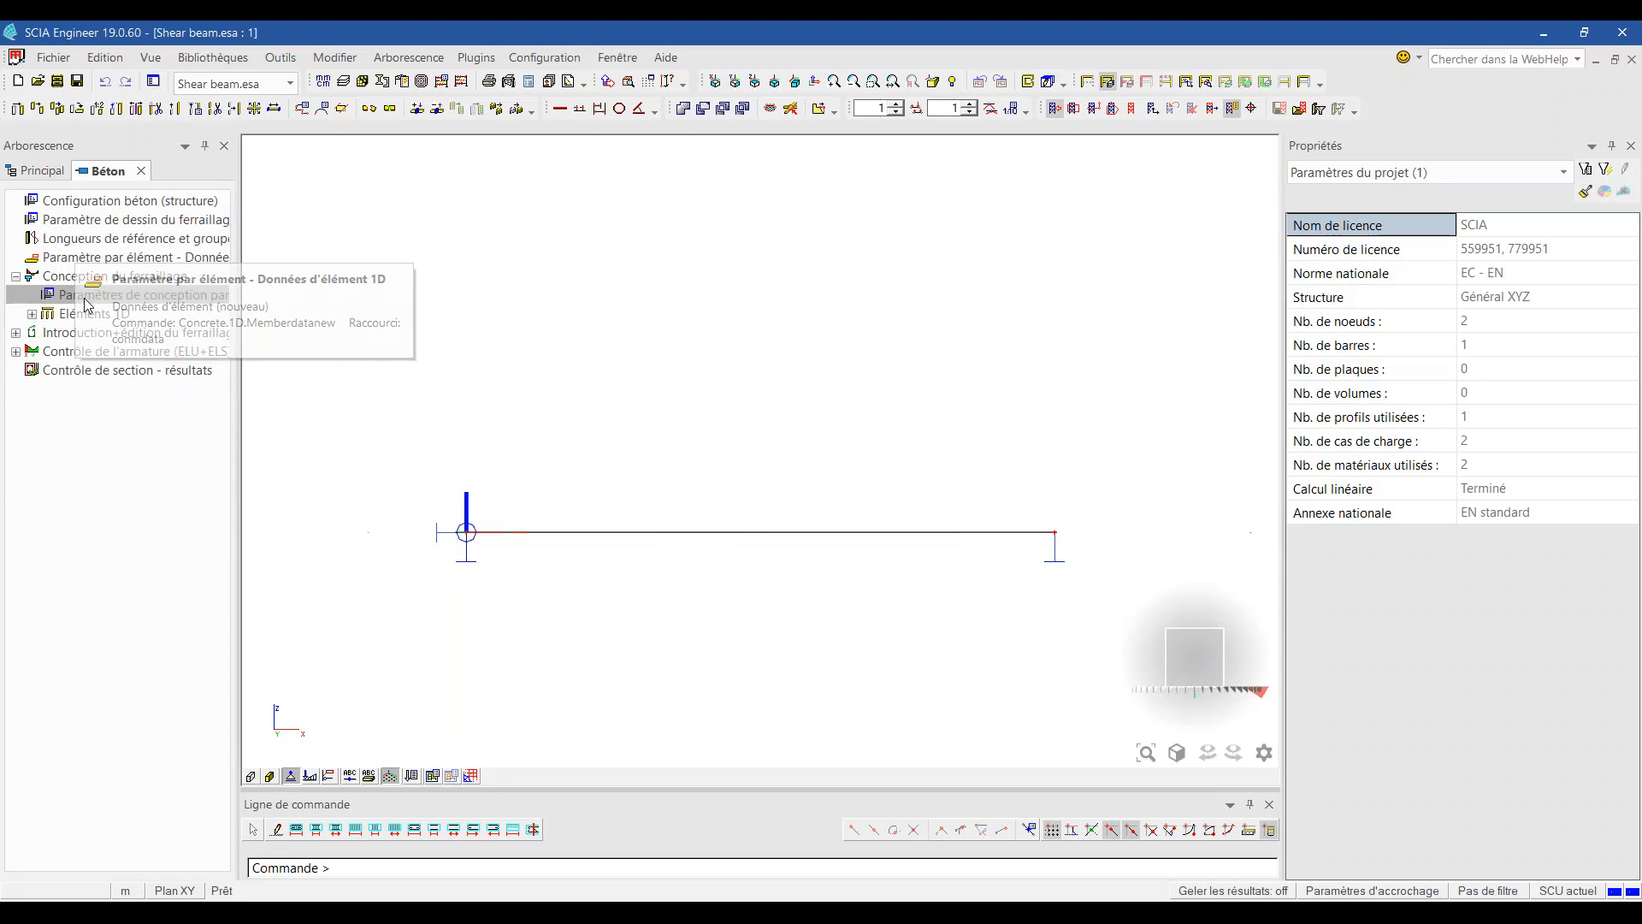
Step: Show the required shear reinforcement Aswm,req along the beam in the reinforcement design results
click(32, 314)
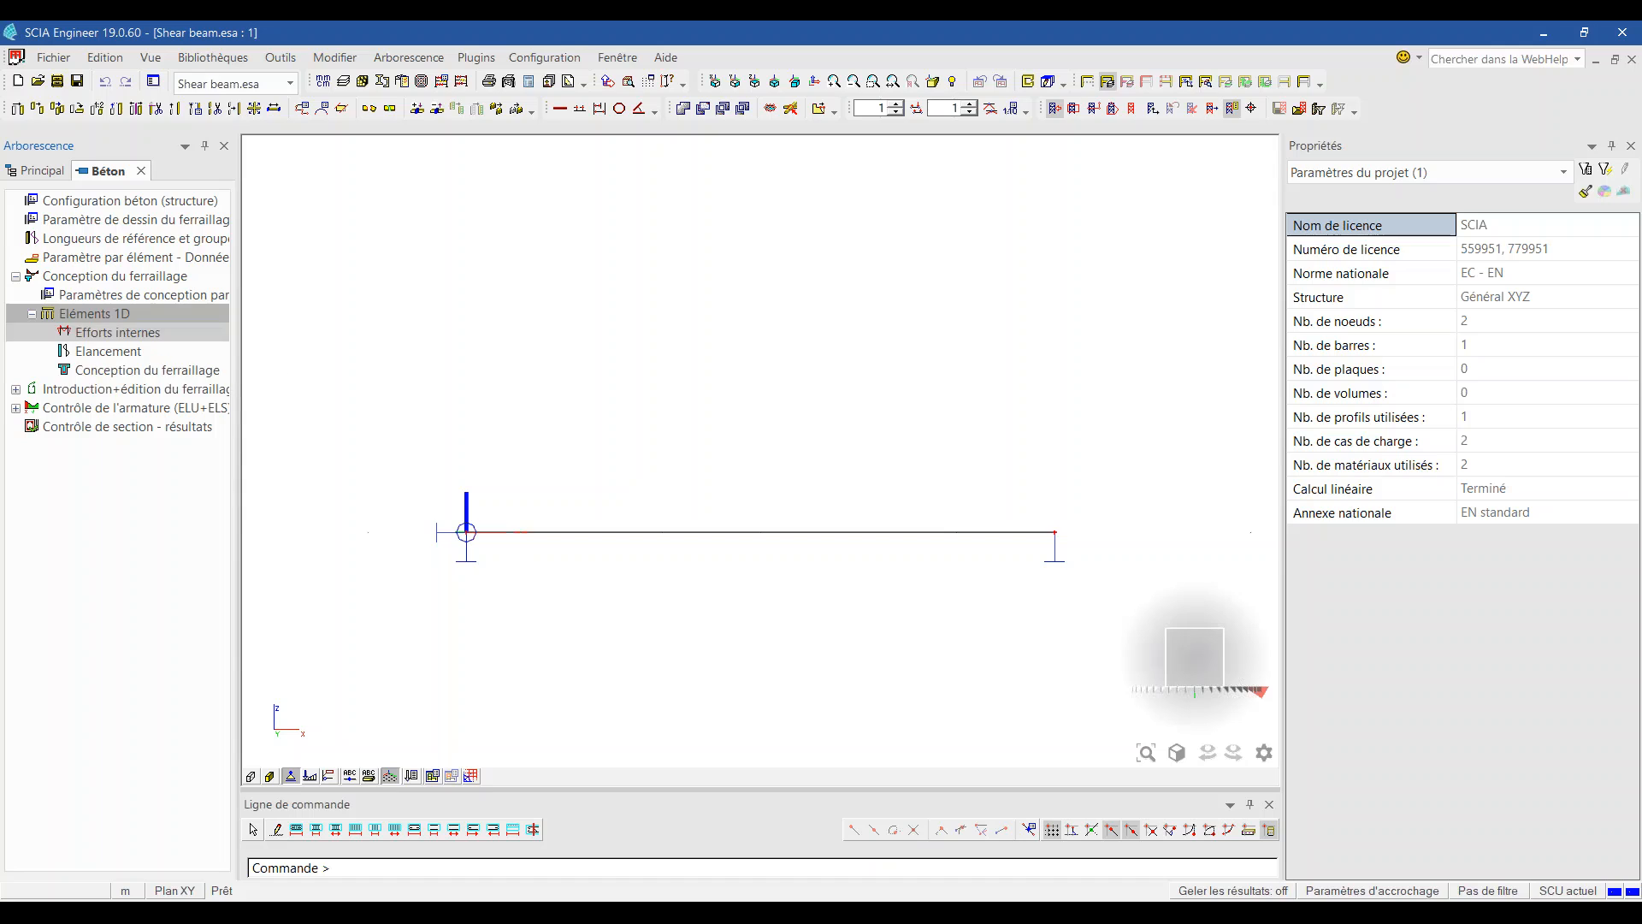
click(172, 368)
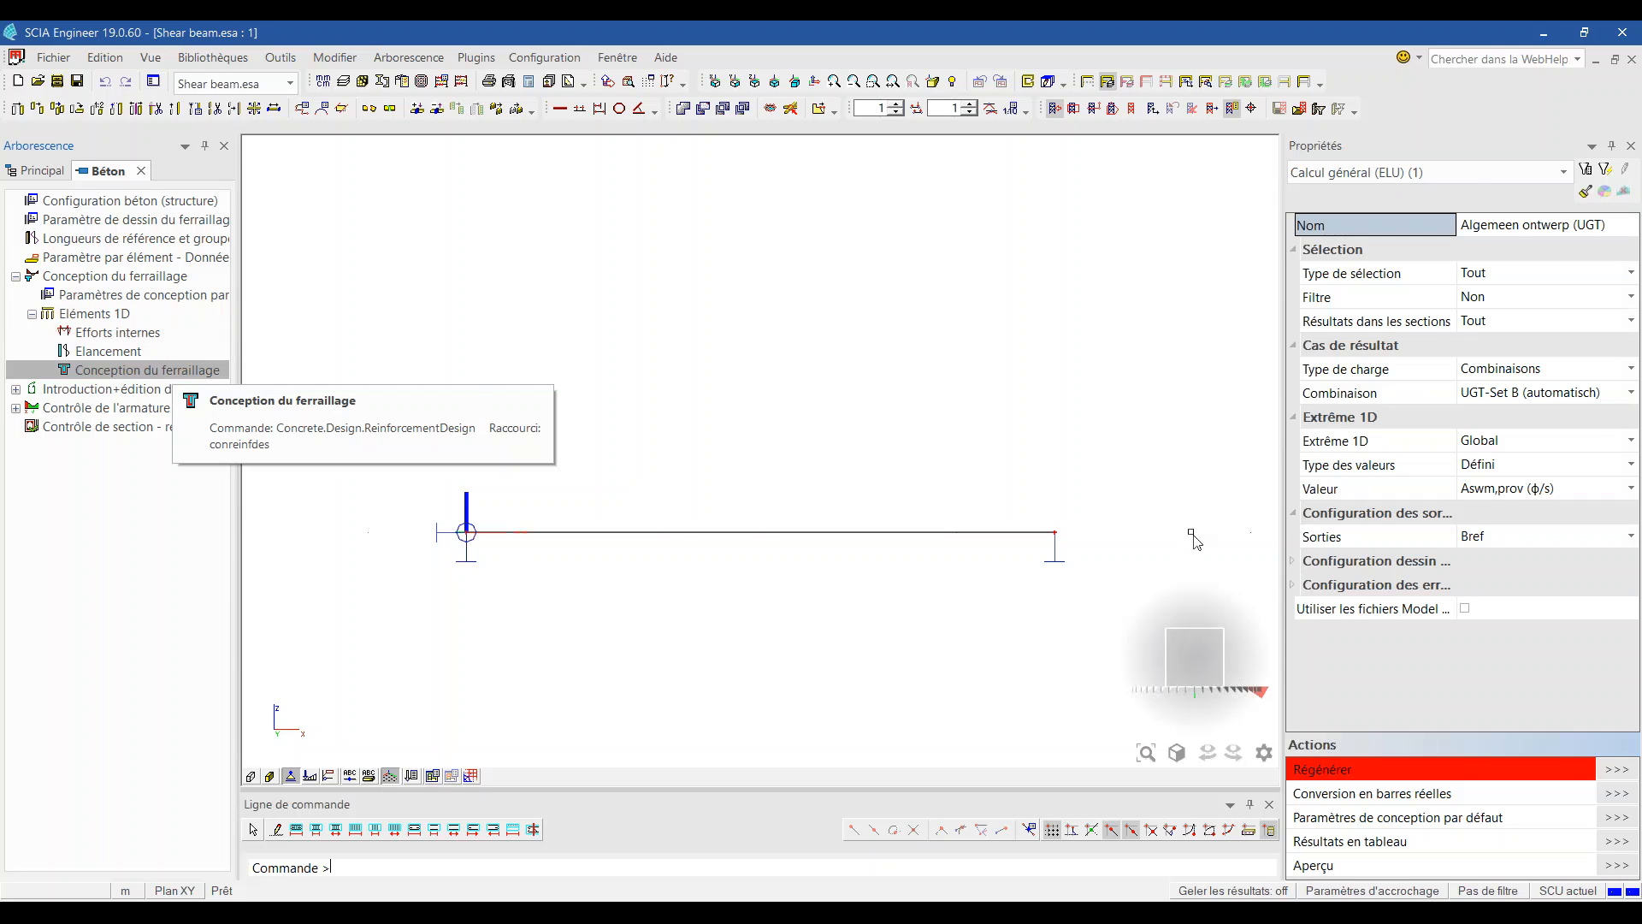
click(1536, 469)
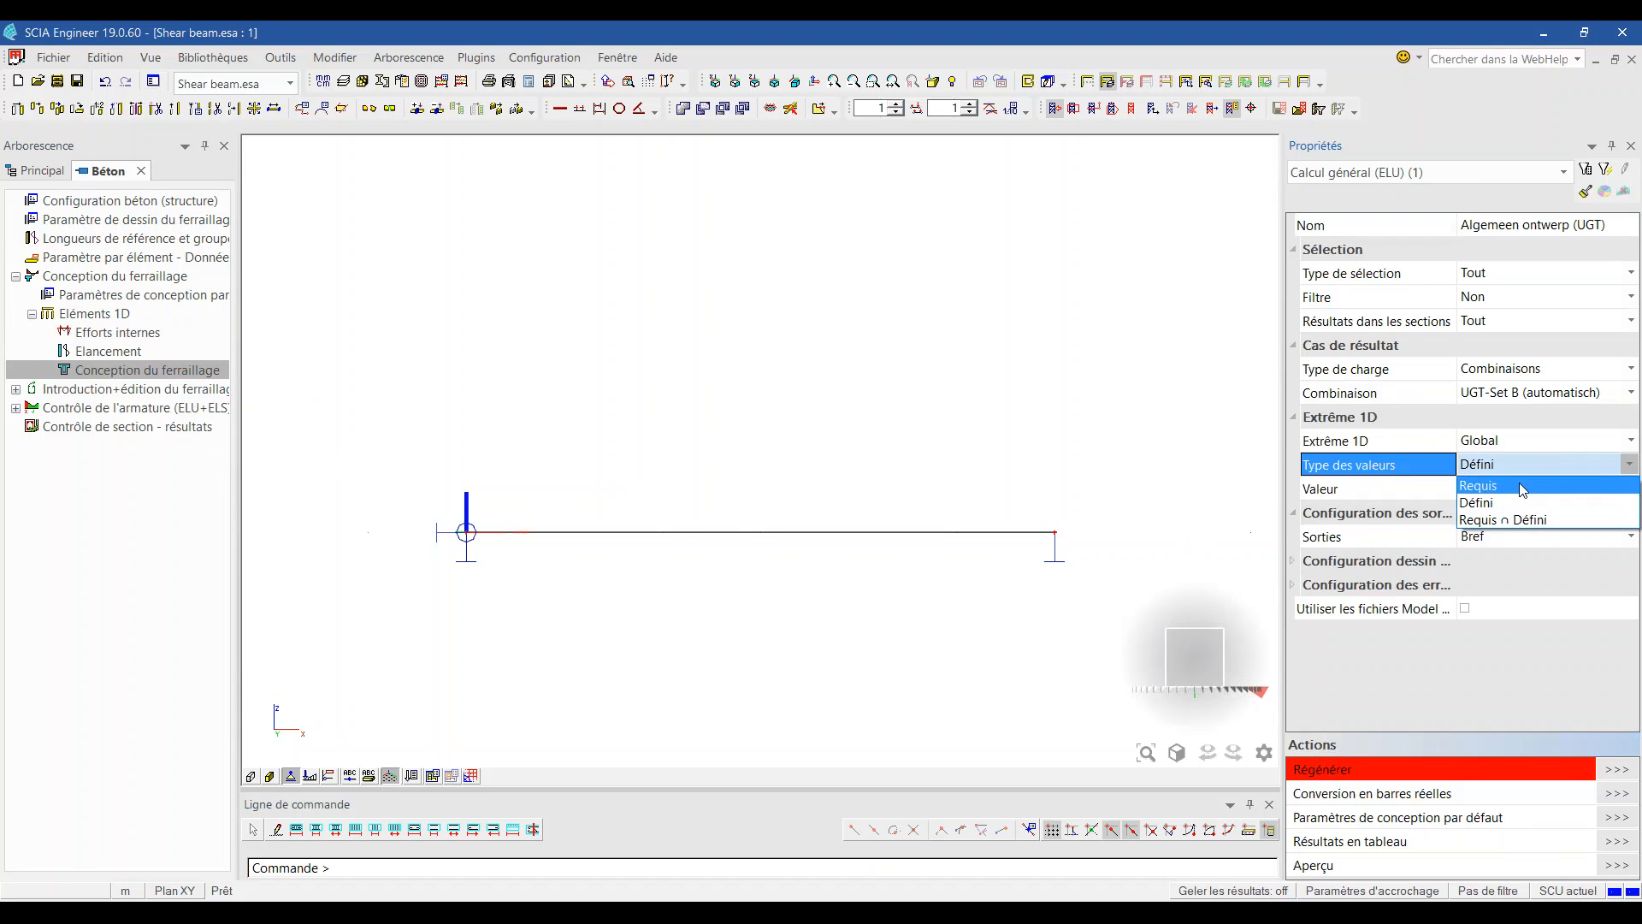
click(1497, 485)
click(1501, 489)
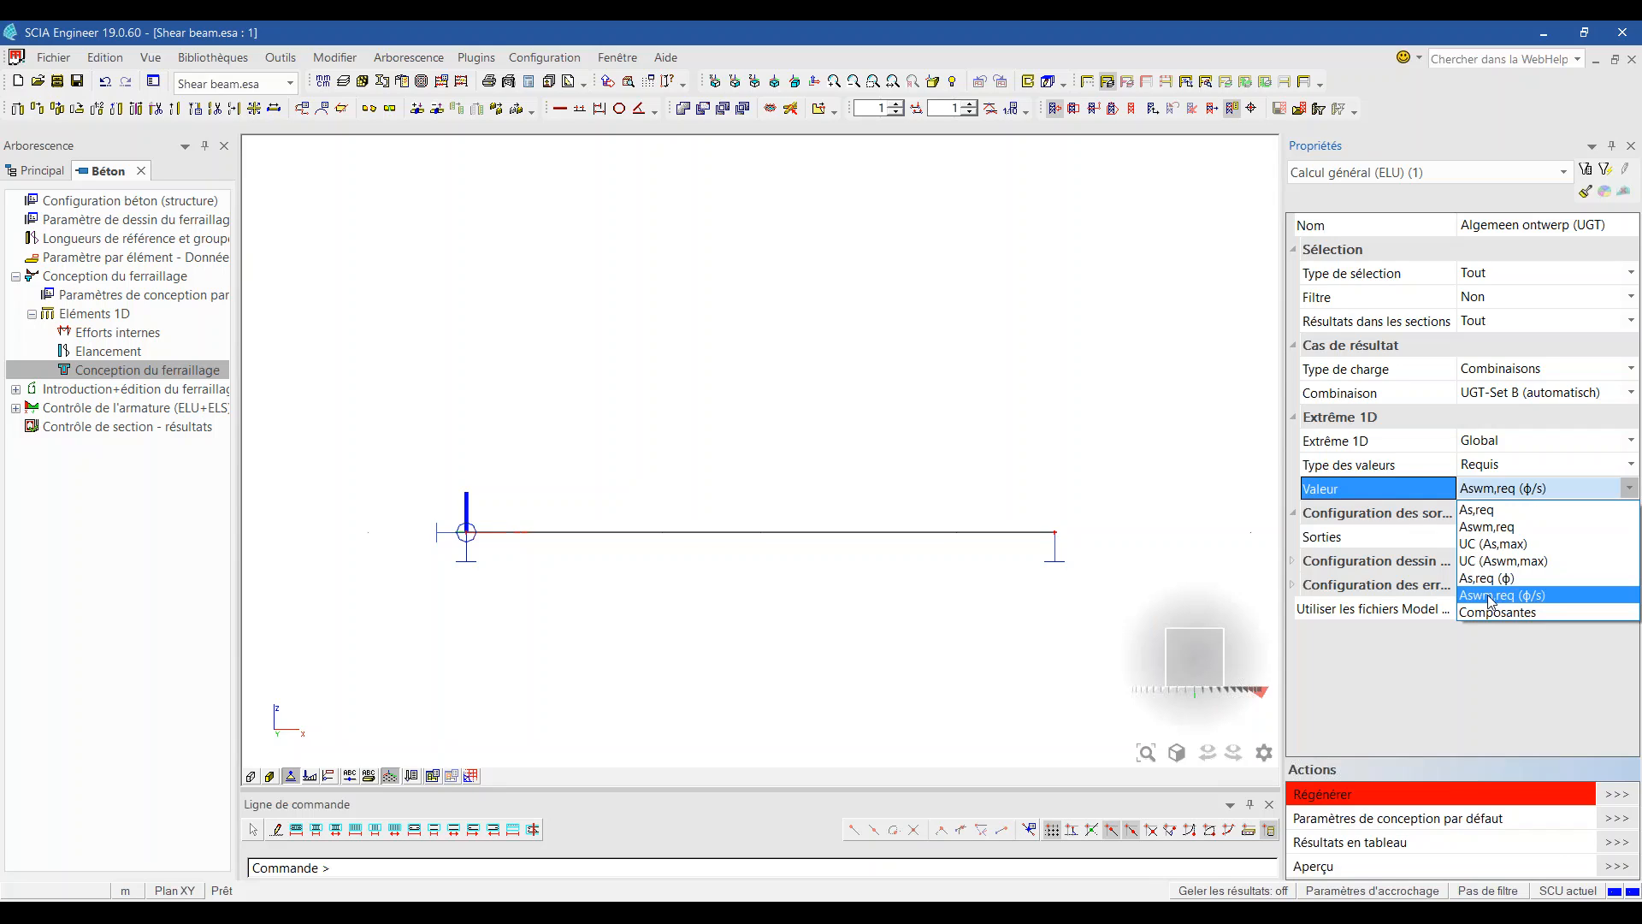
click(1493, 600)
click(1614, 797)
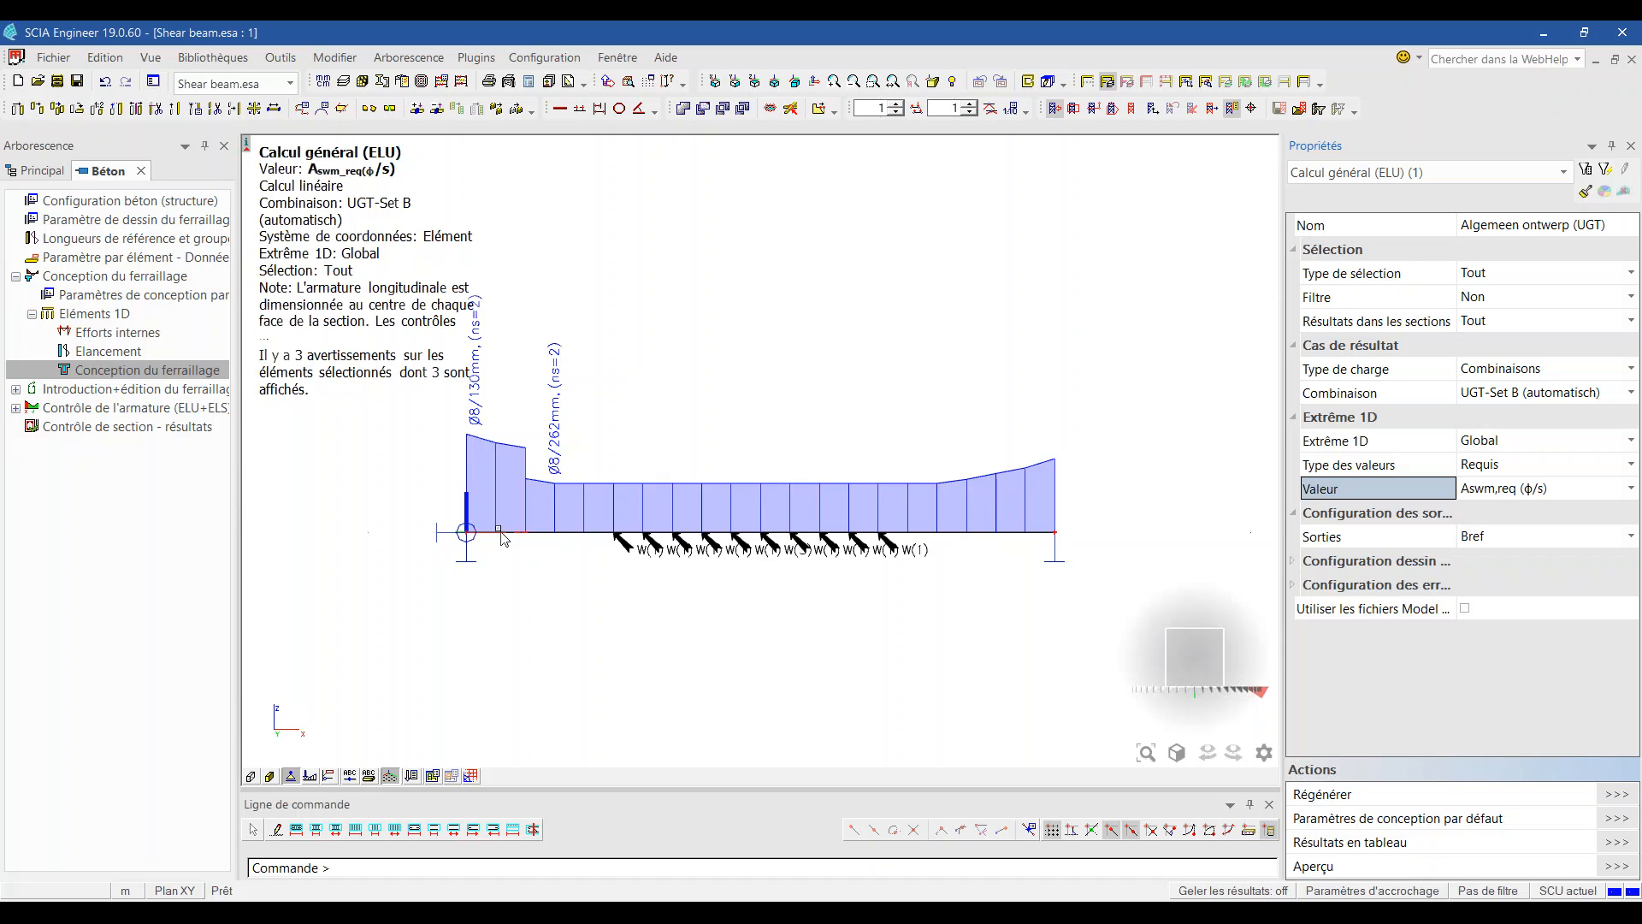
Step: Switch to defined values showing Aswm,prov (ϕ/s), revealing ø8/100 and ø8/250 stirrup zones
click(1504, 466)
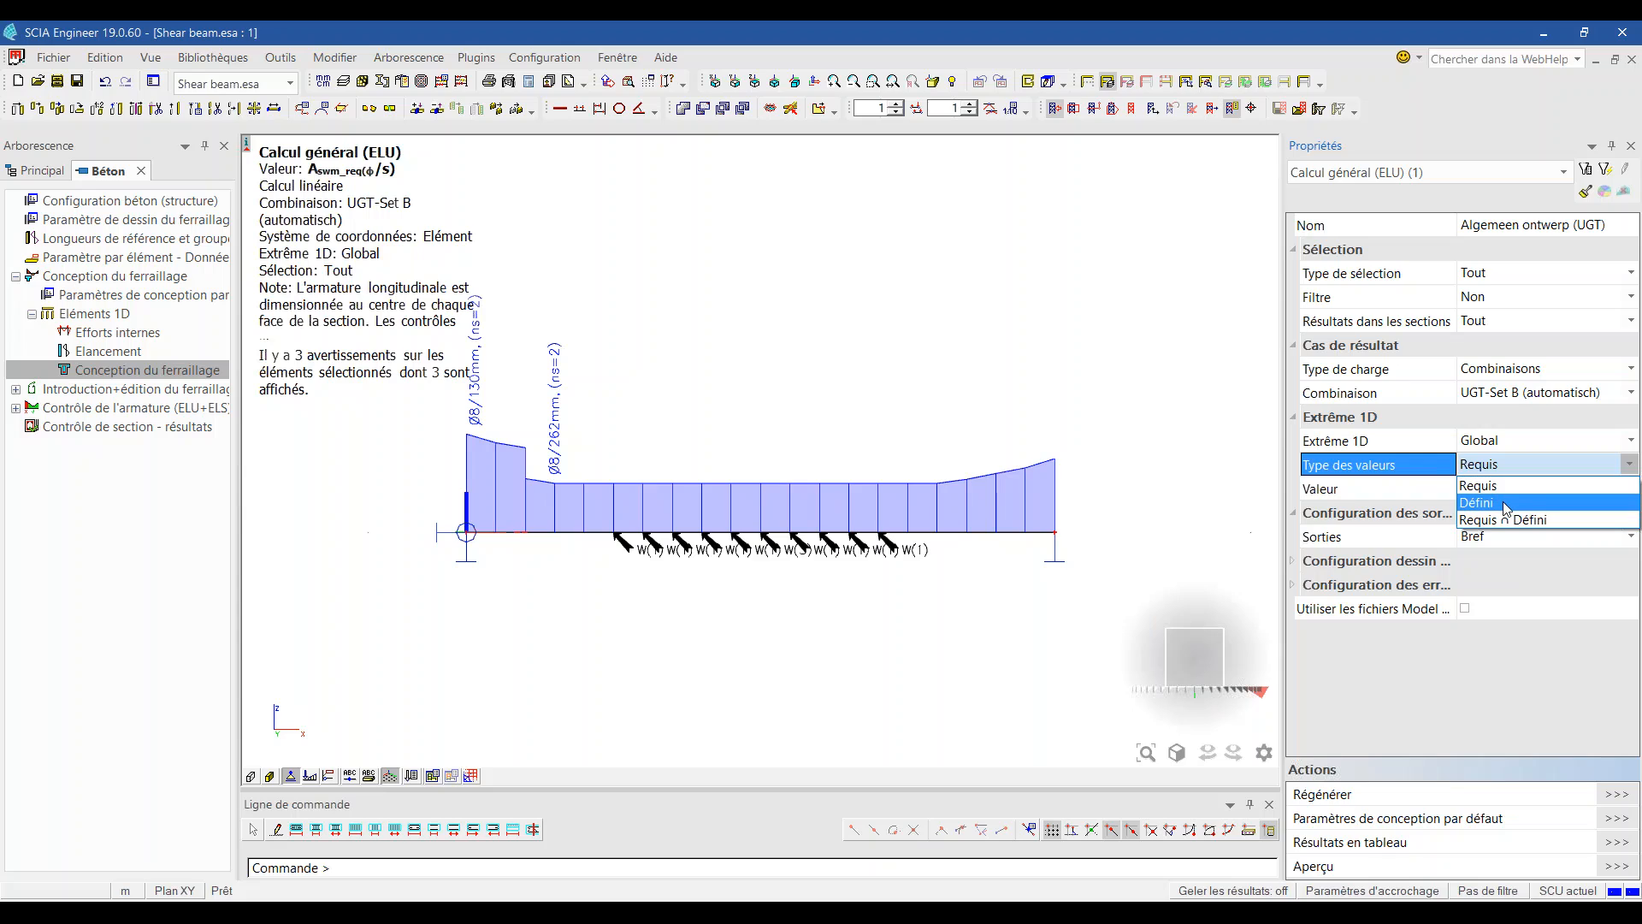
click(1501, 501)
click(1518, 490)
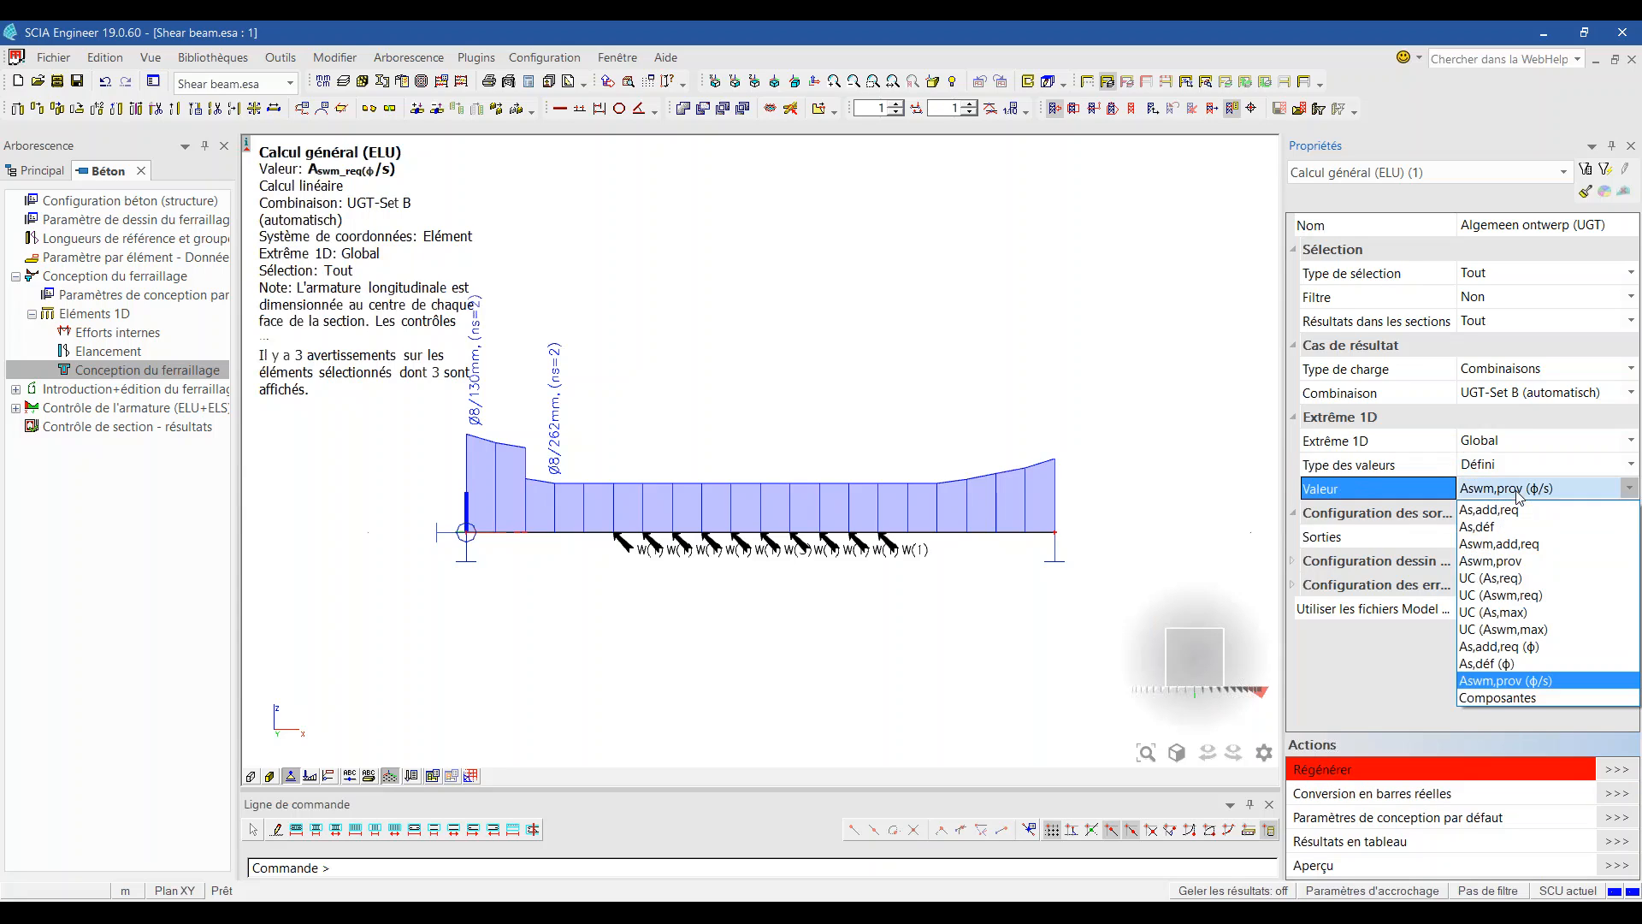
click(1513, 681)
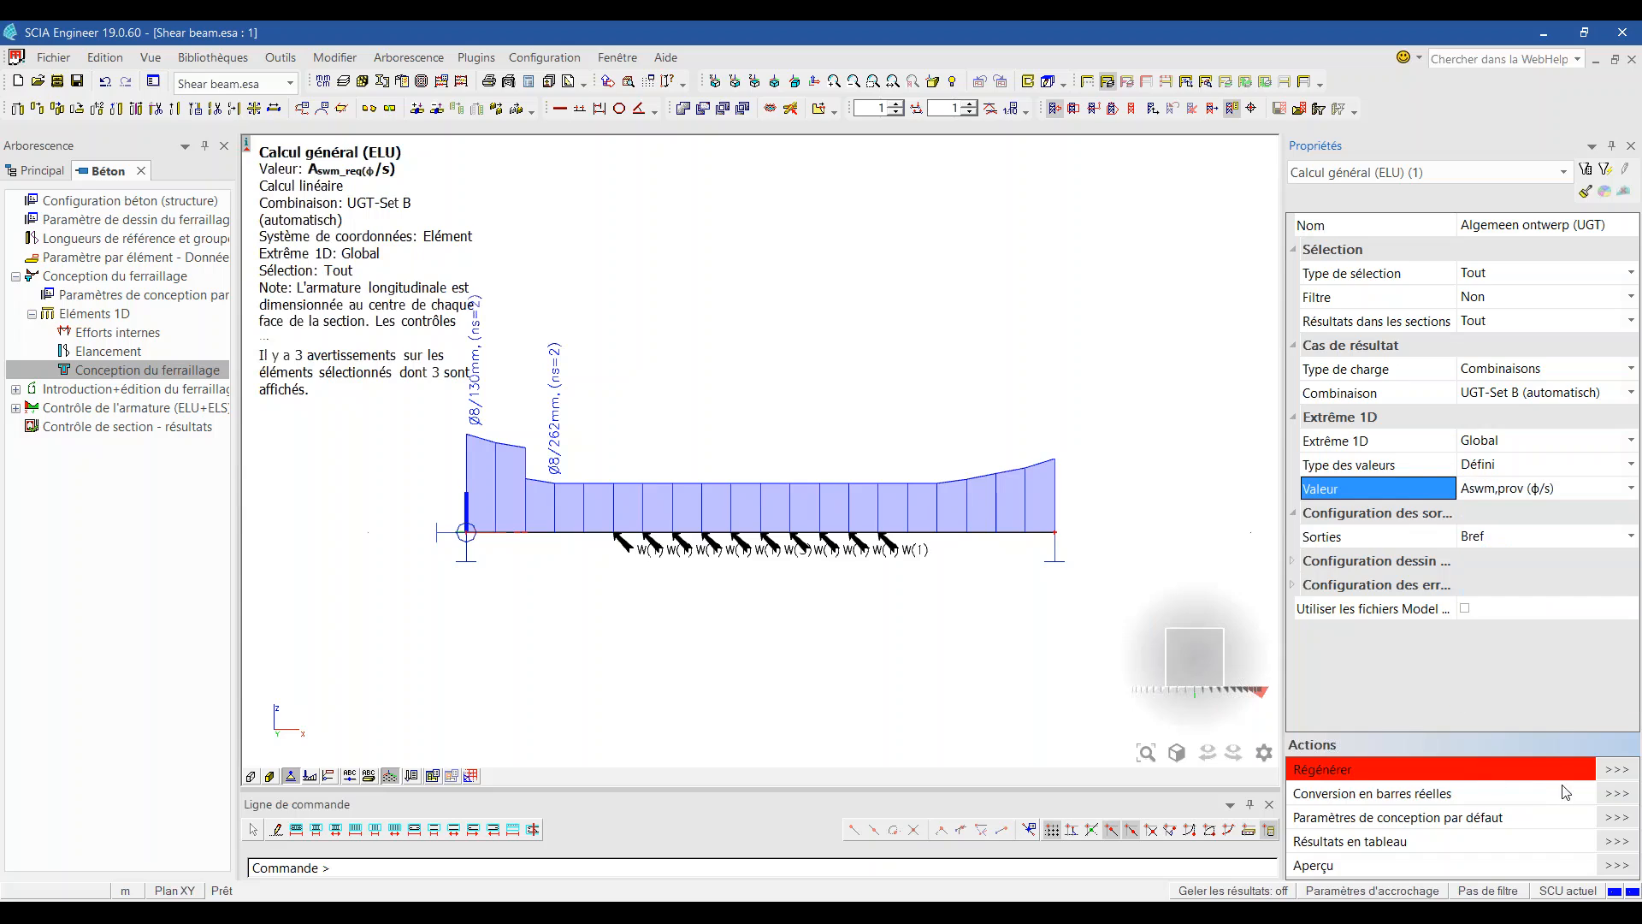
click(1624, 773)
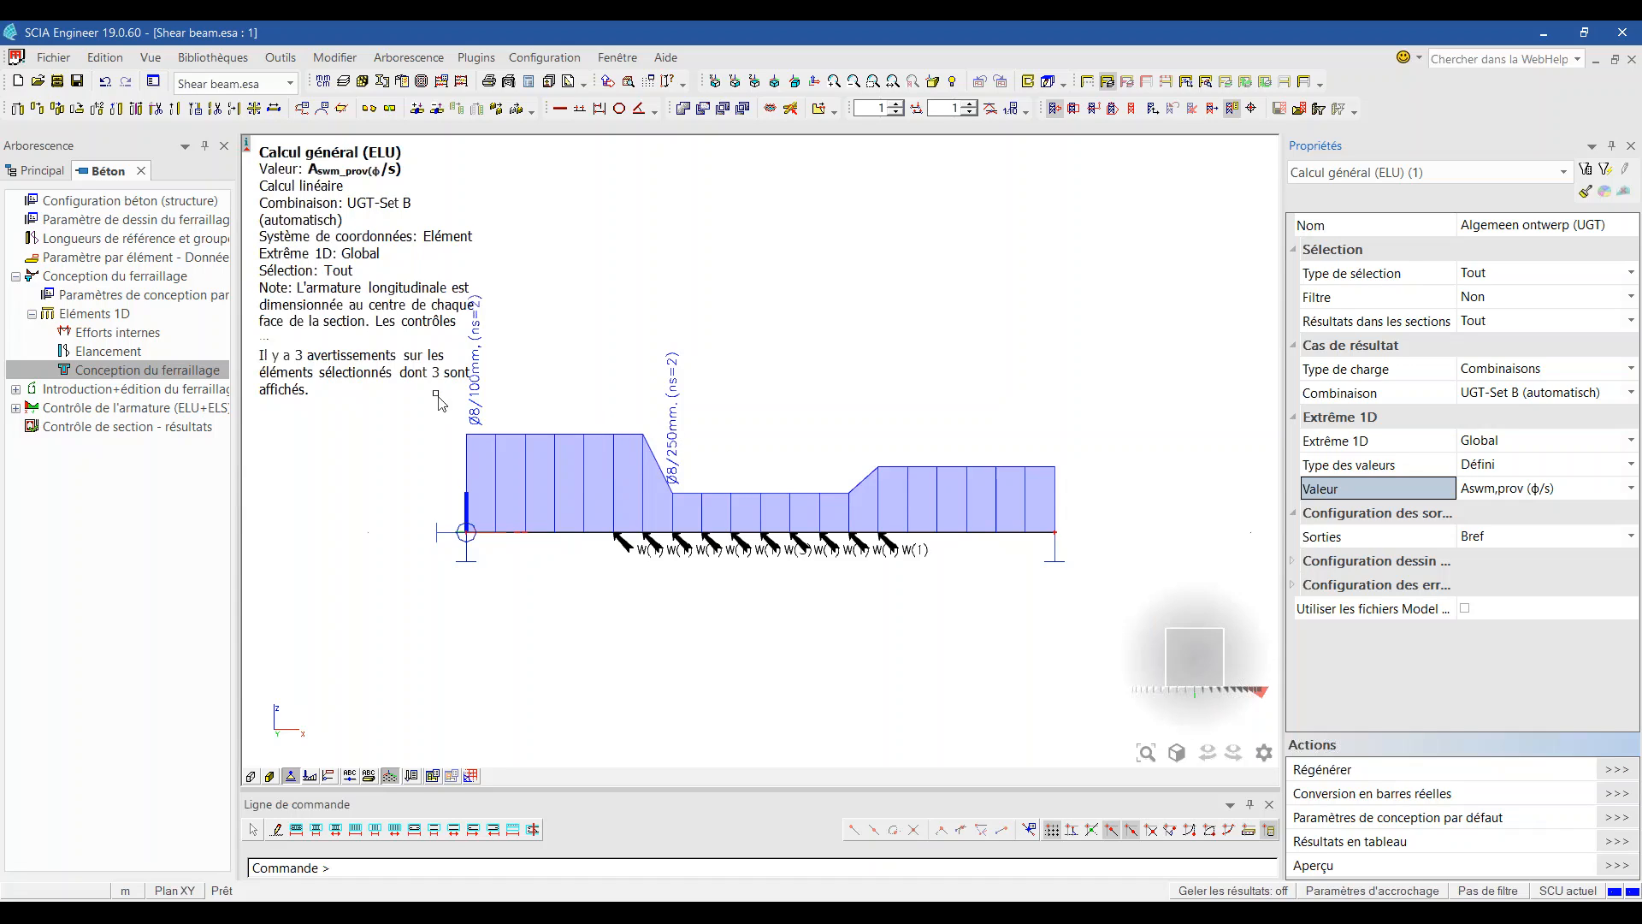
double_click(114, 299)
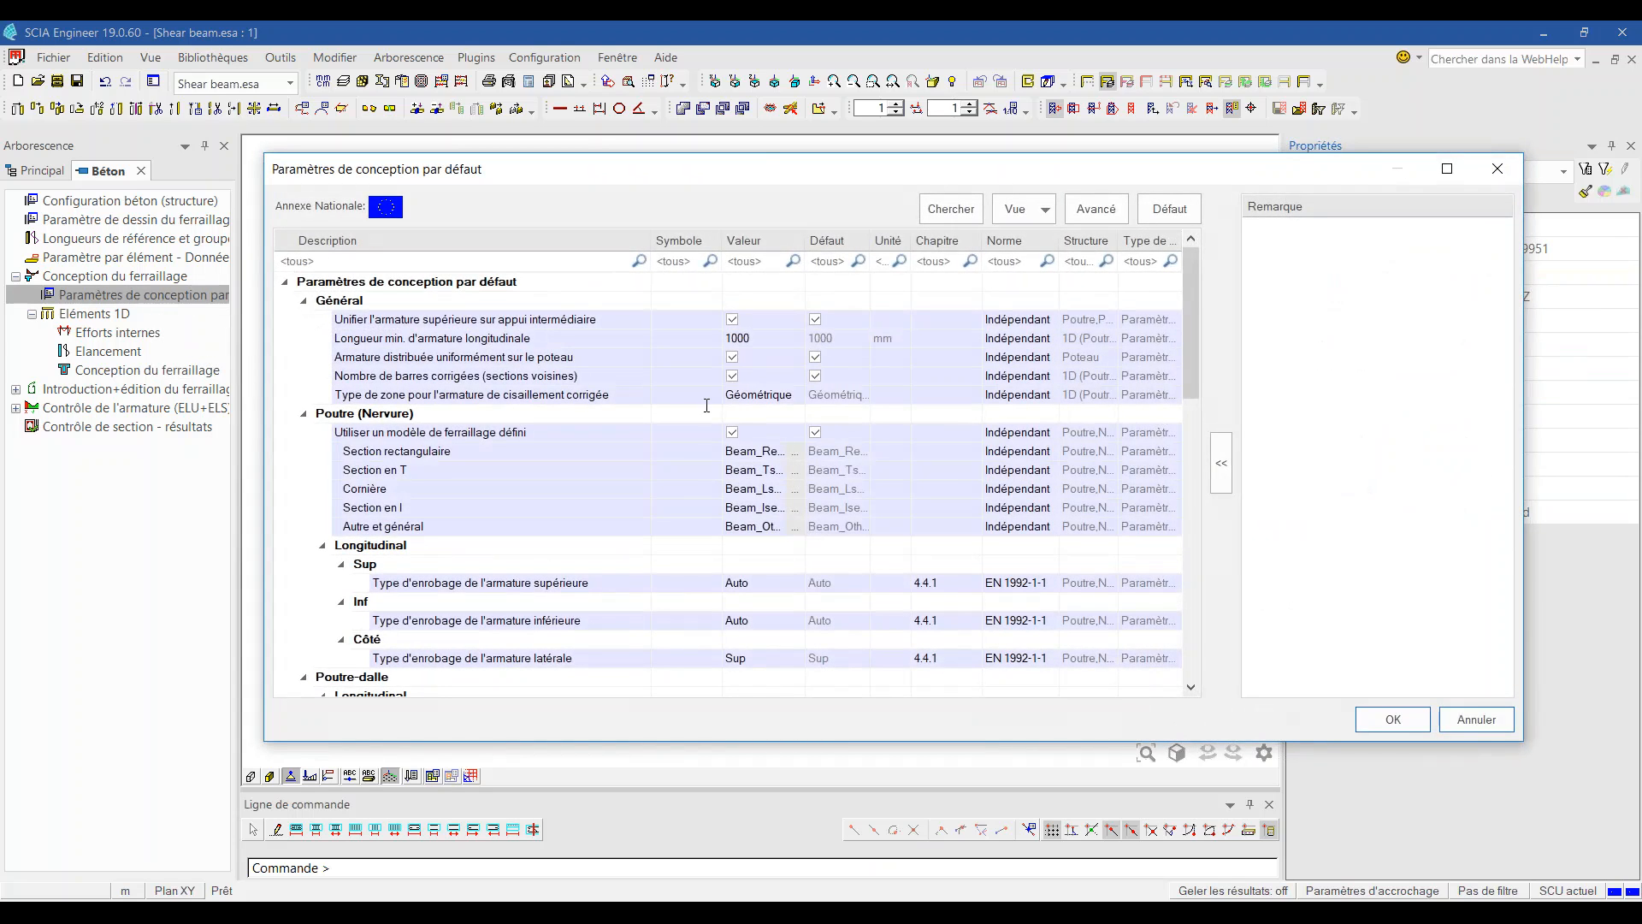
Step: Open the Beam_Rect_Basic_AddList_All rectangular section template for editing
scroll(715, 416, down, 1)
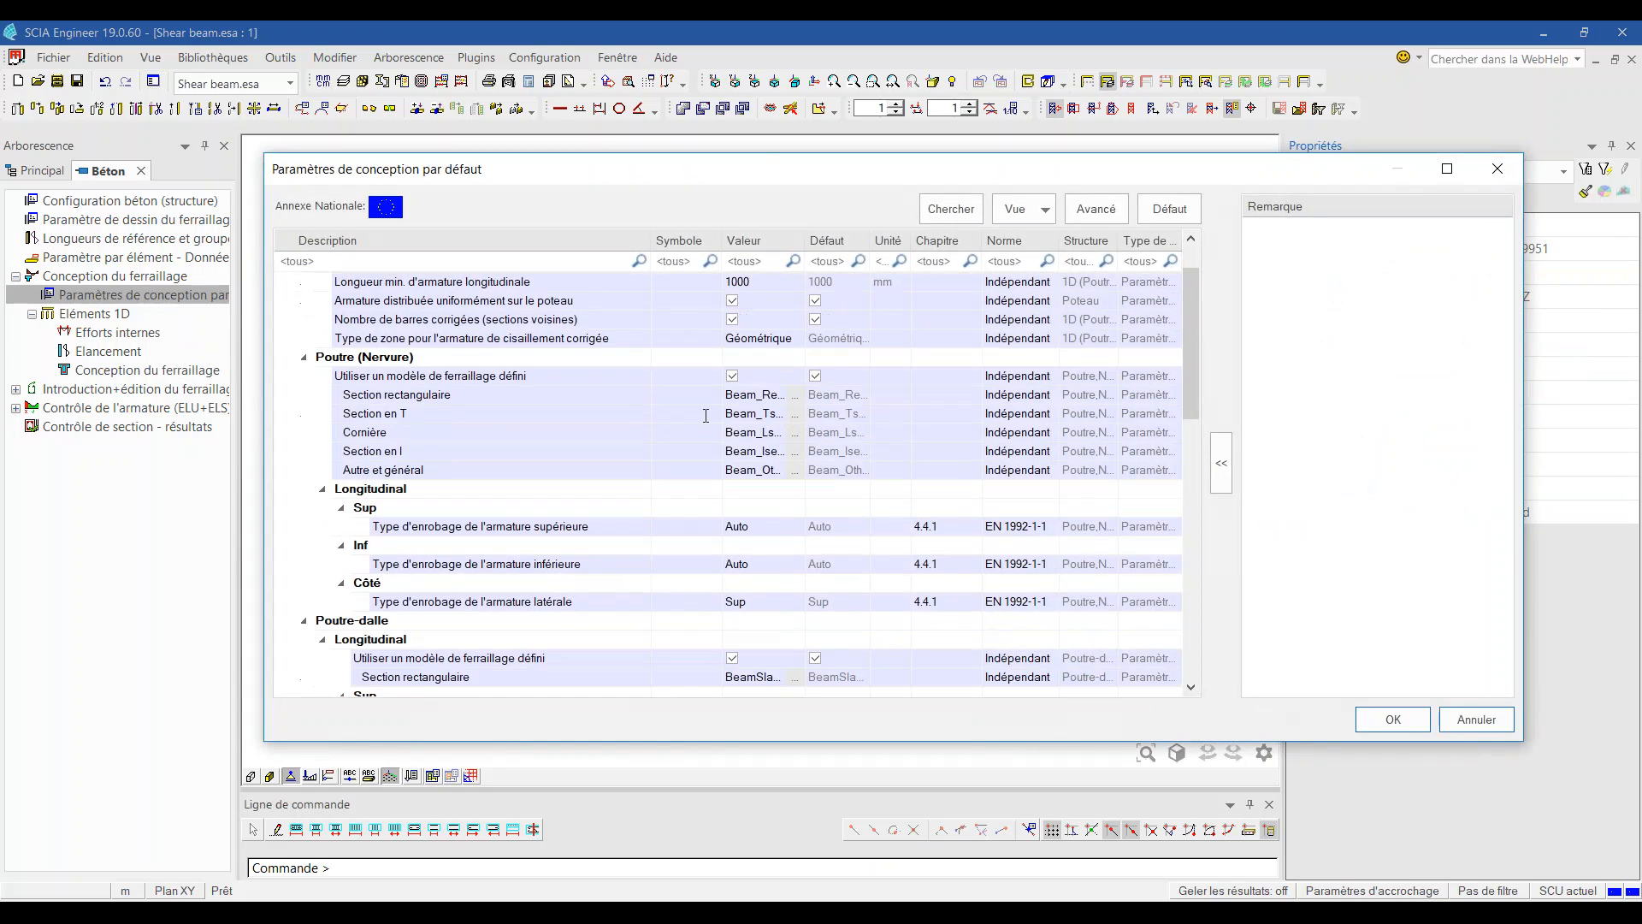
click(481, 394)
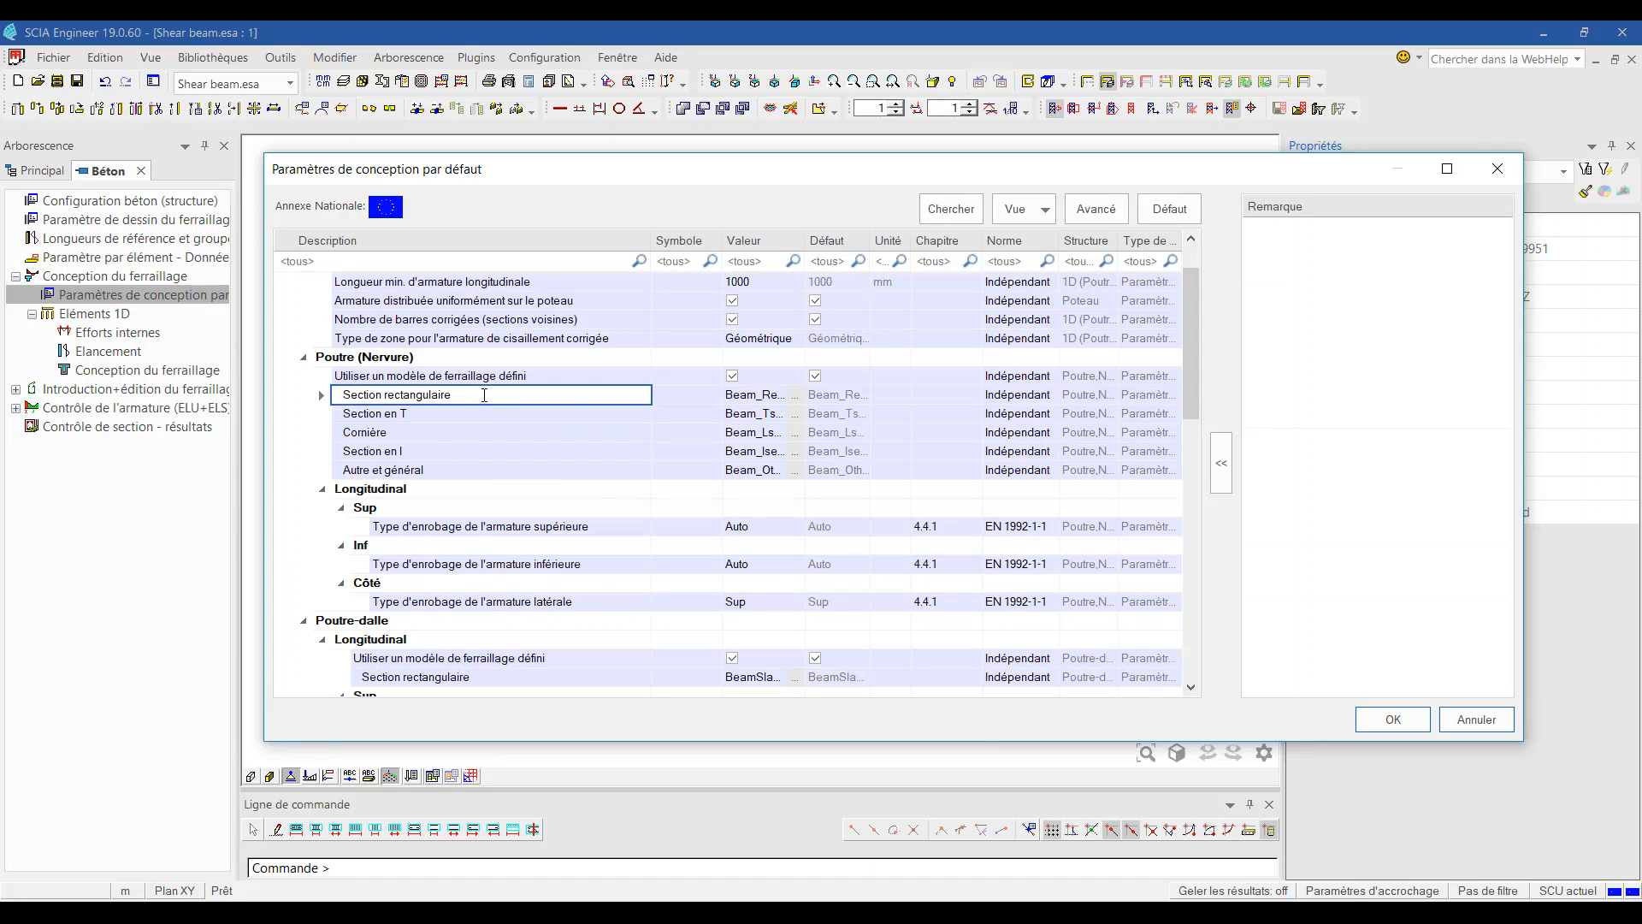
click(753, 394)
click(797, 394)
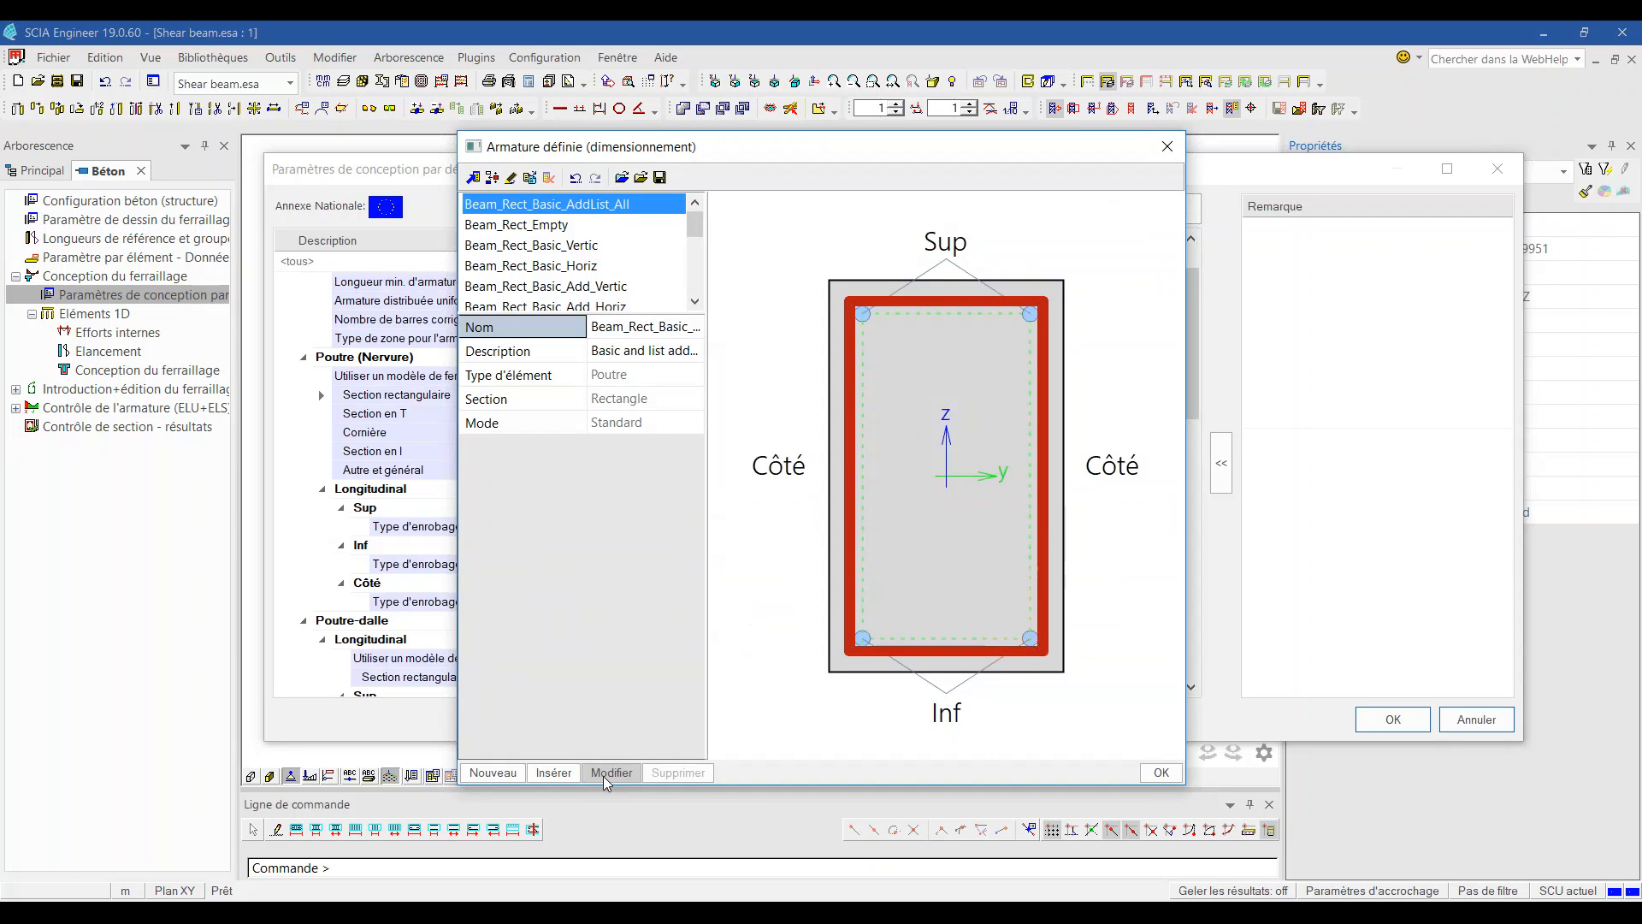
click(605, 778)
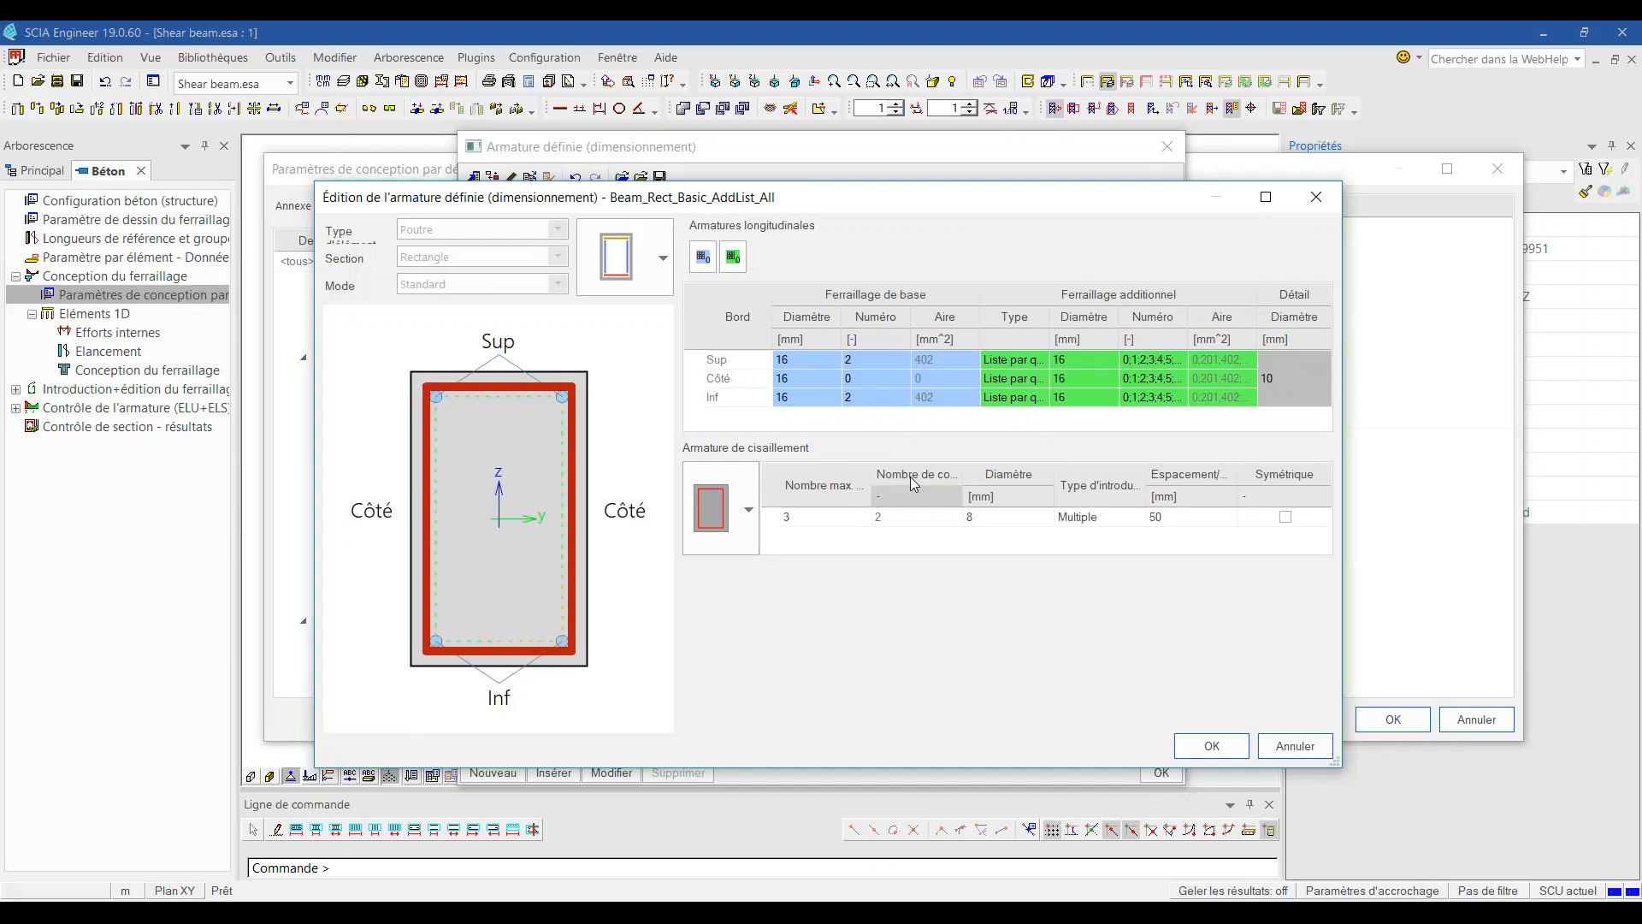
Step: Review the stirrup layout, keeping a maximum of 3 stirrups at 8 mm diameter
click(746, 520)
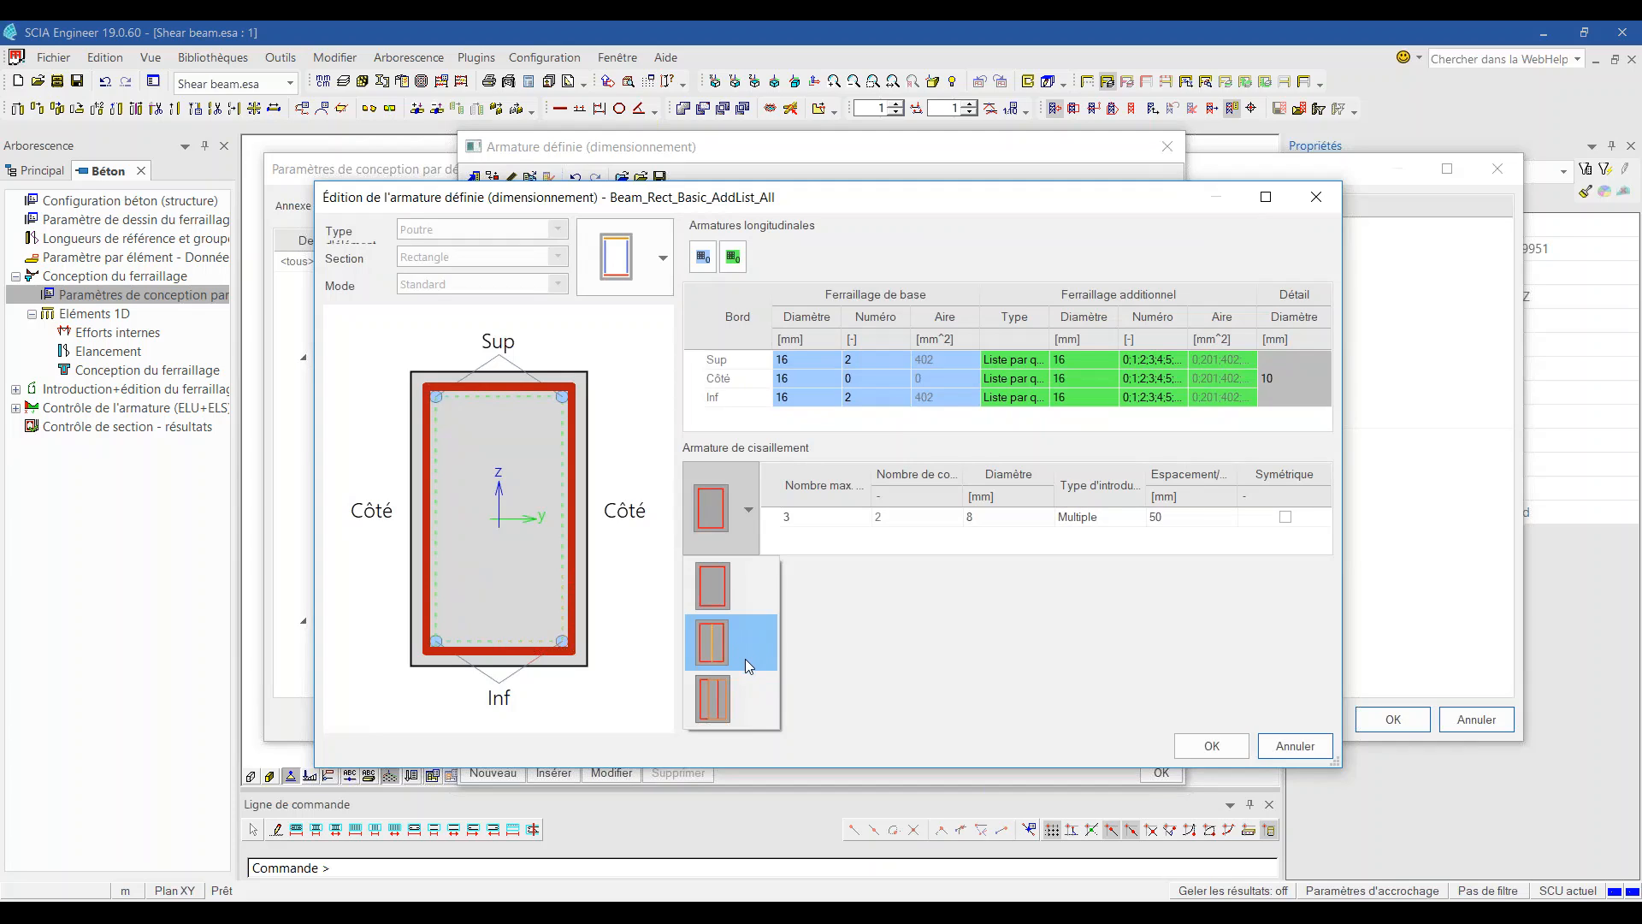
click(891, 618)
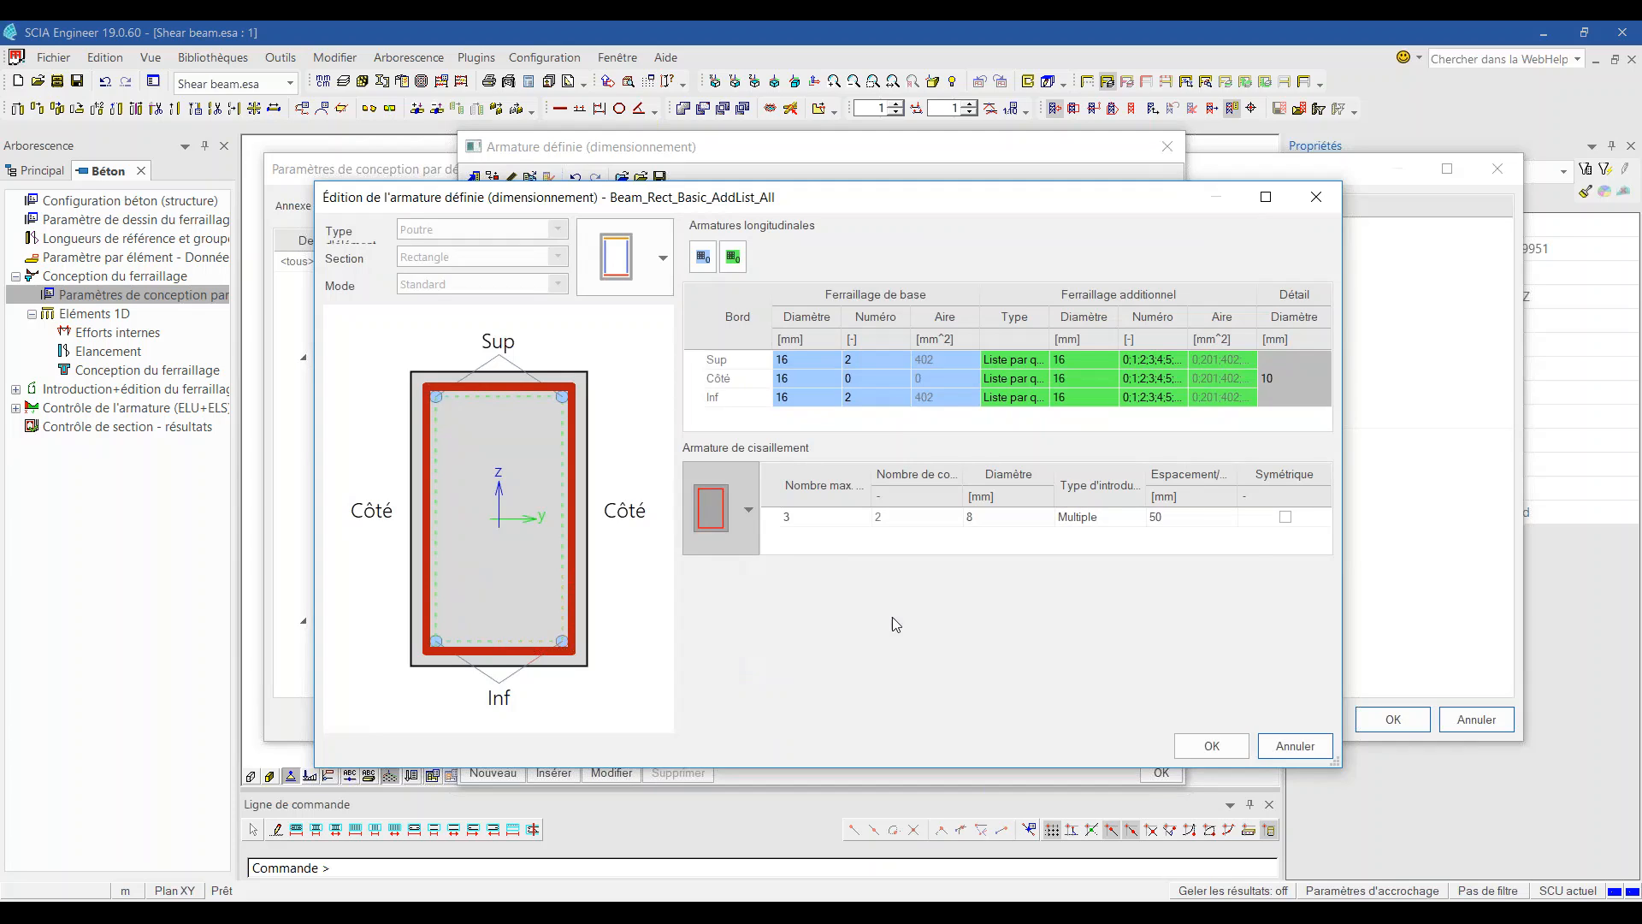
click(818, 519)
click(866, 518)
click(800, 568)
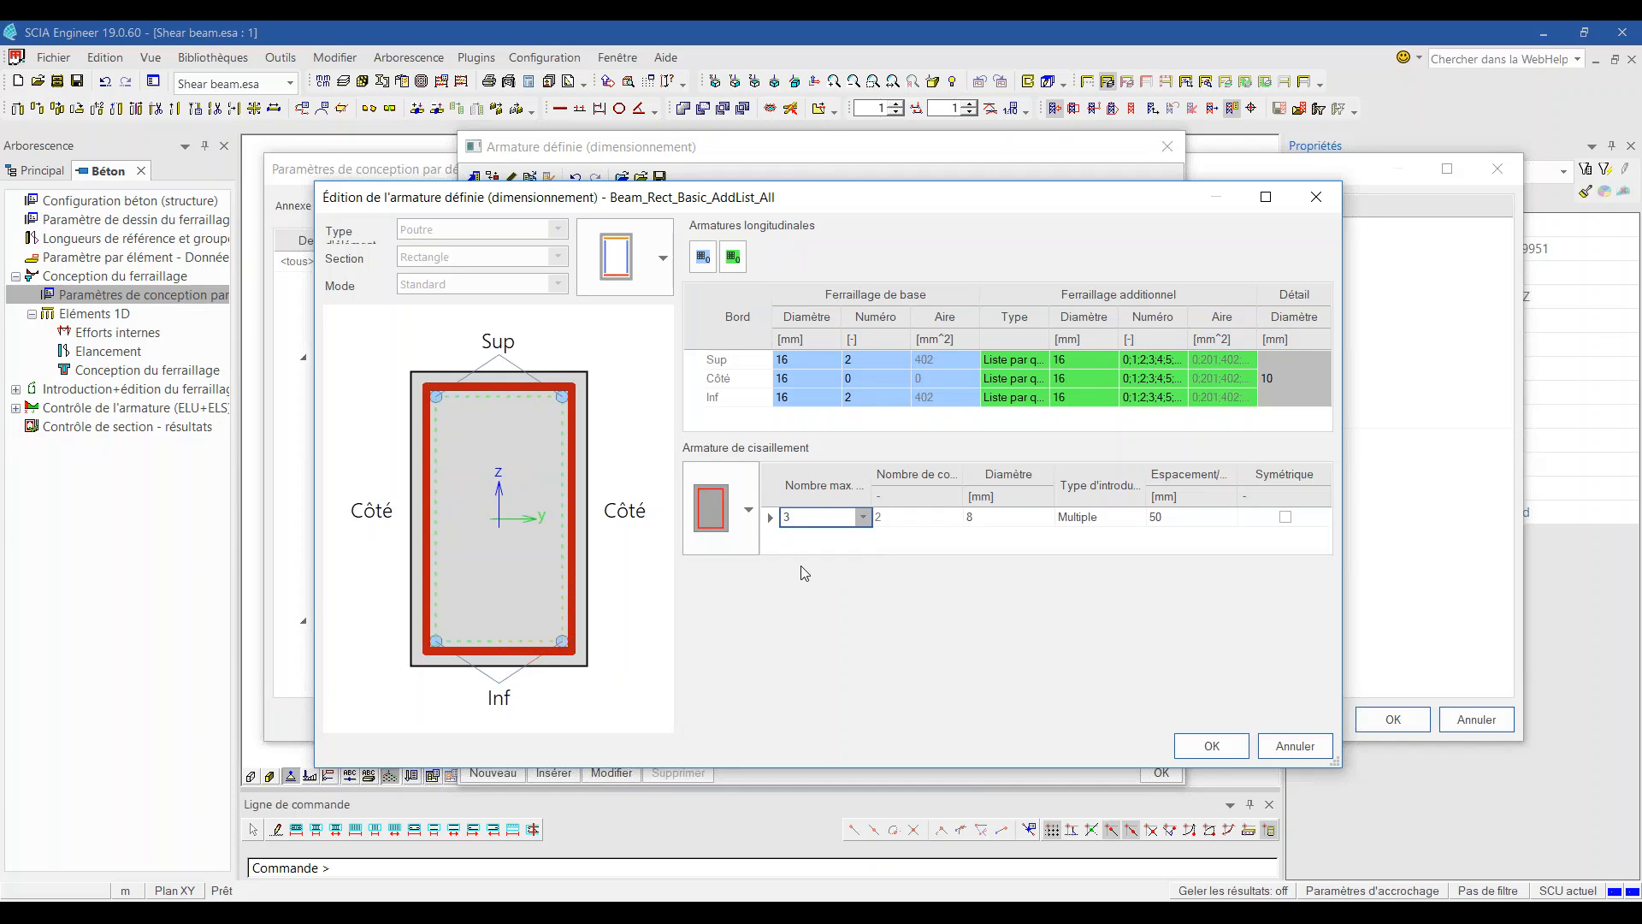
click(939, 518)
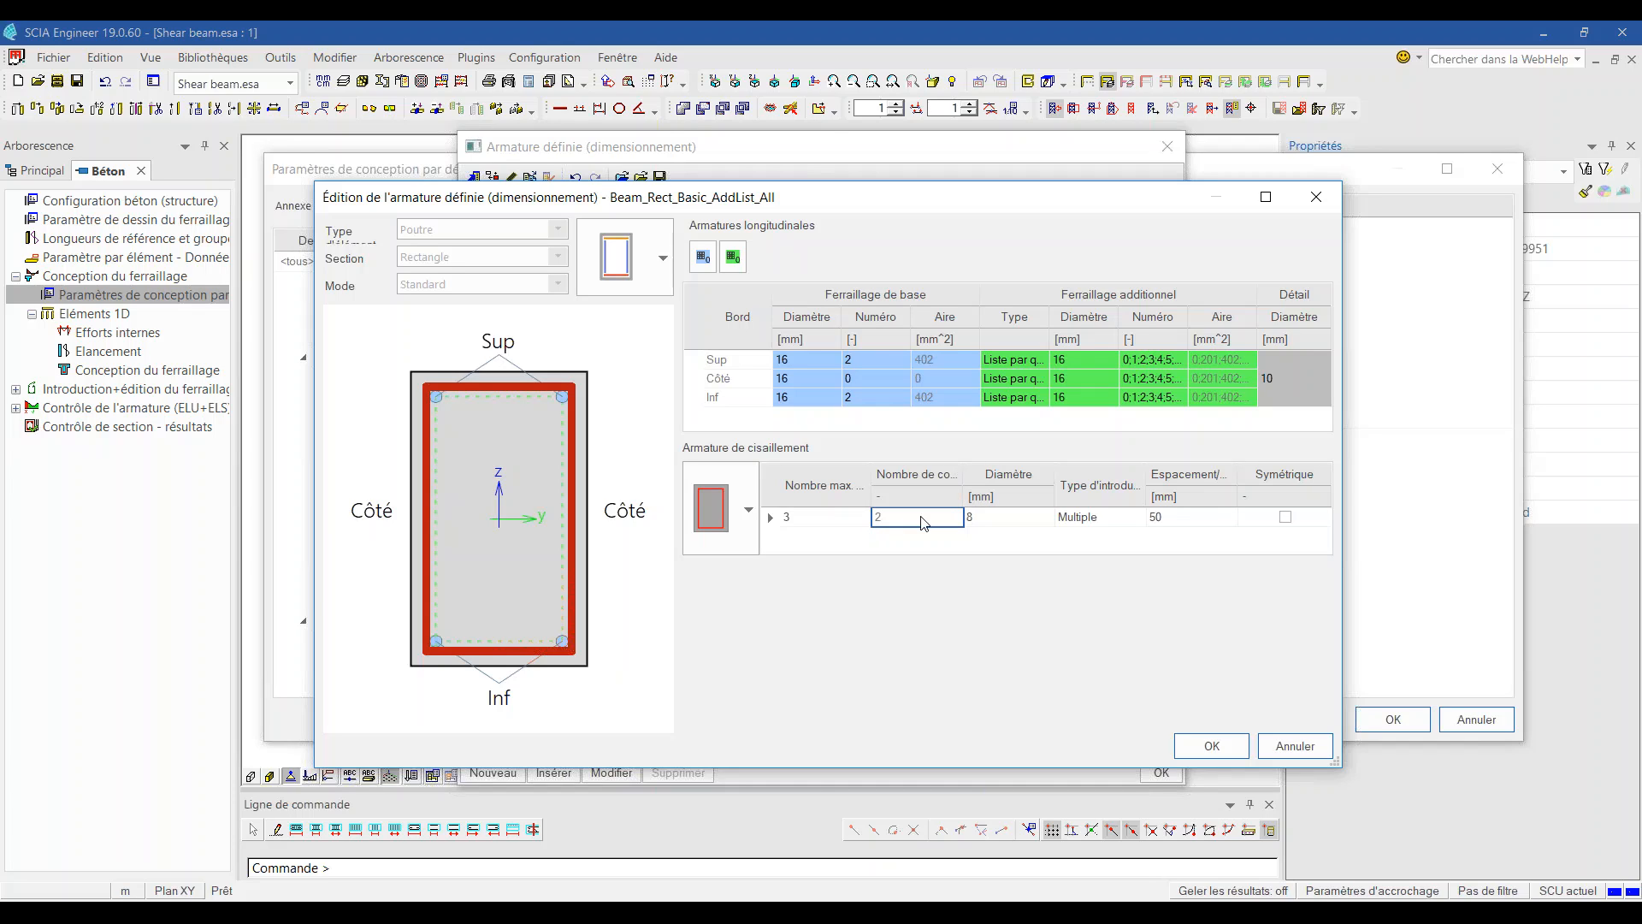
key(Tab)
click(1033, 536)
Step: Keep Multiple as the stirrup introduction type and close all dialogs unchanged
click(1121, 518)
click(1137, 517)
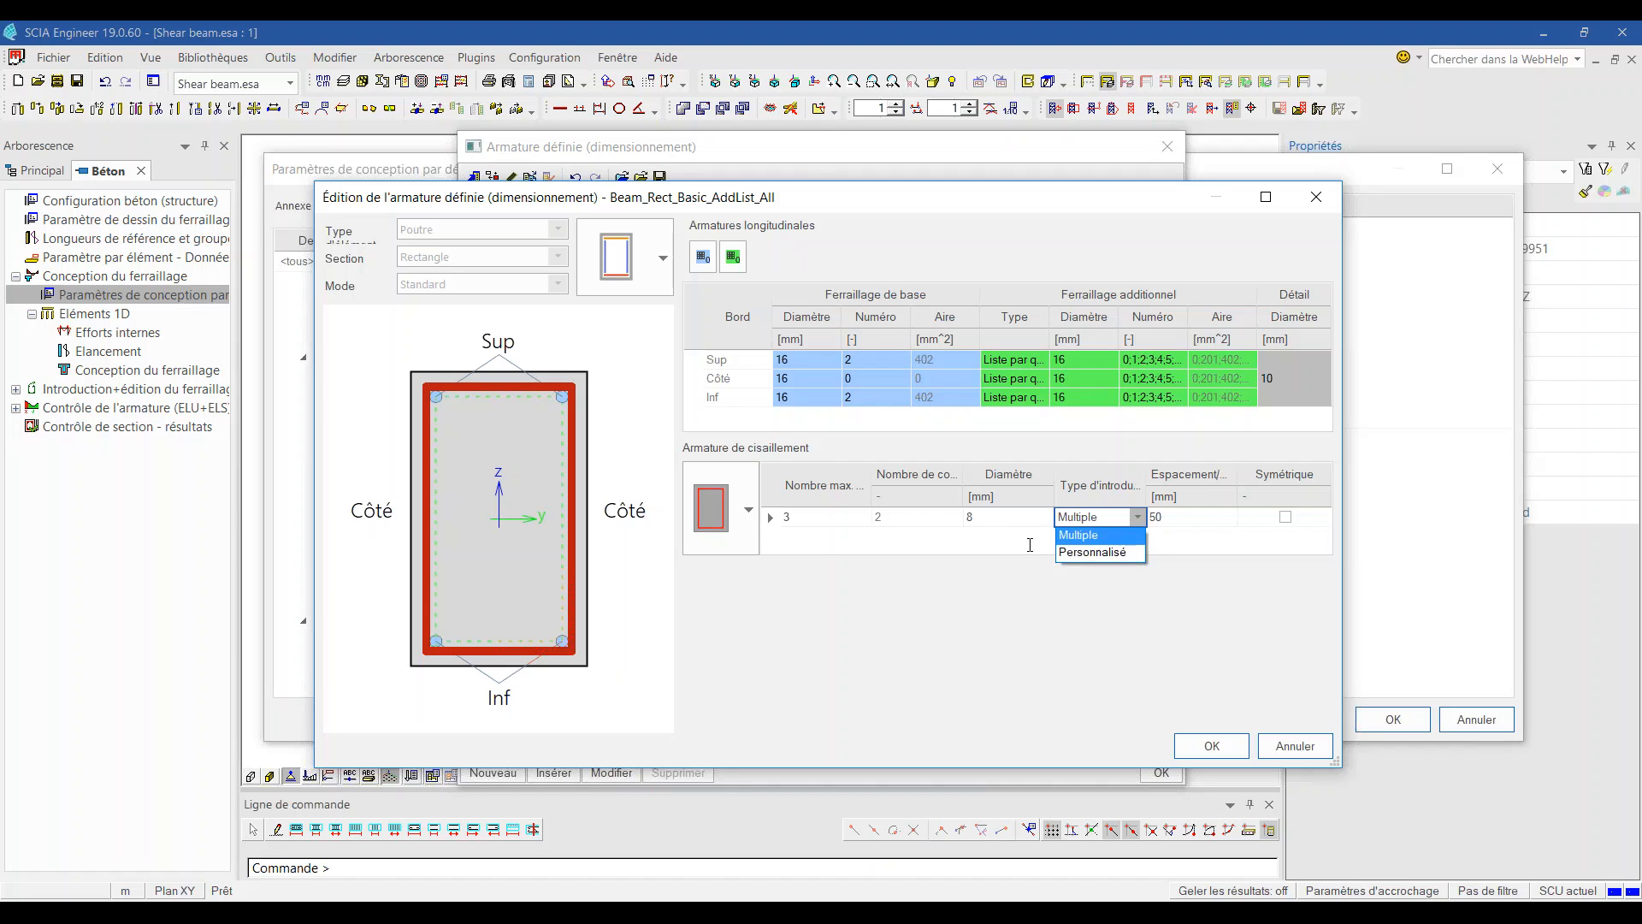
click(1141, 533)
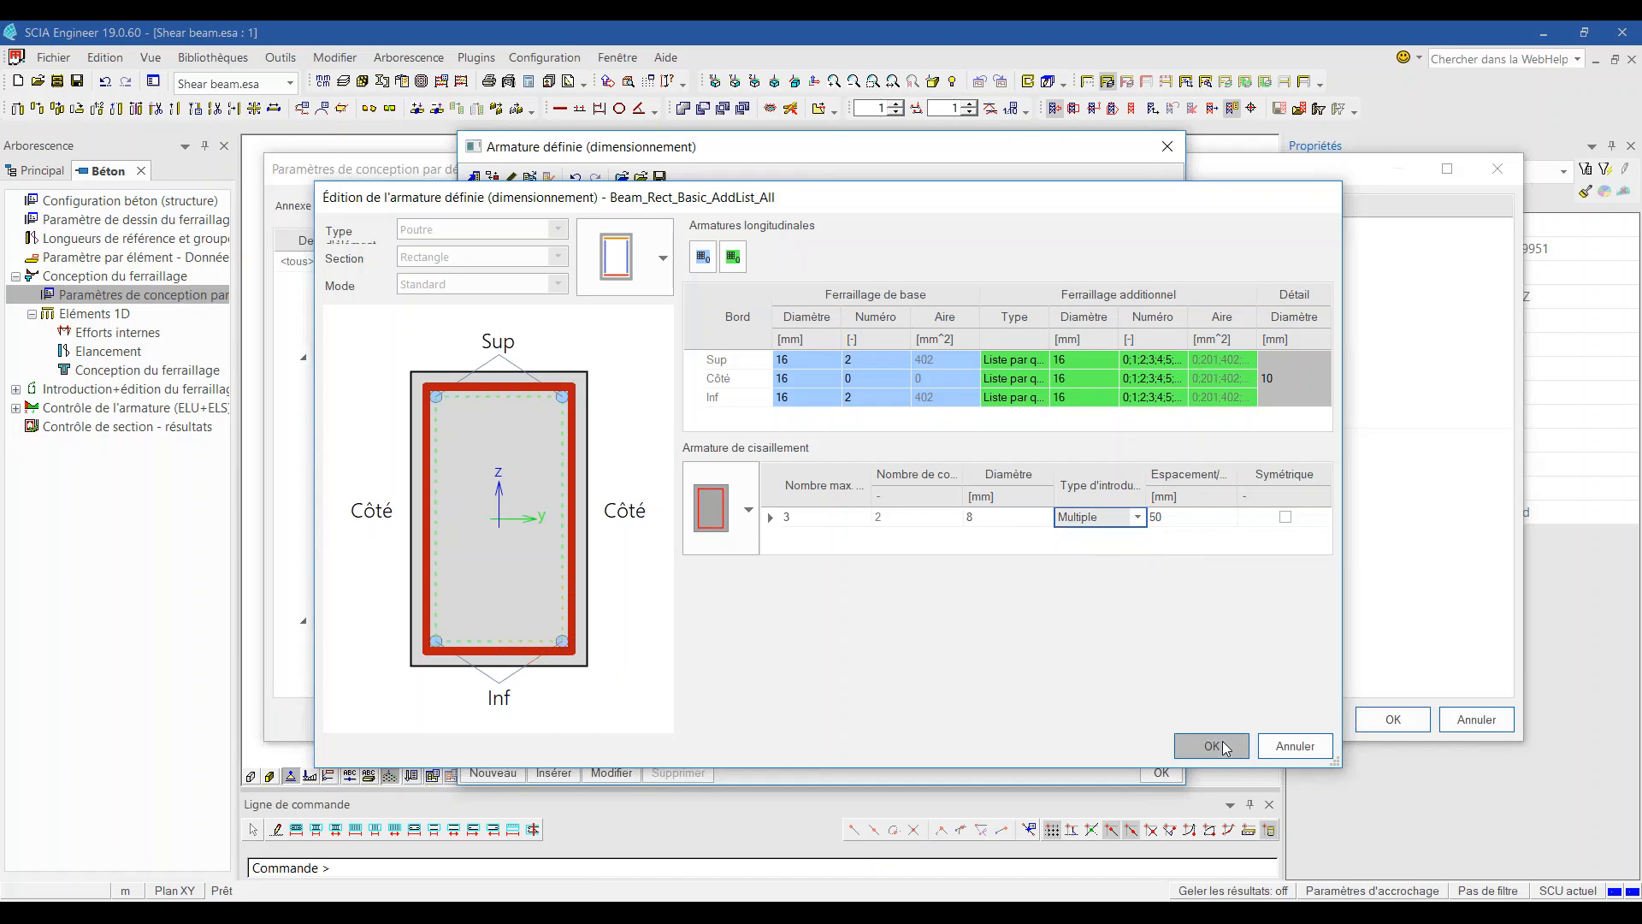
click(1212, 745)
click(1165, 772)
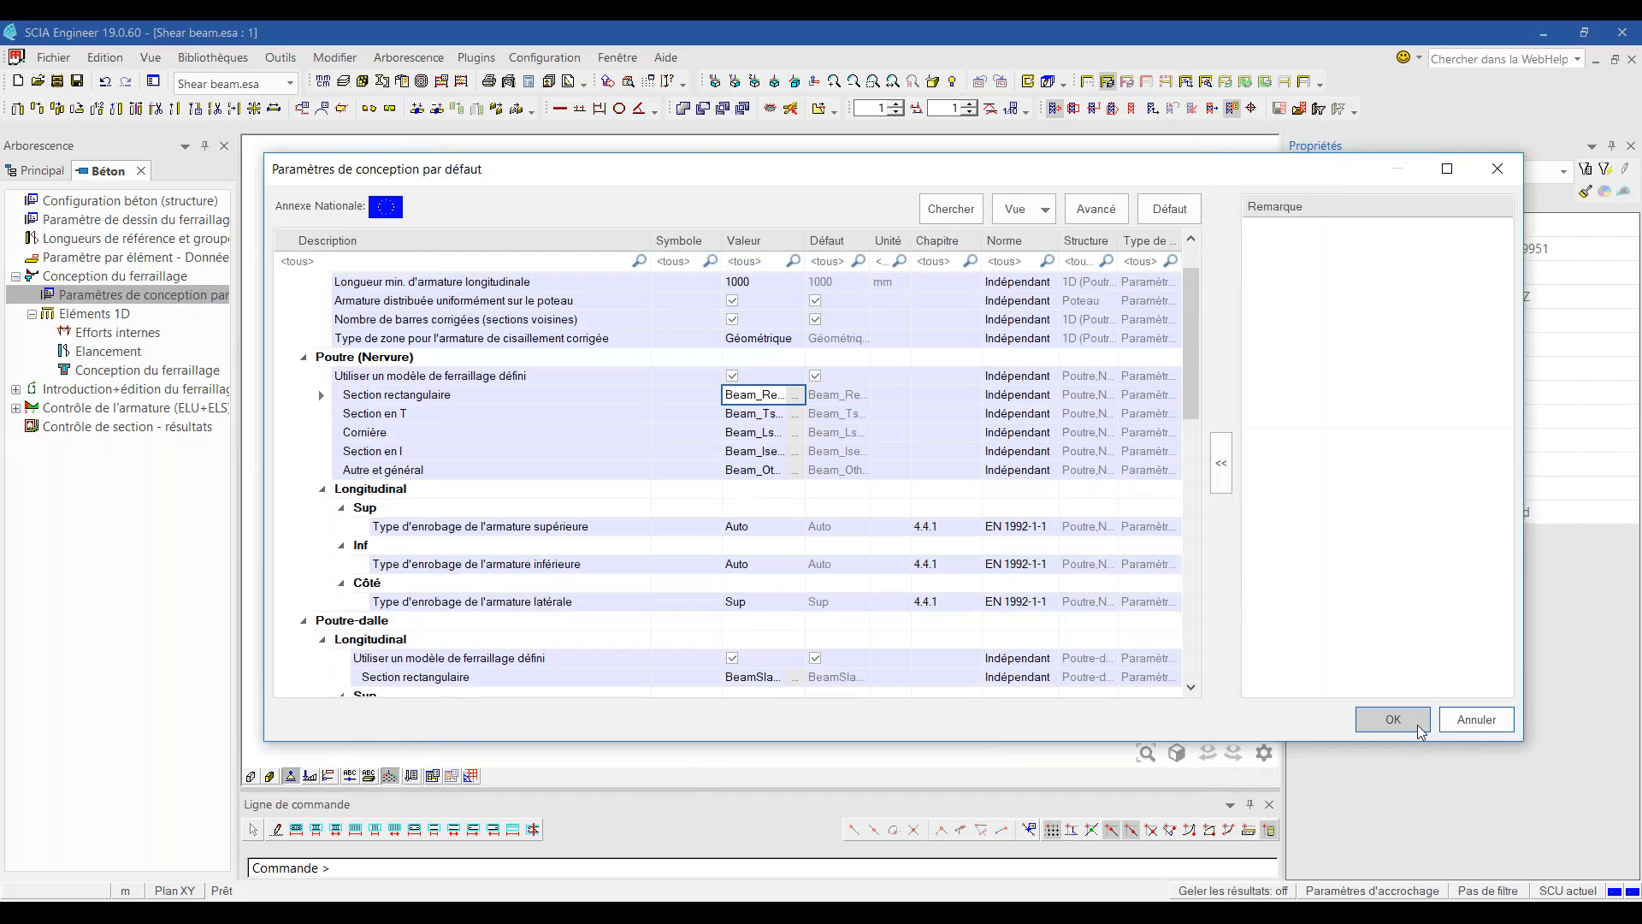
click(1392, 719)
Step: Change the corrected shear zone type from Géométrique to Espacement, then regenerate the beam design
click(128, 370)
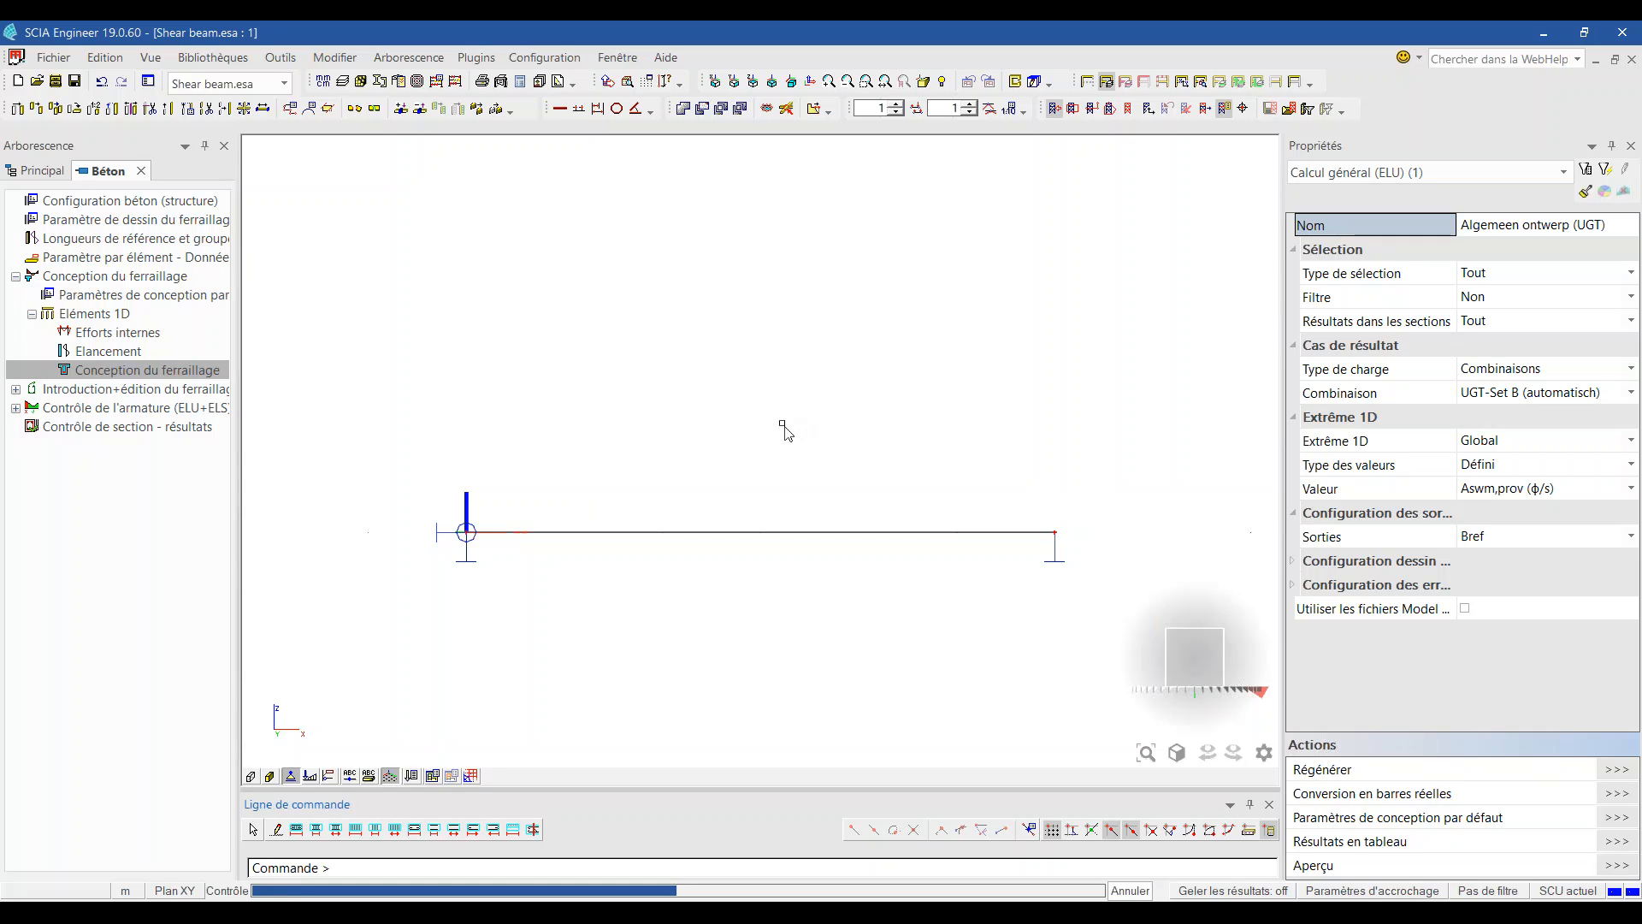
click(137, 300)
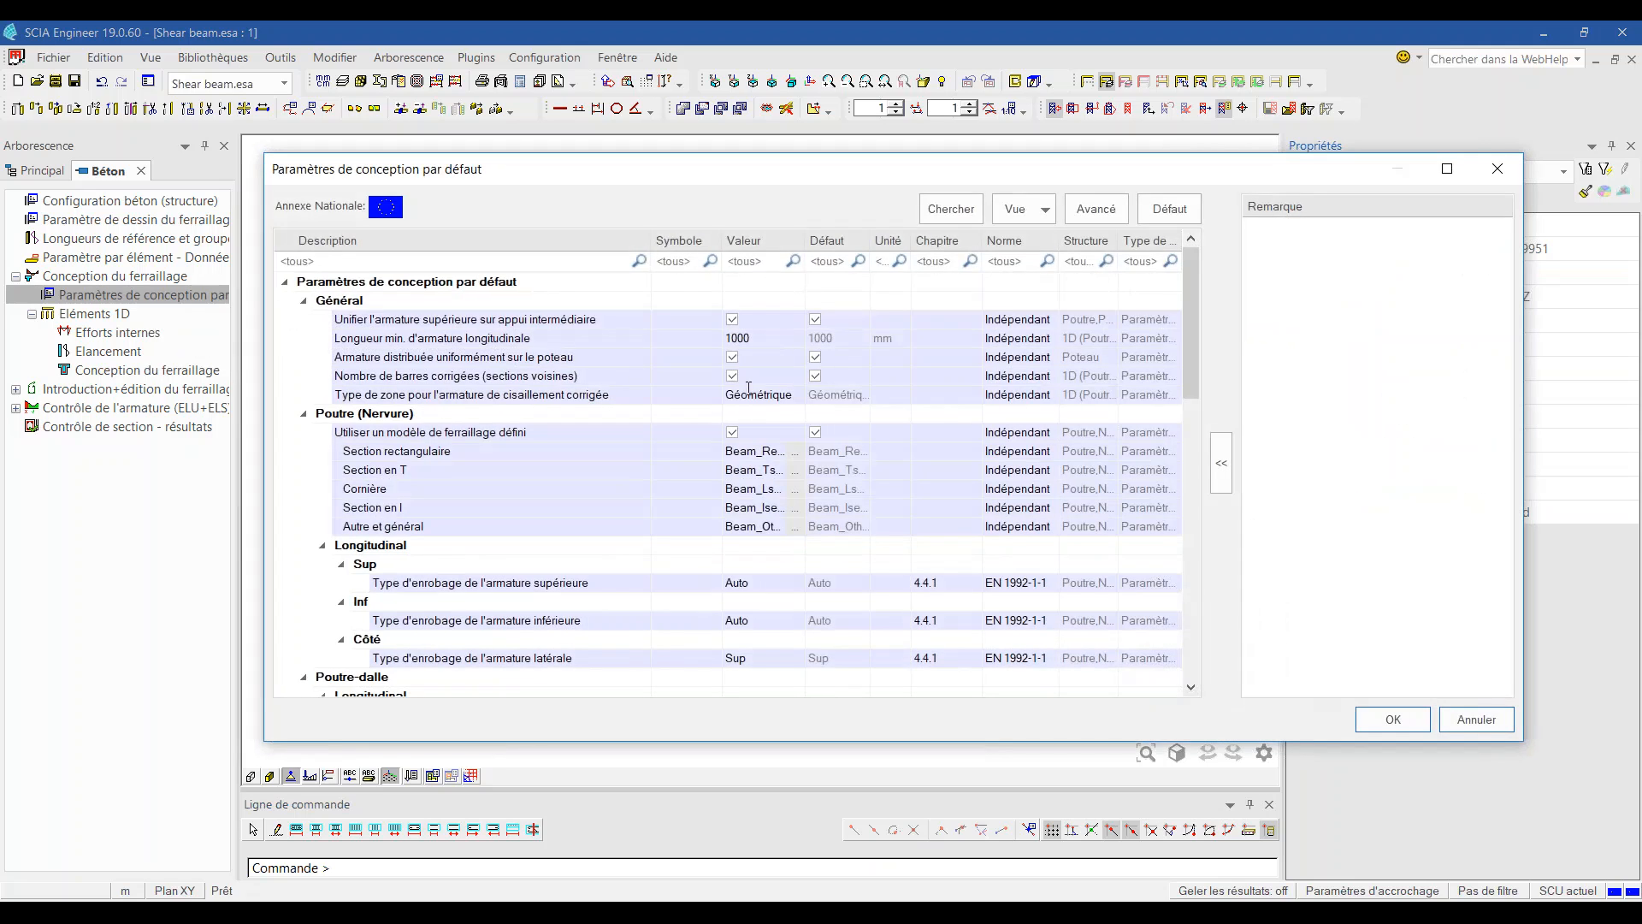
click(765, 394)
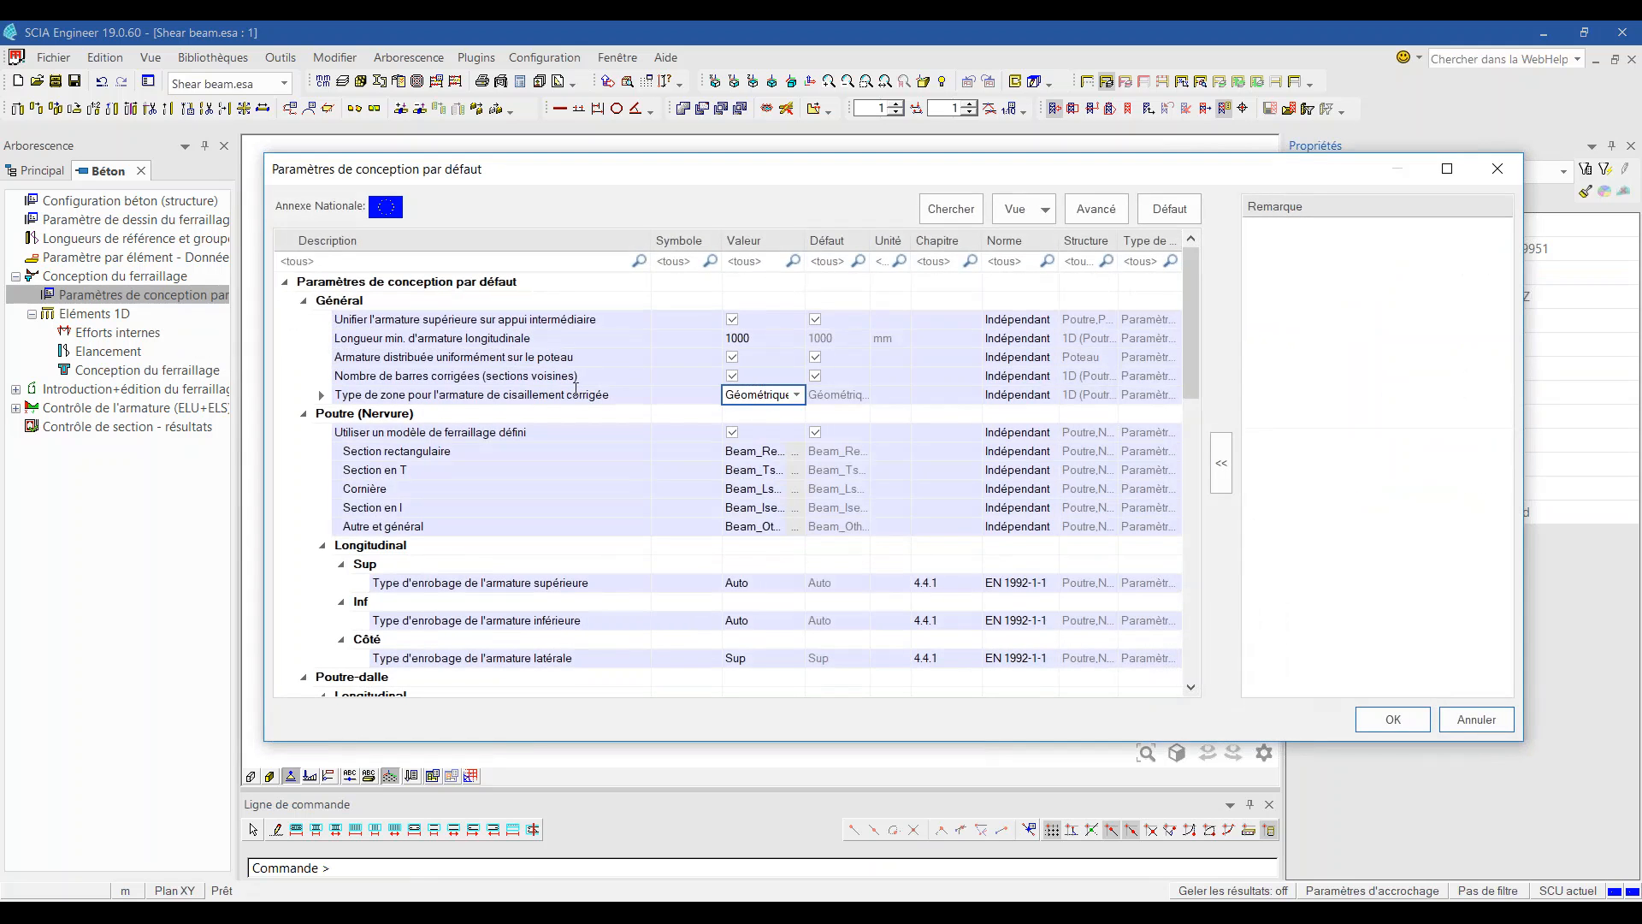
click(797, 395)
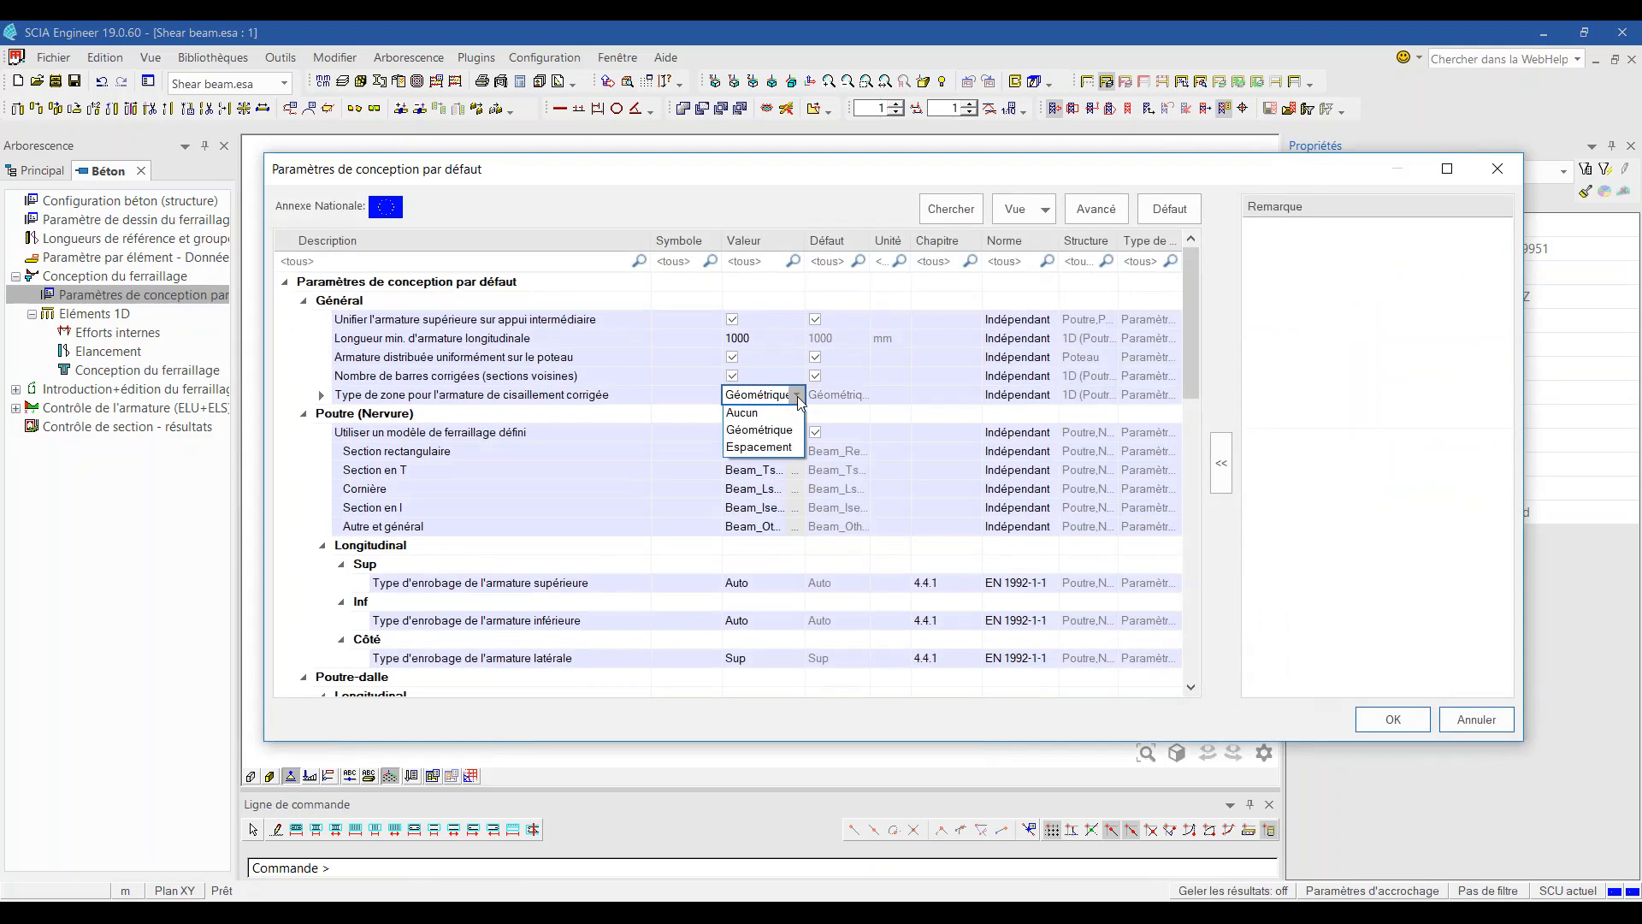
click(779, 450)
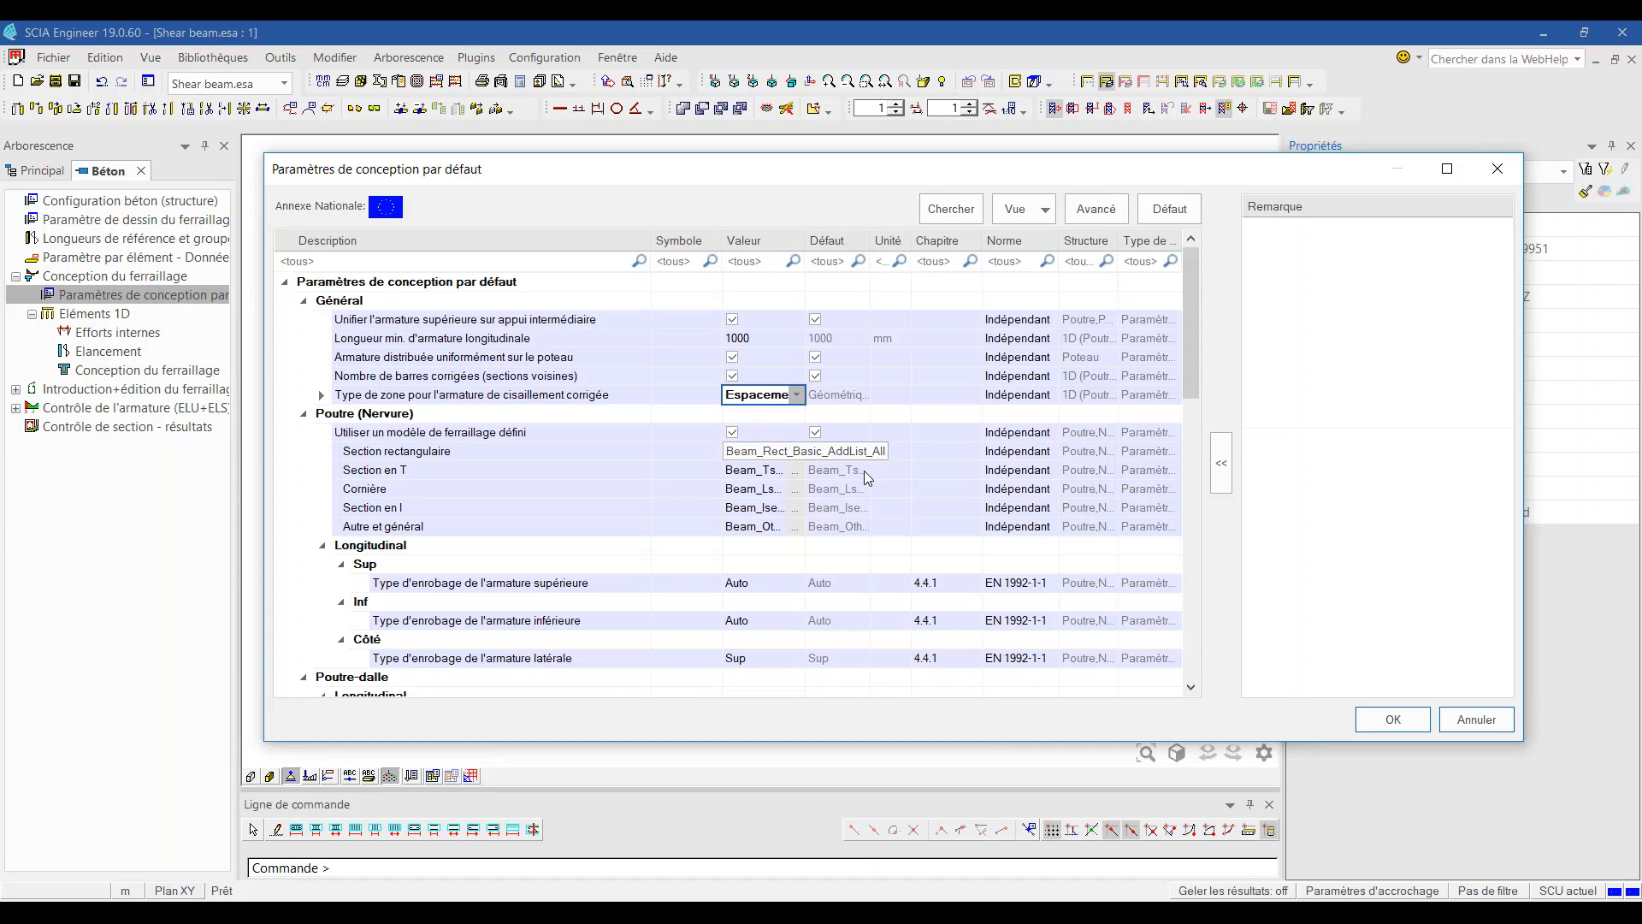
click(1412, 721)
click(197, 371)
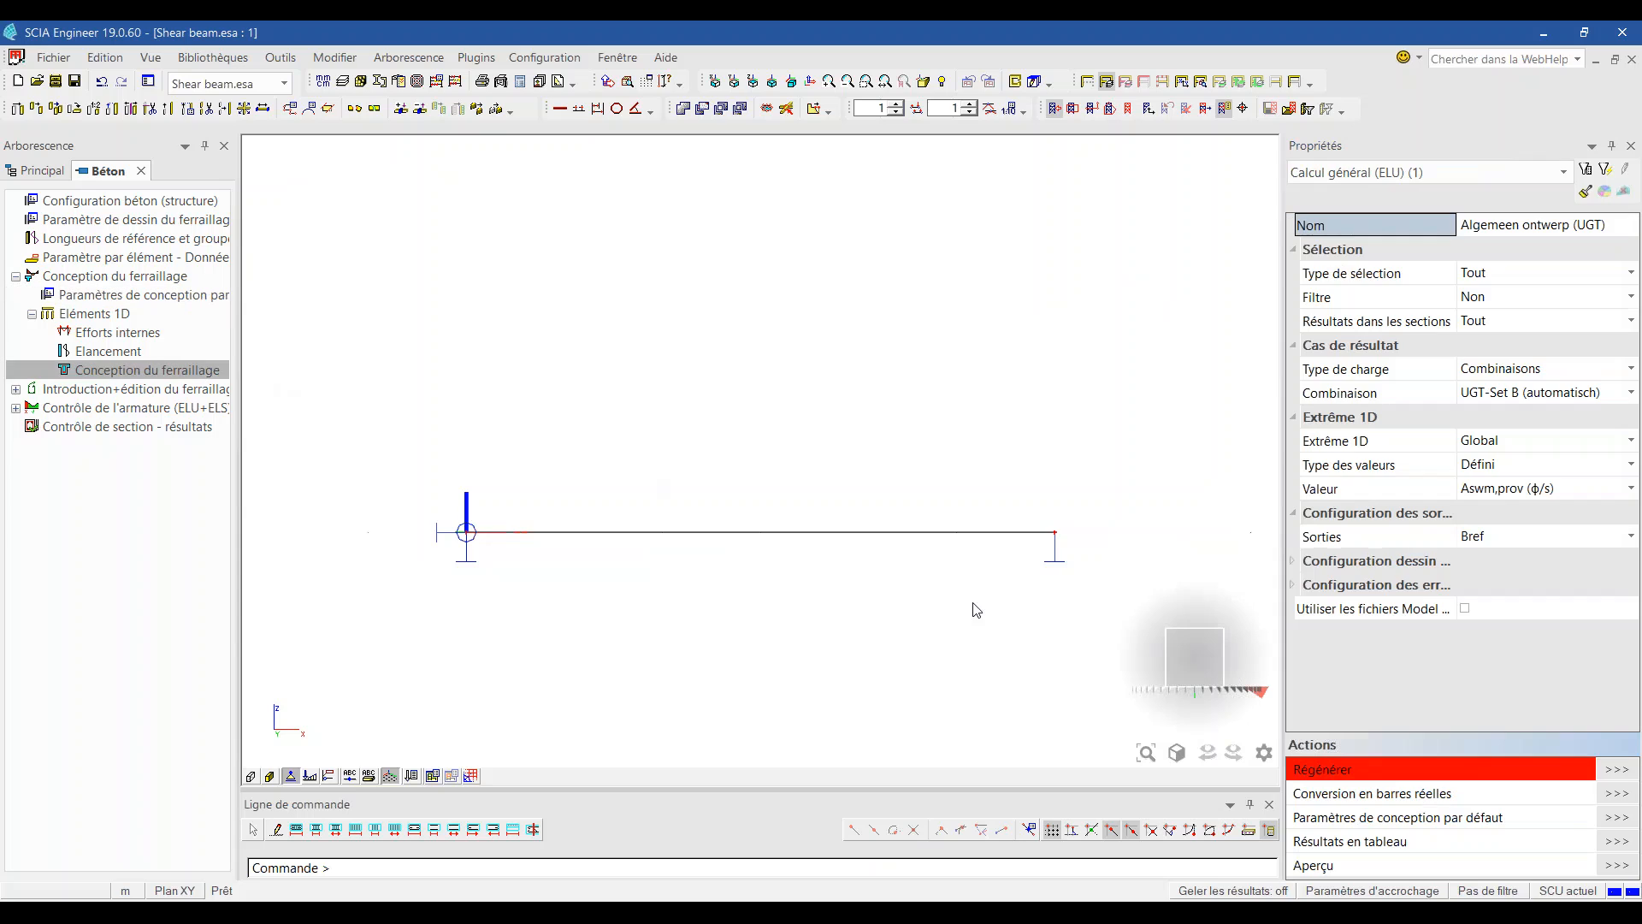
click(1616, 770)
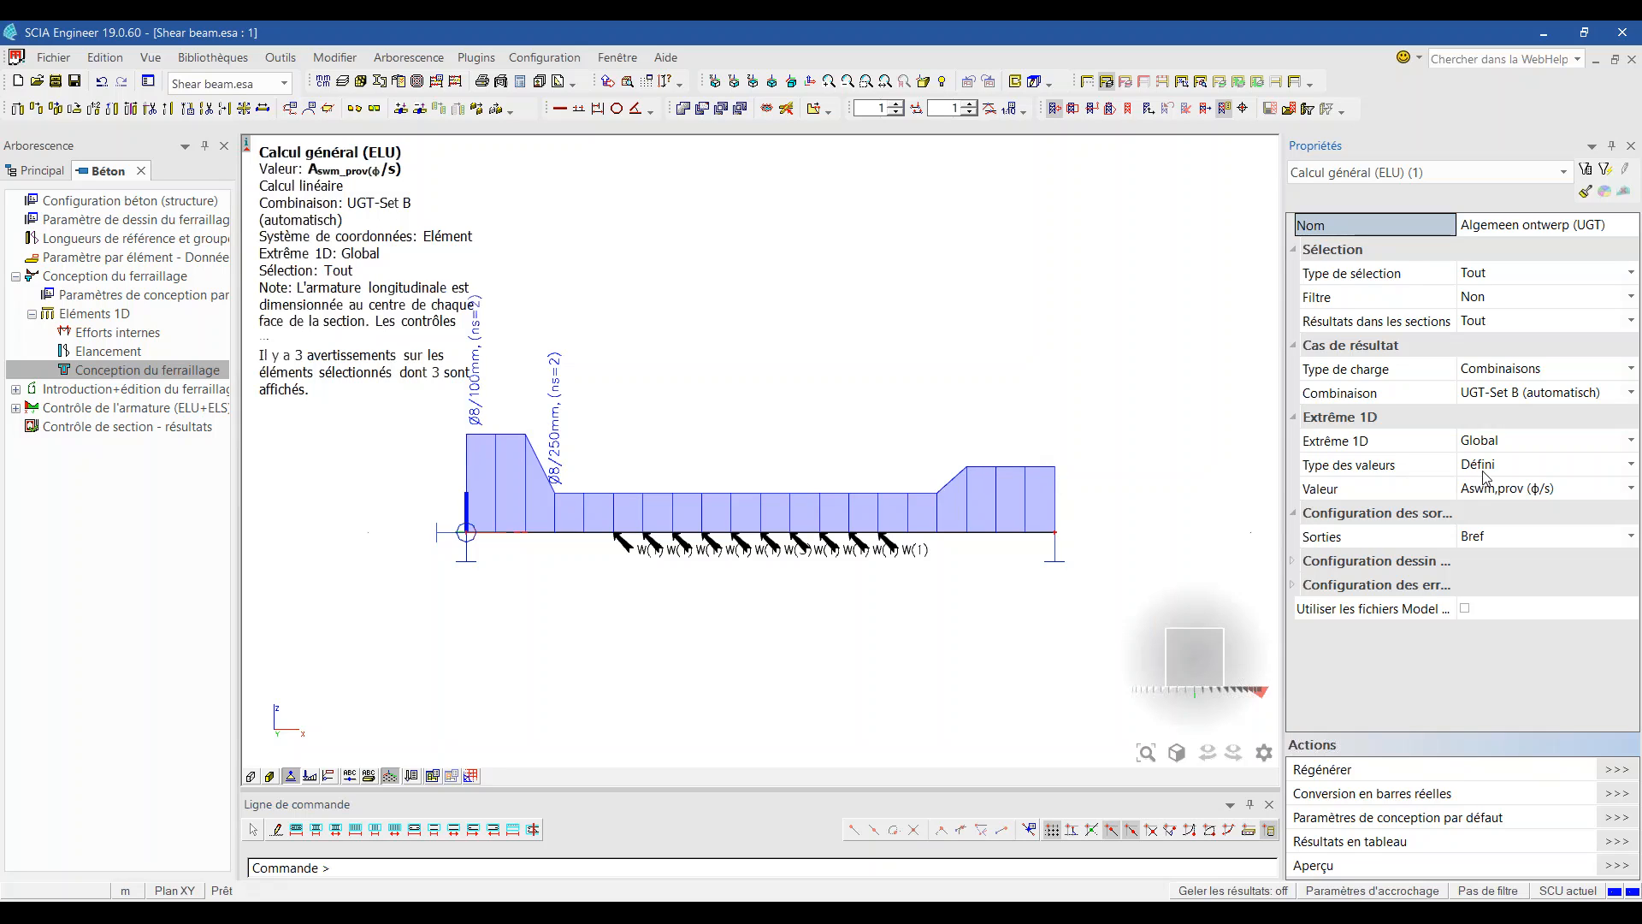
Step: Display and regenerate the UC (Aswm,req) diagram, zooming in on its 0.96 peak
click(1525, 489)
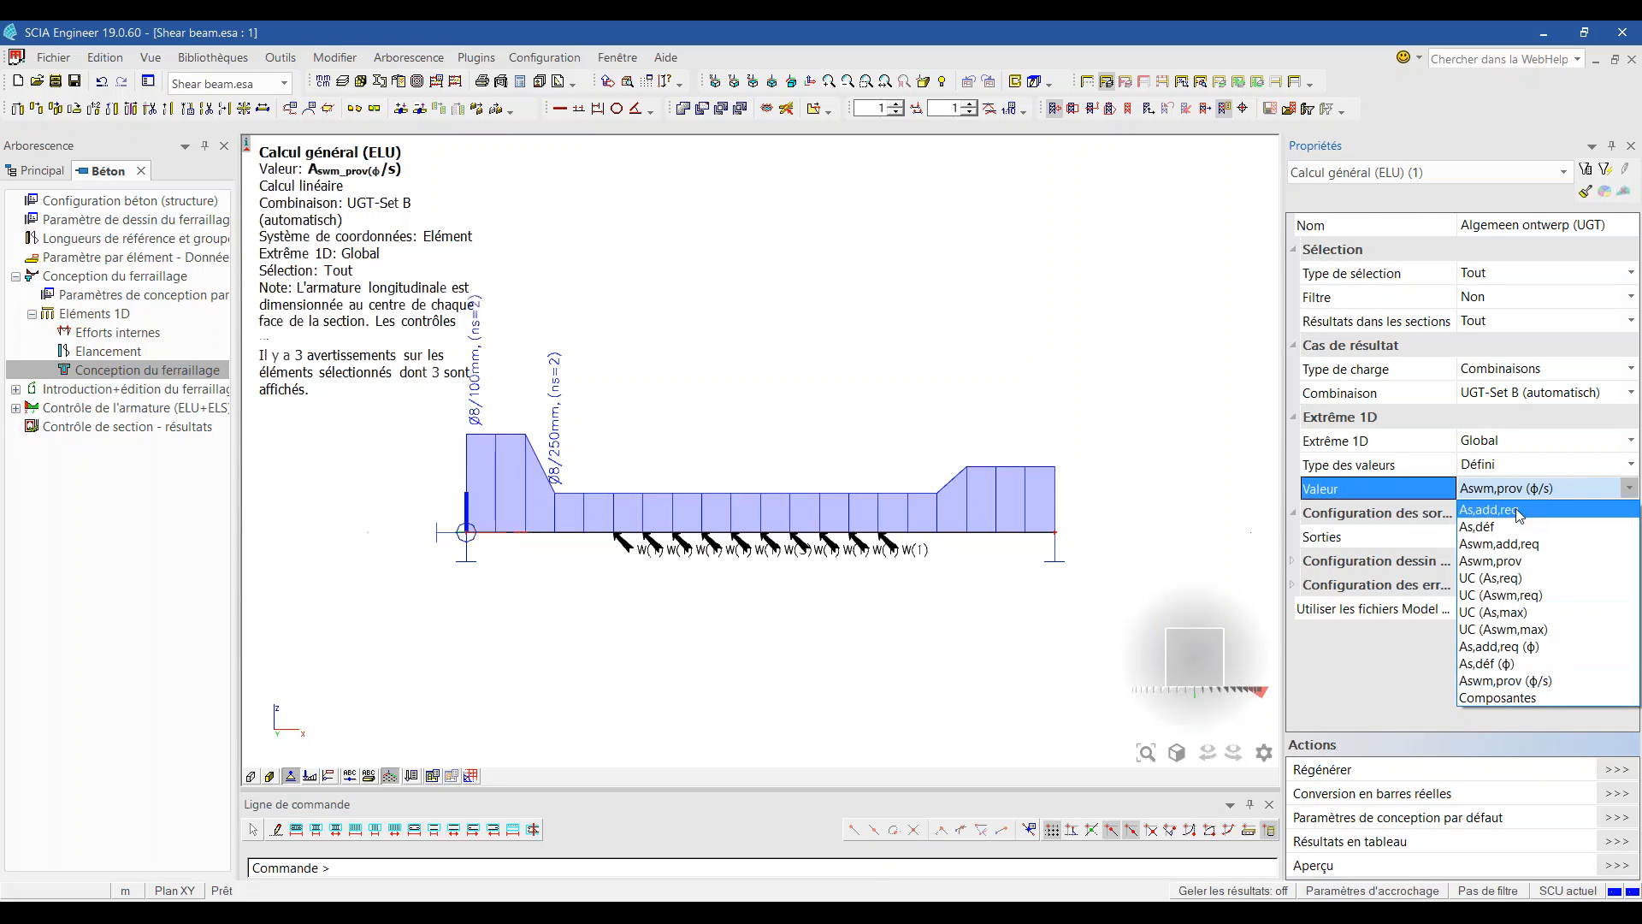
click(1526, 595)
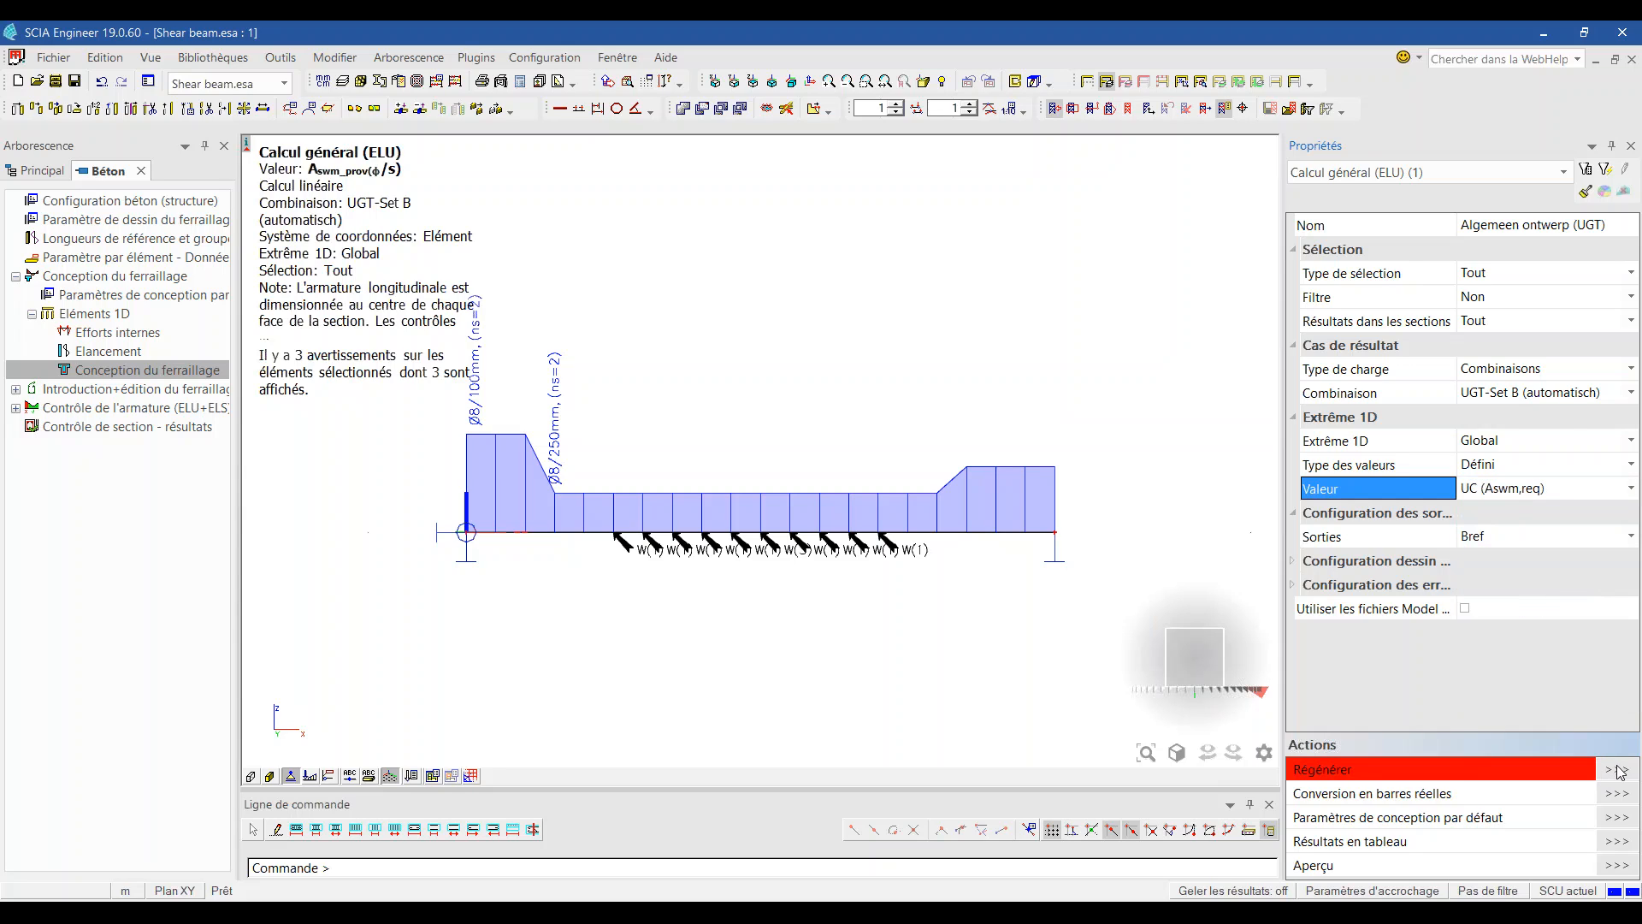
click(1618, 770)
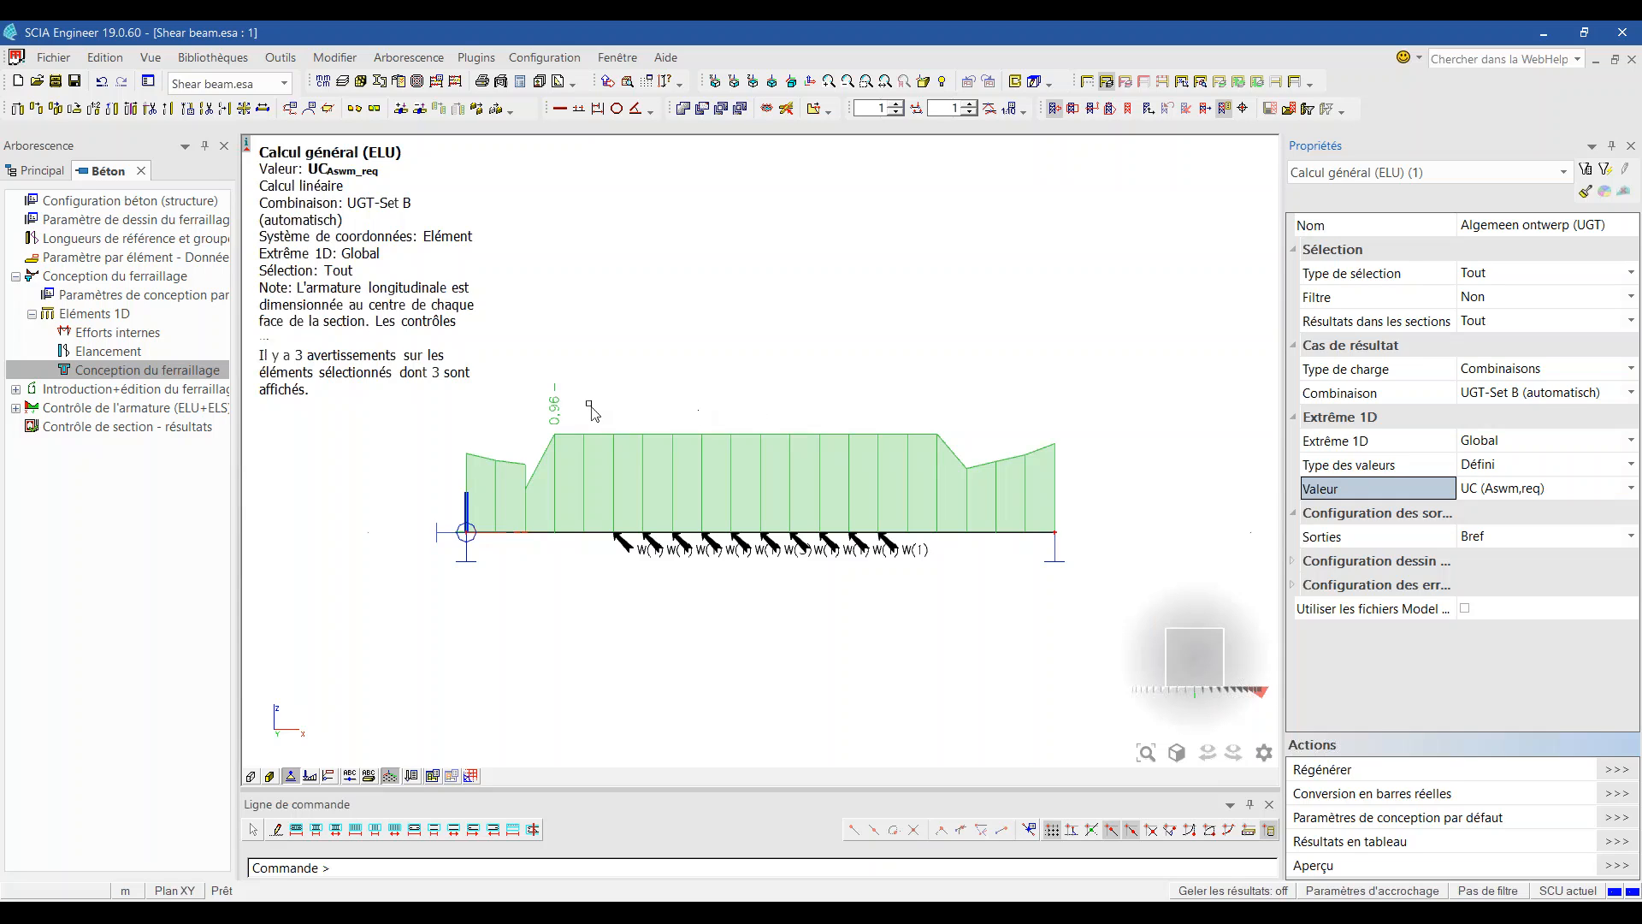
scroll(590, 408, up, 2)
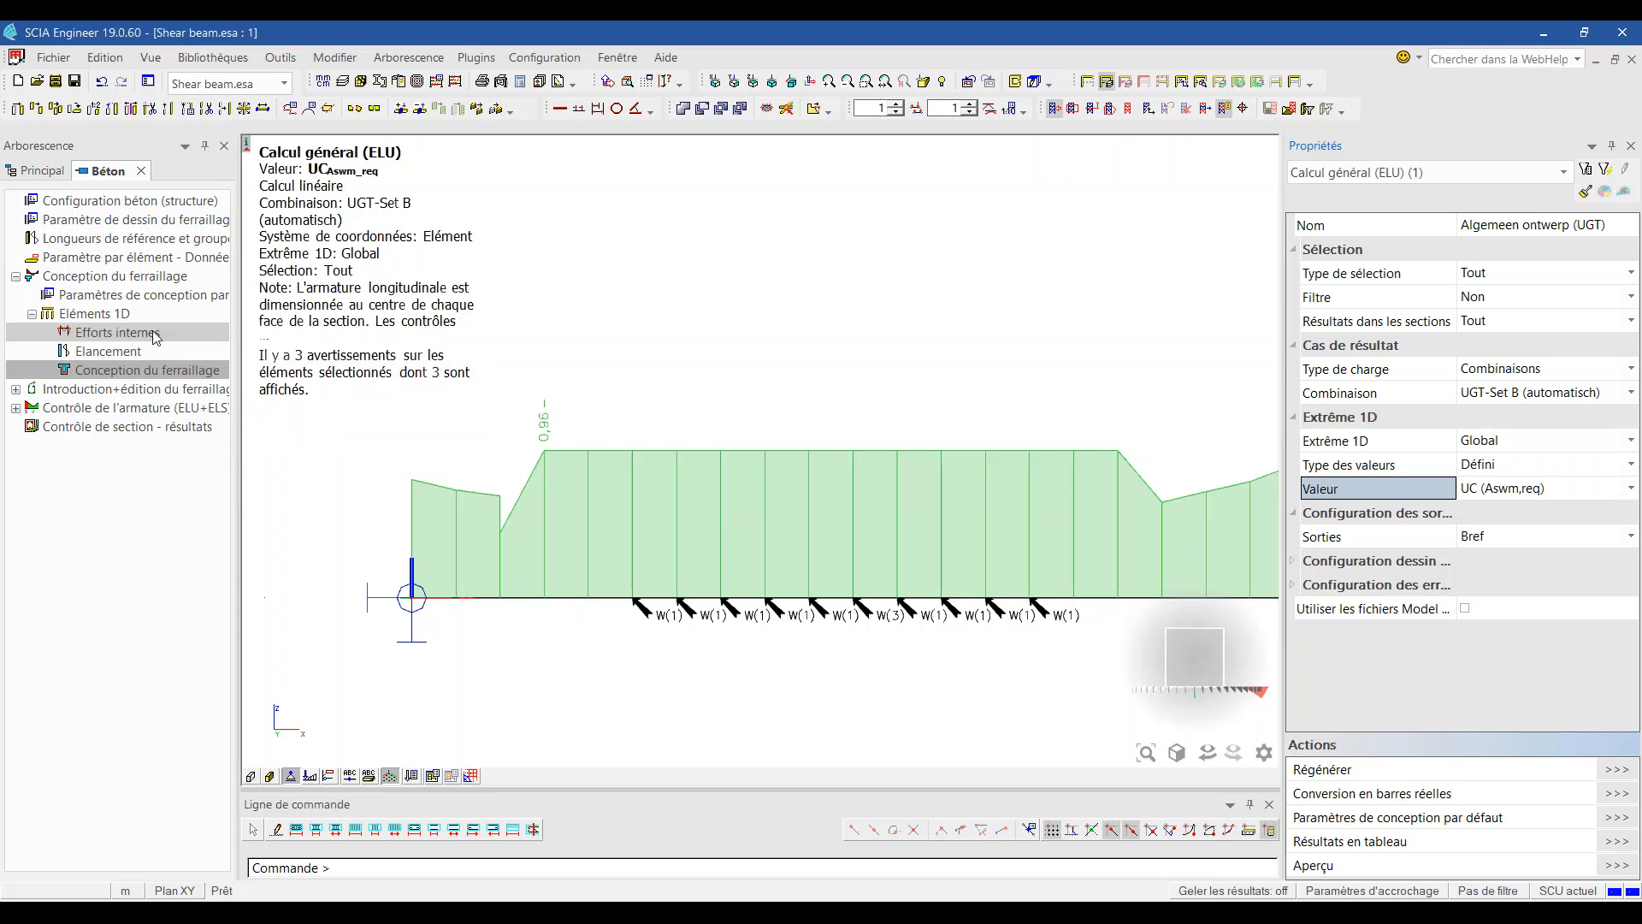
Step: Set the shear zone type to Géométrique and regenerate the UC (Aswm,req) diagram, showing 3 warnings
click(147, 300)
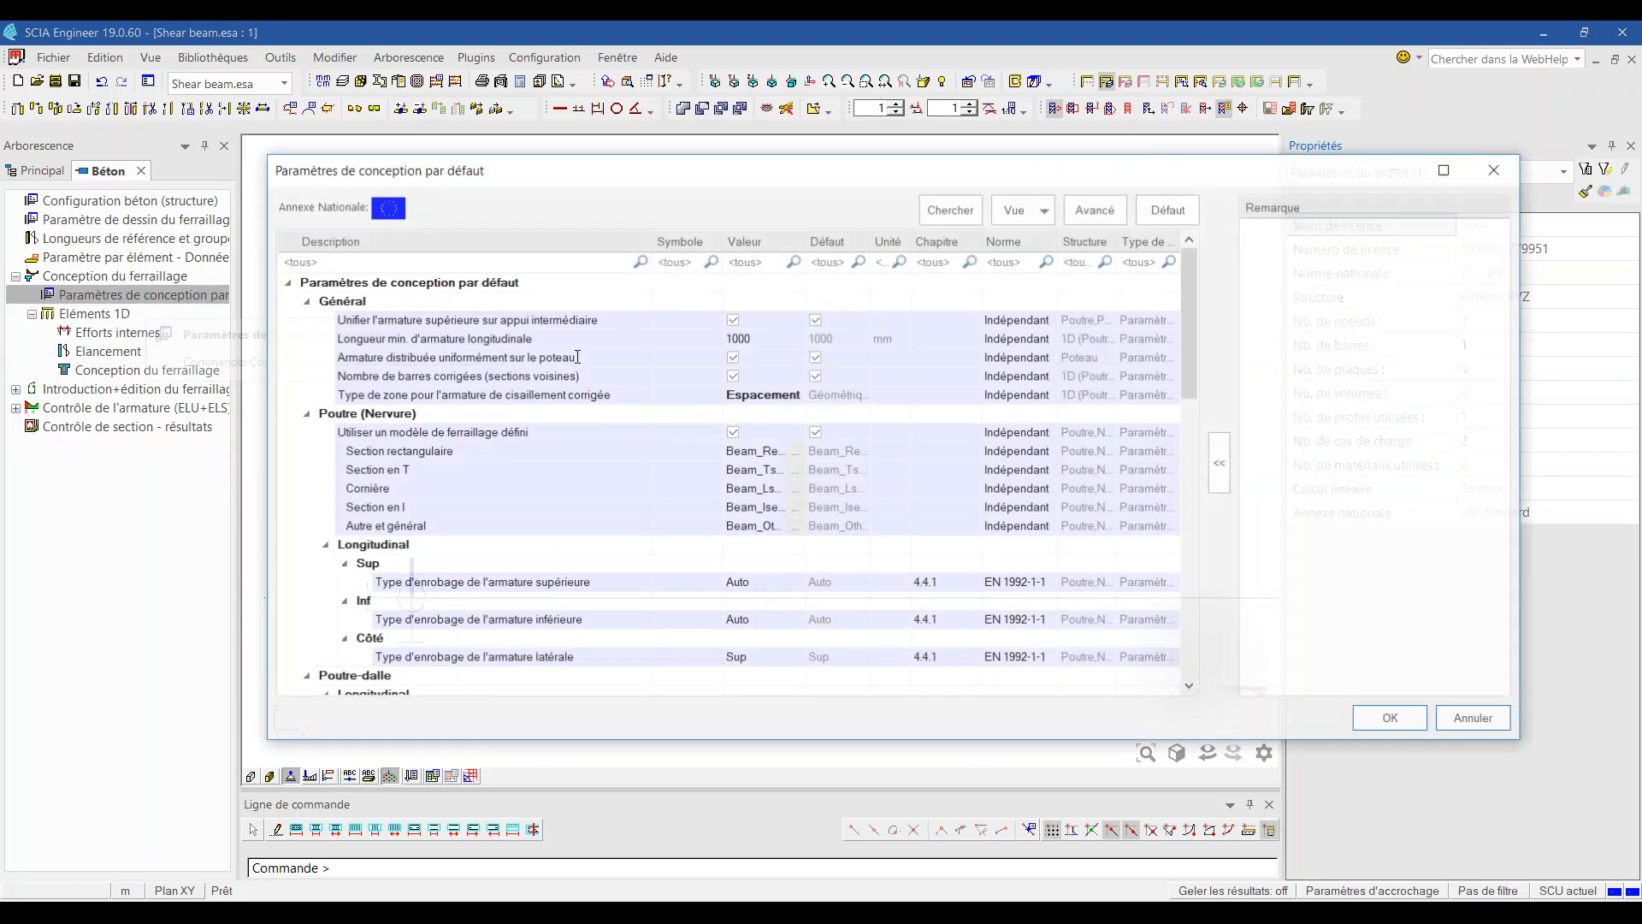
click(799, 394)
click(796, 394)
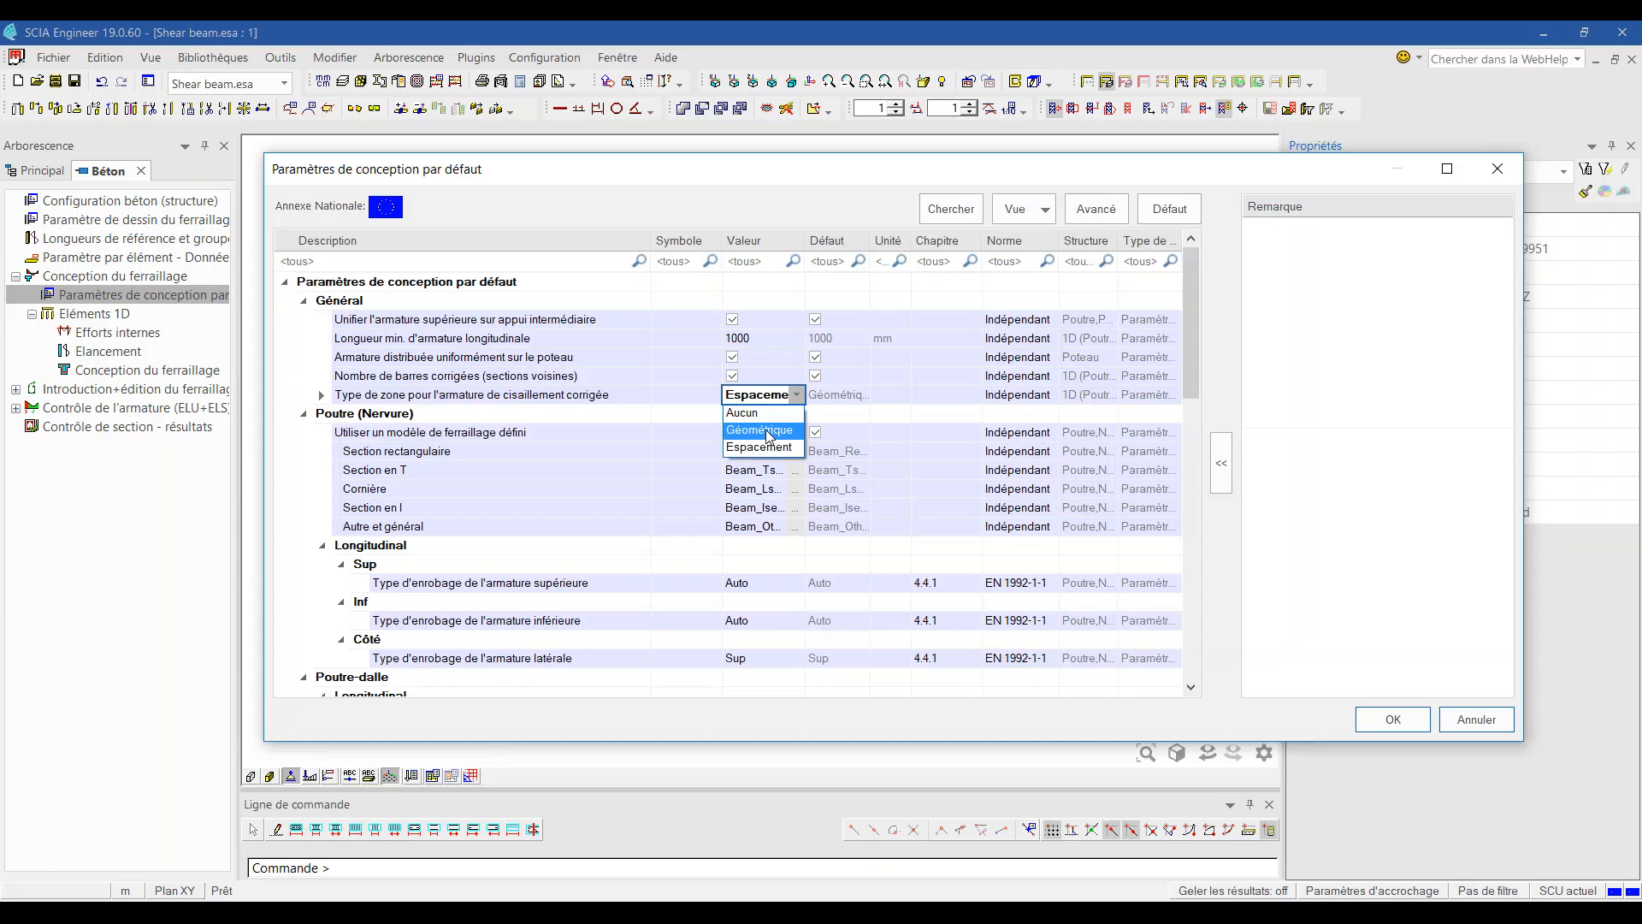
click(757, 434)
click(1381, 721)
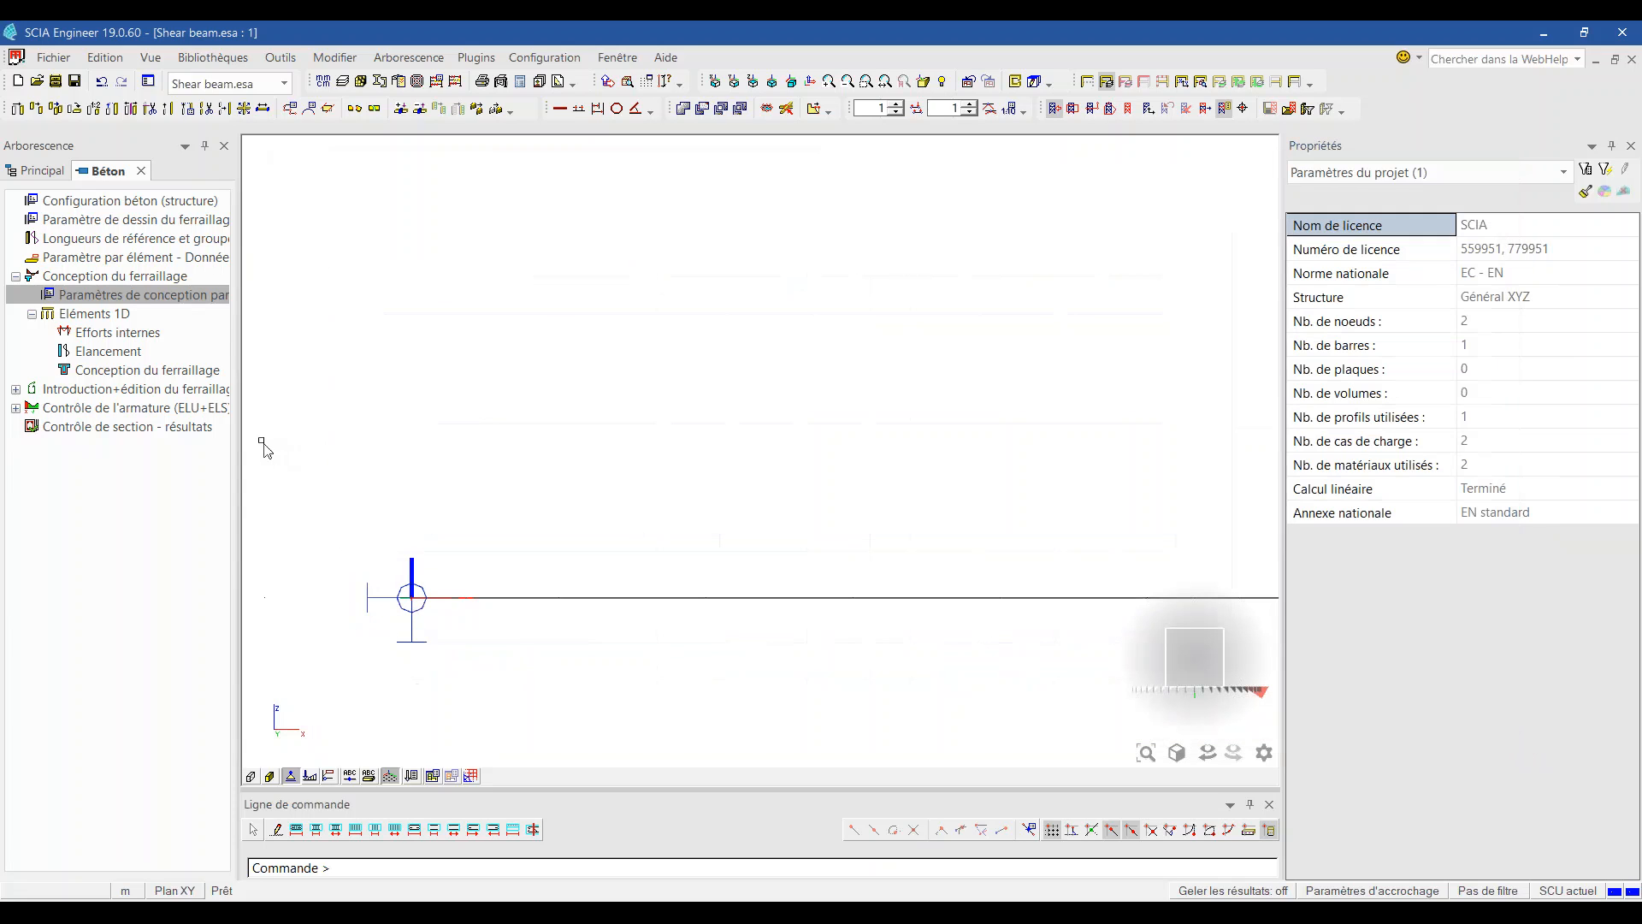
click(188, 369)
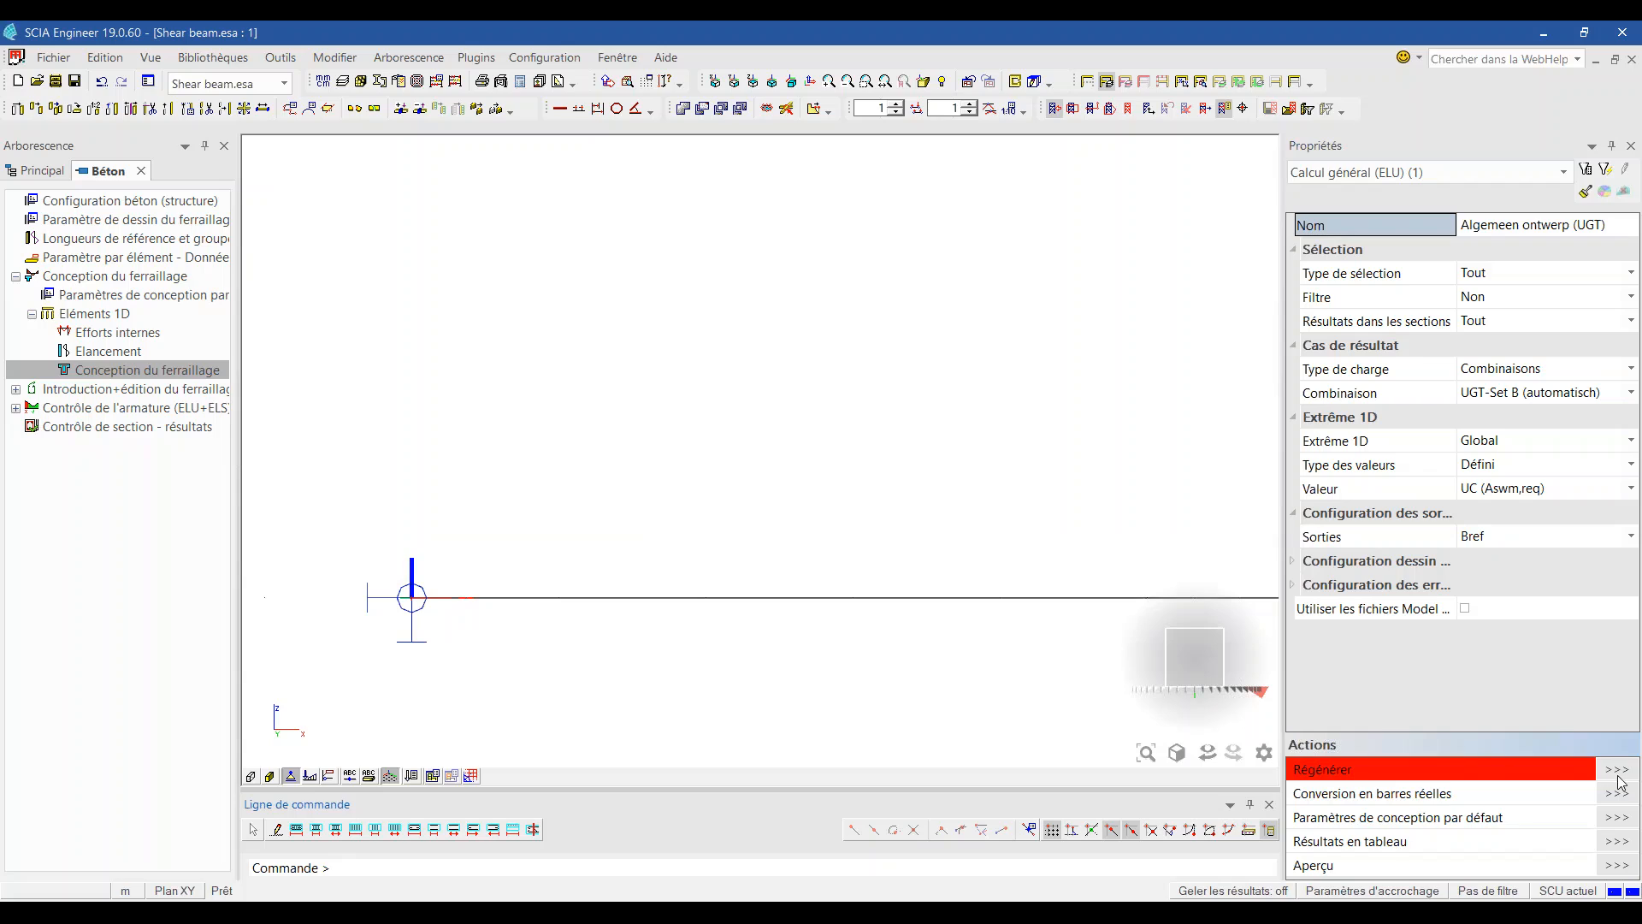
click(1616, 773)
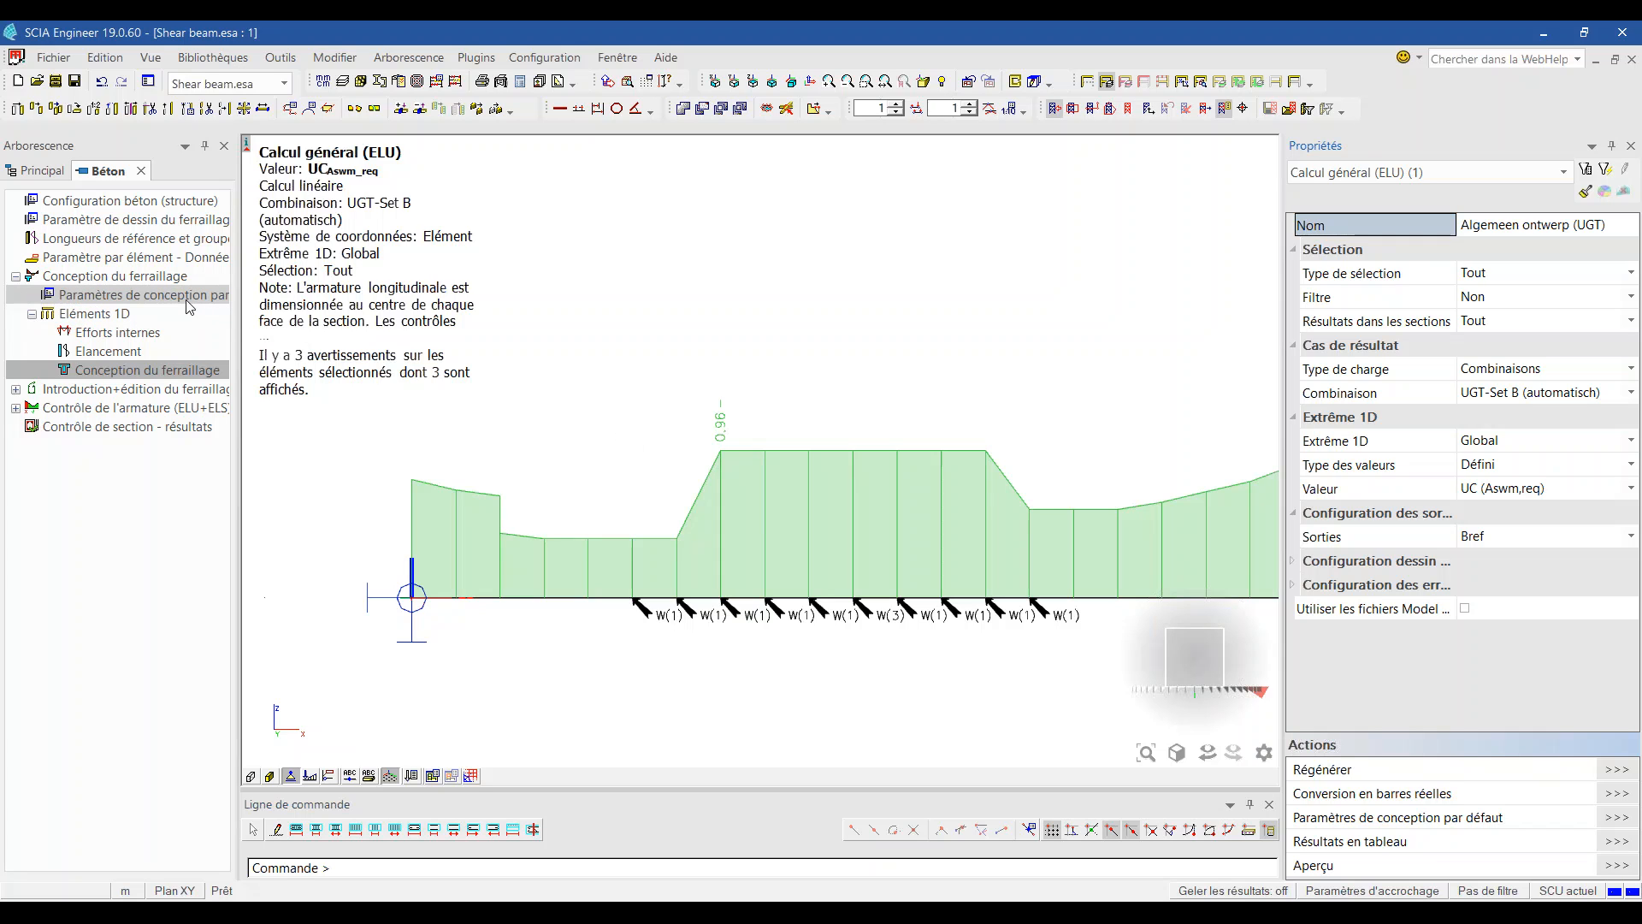
Step: Try the shear zone types Aucun and Géométrique, finally confirming Espacement
double_click(158, 302)
click(793, 395)
click(796, 393)
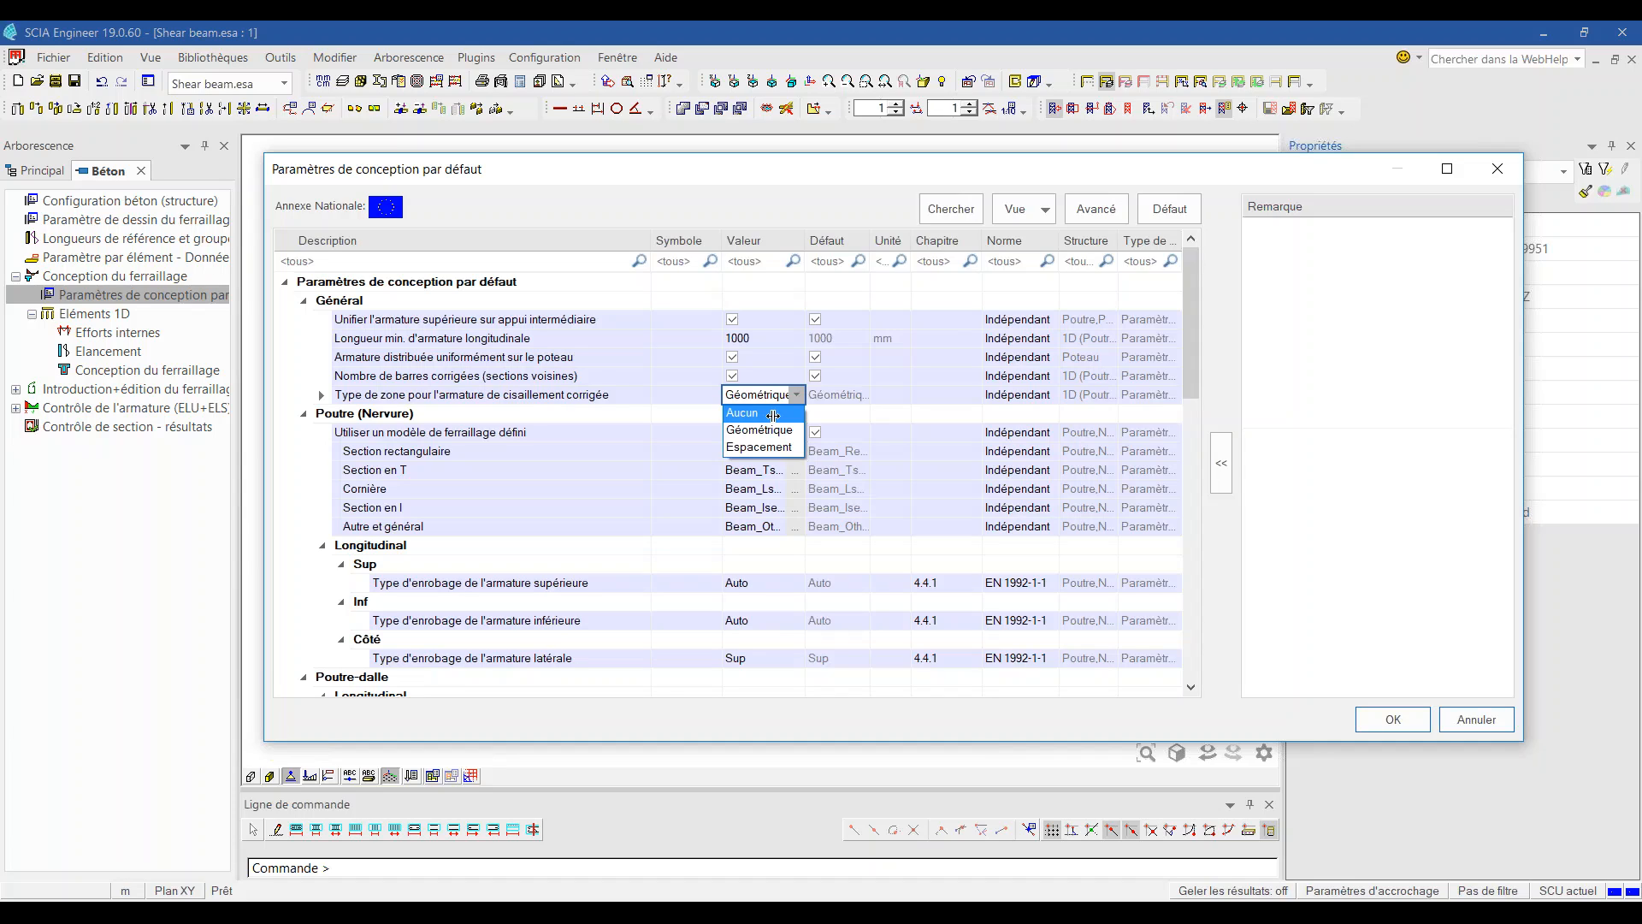
click(773, 415)
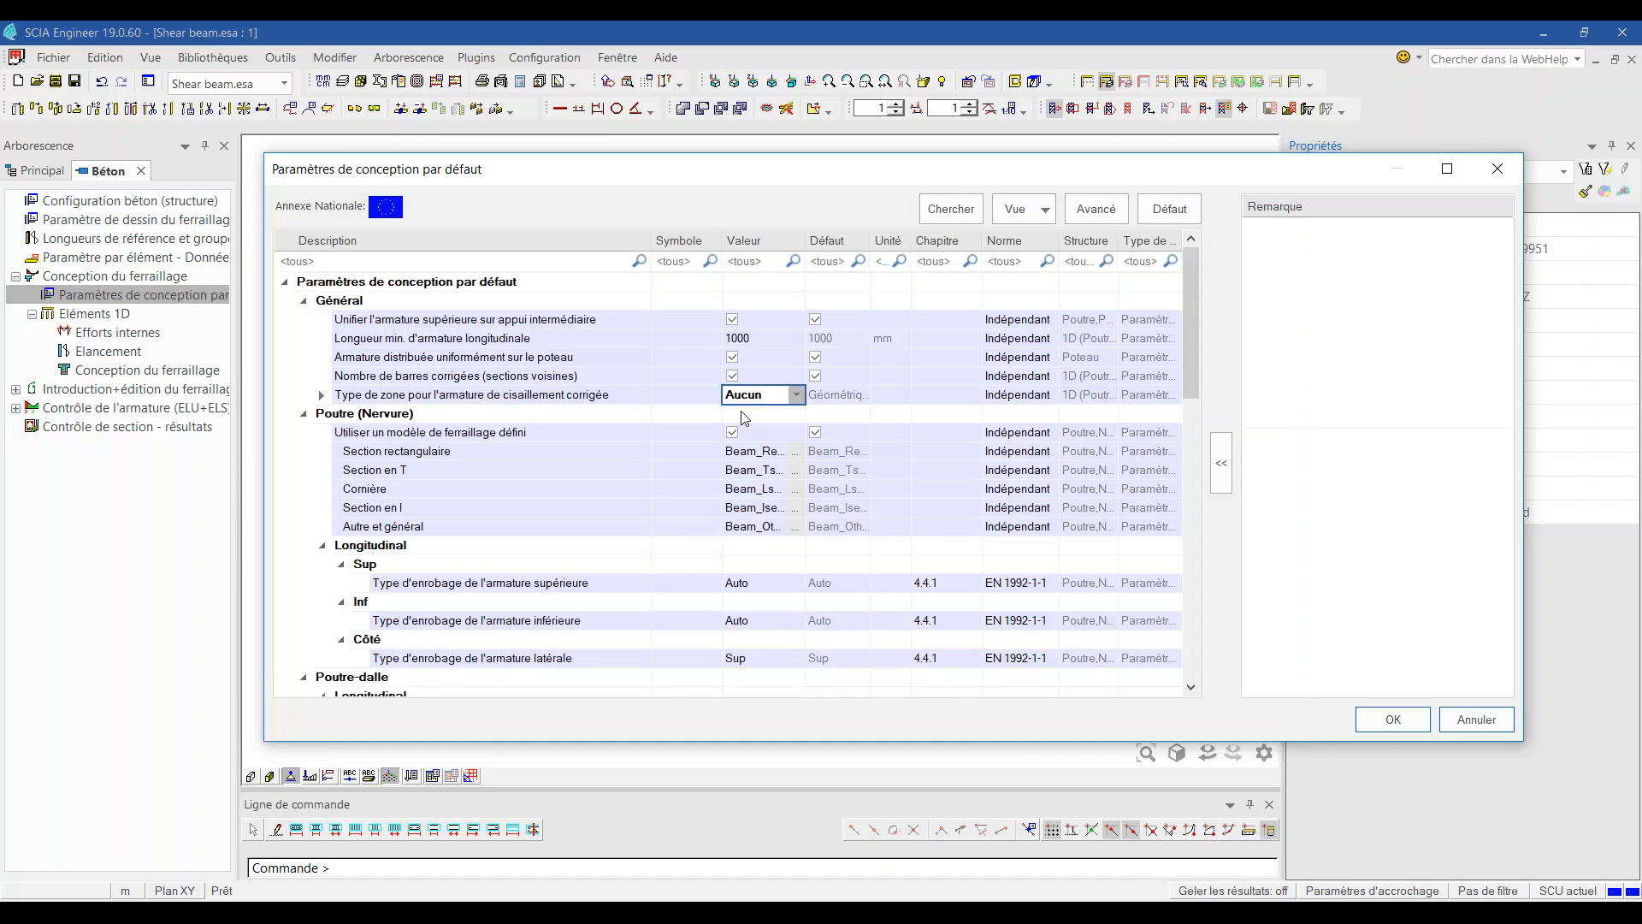
click(797, 394)
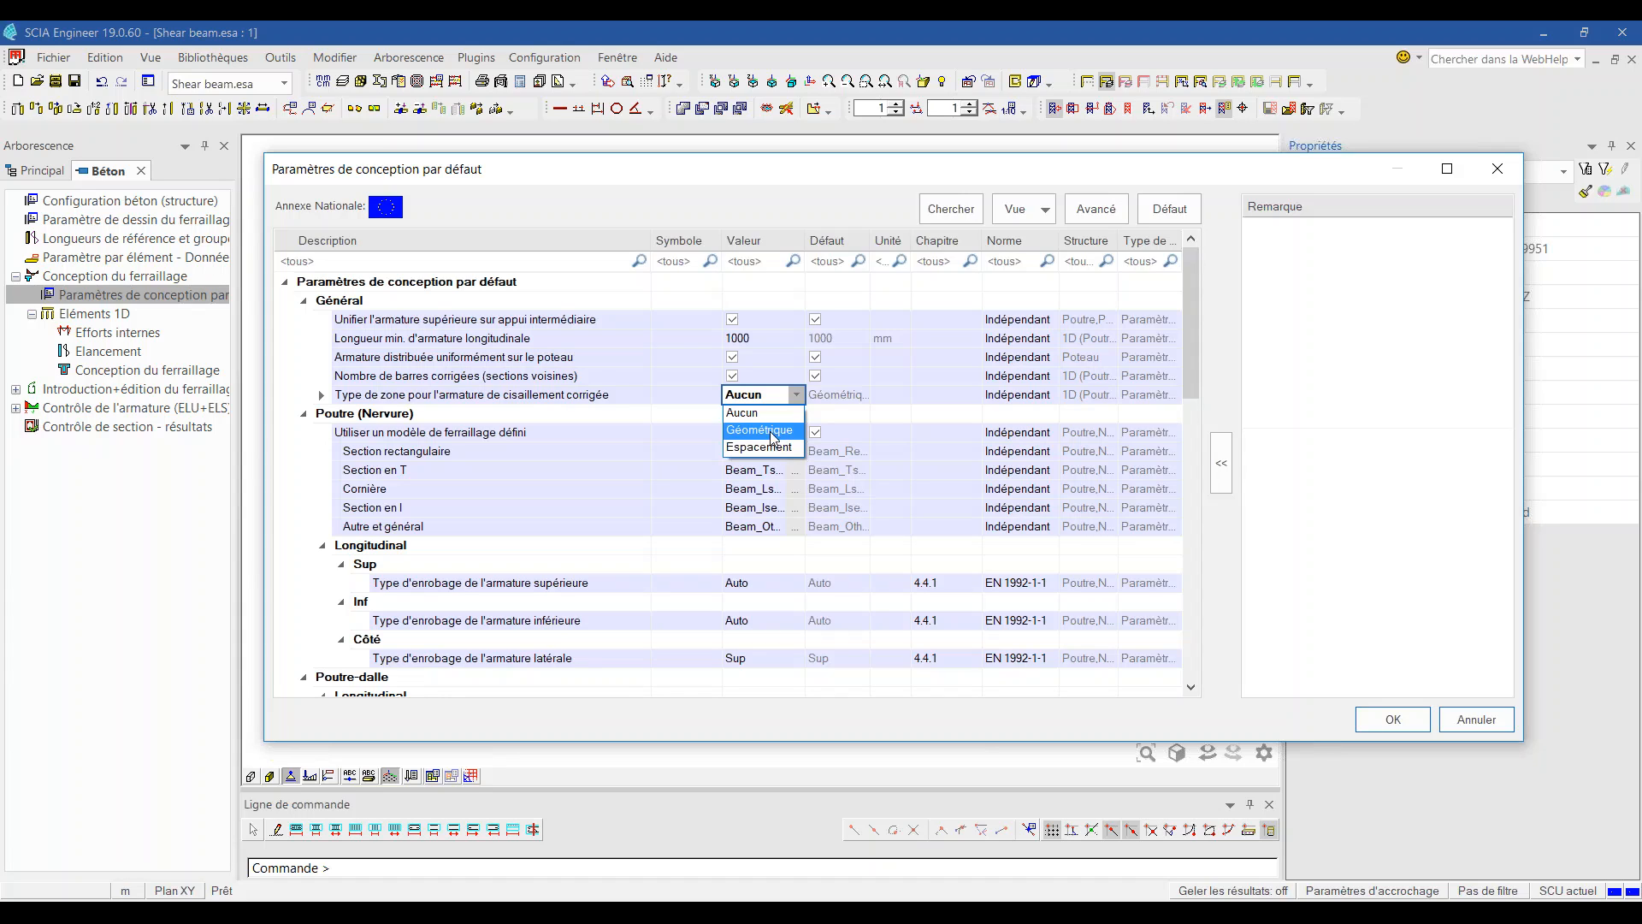
click(761, 432)
click(794, 396)
click(757, 449)
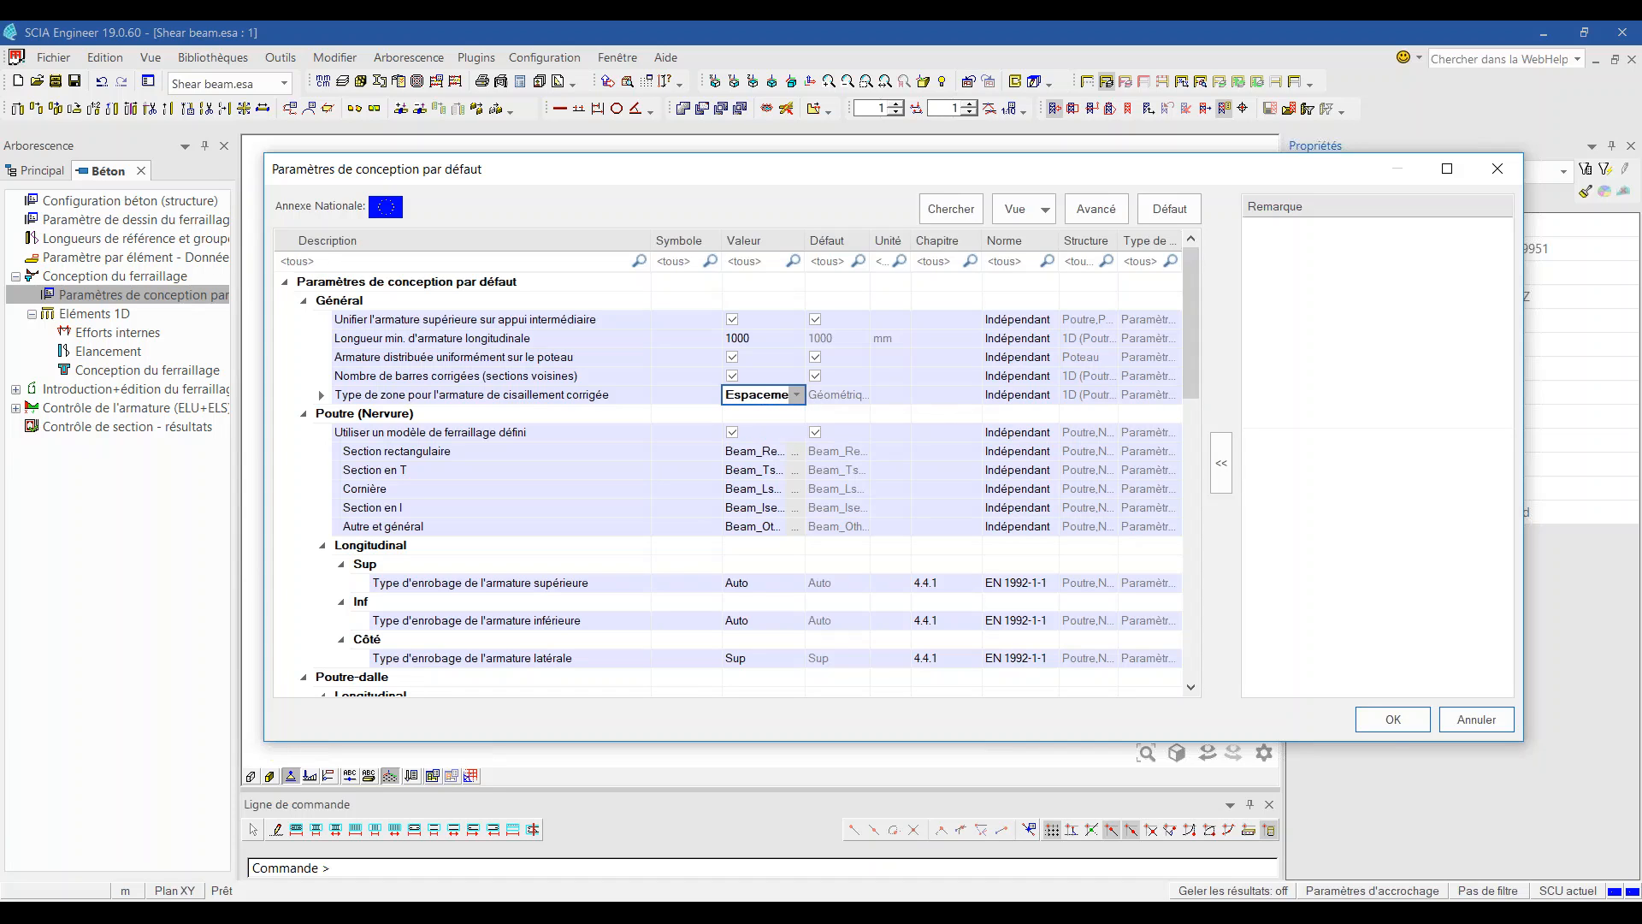
click(1391, 727)
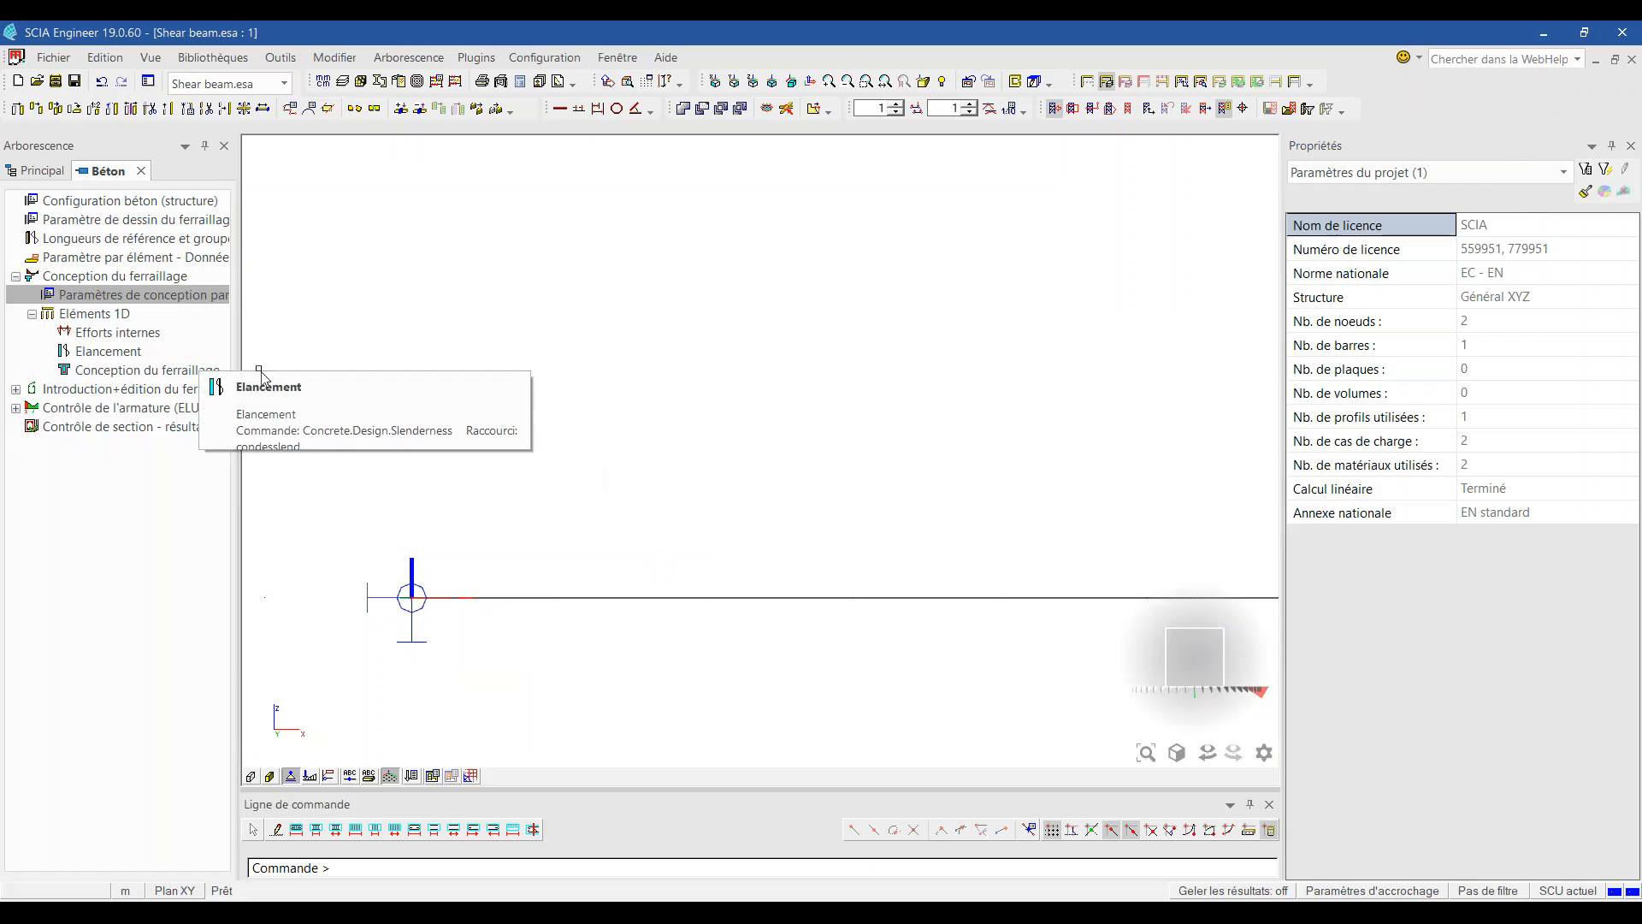
Step: Display the provided stirrups Aswm,prov (φ/s) along the beam and reopen the default design parameters
click(185, 378)
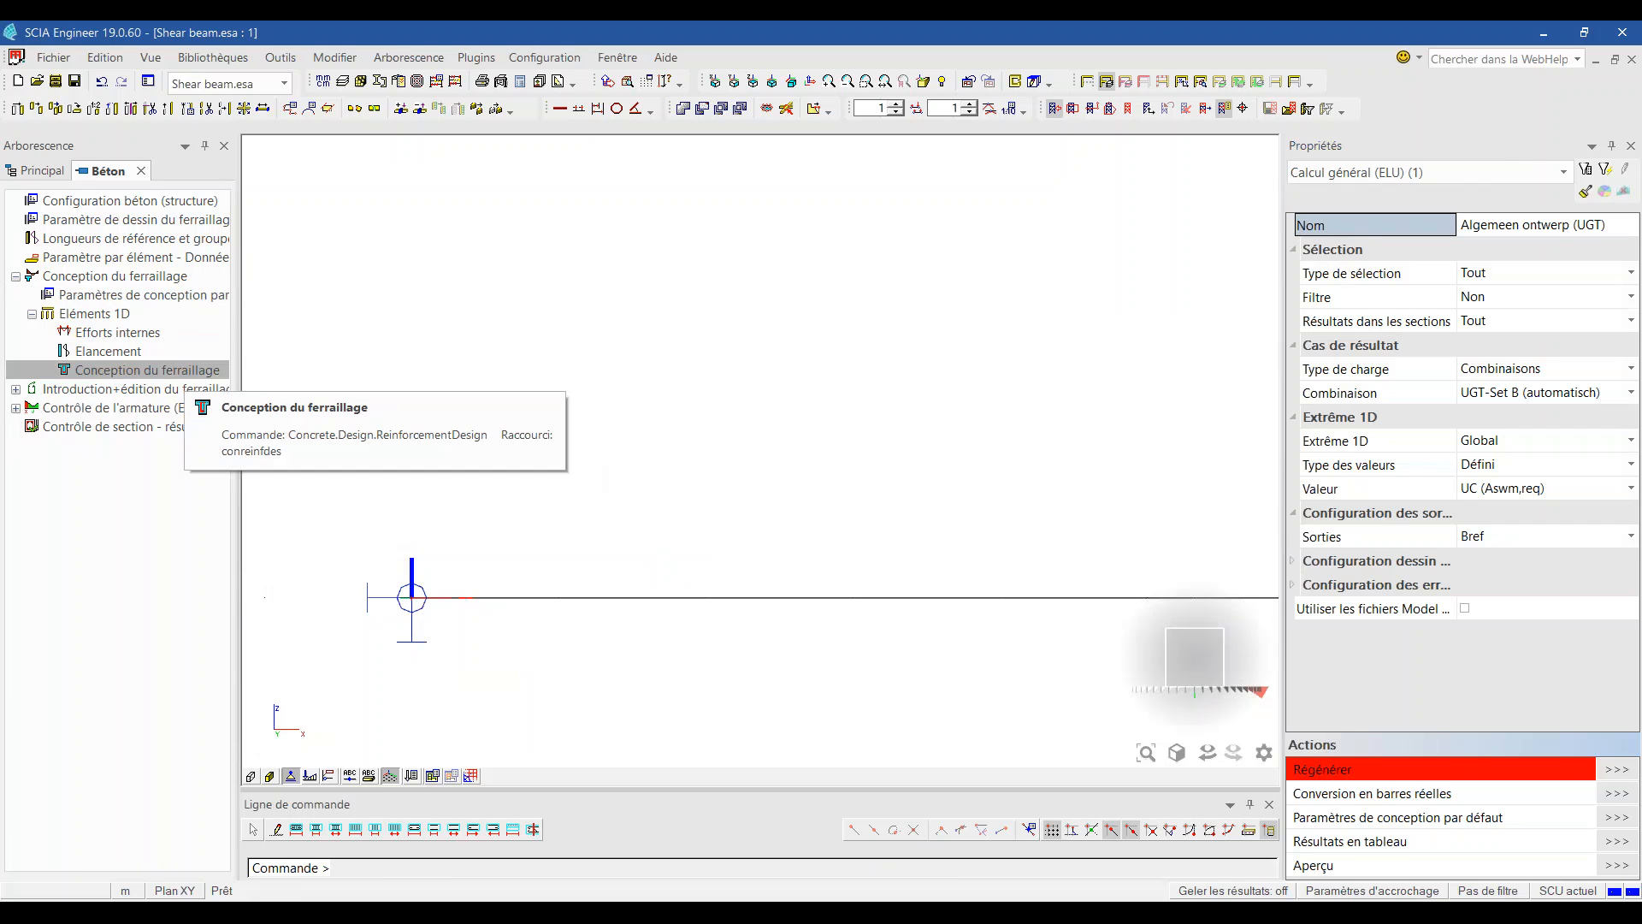
click(1531, 487)
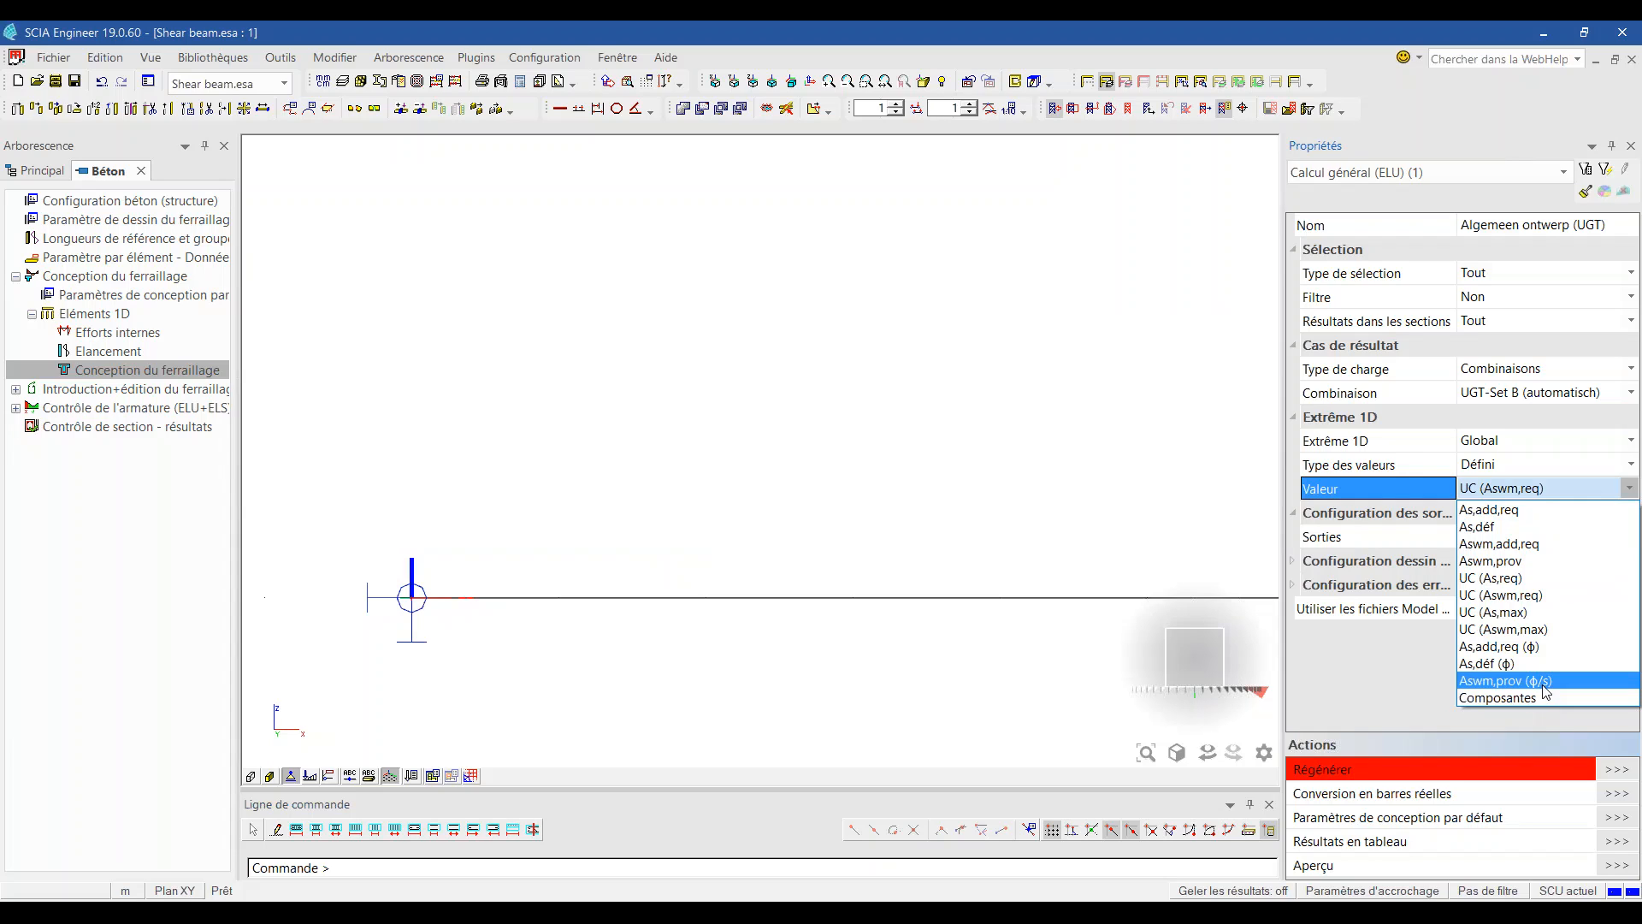
click(1545, 681)
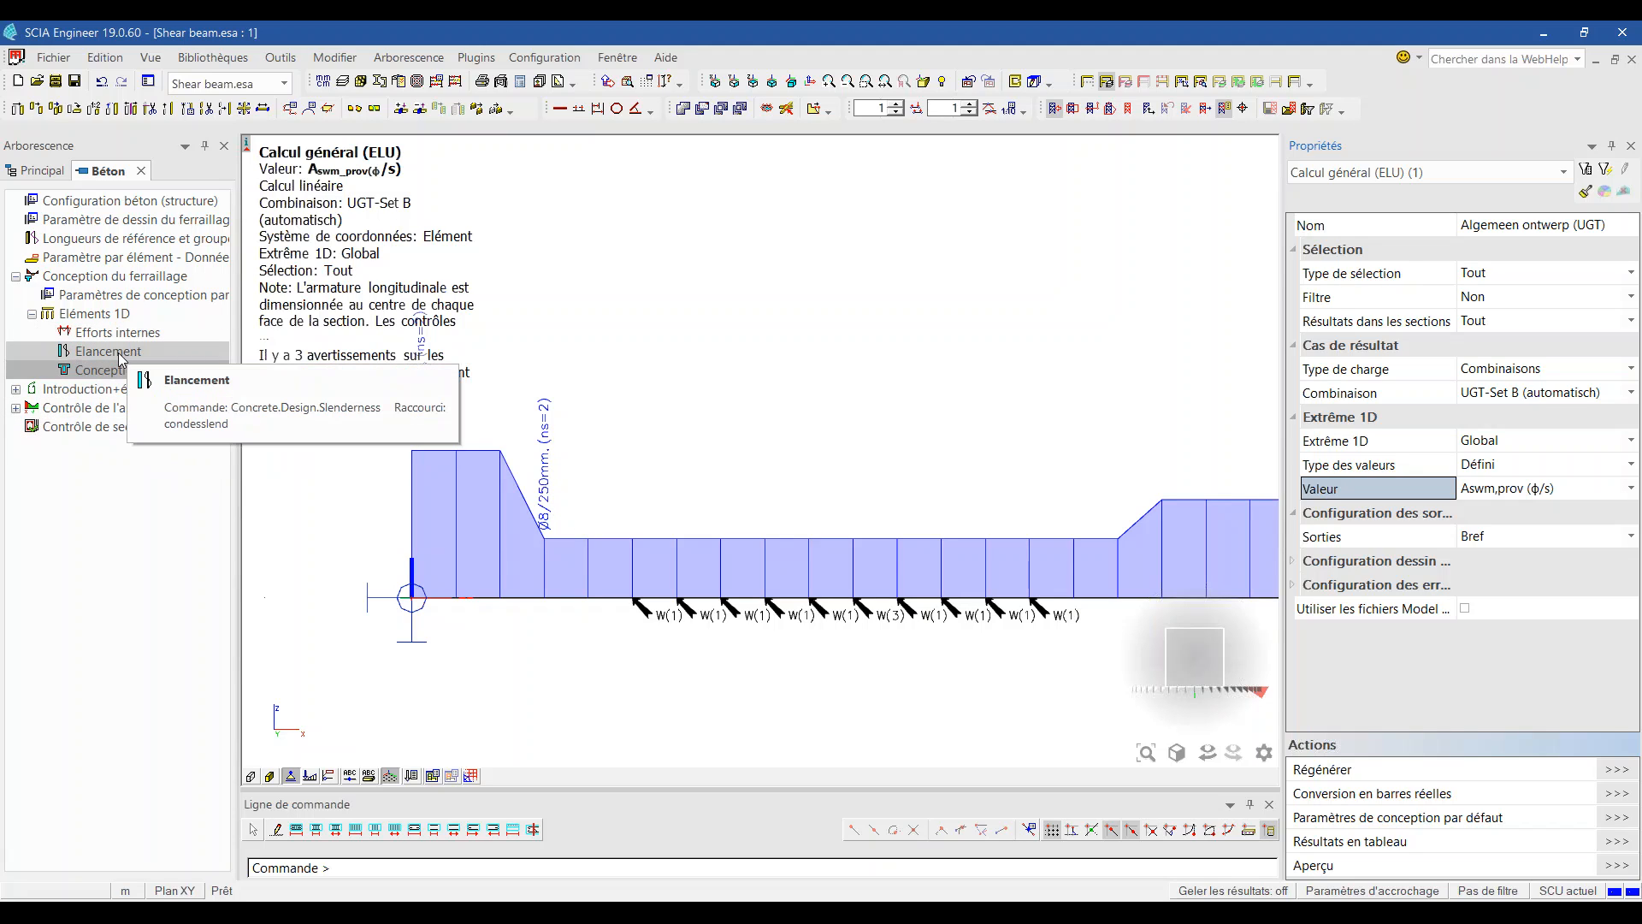
double_click(120, 294)
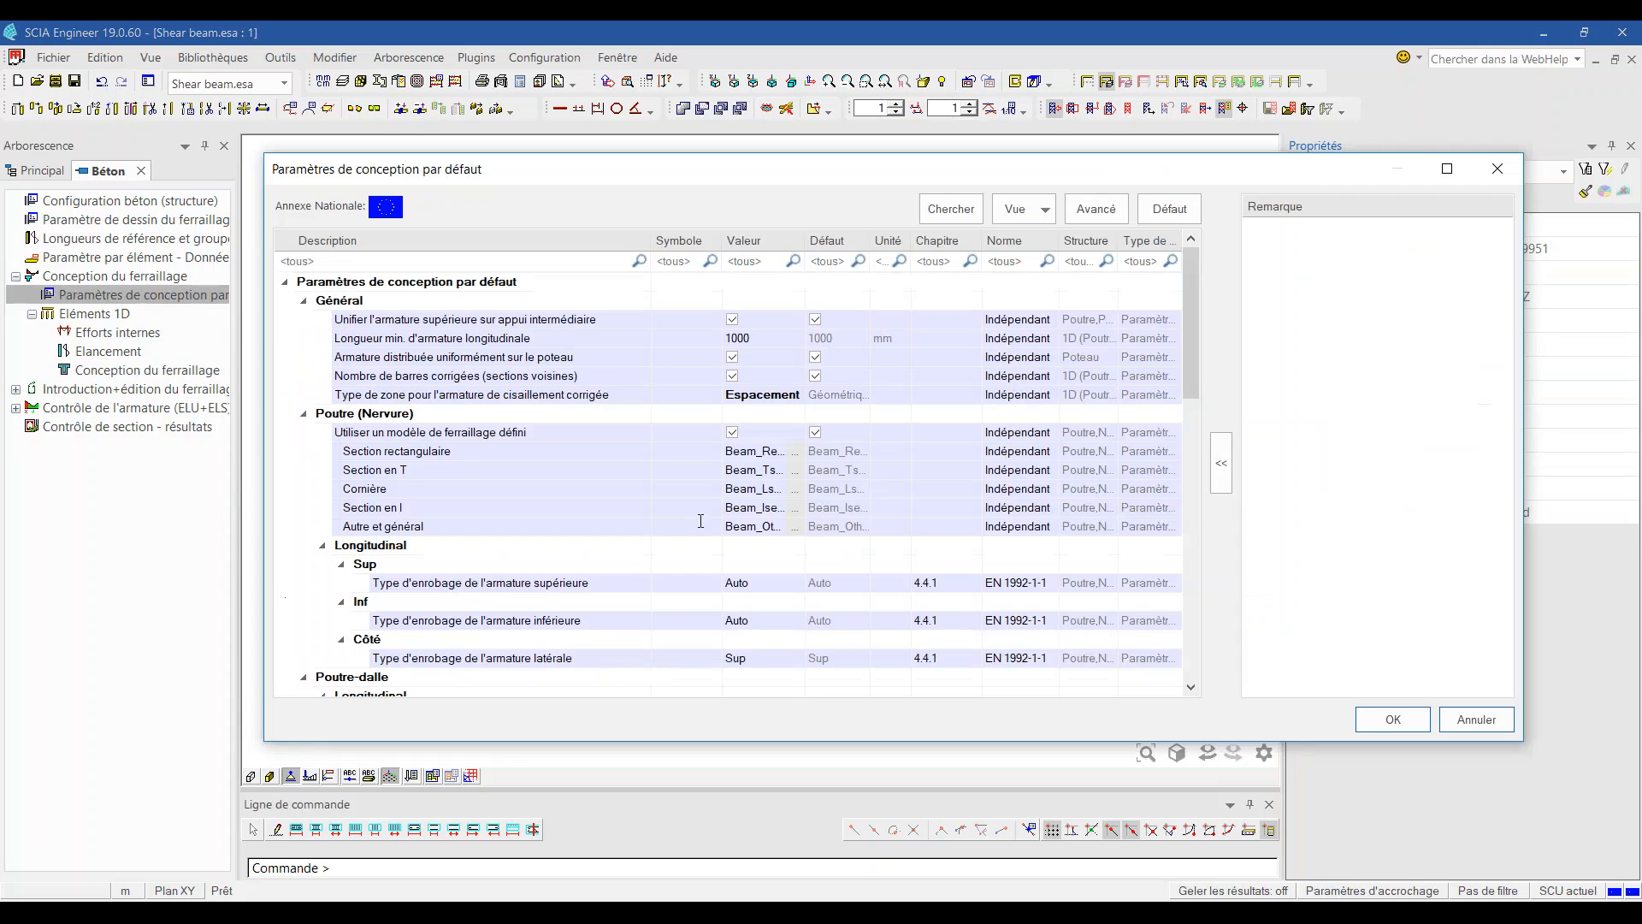
Step: In the rectangular beam template, set stirrup diameter to 10 mm and spacing type to Personnalisé
scroll(787, 518, down, 1)
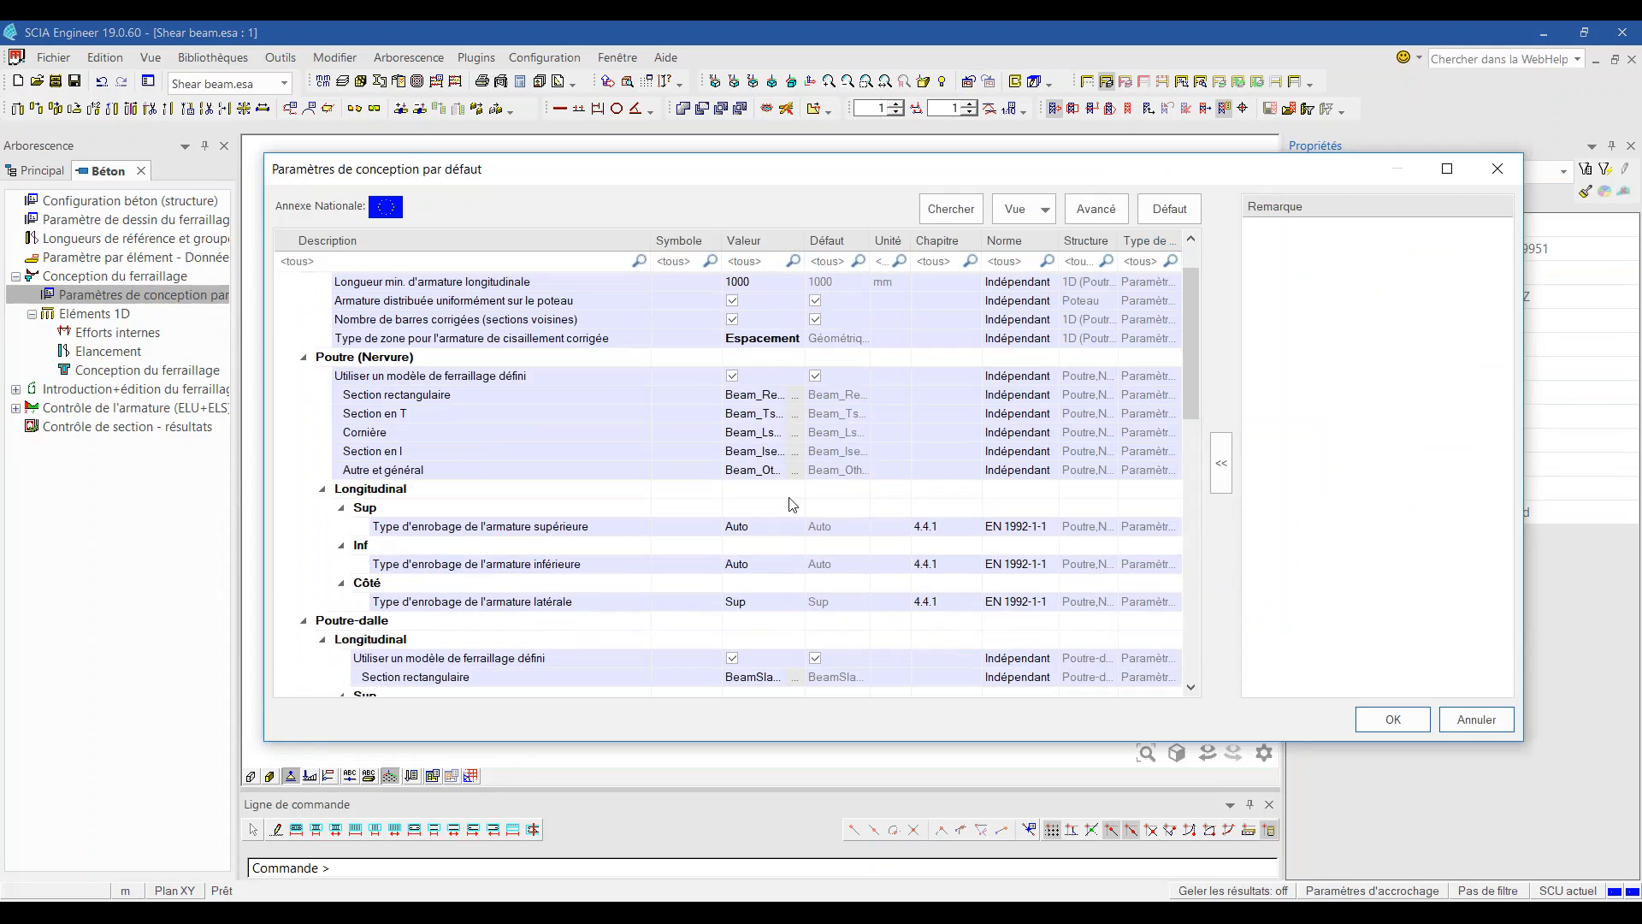
click(793, 394)
click(612, 772)
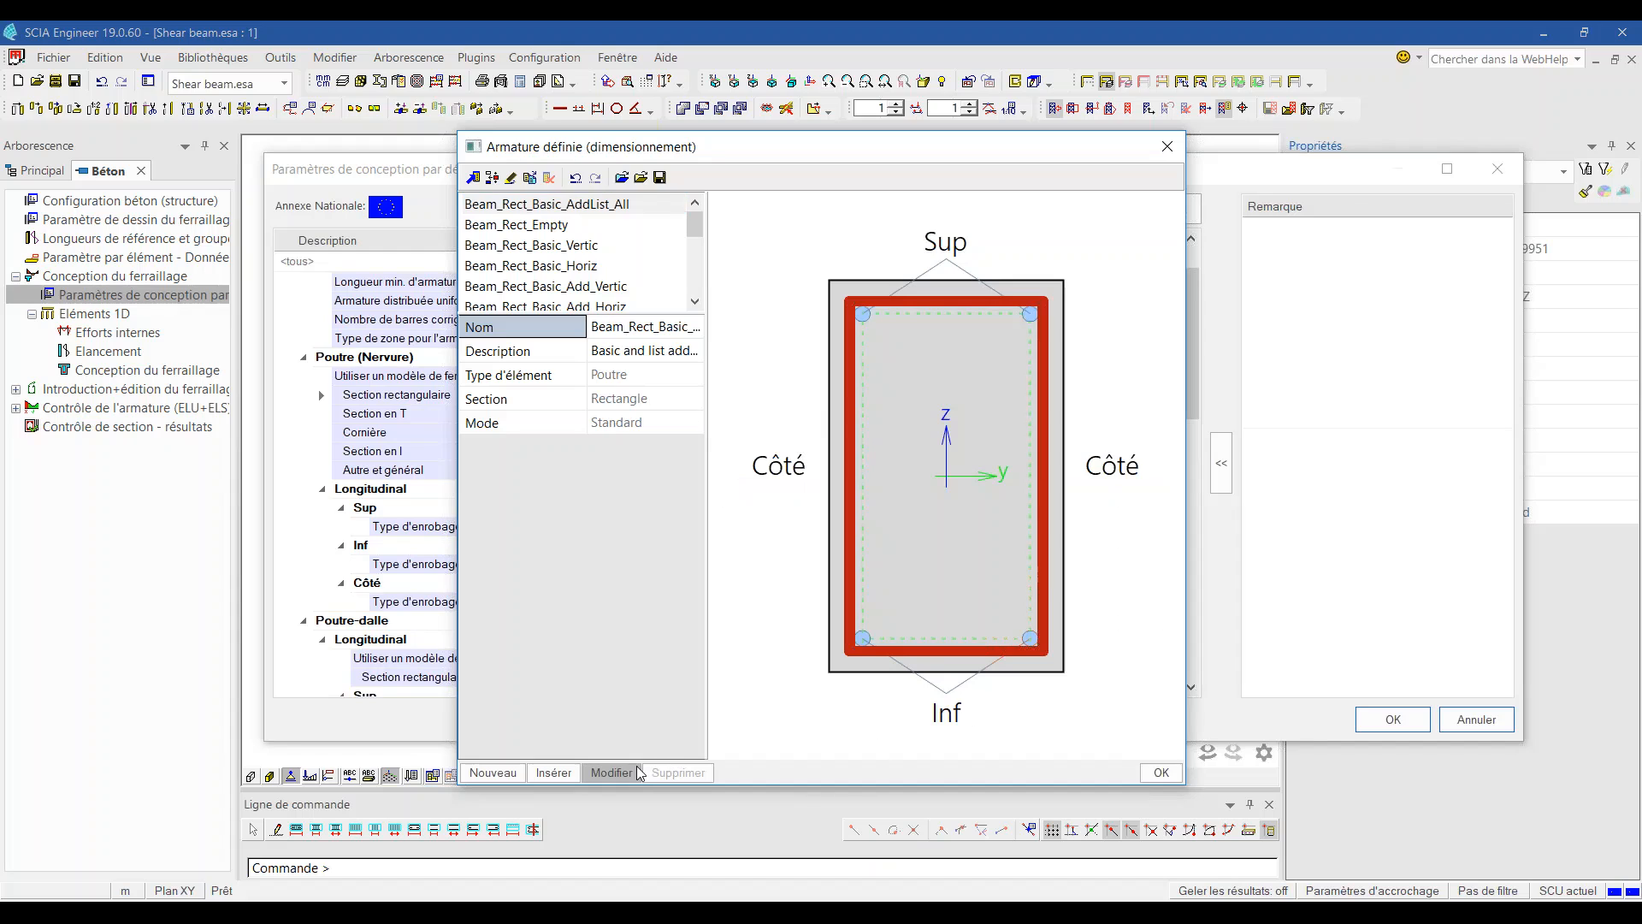
click(1010, 518)
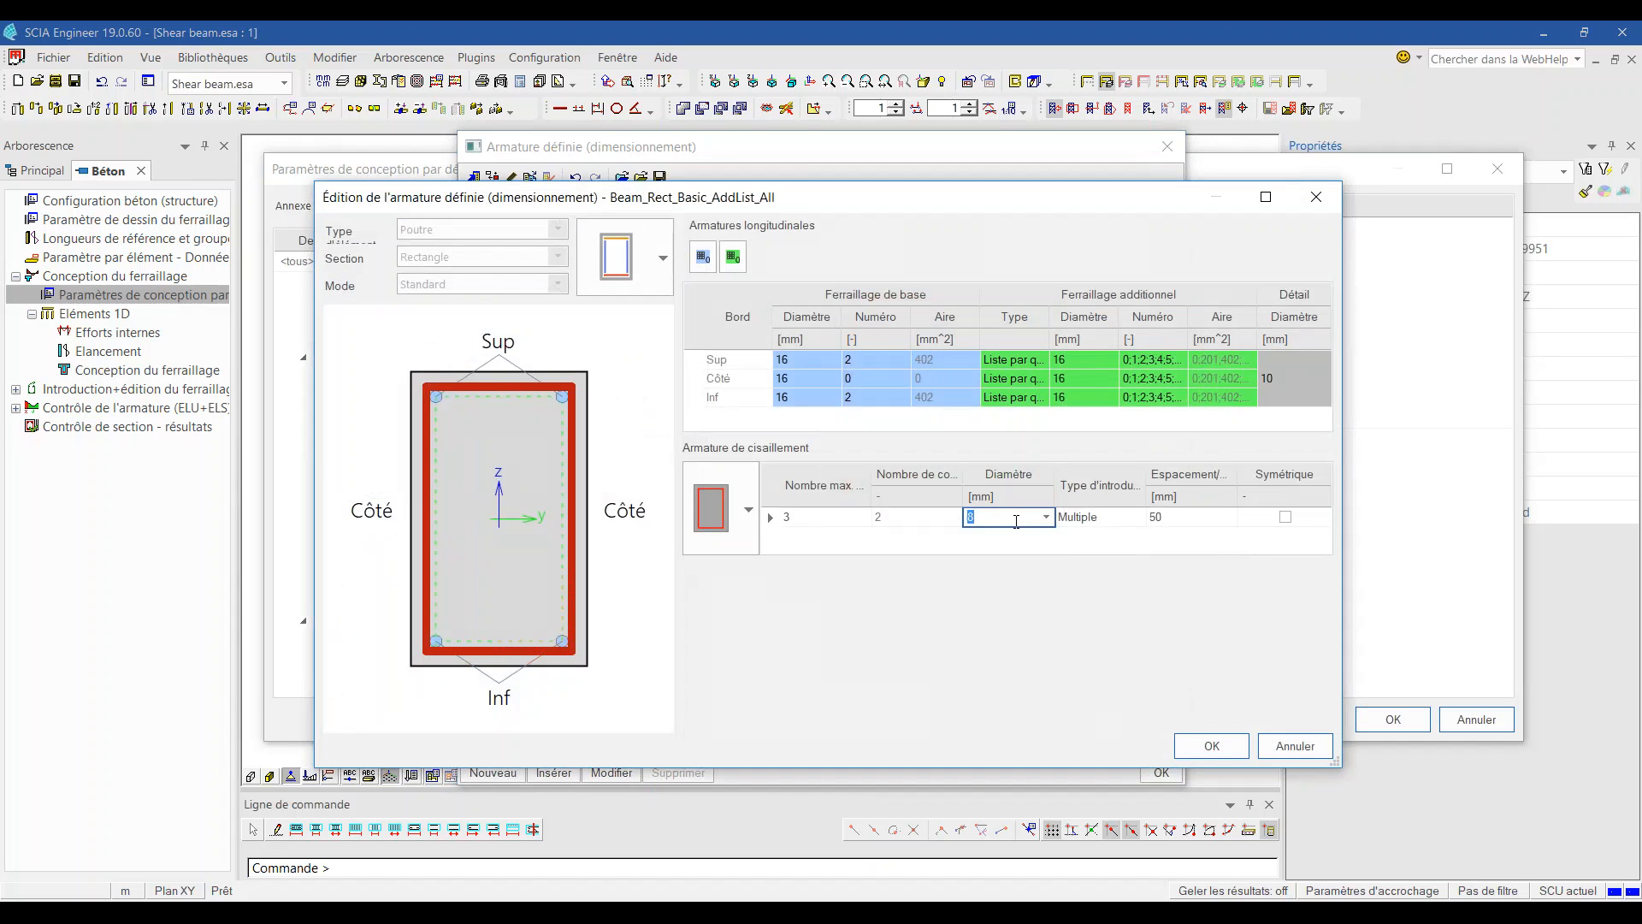
click(1003, 557)
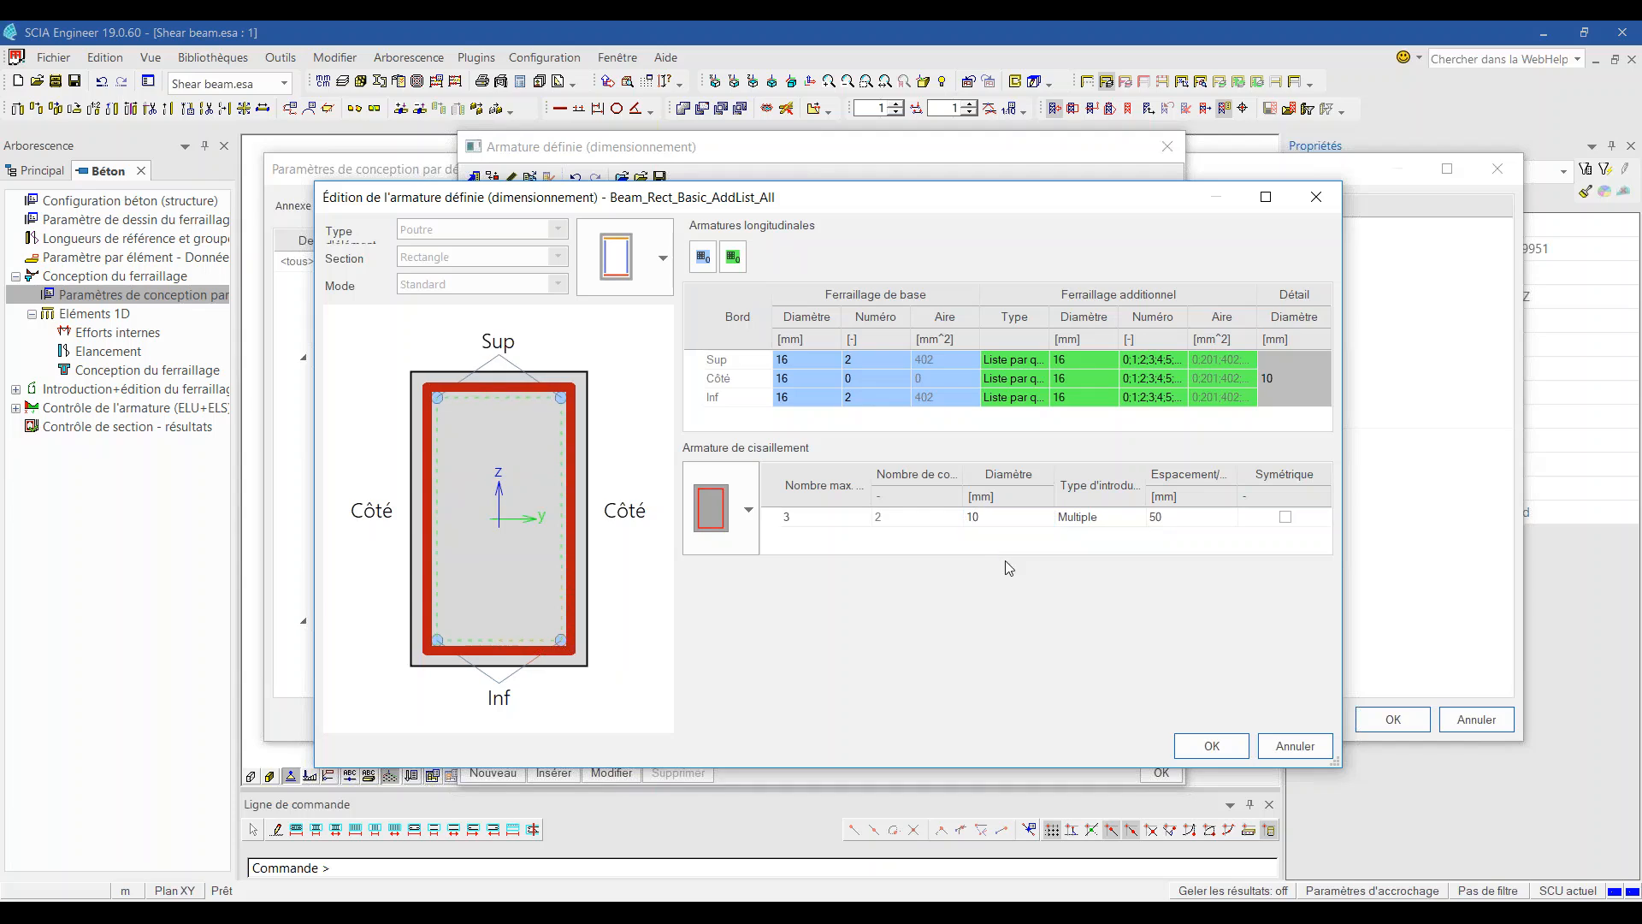
click(1099, 517)
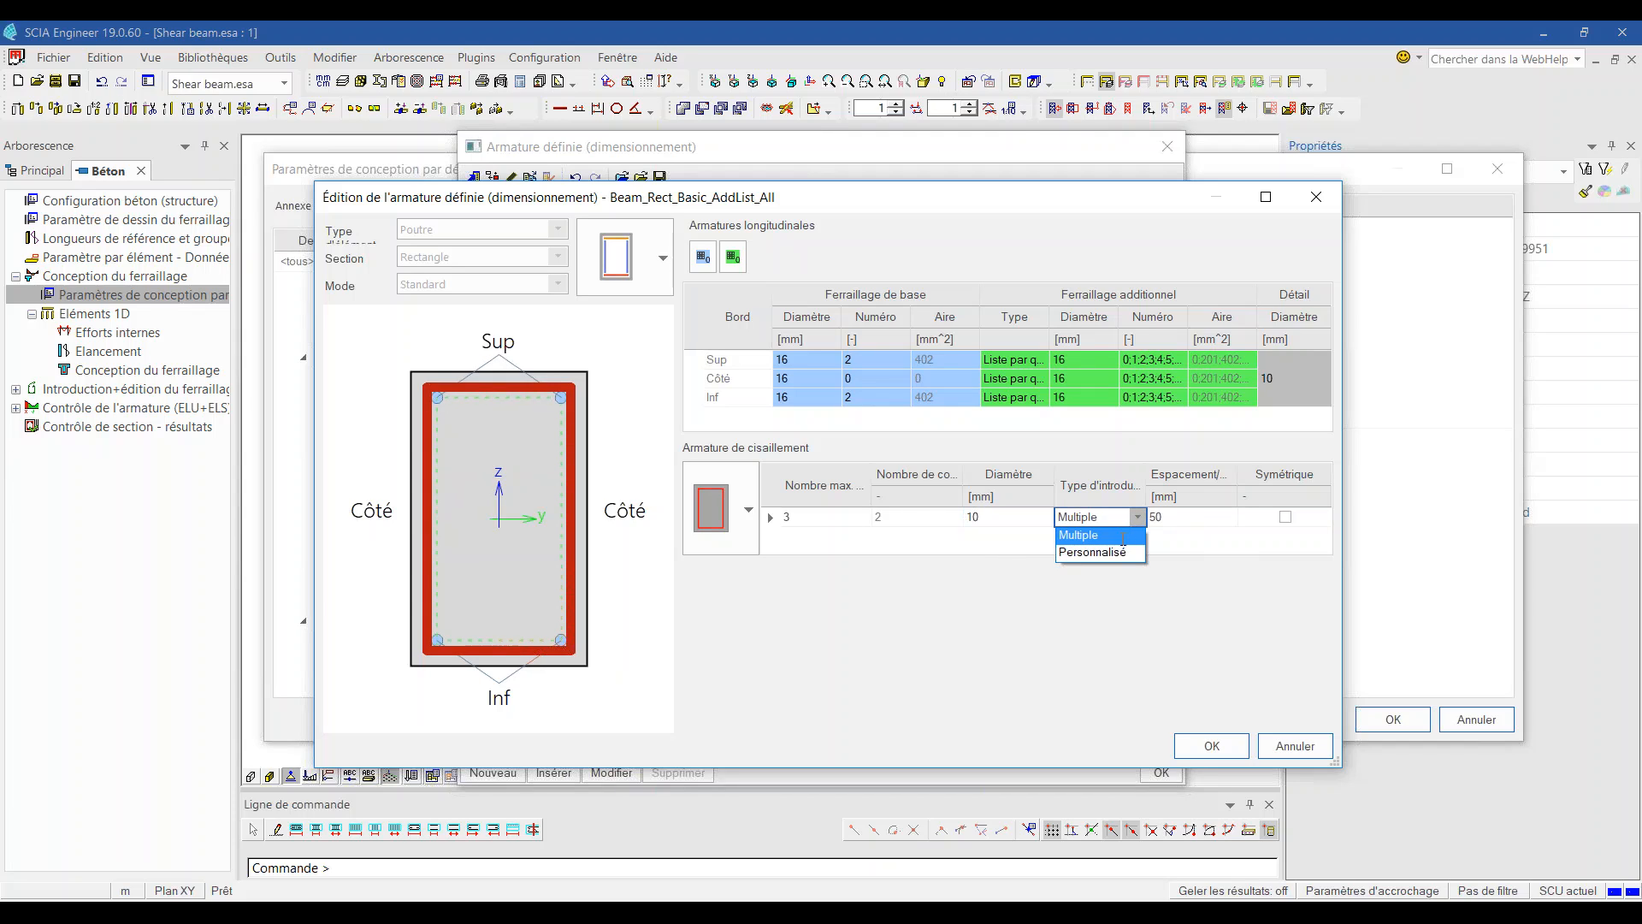
click(1094, 558)
Step: Allow stirrup spacings 50;100;200;300 and confirm the template and design parameters
click(1217, 511)
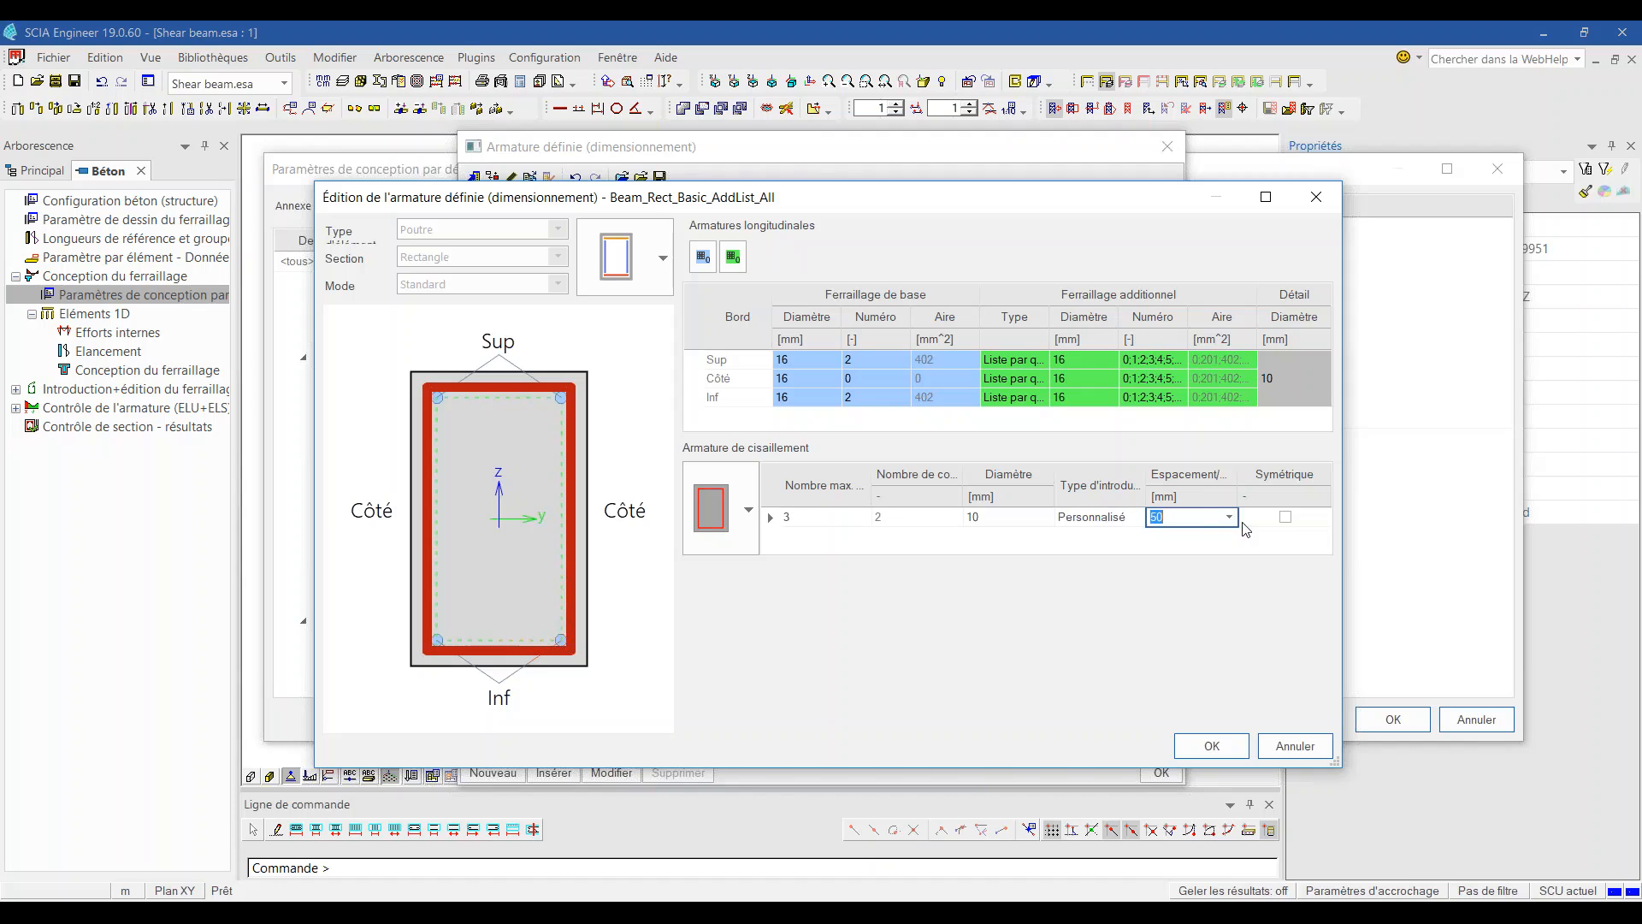
click(1229, 516)
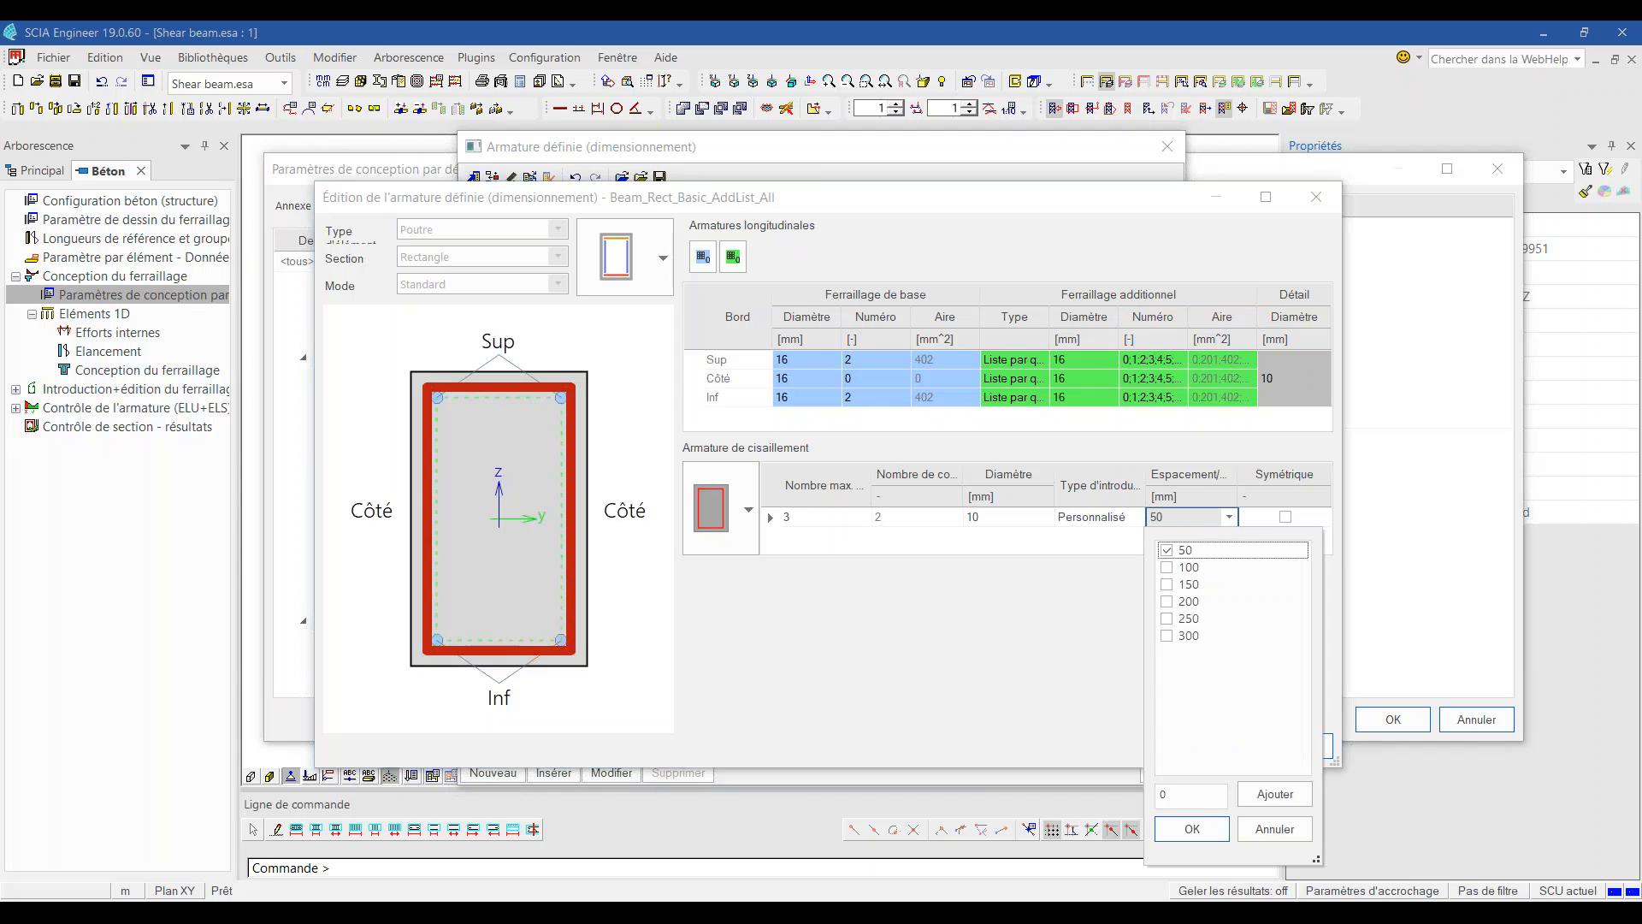
click(1184, 569)
click(1166, 601)
click(1168, 638)
click(1189, 830)
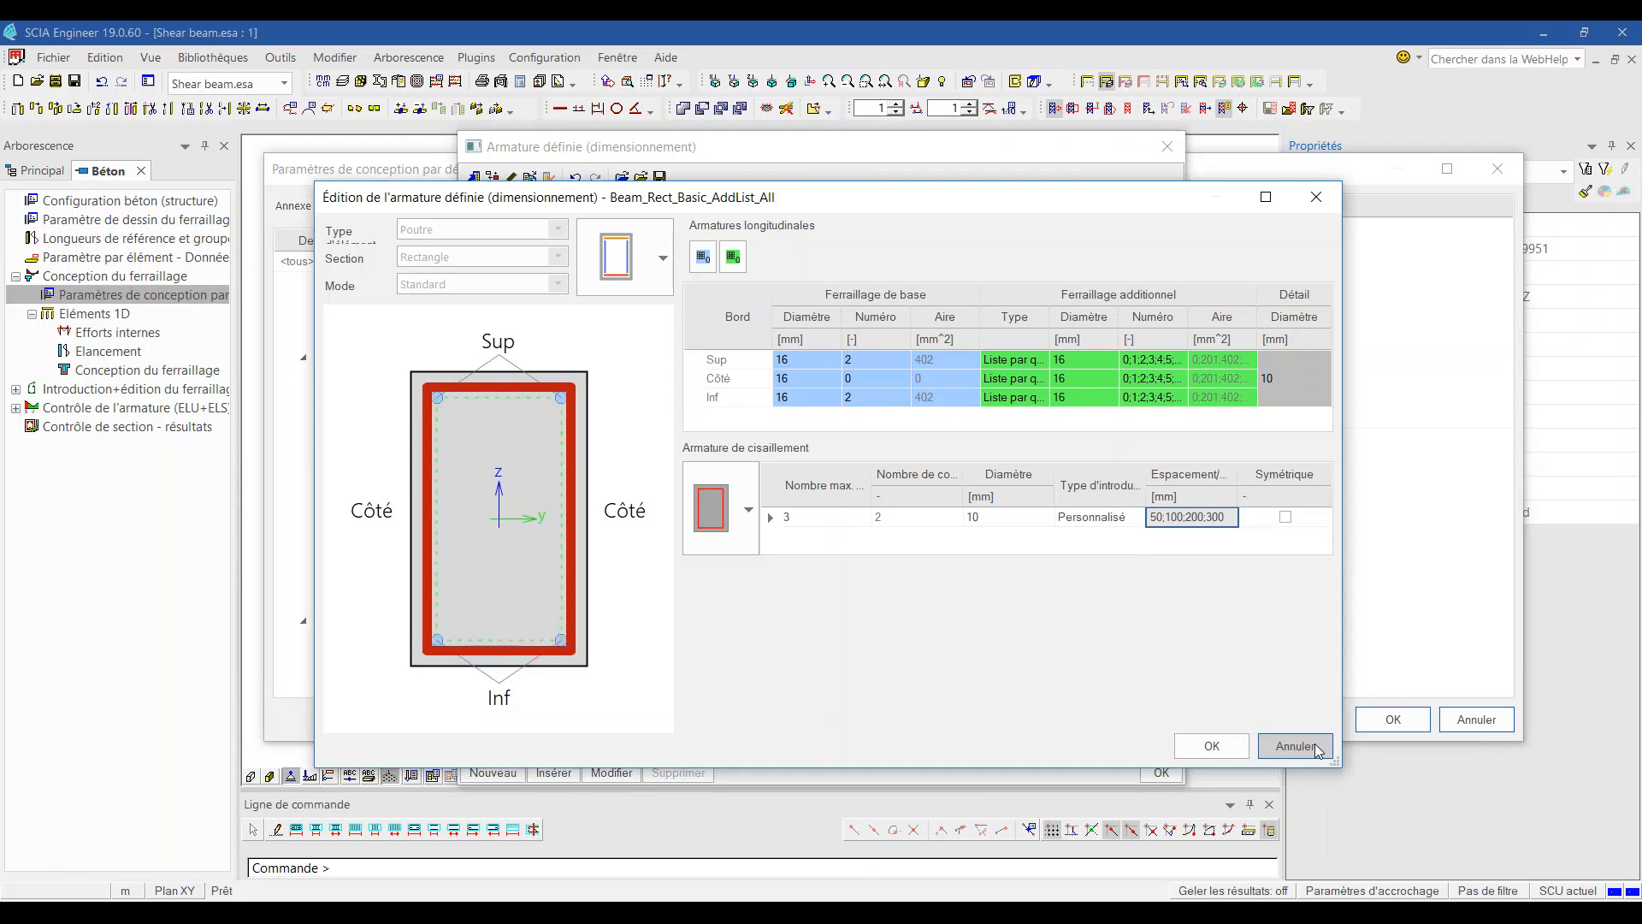
click(1209, 746)
click(1161, 772)
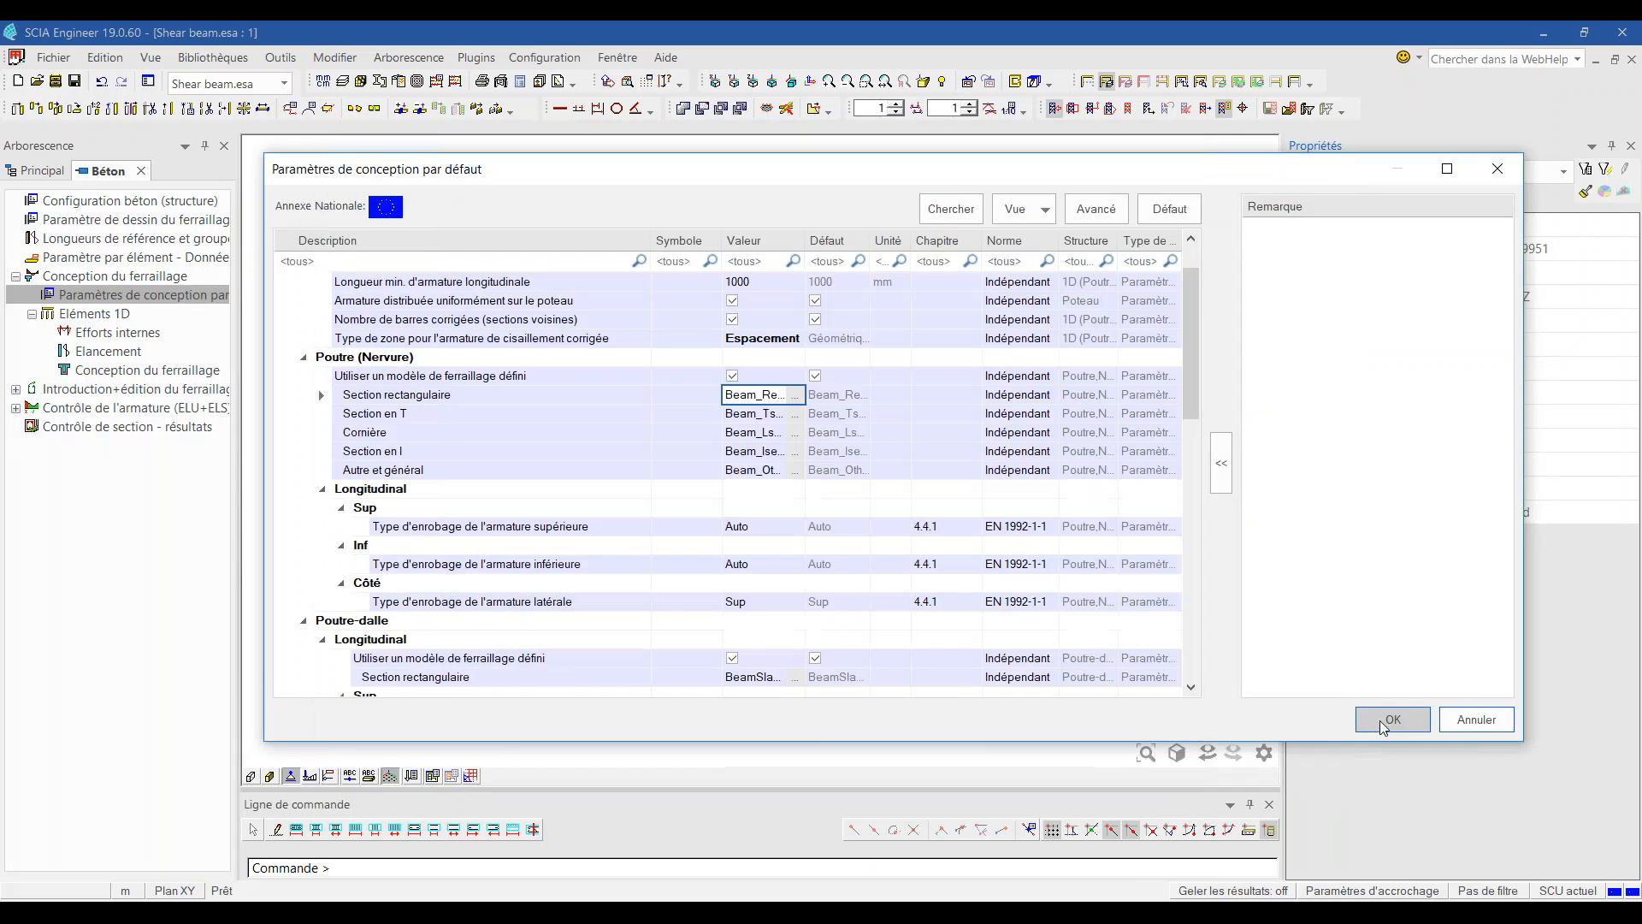
click(1393, 720)
Step: Regenerate the design, zoom out to see ø10/200 mm stirrups, then show the PowerPoint slide show
click(202, 371)
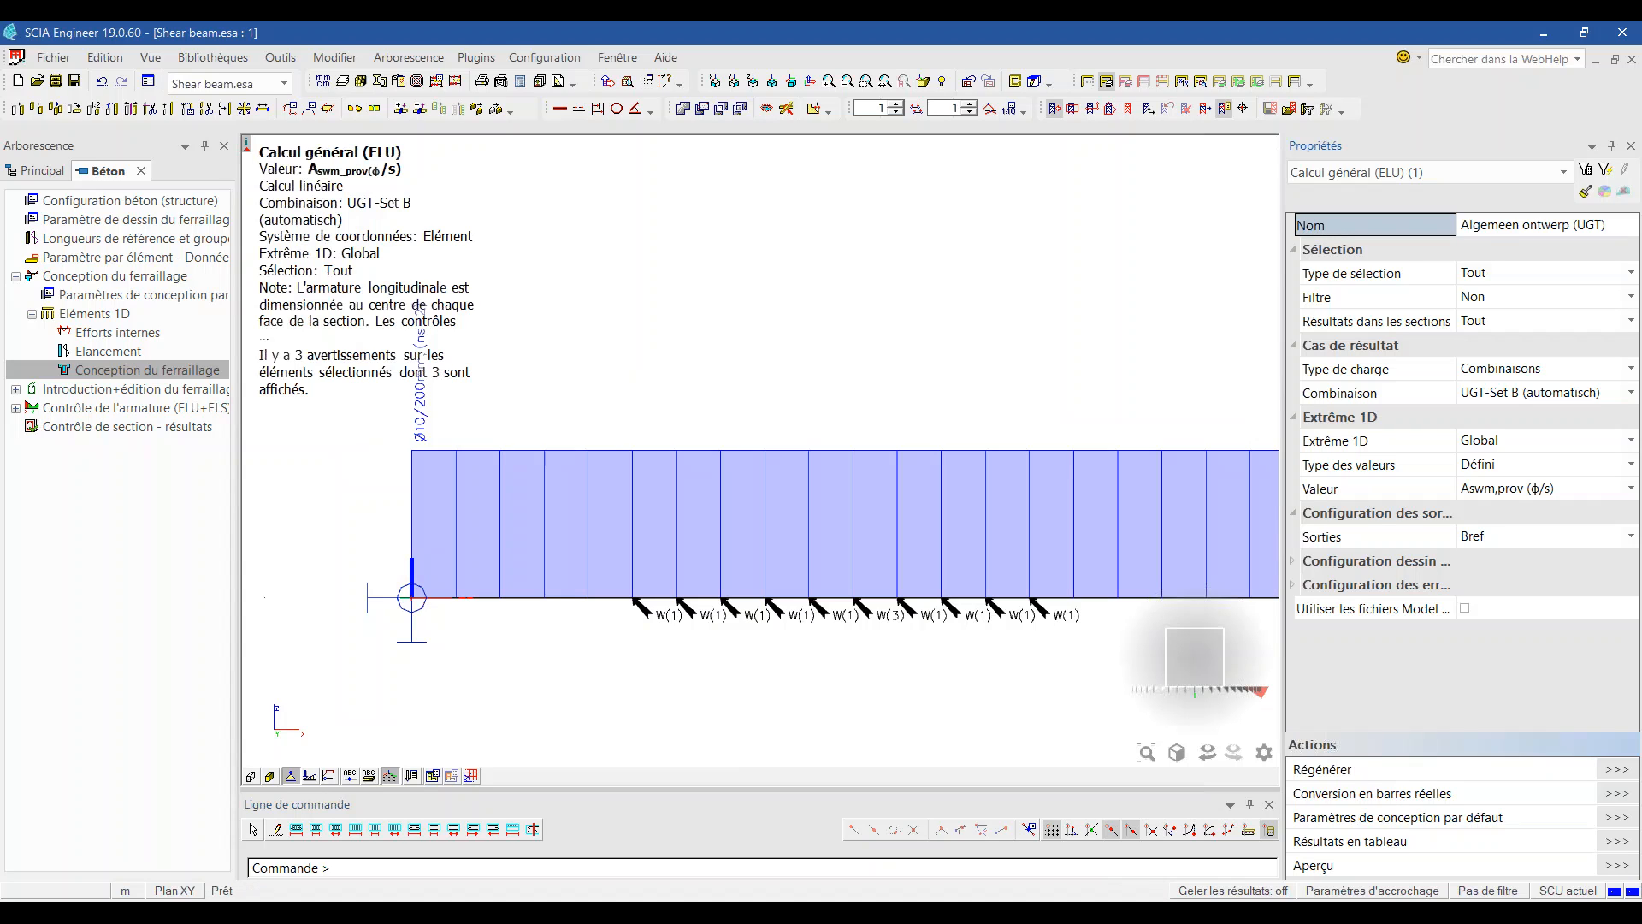
scroll(490, 468, down, 2)
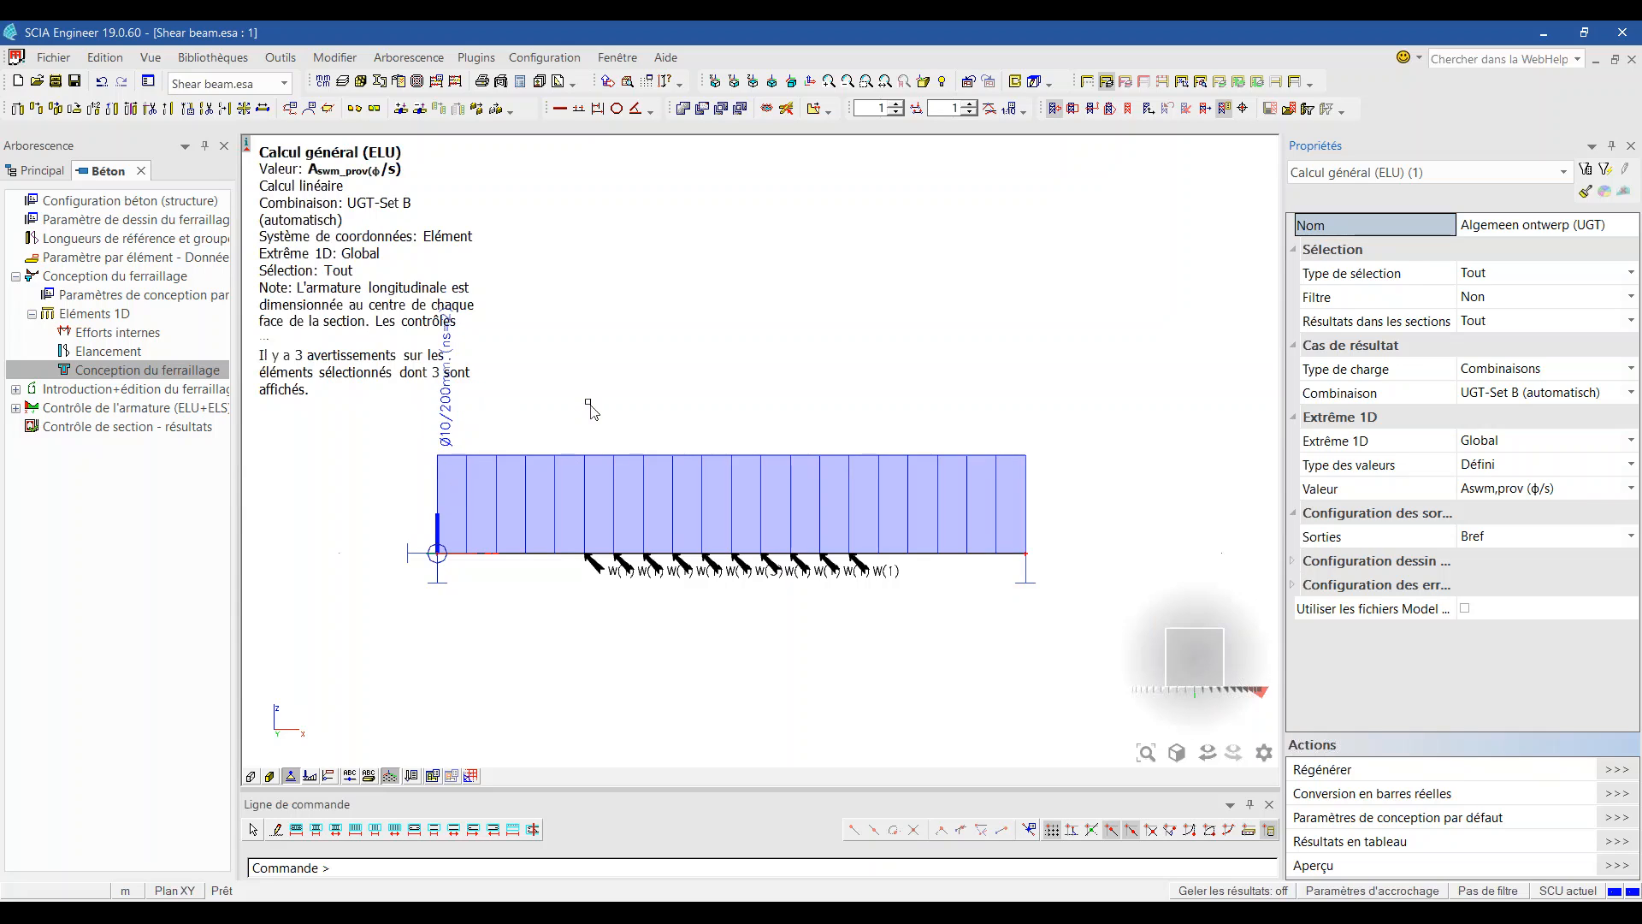
scroll(932, 527, down, 2)
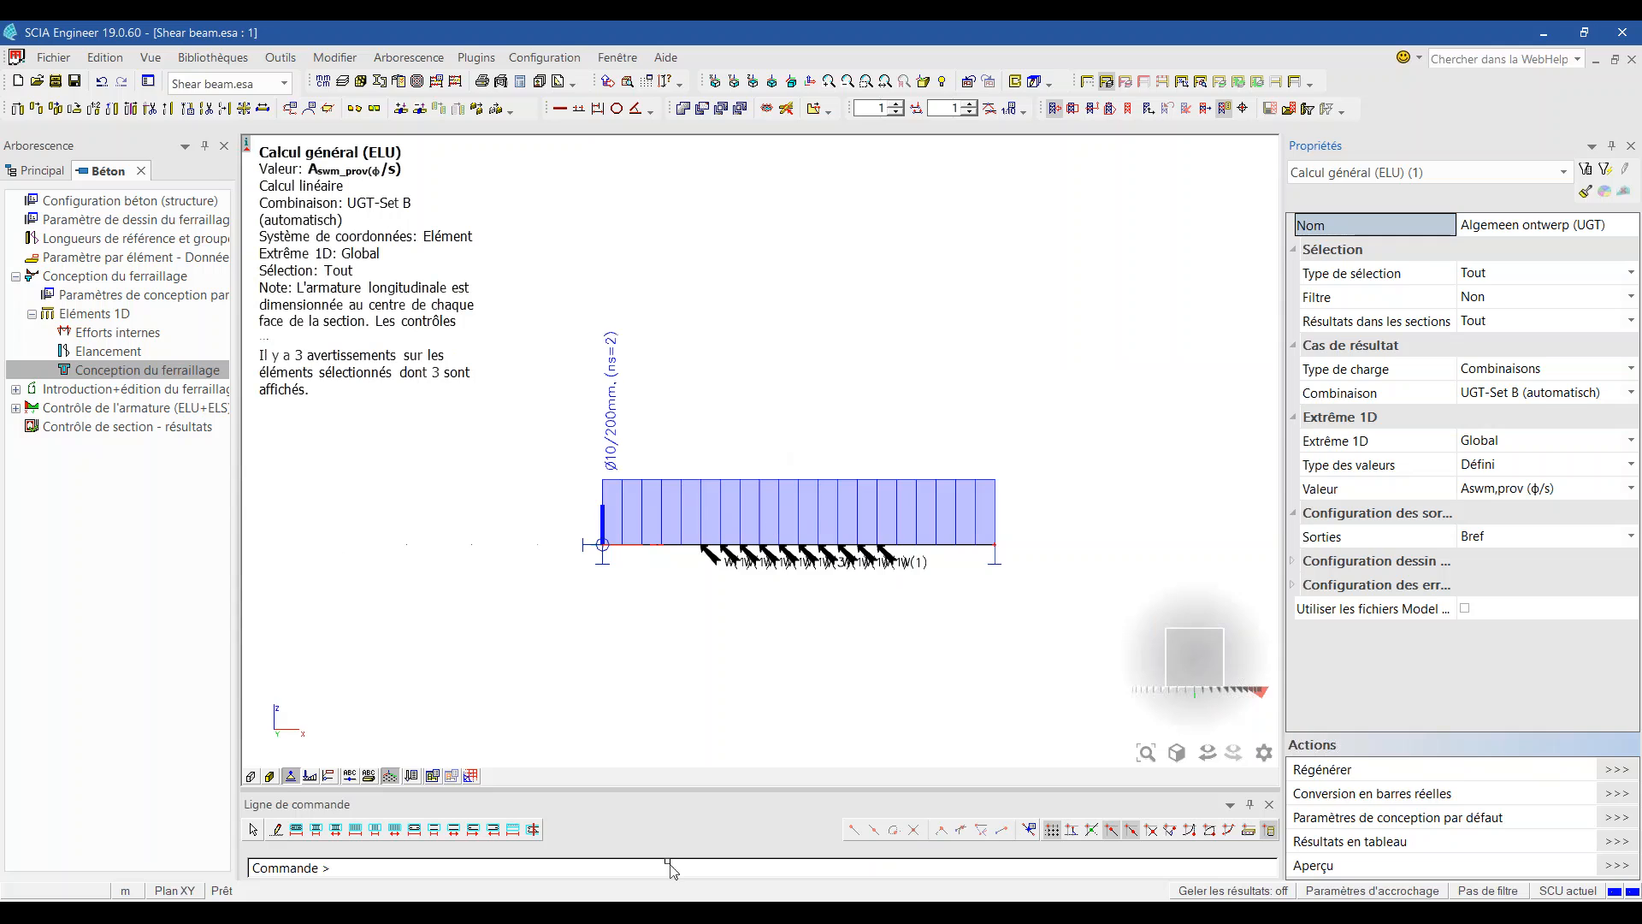
mouse_move(663, 913)
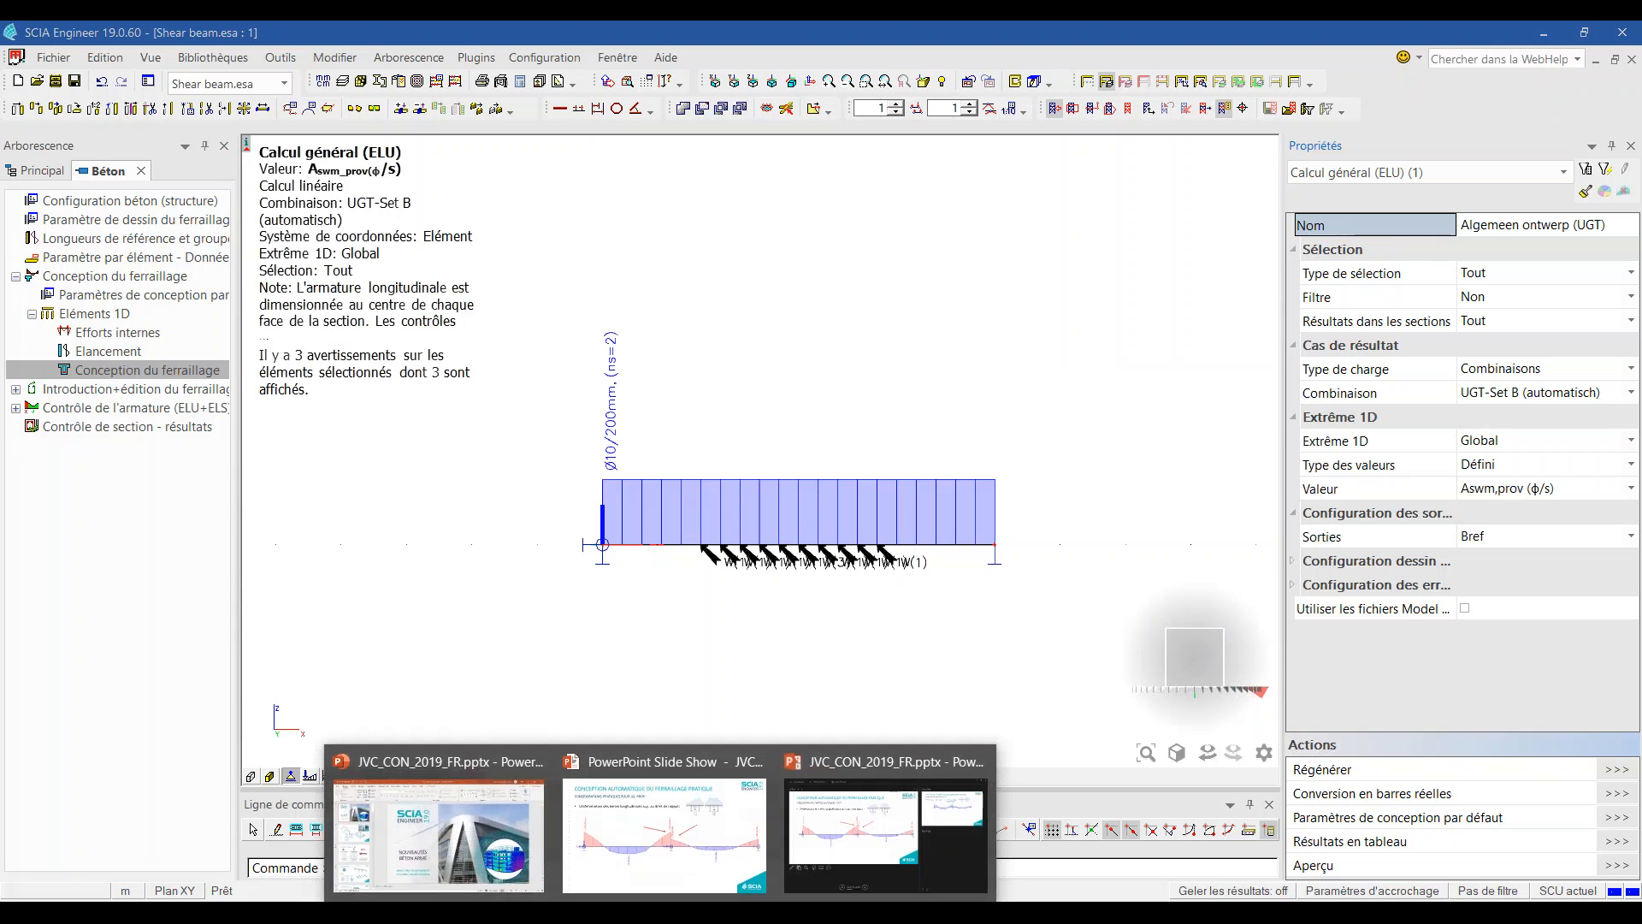
click(756, 830)
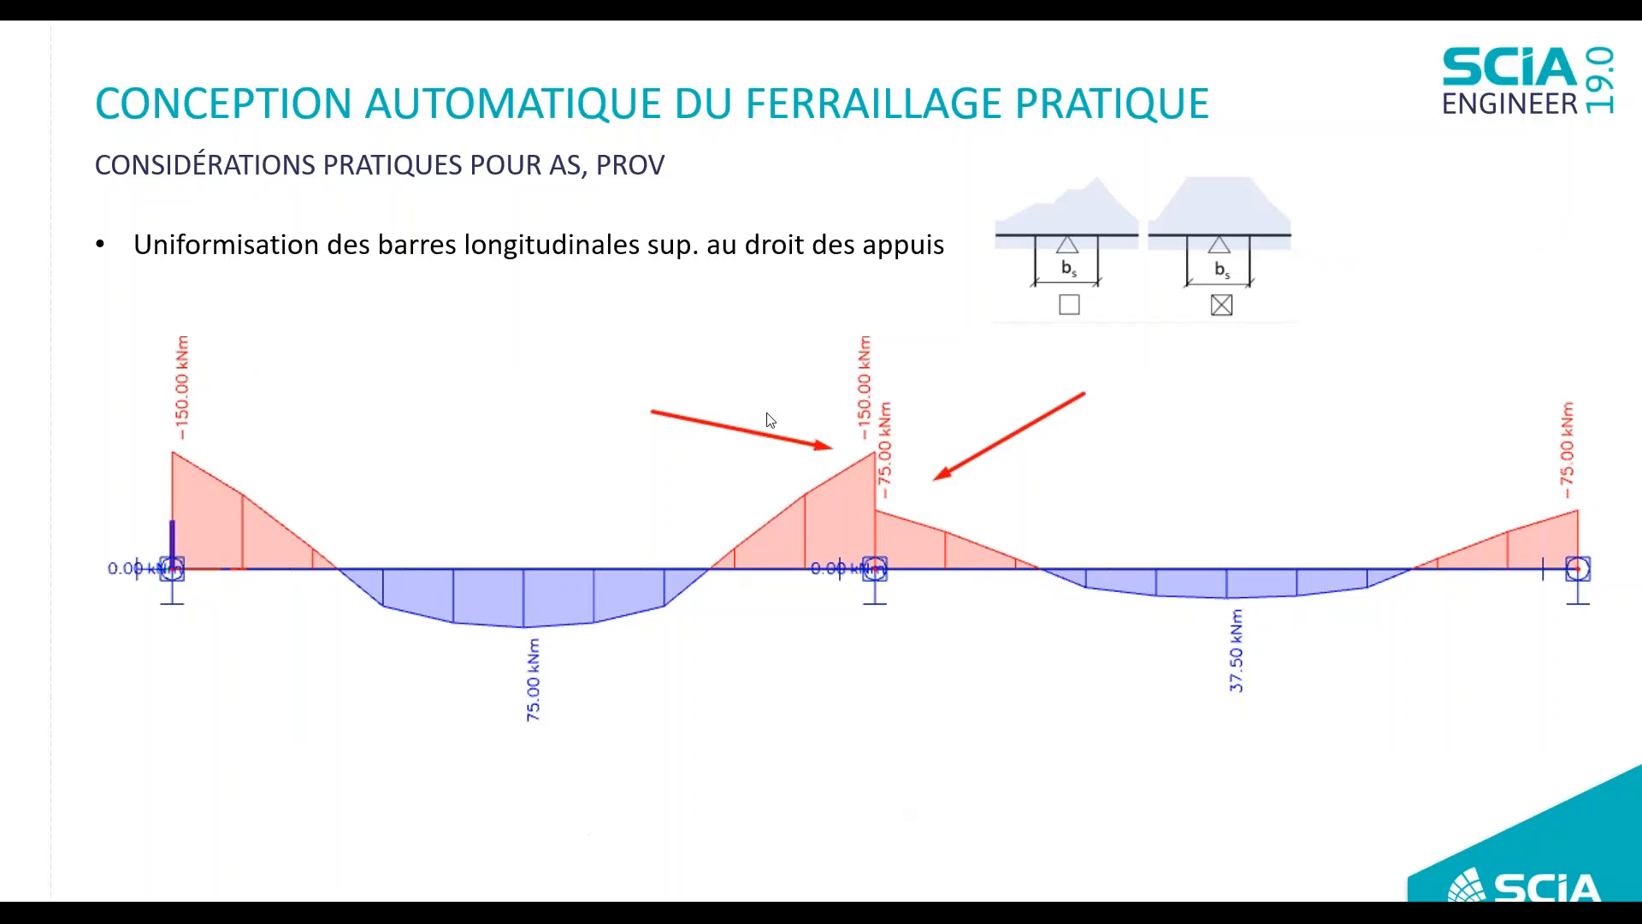
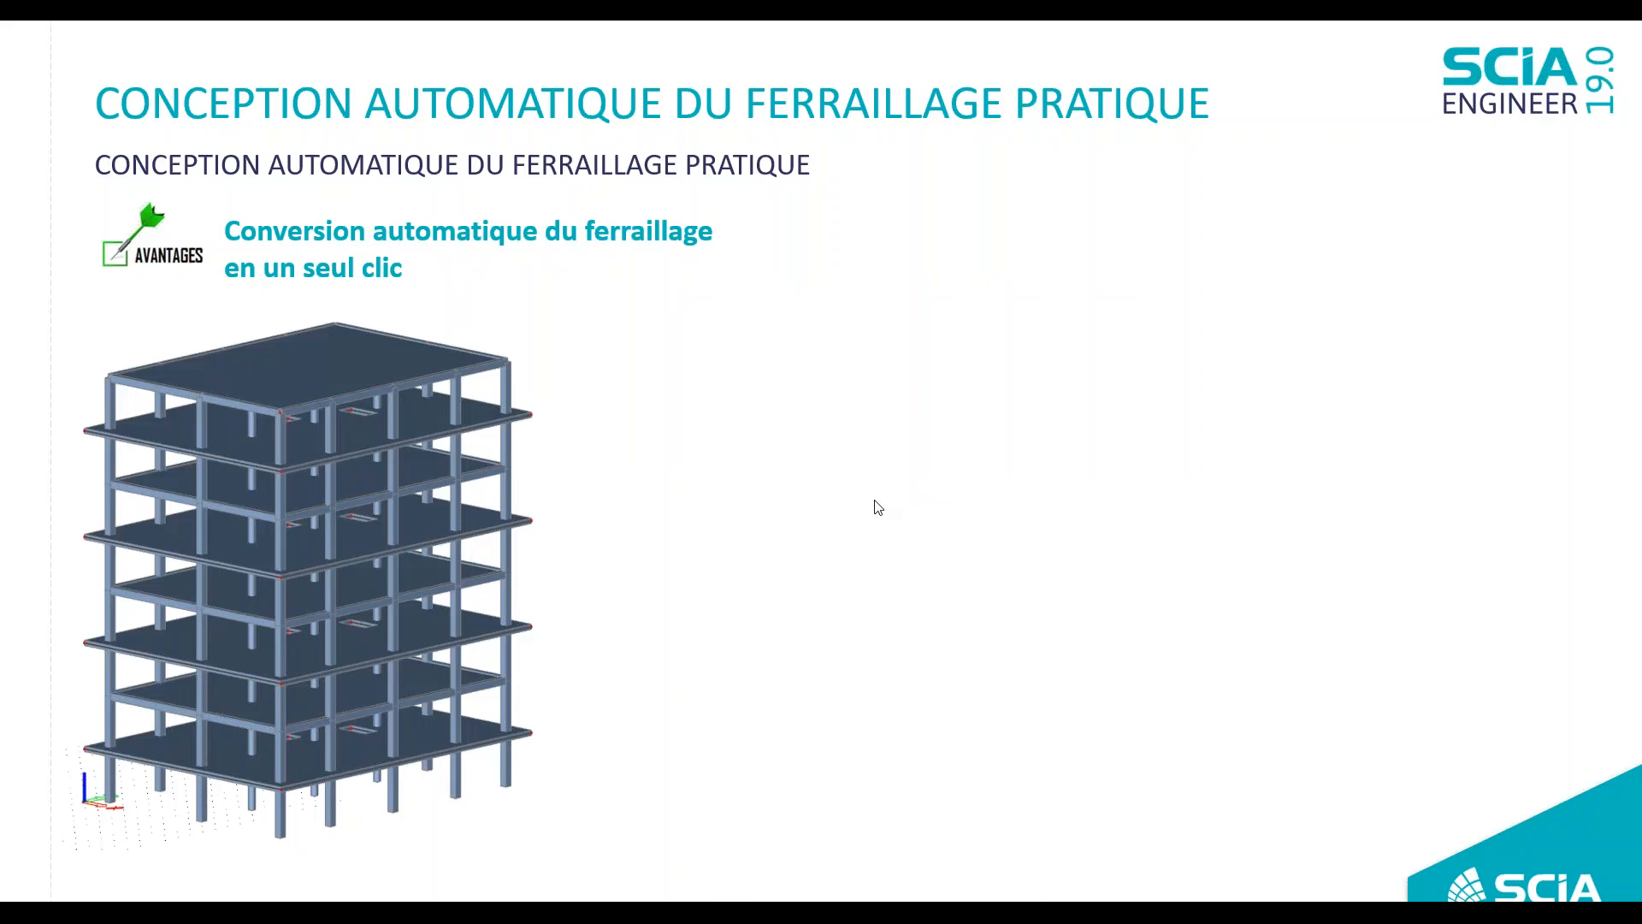
Step: Leave the PowerPoint slide show to get back to SCIA Engineer
key(super)
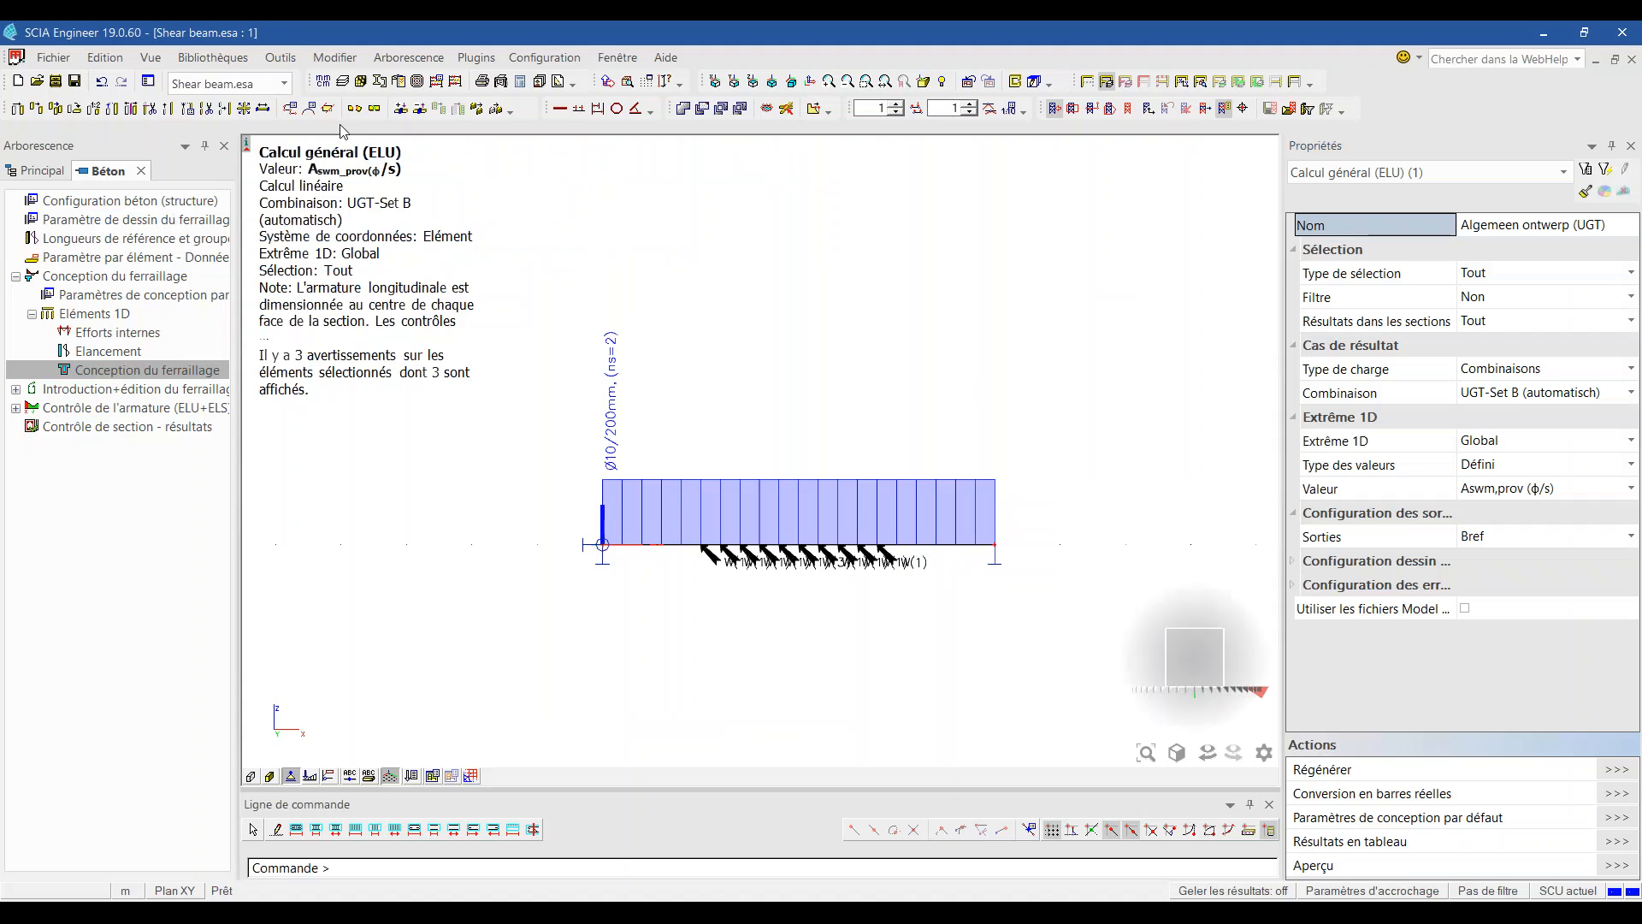
Step: Load Beam design 1.esa, inspect its beams and column cages, and open the Béton tree
click(286, 84)
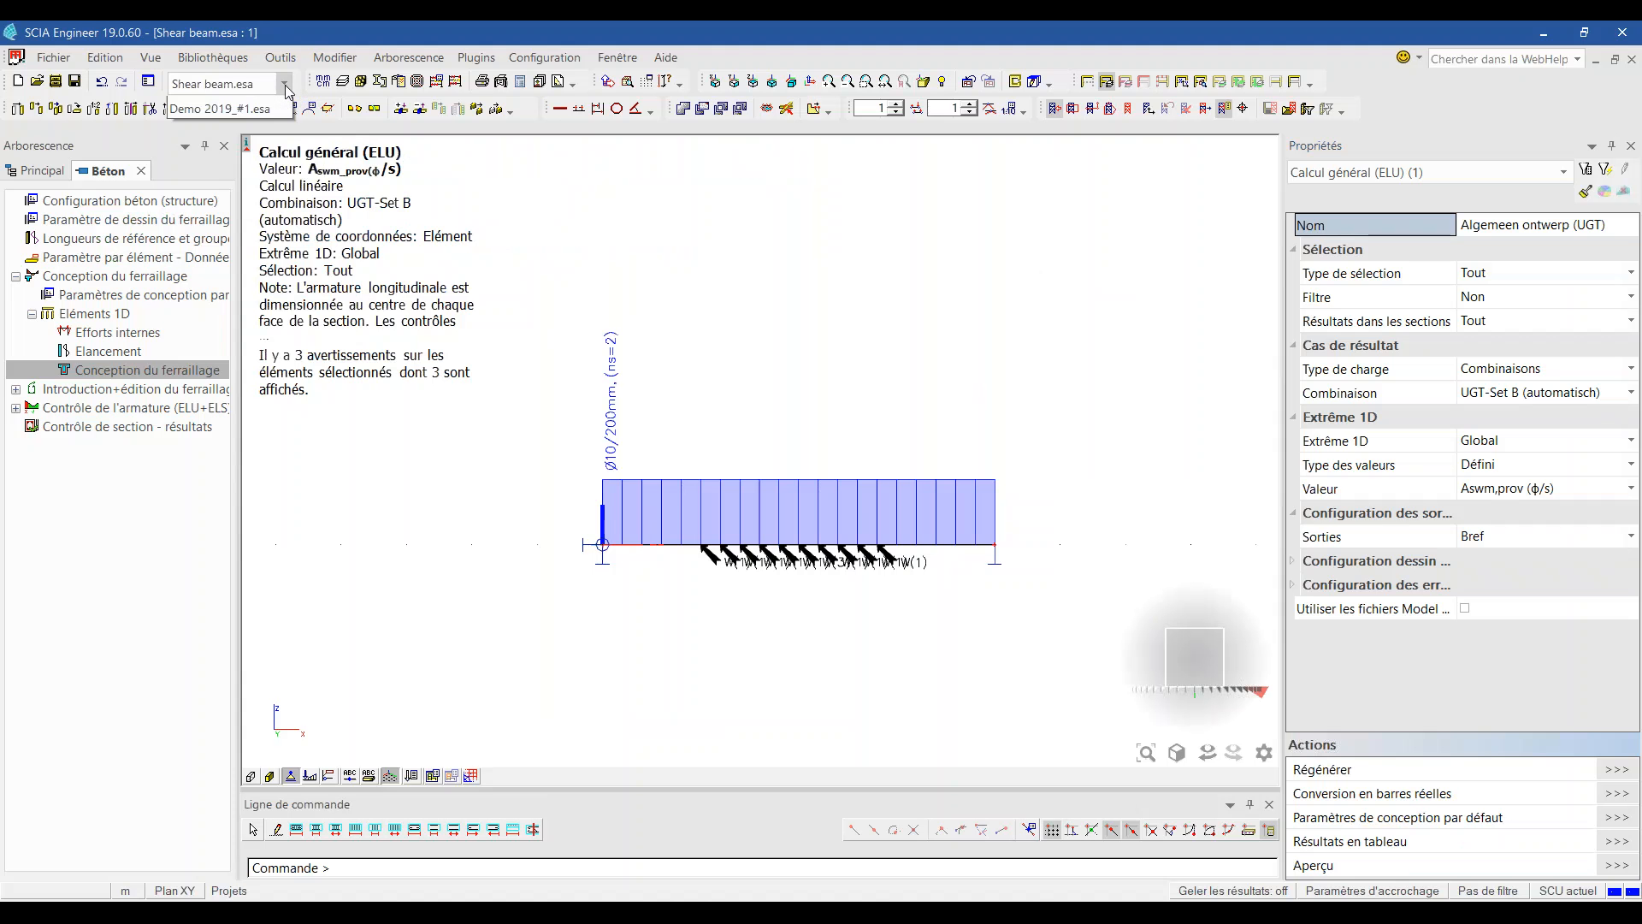
click(265, 125)
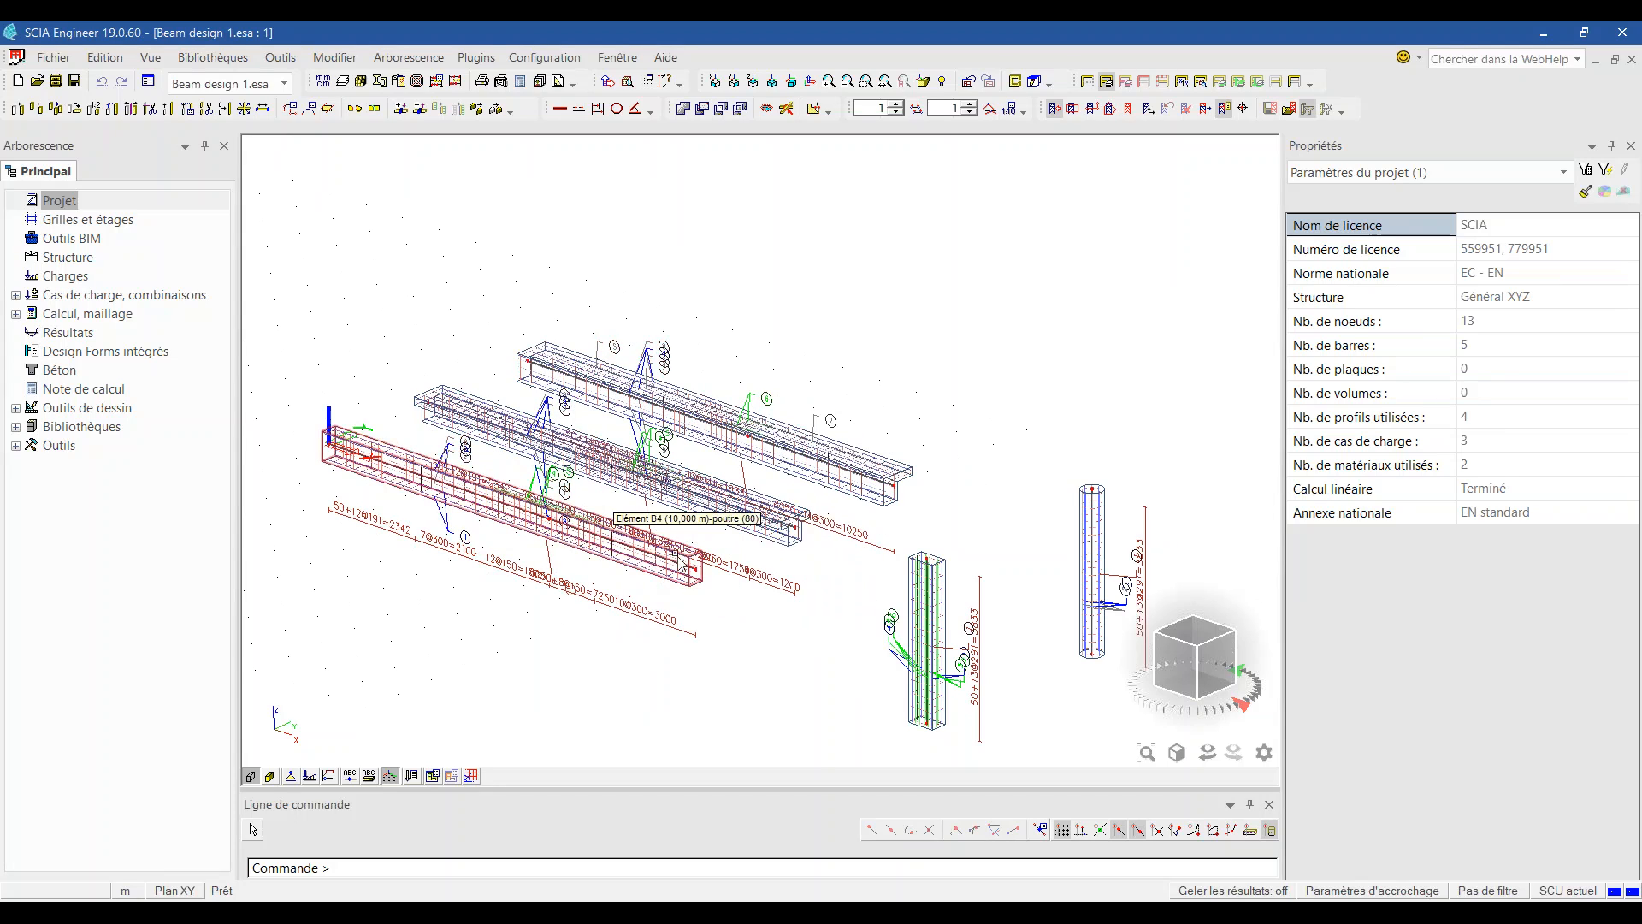
scroll(677, 556, up, 2)
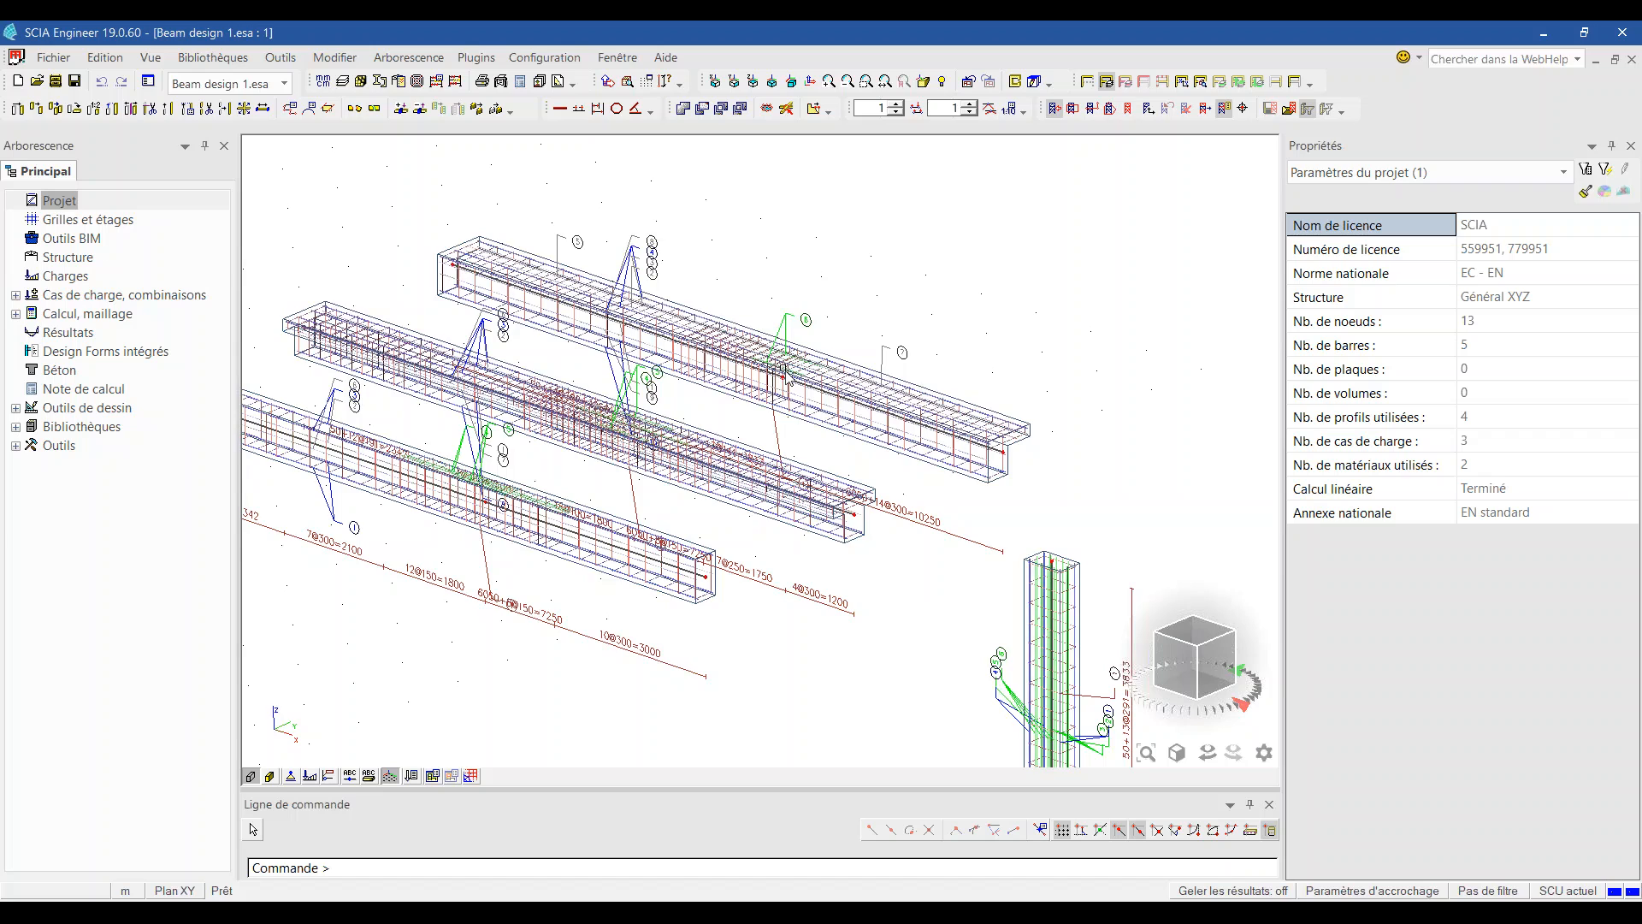
scroll(783, 368, down, 2)
scroll(1153, 500, up, 2)
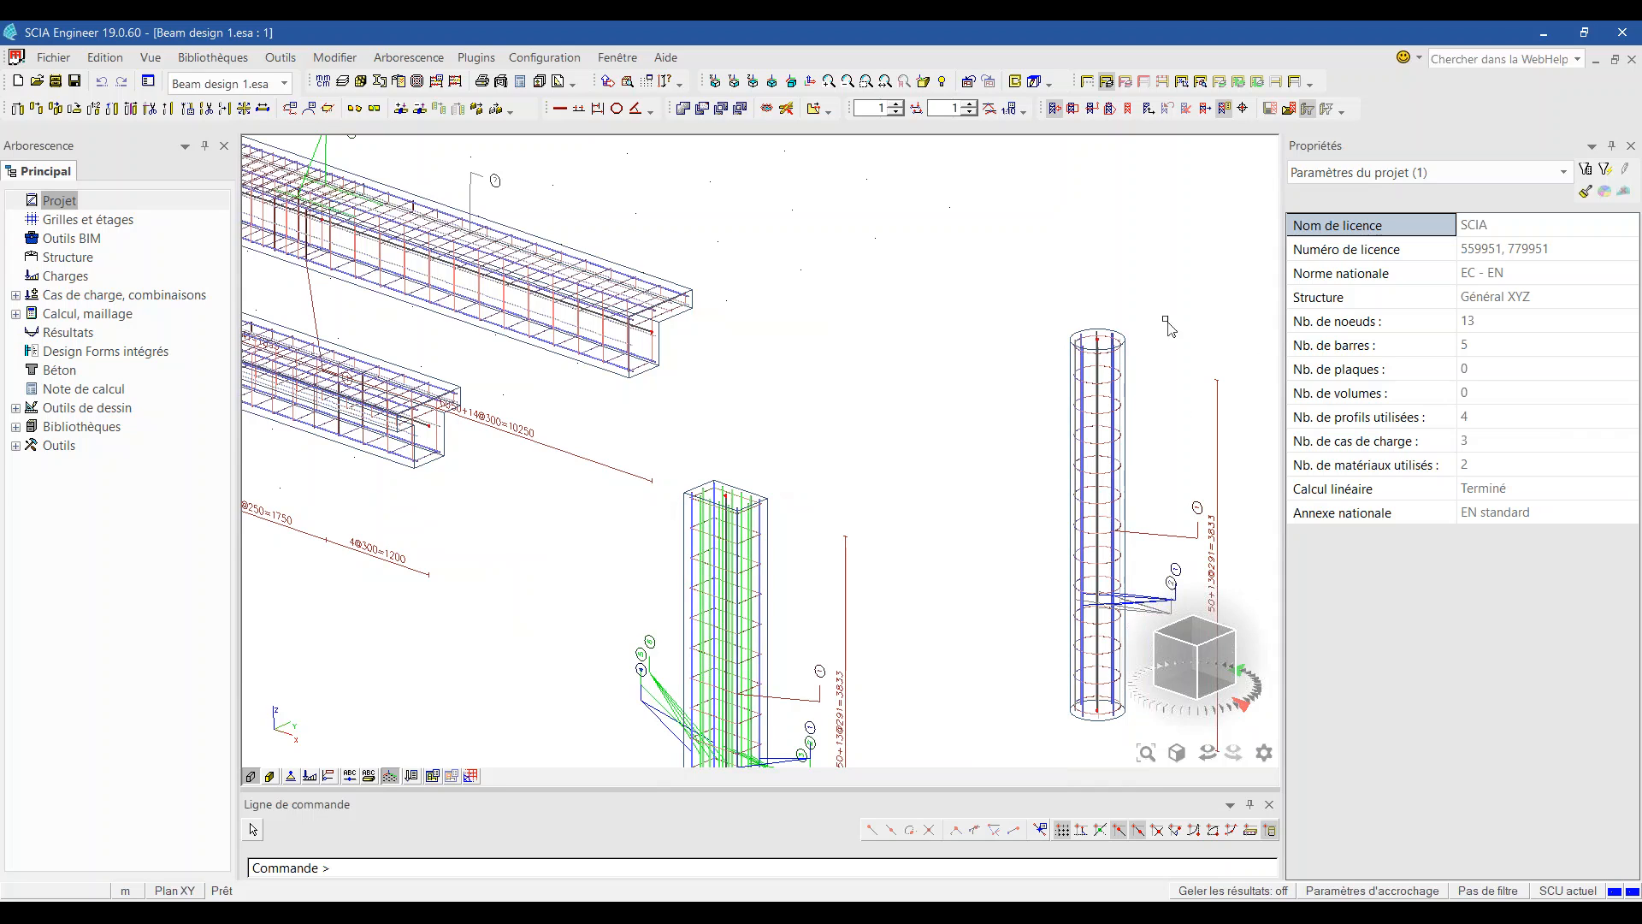
click(1103, 352)
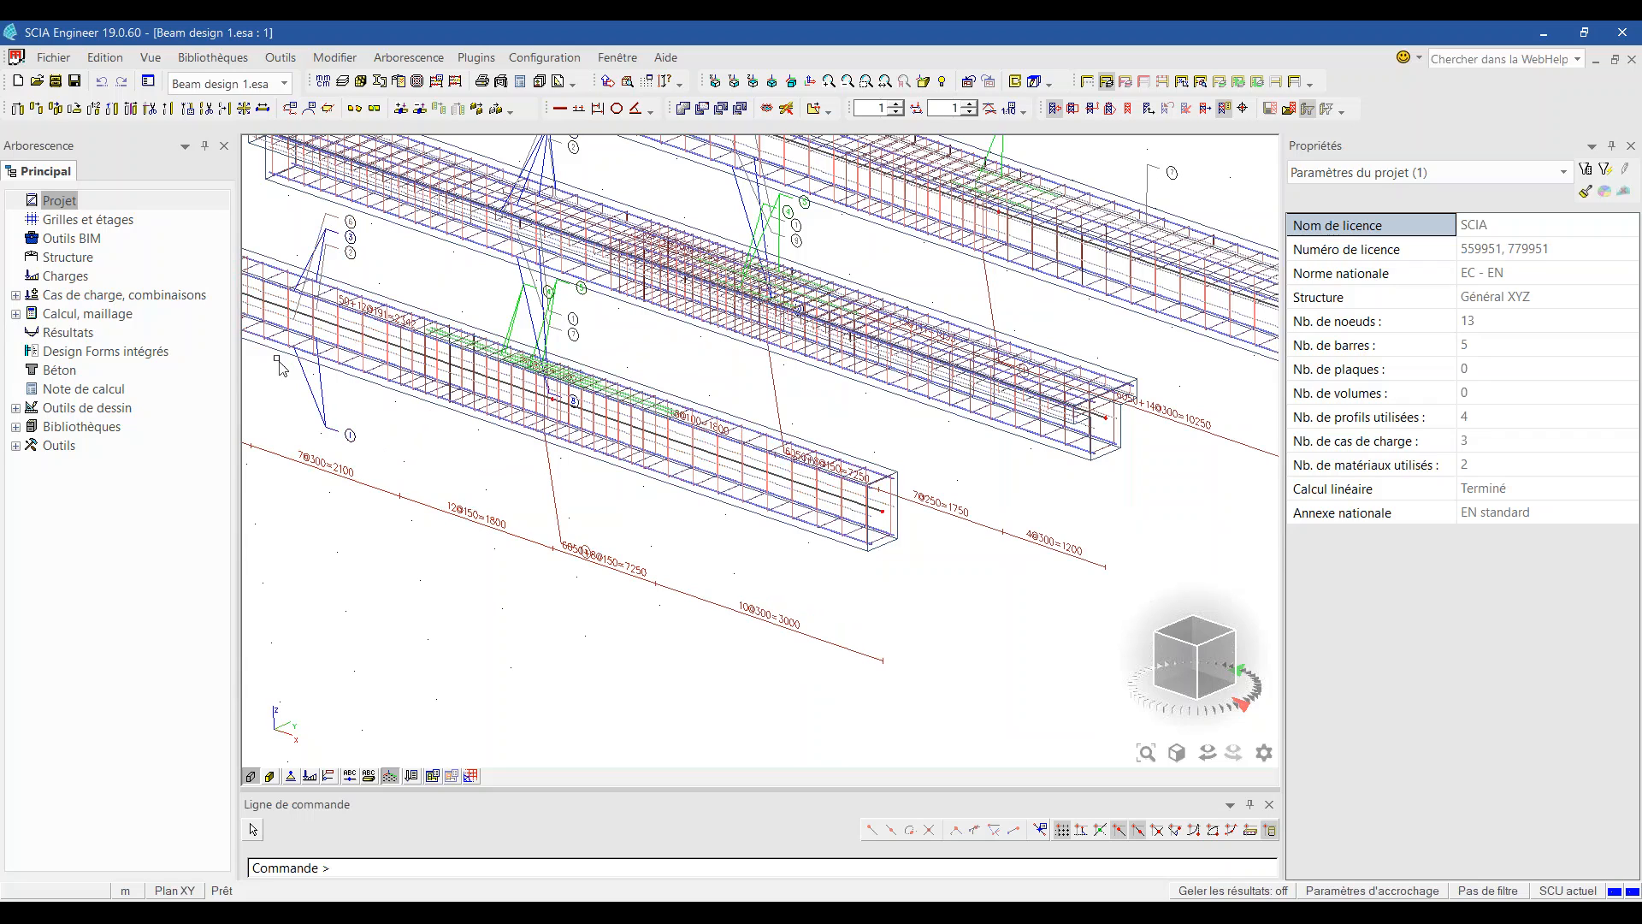
click(59, 370)
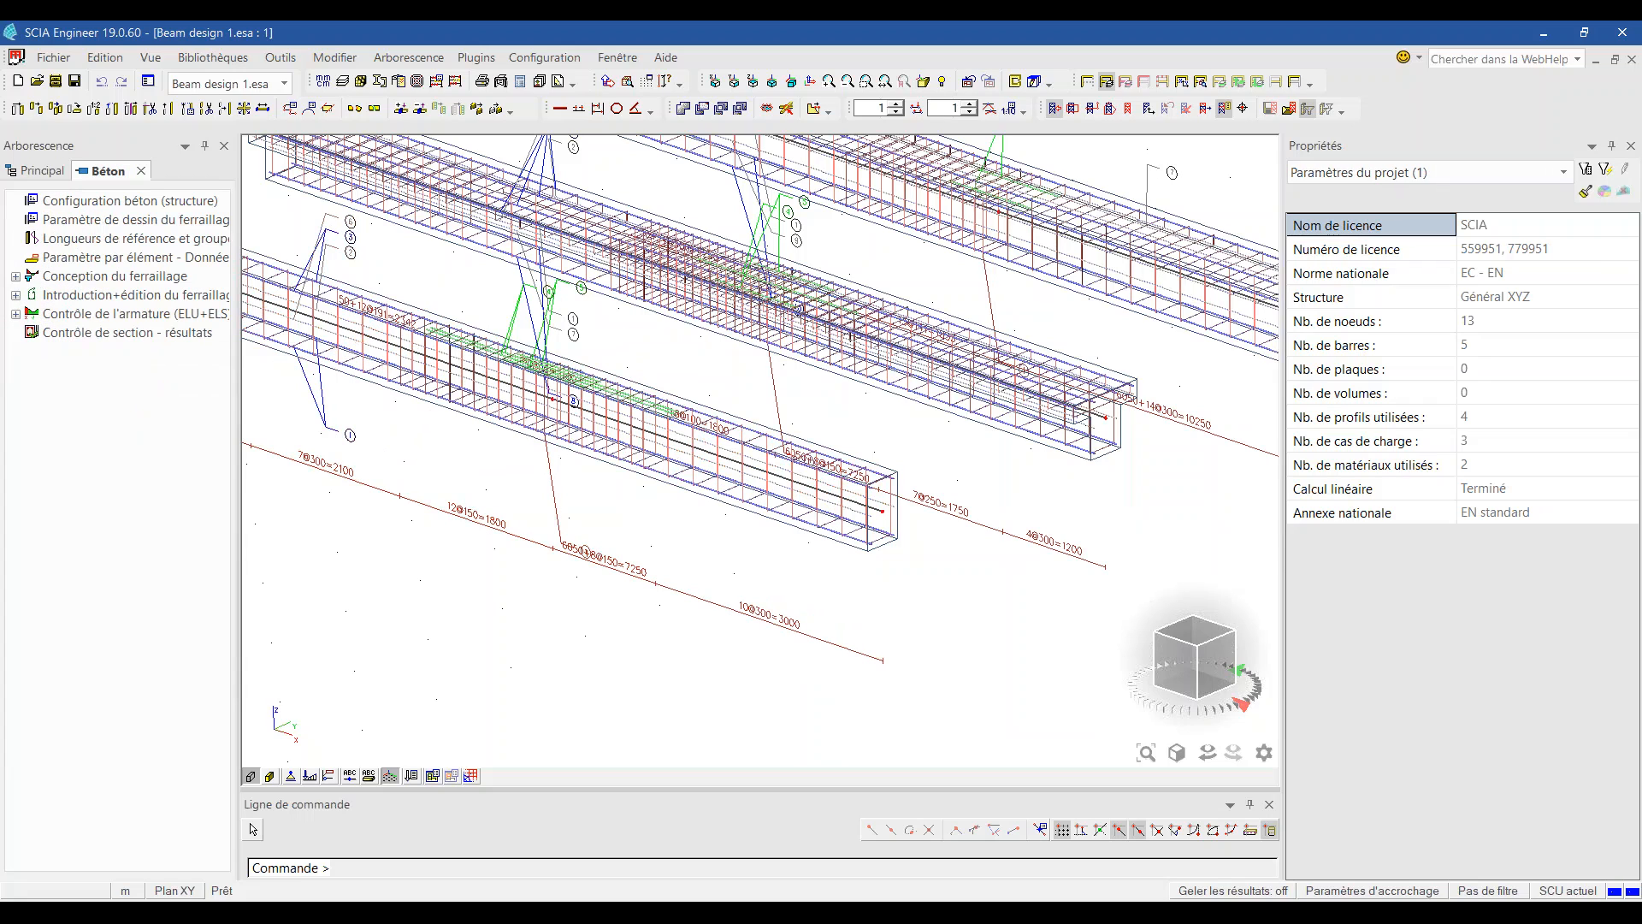
click(15, 277)
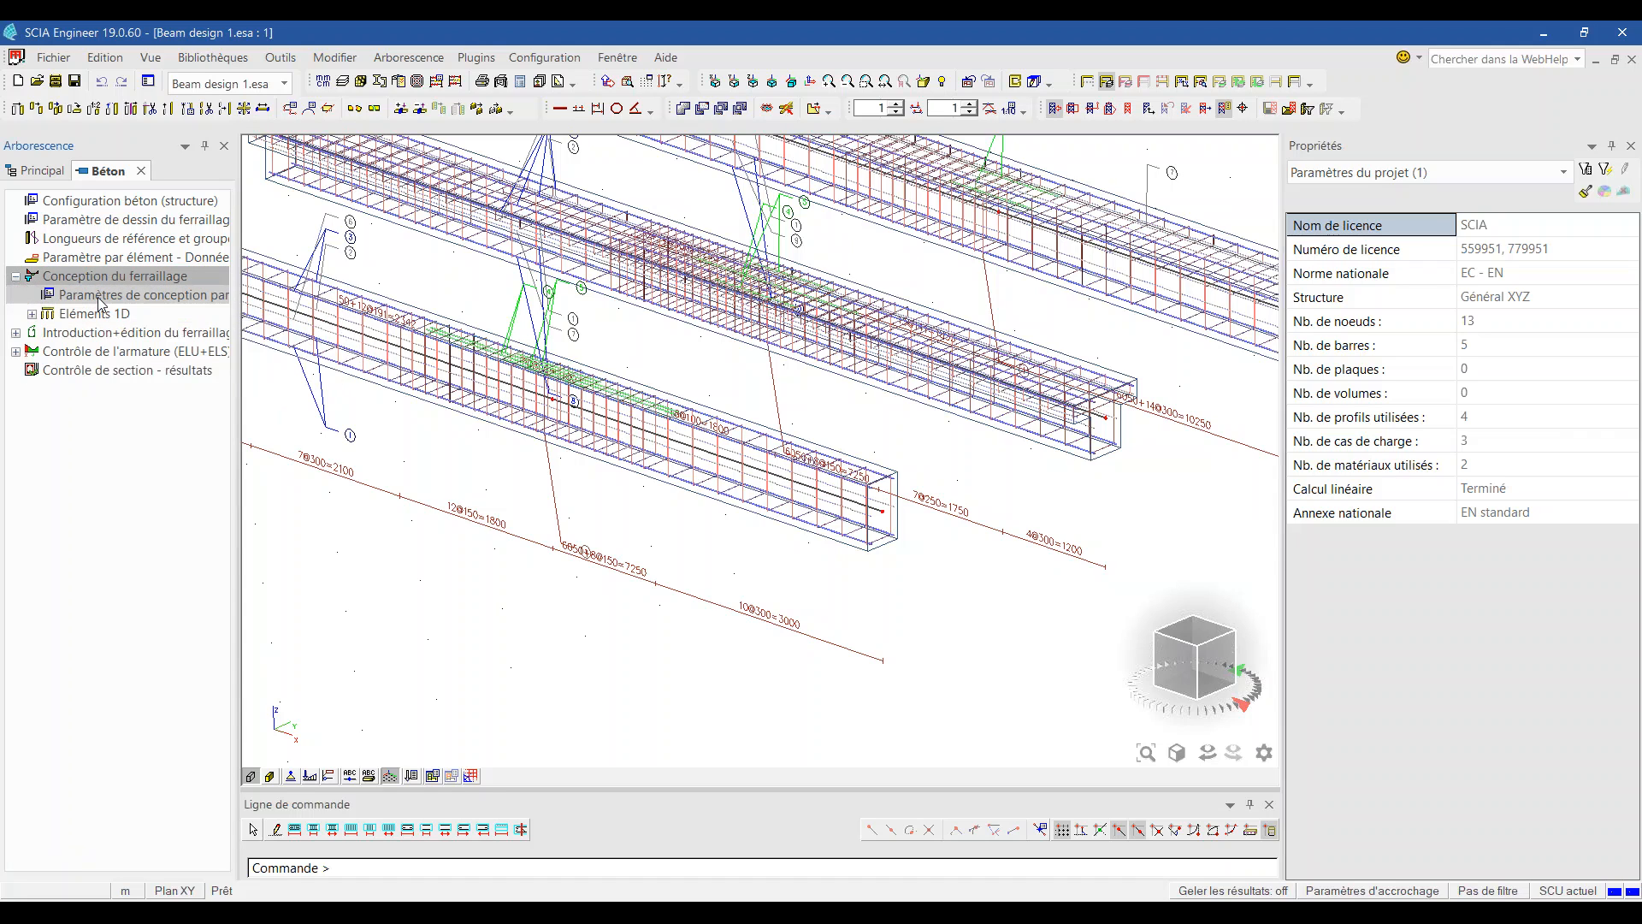
click(177, 299)
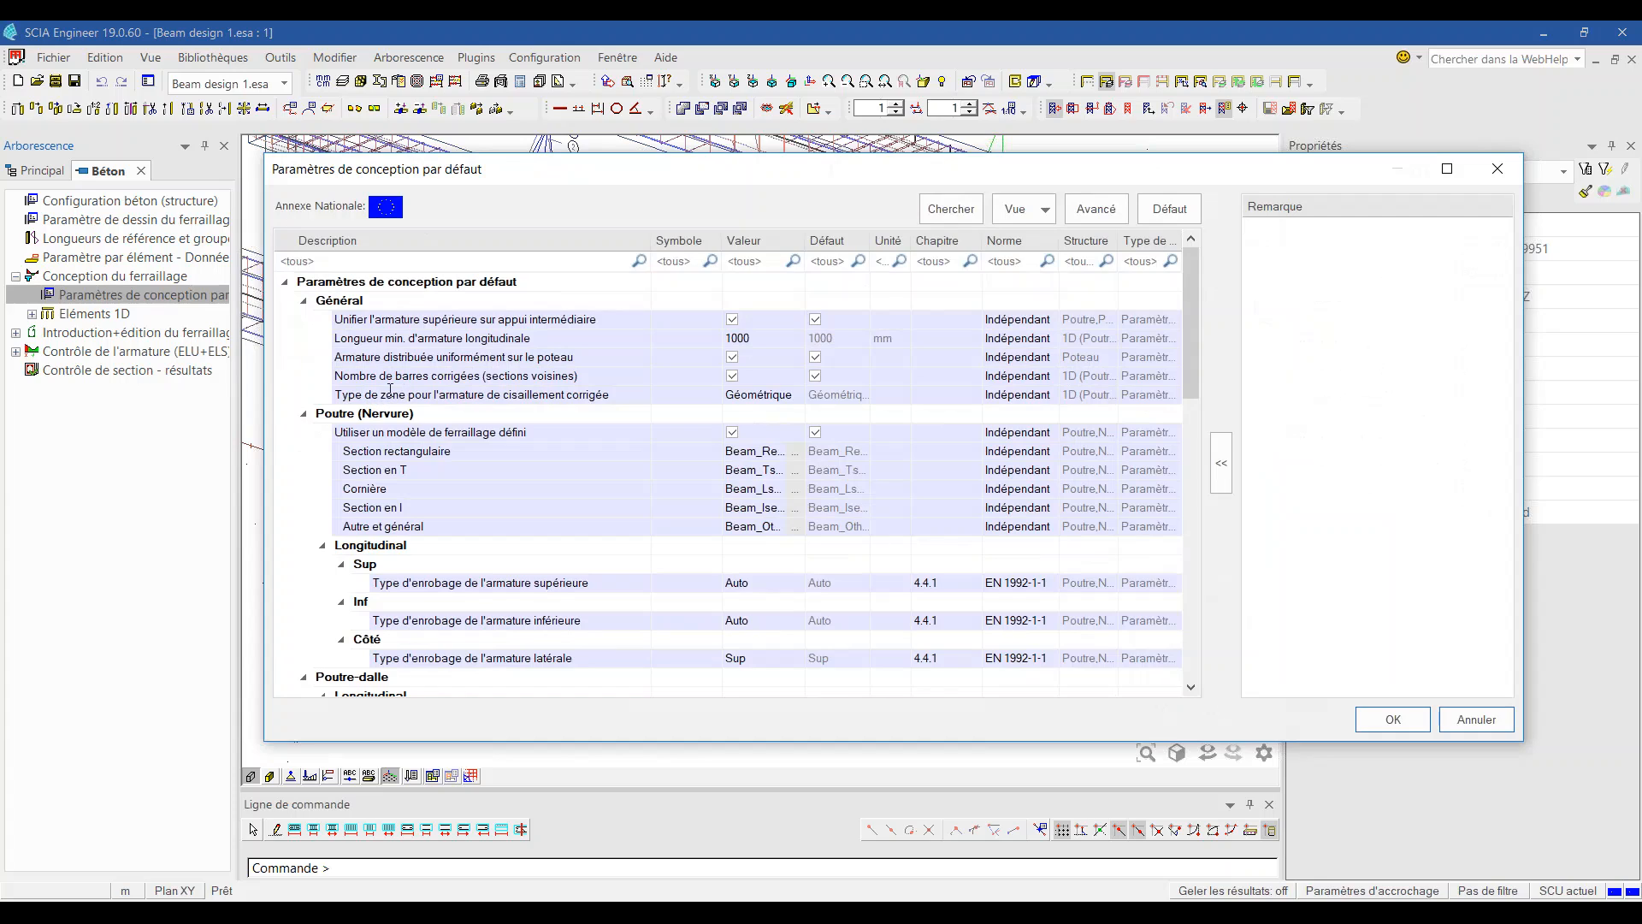
click(453, 321)
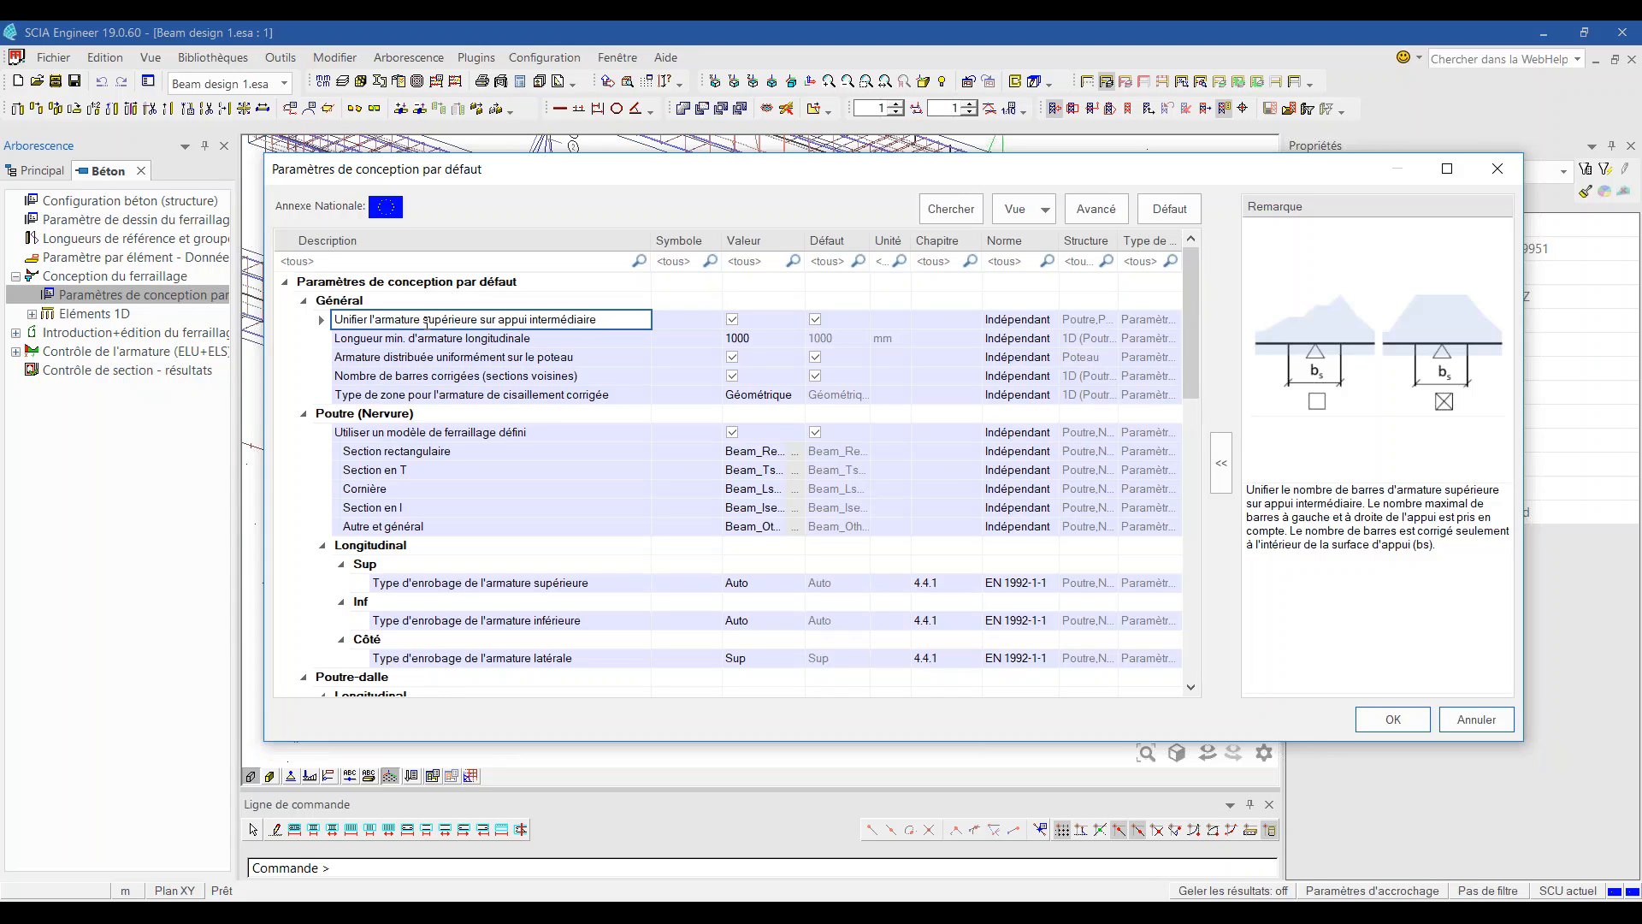
click(579, 340)
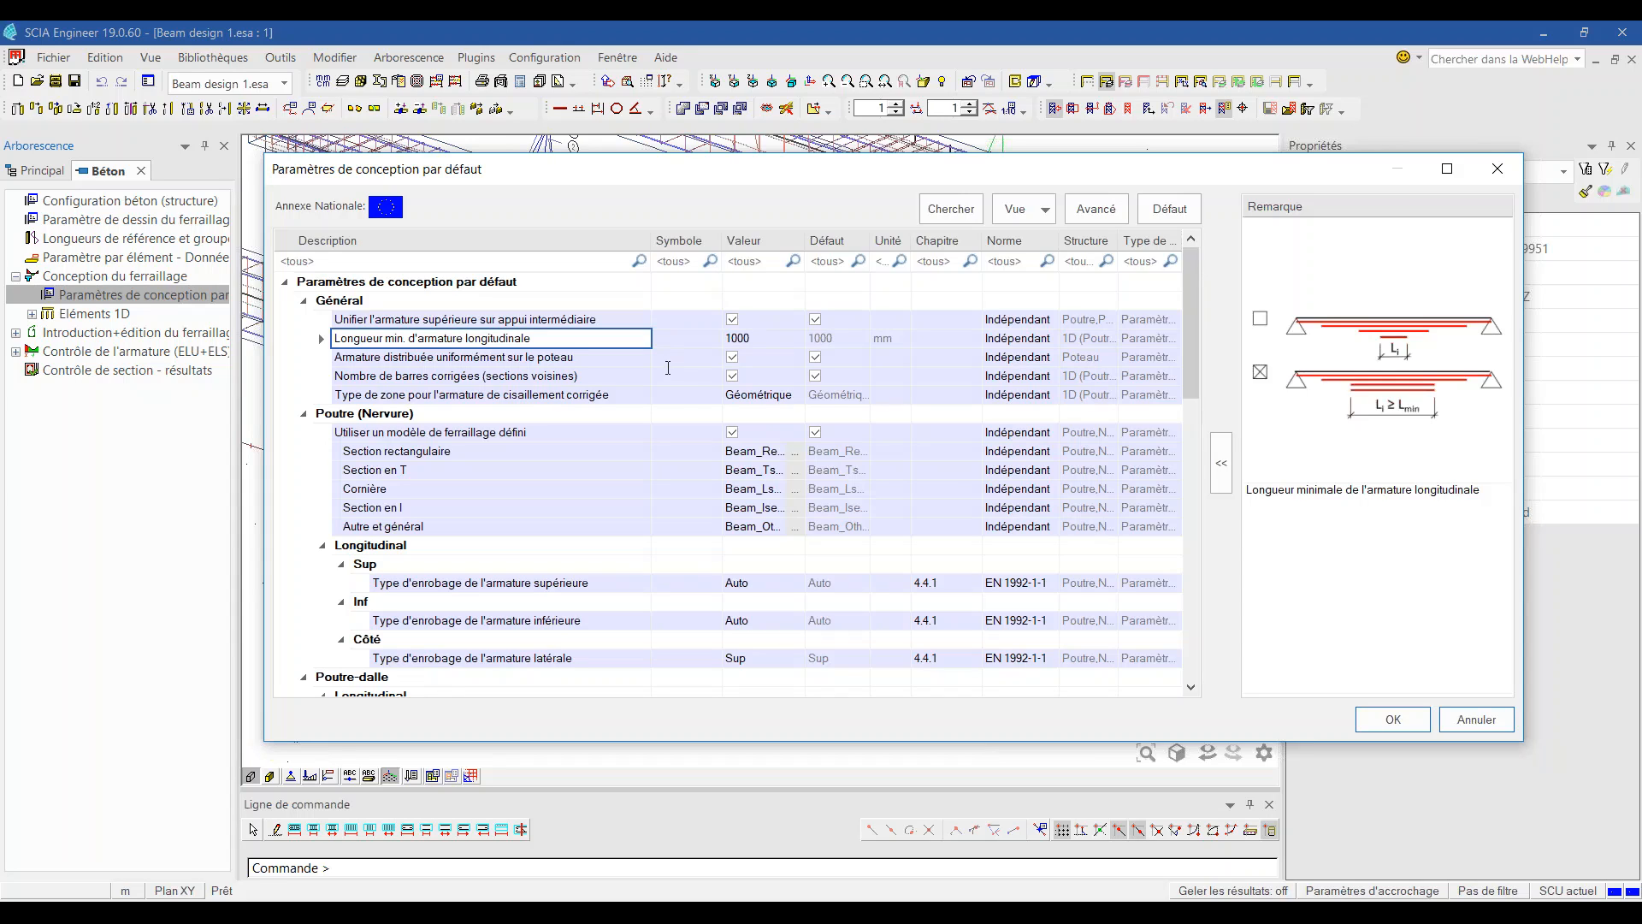
click(638, 376)
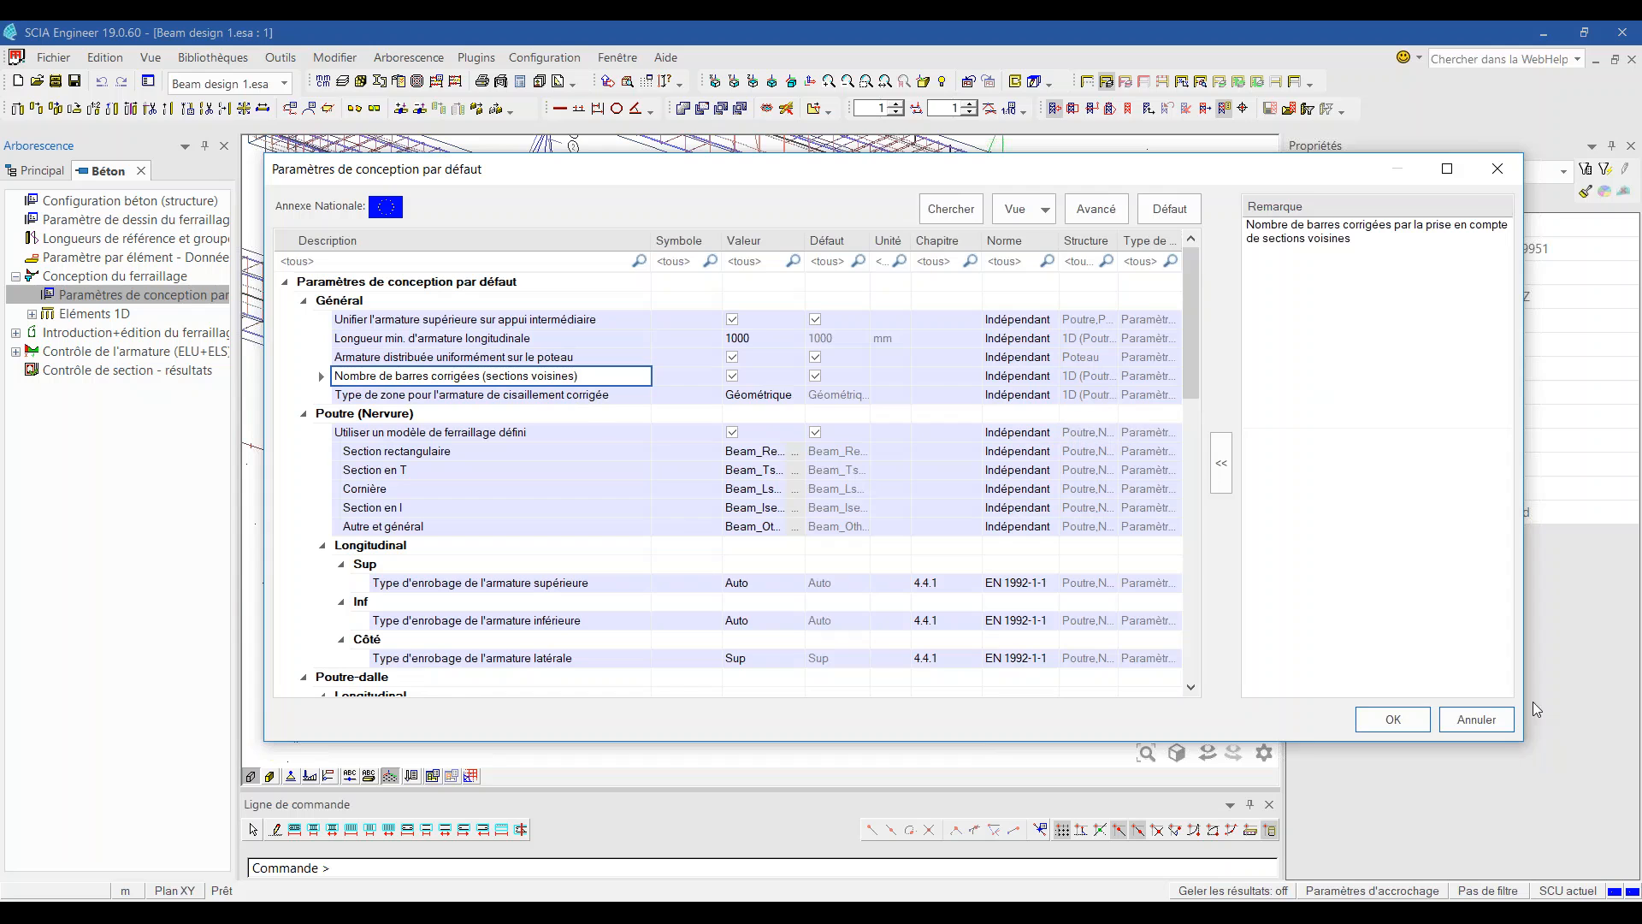
click(1478, 720)
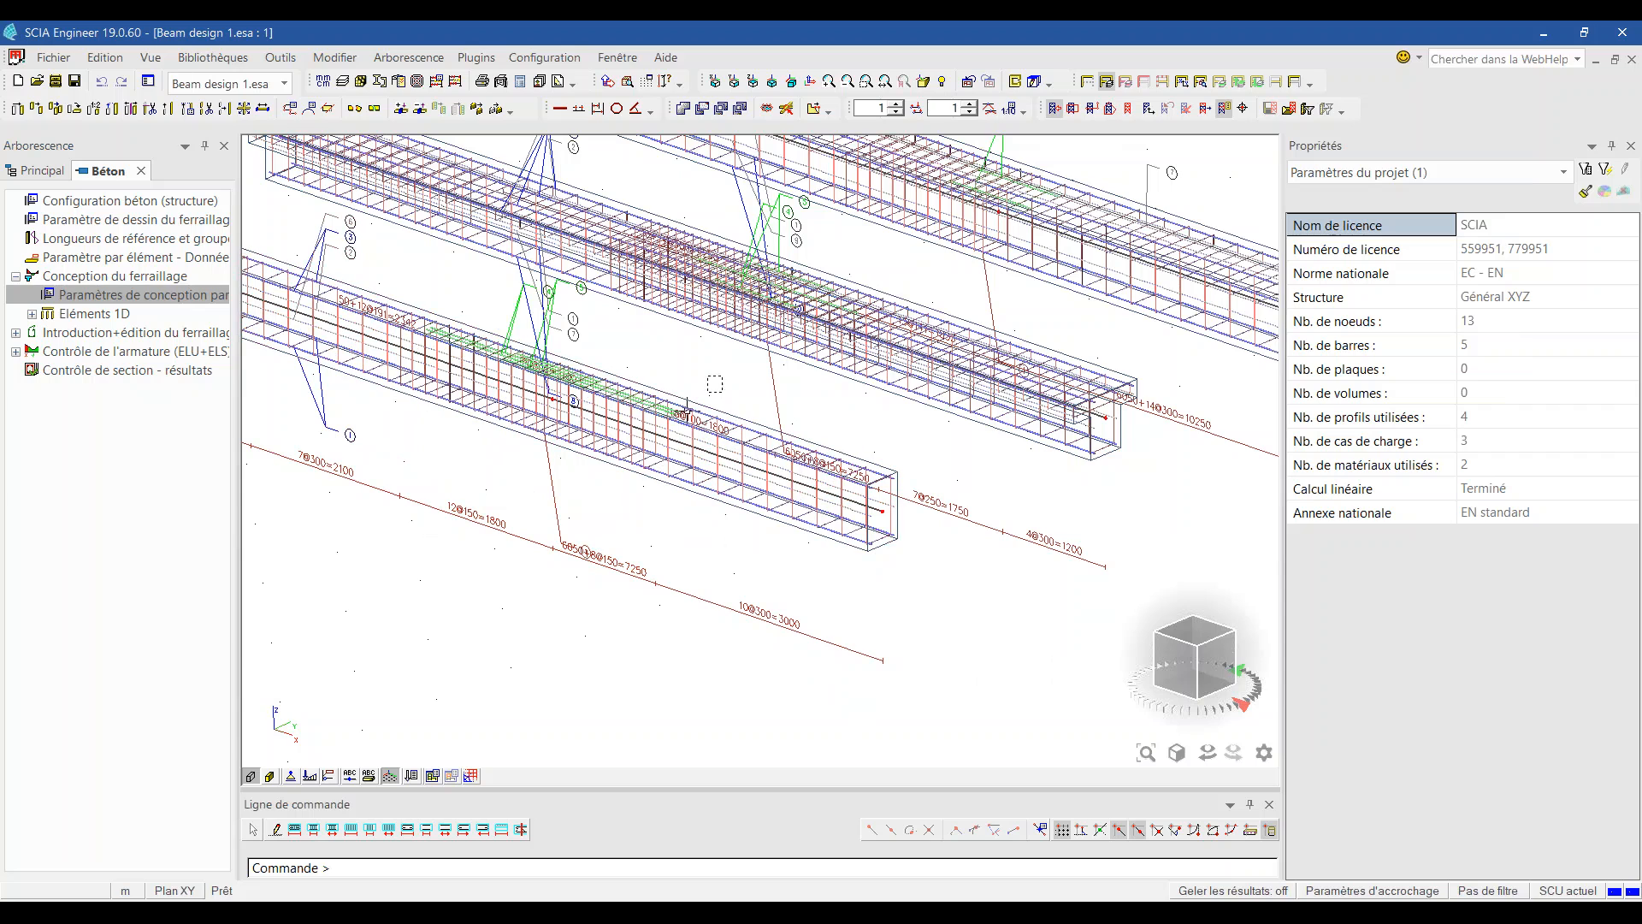
Step: Show only the reinforcement of both beams, viewed in front elevation
click(783, 492)
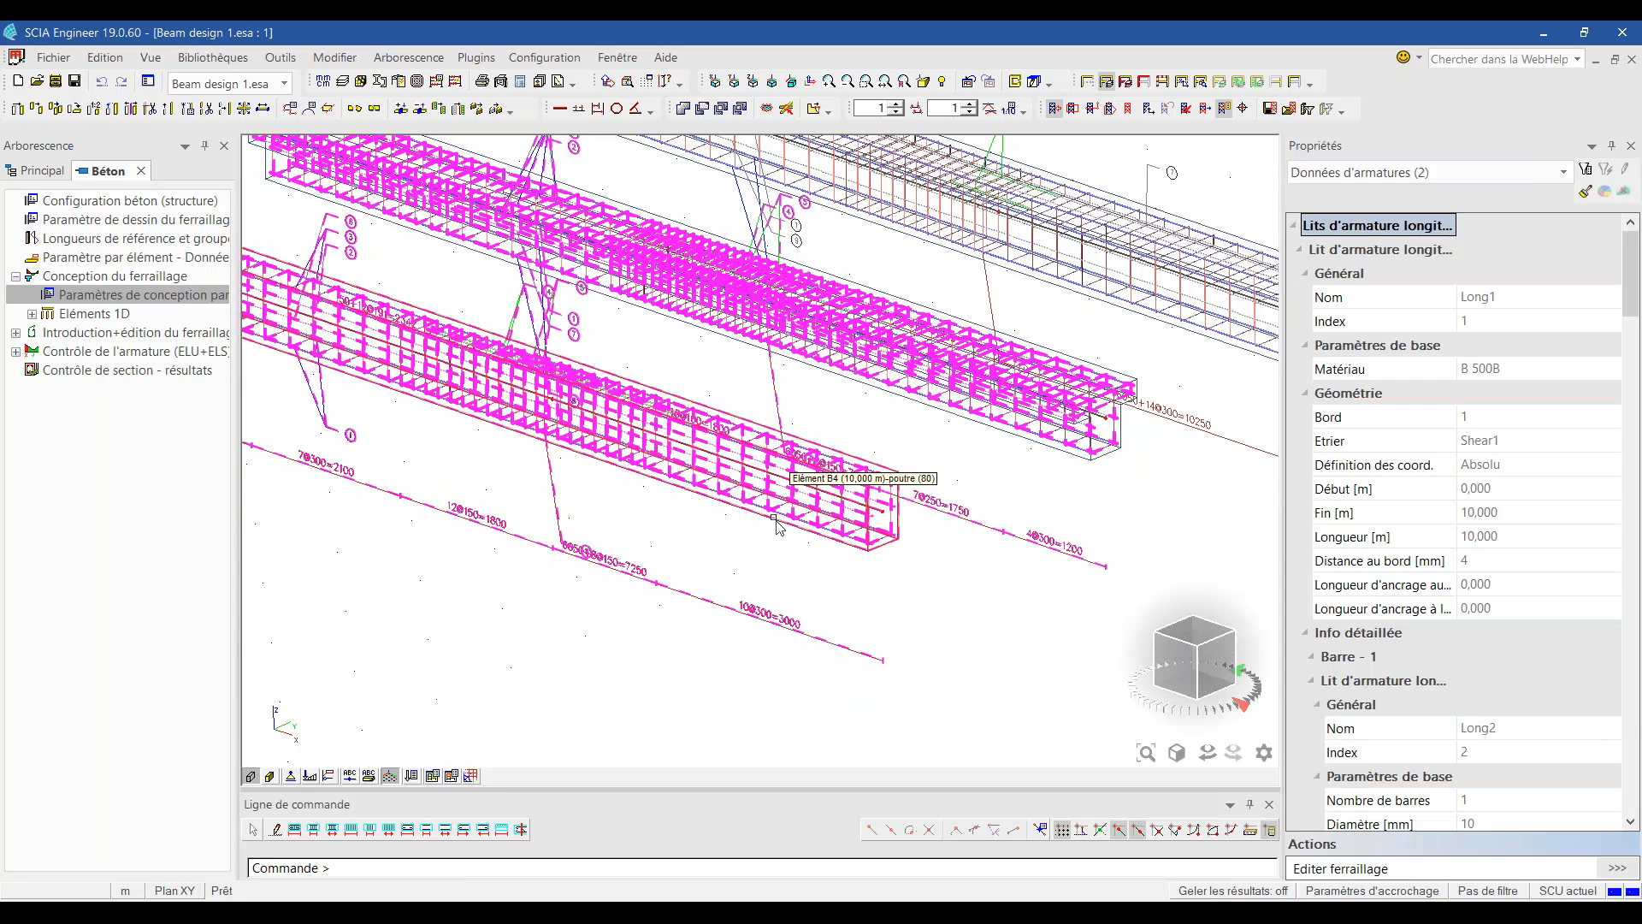
click(1144, 81)
click(835, 550)
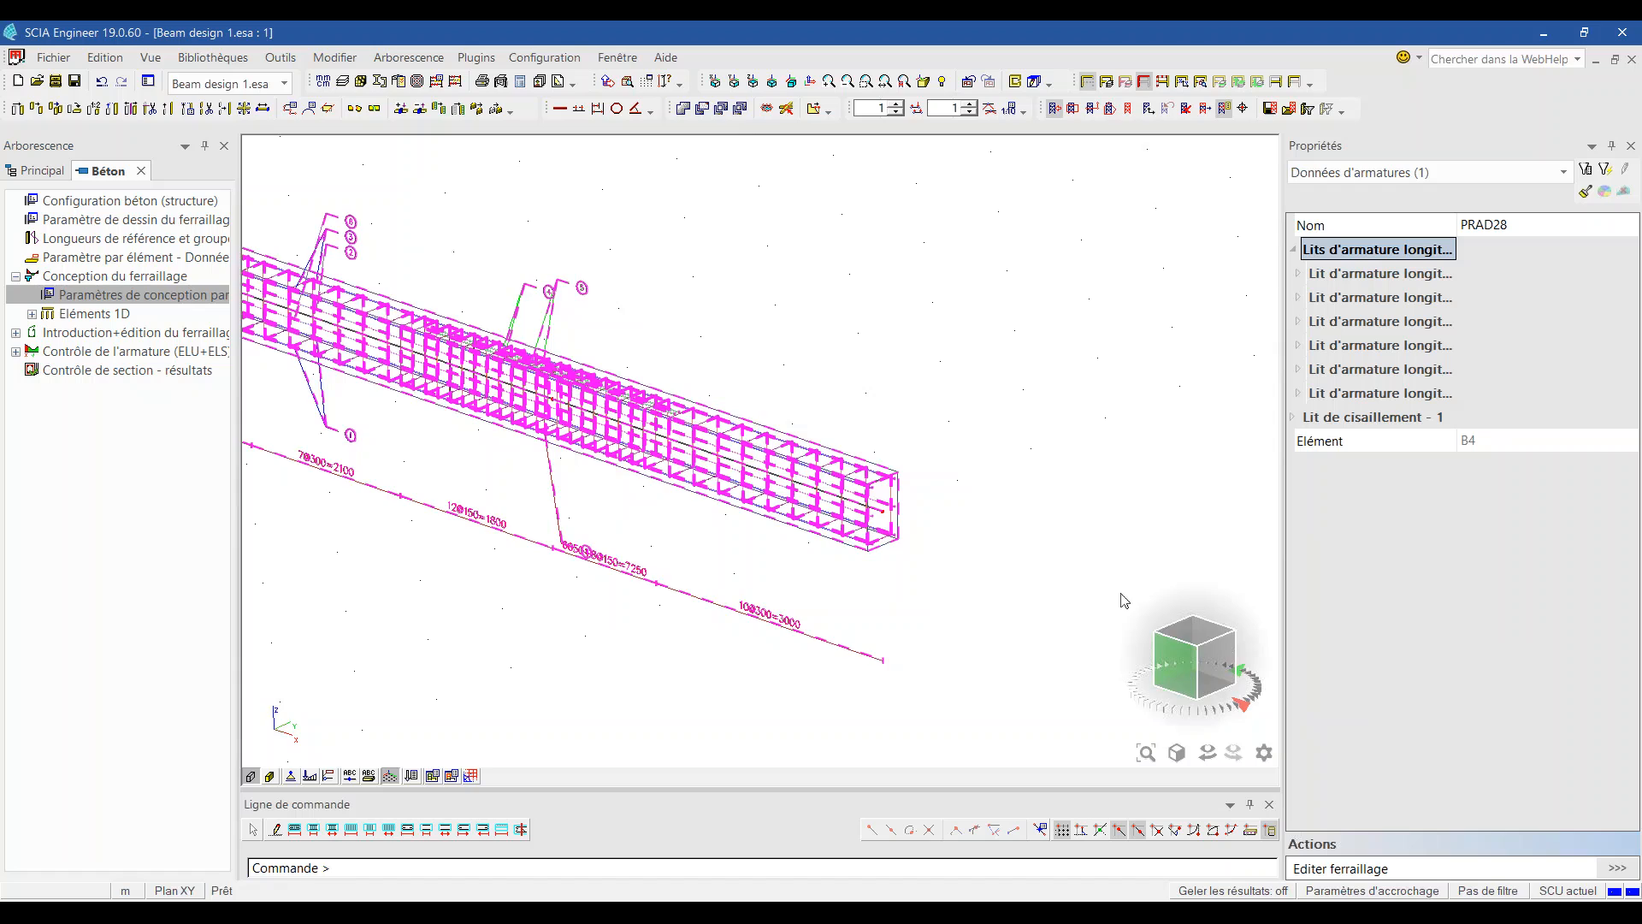
click(1187, 673)
key(Escape)
Step: Open the 1D member reinforcement design and display the required reinforcement As,req (φ) diagram
click(94, 313)
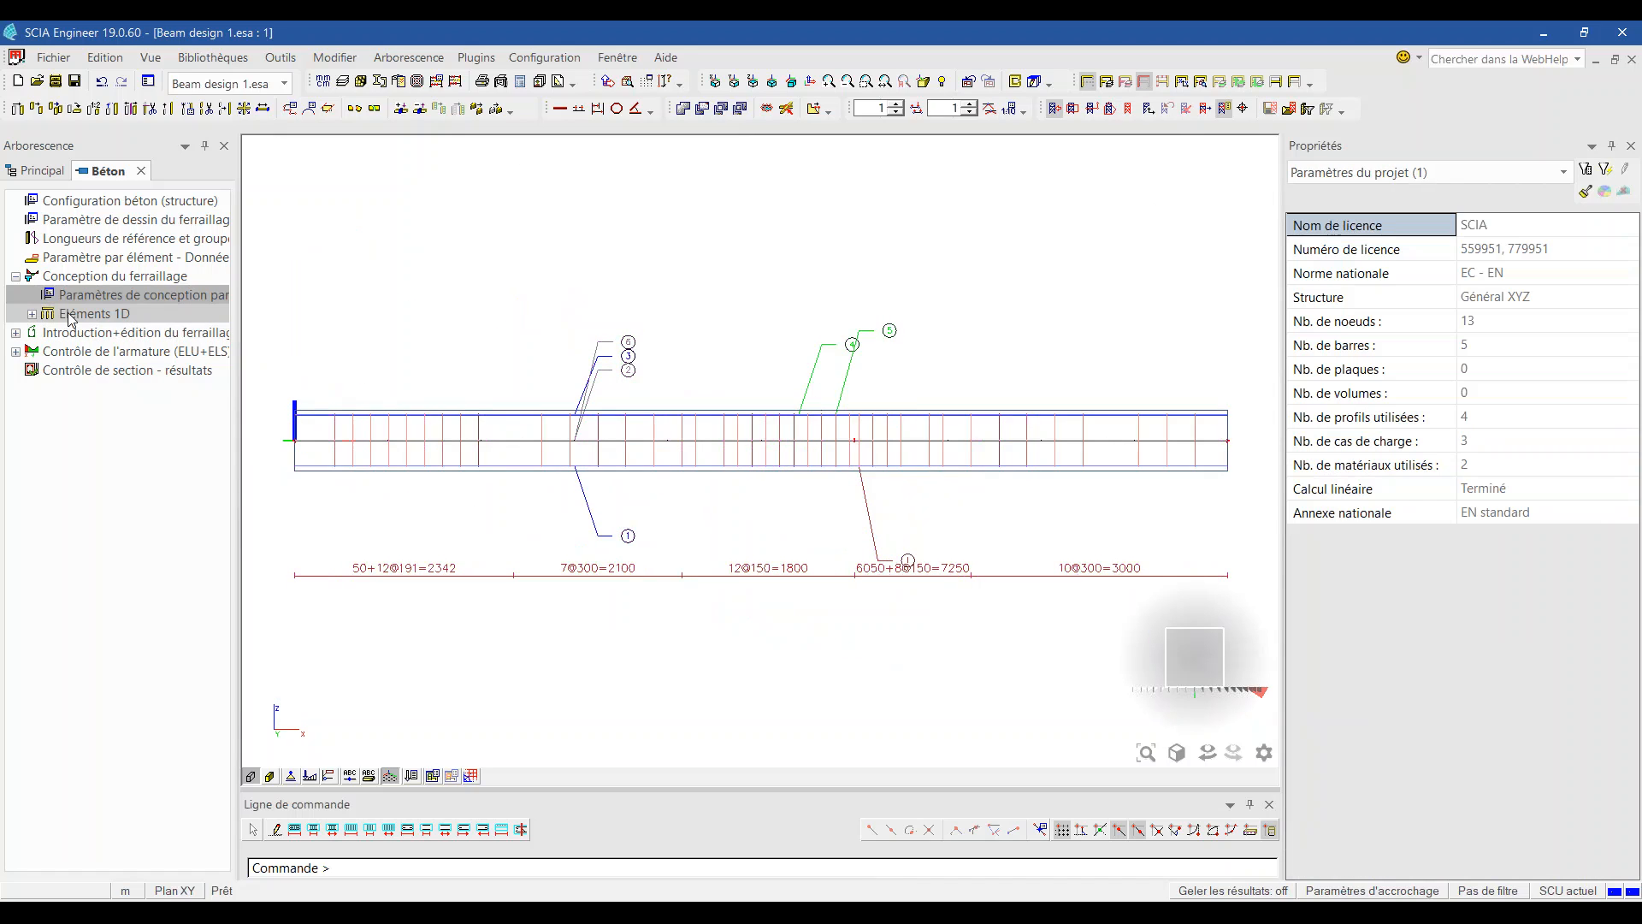
click(32, 313)
click(147, 369)
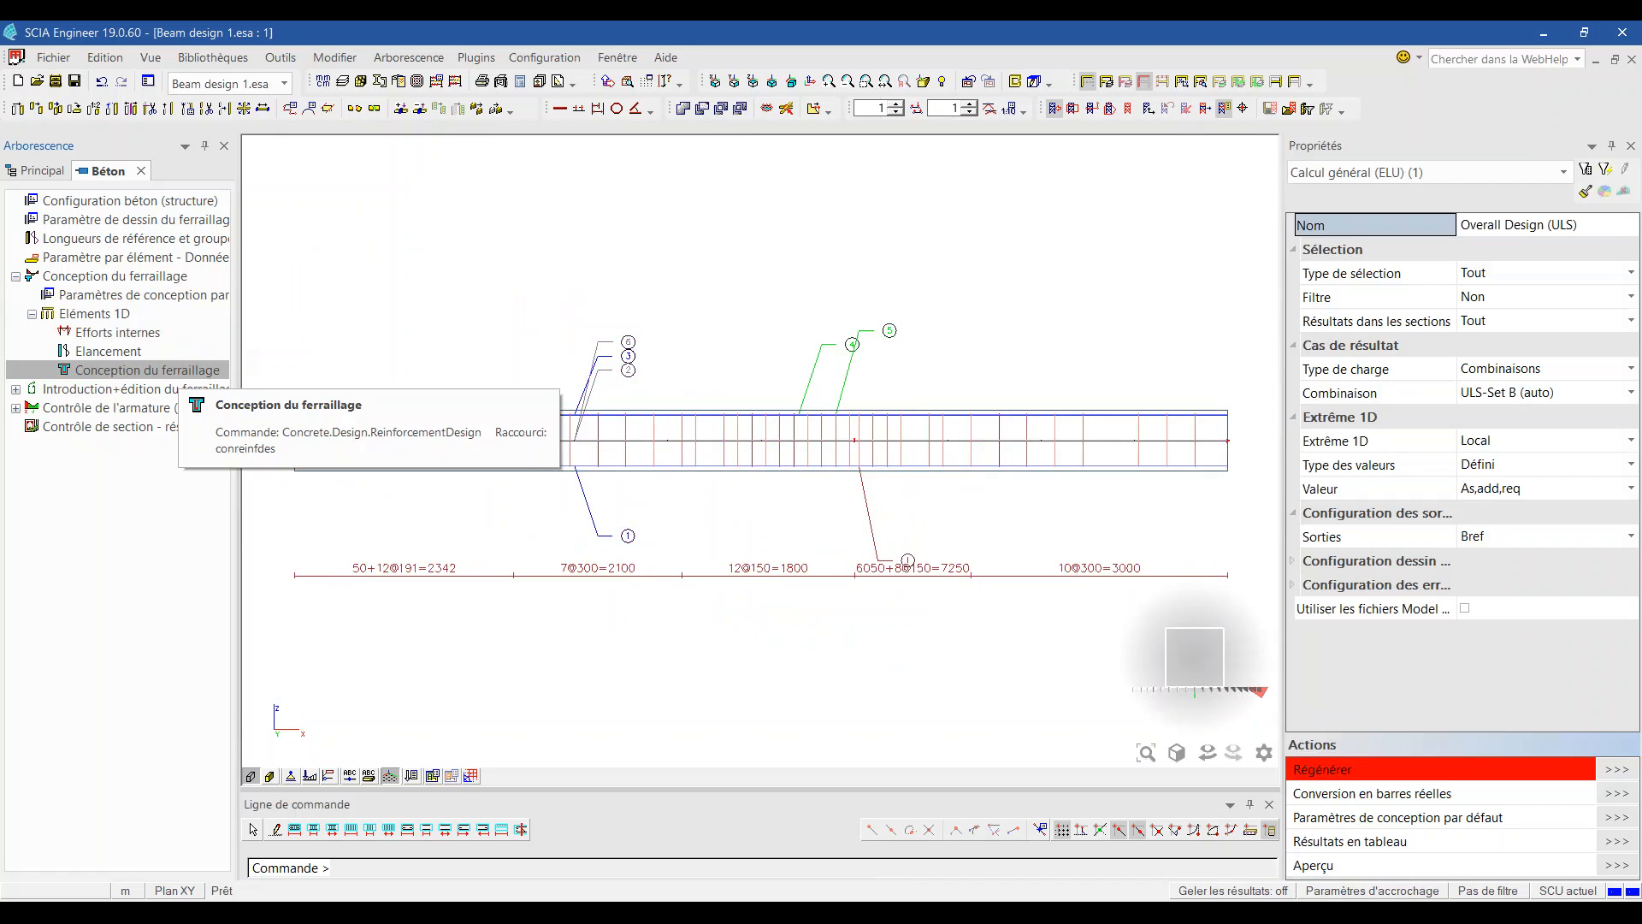
click(1516, 491)
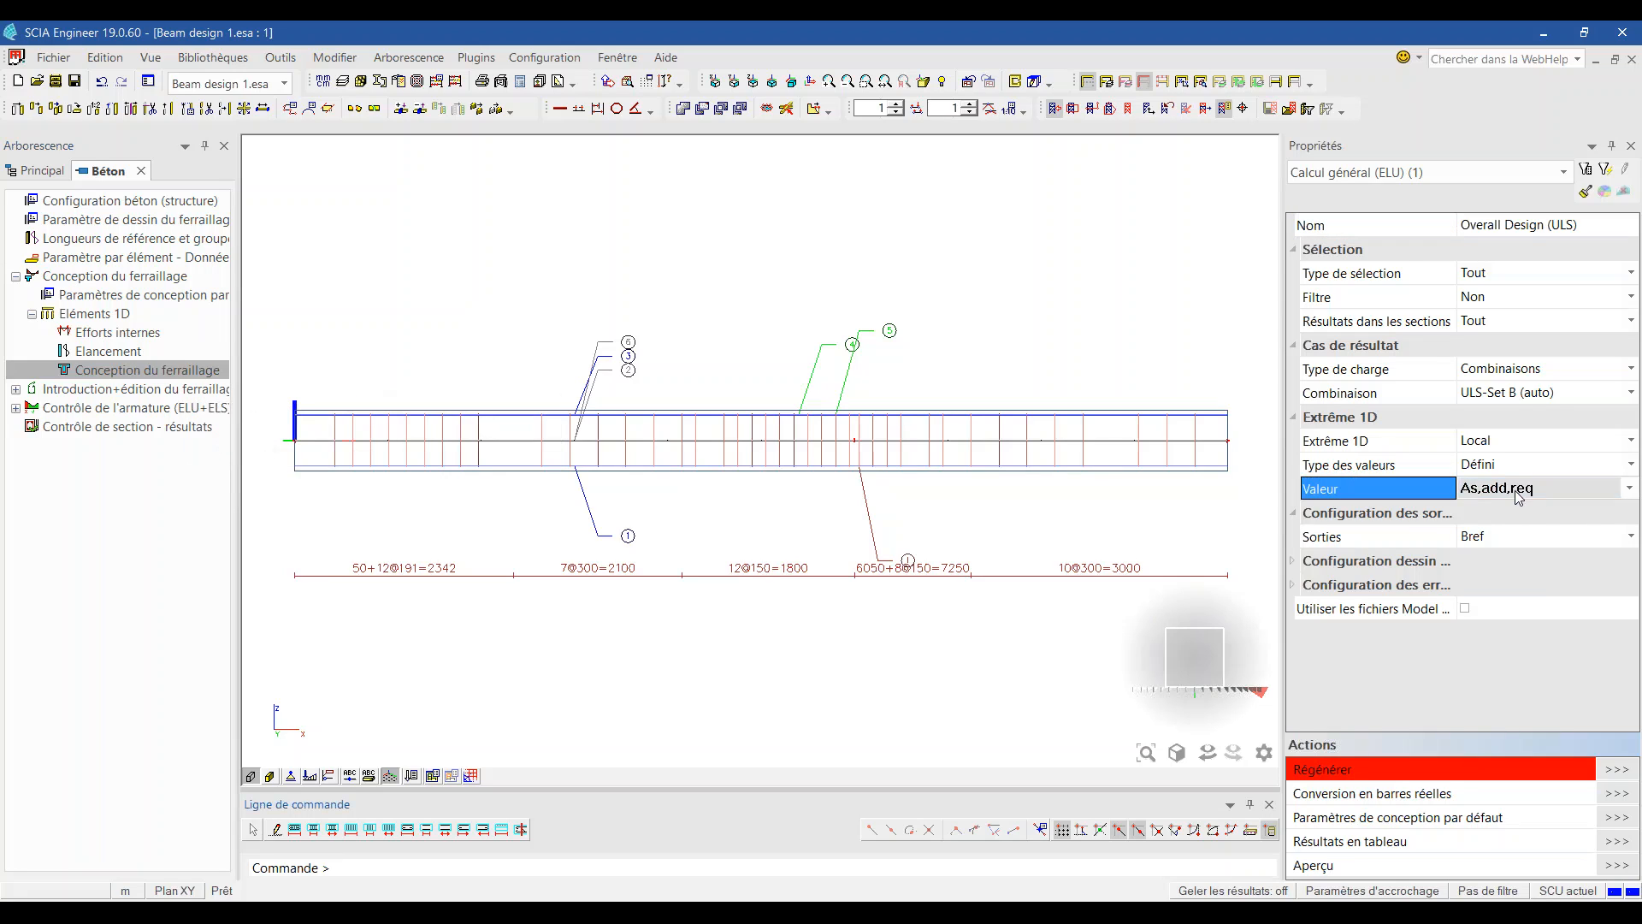
click(1503, 468)
click(1507, 467)
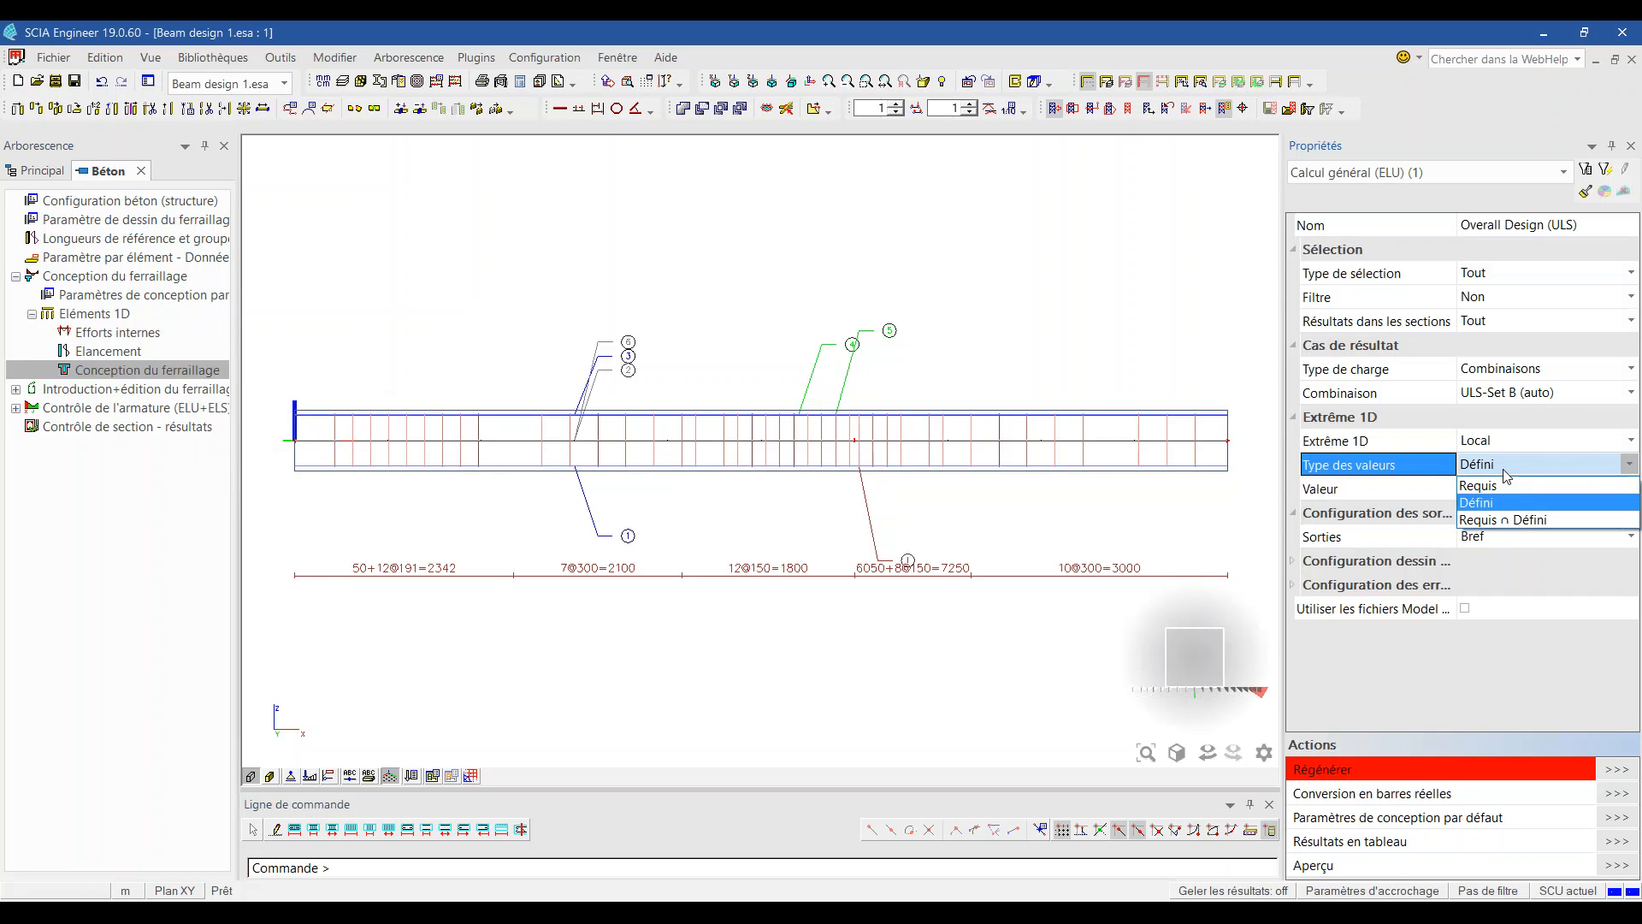
click(1521, 491)
click(1521, 491)
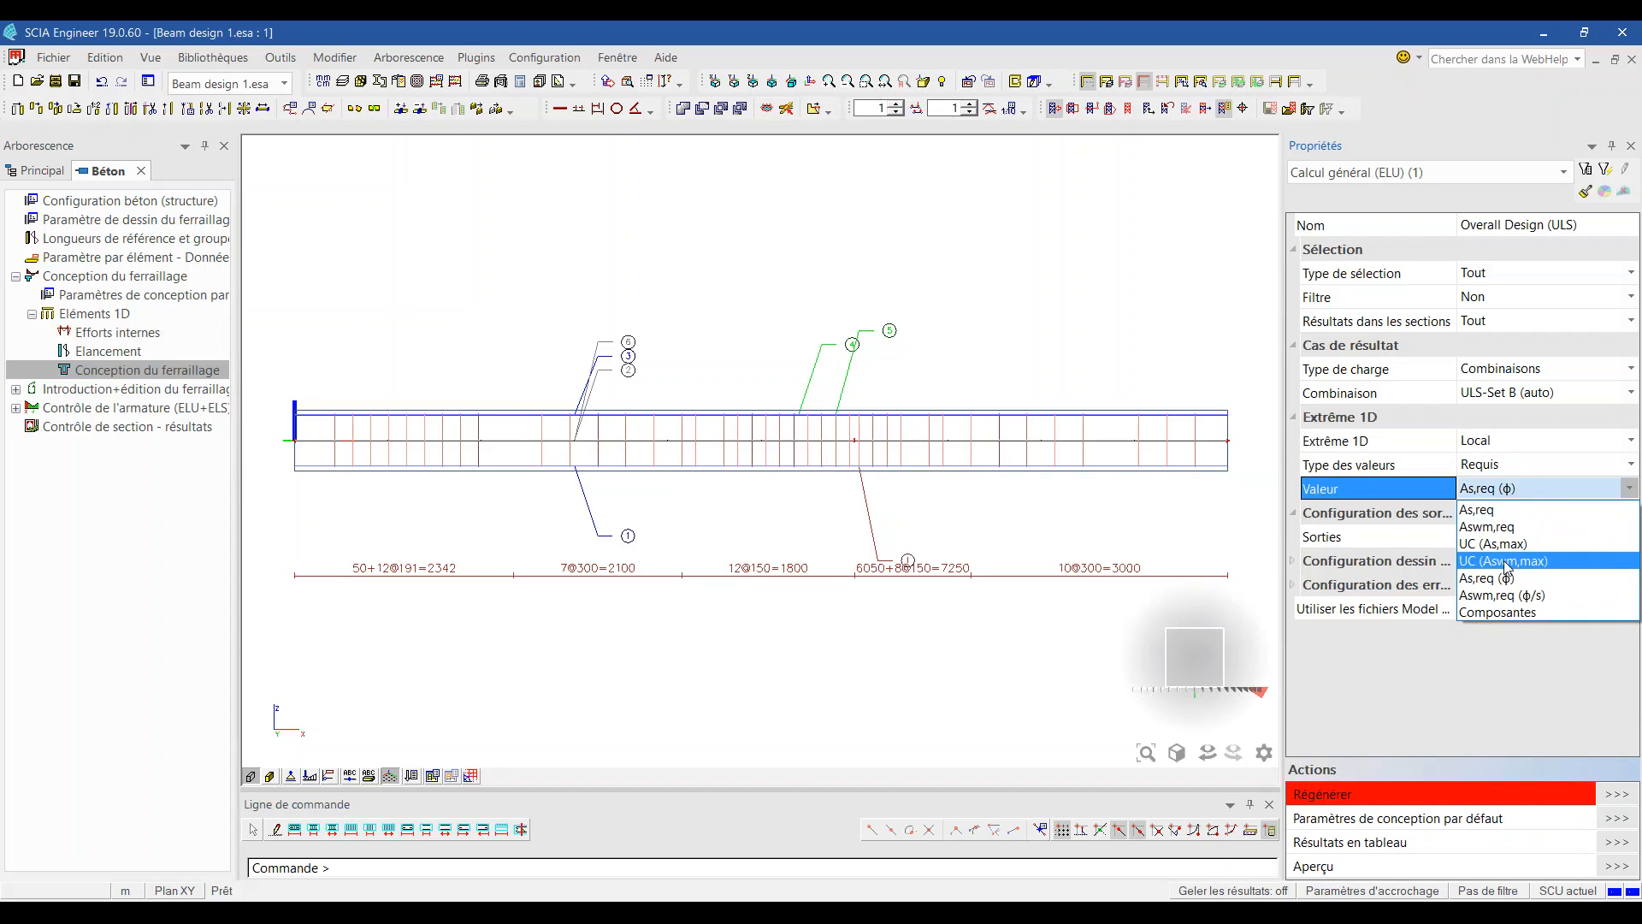
click(1504, 574)
click(1619, 795)
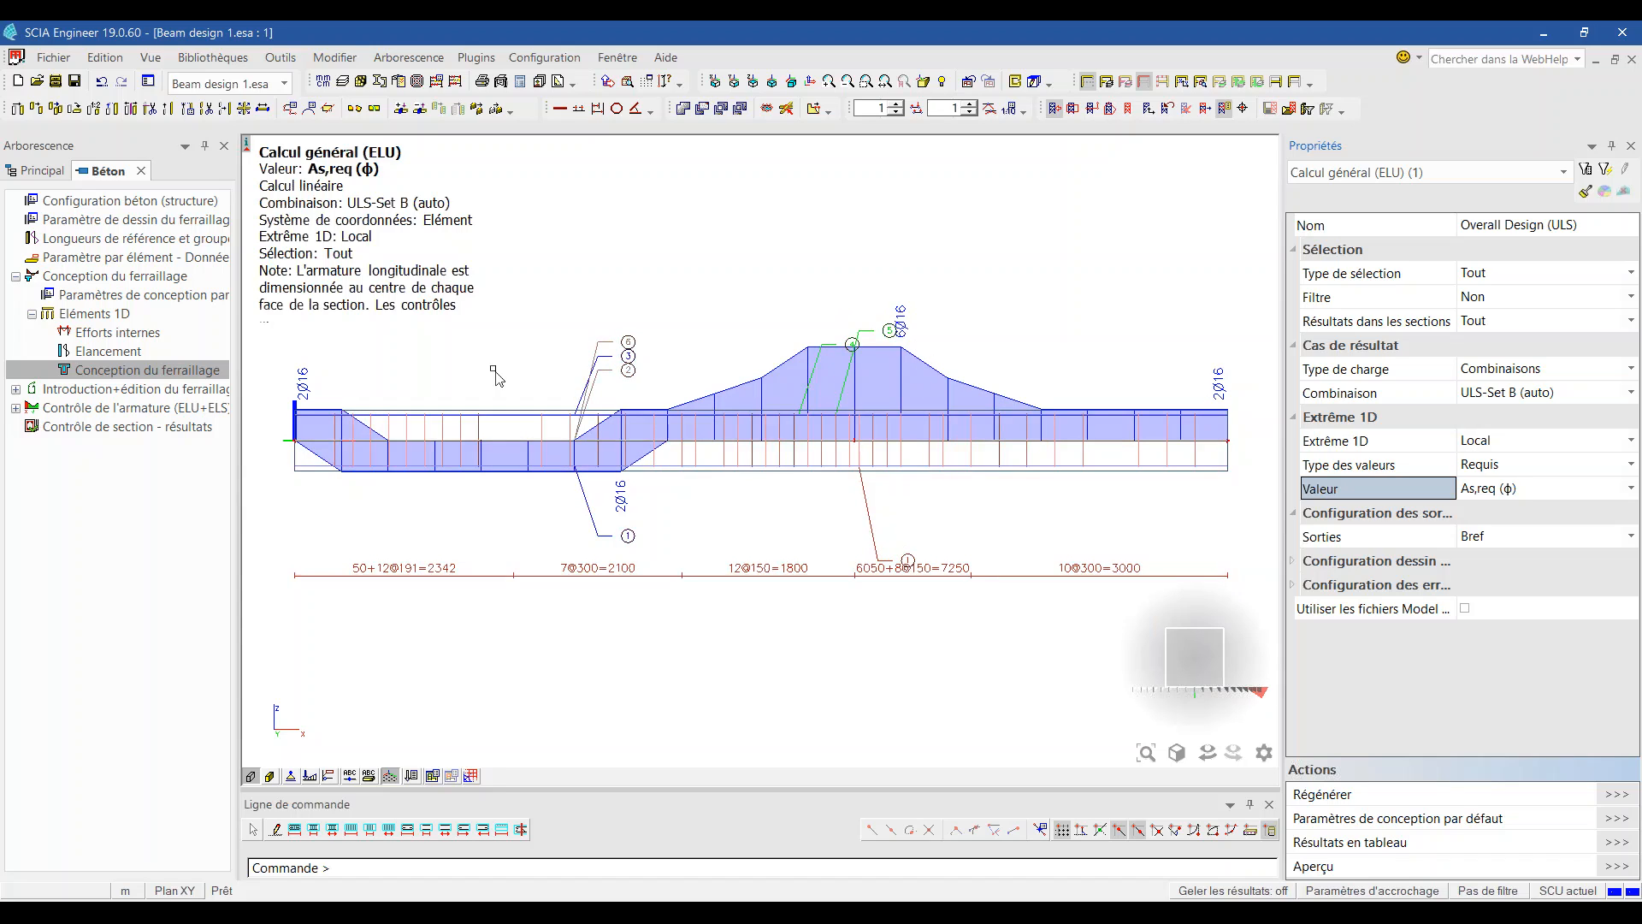
Step: Redraw the diagram with defined reinforcement As,déf (ϕ), then open the default design parameters
click(1504, 473)
click(1512, 489)
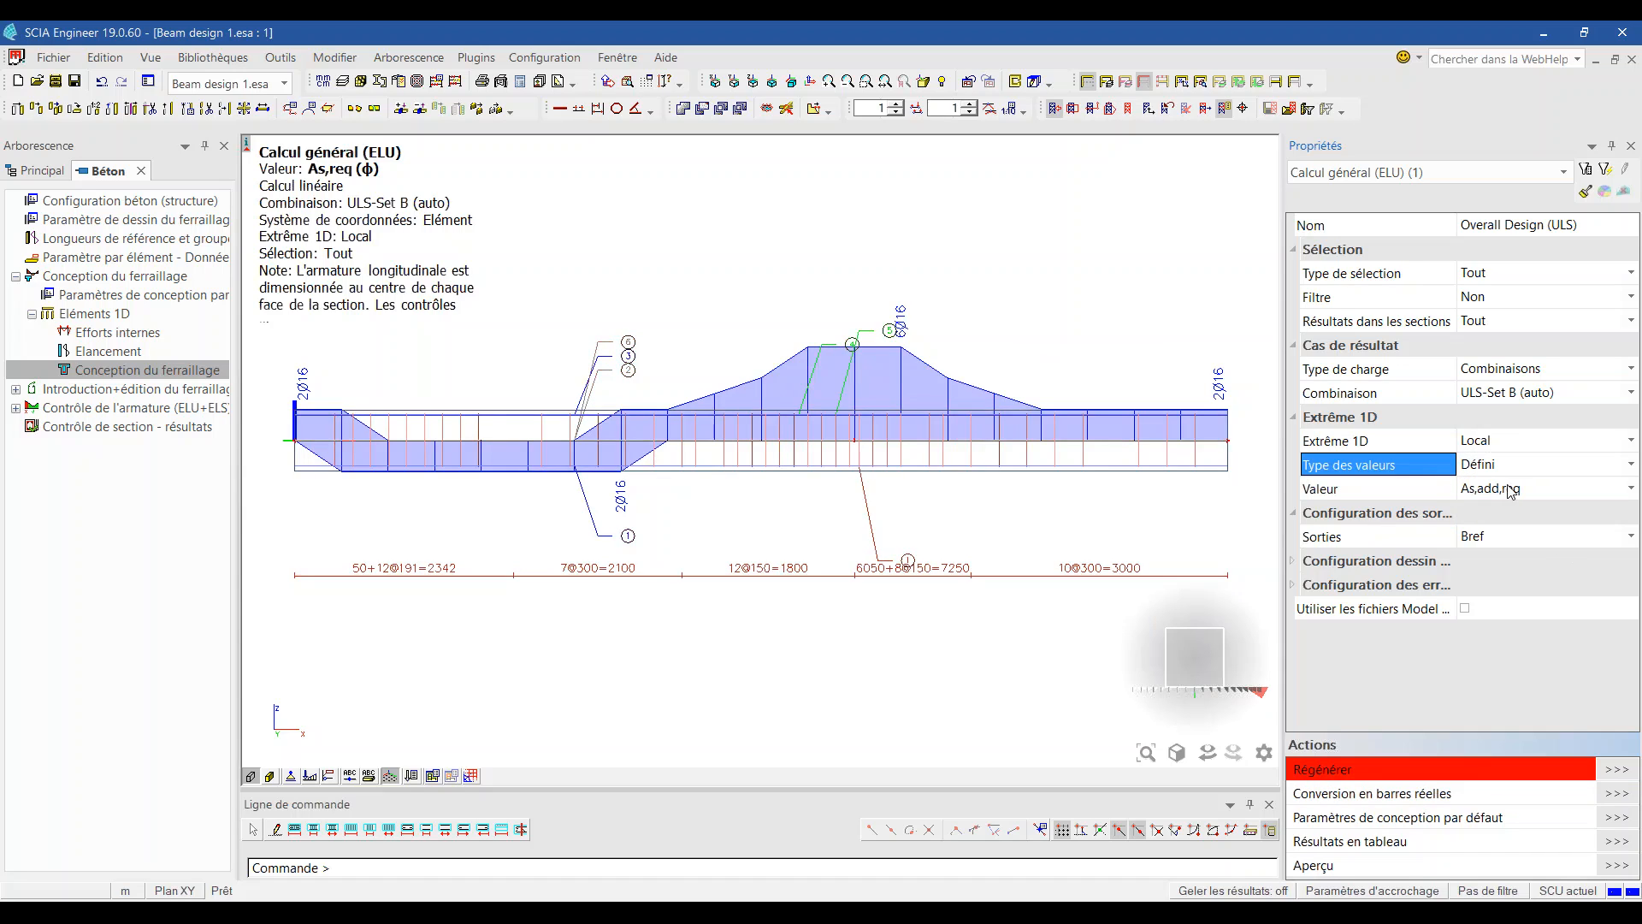
click(1512, 489)
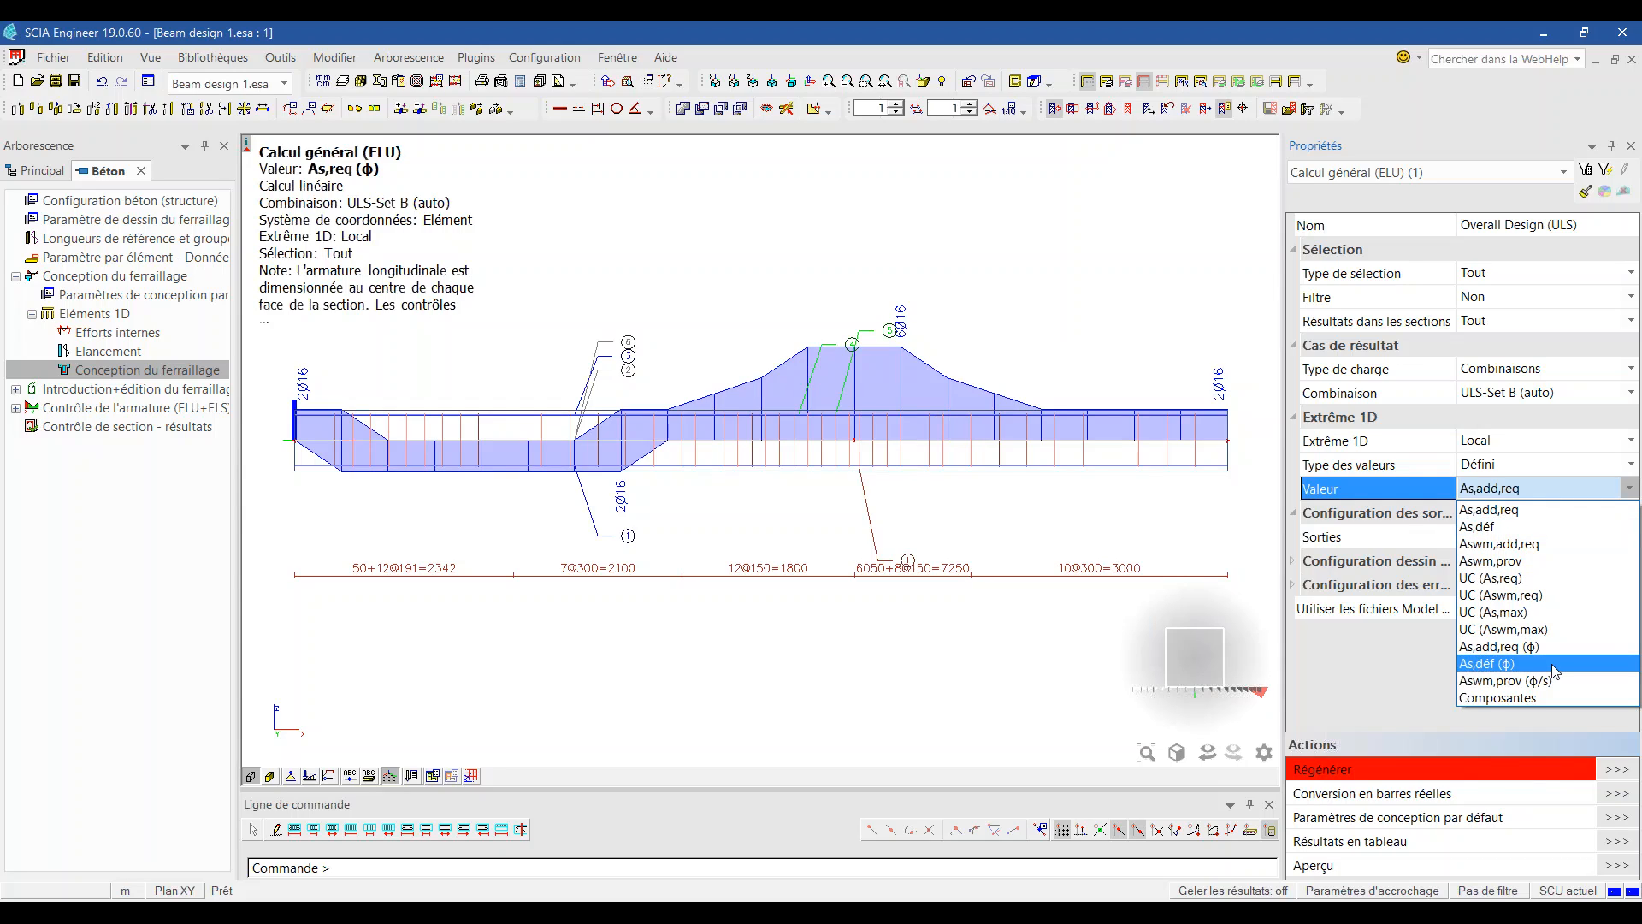
click(1514, 663)
click(1608, 772)
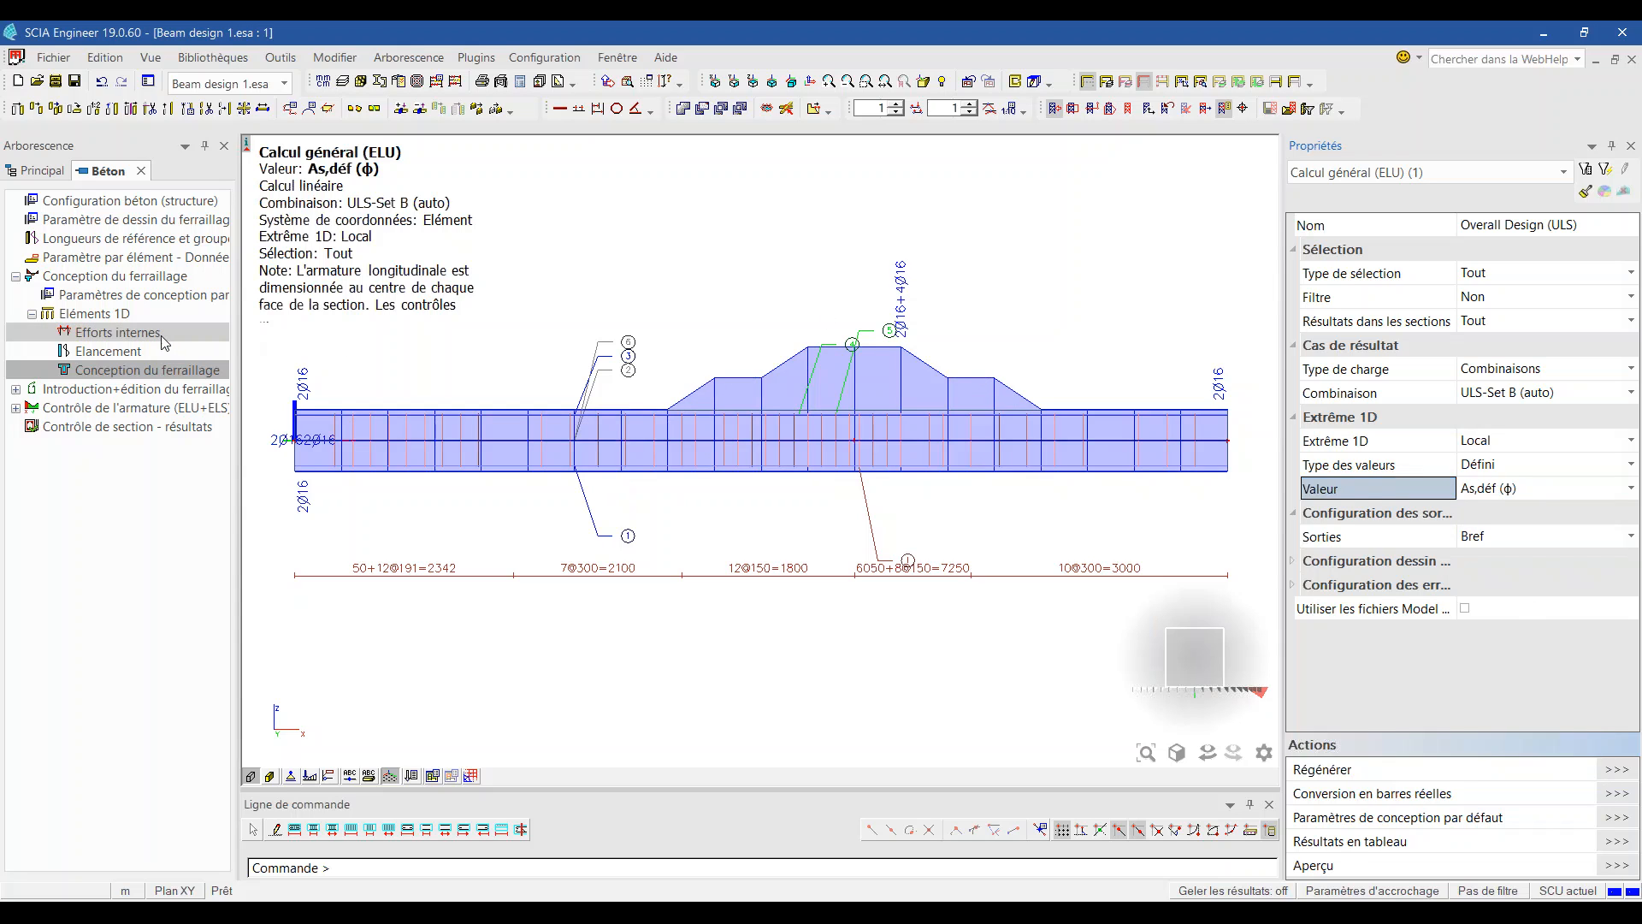
click(146, 295)
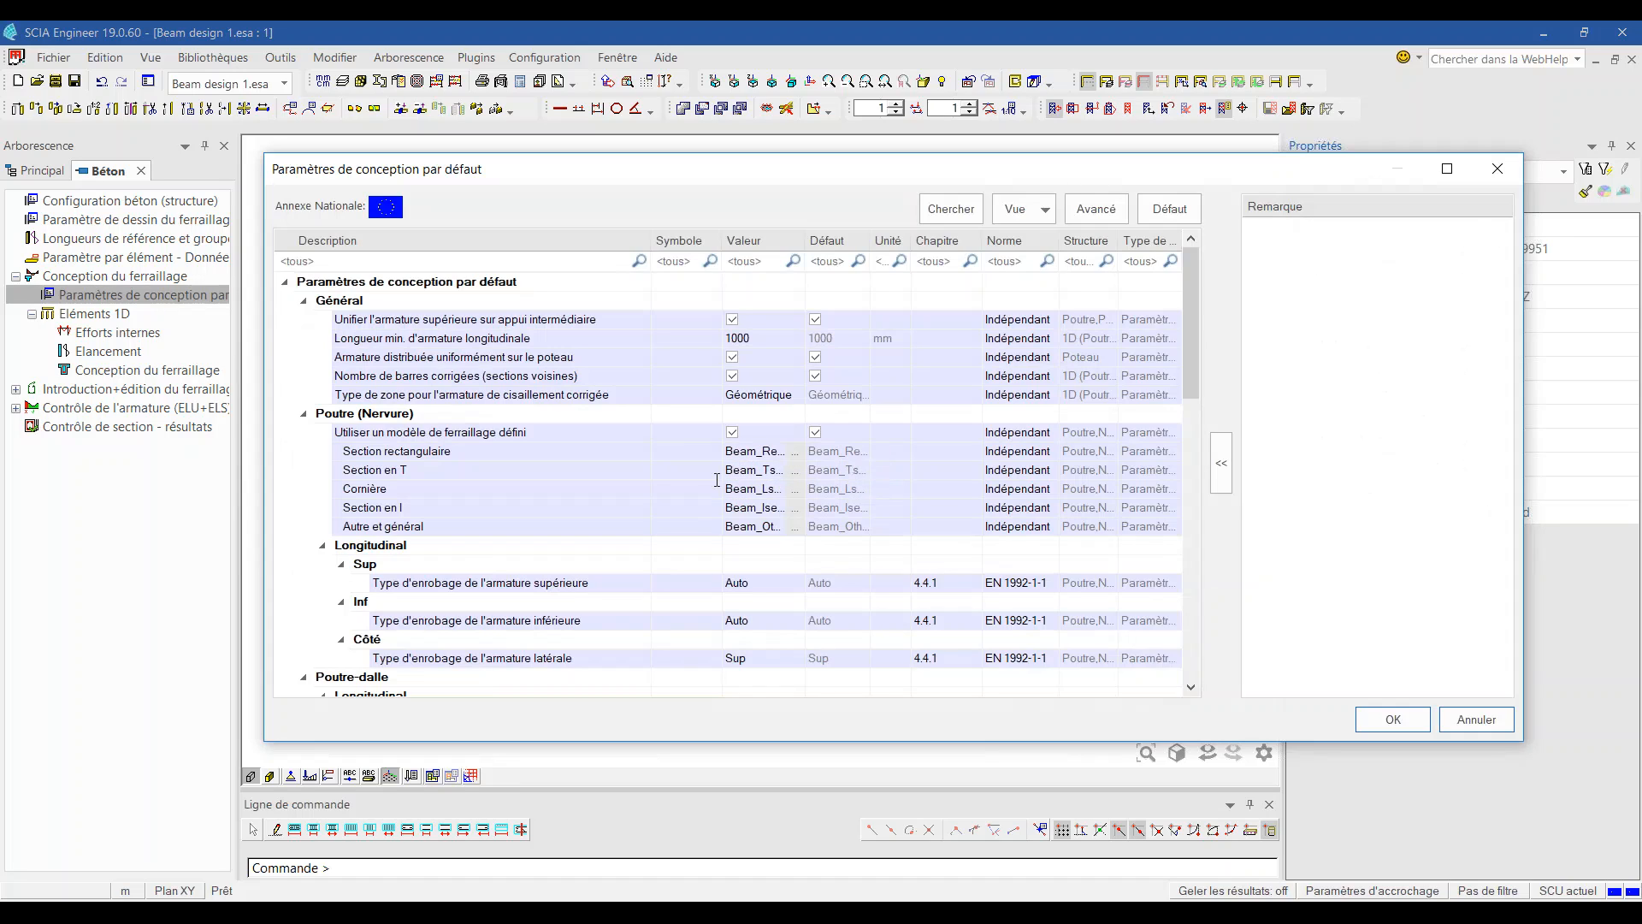
Step: Inspect the Beam_Rect_Basic_AddList_All template's columns, including the 10 mm detail diameter
click(800, 456)
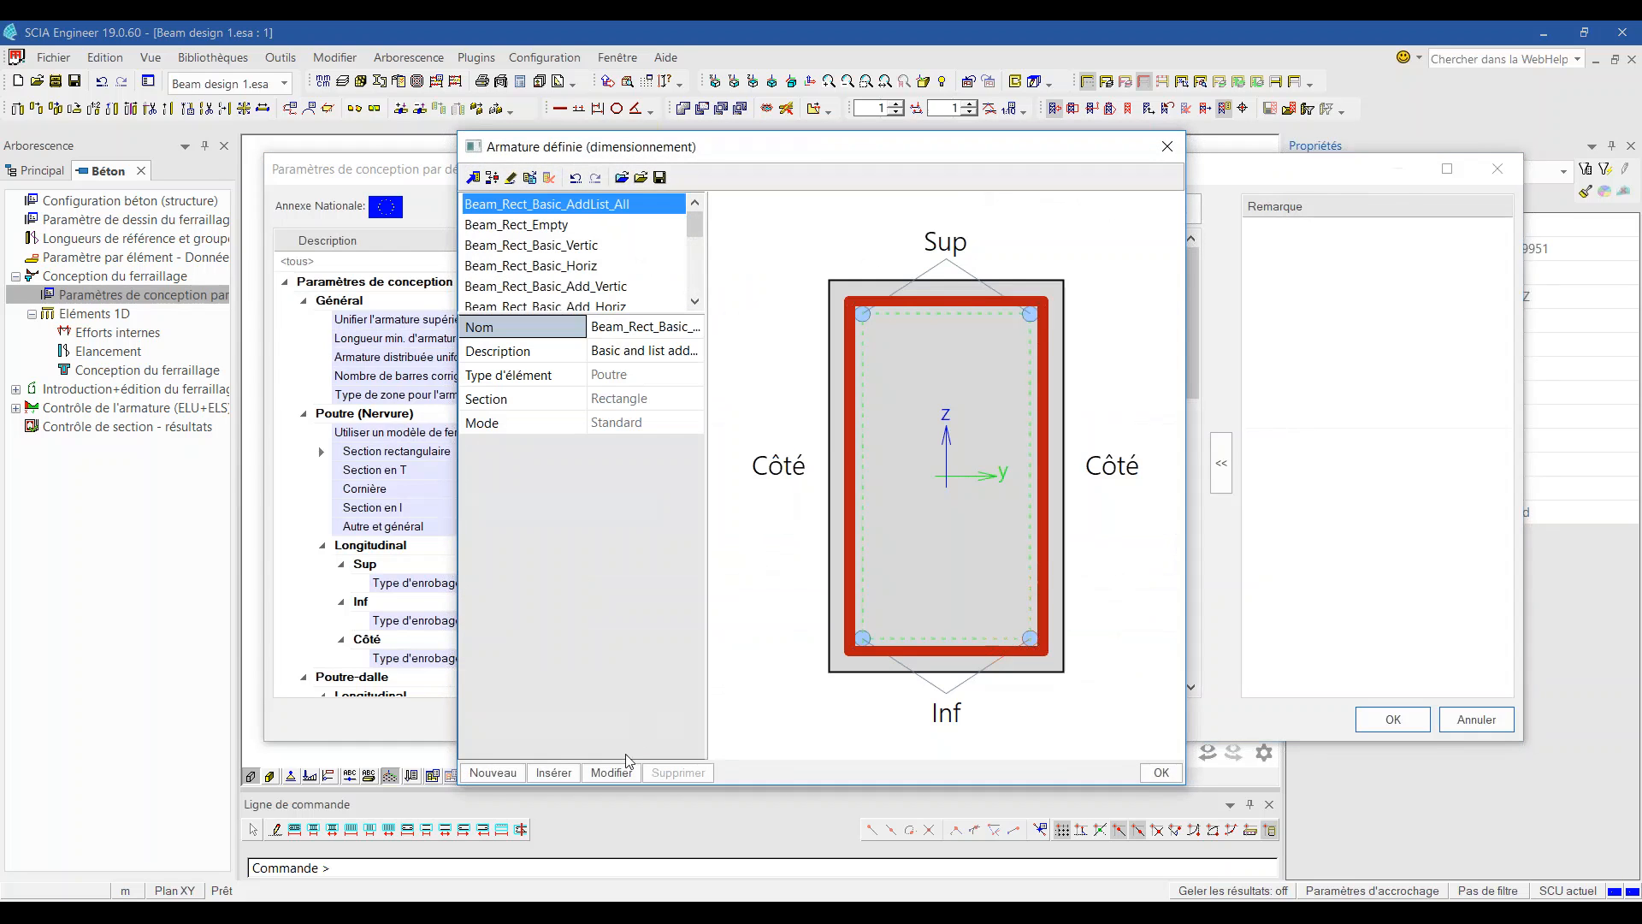
click(626, 770)
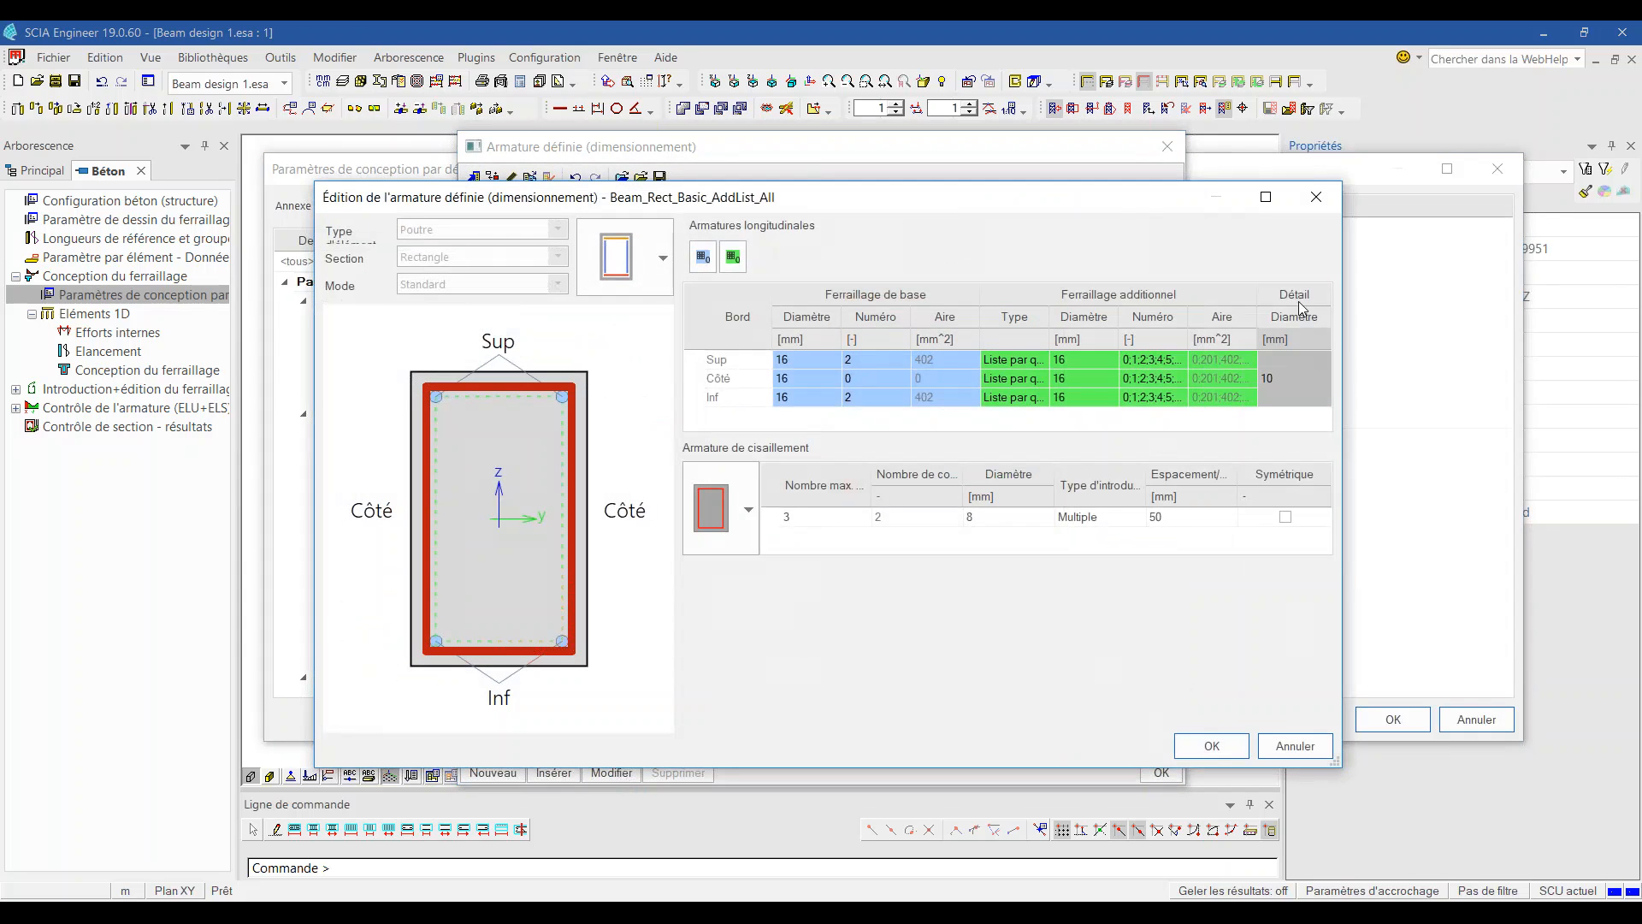
drag(1343, 362, 1434, 357)
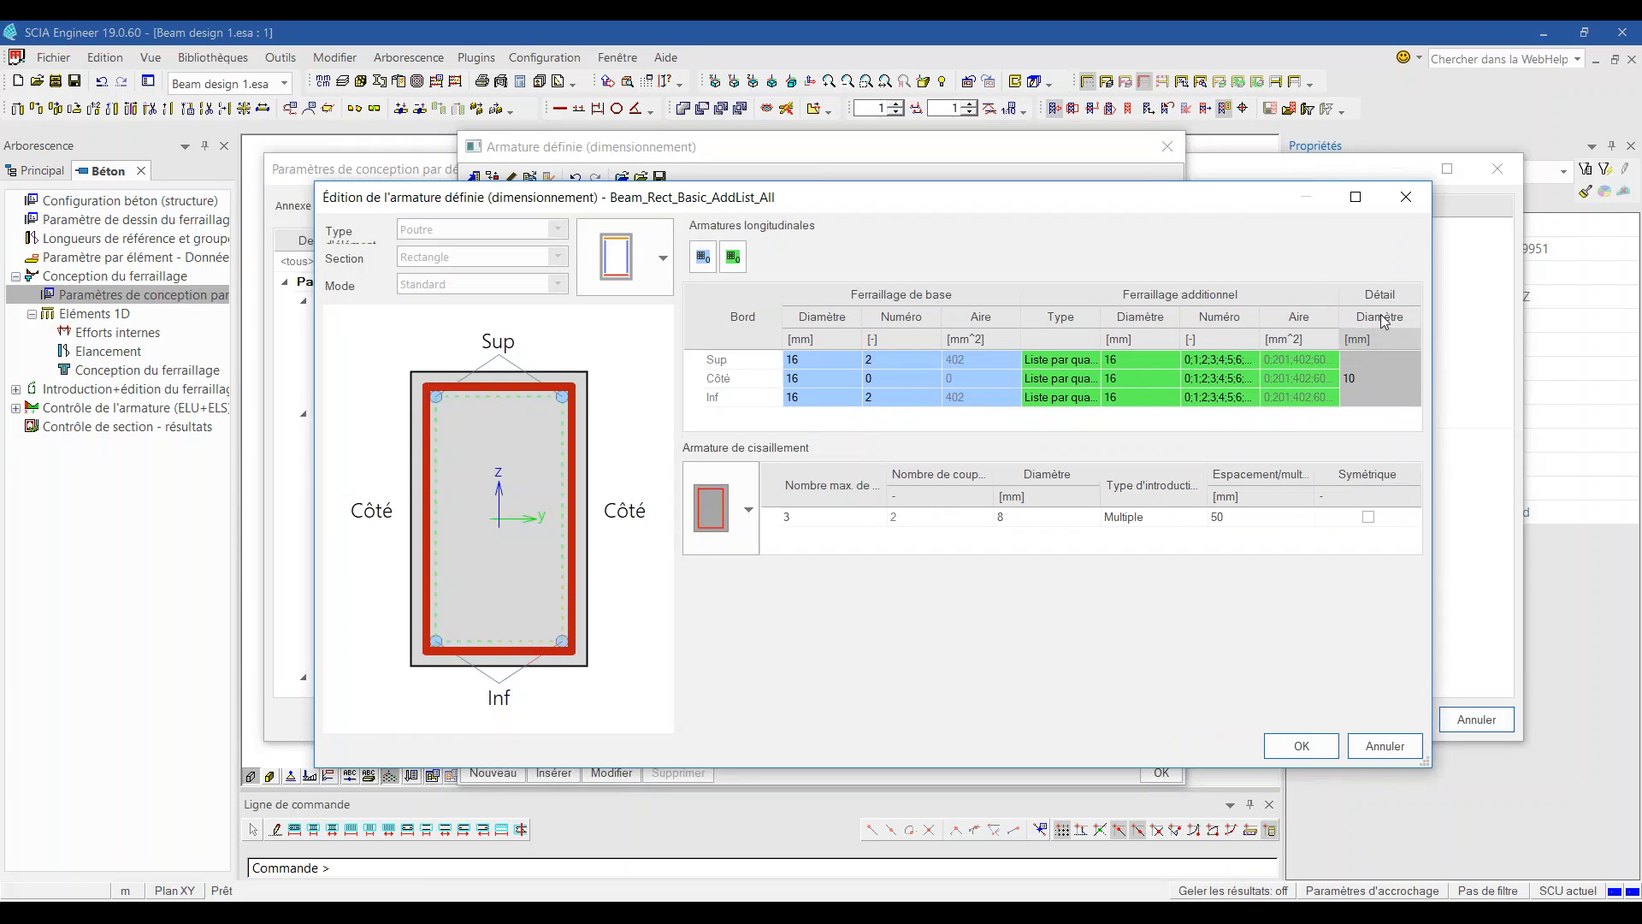
click(1368, 376)
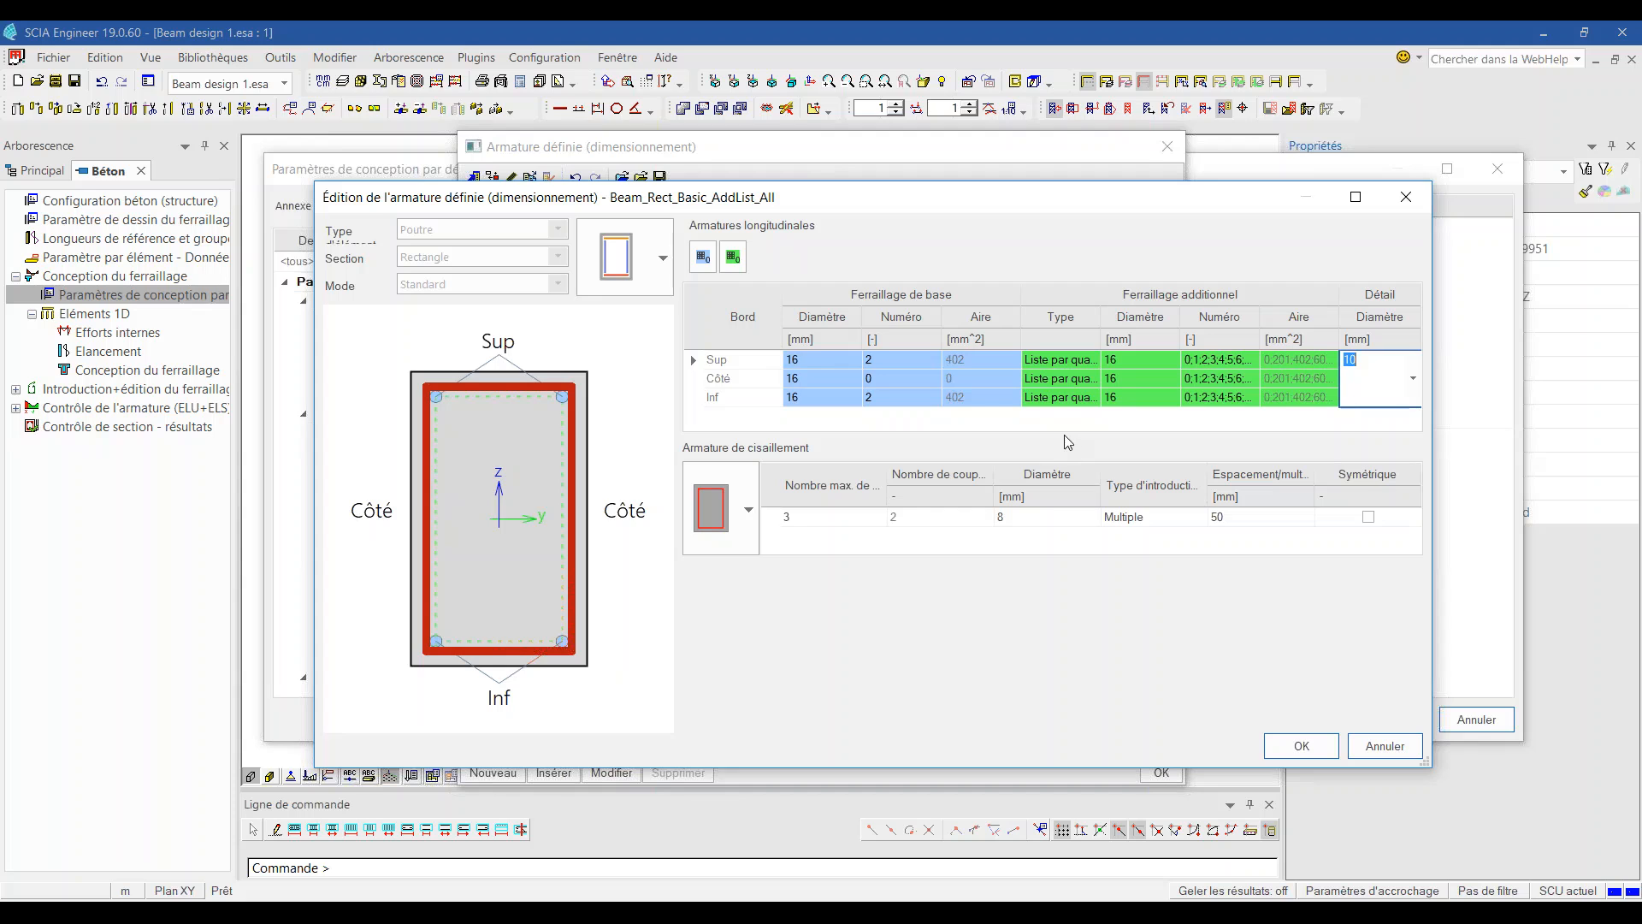
Step: Close the template editor, template list and design parameters, returning to the reinforcement design results
click(1402, 200)
click(1167, 146)
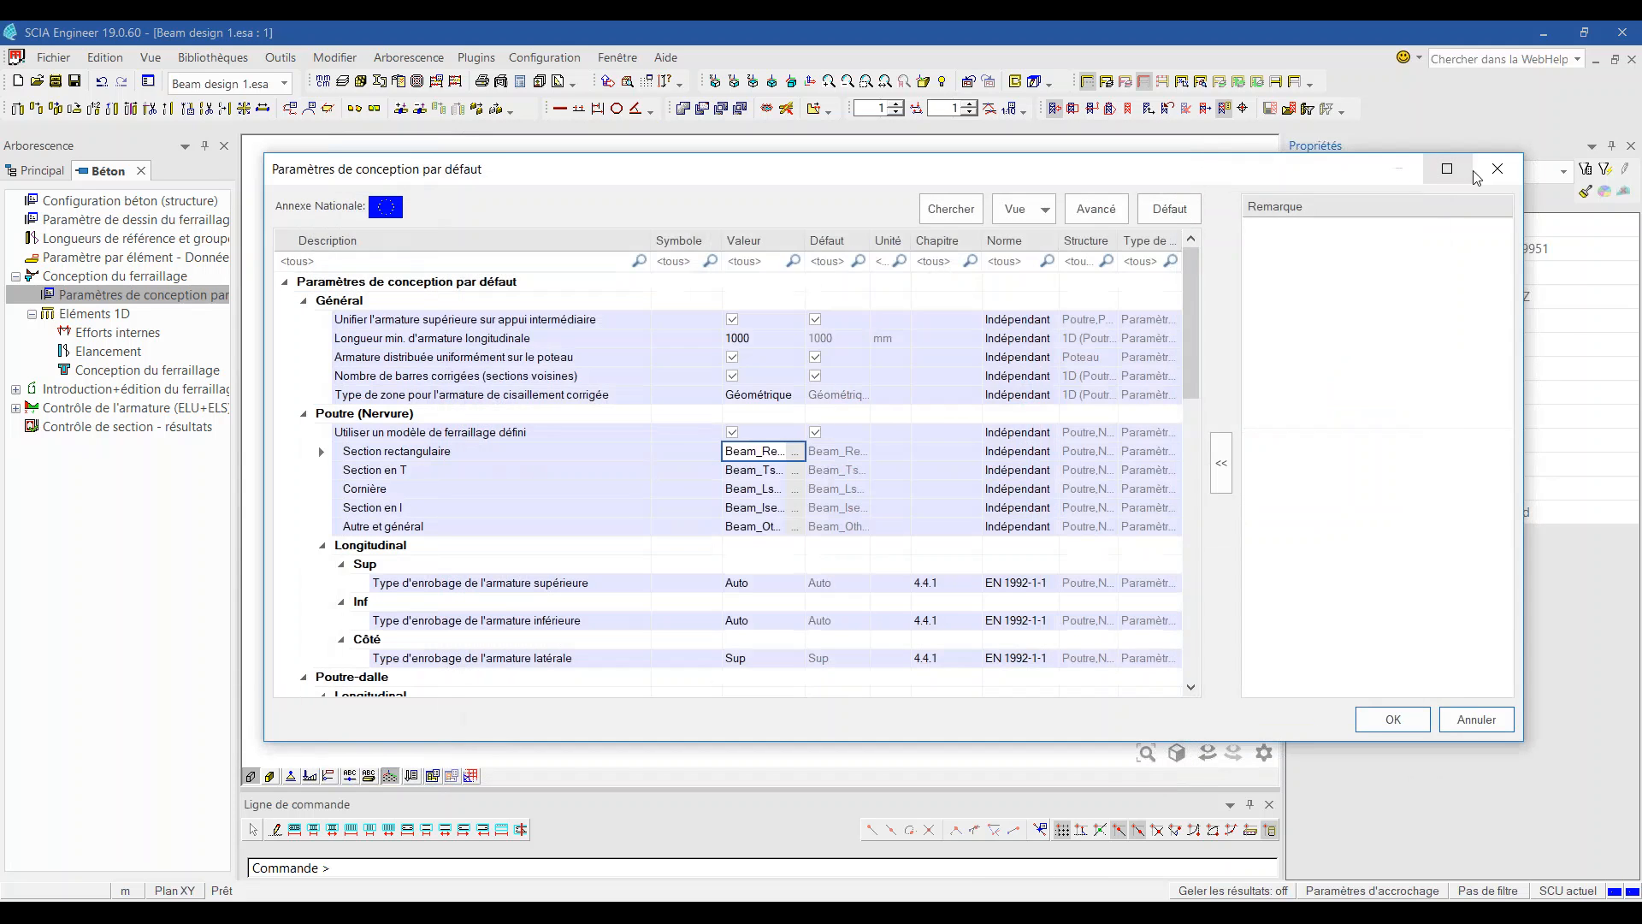
click(1464, 169)
click(195, 373)
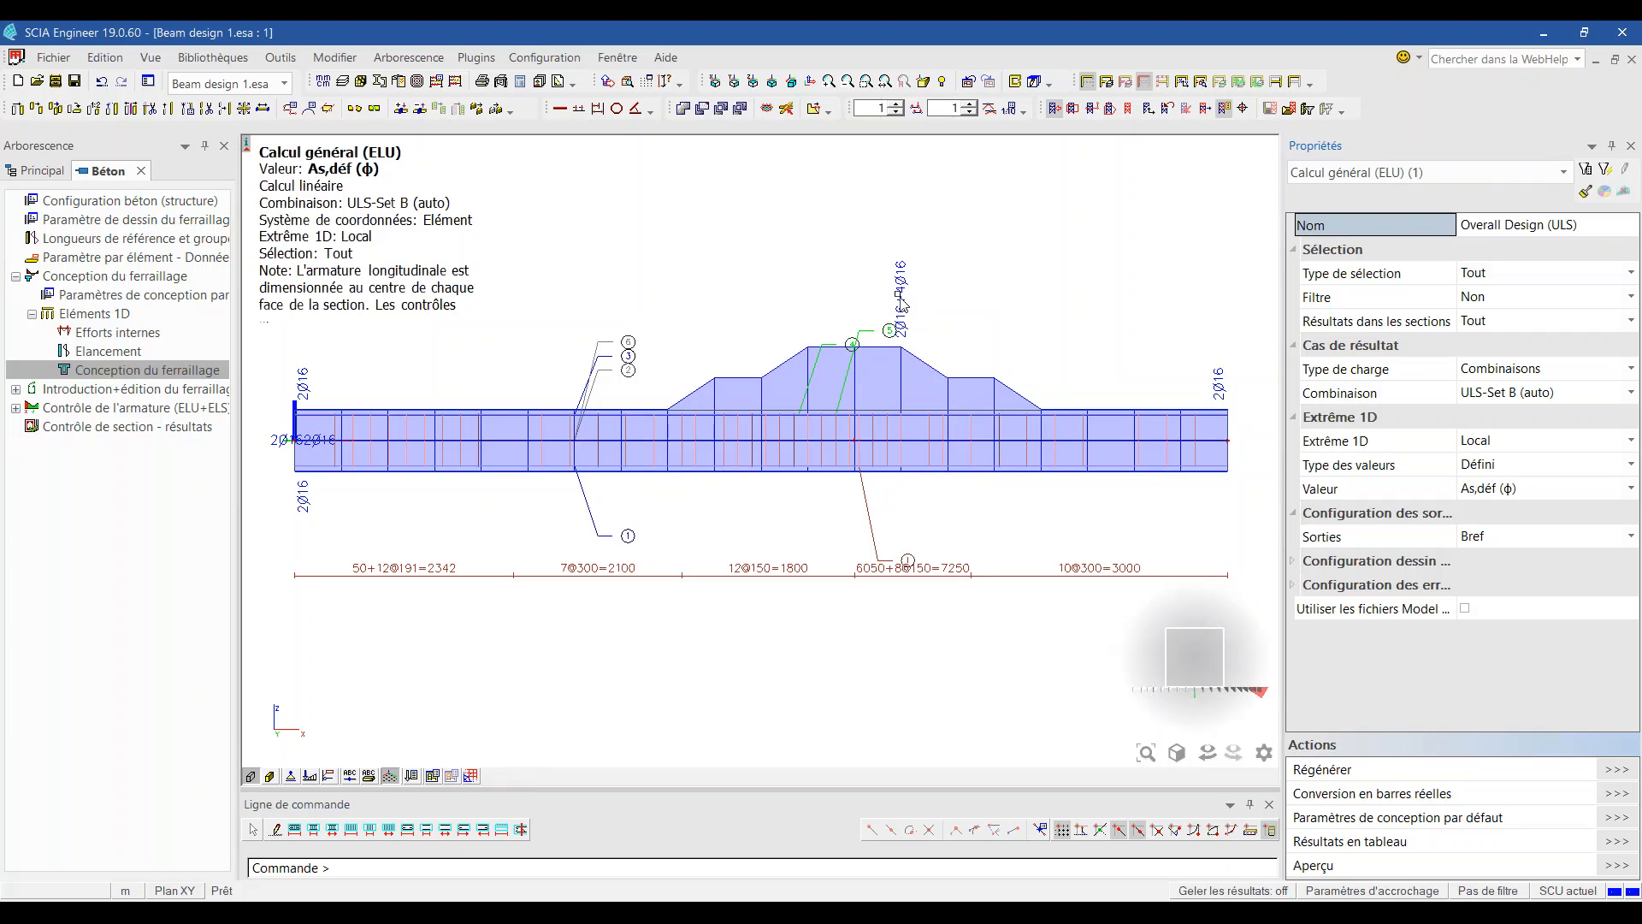
Step: Switch the beam diagram's value to UC (As,req), showing unity checks from 0.61 to 0.95
click(1502, 490)
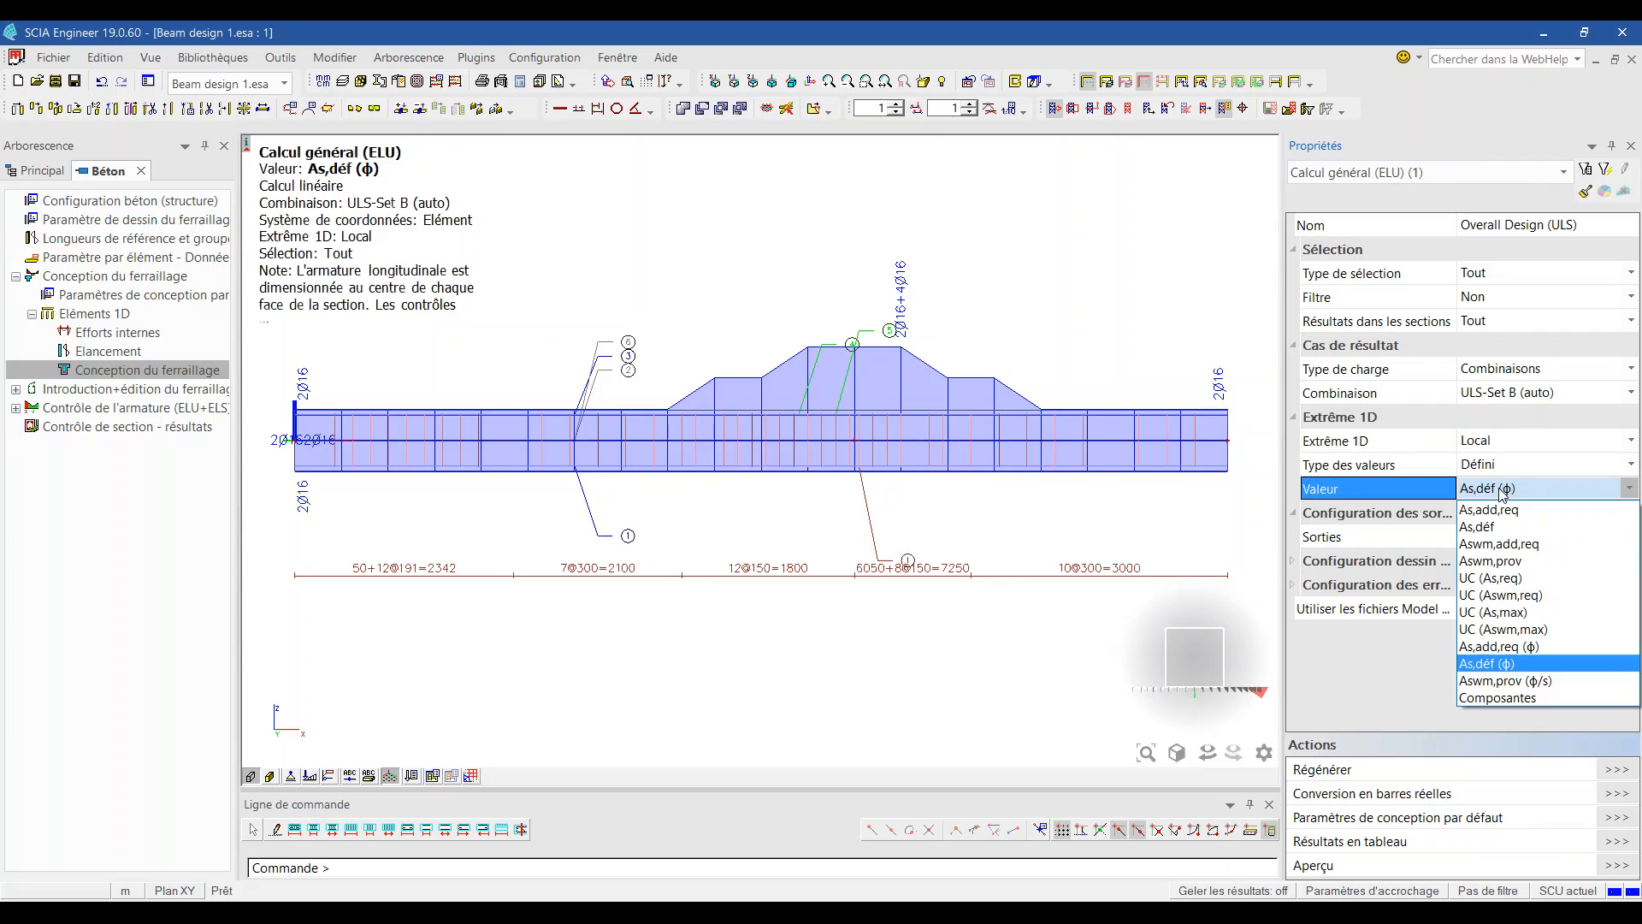
click(1515, 582)
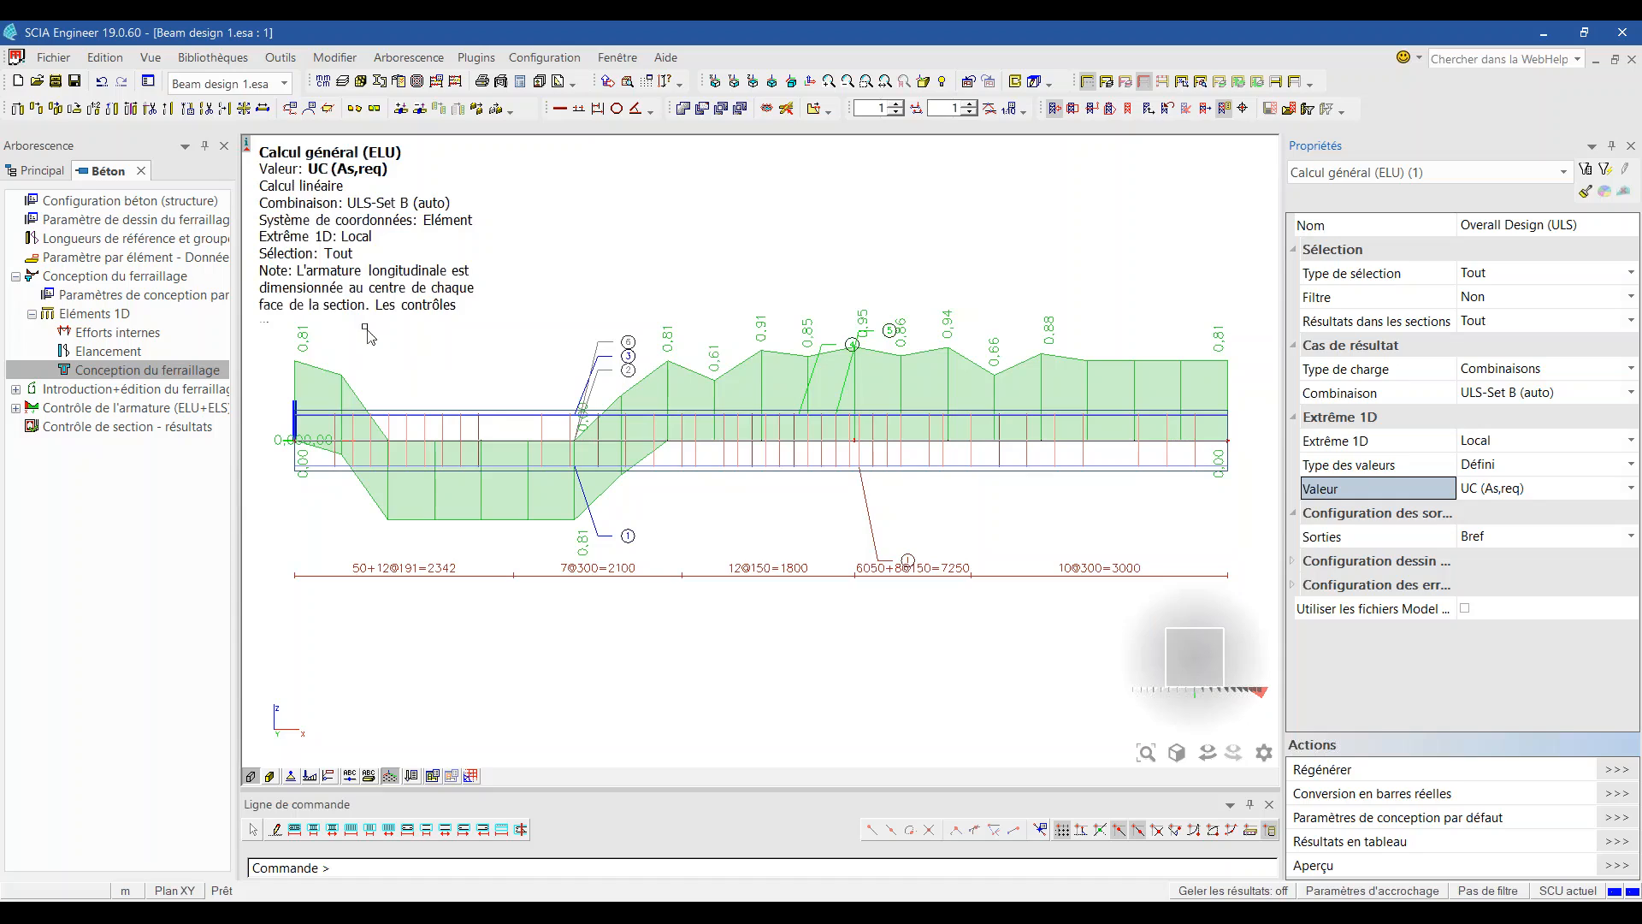
Step: Draw the ULS capacity diagram for 1D members with MEd-MRd moment interaction
click(15, 408)
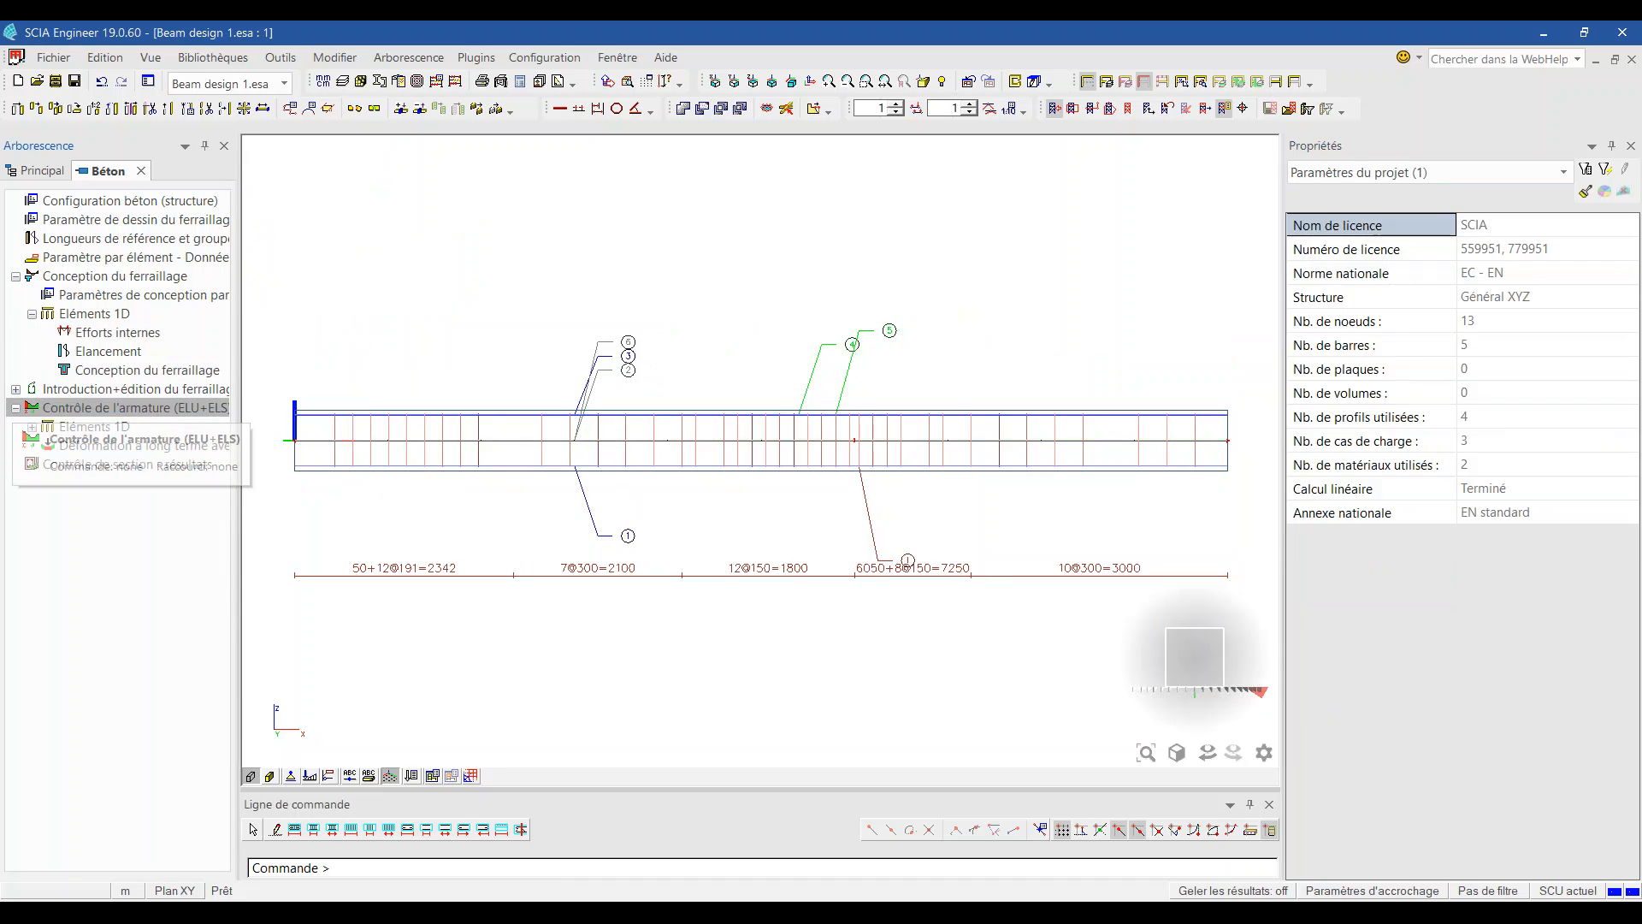
click(171, 445)
click(86, 427)
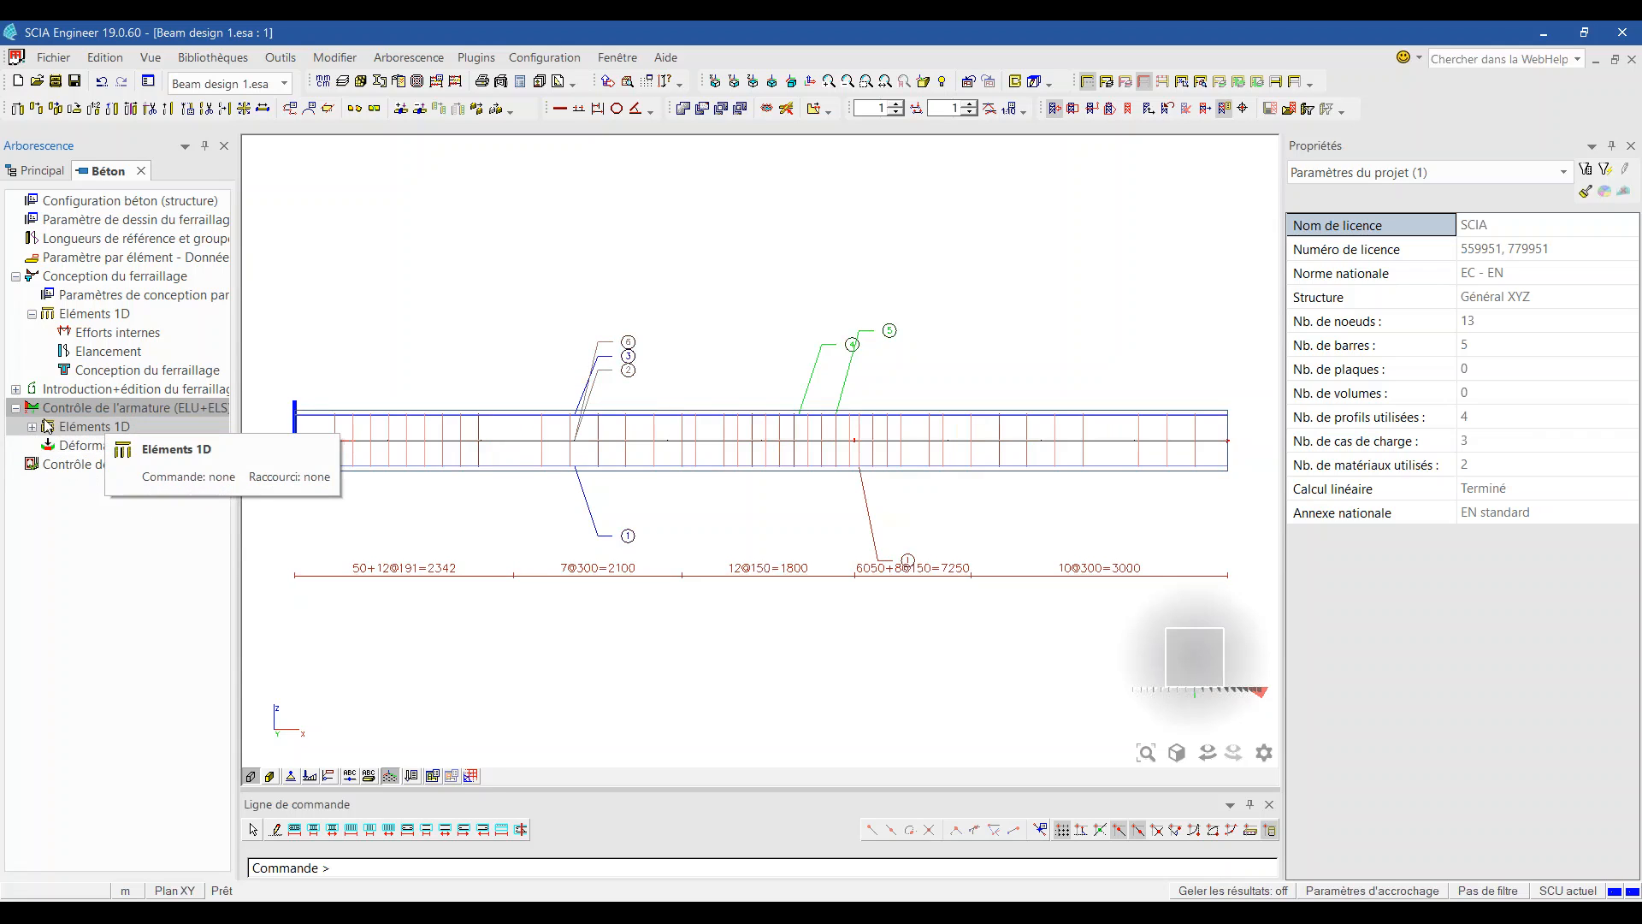
click(32, 427)
click(216, 521)
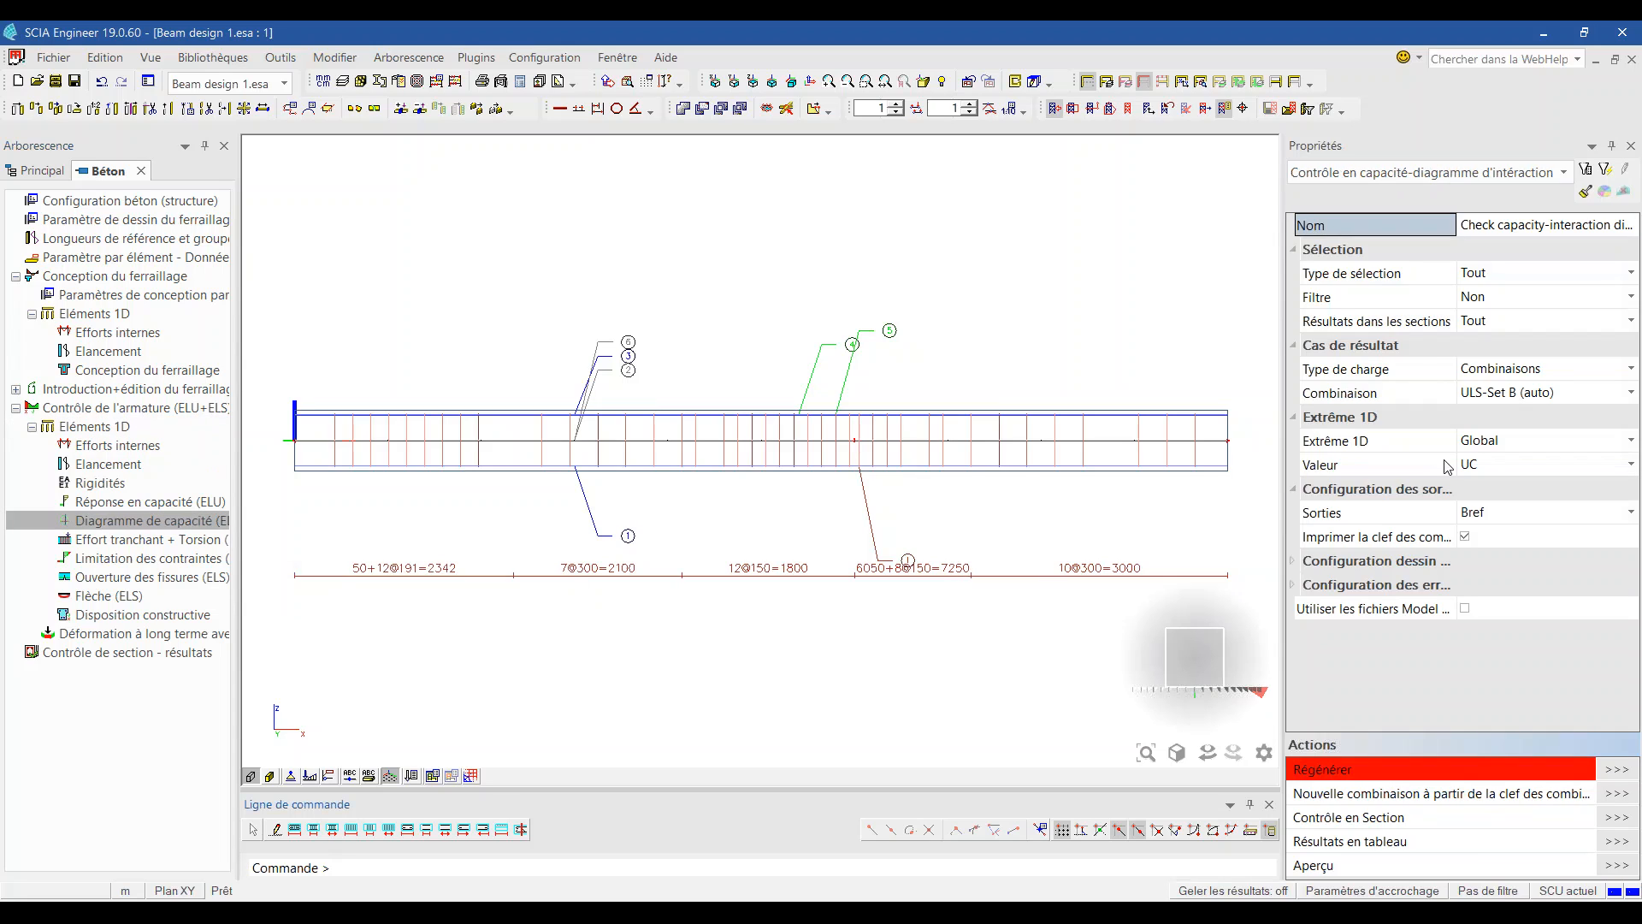
click(1485, 469)
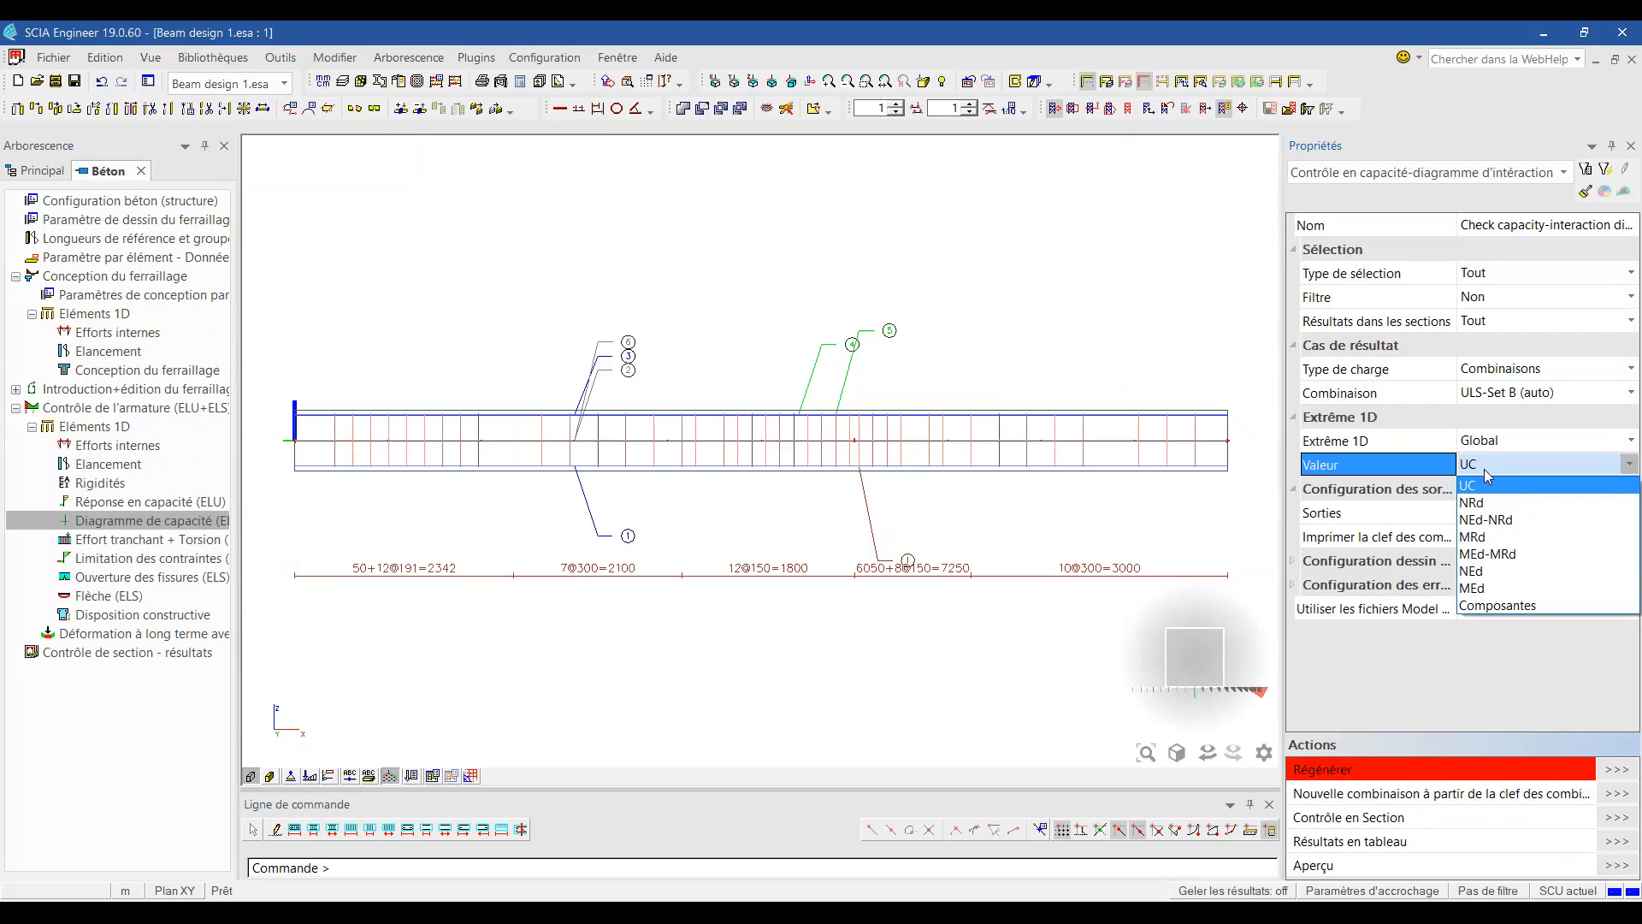
click(1499, 562)
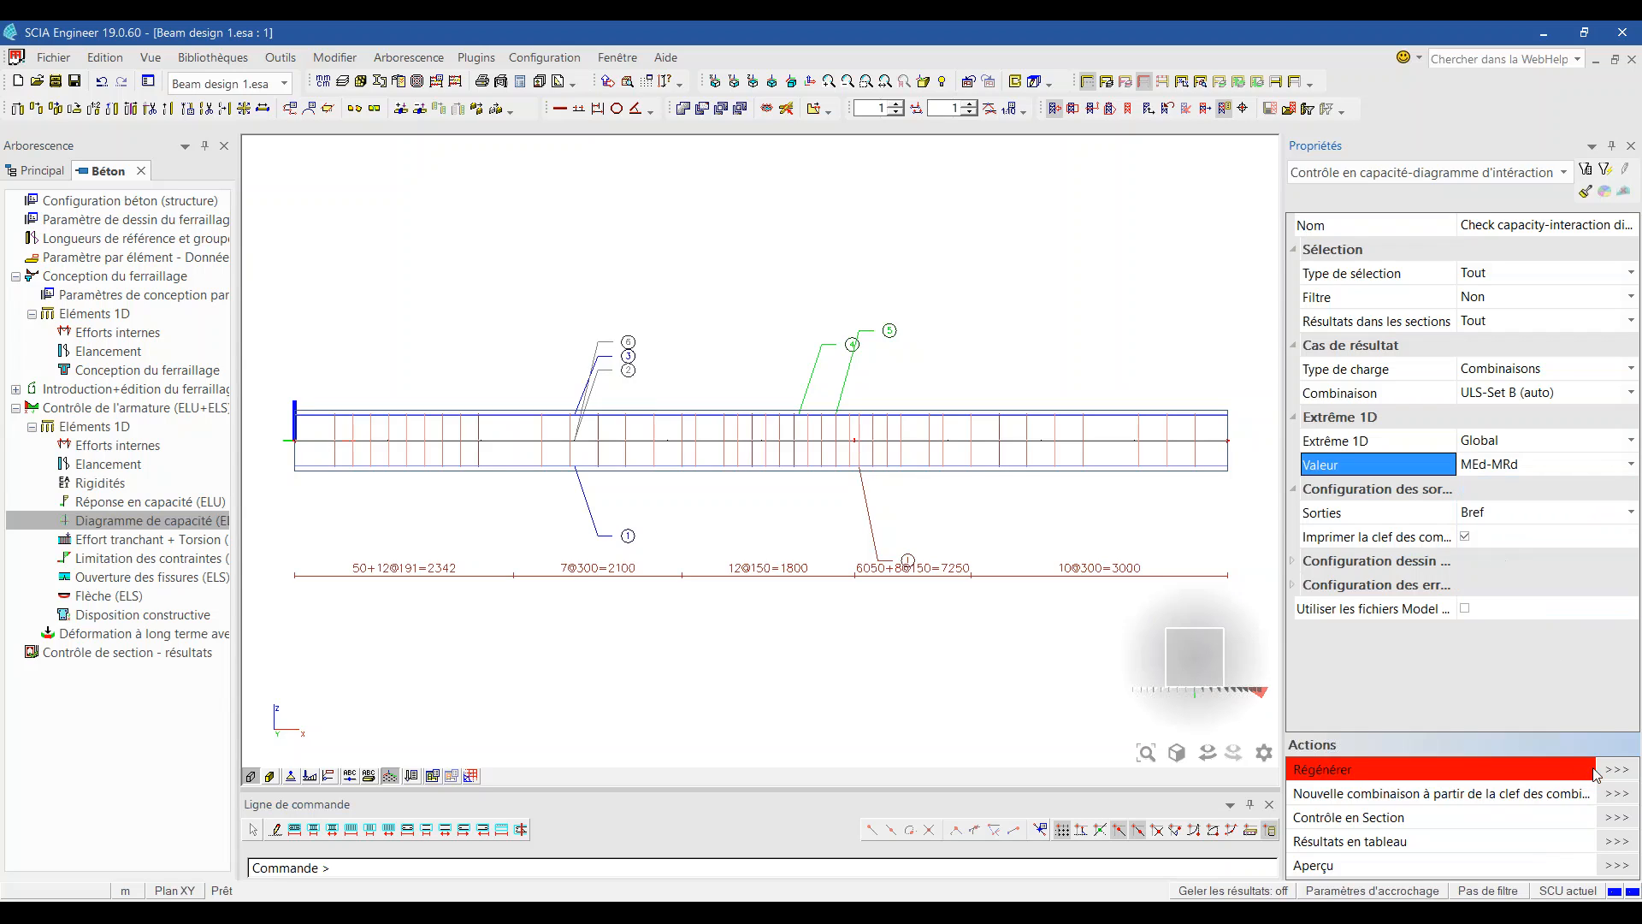
click(1616, 769)
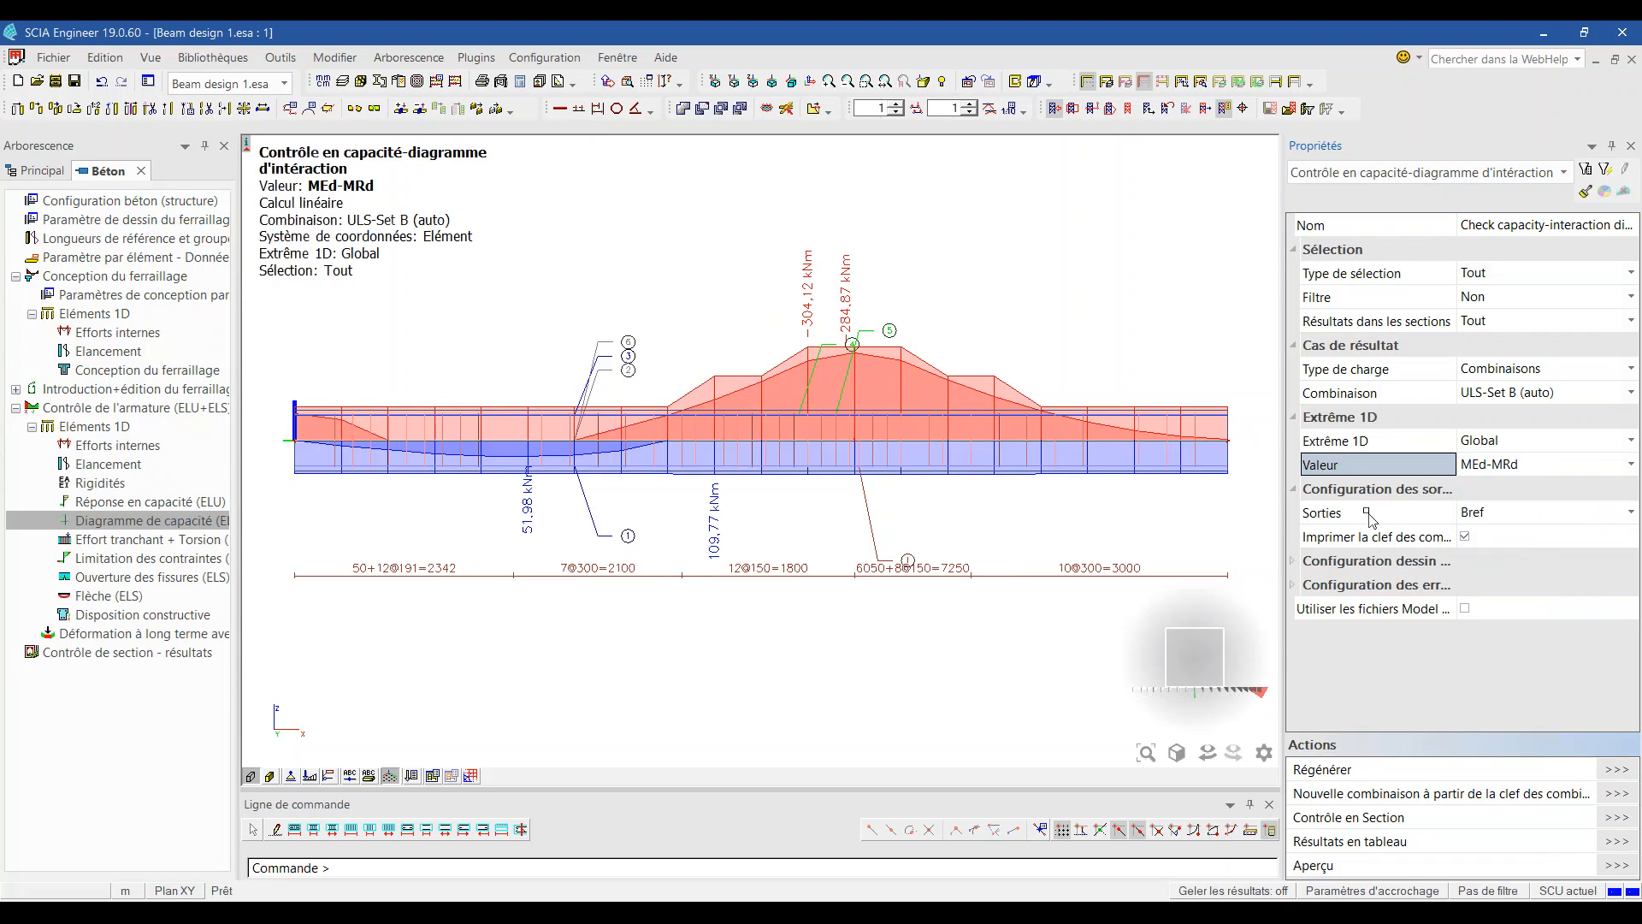
Step: Zoom over the capacity diagram, then bring the PowerPoint slide show back to full screen
scroll(857, 368, up, 2)
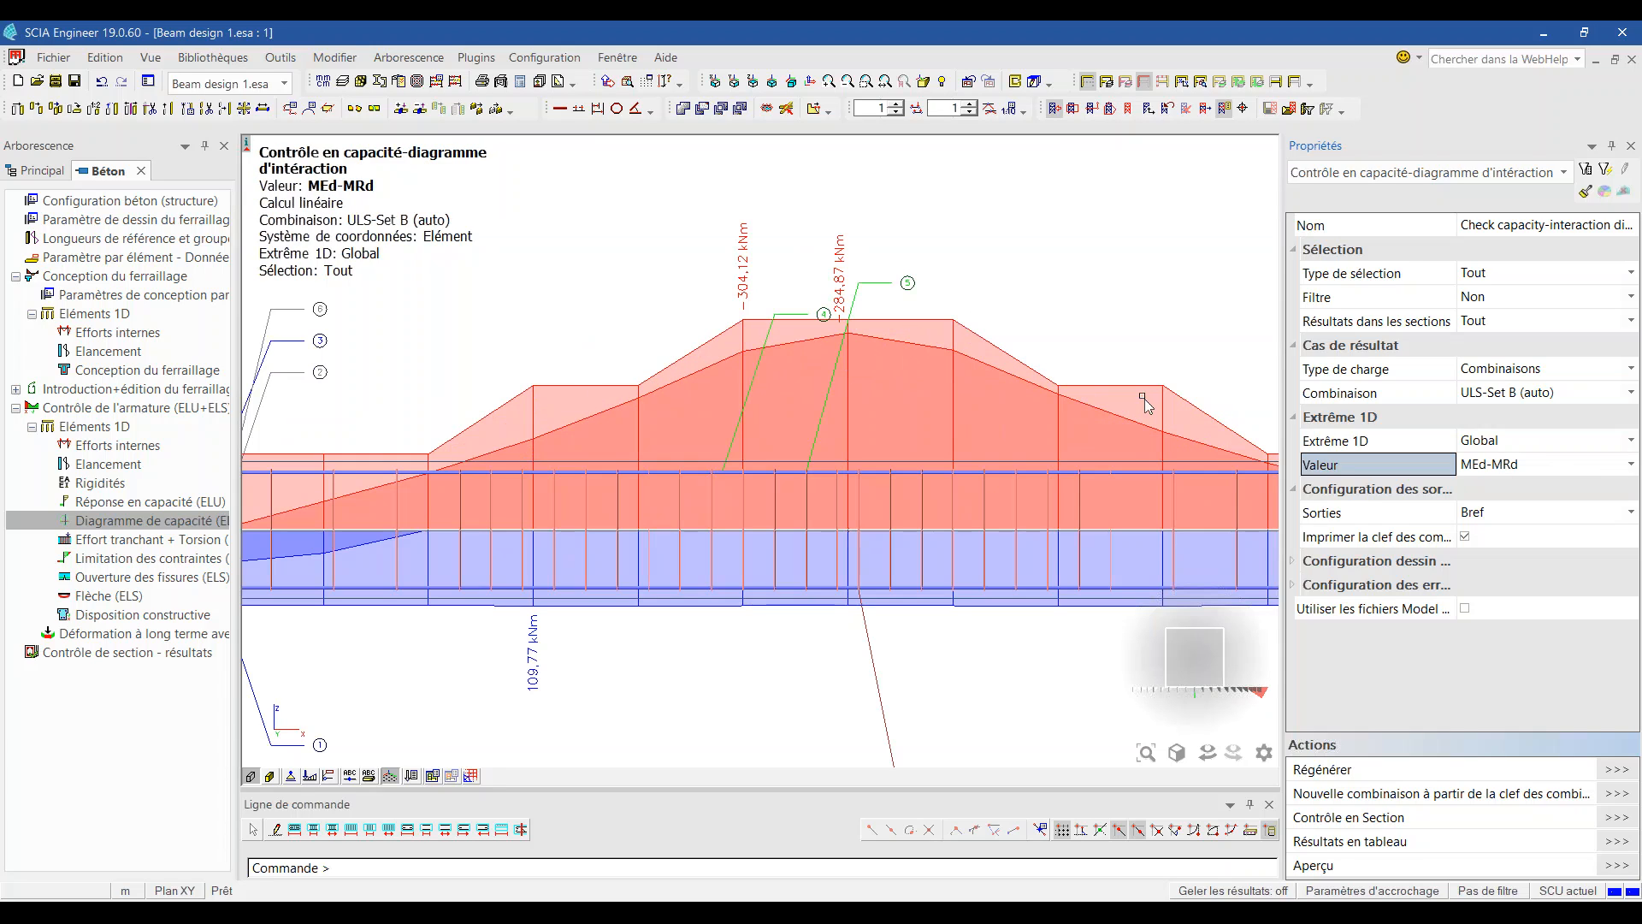
scroll(712, 313, down, 2)
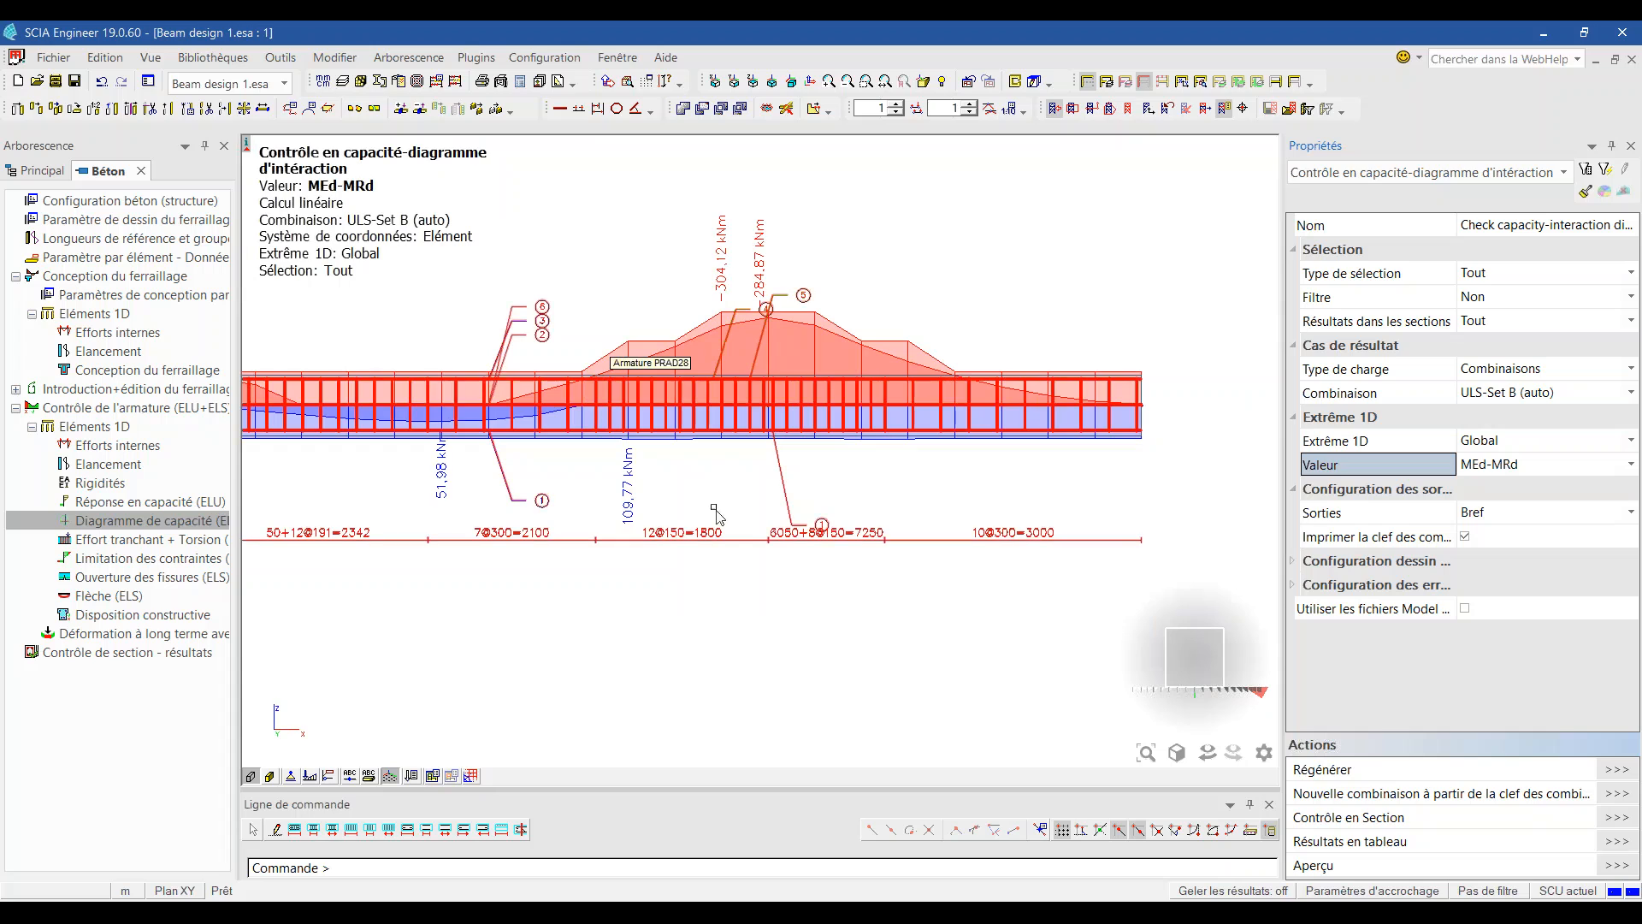
scroll(588, 419, down, 1)
scroll(588, 419, up, 2)
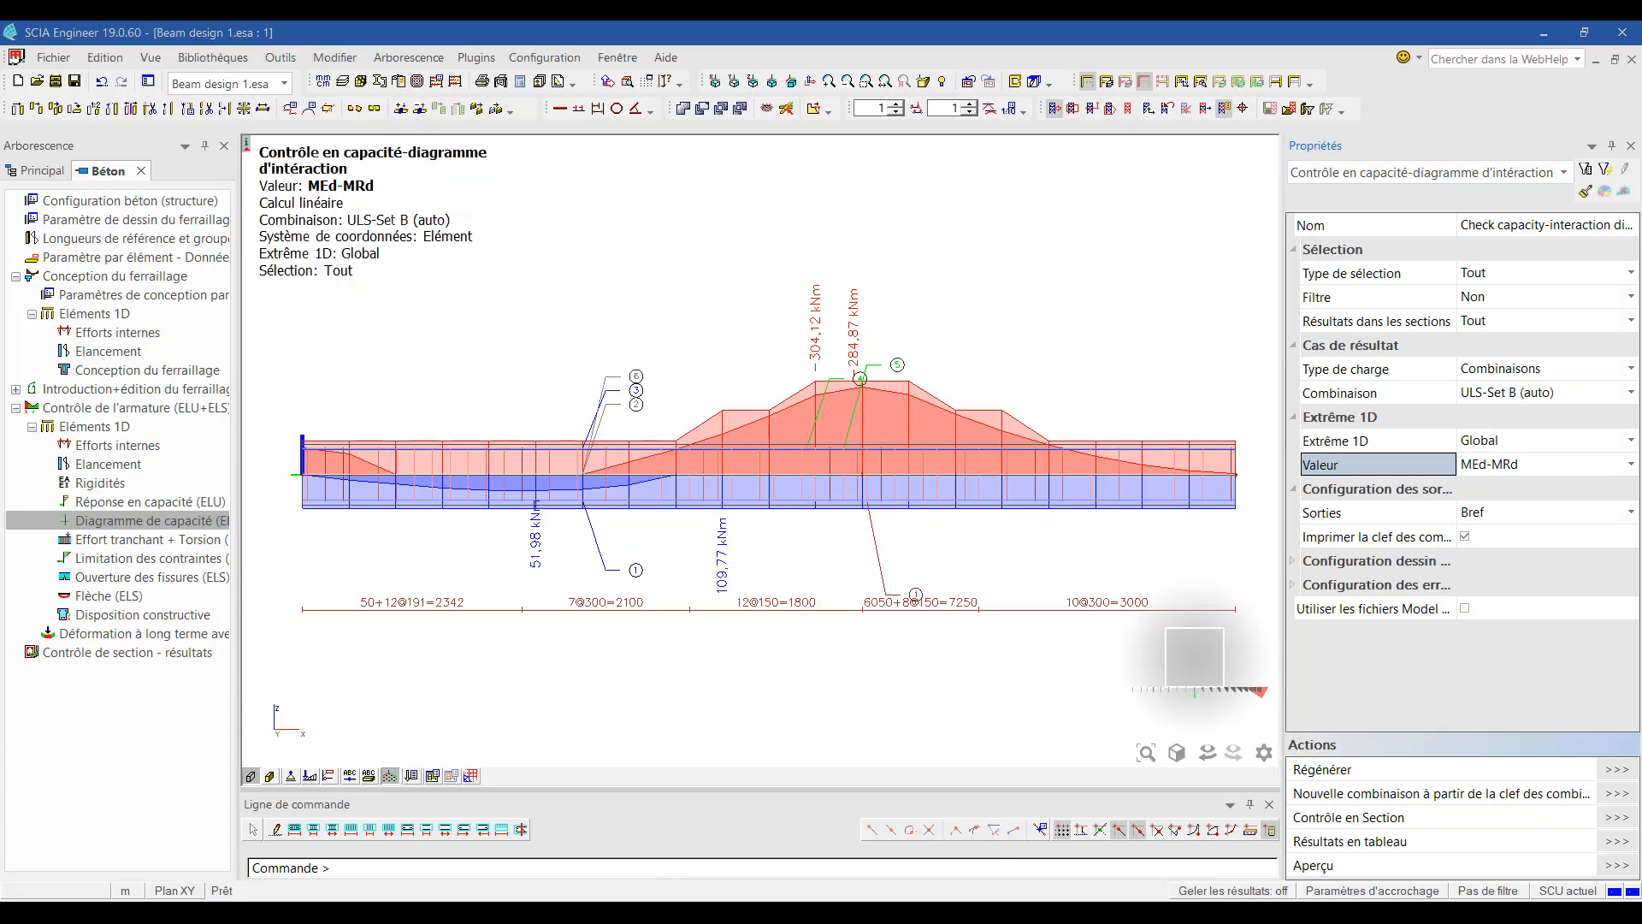
mouse_move(676, 912)
mouse_move(668, 859)
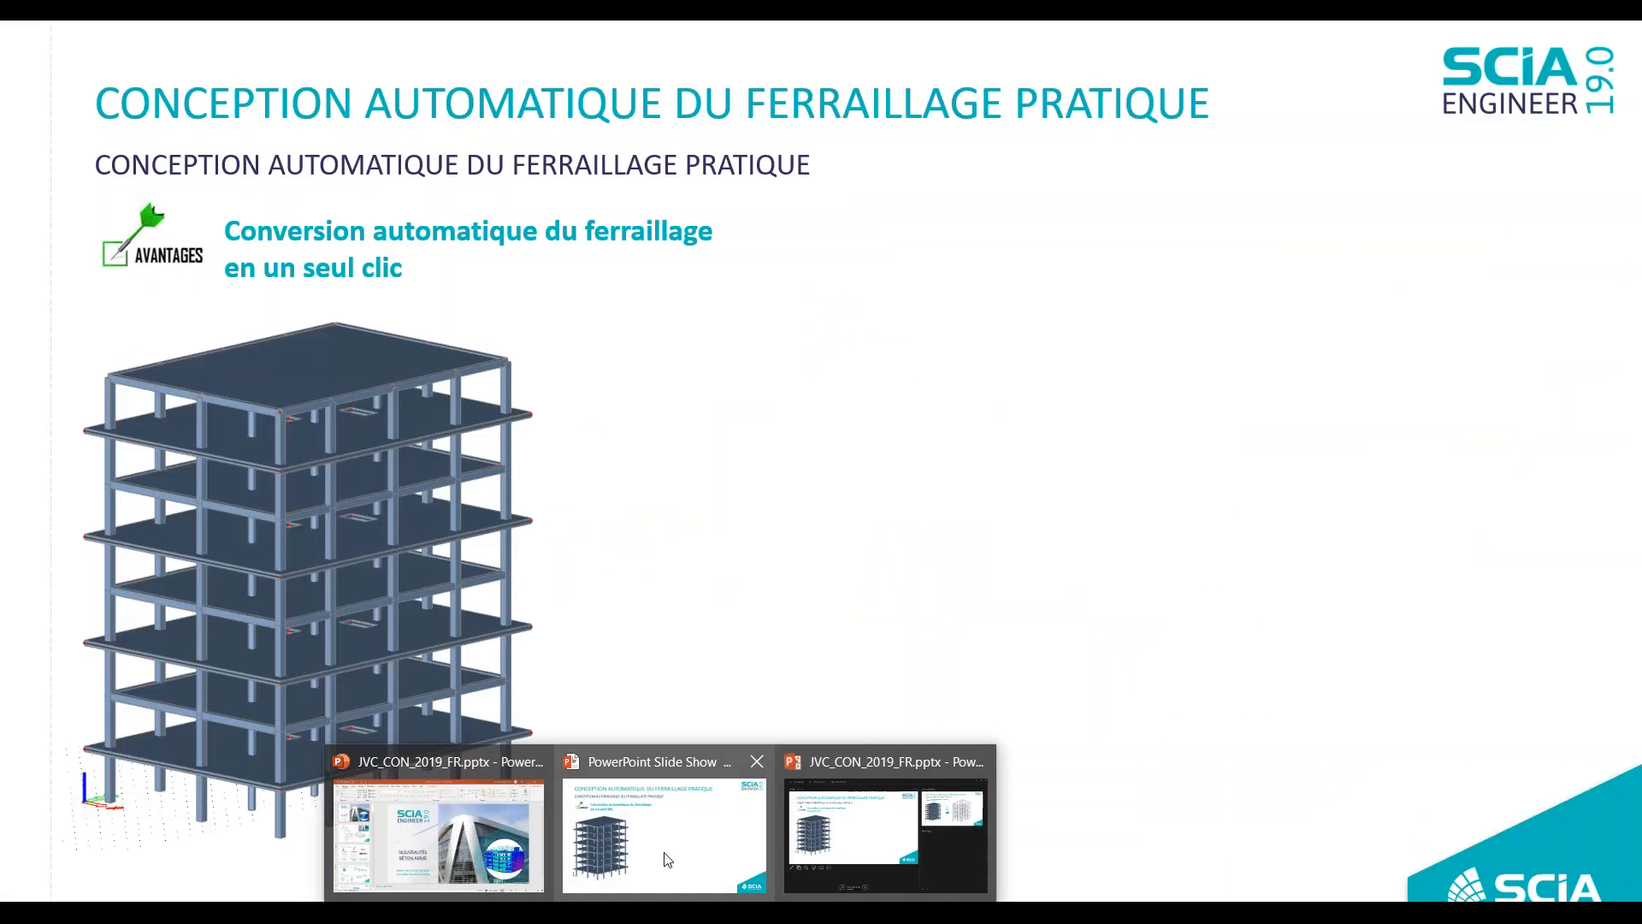
click(668, 859)
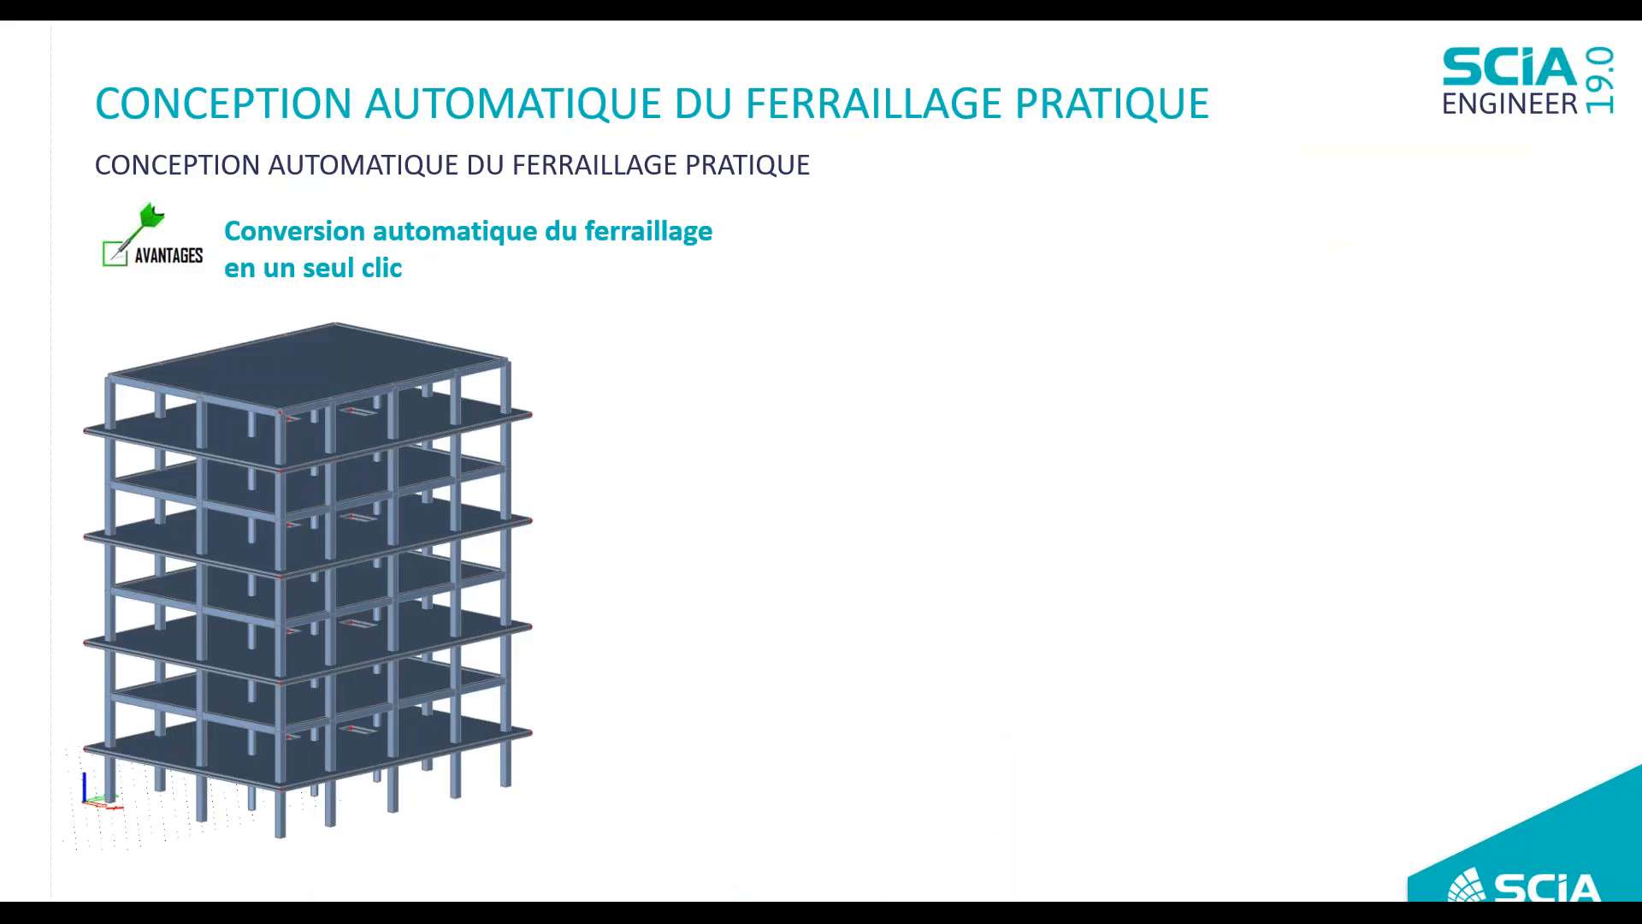
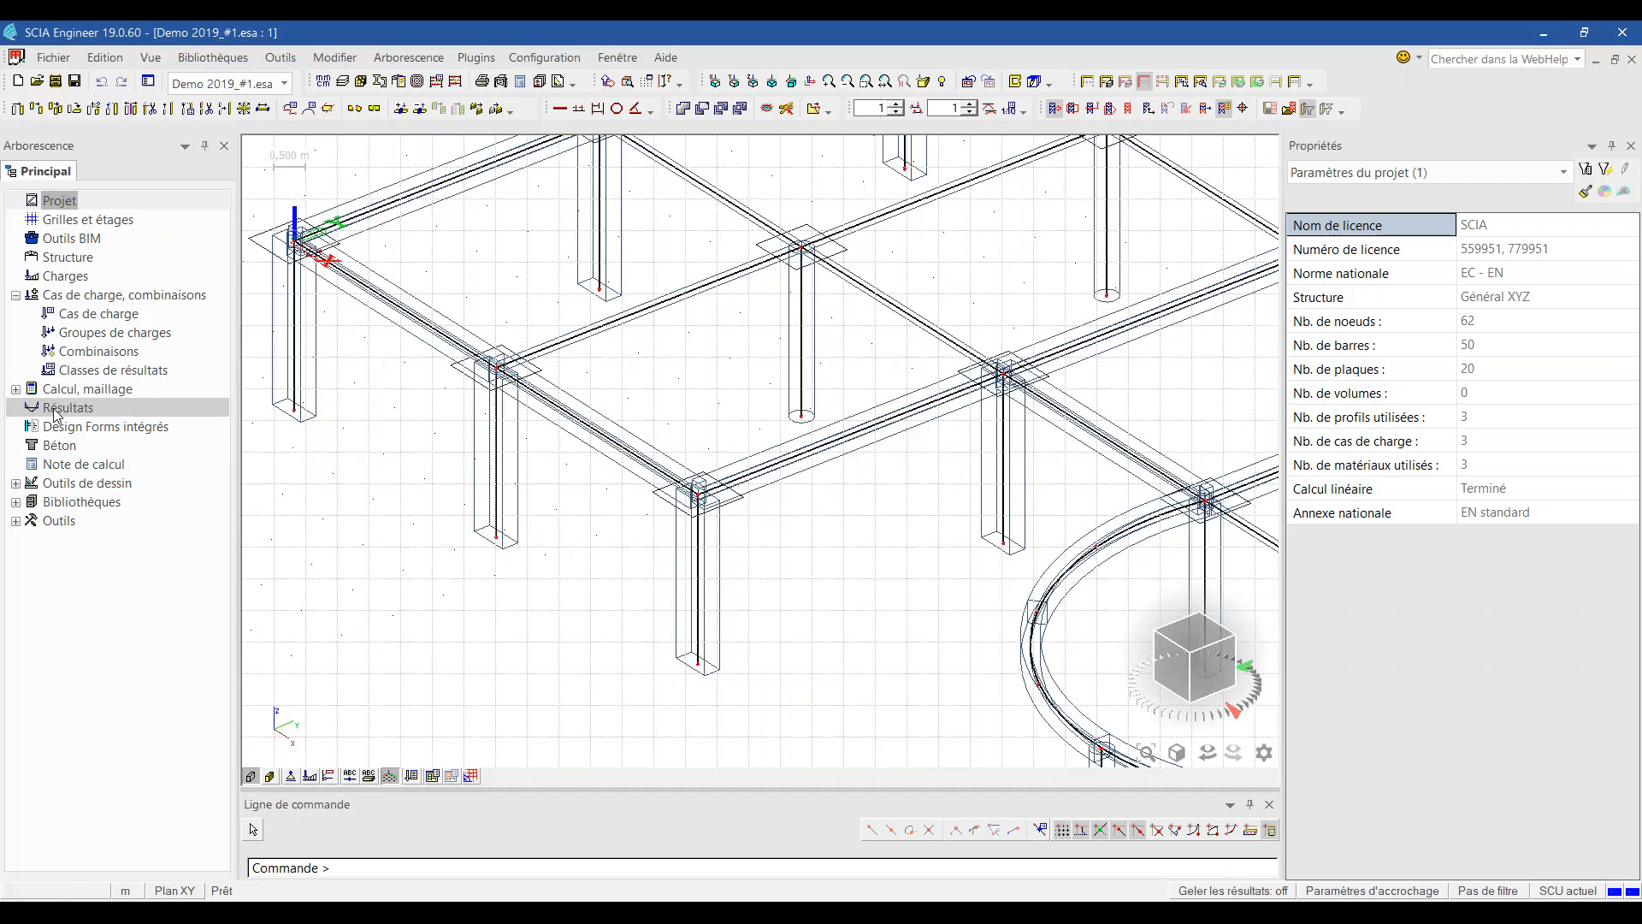
Step: Open the 1D-member reinforcement design tool from the concrete design tree
click(74, 452)
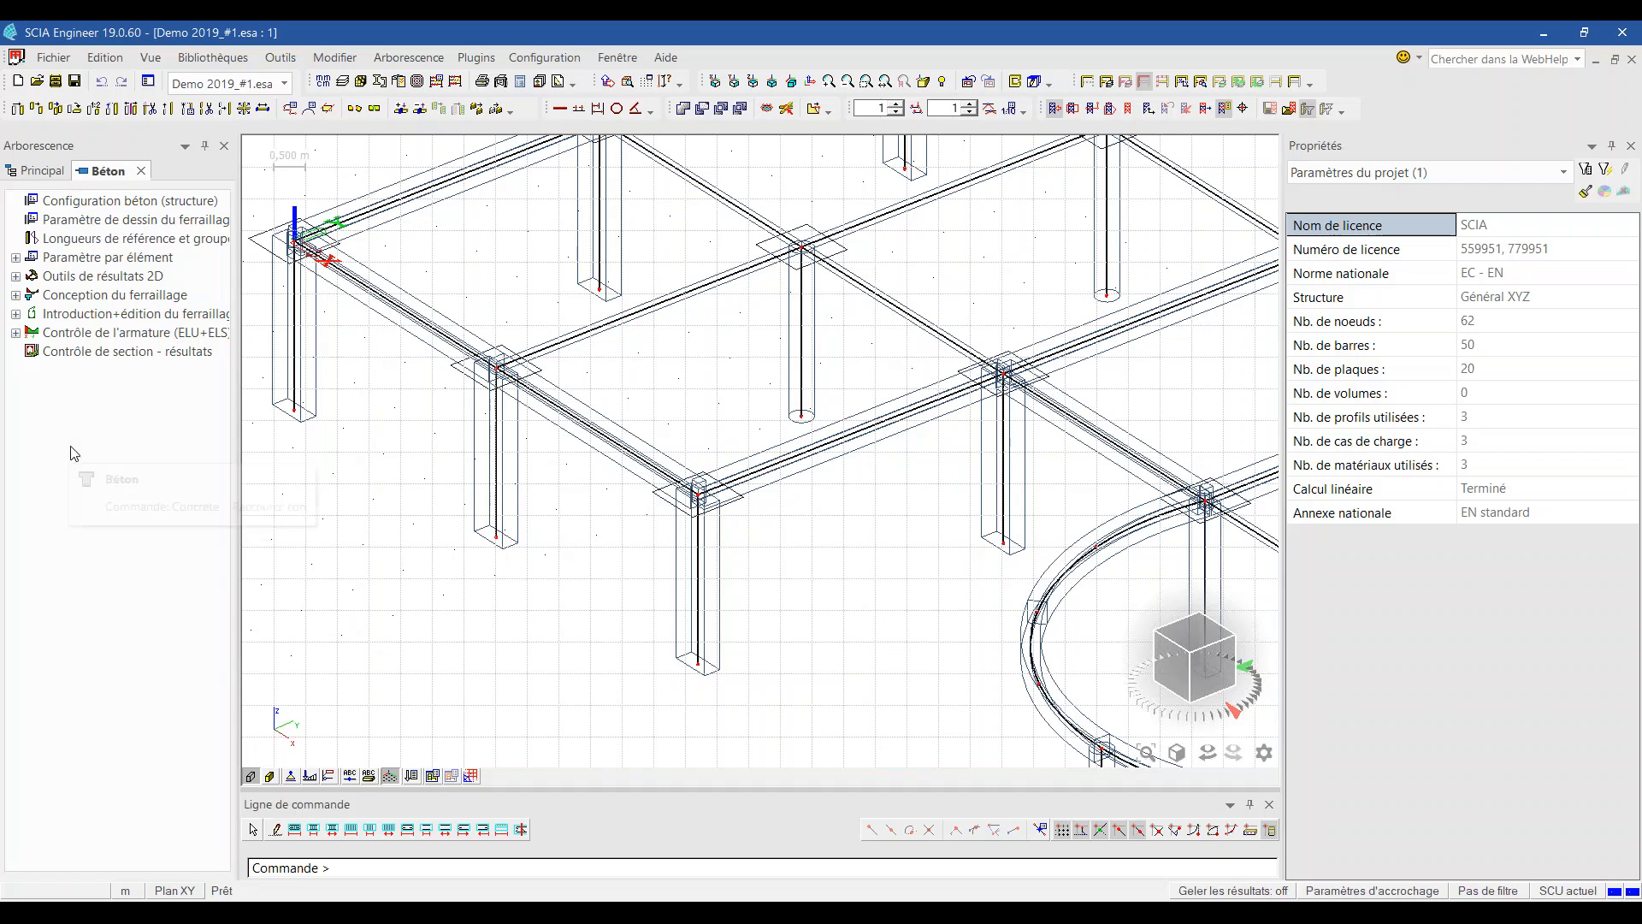
click(15, 276)
click(16, 332)
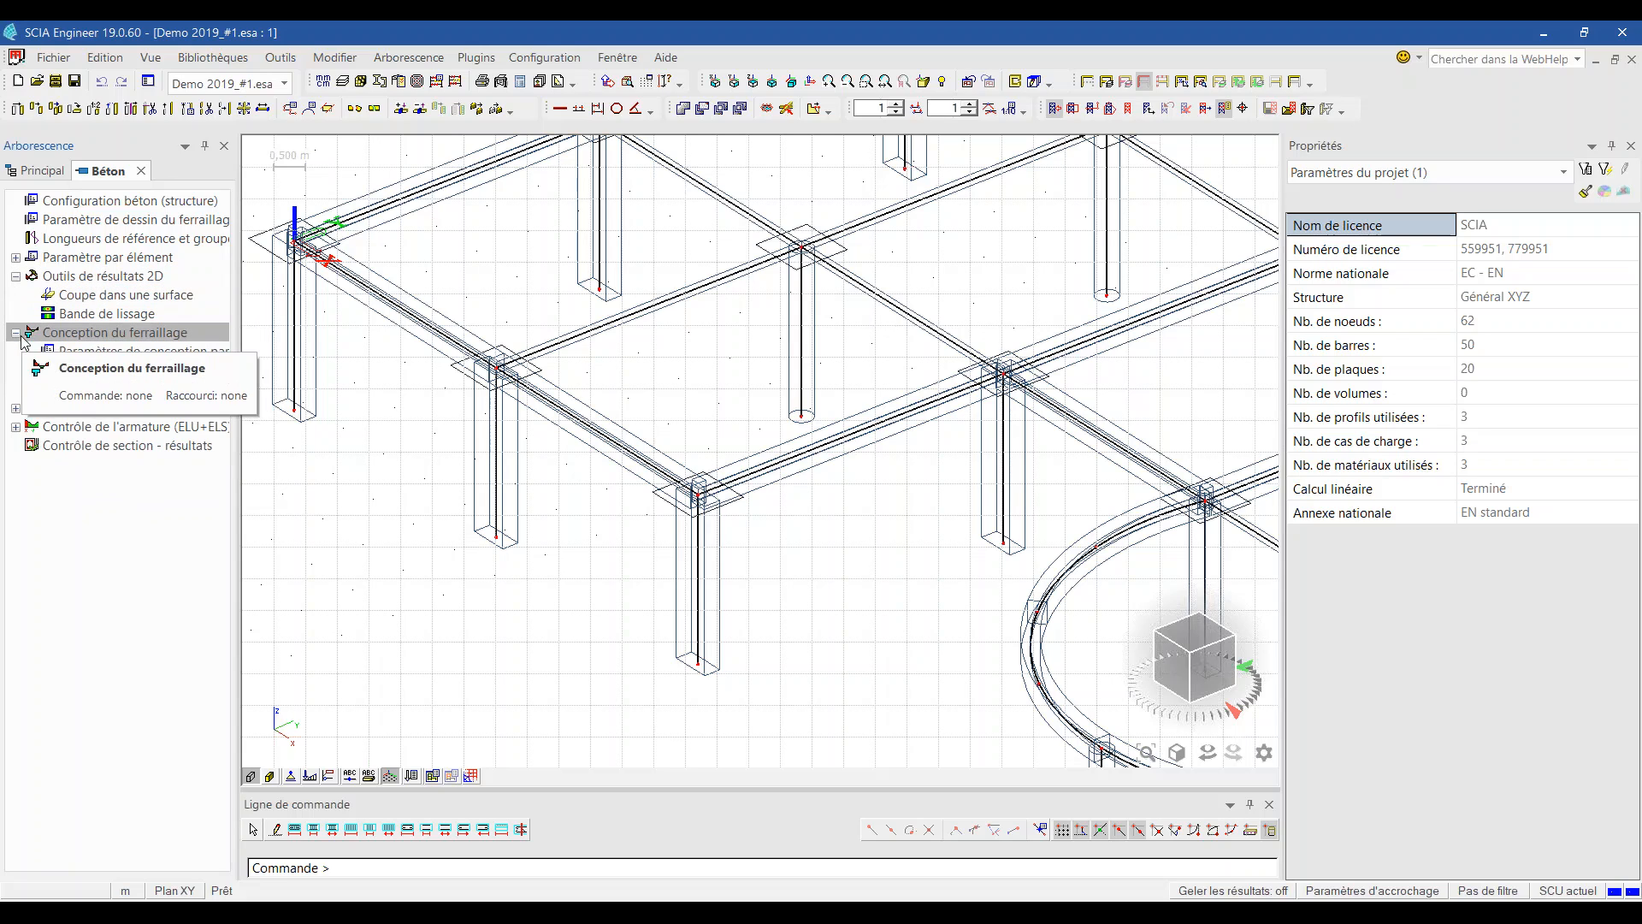
click(32, 371)
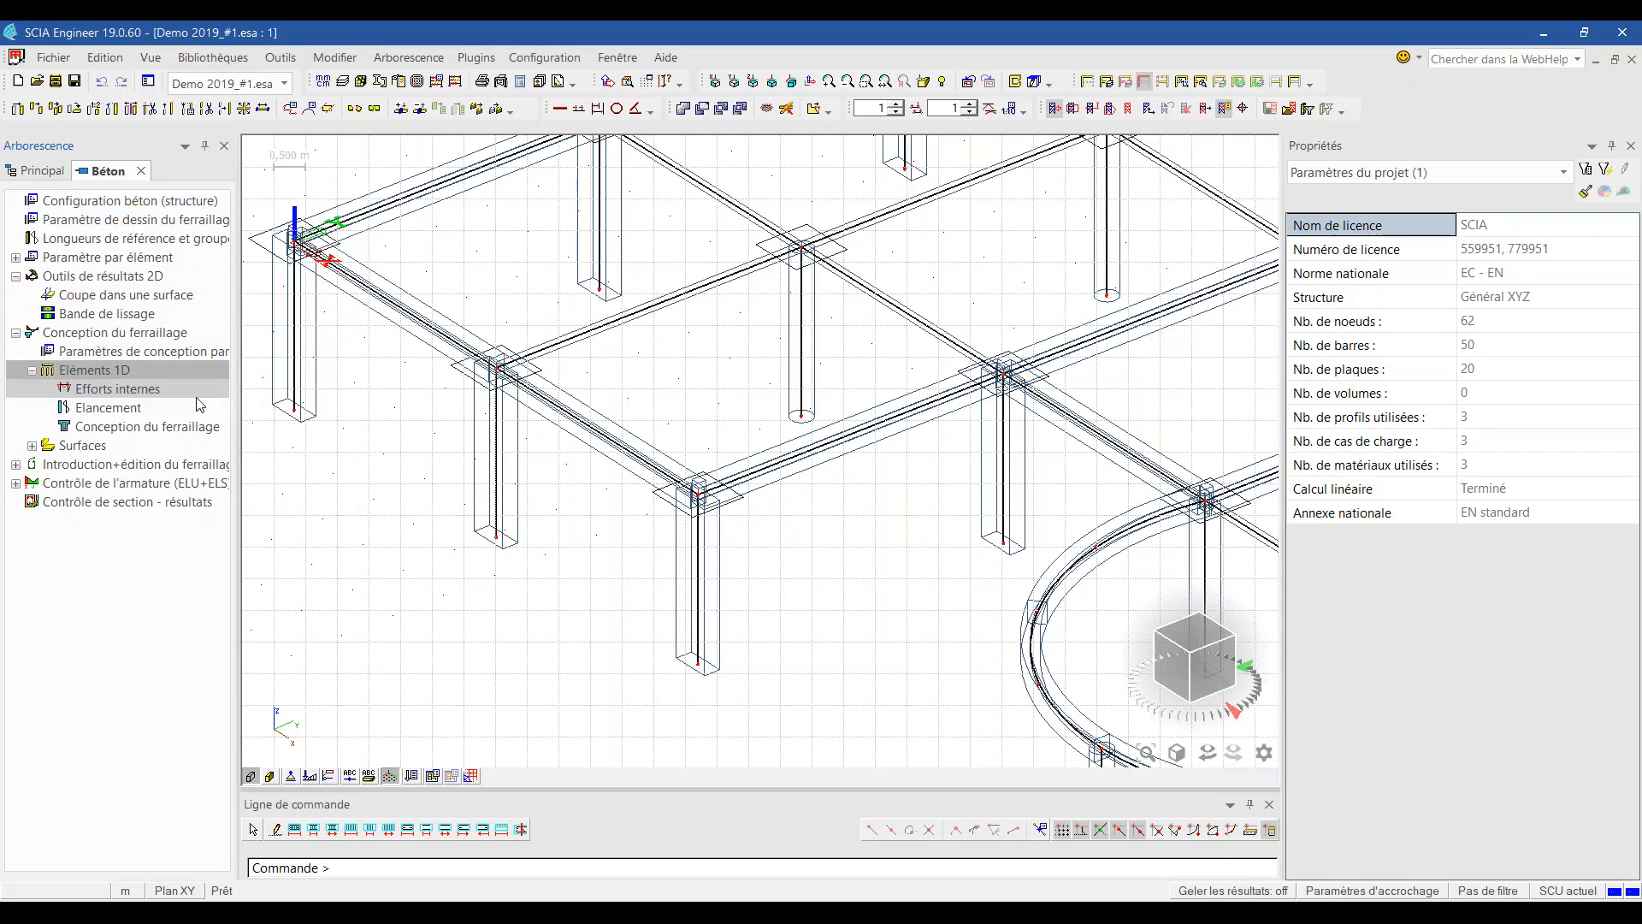
click(157, 427)
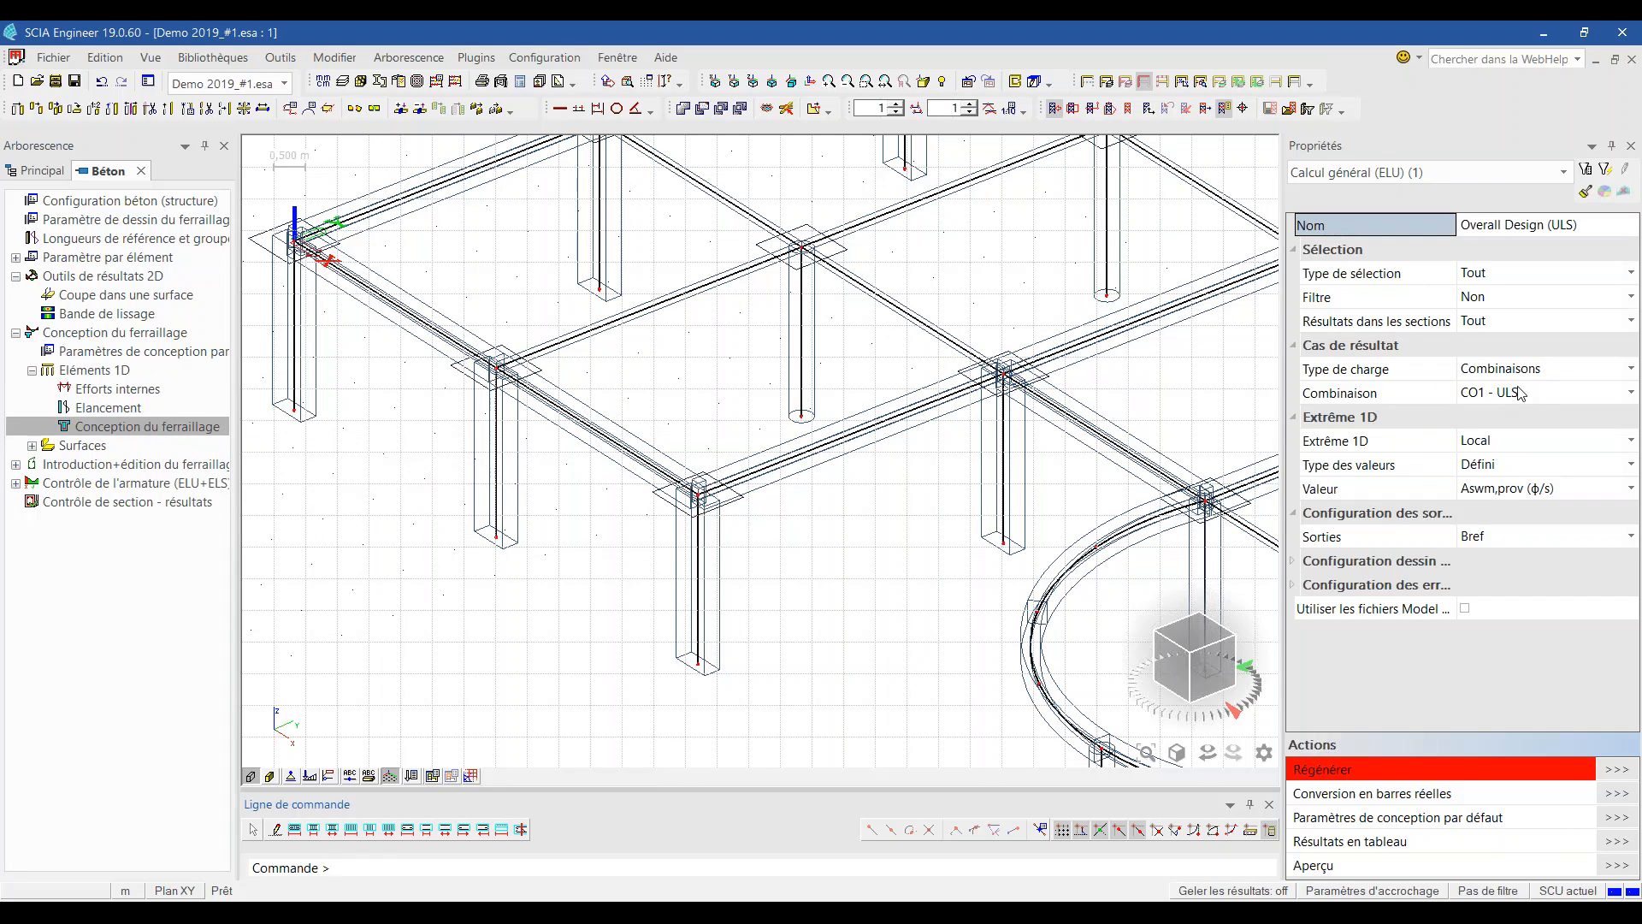
Step: Show the required As,req (φ) values on the 1D members and regenerate for CO1 - ULS
click(1497, 466)
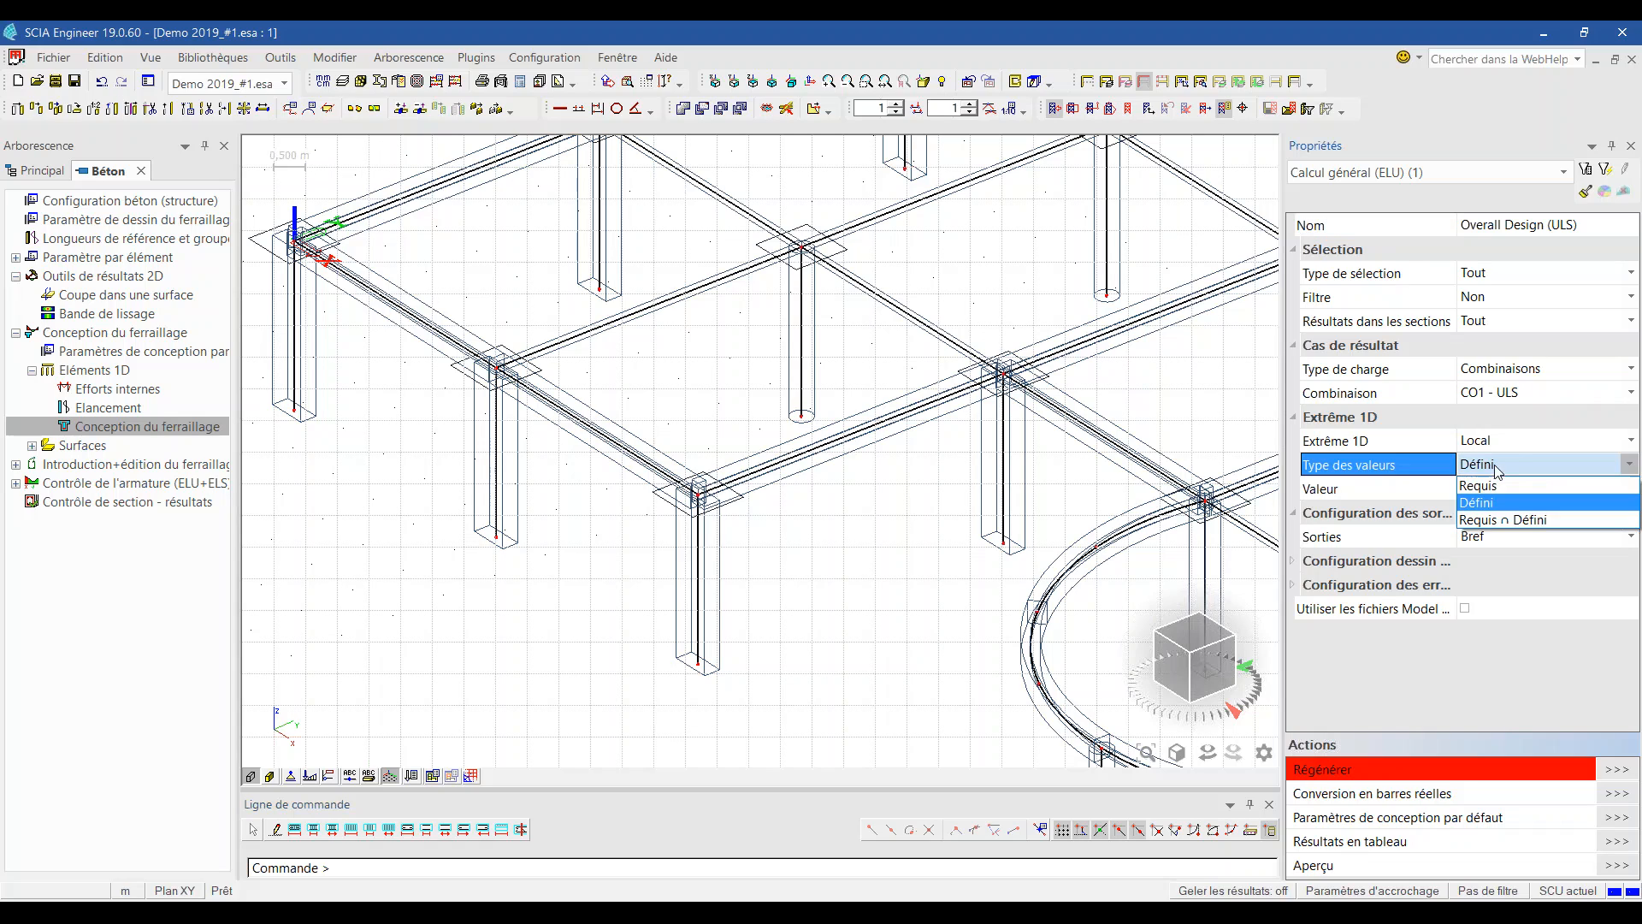
click(1495, 503)
click(1485, 494)
click(1486, 498)
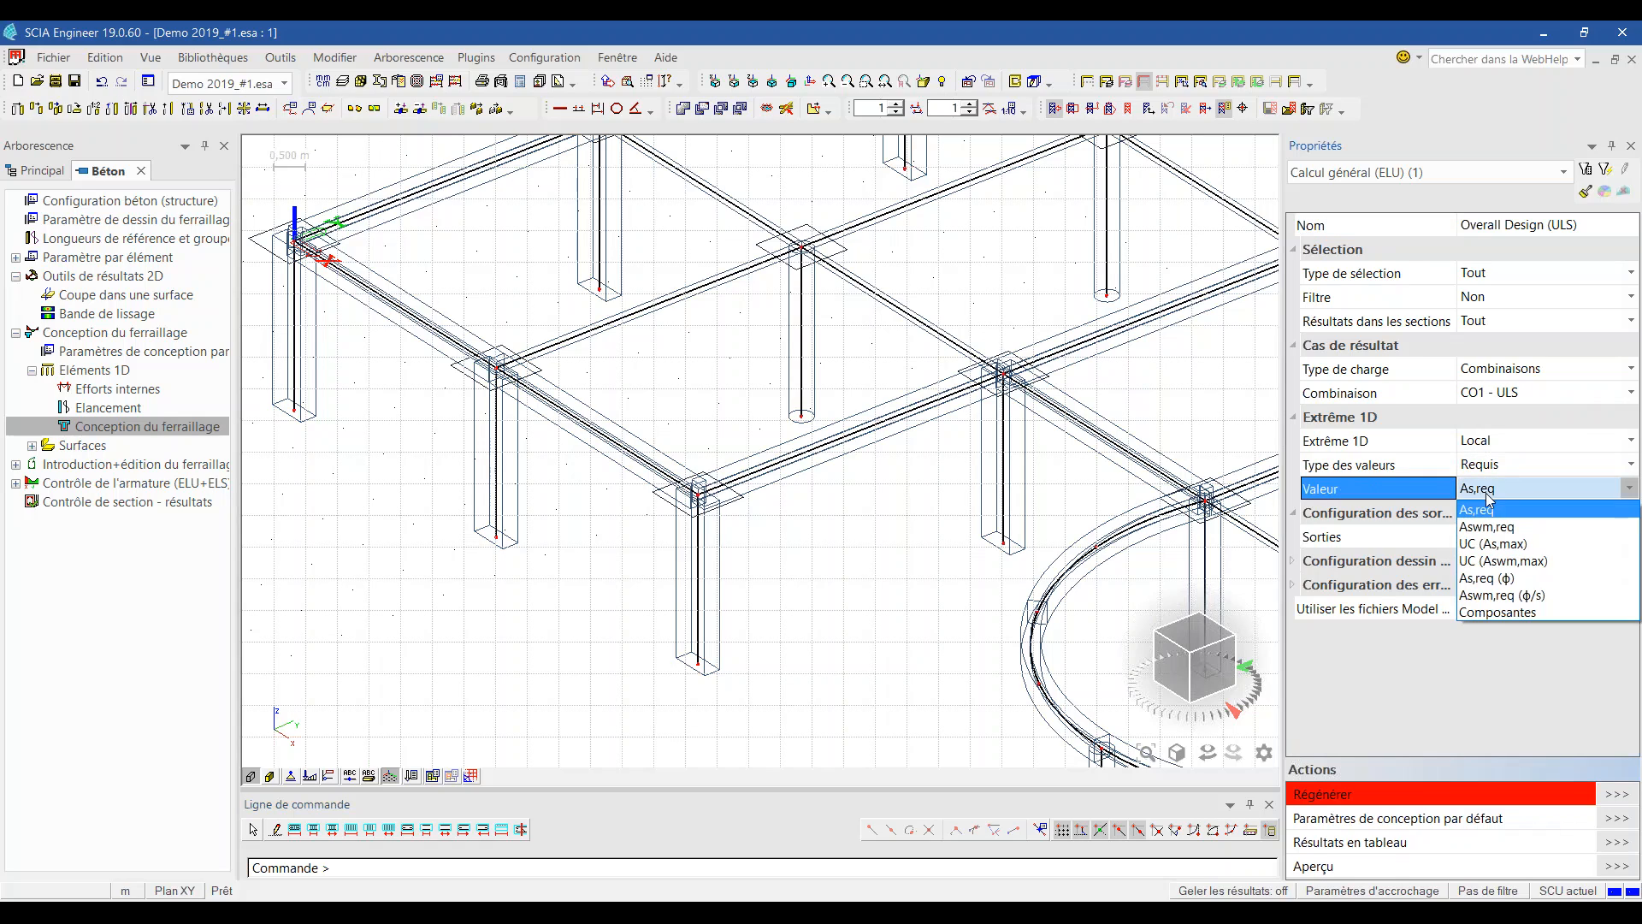
click(1496, 579)
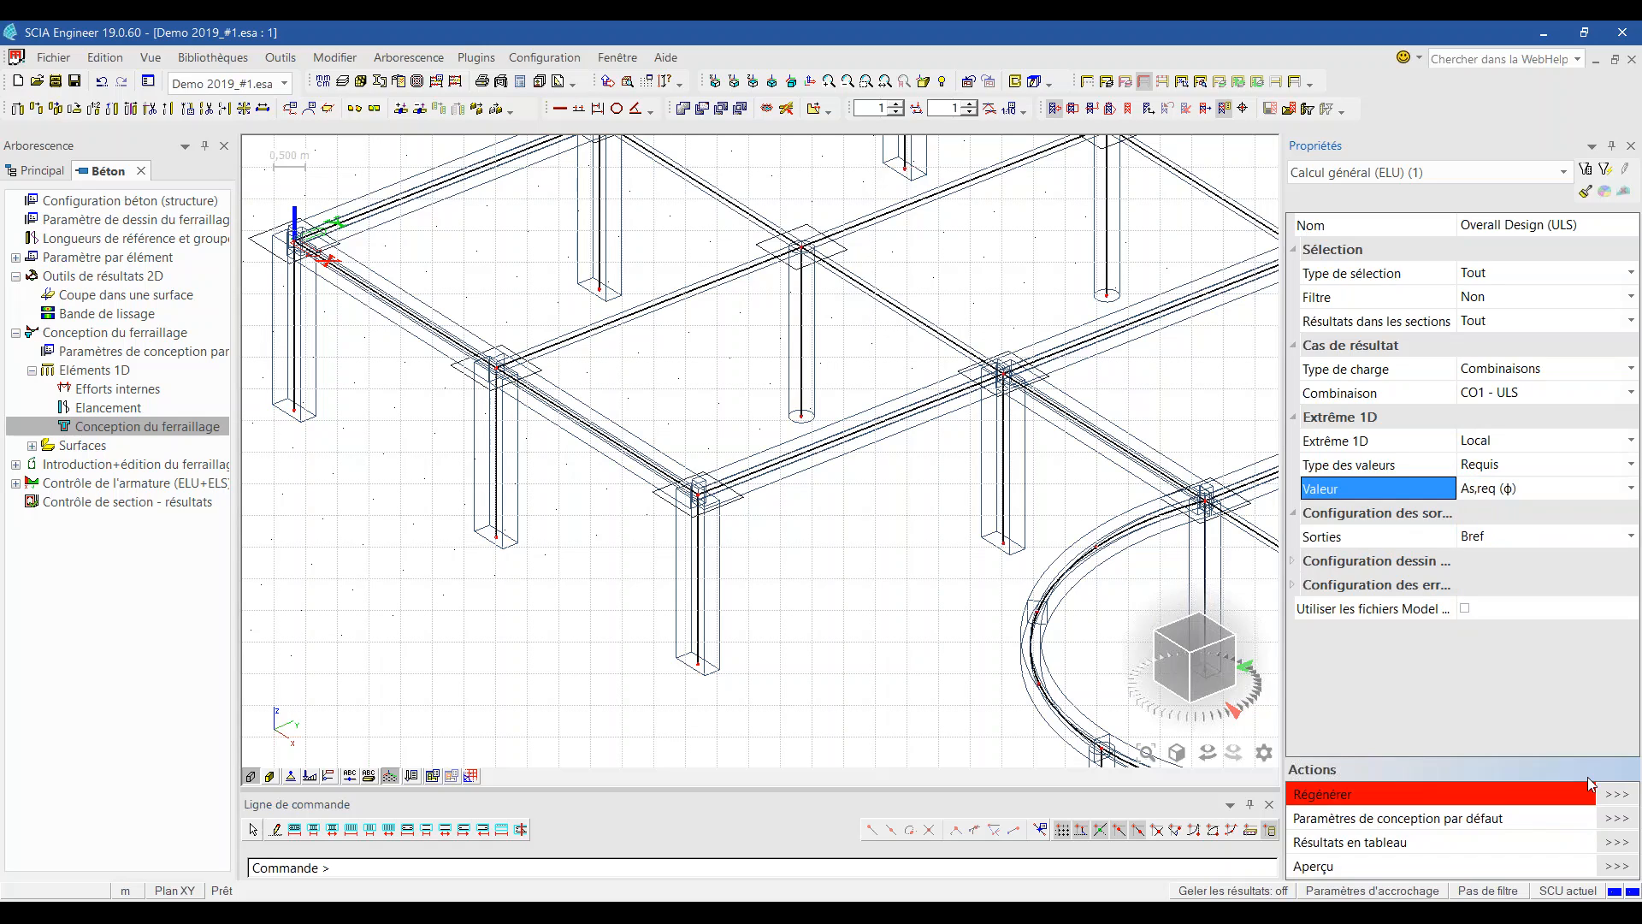
click(1617, 797)
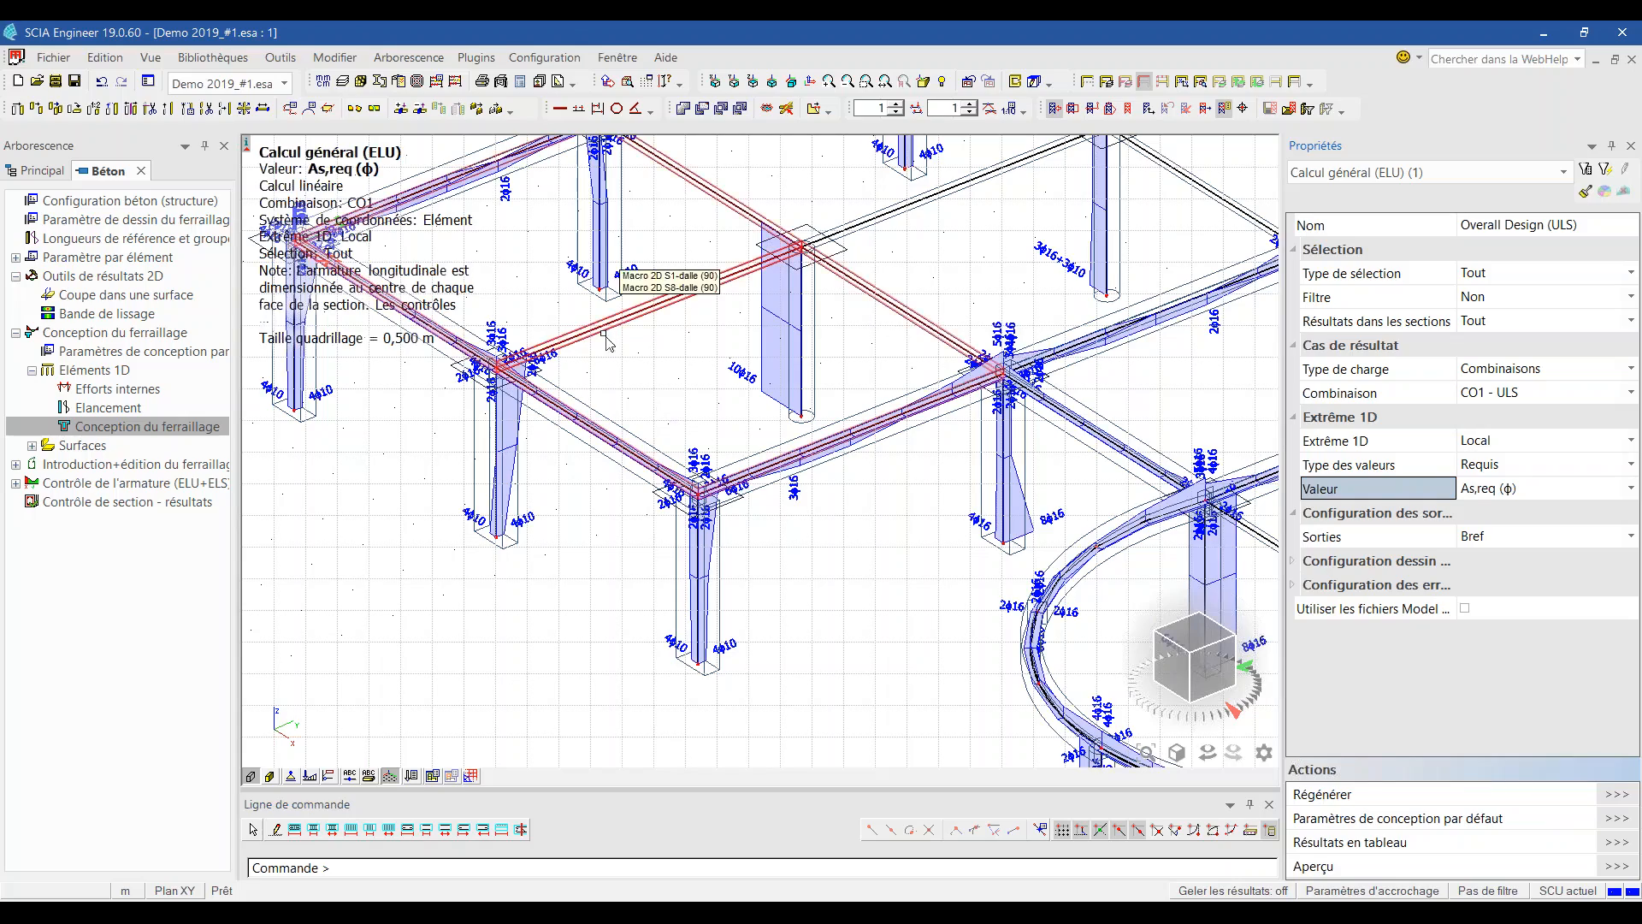
scroll(614, 341, down, 2)
scroll(883, 481, up, 2)
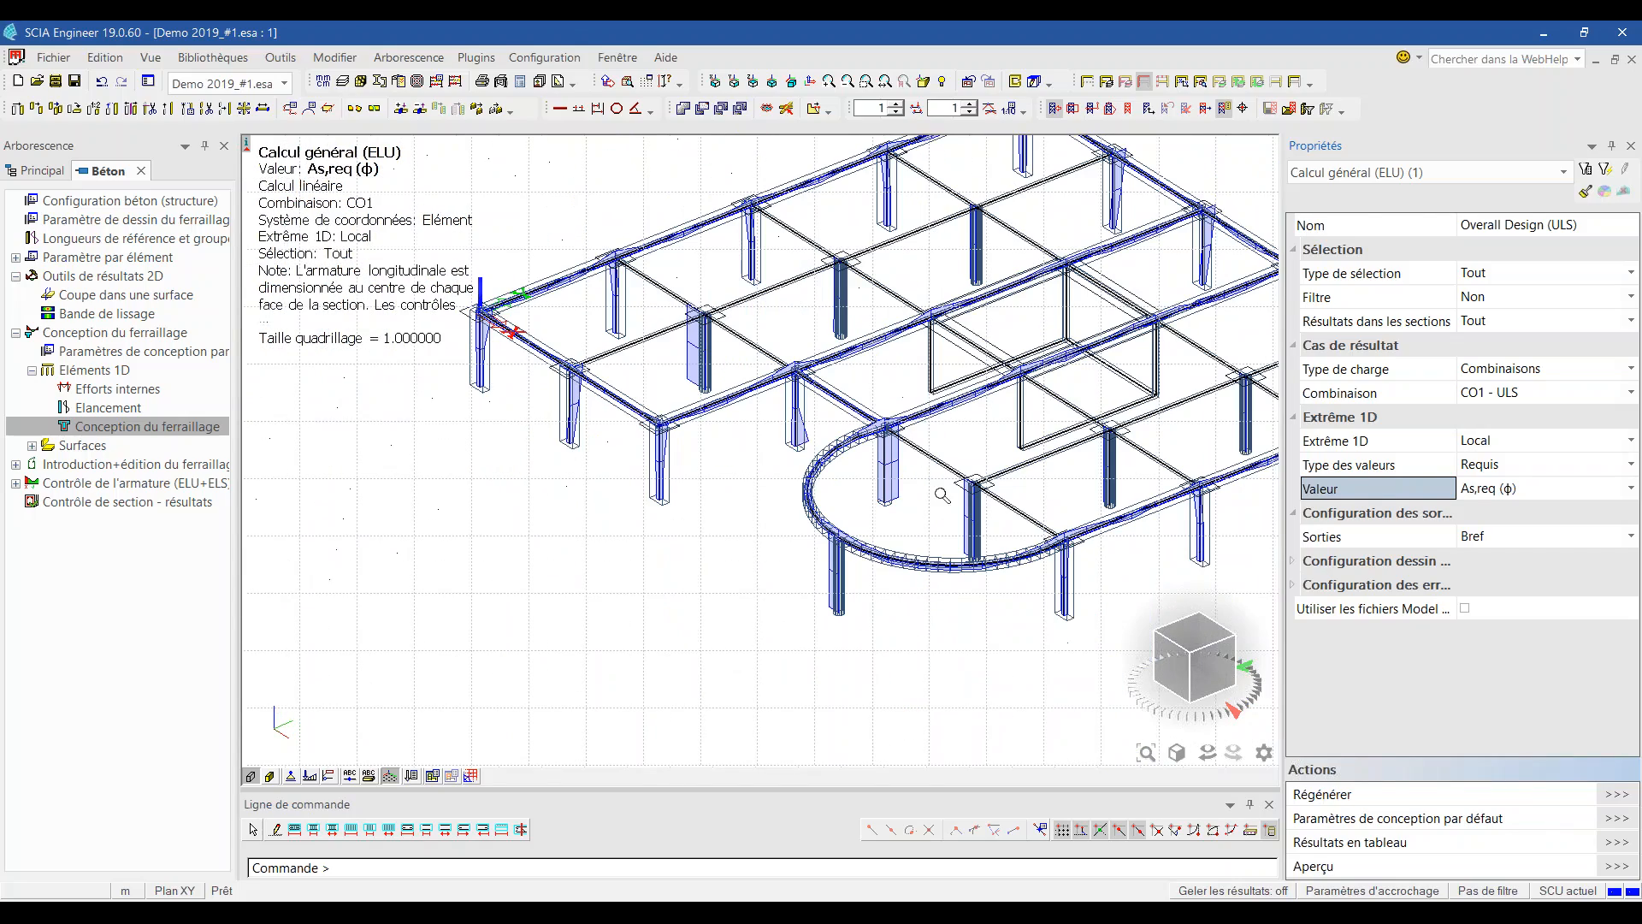
scroll(1097, 462, up, 2)
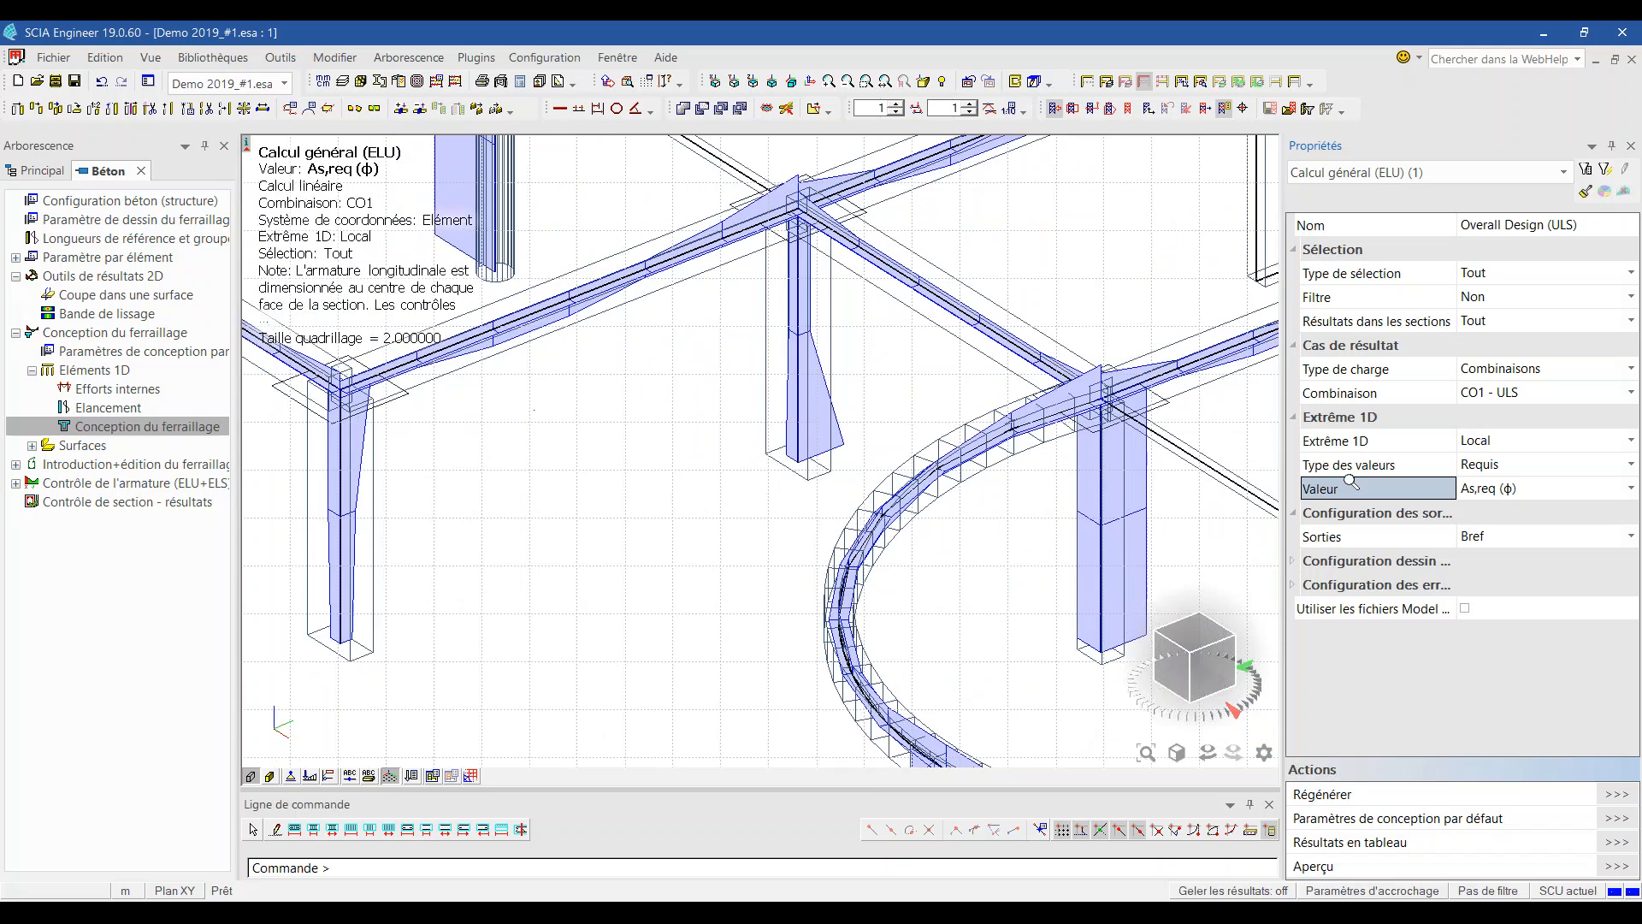
click(1493, 466)
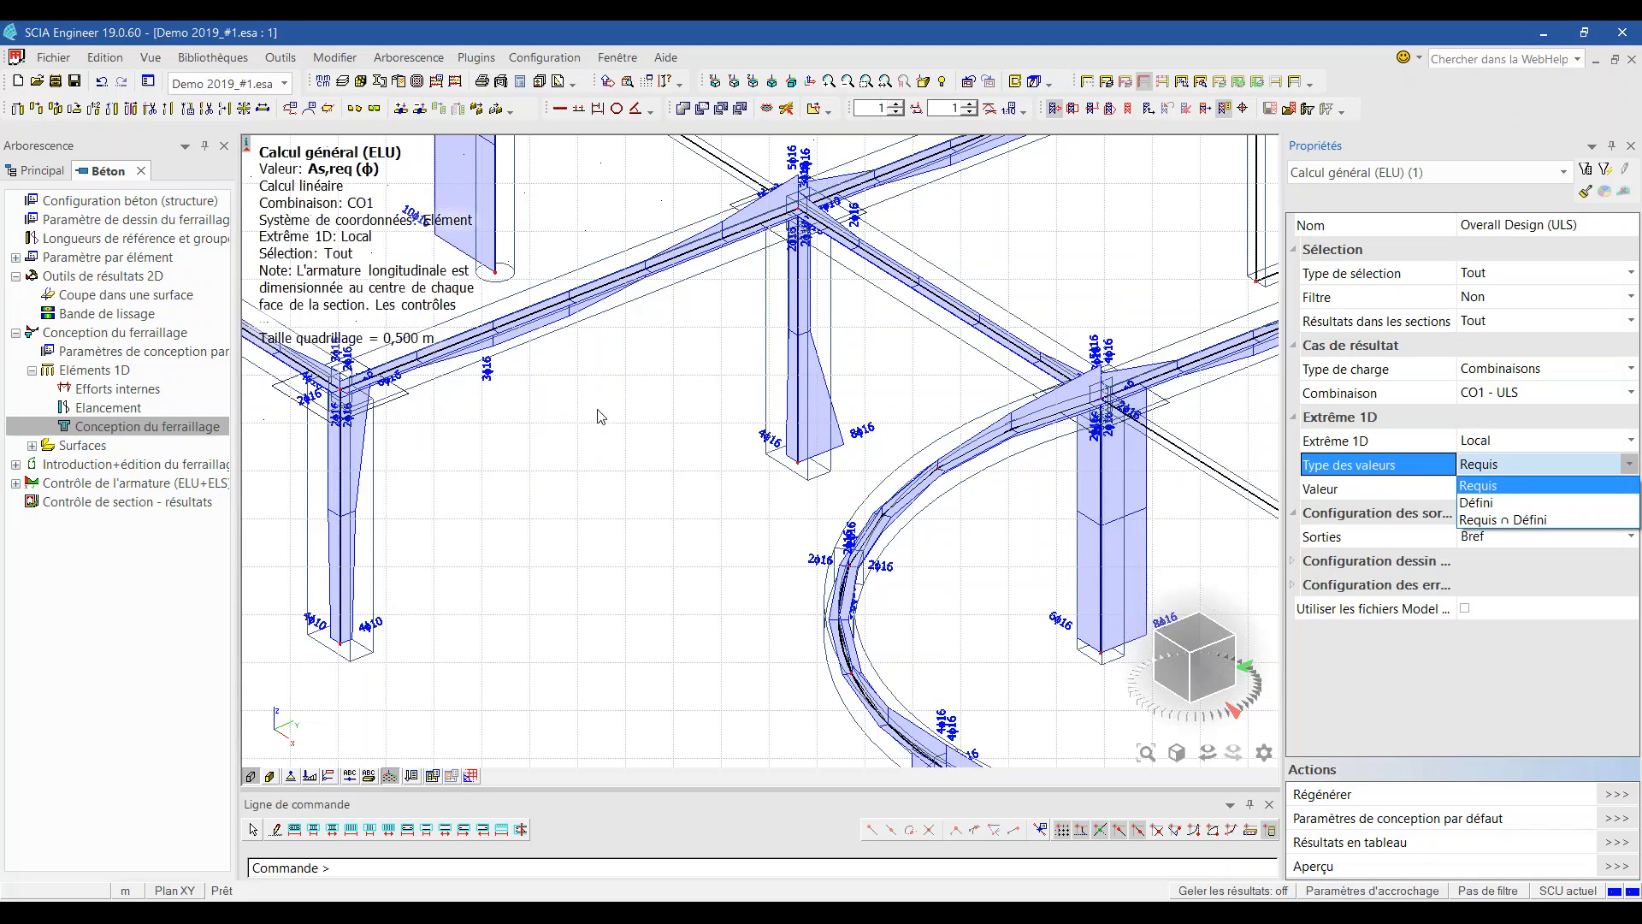
Step: Switch the display to defined reinforcement As,déf (φ) and regenerate the bar labels
click(1564, 508)
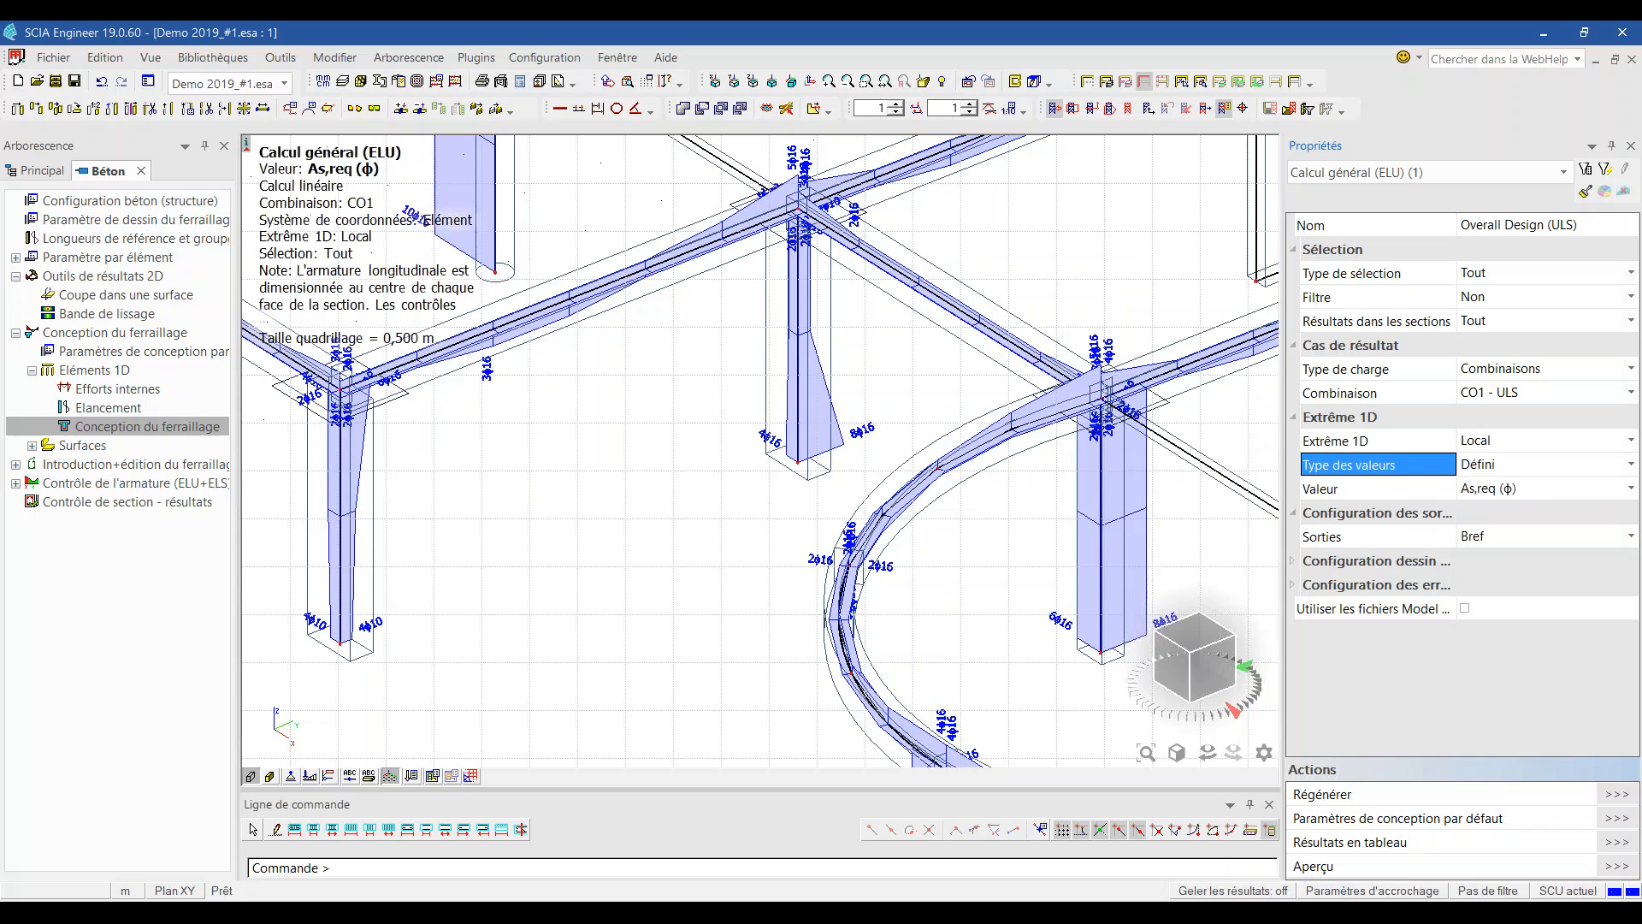
click(1536, 492)
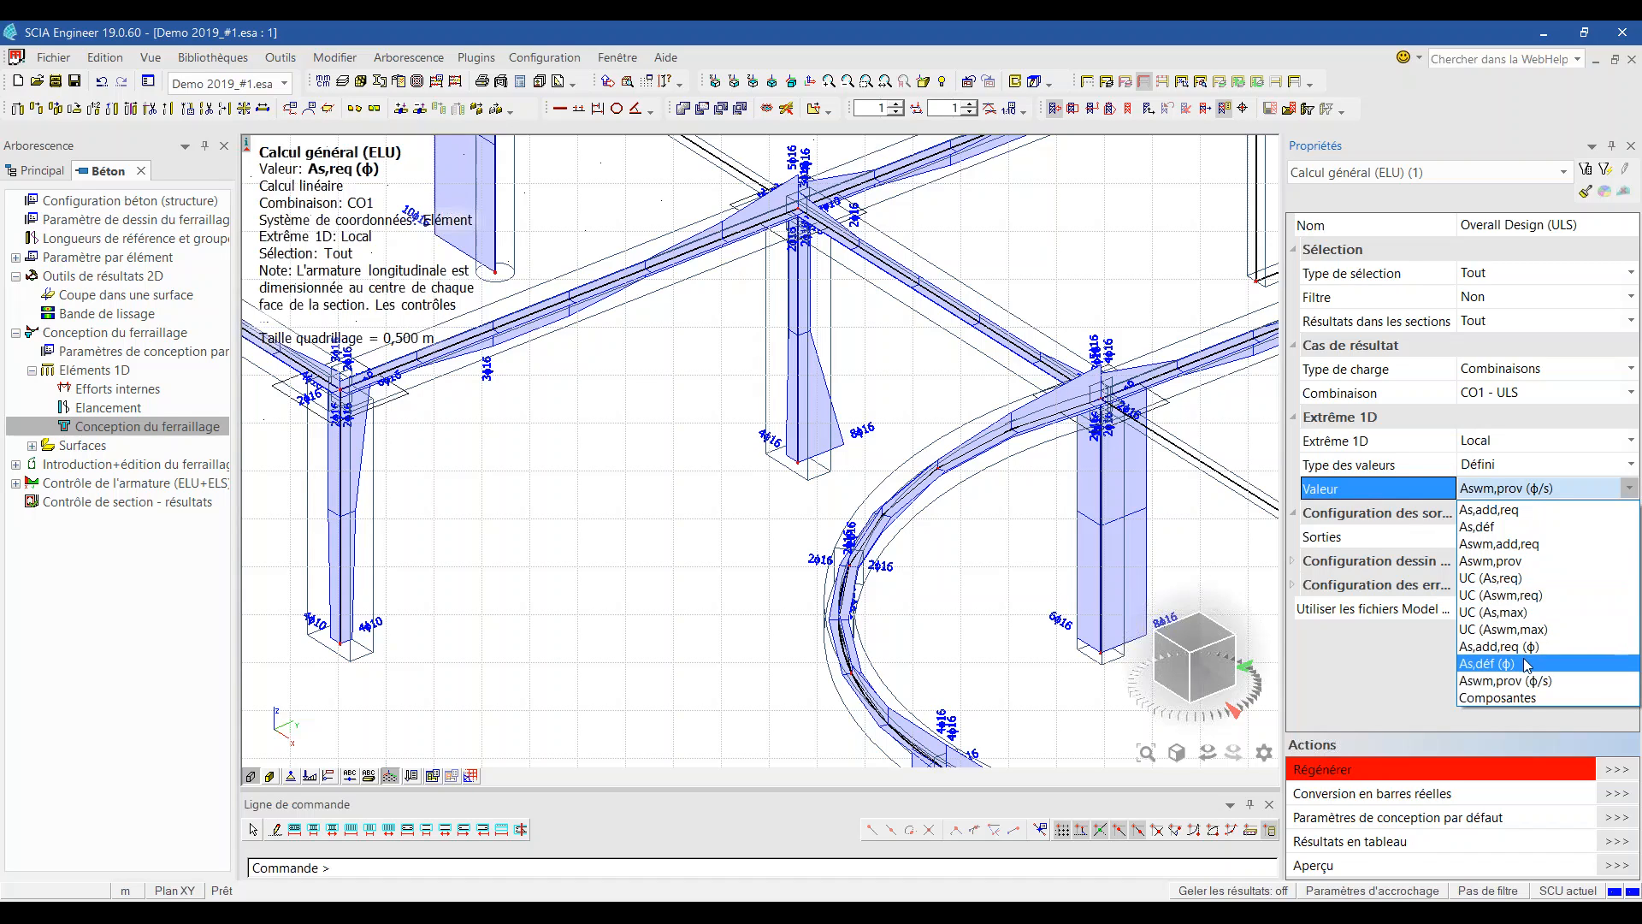
click(1527, 666)
click(1594, 767)
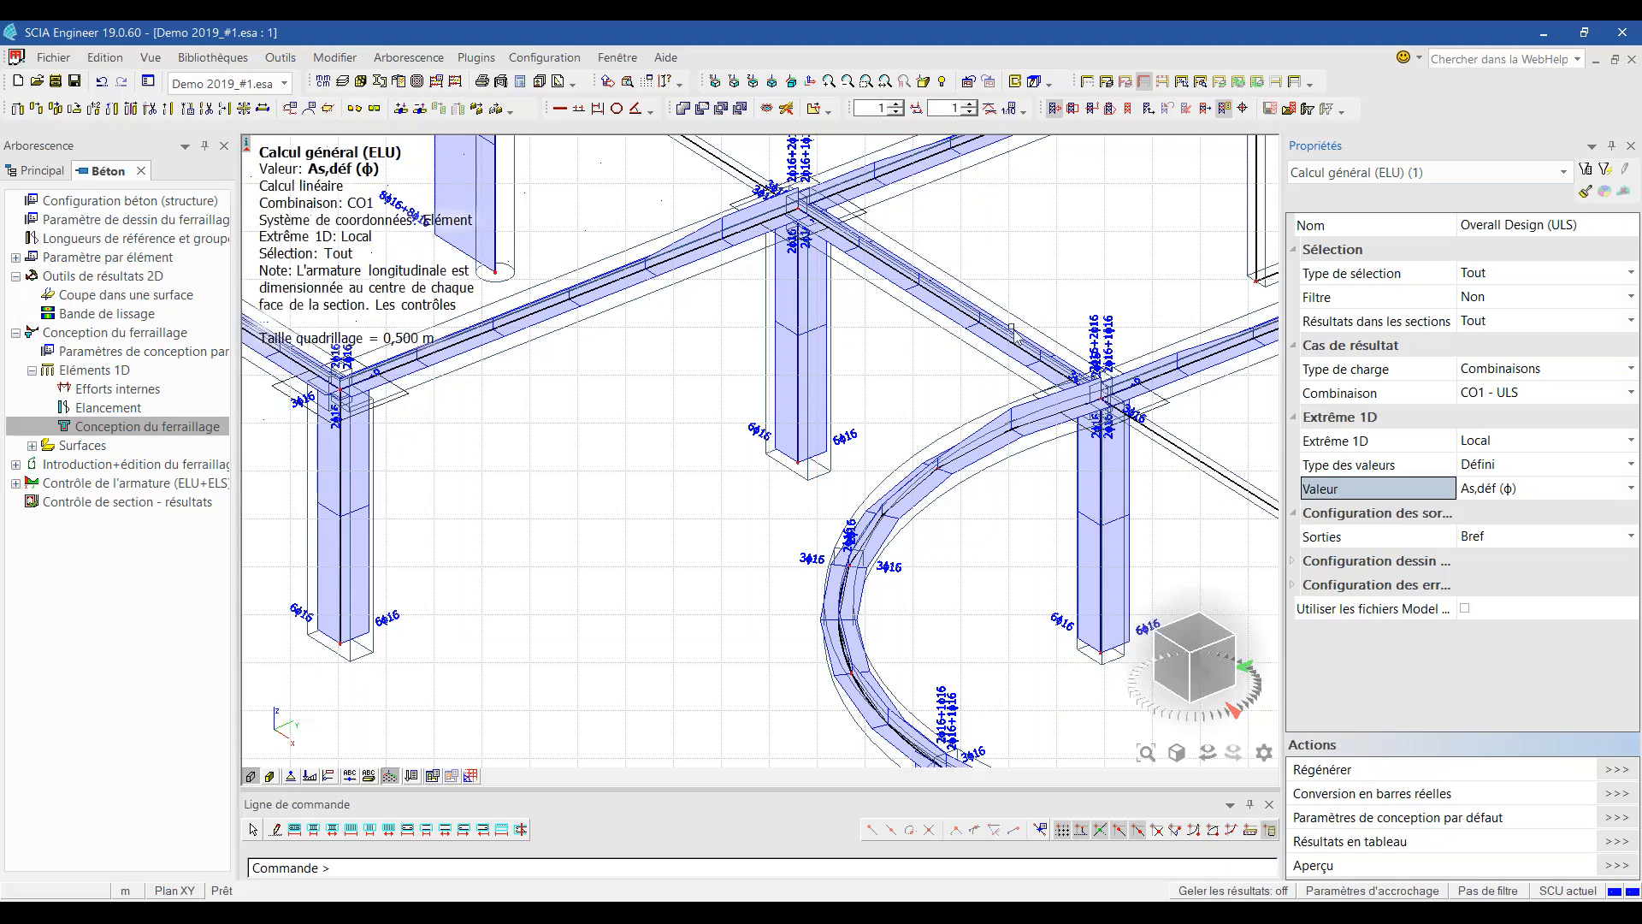
scroll(916, 422, down, 3)
scroll(882, 416, down, 2)
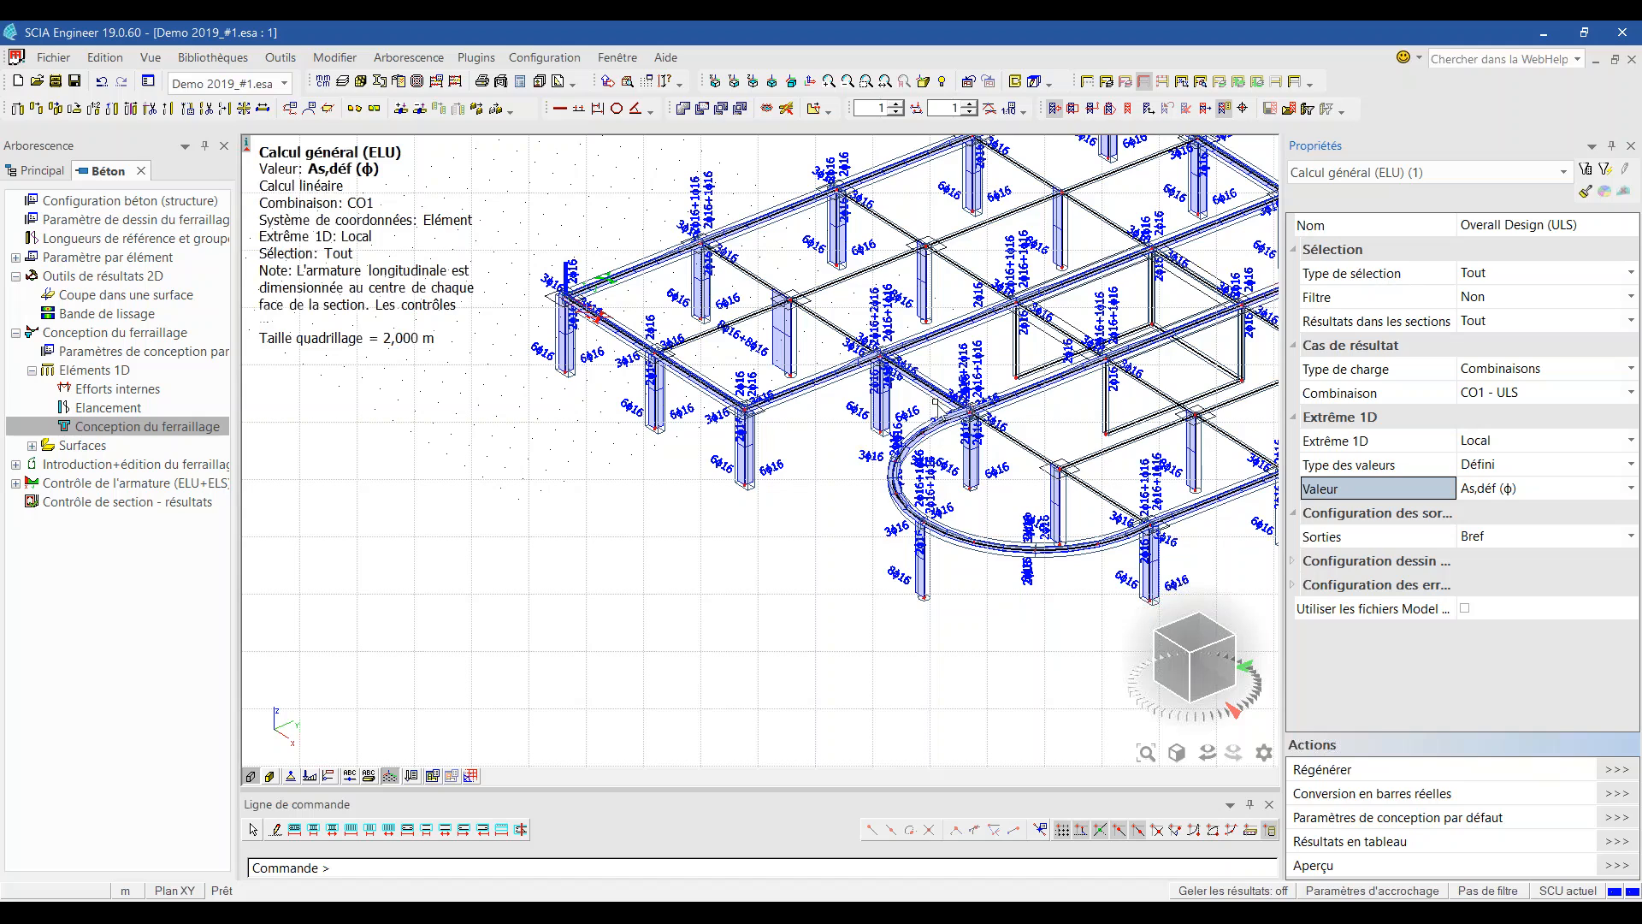
scroll(799, 407, up, 3)
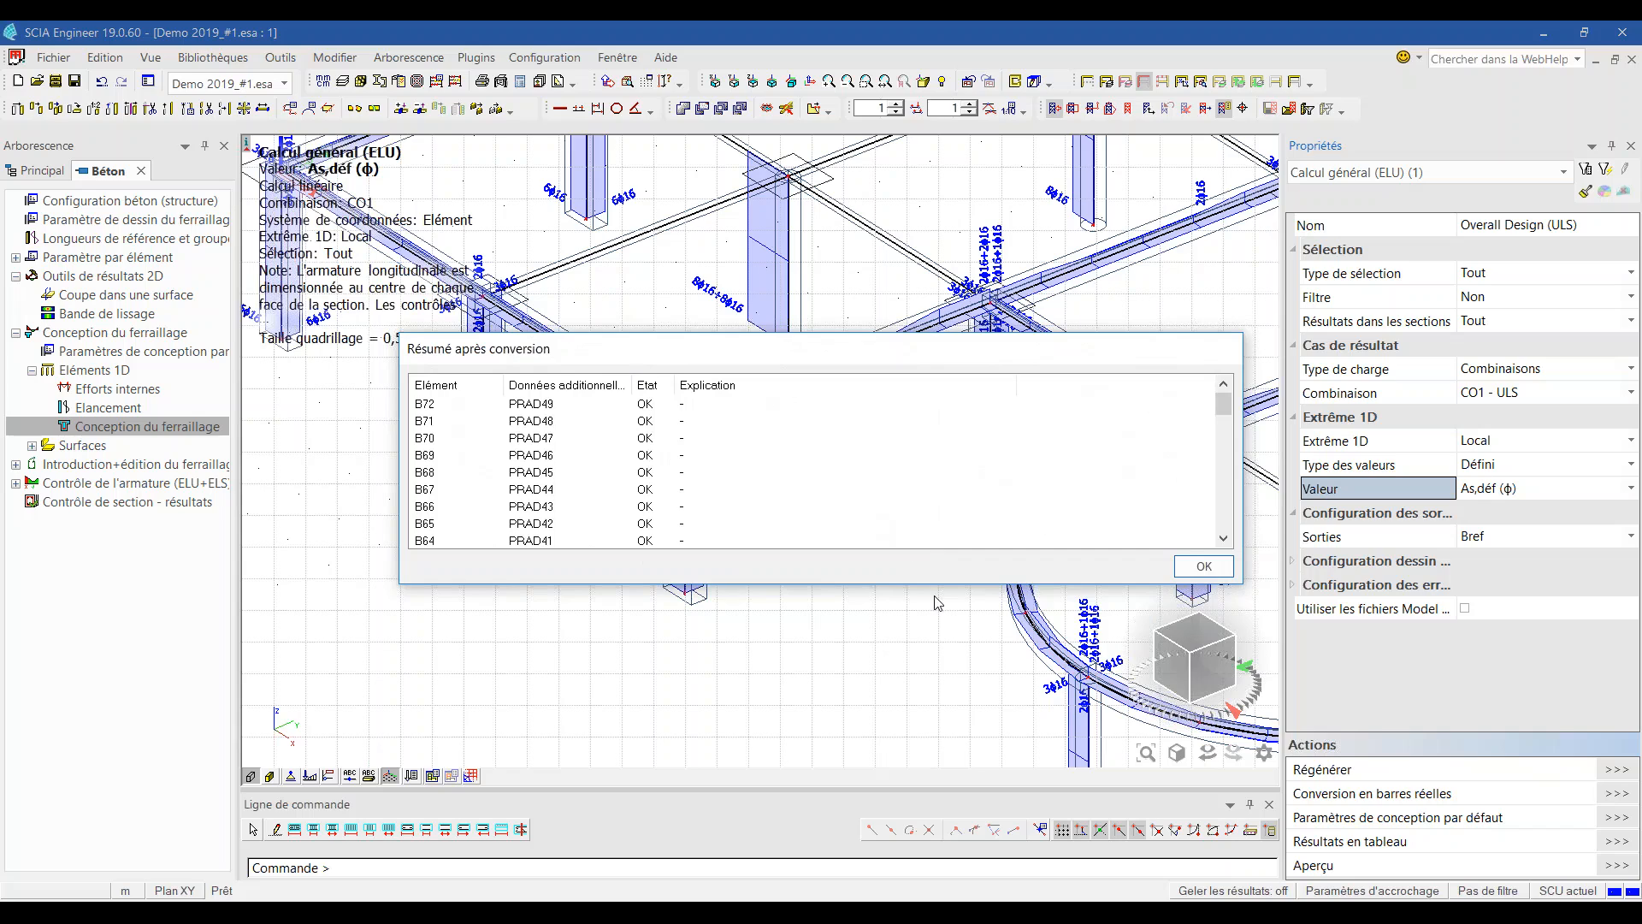
Step: Review the conversion summary, confirming each beam converted OK, then close it
drag(936, 584, 933, 748)
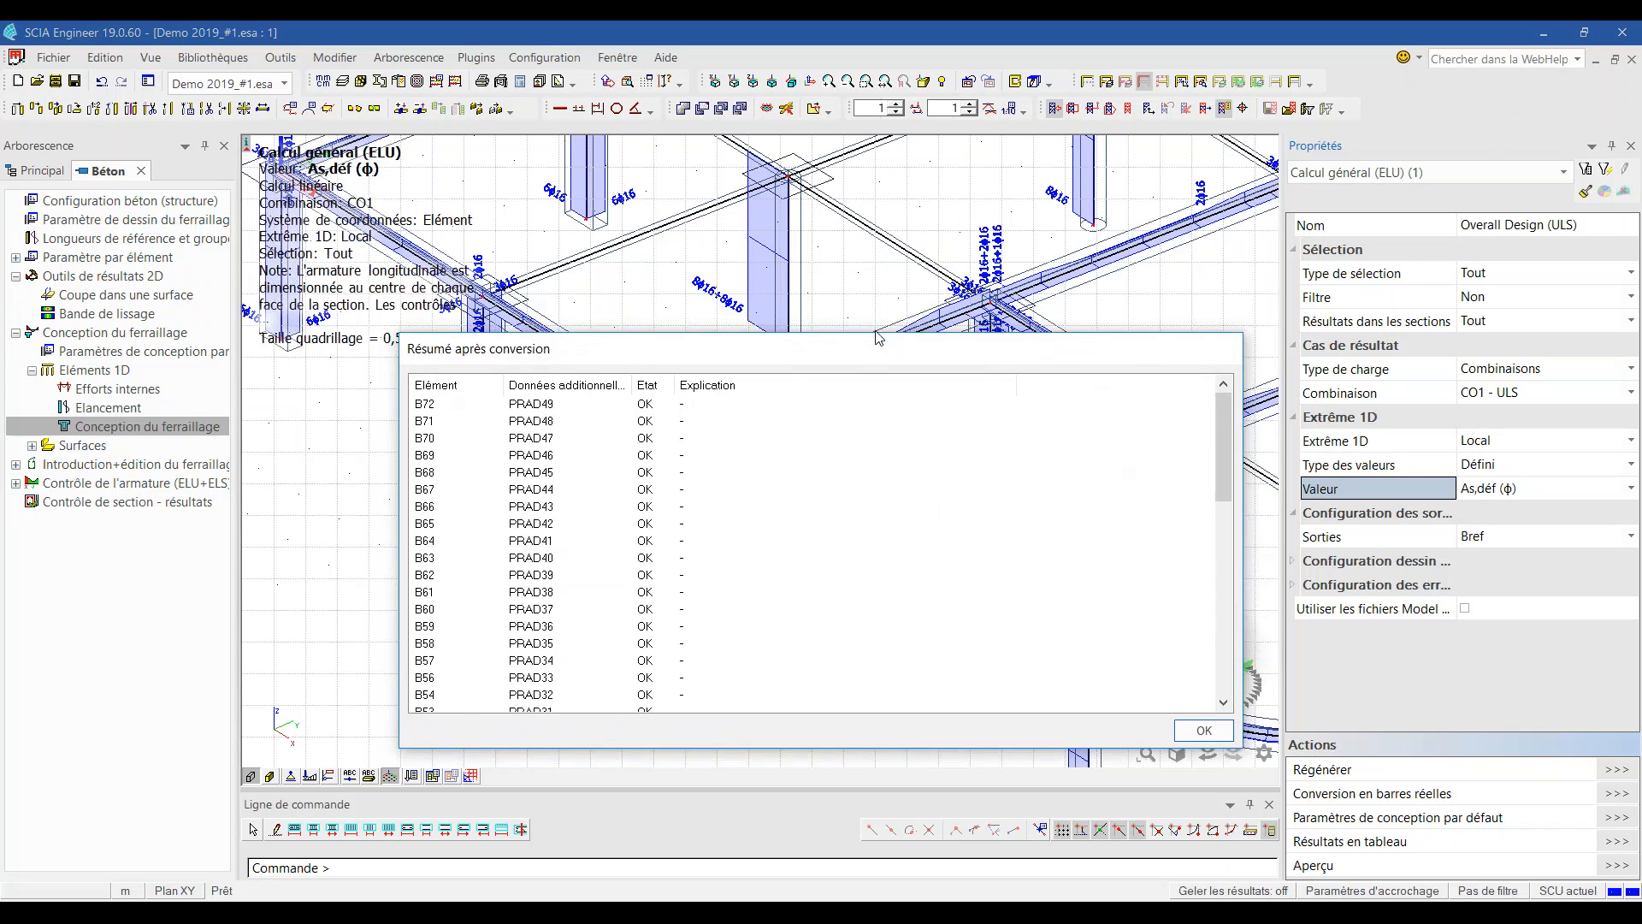
drag(876, 336, 874, 135)
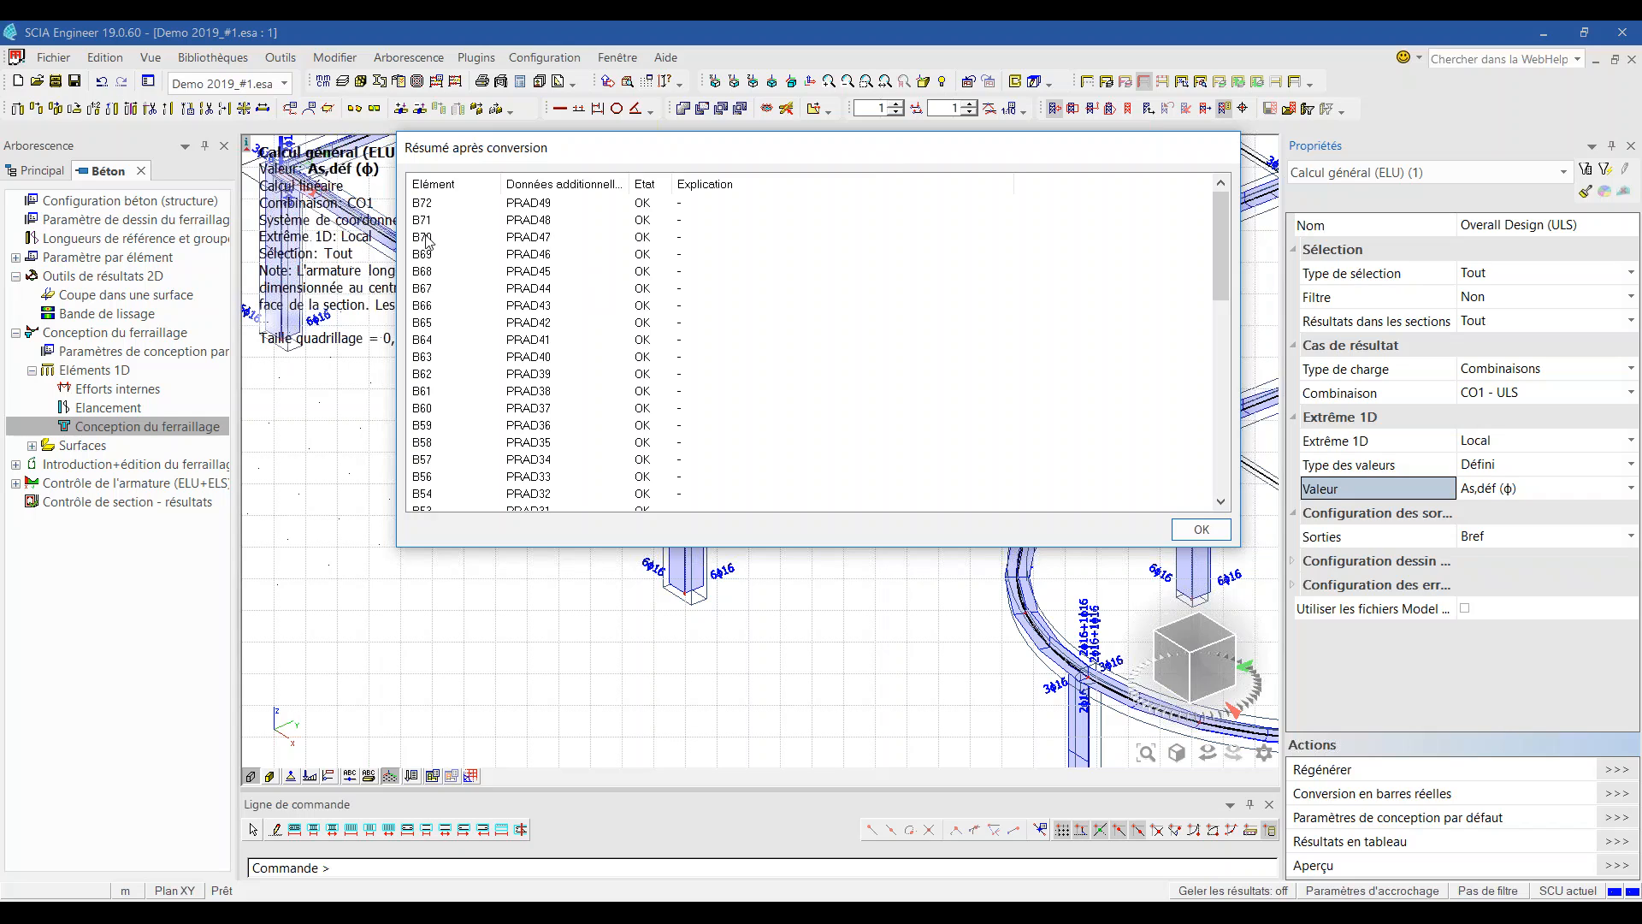
scroll(426, 336, down, 13)
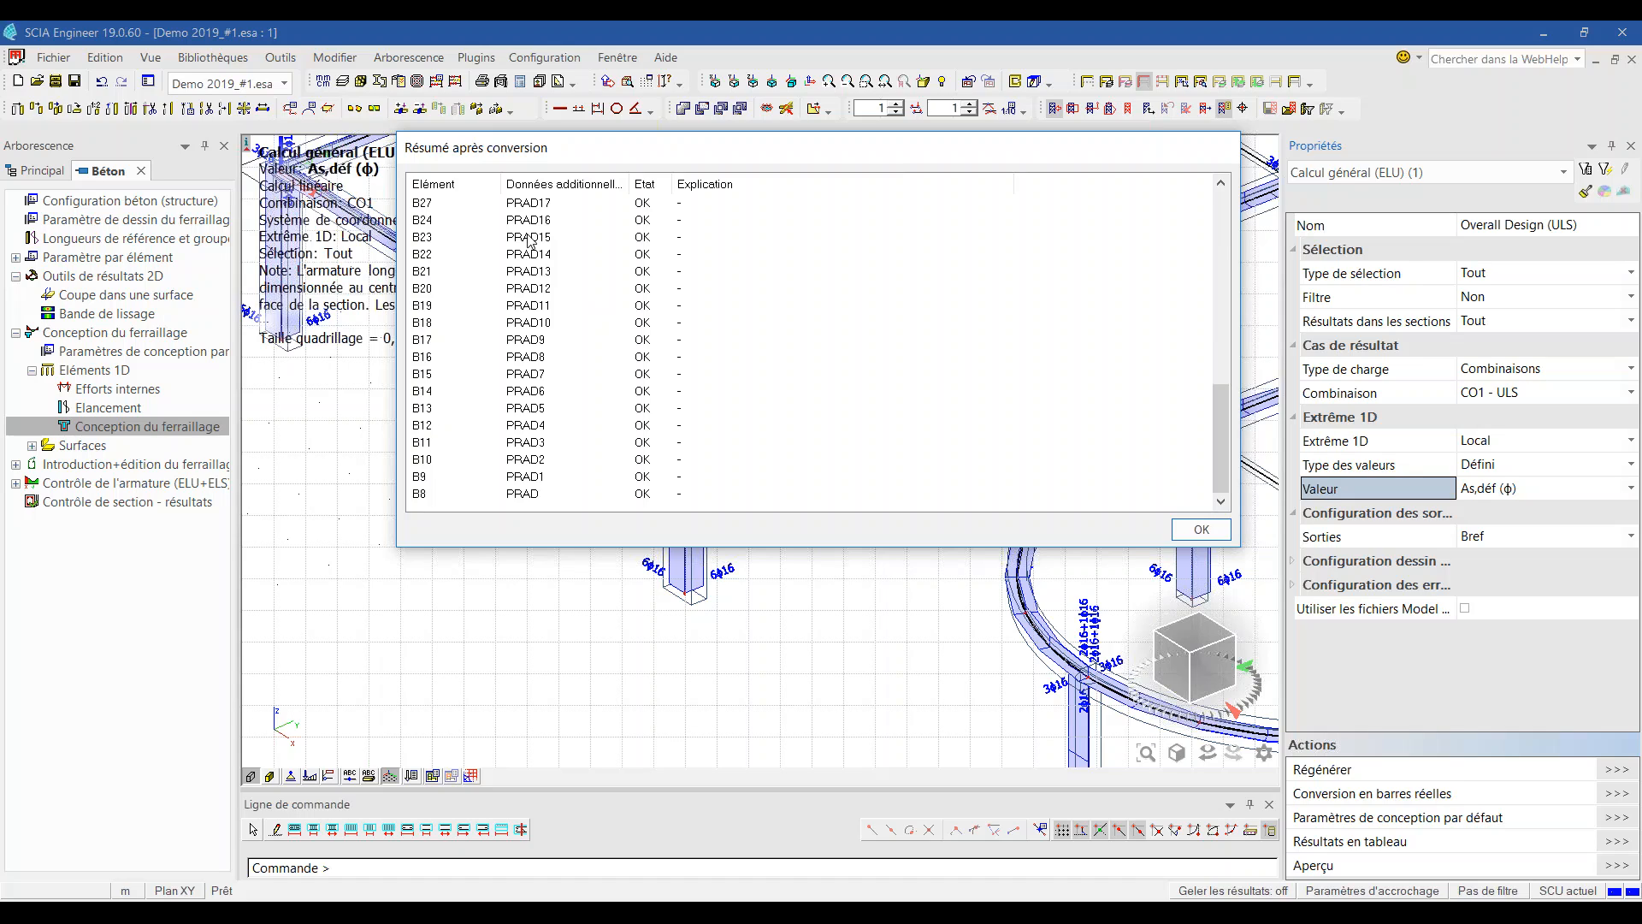
scroll(641, 257, up, 10)
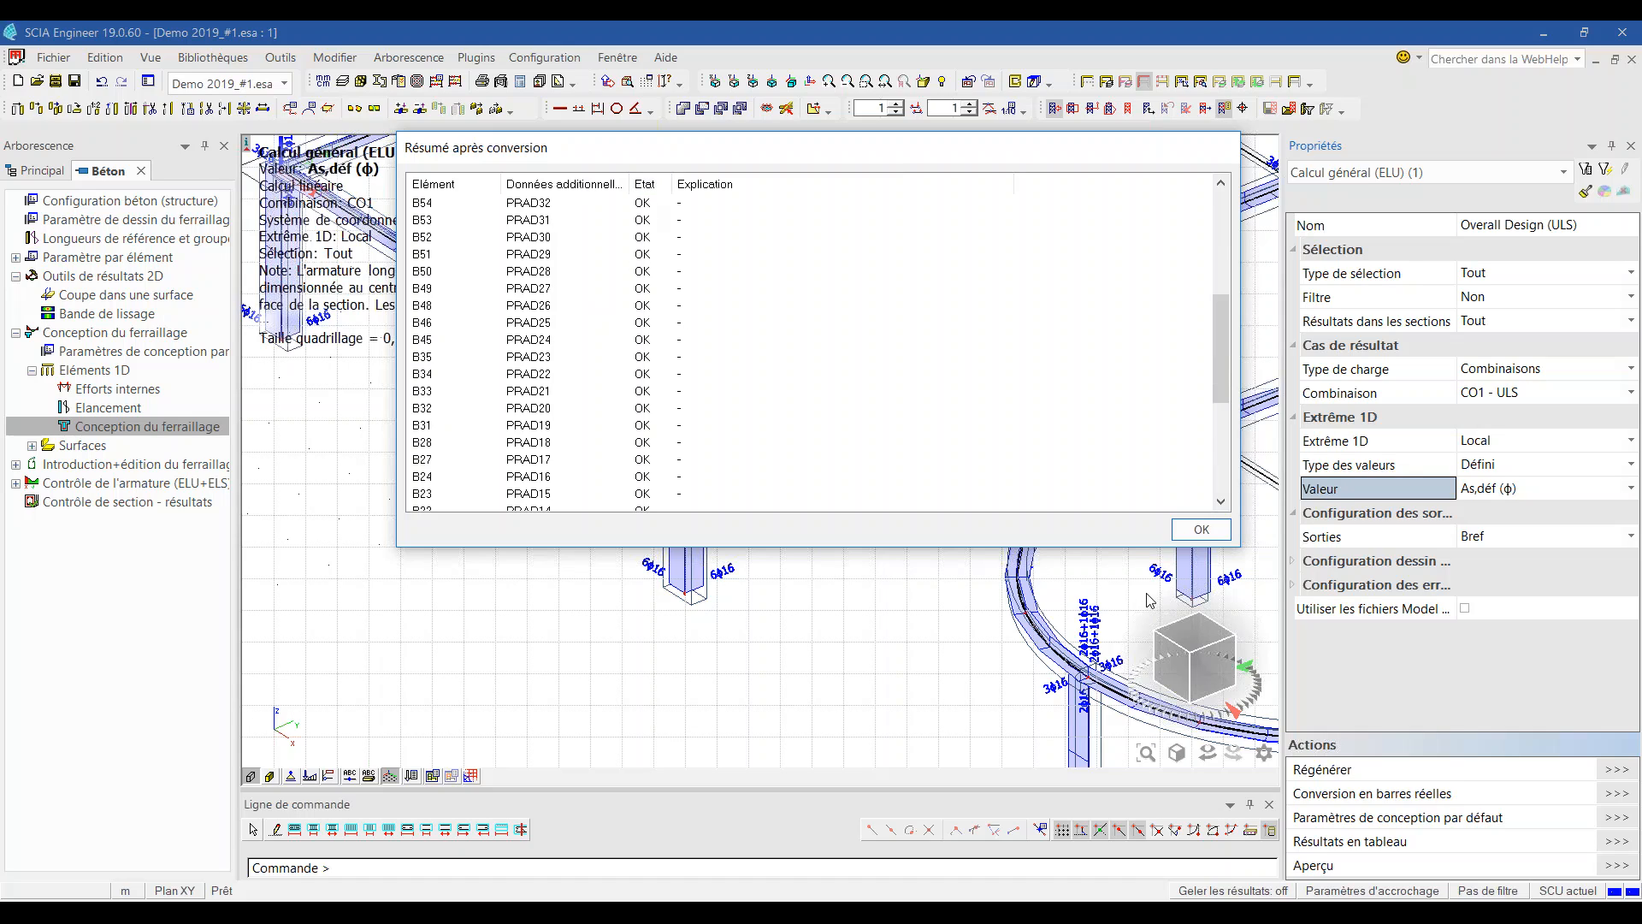
click(1202, 529)
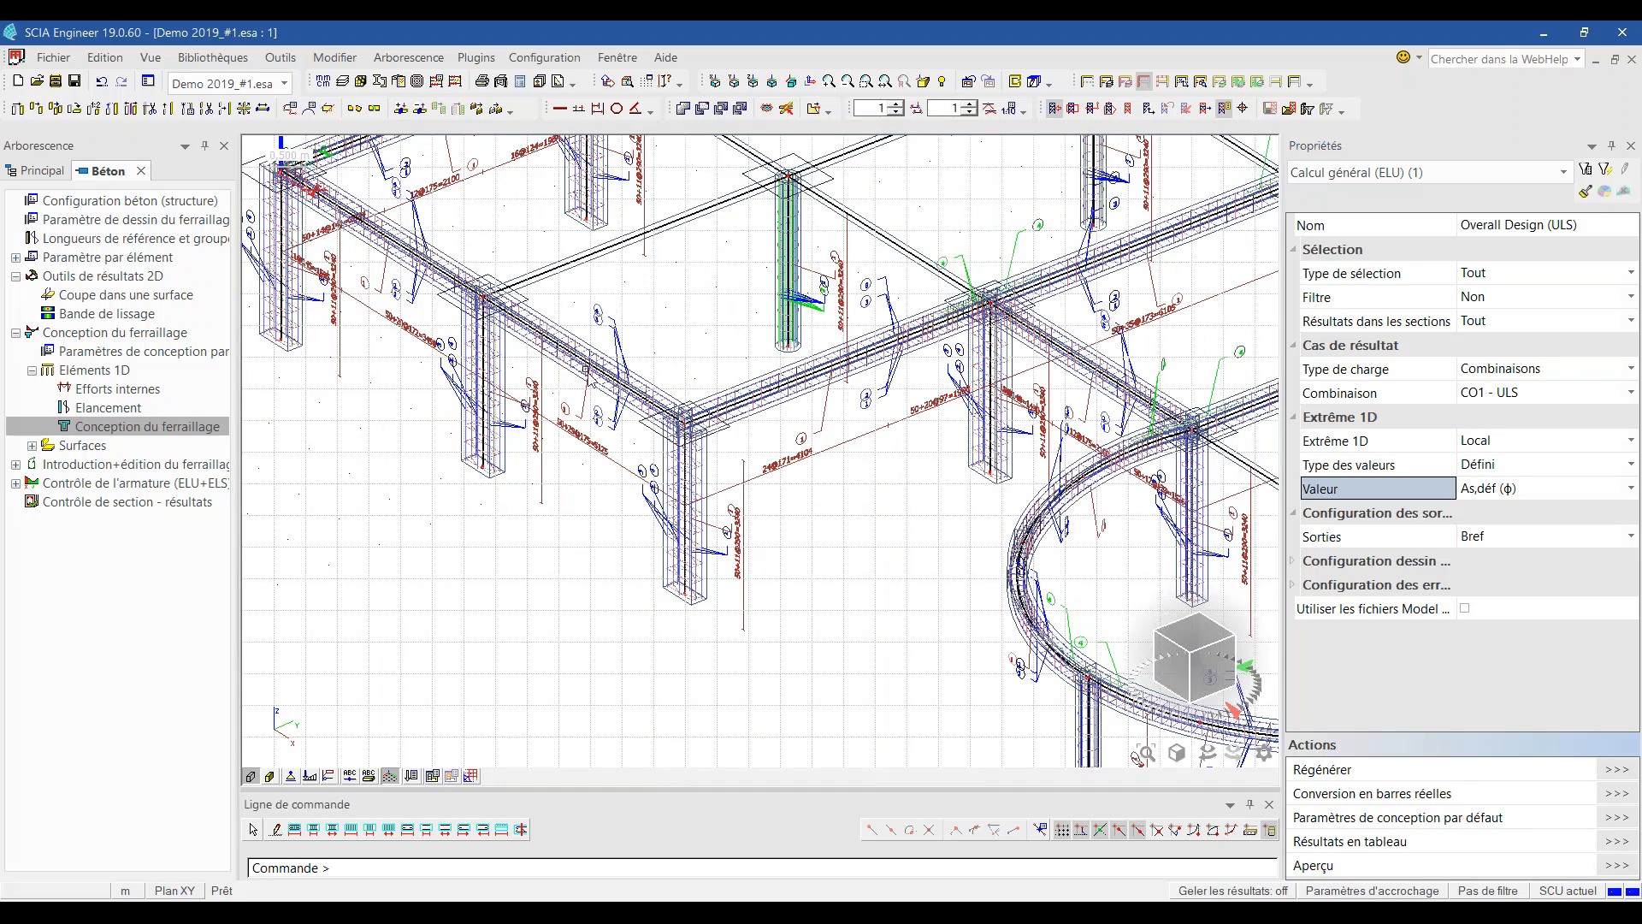
Step: Zoom out to the whole structure and inspect the rebar cages at the beam–column junction
scroll(603, 377, up, 3)
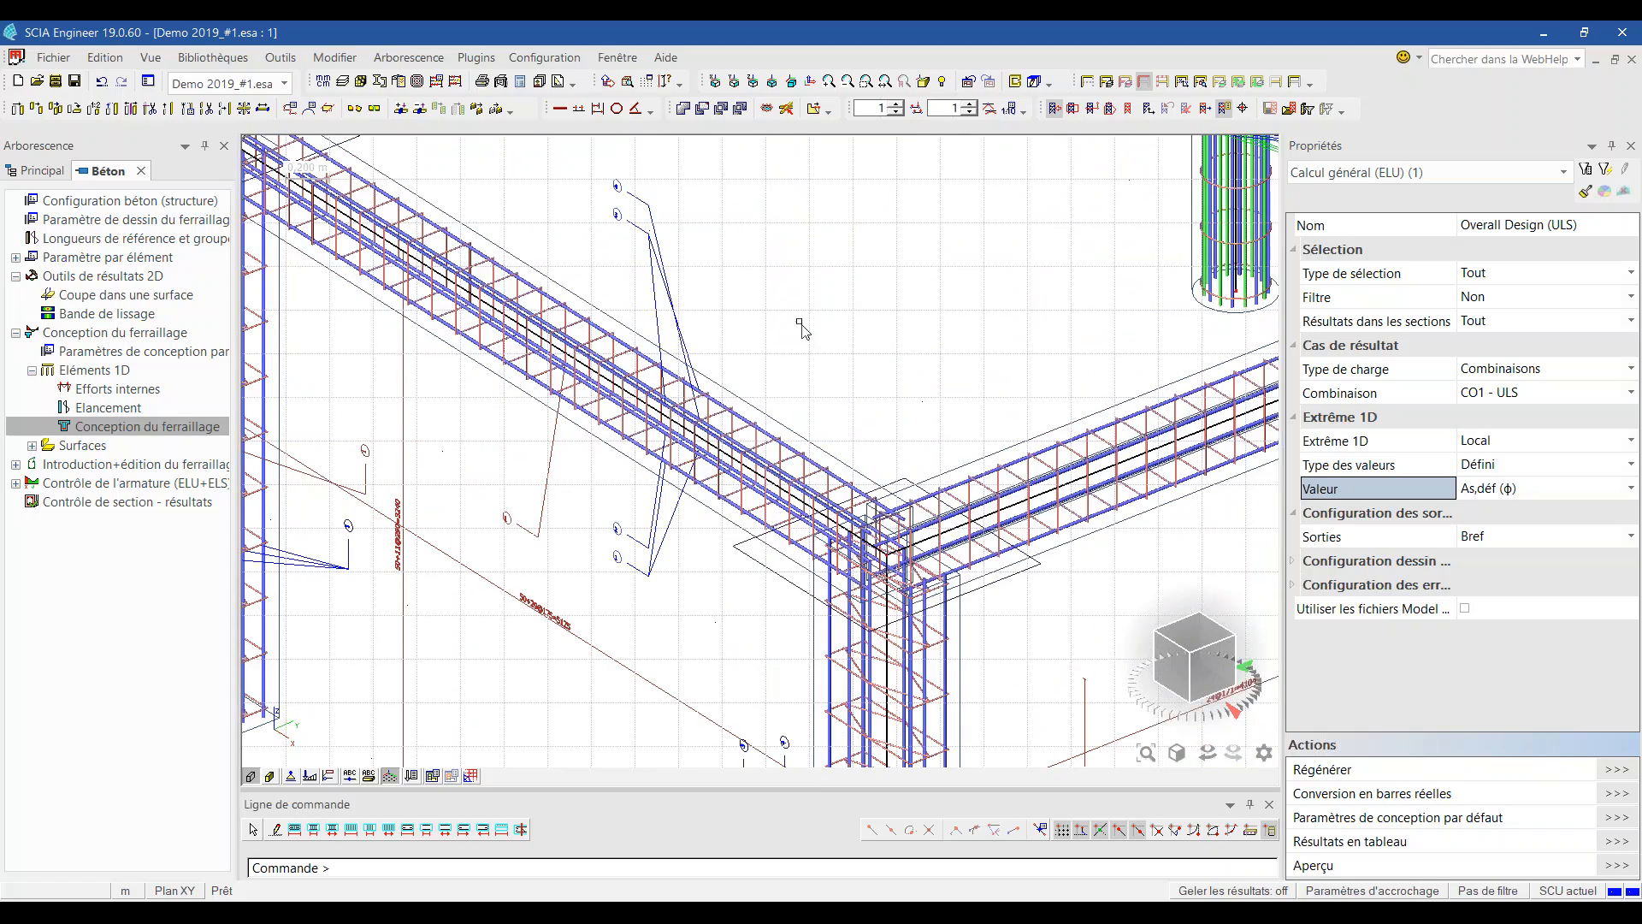
scroll(638, 356, up, 3)
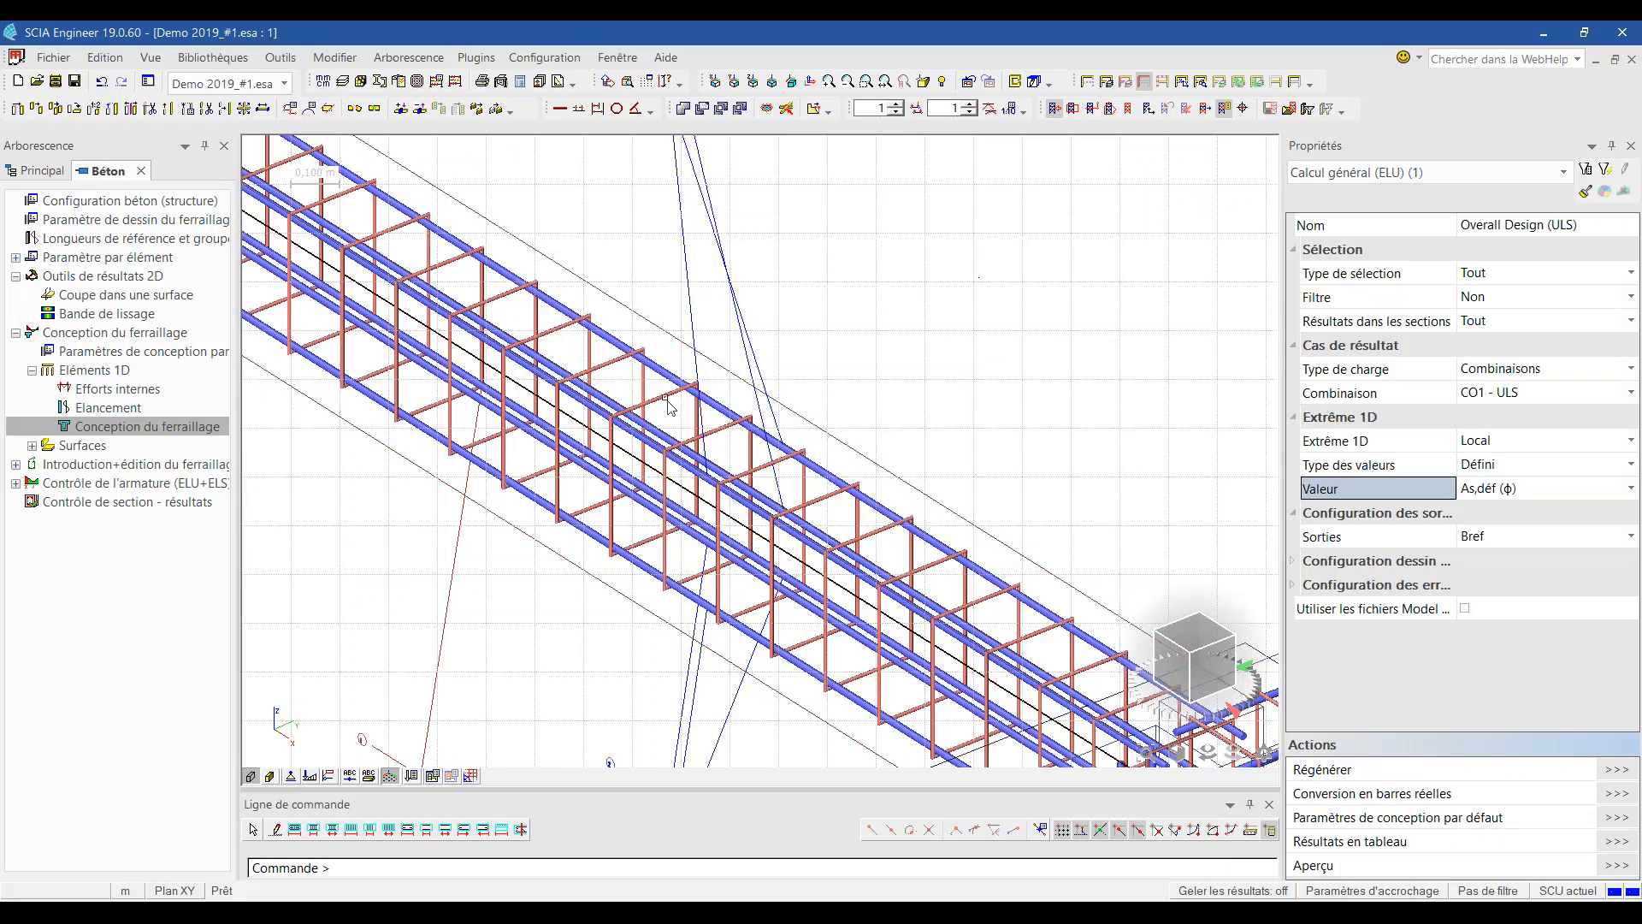
scroll(665, 399, up, 2)
scroll(665, 399, down, 5)
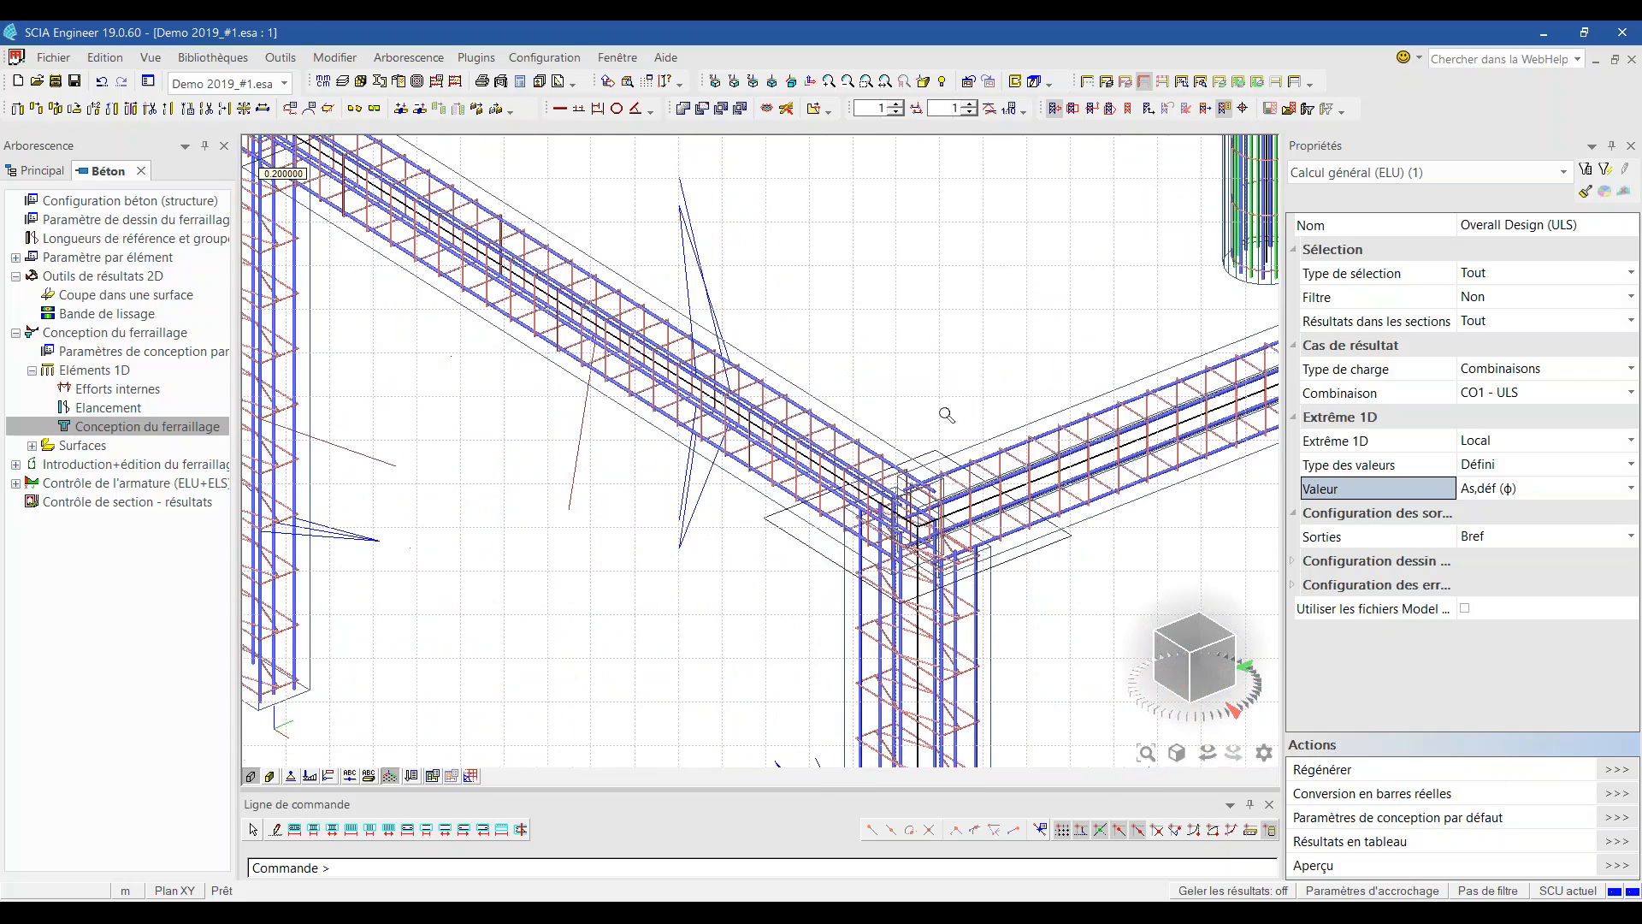
drag(904, 507, 985, 623)
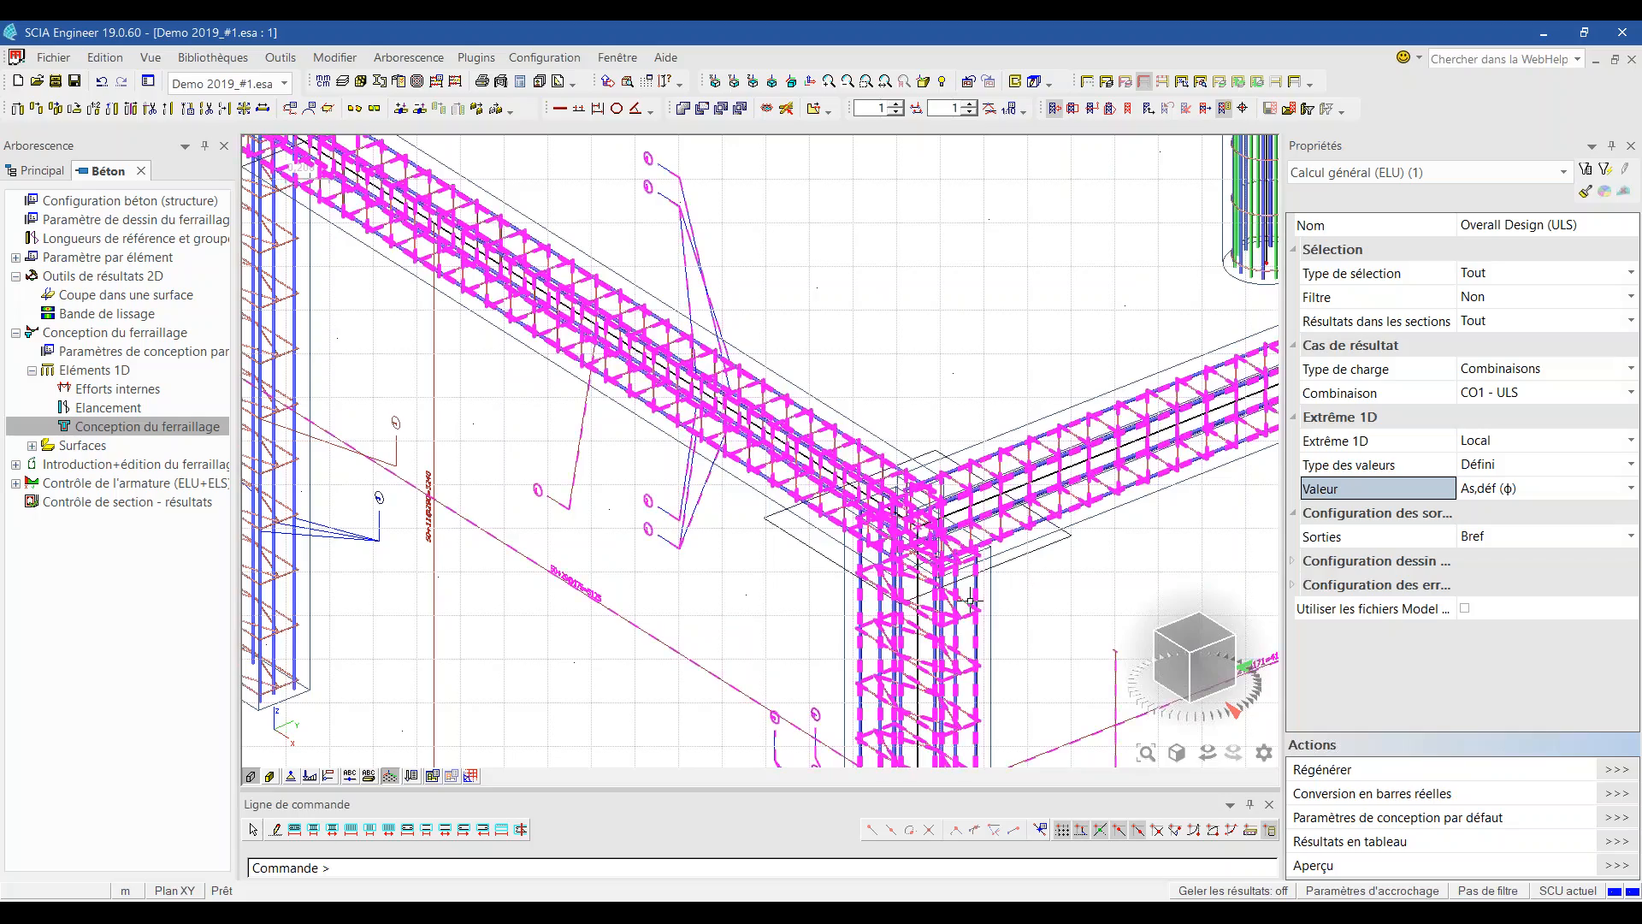
ctrl+right_drag(974, 548, 937, 587)
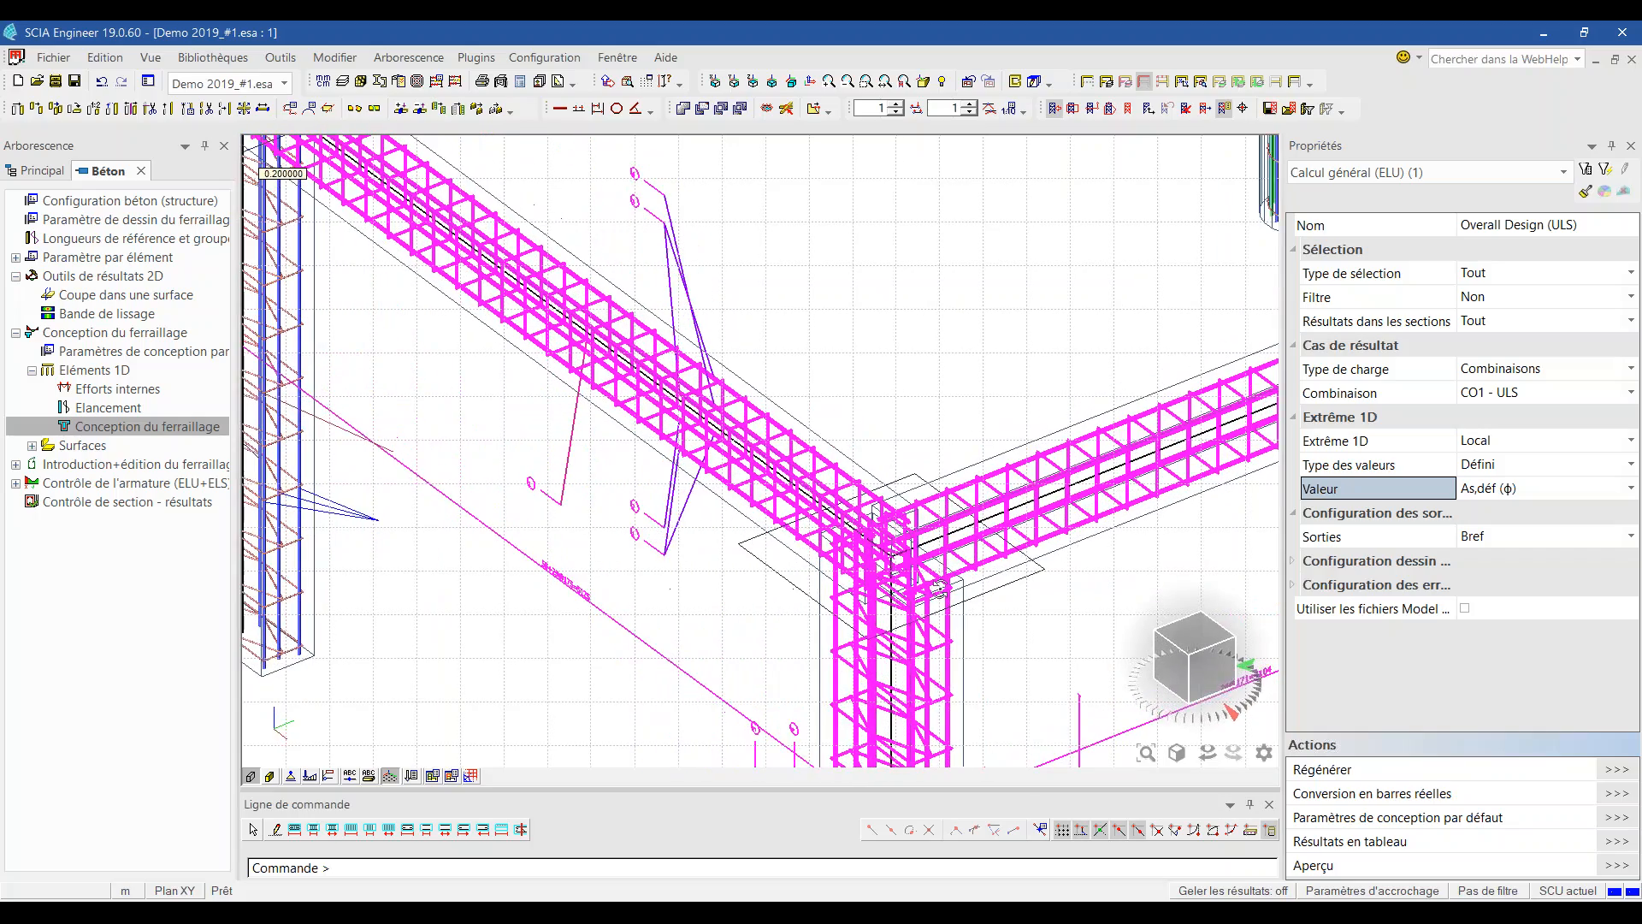
key(Escape)
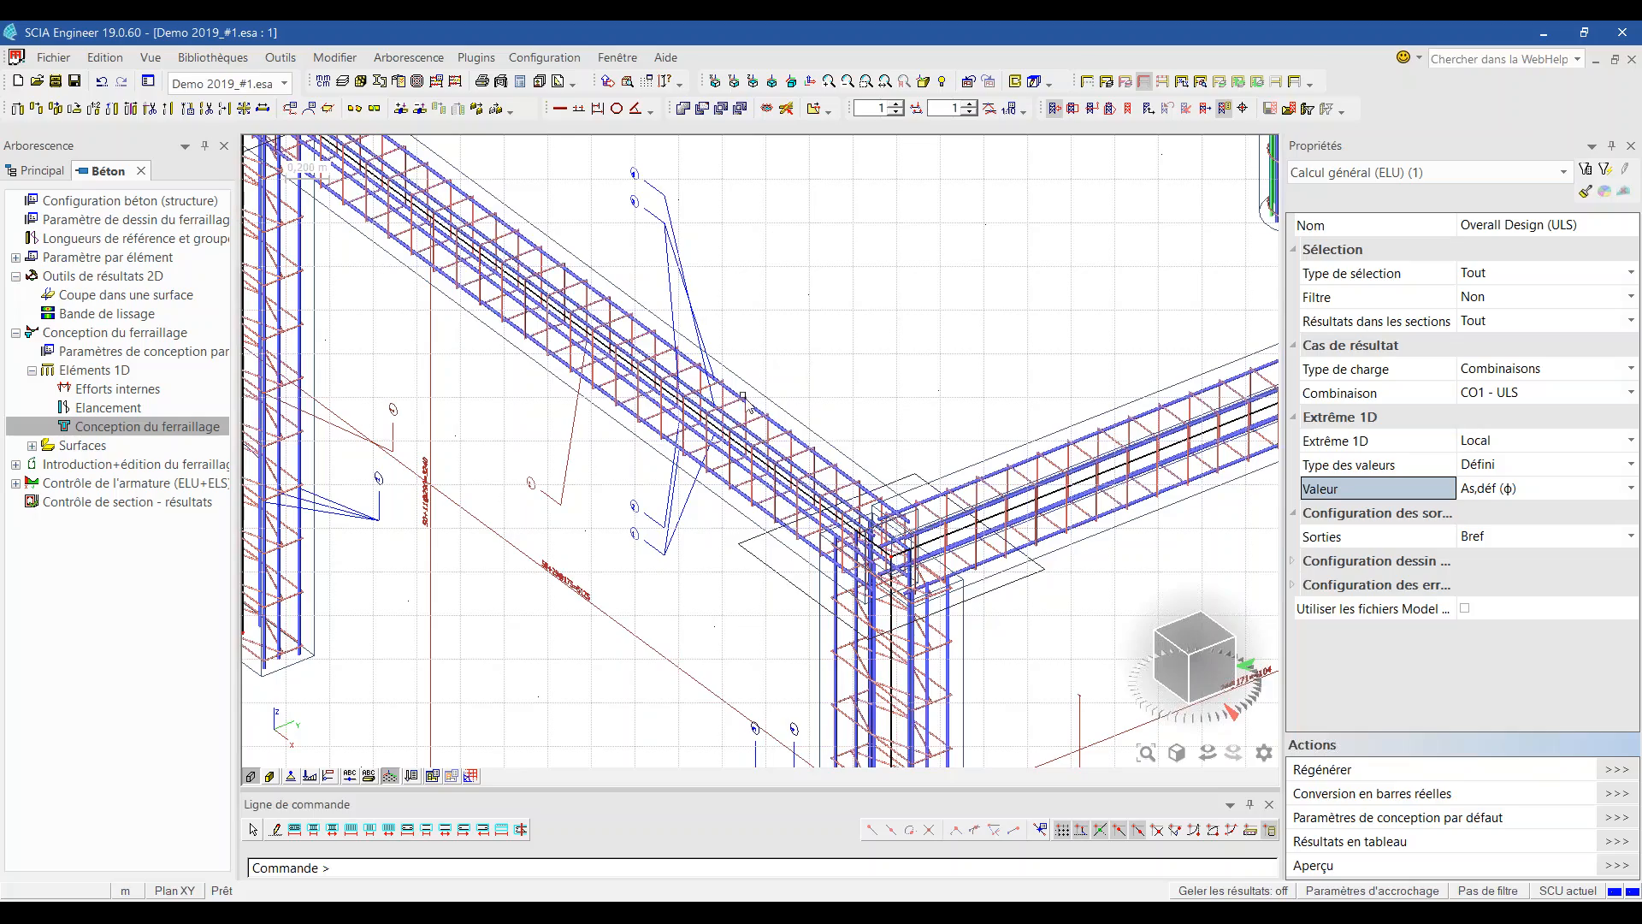
Step: Zoom in closely on the PRAD40 beam and PRAD2 column reinforcement cages
scroll(741, 396, up, 2)
scroll(773, 433, up, 2)
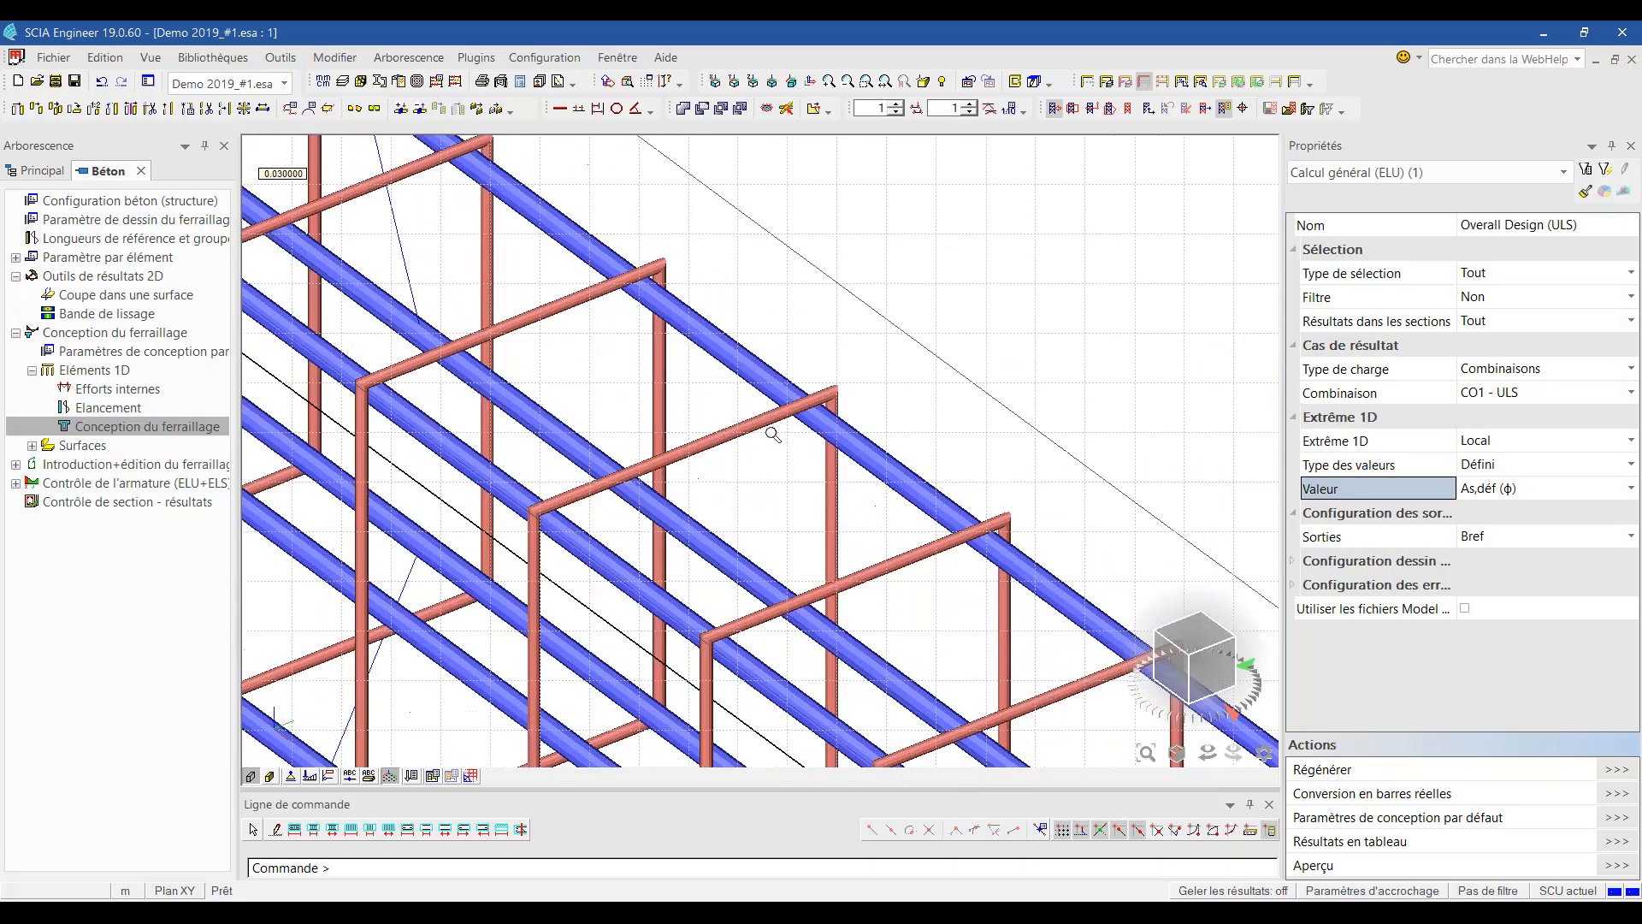
scroll(688, 364, down, 5)
scroll(639, 427, down, 5)
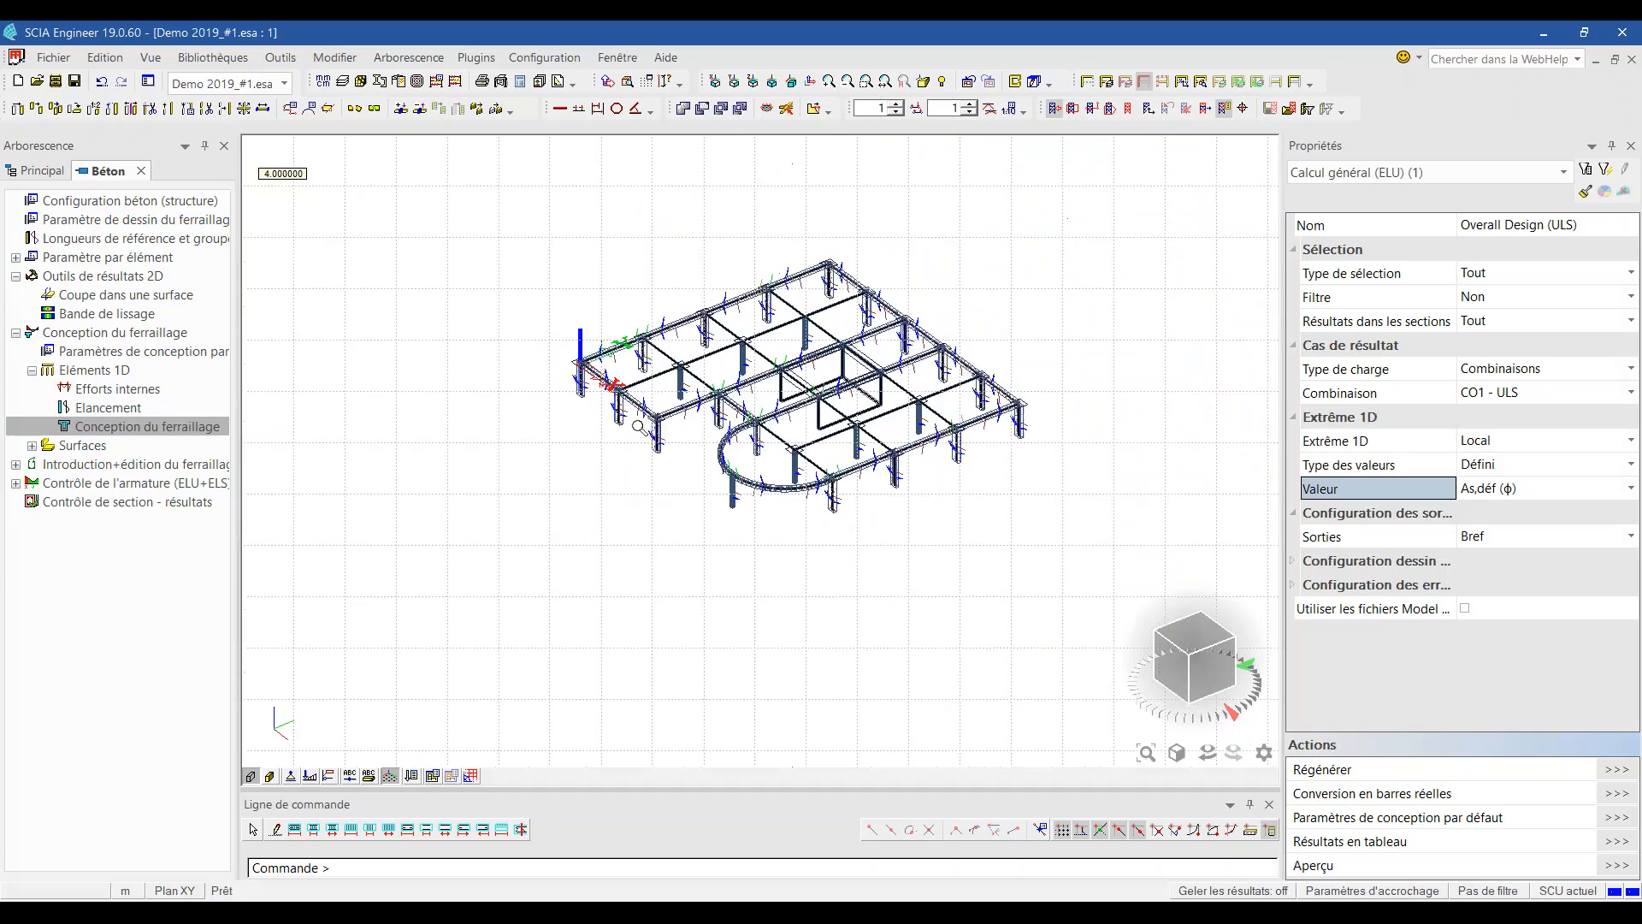
scroll(918, 462, up, 6)
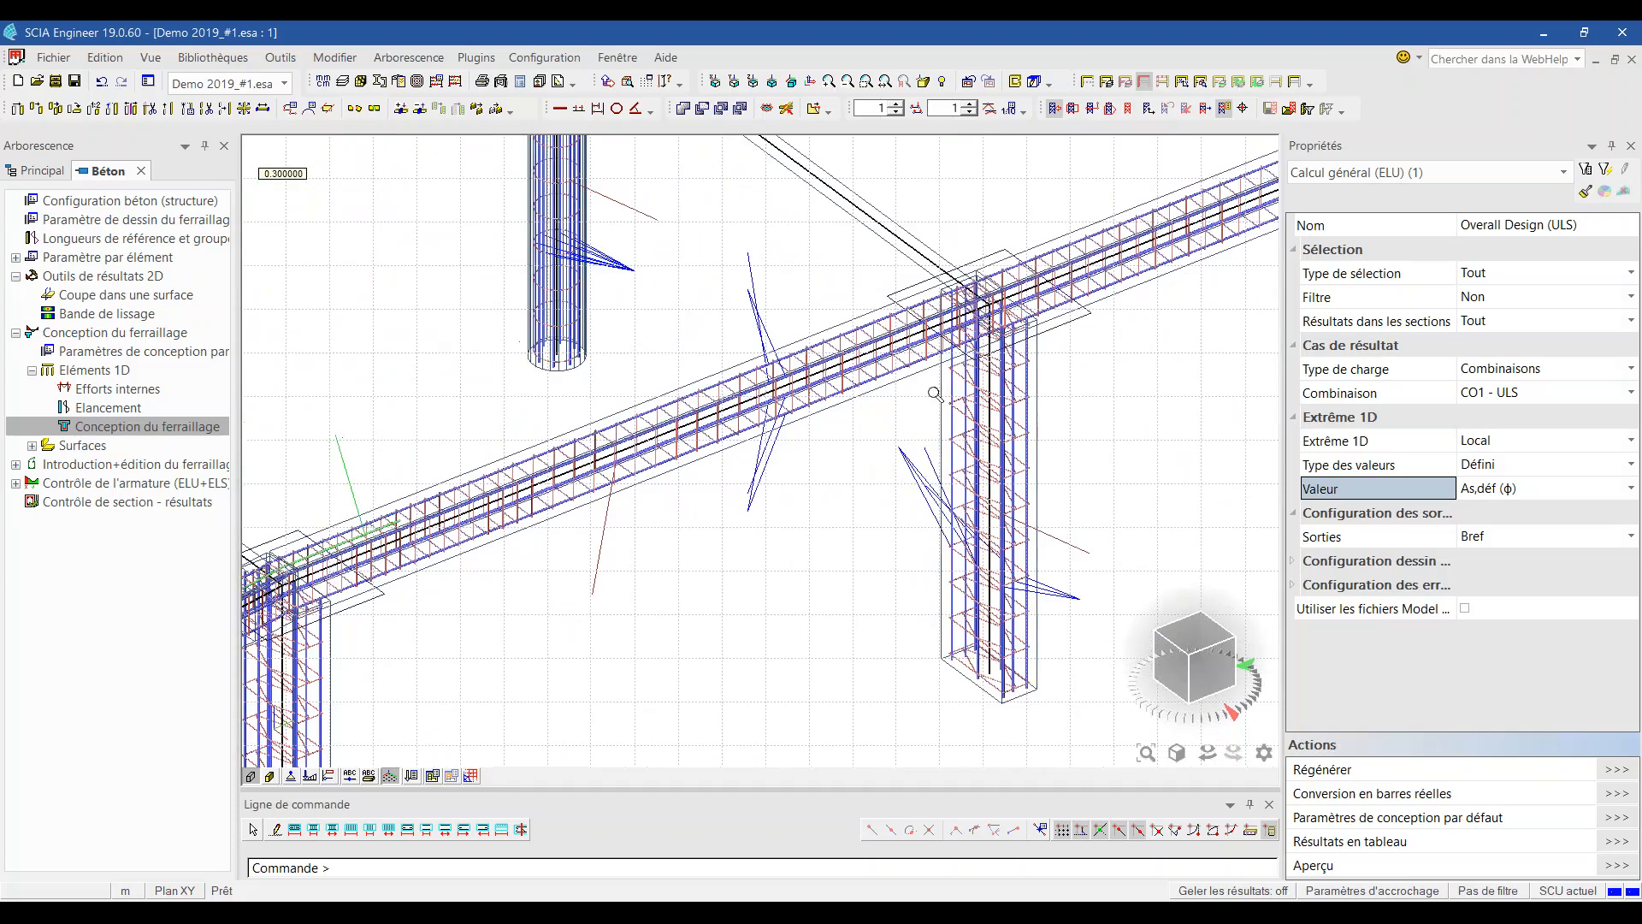
scroll(753, 419, down, 5)
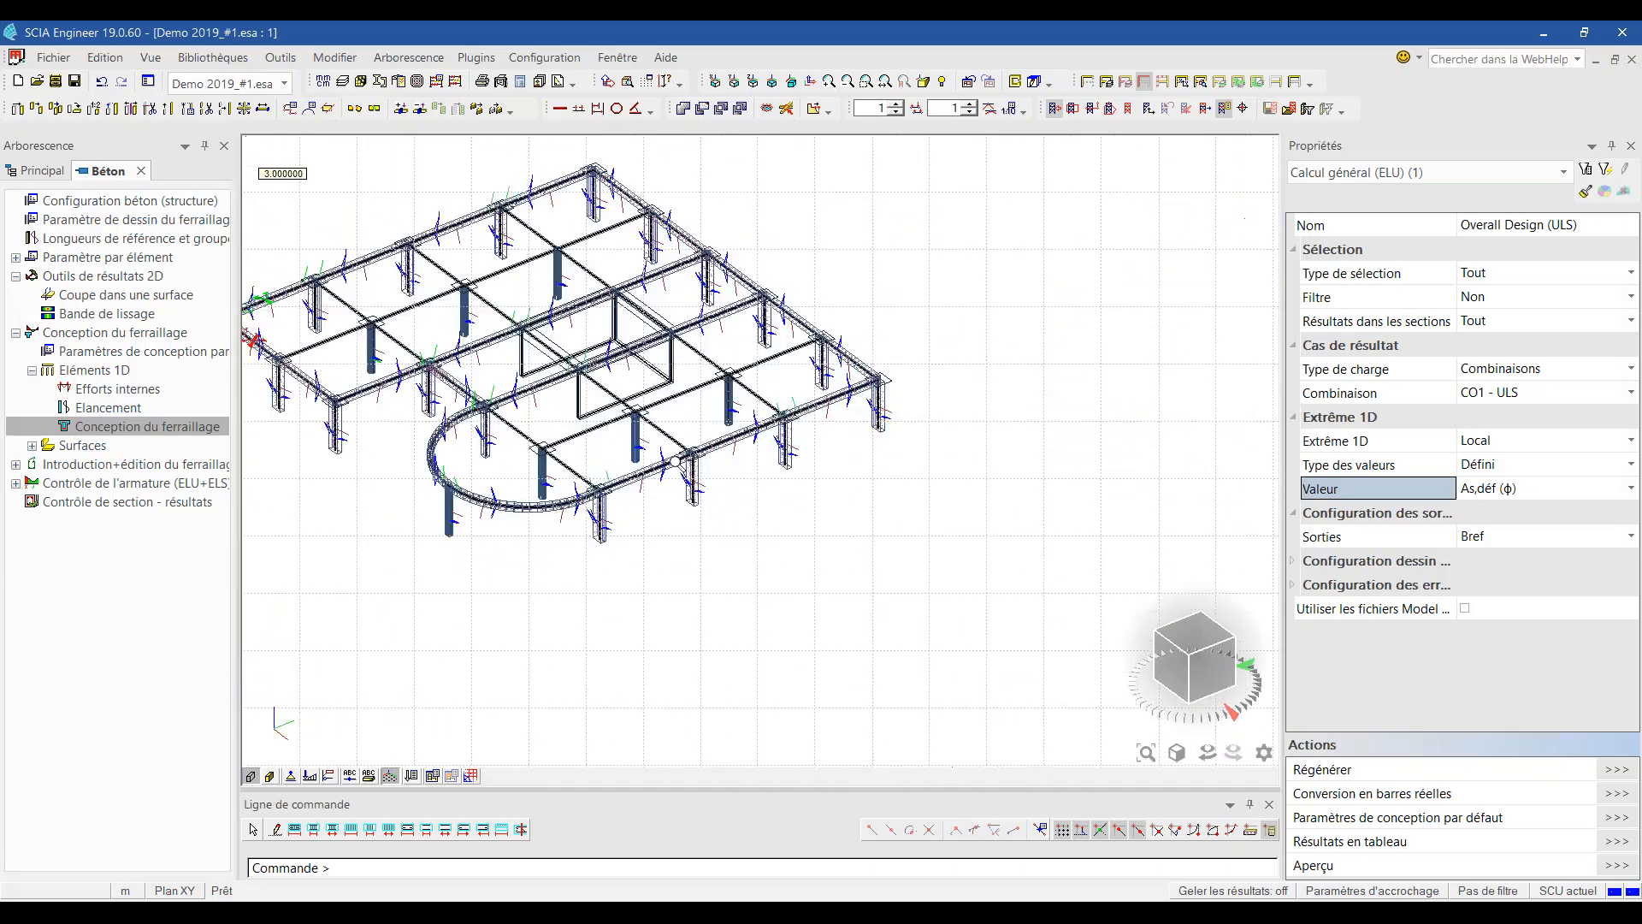
scroll(752, 419, up, 1)
scroll(759, 426, up, 5)
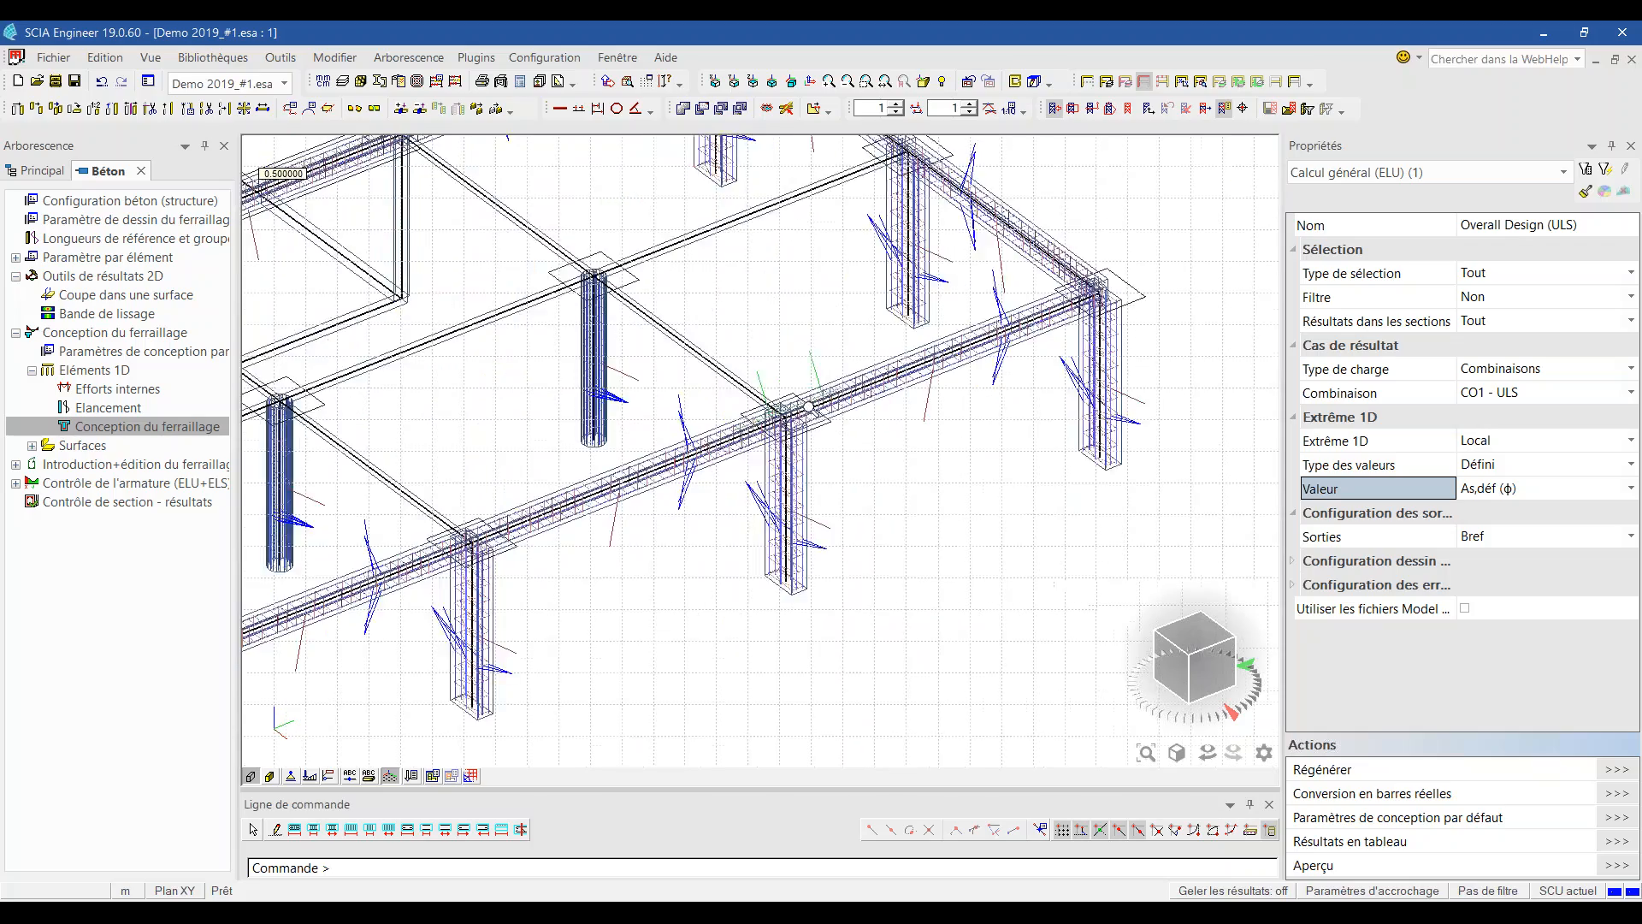
scroll(1106, 380, down, 2)
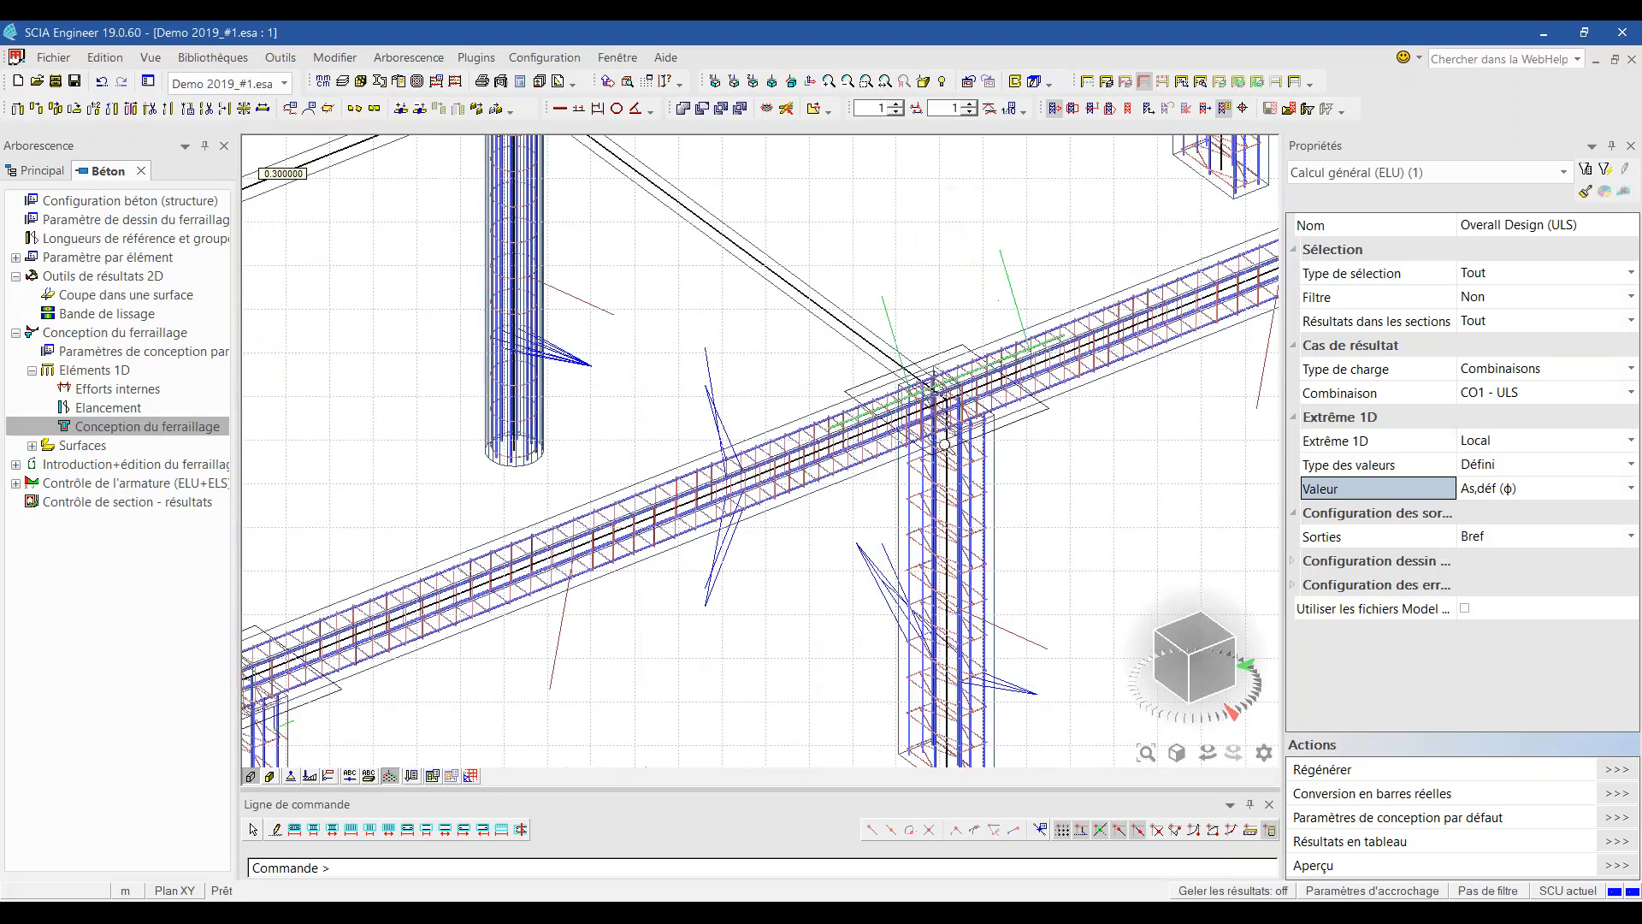
scroll(908, 428, up, 3)
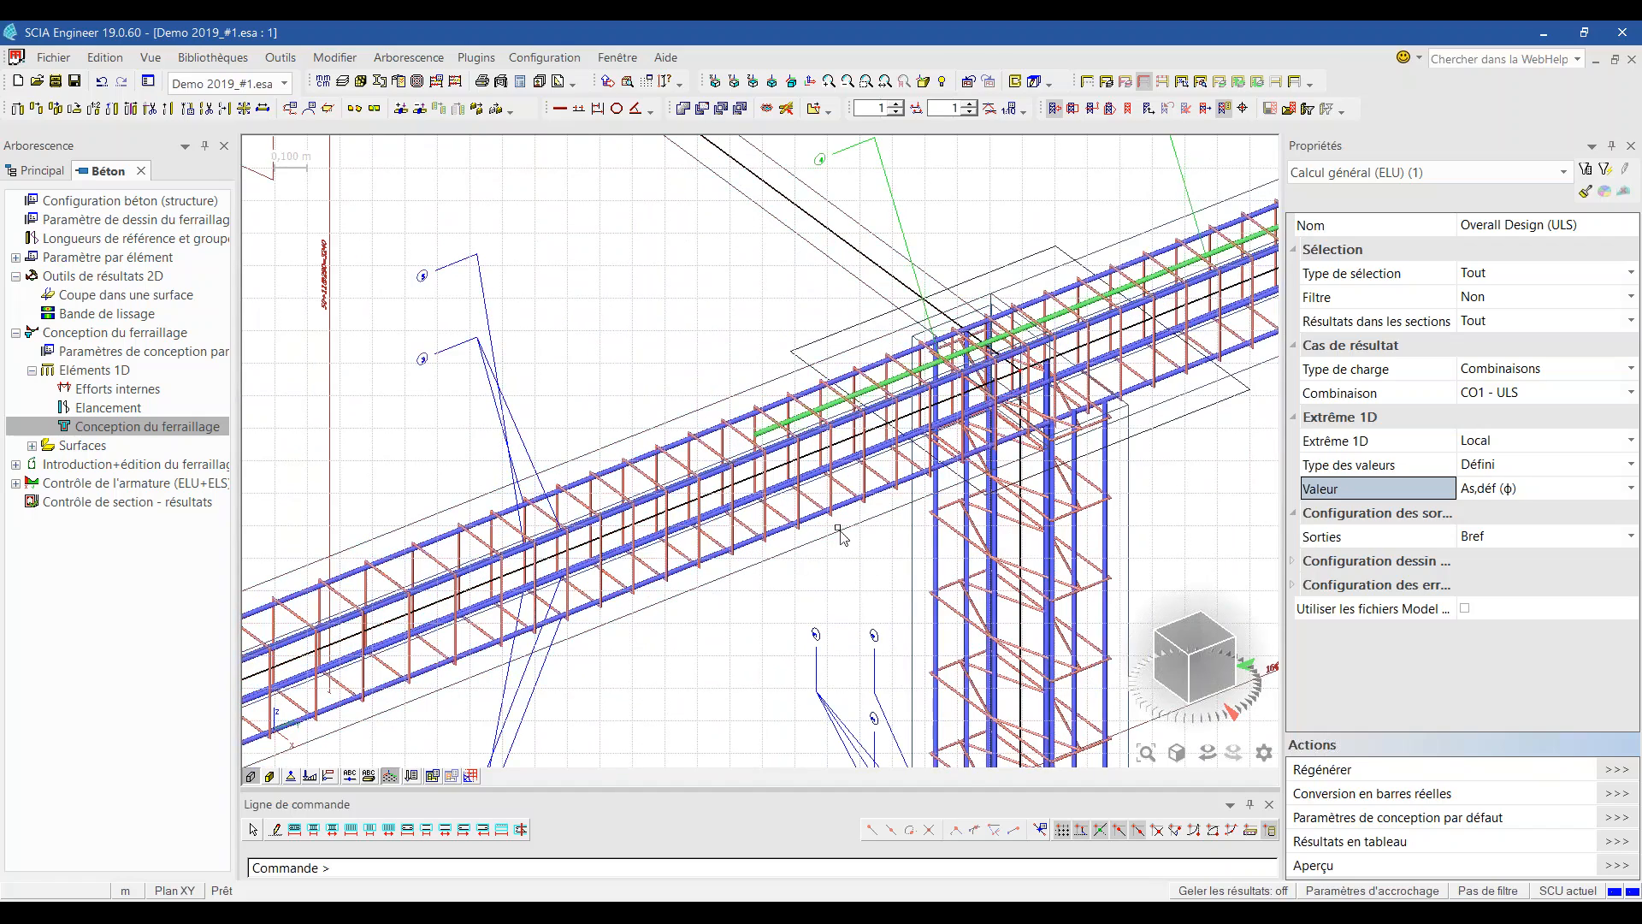
scroll(781, 231, down, 2)
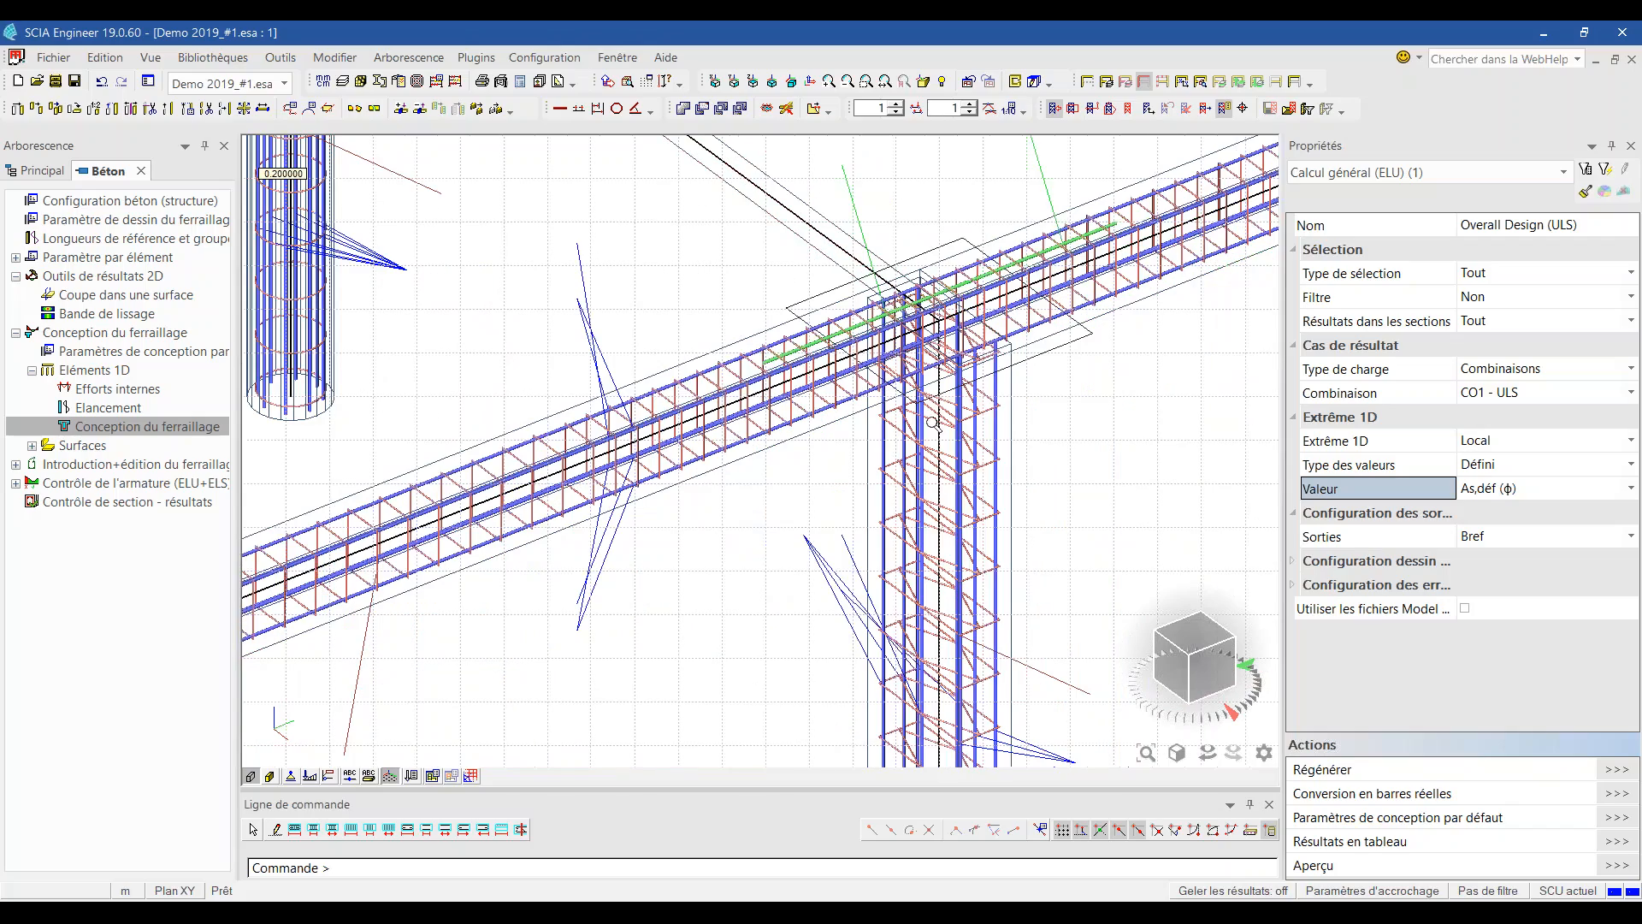
scroll(915, 467, up, 2)
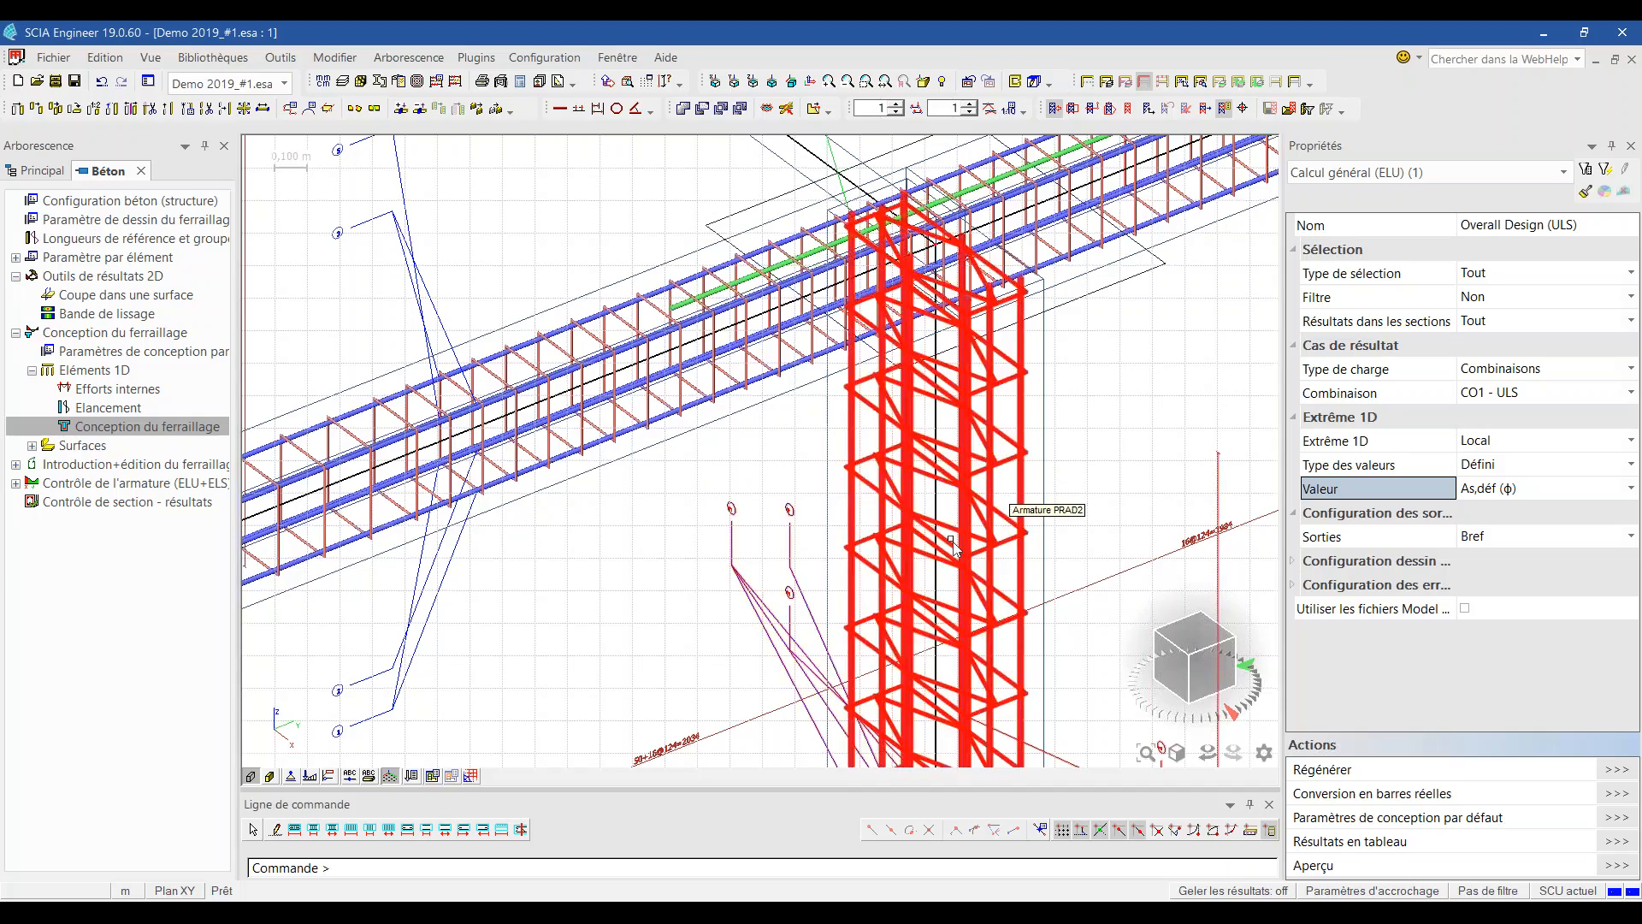
scroll(855, 462, up, 2)
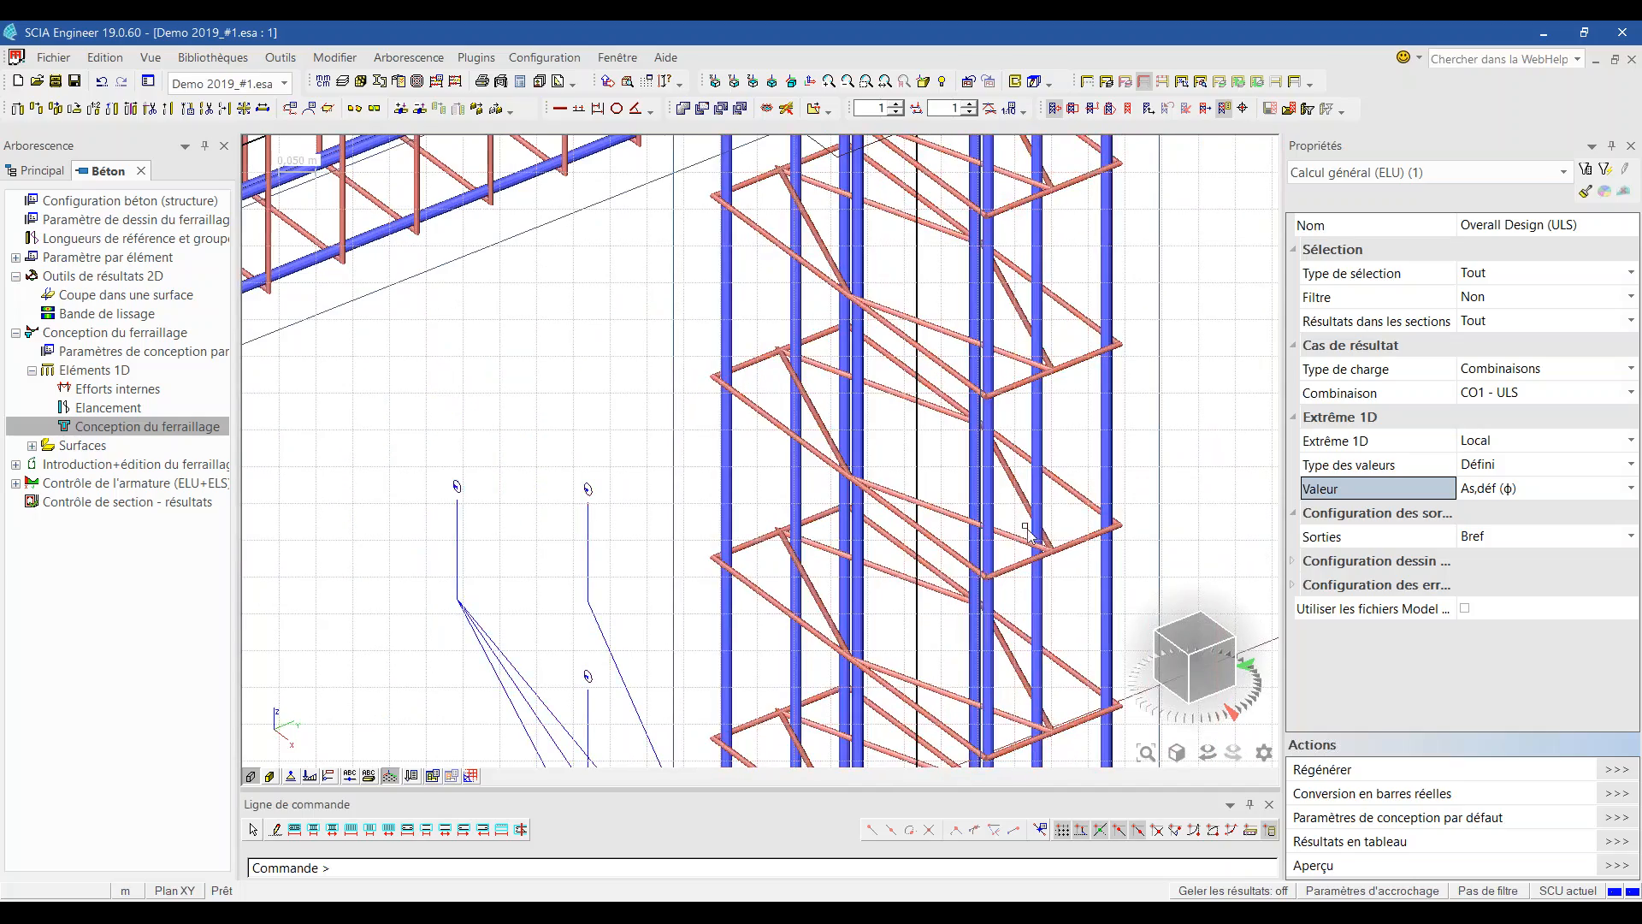
scroll(1045, 548, down, 2)
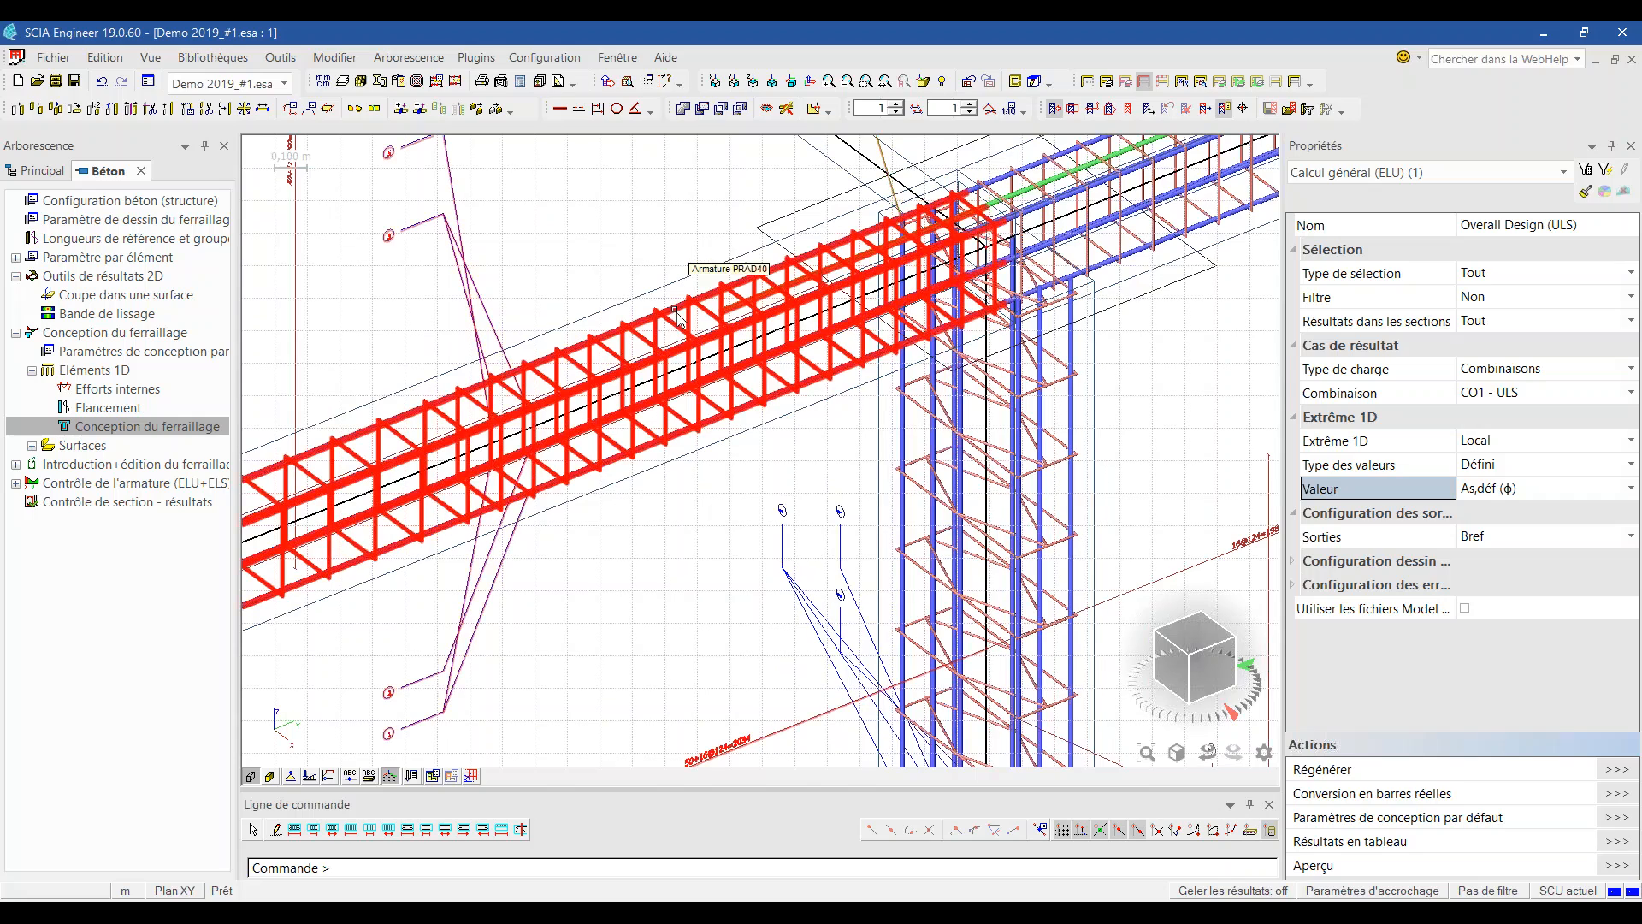
Step: Edit the beam's PRAD40 reinforcement and show top layer Long3: 2 bars of 16 mm
click(1084, 637)
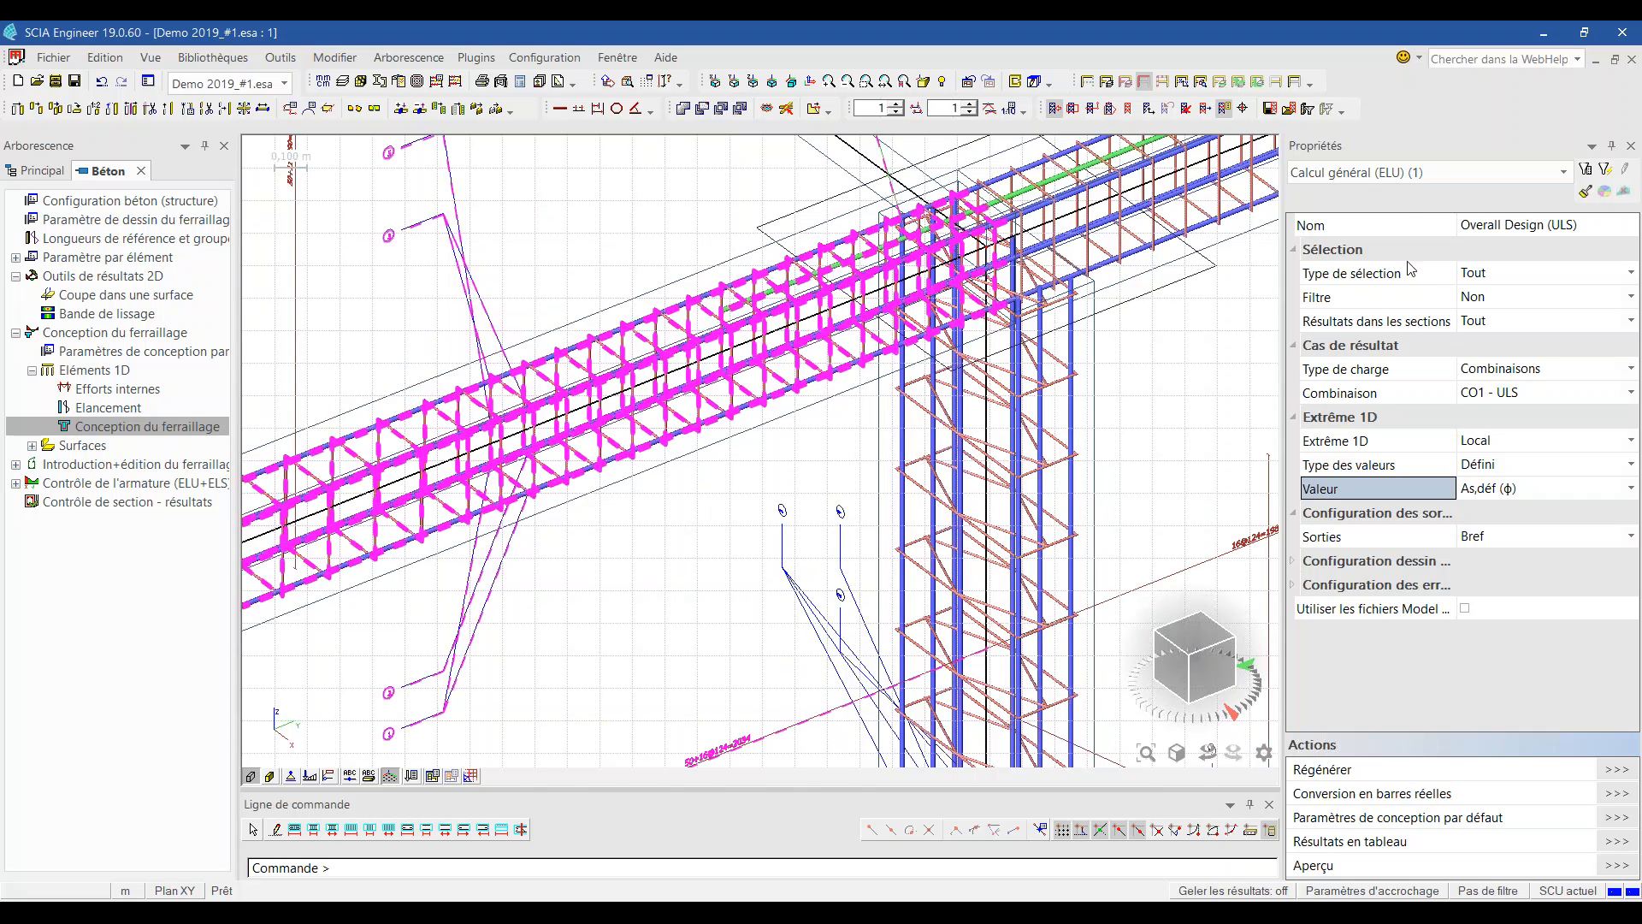
click(1396, 176)
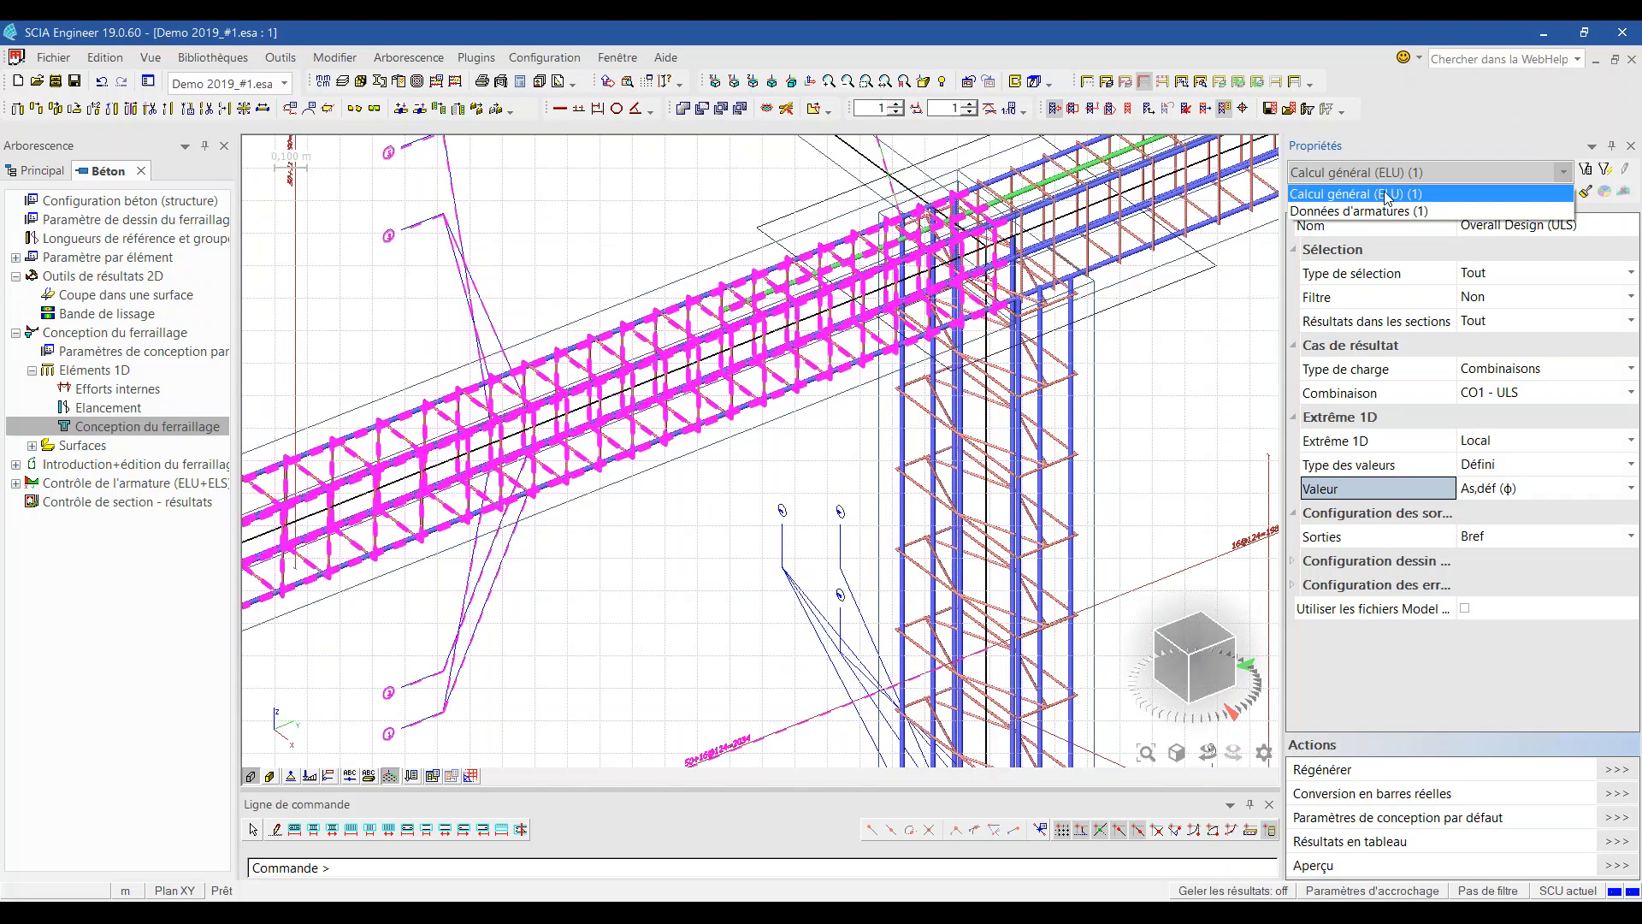
click(1335, 211)
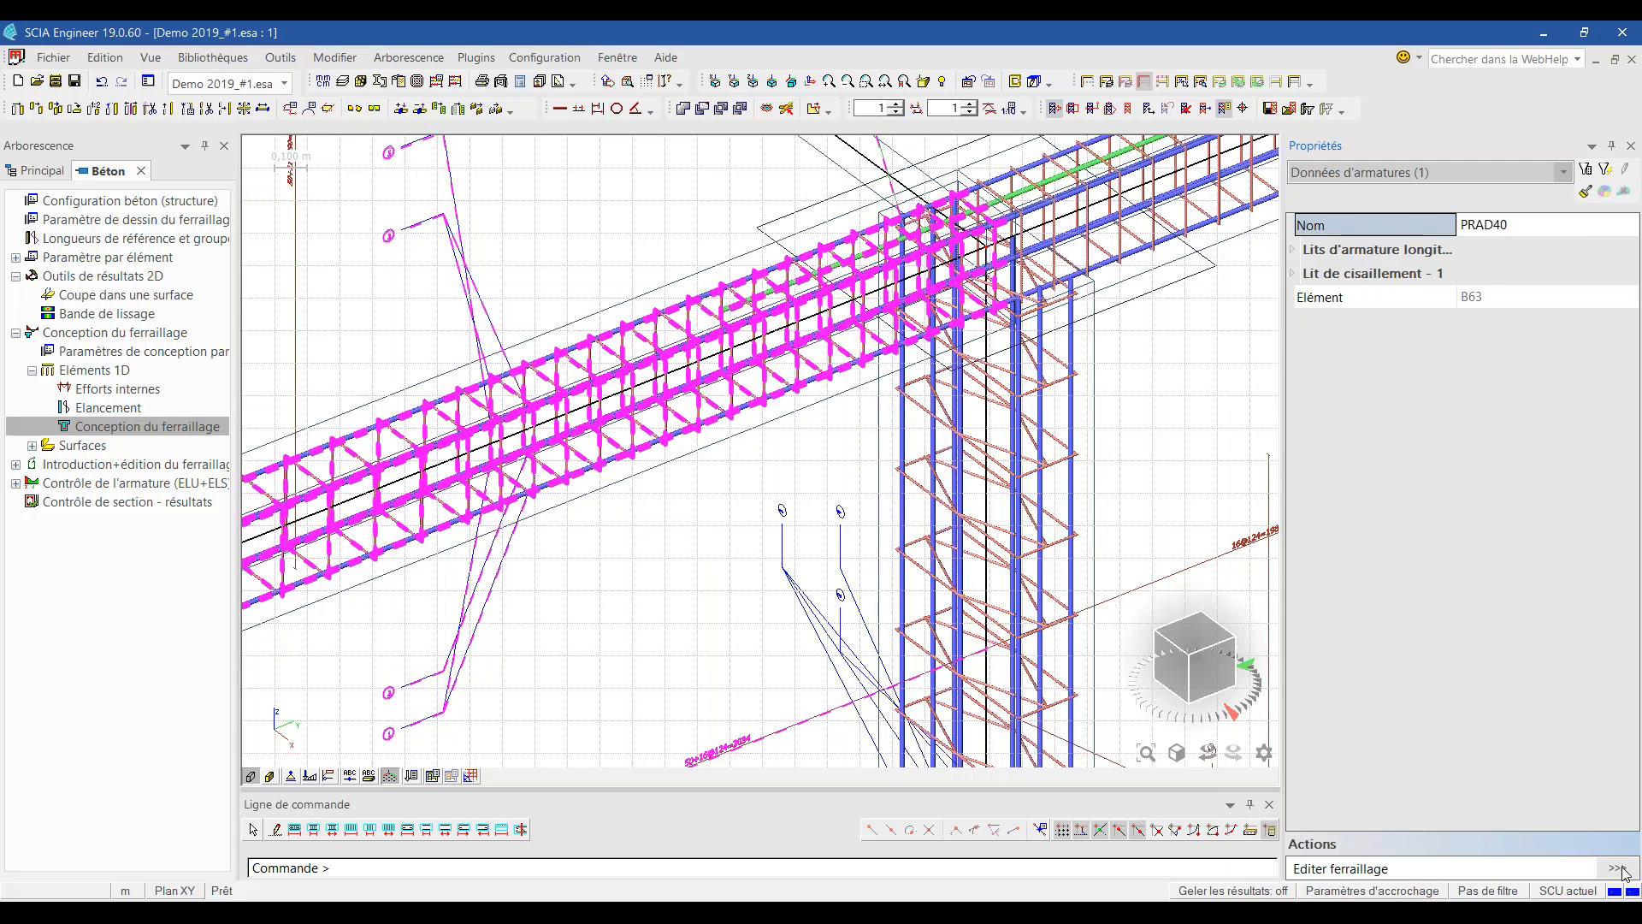
click(1619, 869)
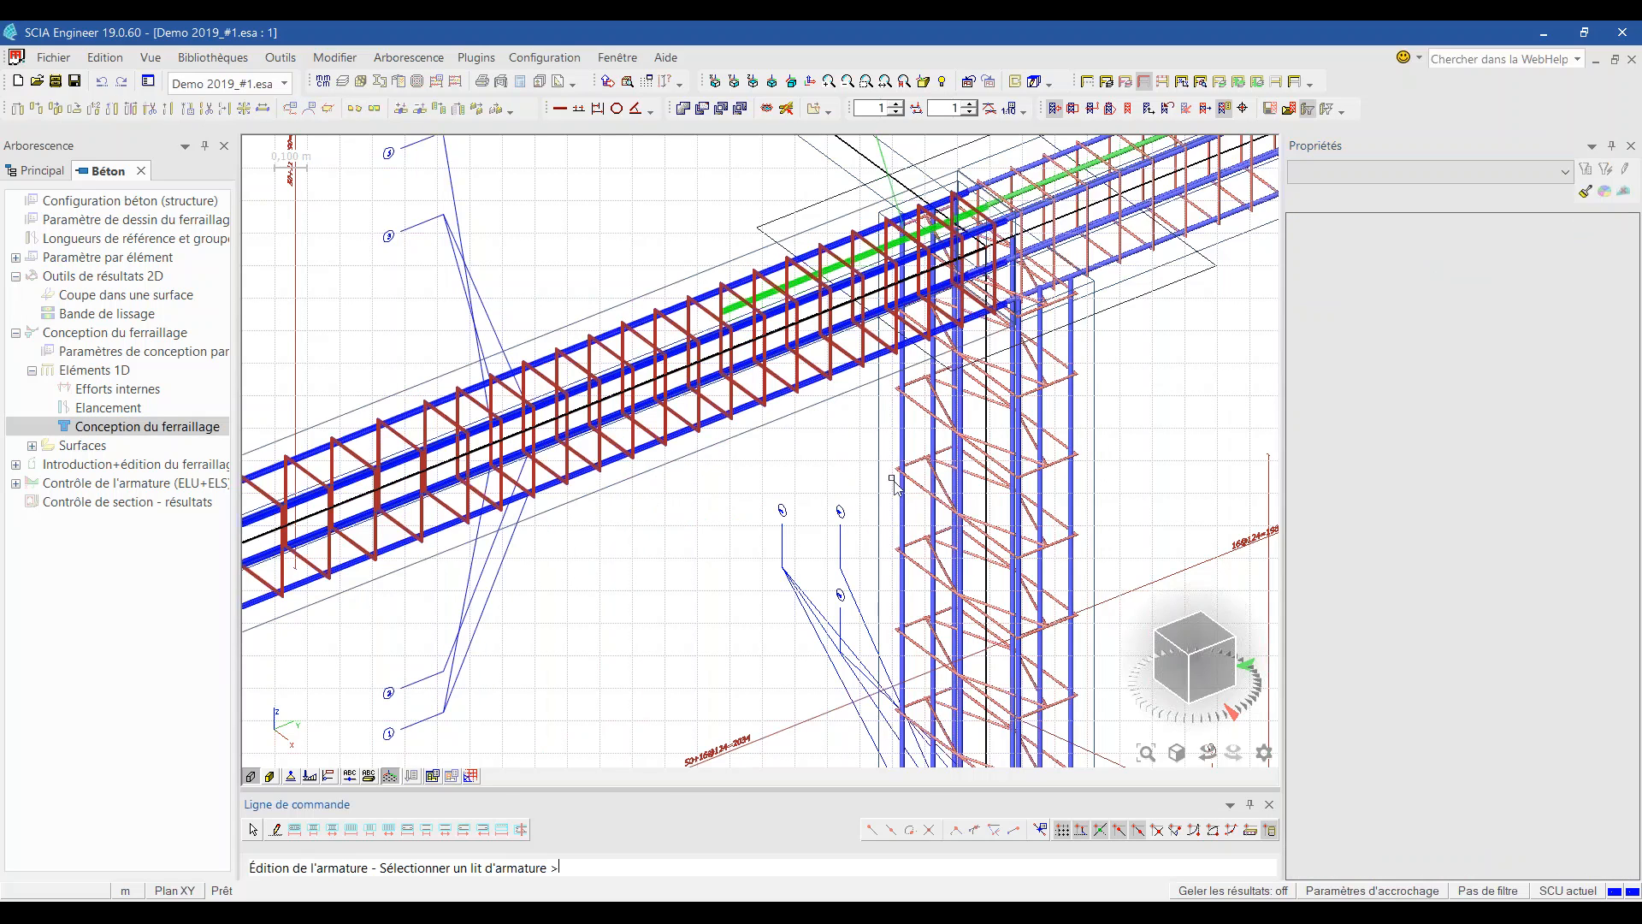
click(647, 328)
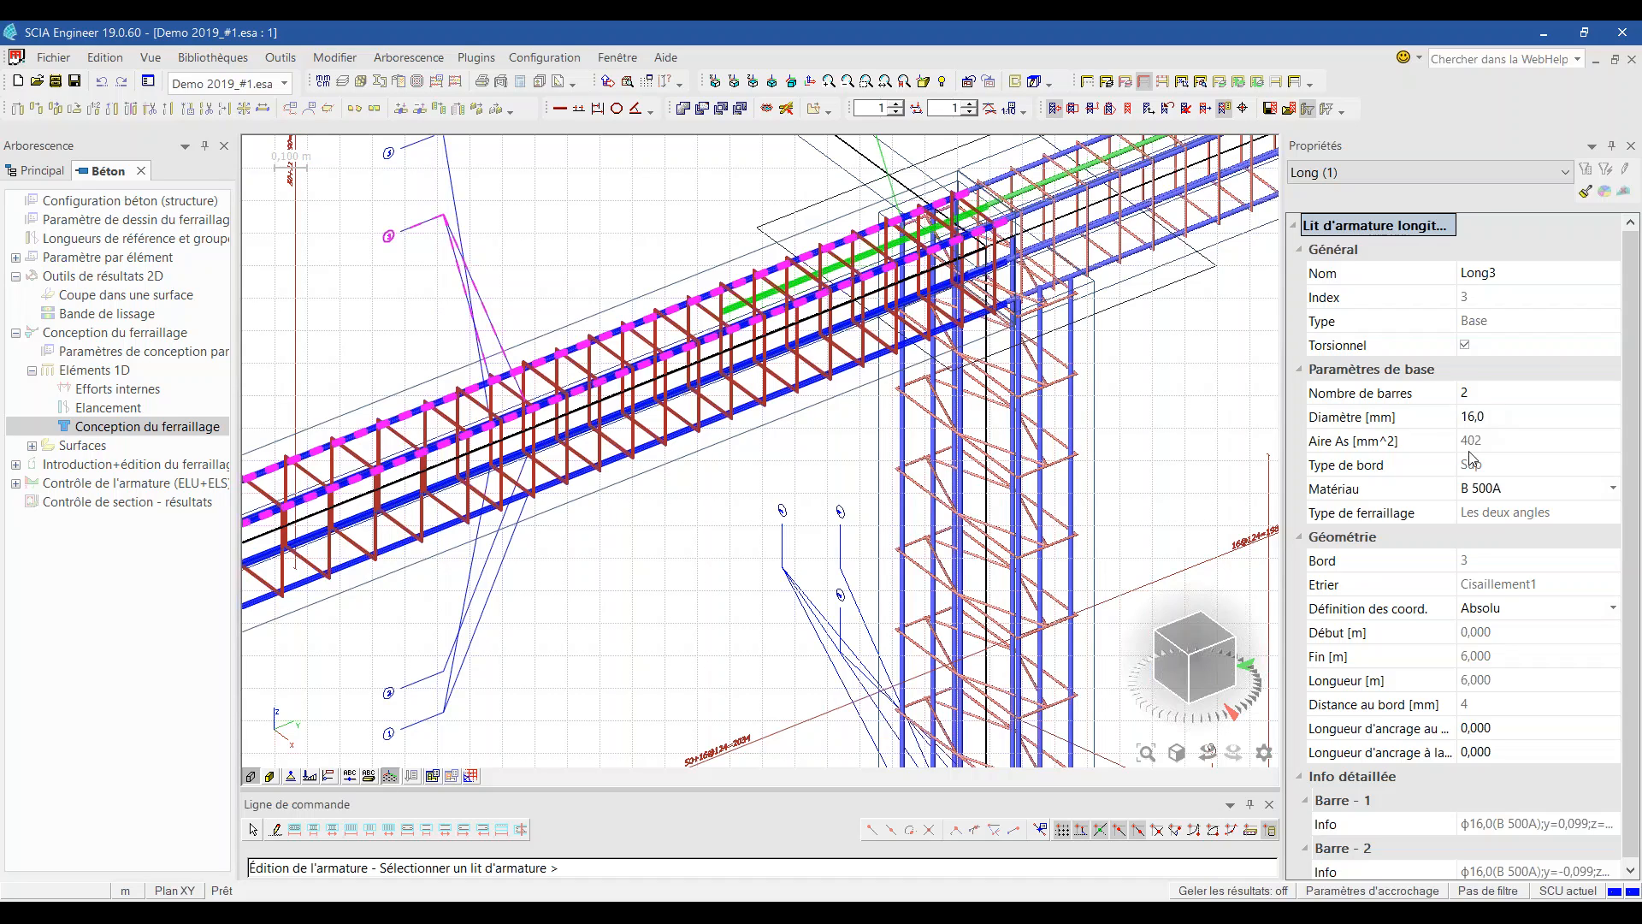
Step: Change top layer Long3 to 4 bars of 10 mm diameter, 6,000 m long
click(1475, 399)
text(4)
key(Return)
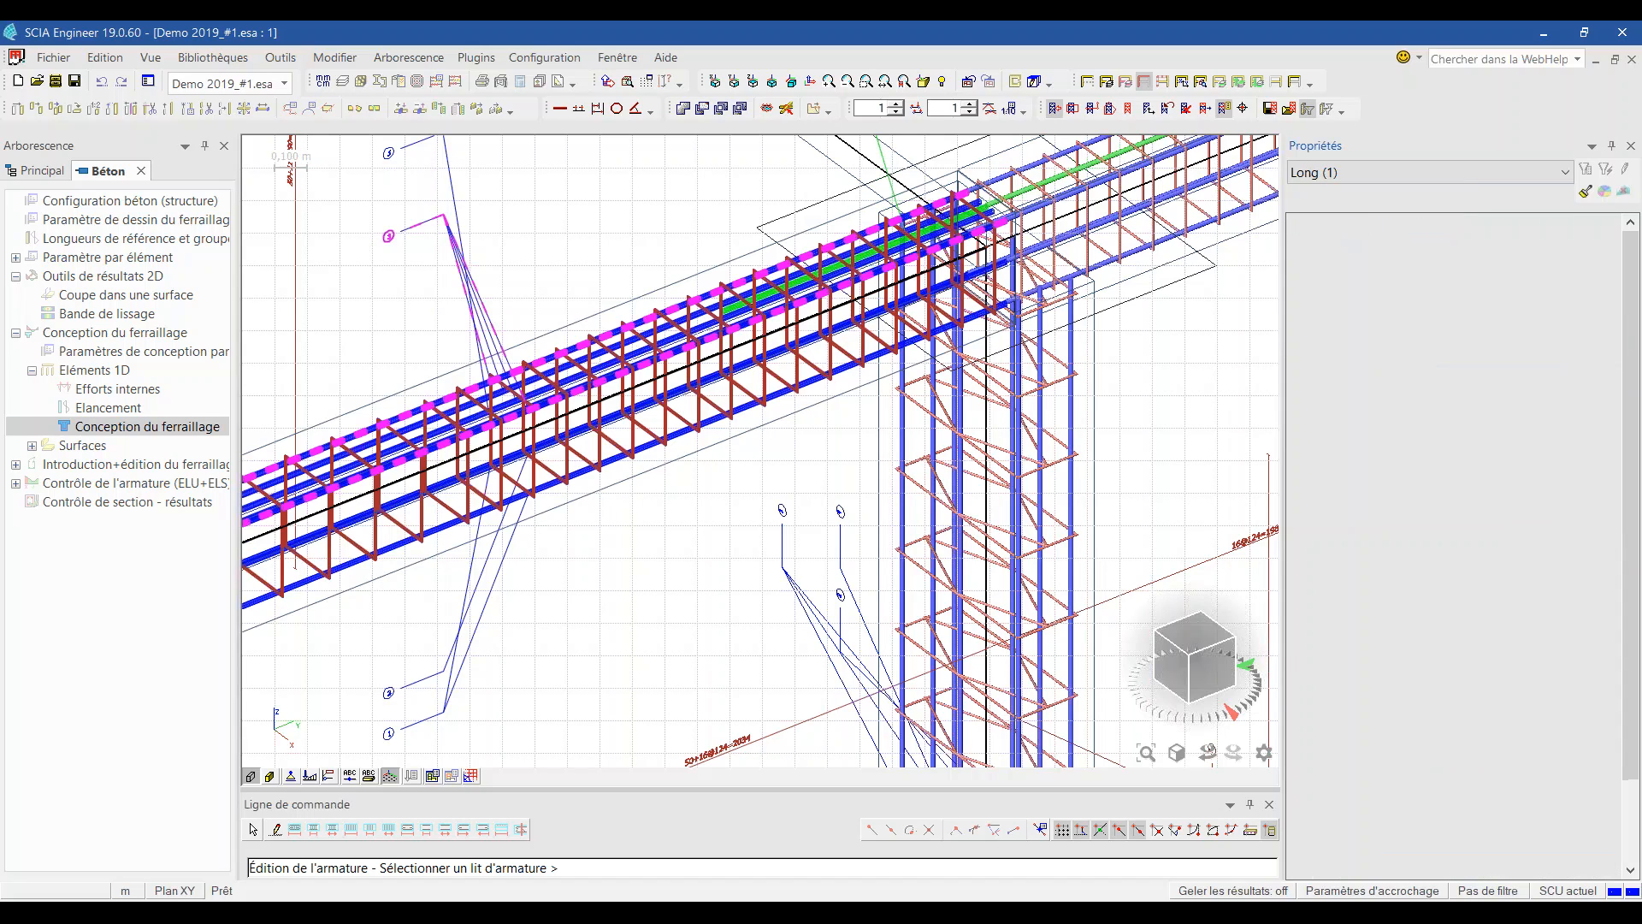
click(1499, 420)
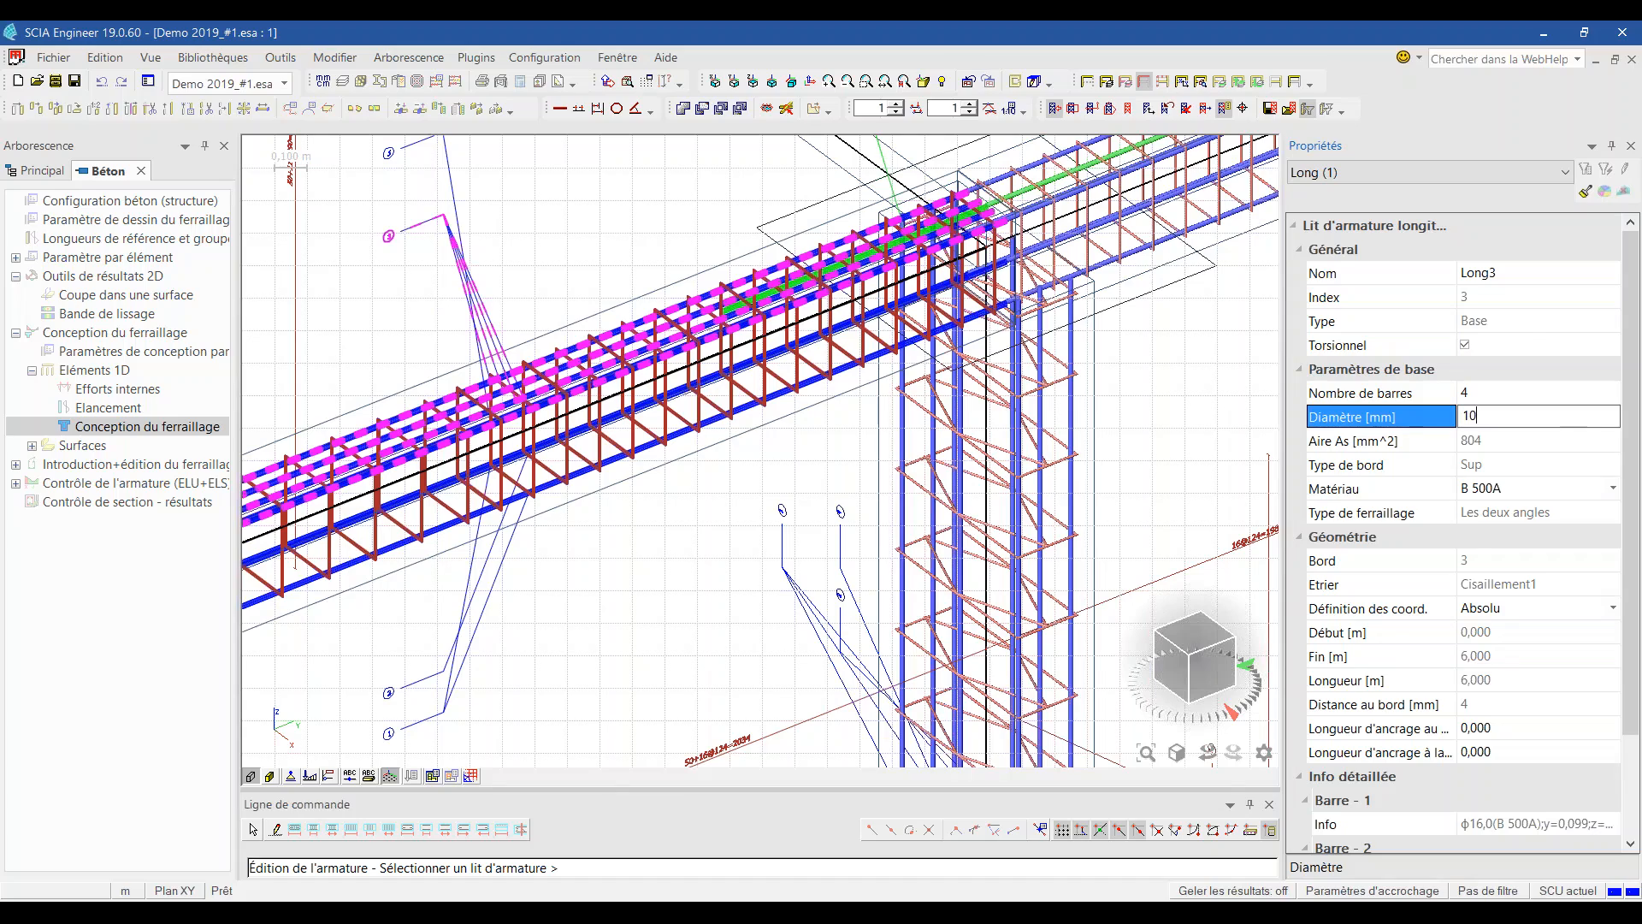
key(Return)
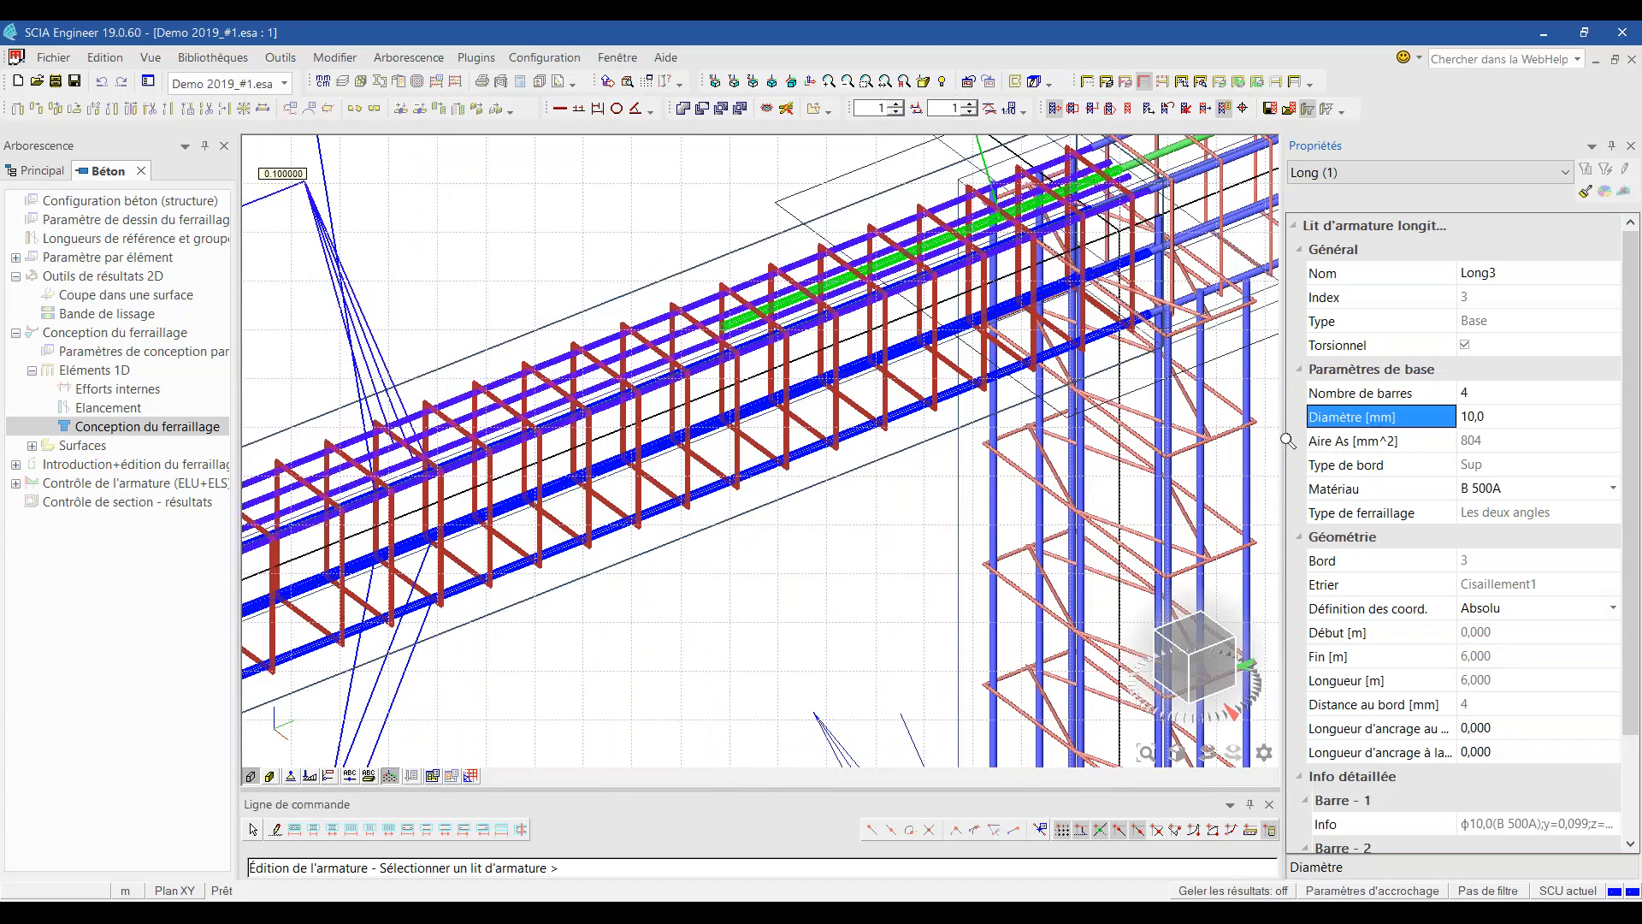
scroll(1629, 496, down, 3)
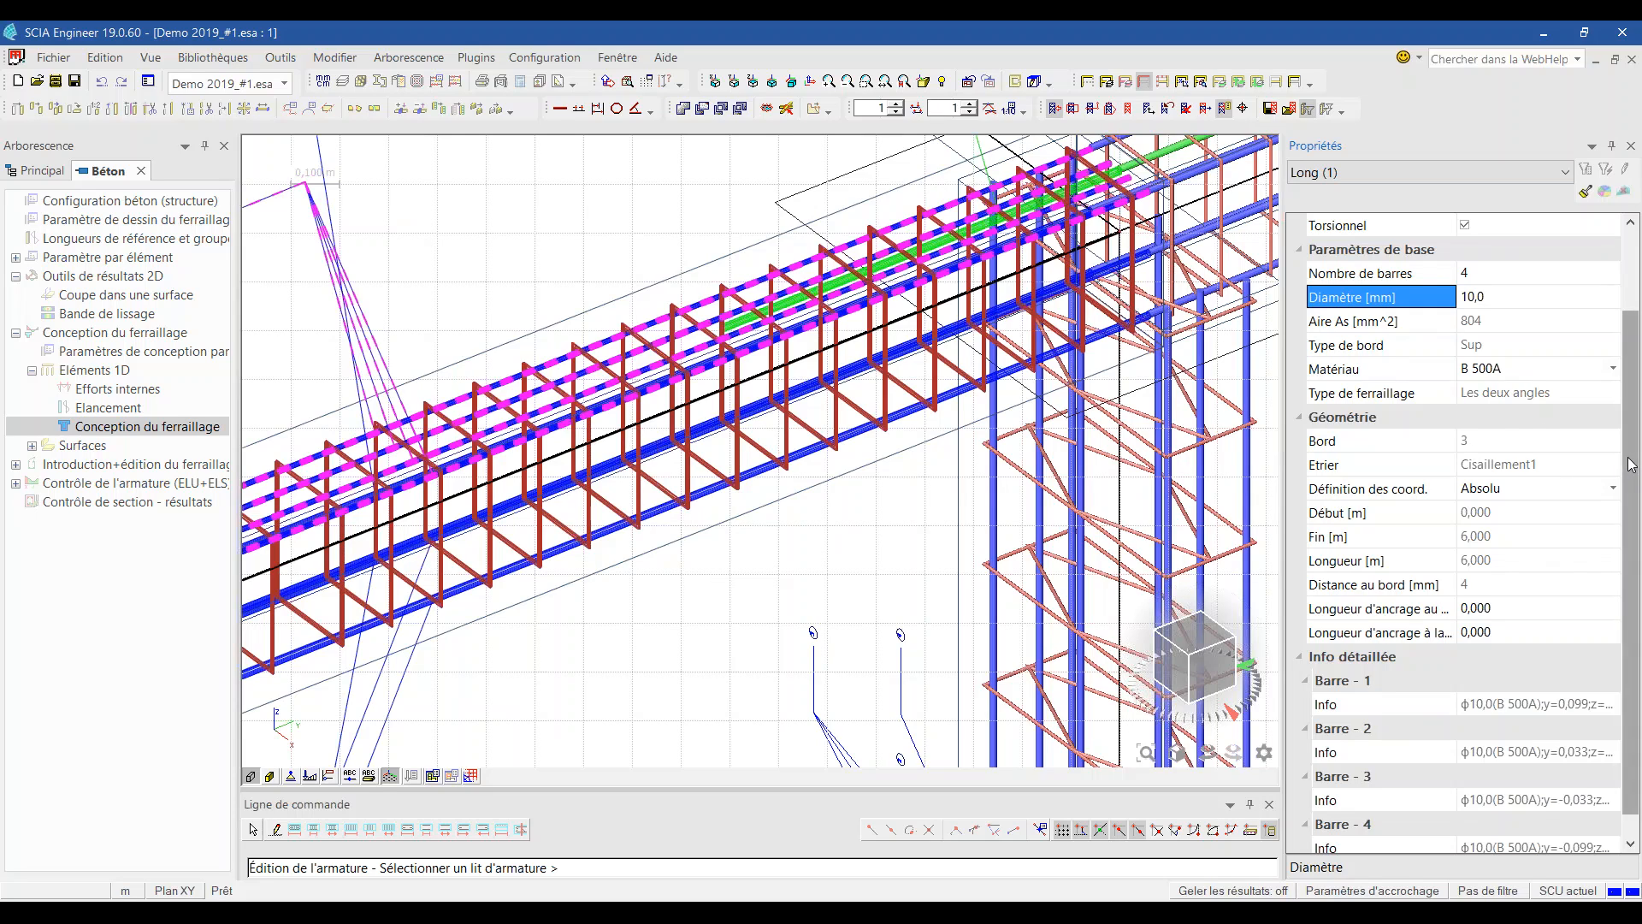
scroll(1629, 464, up, 3)
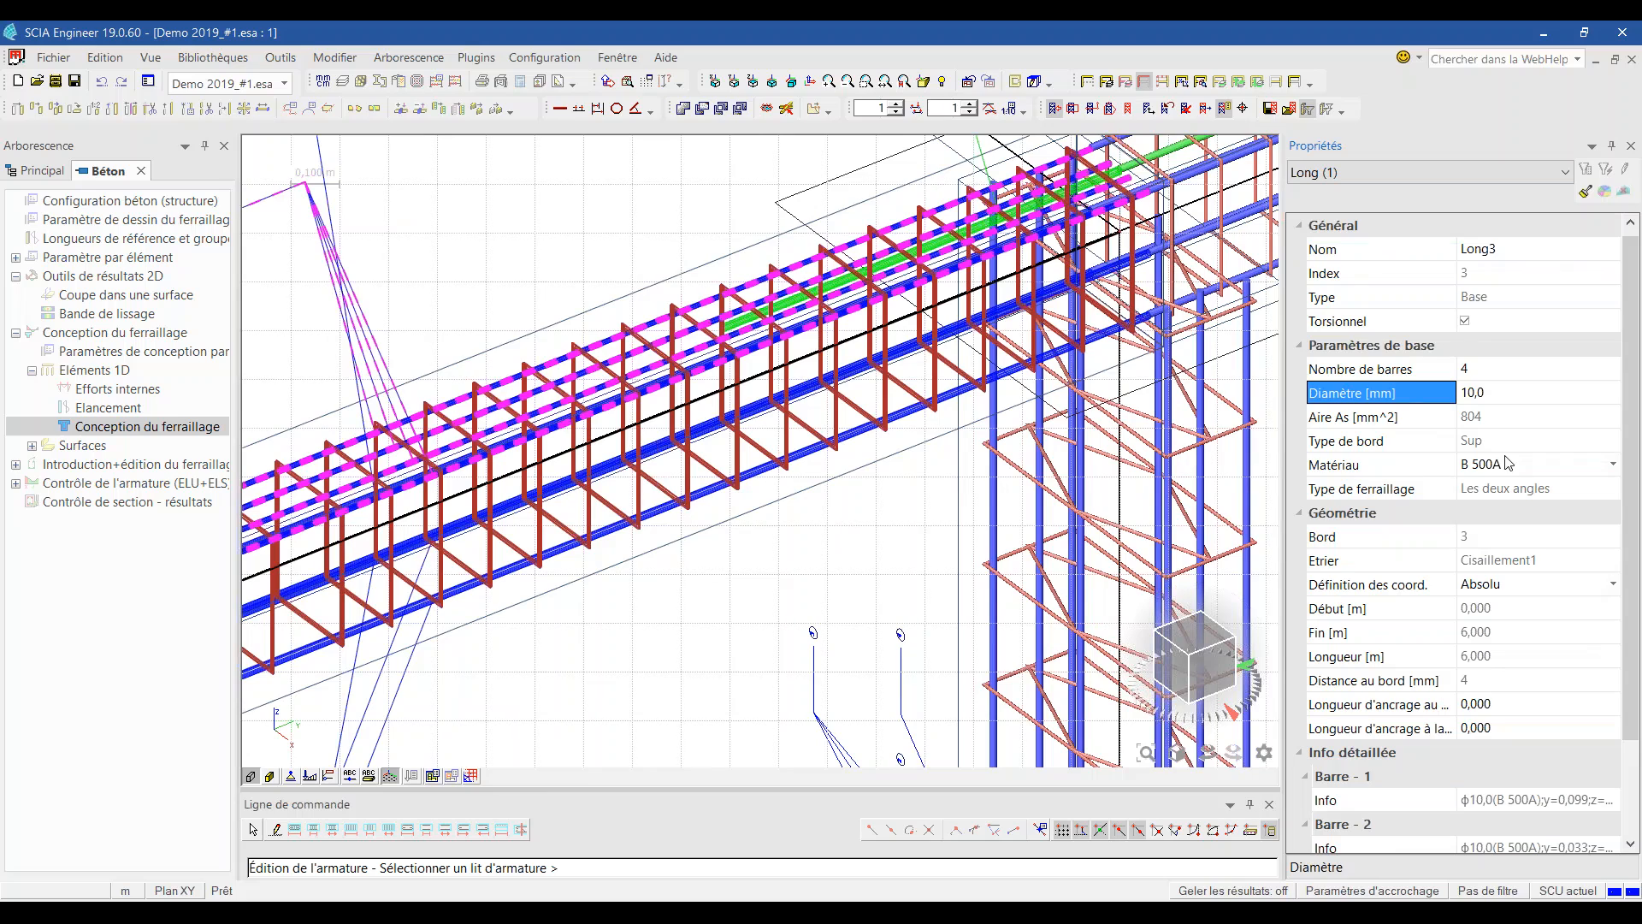
click(1369, 633)
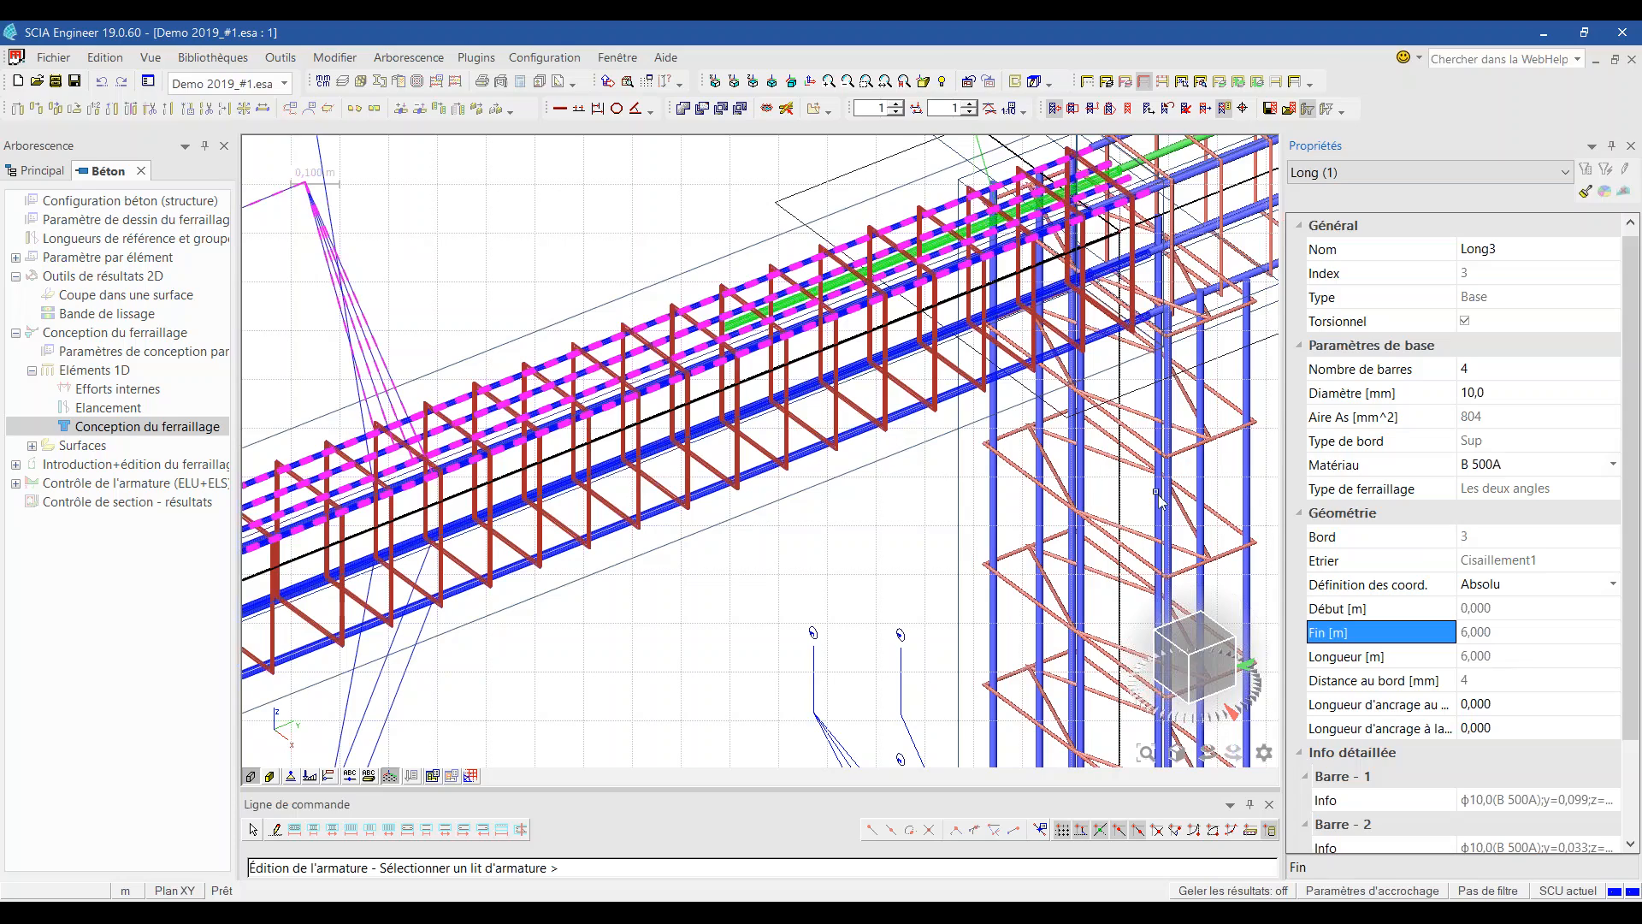
key(Escape)
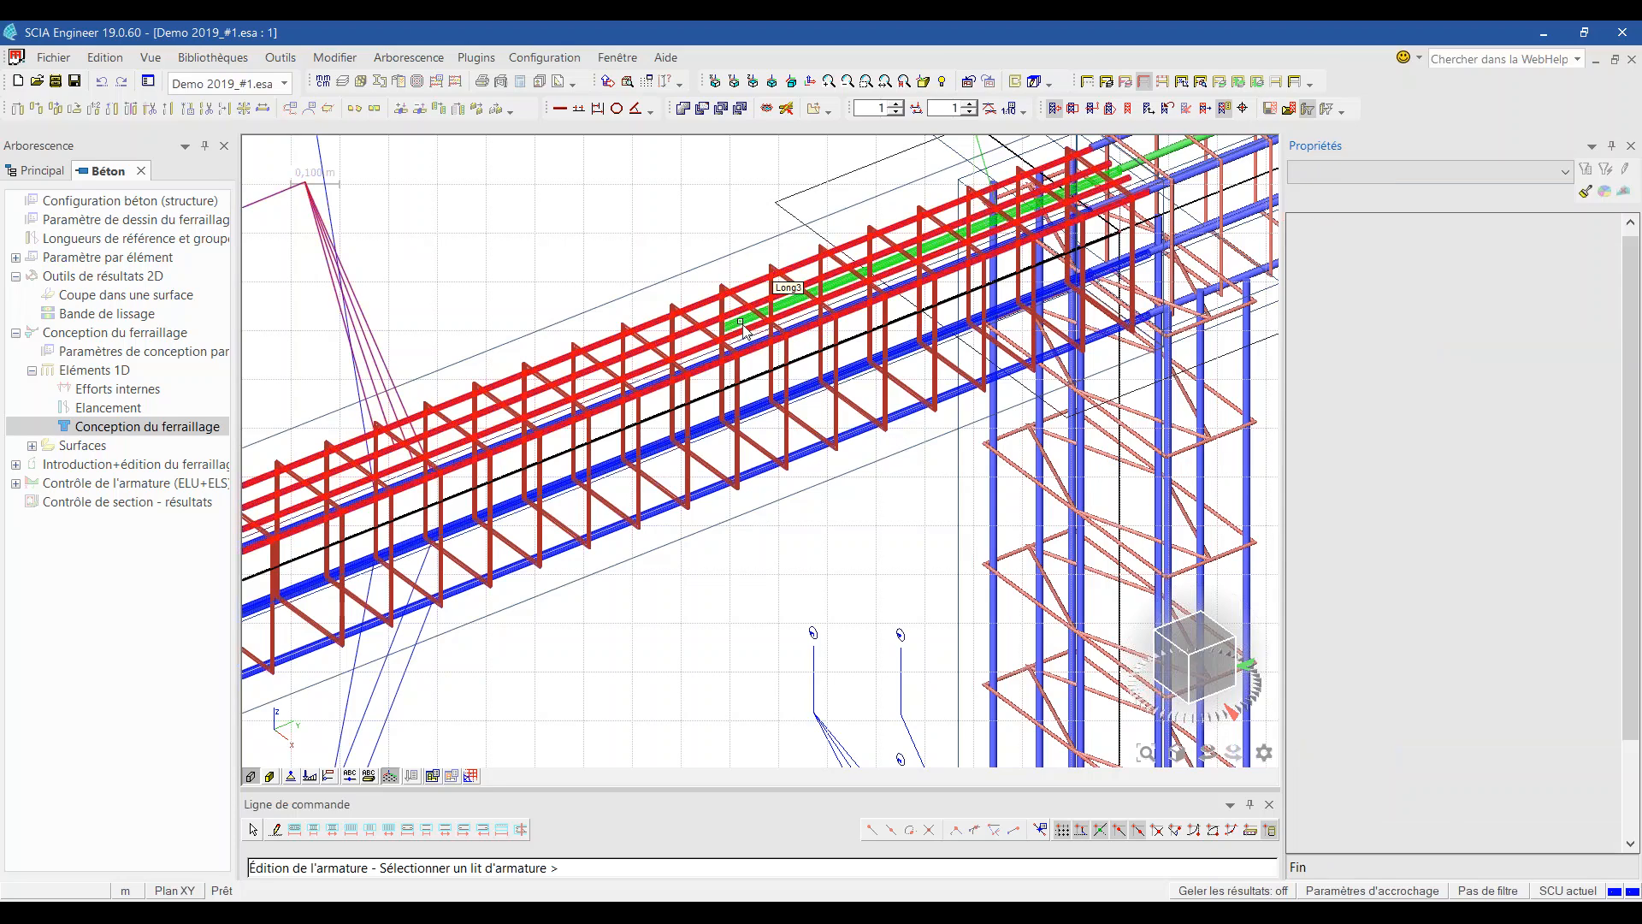
Step: Set the additional top bar Long4 to end at 2 m with a 20 mm diameter
scroll(742, 330, up, 3)
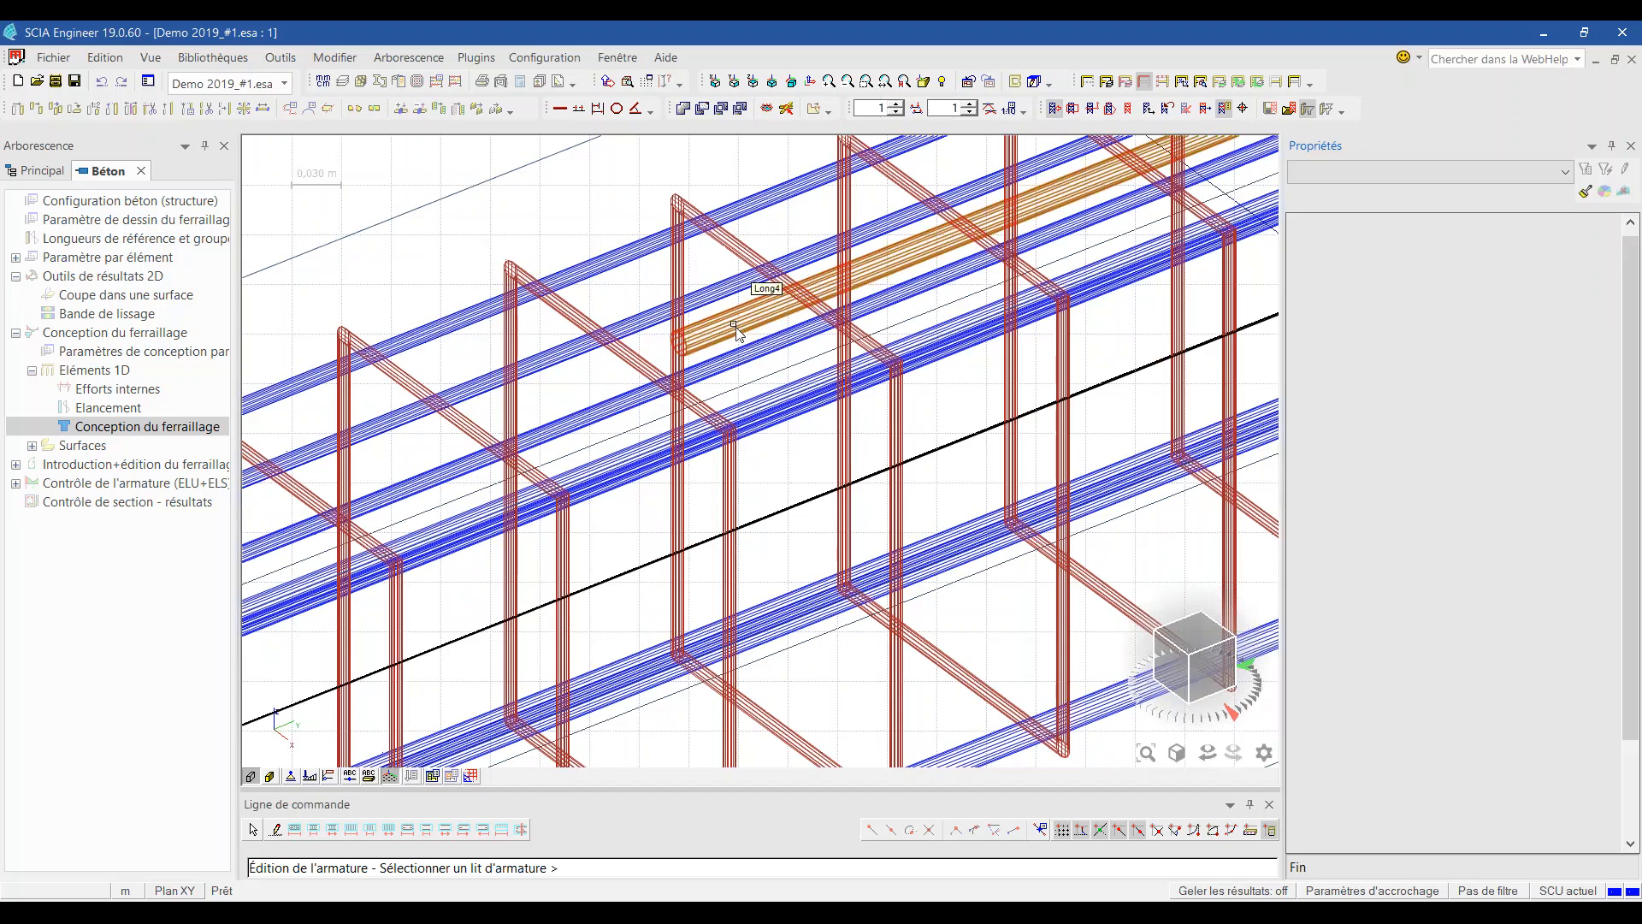
click(738, 330)
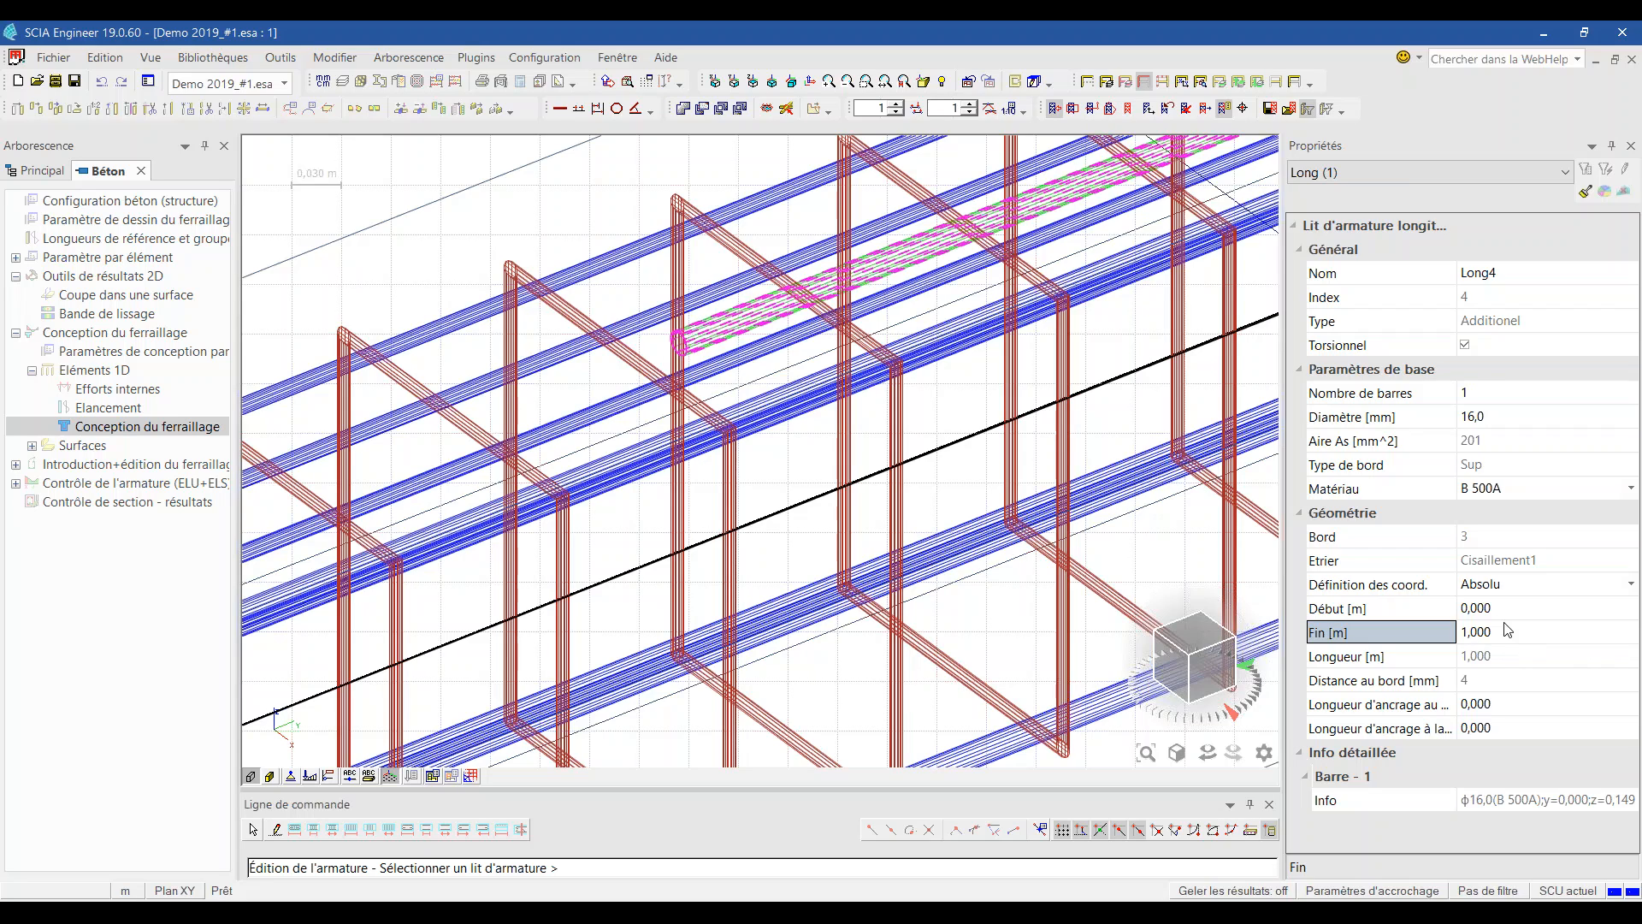
click(1494, 635)
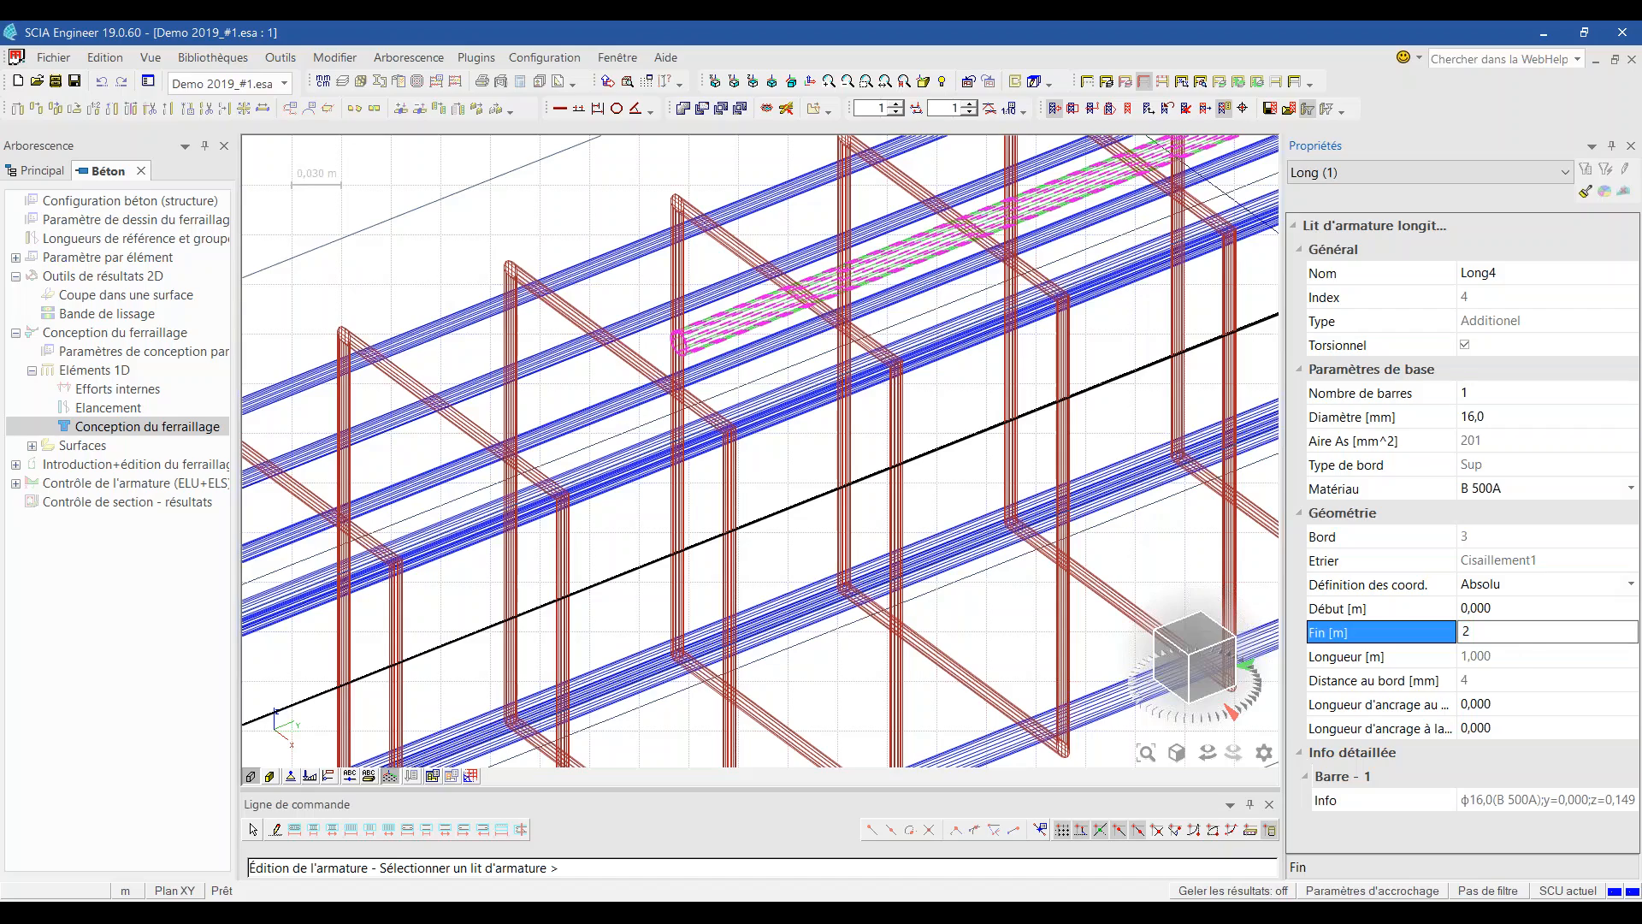
text(2)
key(Return)
scroll(915, 424, down, 5)
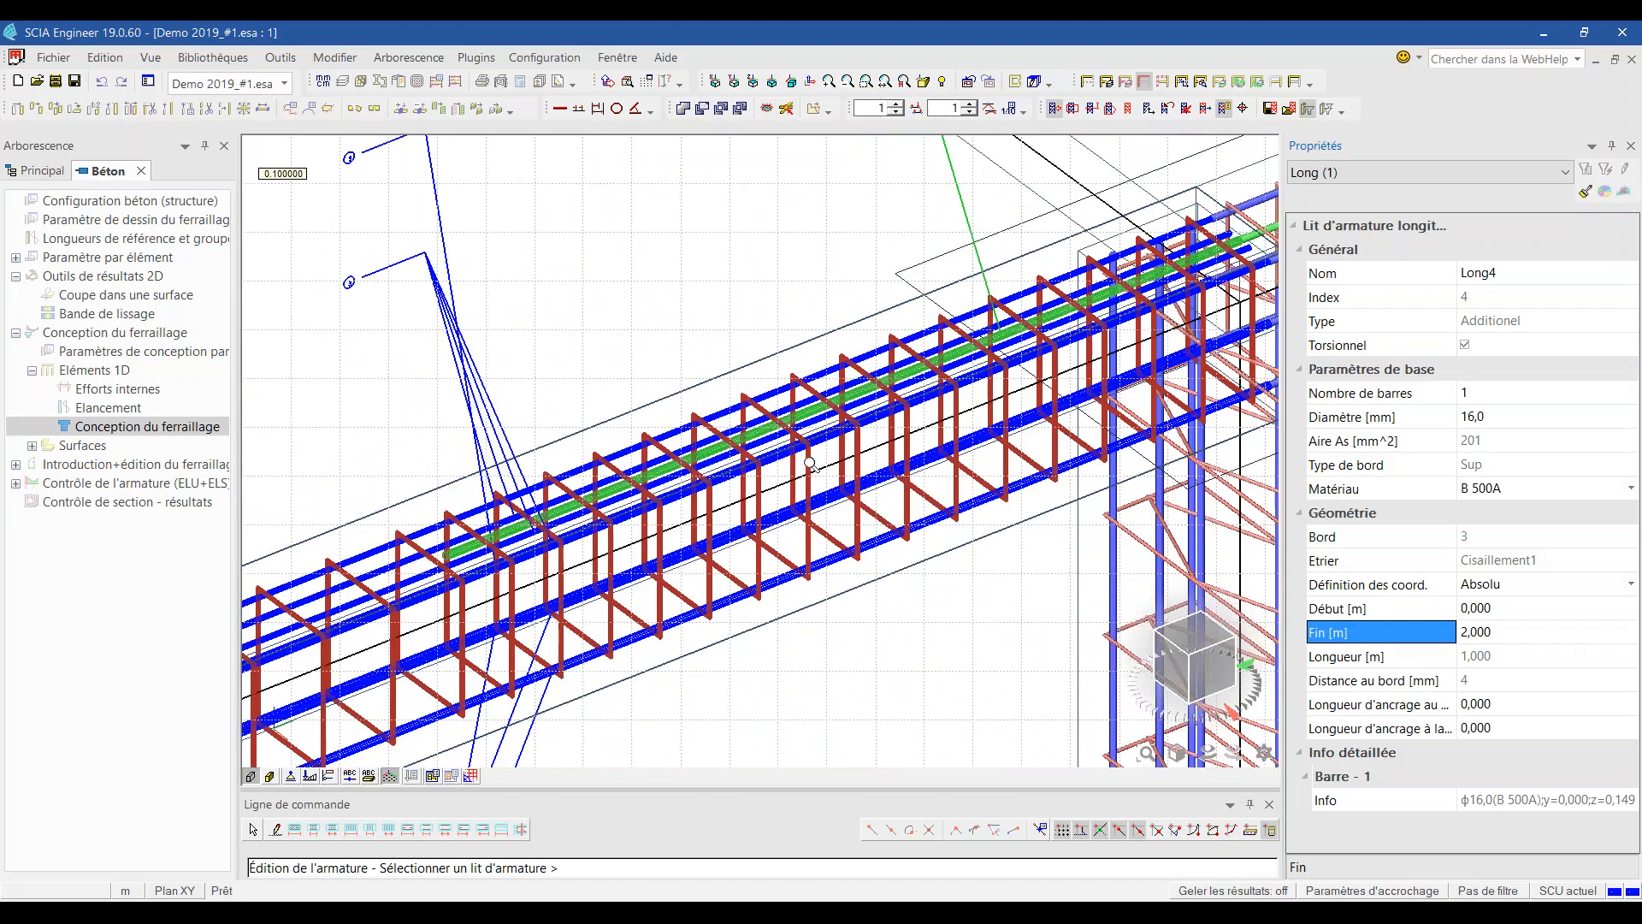
click(1492, 419)
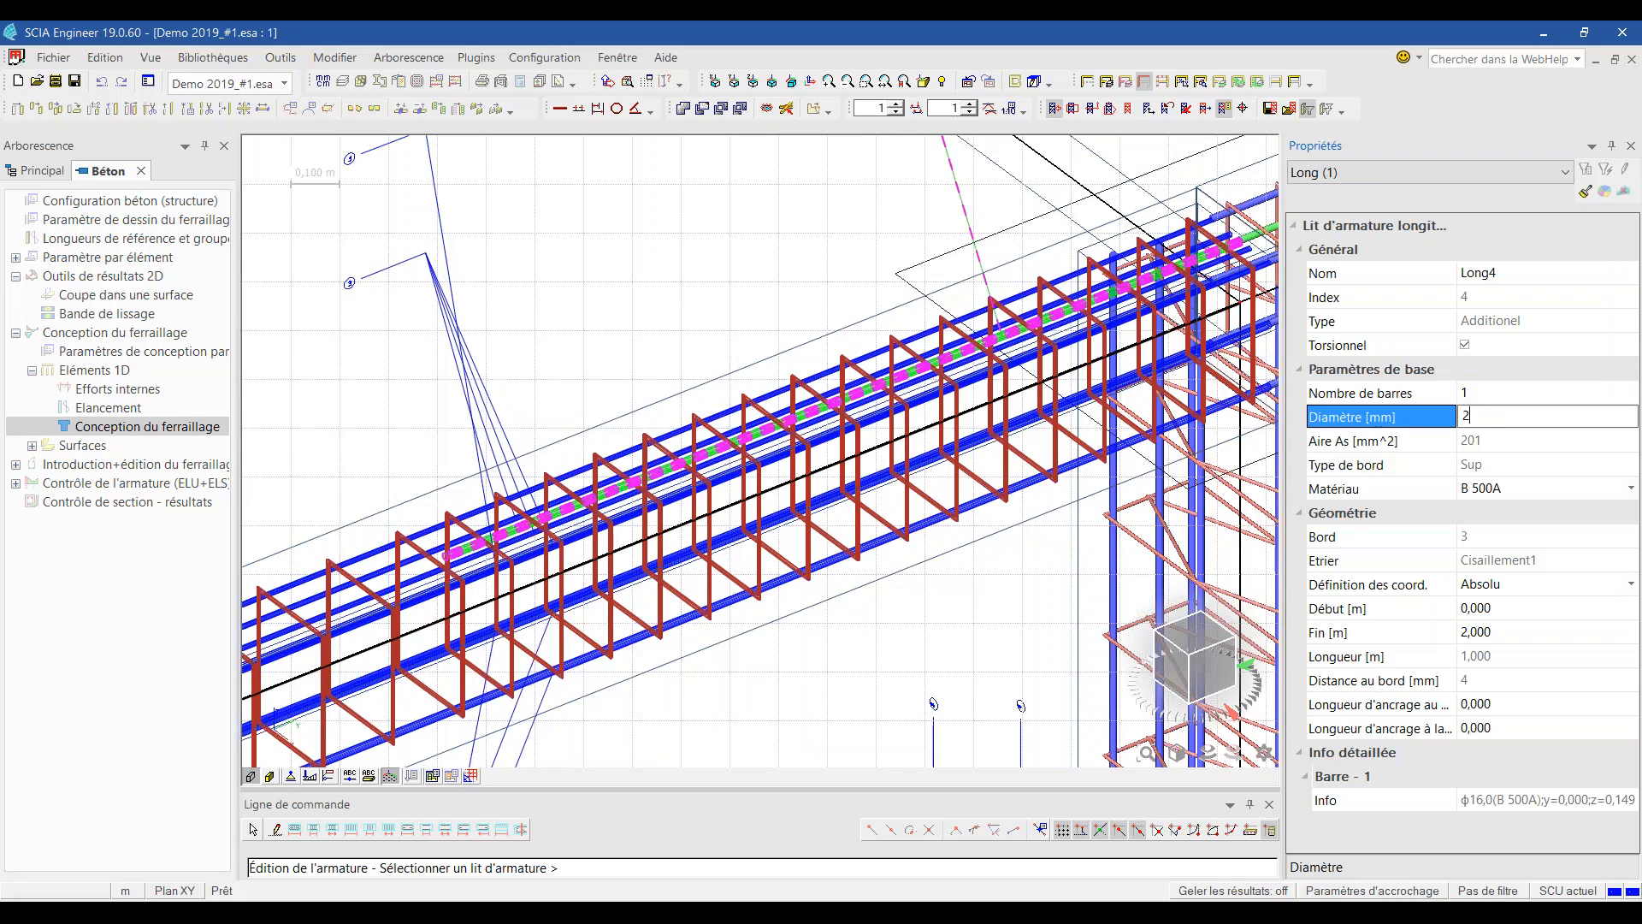
key(Return)
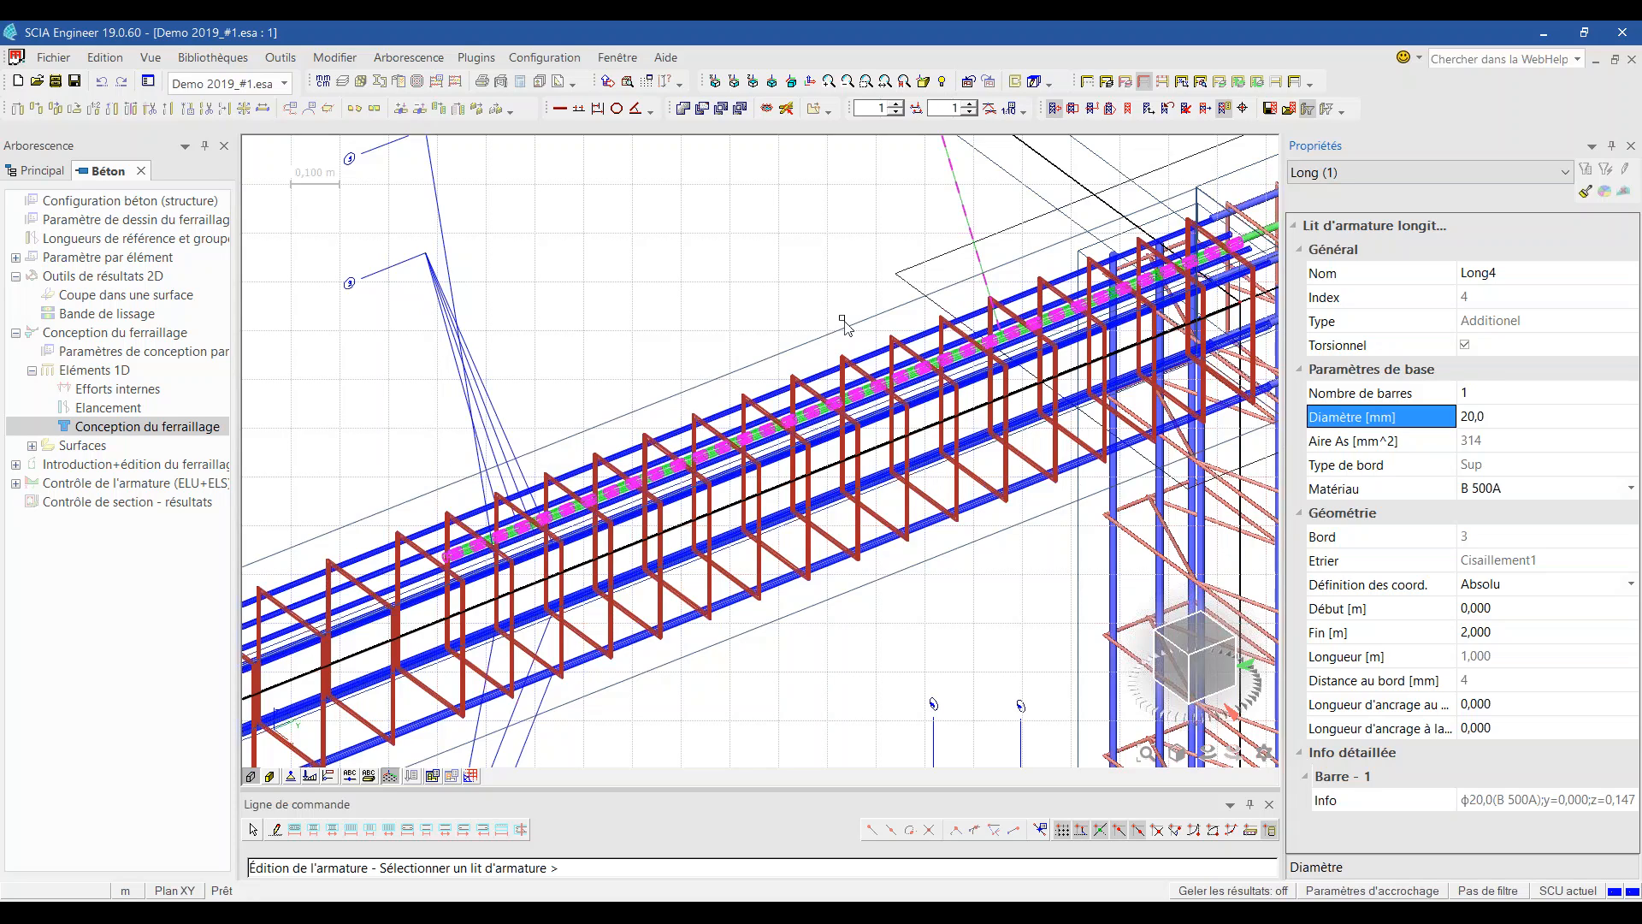
key(Escape)
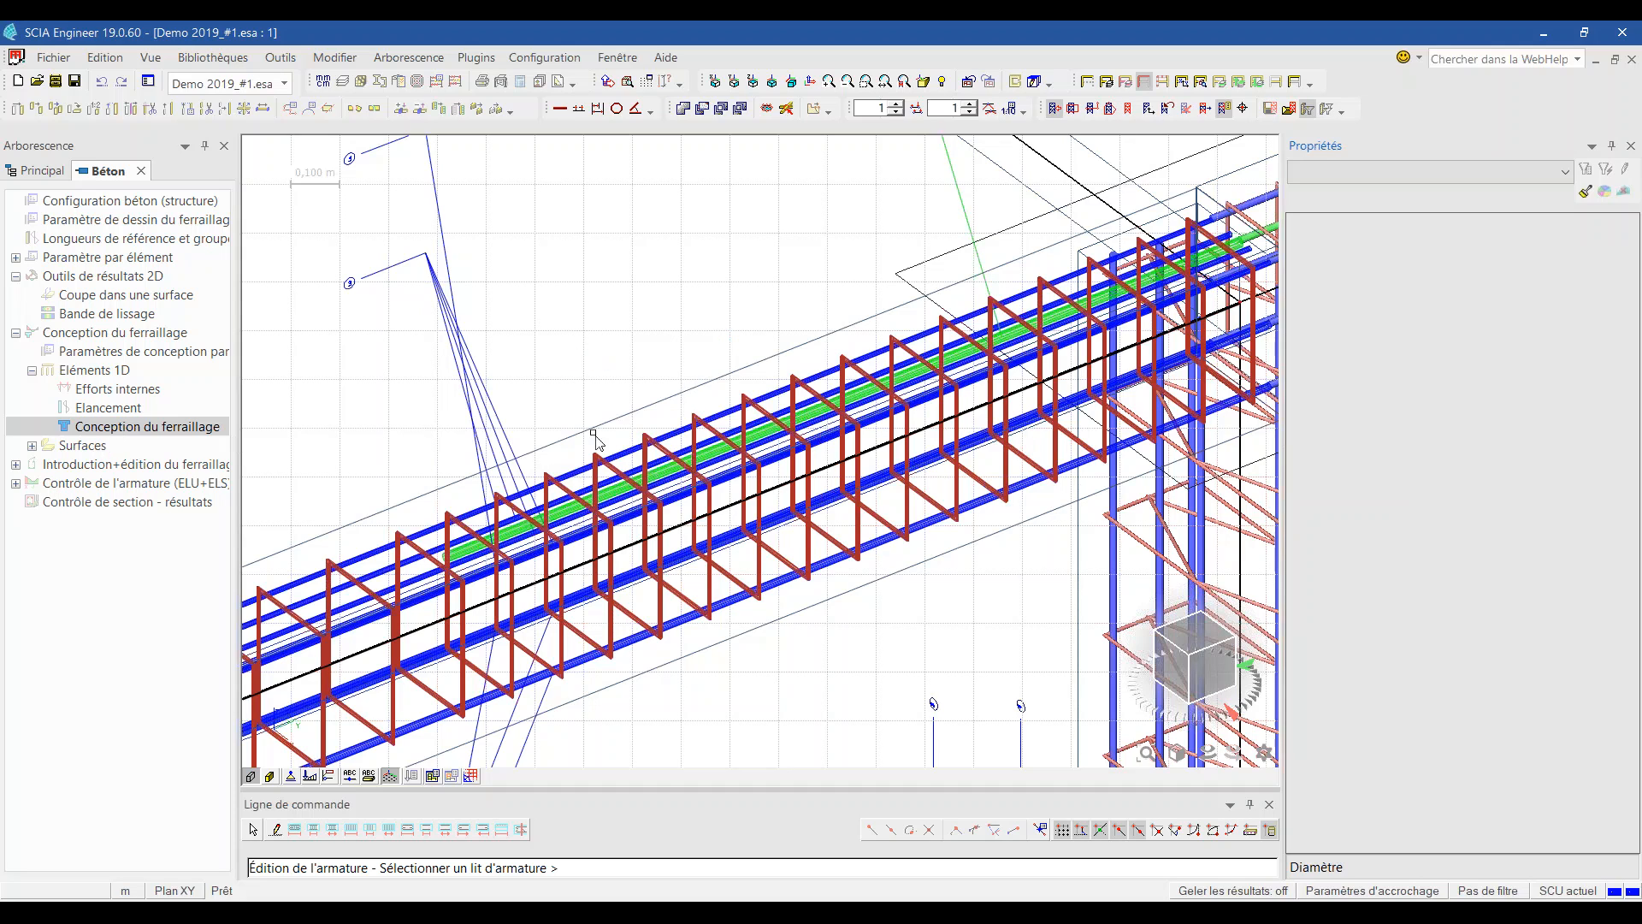
Step: Inspect the Cisaillement1 stirrup zones with spacings of 0.125, 0.175 and 0.150 m
click(718, 589)
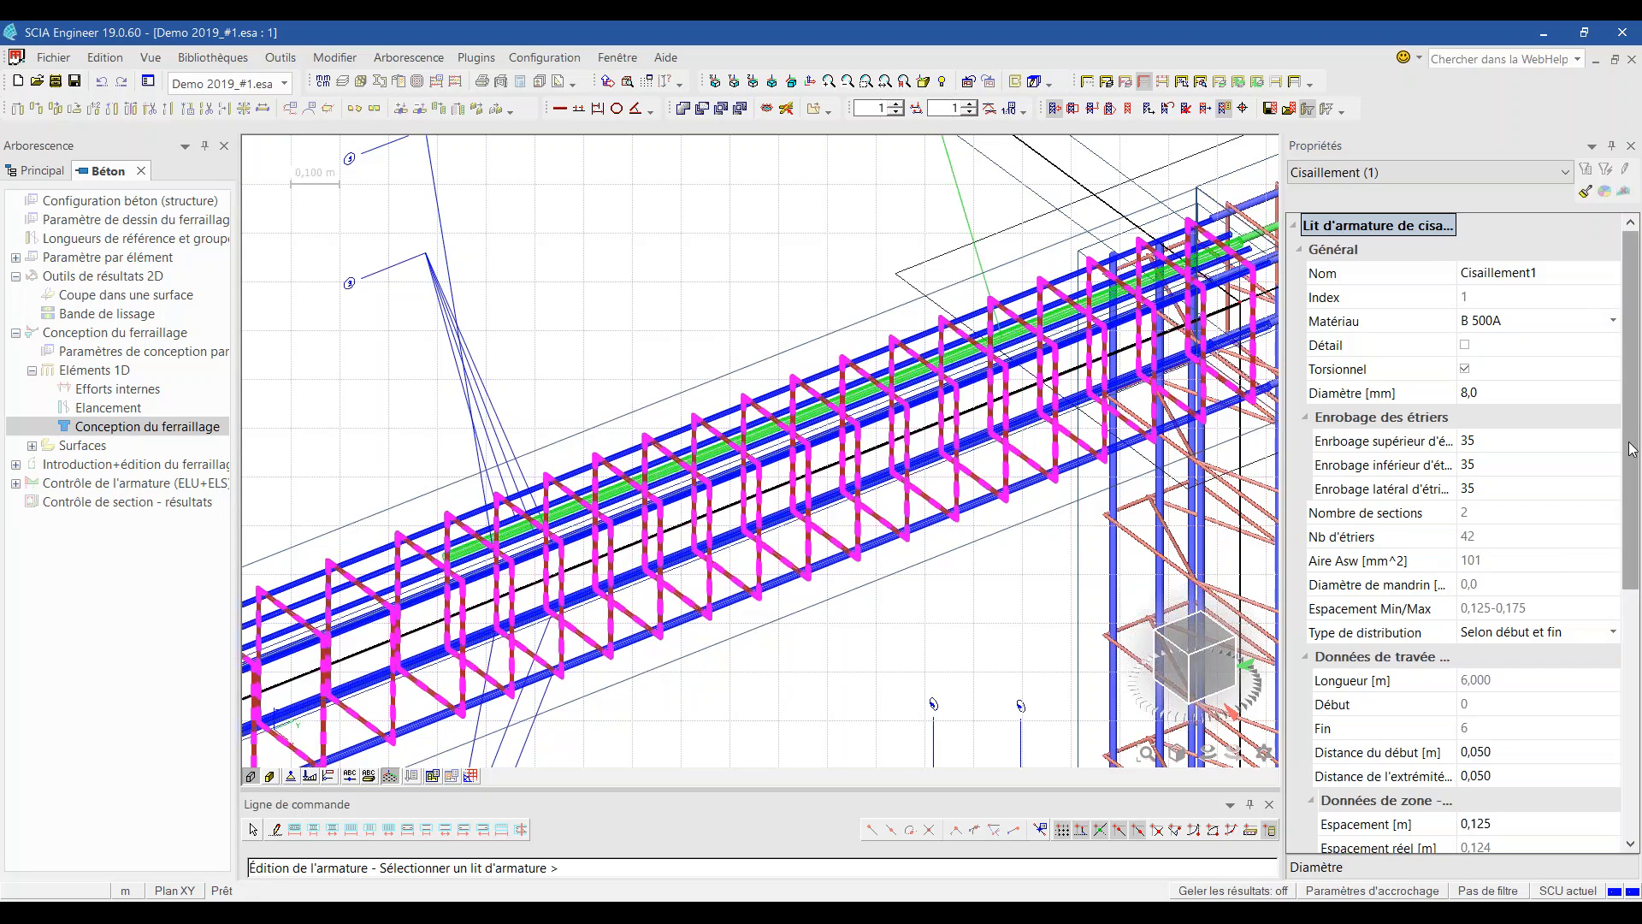
scroll(1632, 449, down, 6)
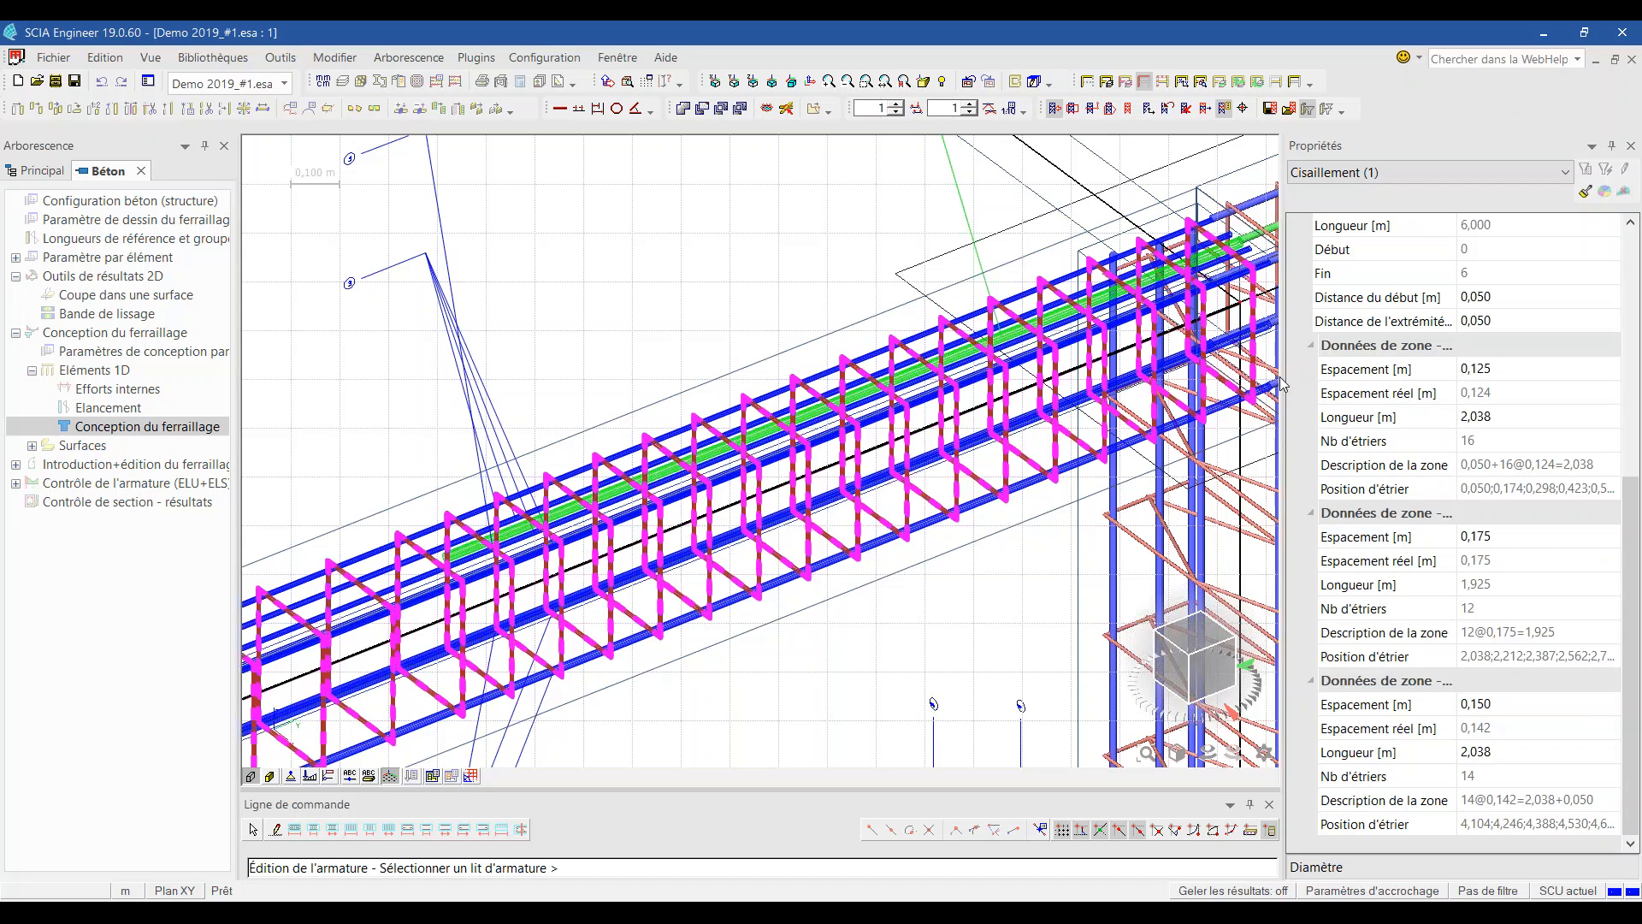
drag(1281, 385, 1101, 385)
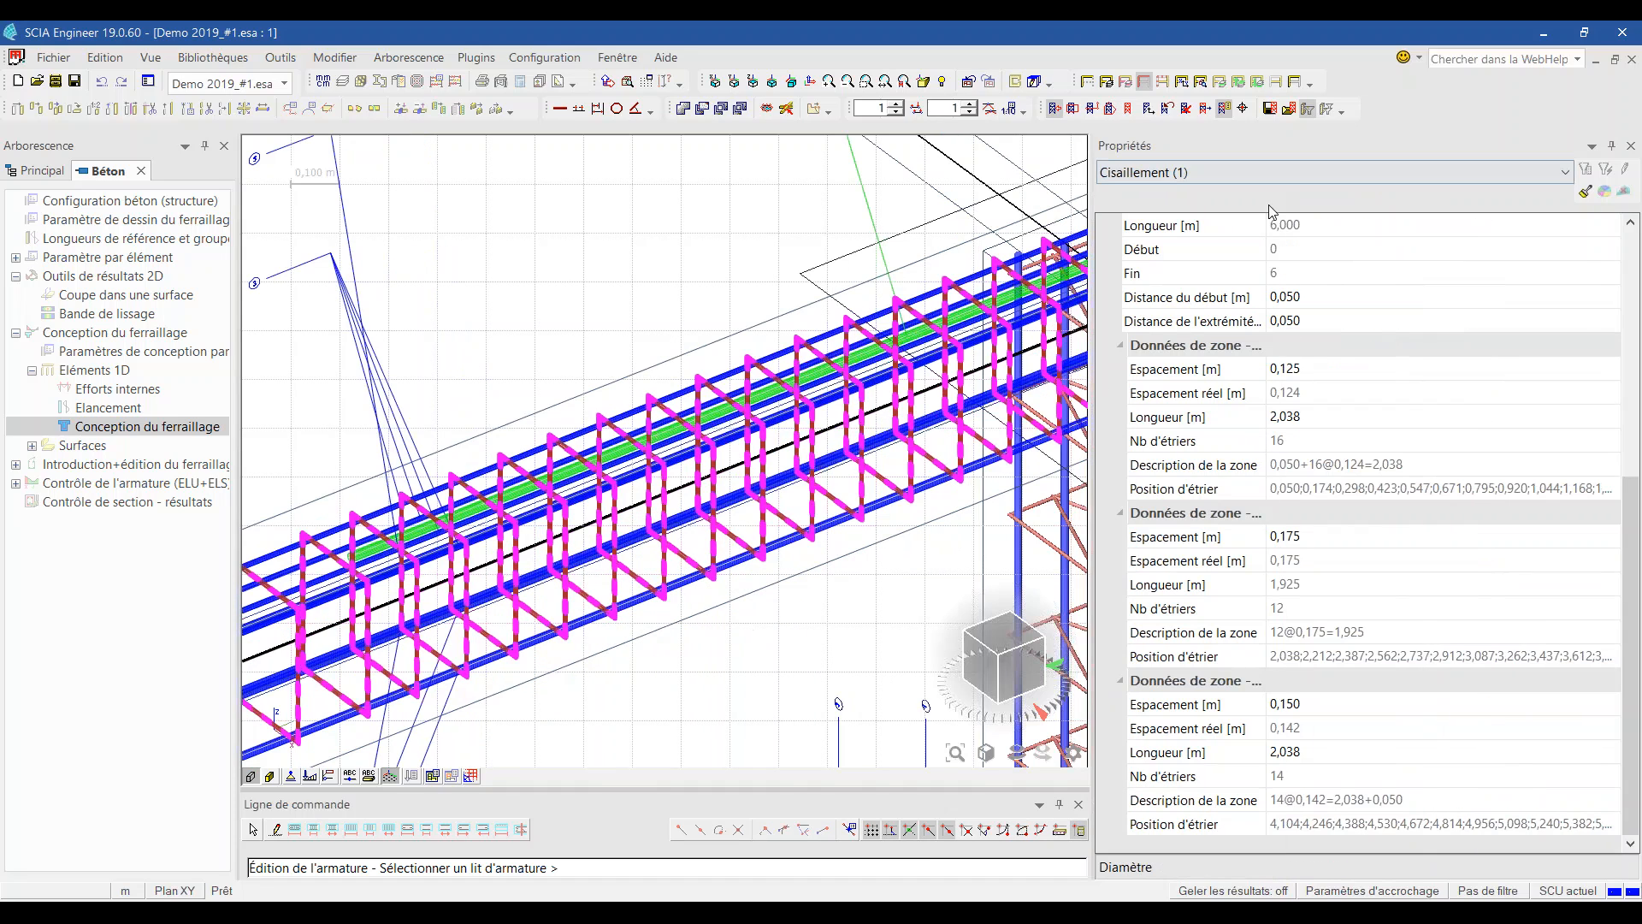
drag(1267, 219, 1428, 232)
scroll(1334, 342, up, 6)
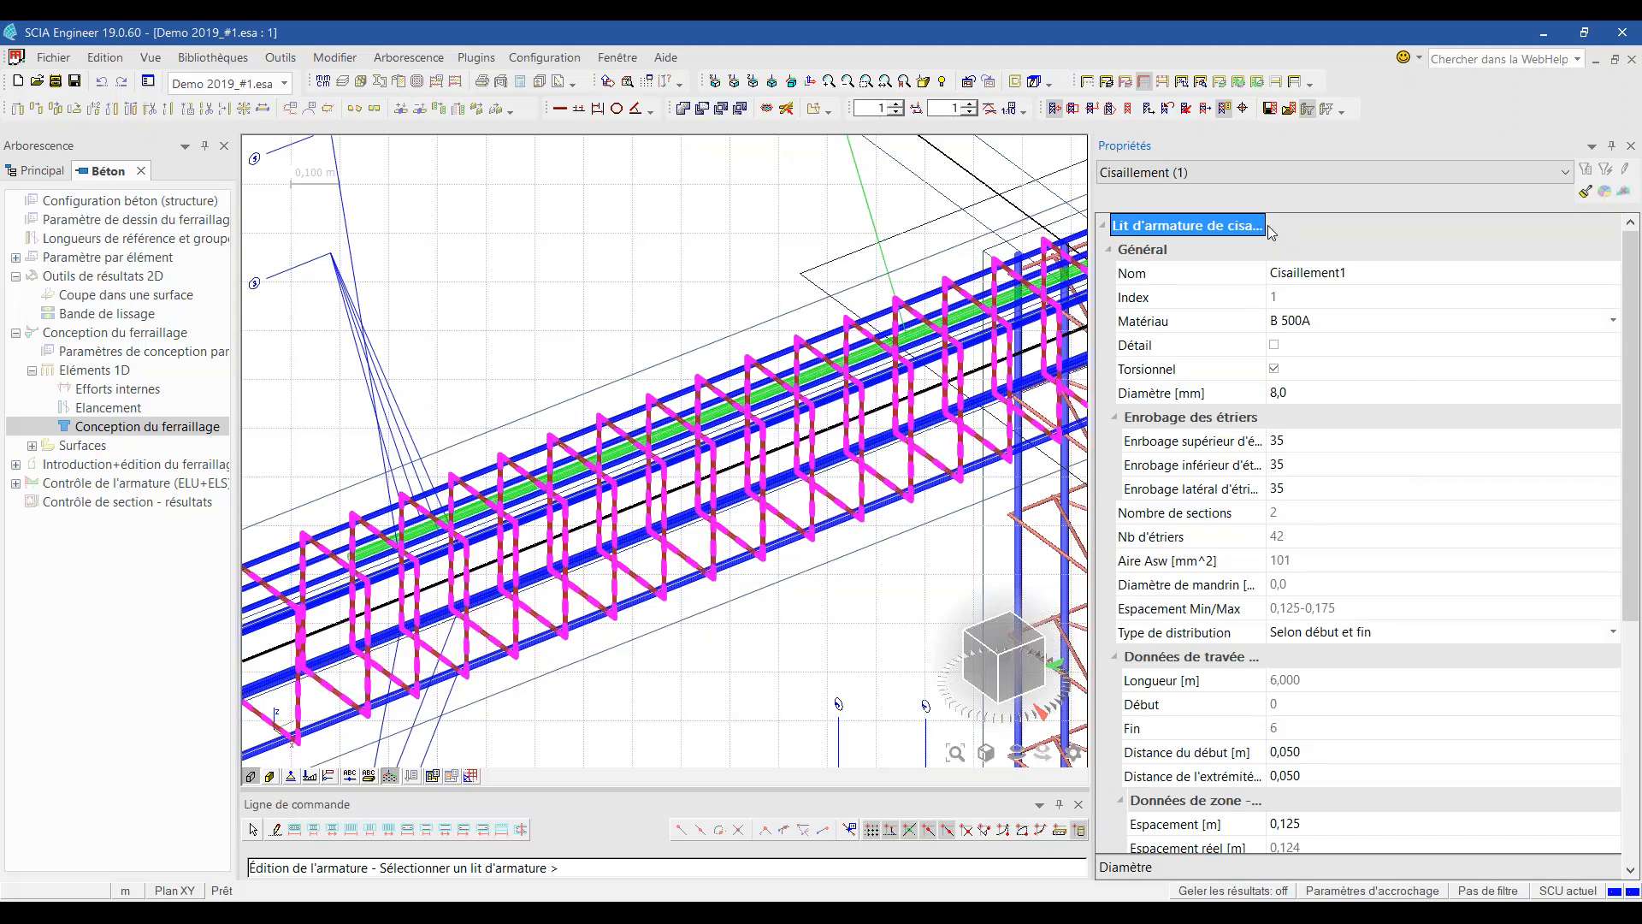
double_click(1264, 227)
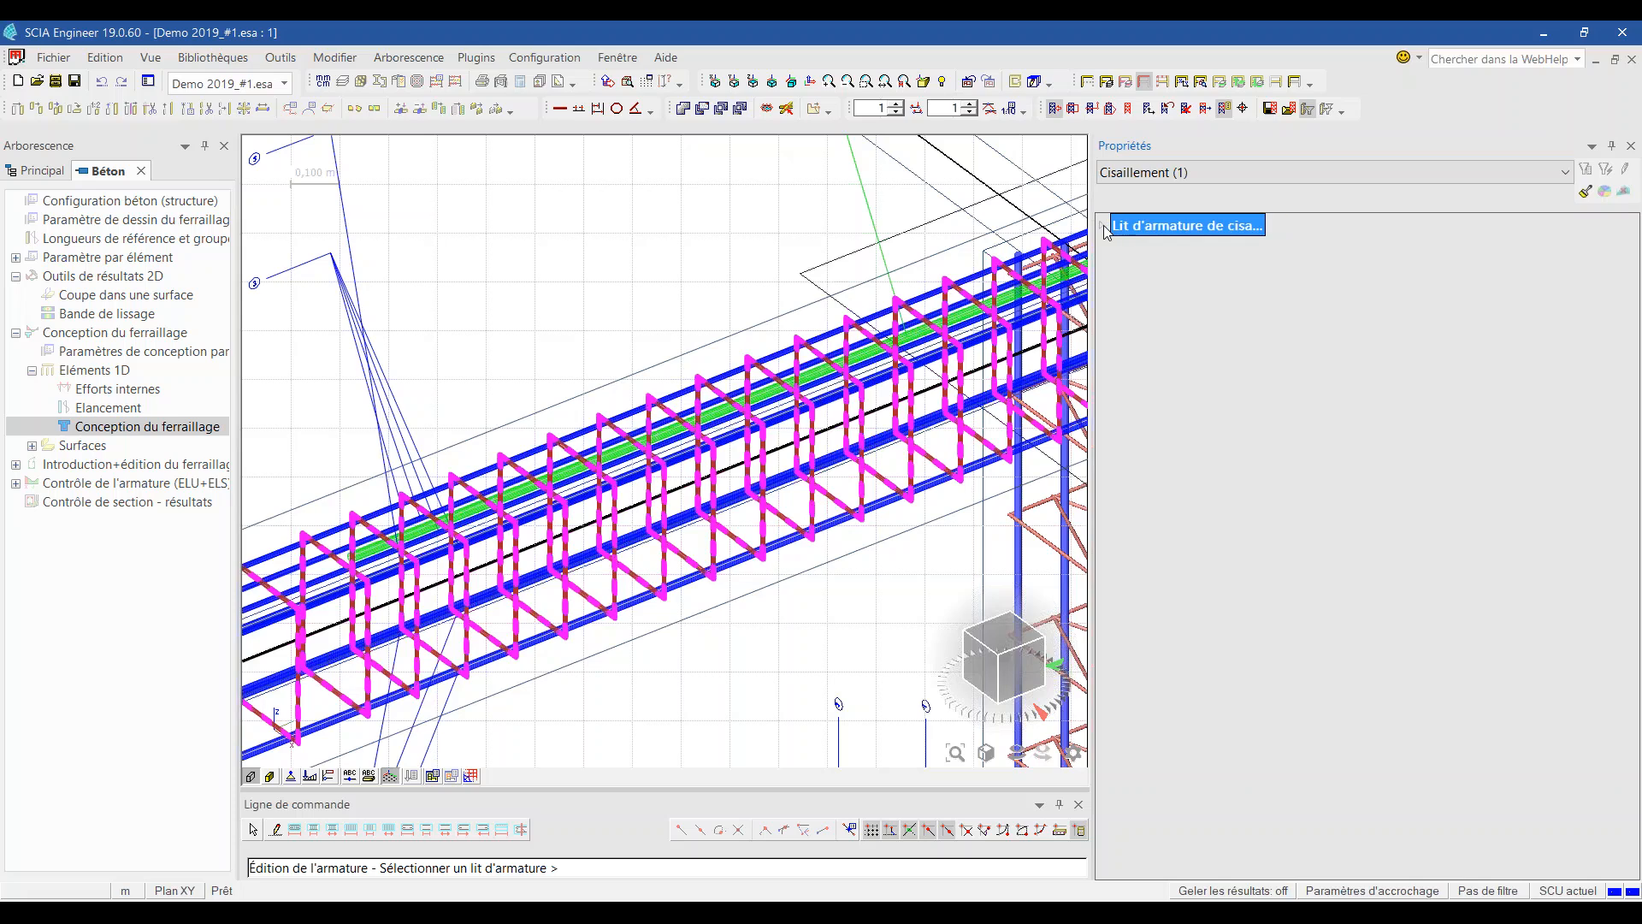
double_click(1249, 231)
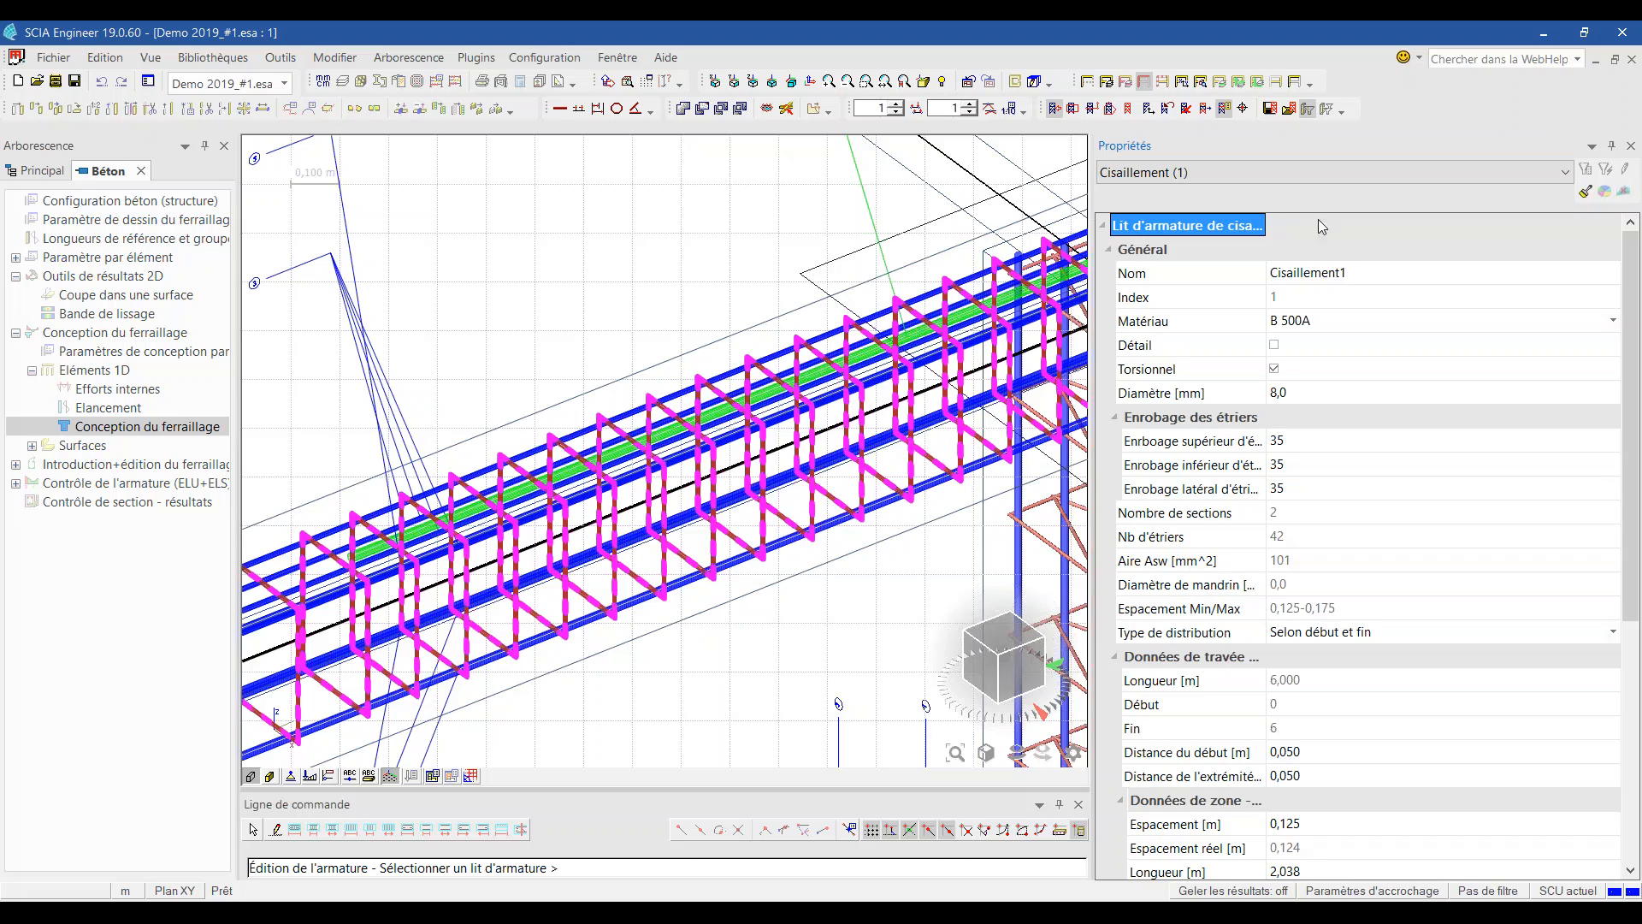
scroll(1288, 342, down, 5)
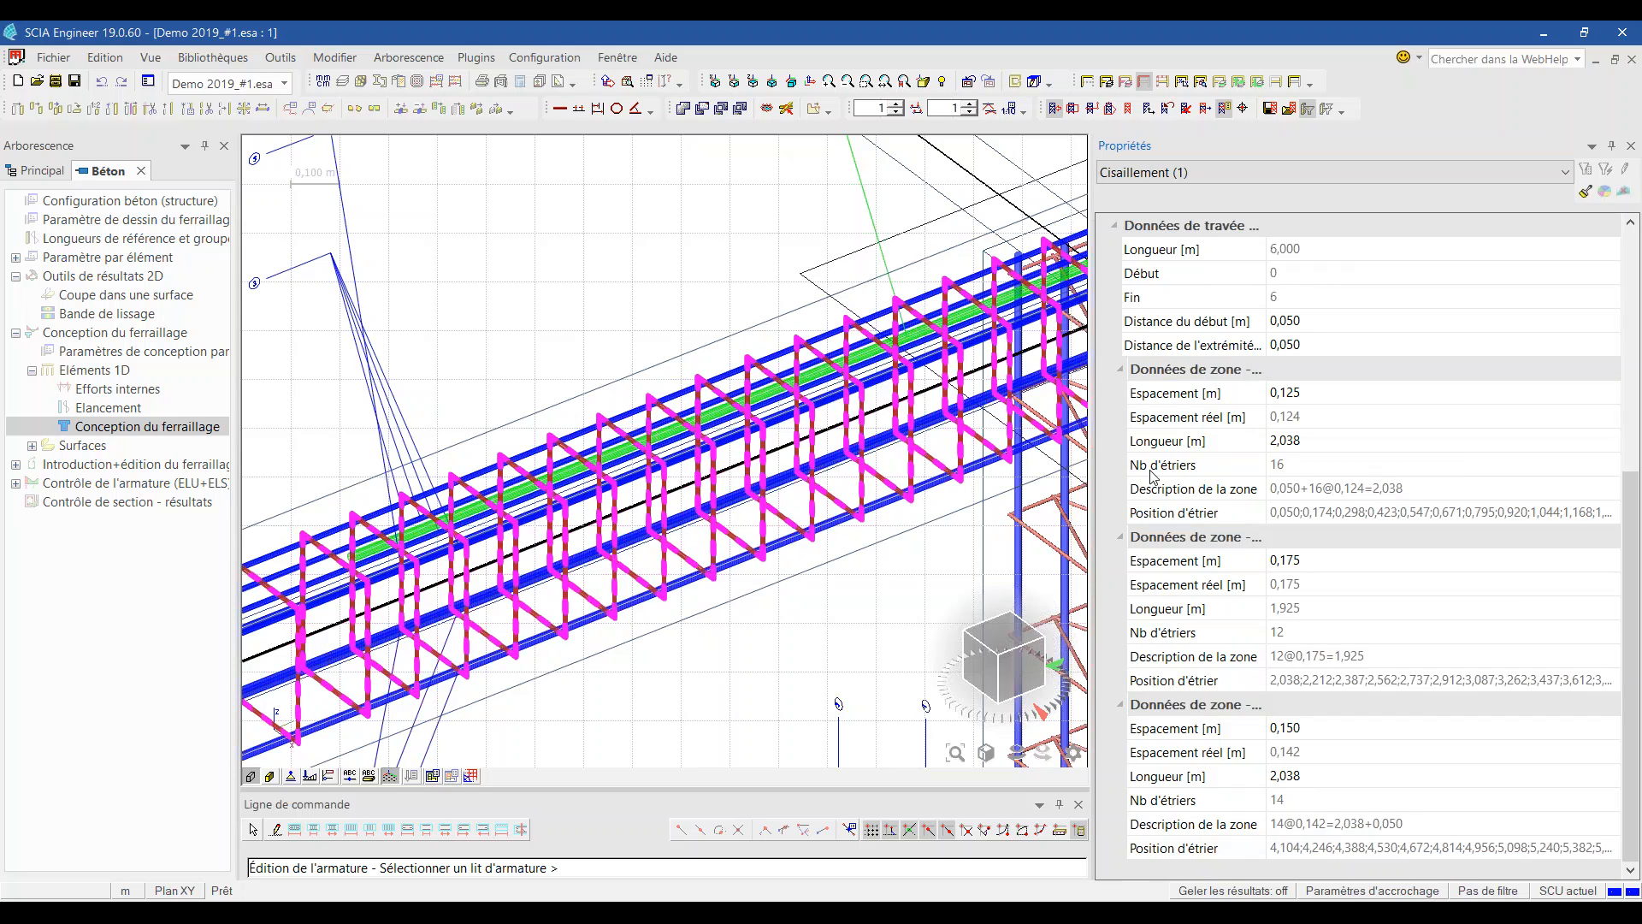
drag(1101, 479, 1388, 457)
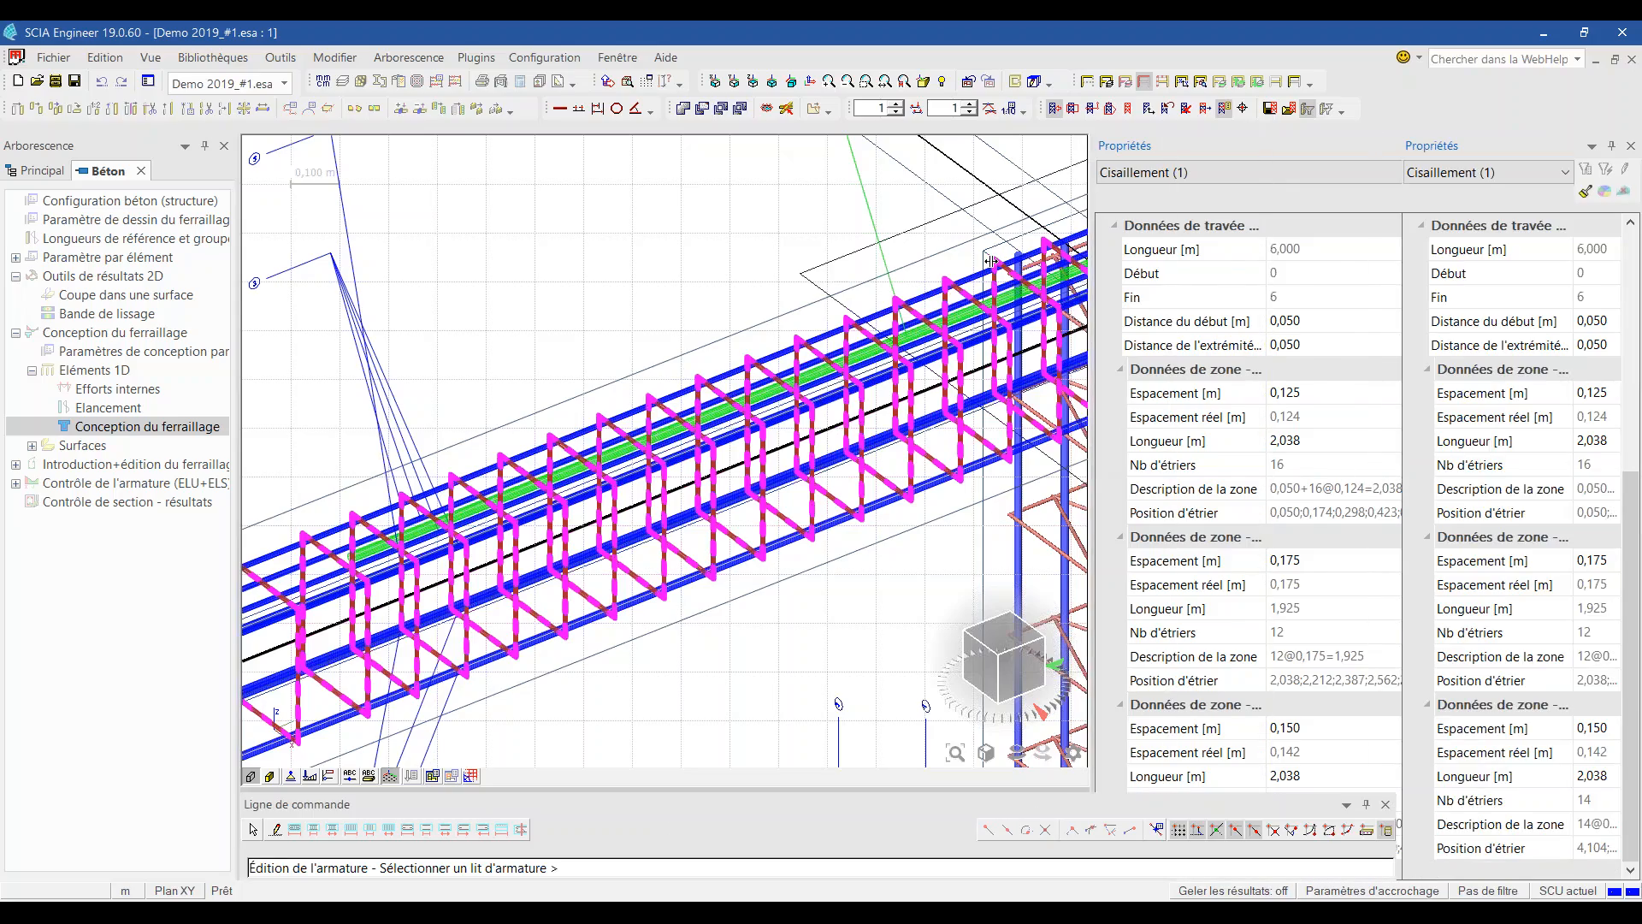
Step: Highlight the Cisaillement1 stirrups along the beam, then select the beam's rebar instead
scroll(1005, 268, down, 1)
scroll(1192, 279, down, 2)
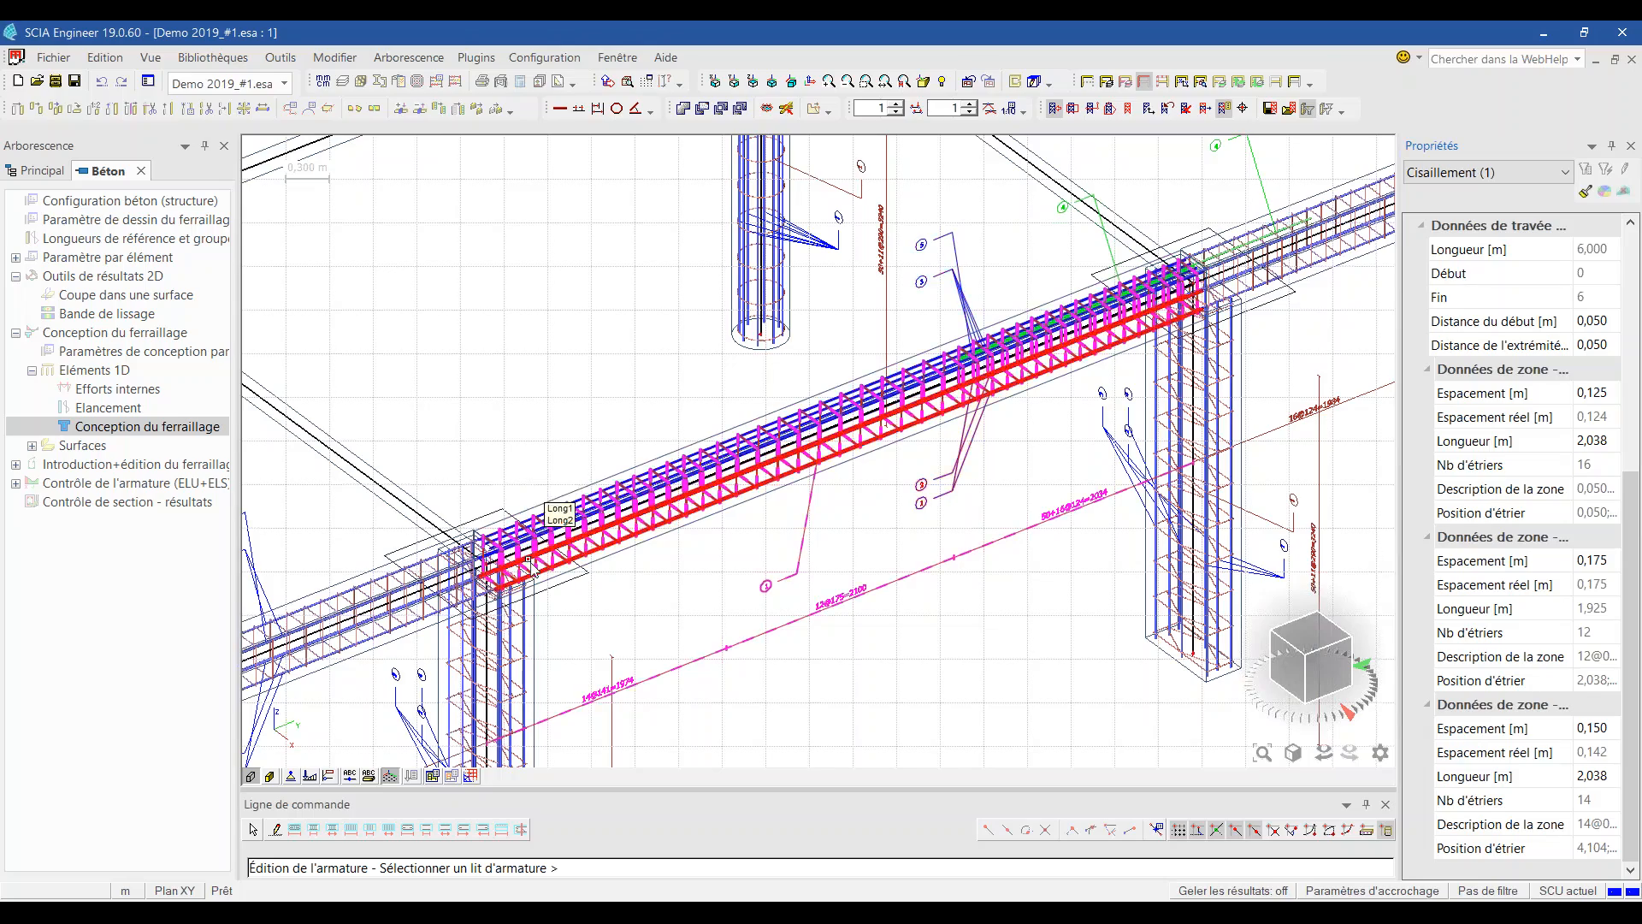
scroll(528, 562, up, 3)
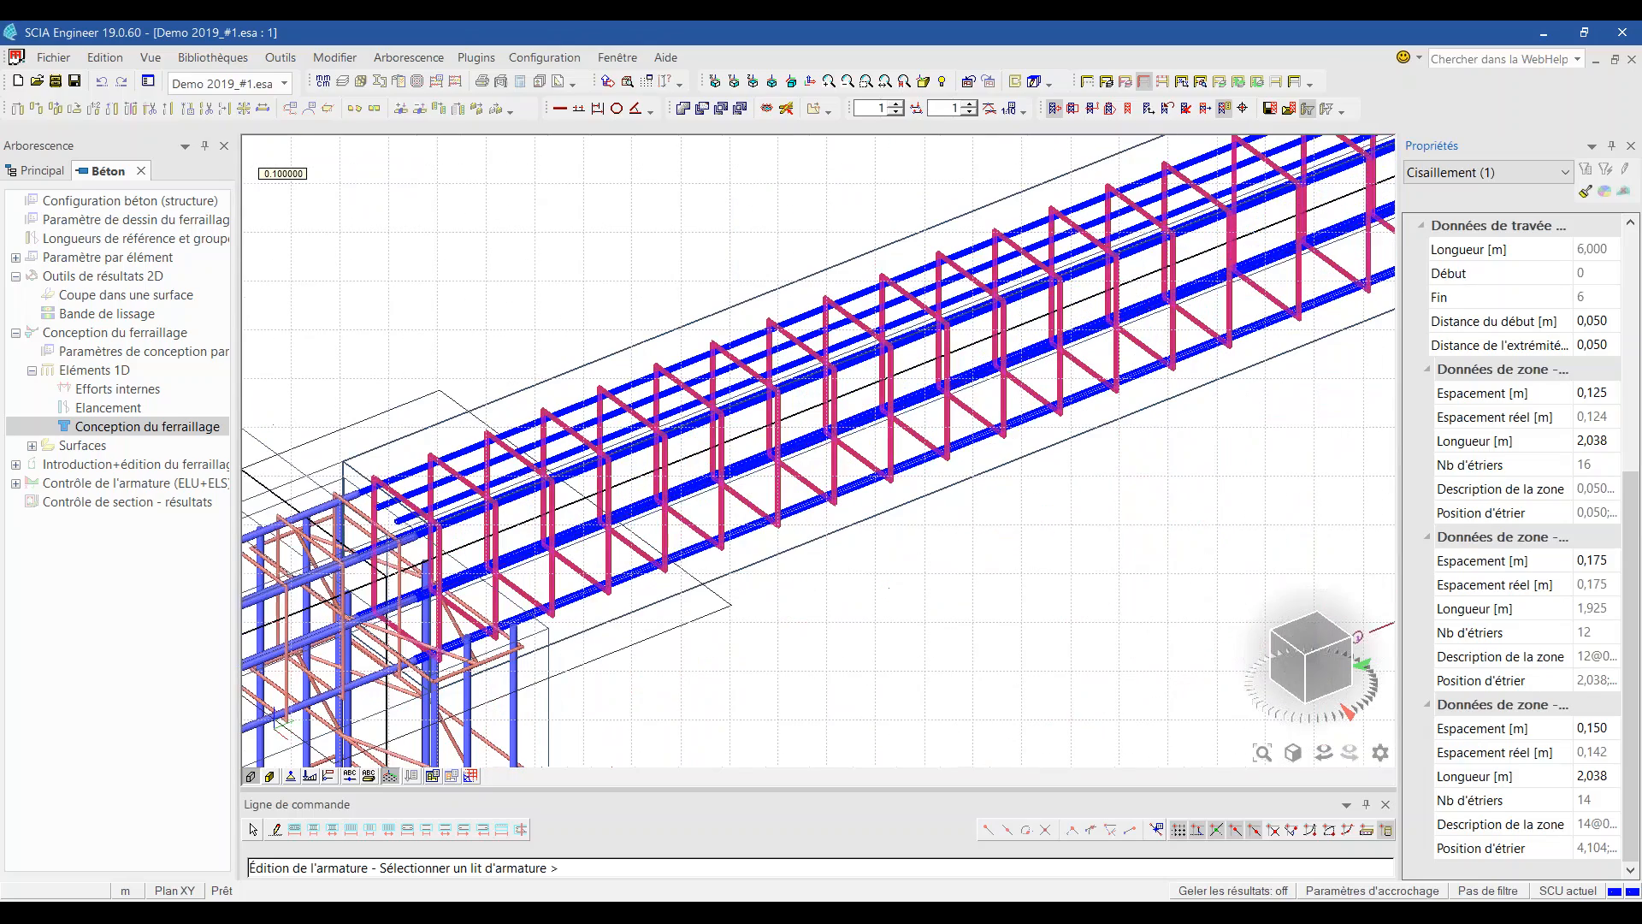
click(810, 491)
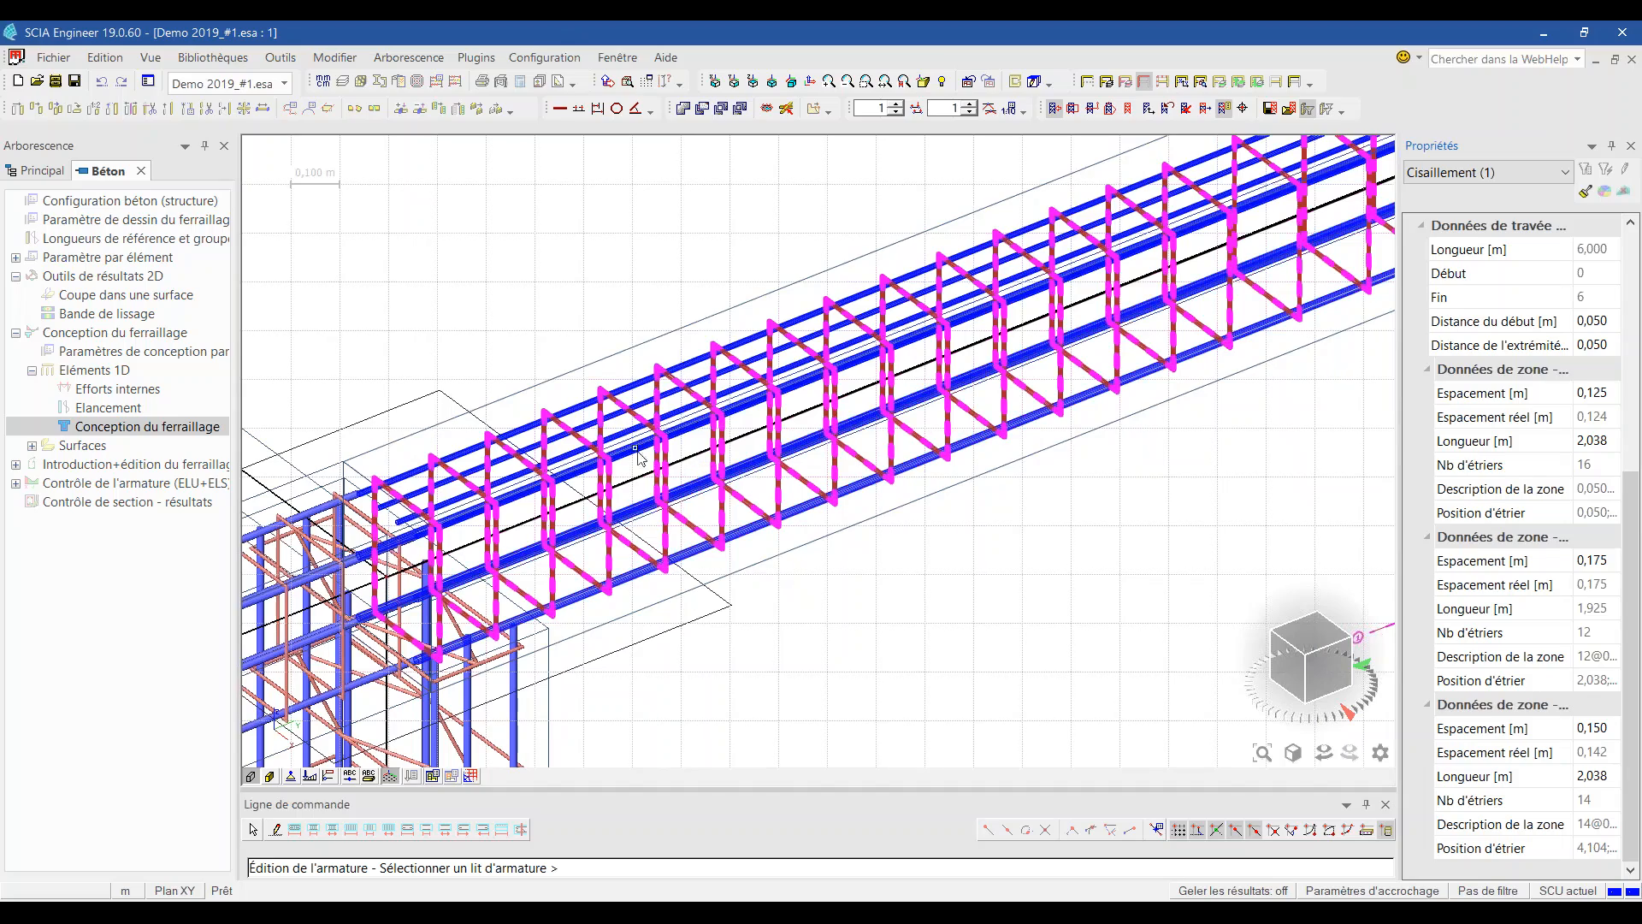
scroll(424, 468, down, 2)
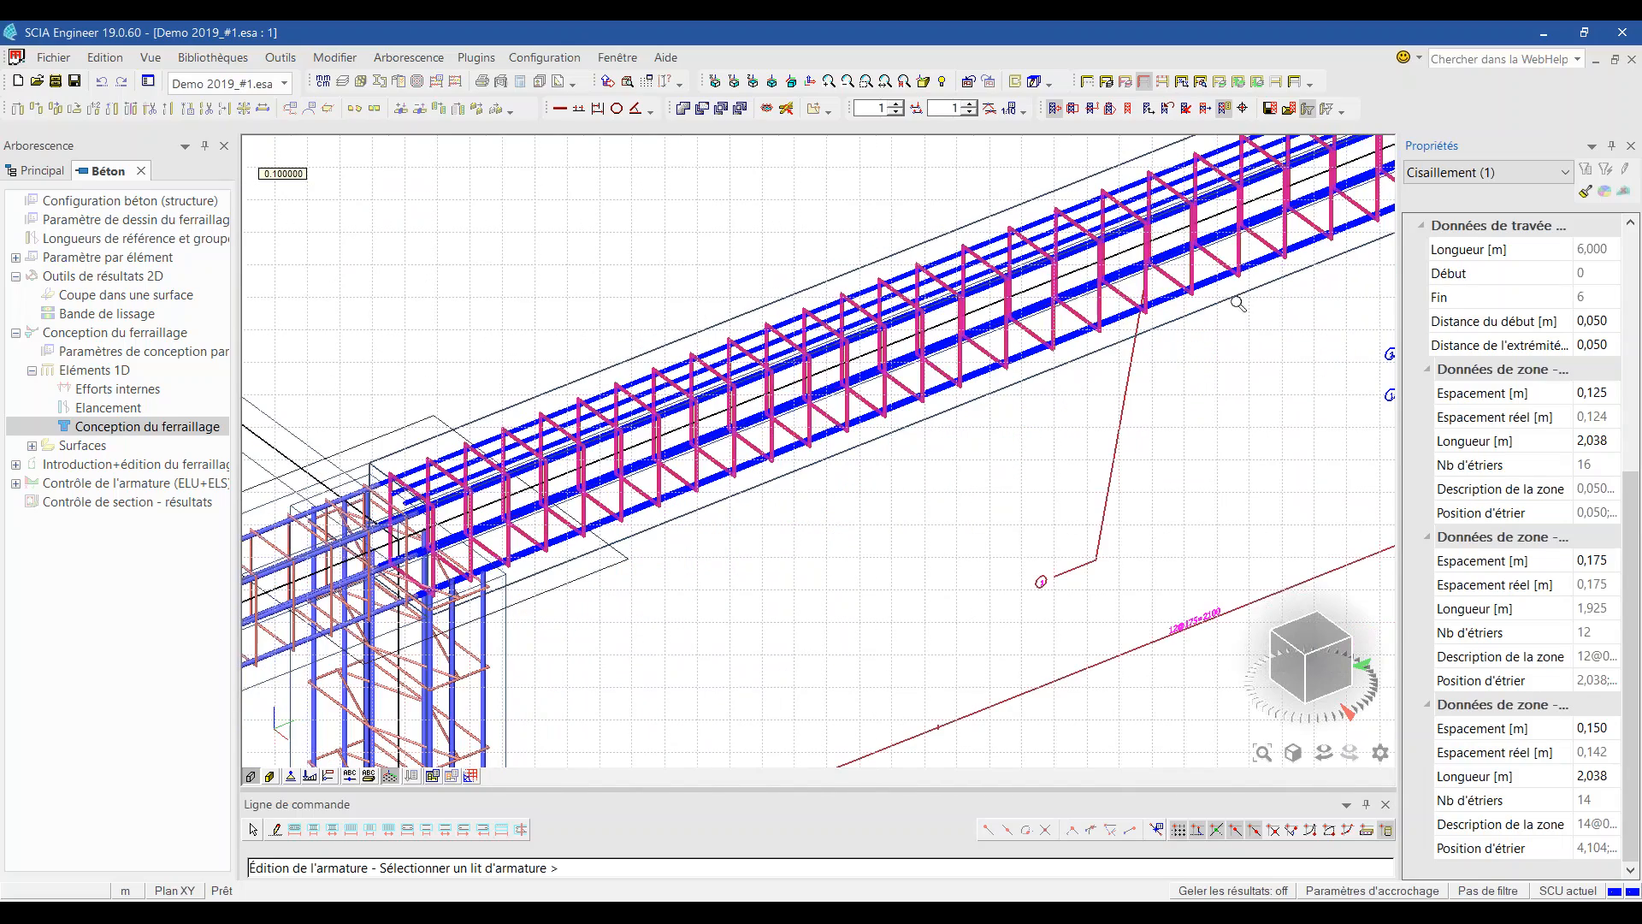
key(Escape)
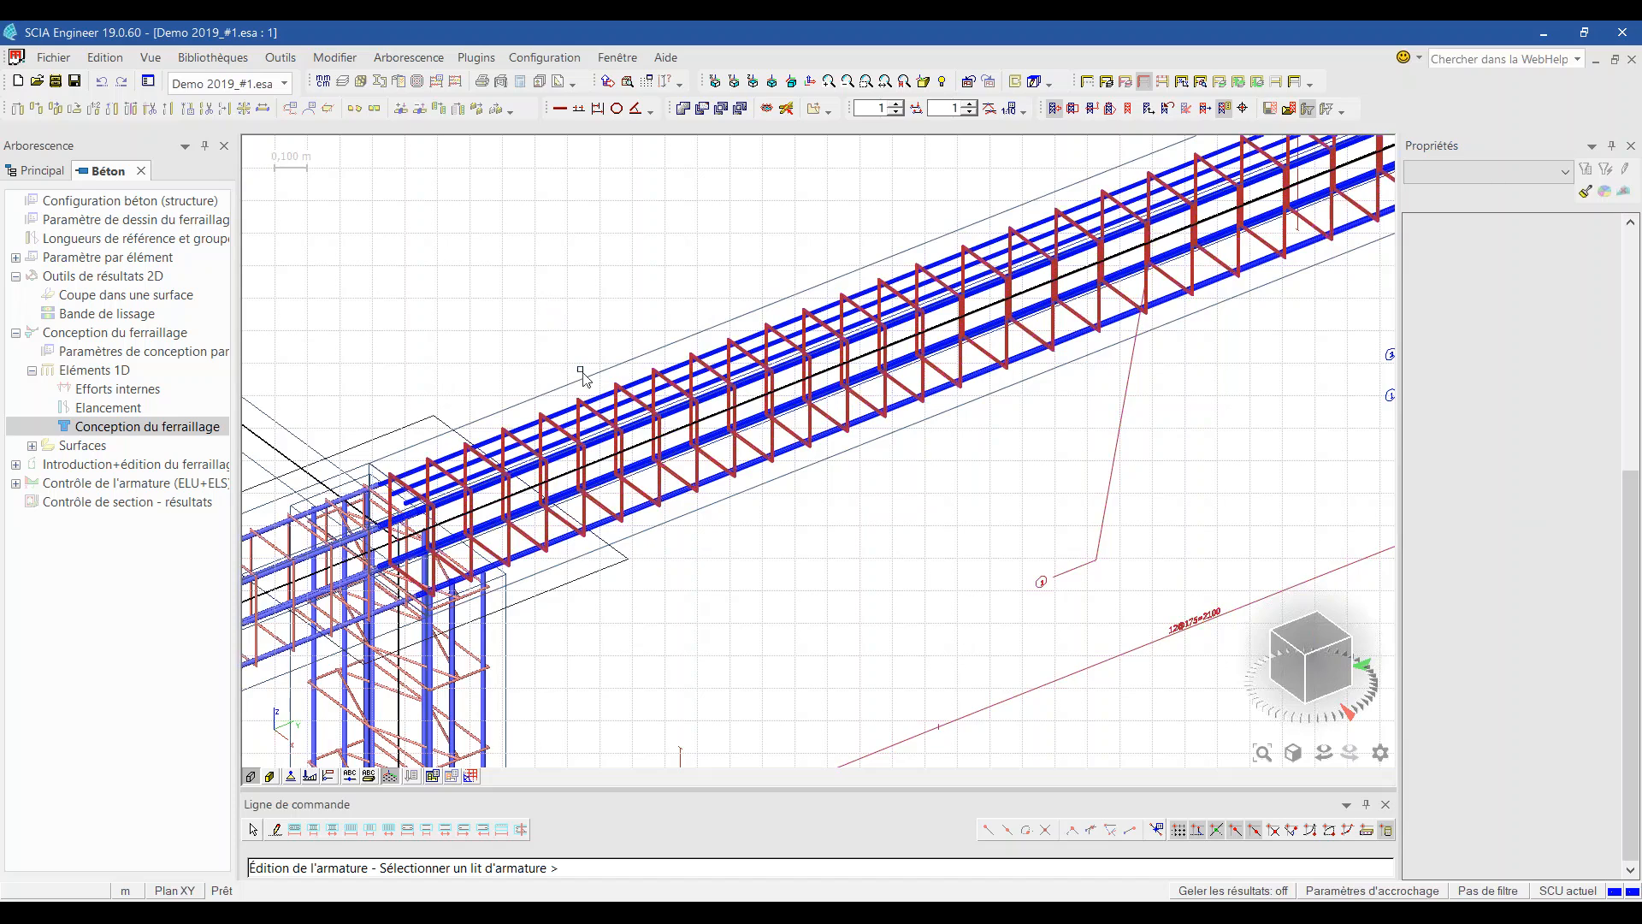
click(610, 459)
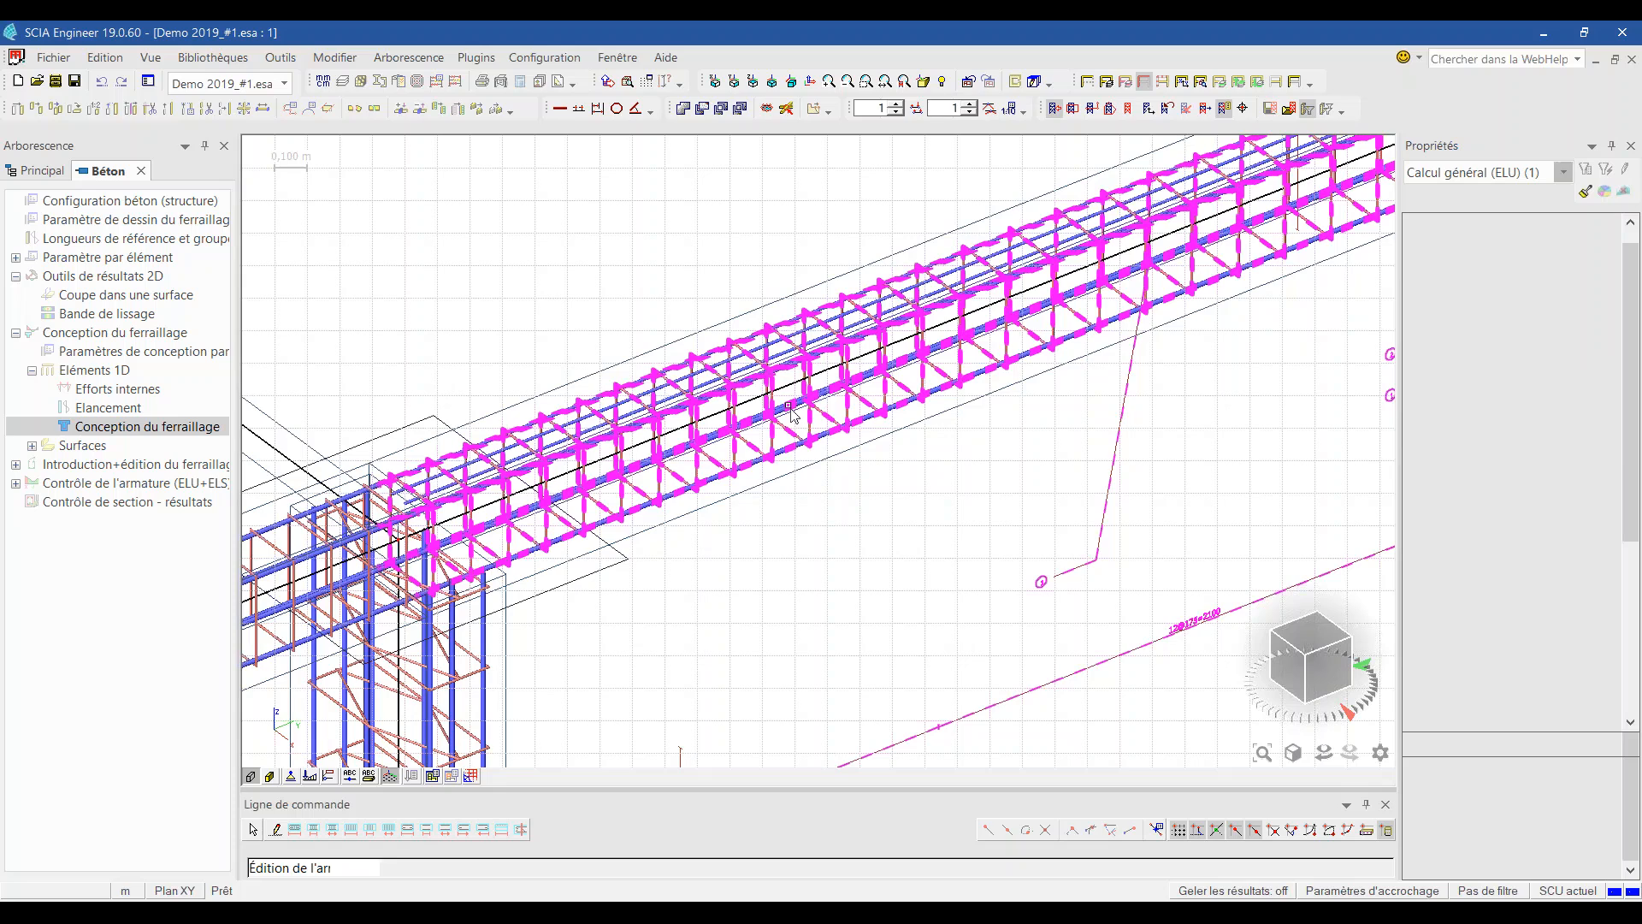
Step: Select beam B63 for the 1D rebar check (ELU+ELS) and isolate it
key(Escape)
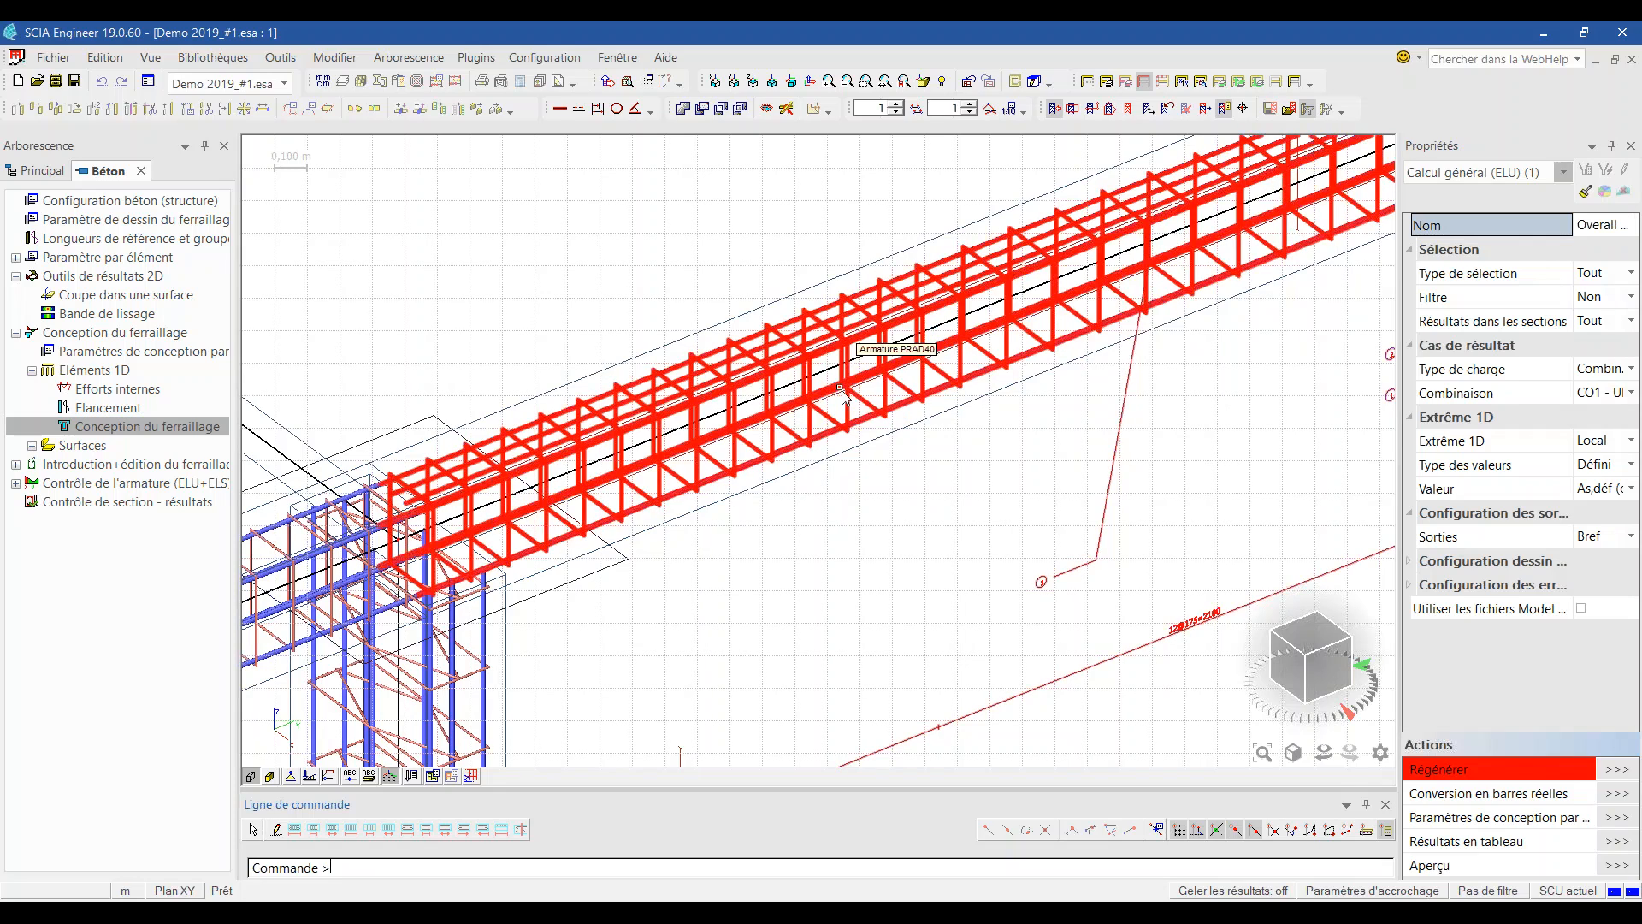
scroll(843, 395, down, 3)
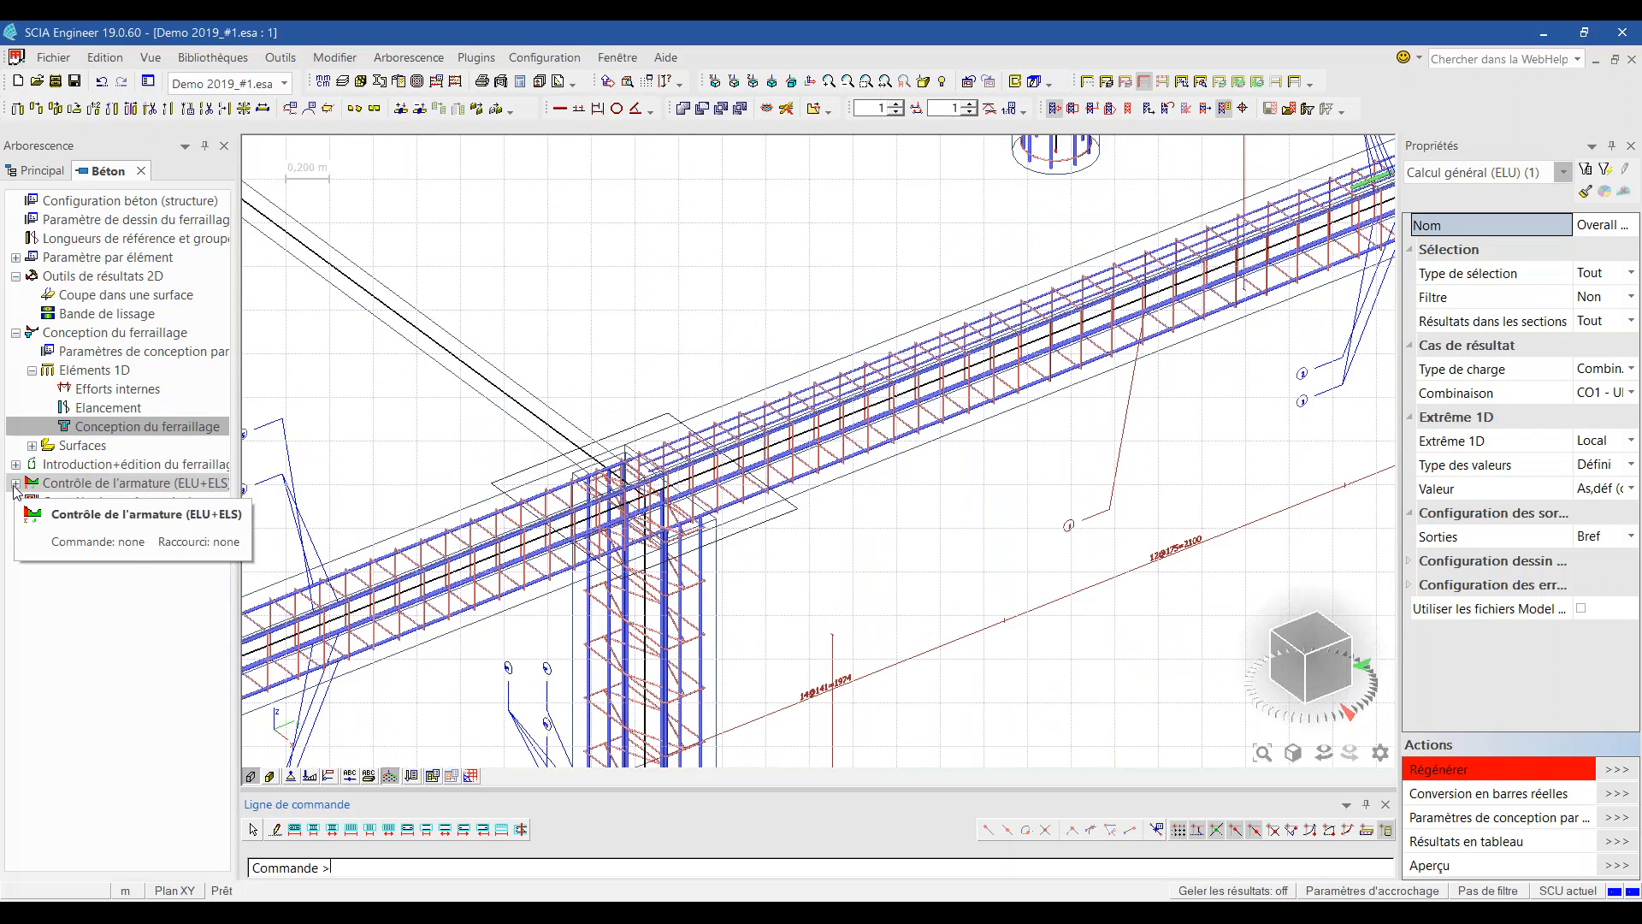
click(15, 483)
click(32, 502)
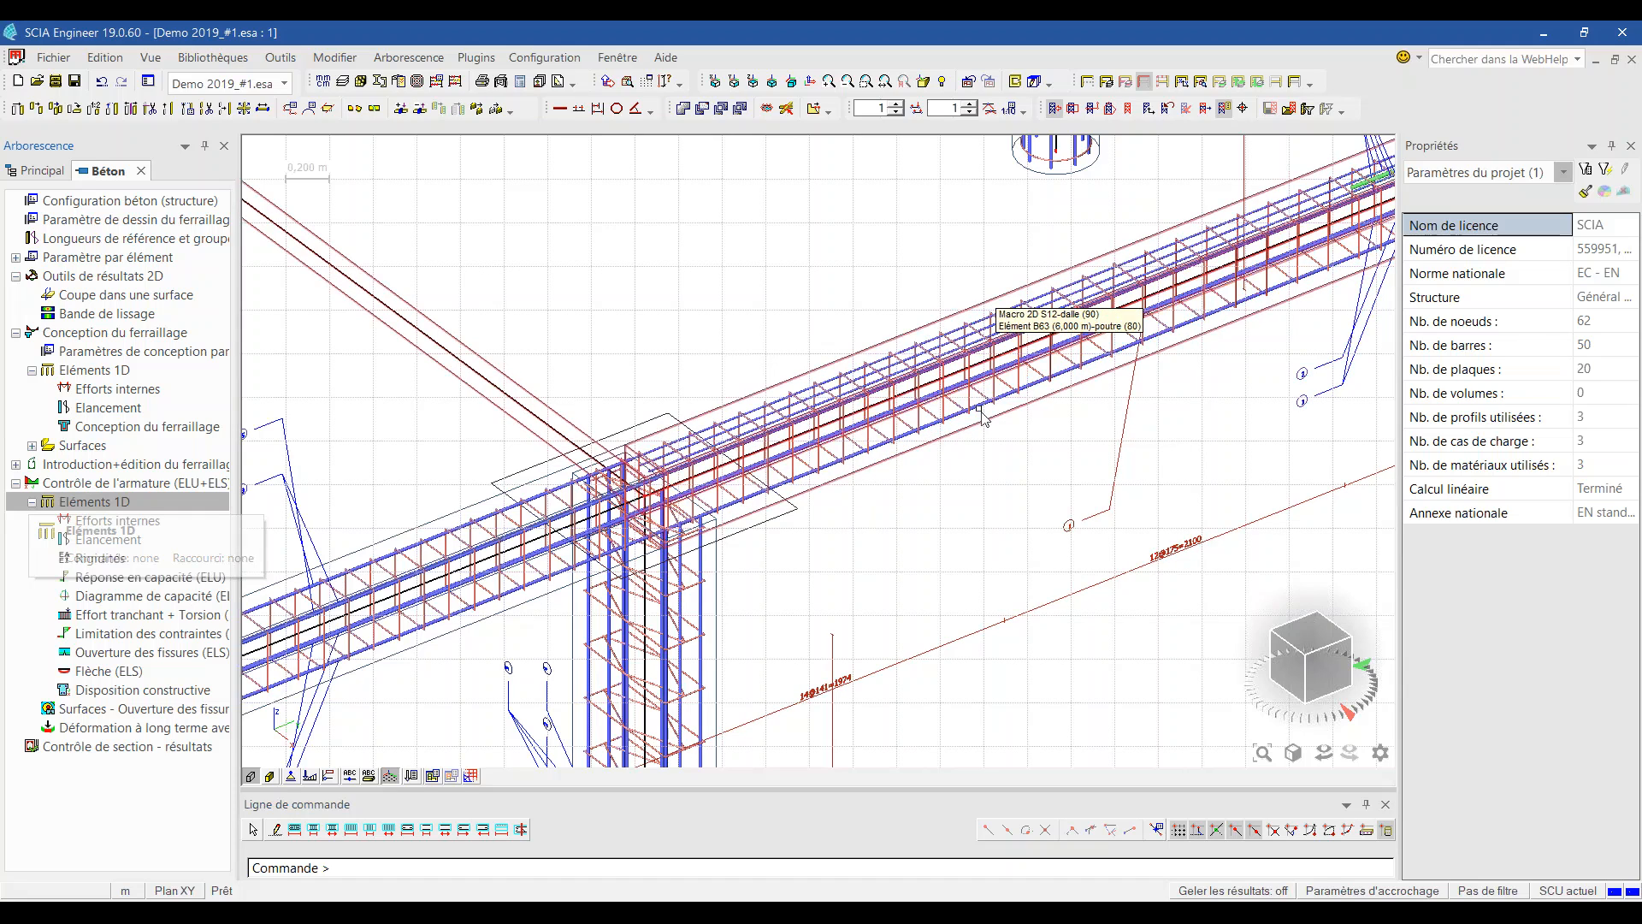
click(981, 425)
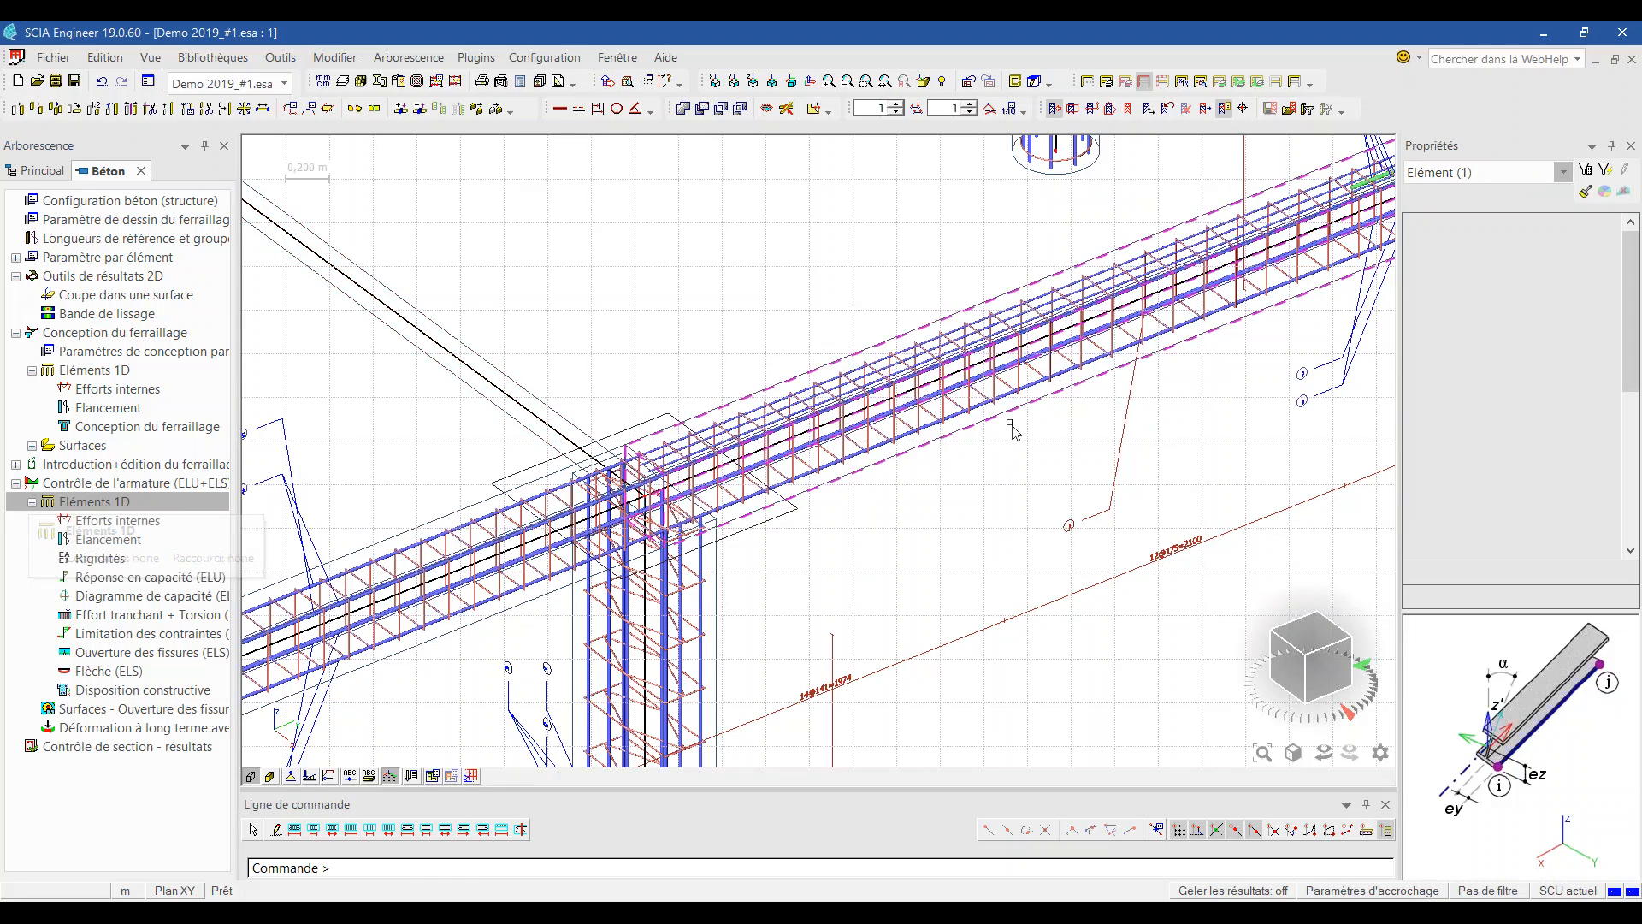
click(1146, 83)
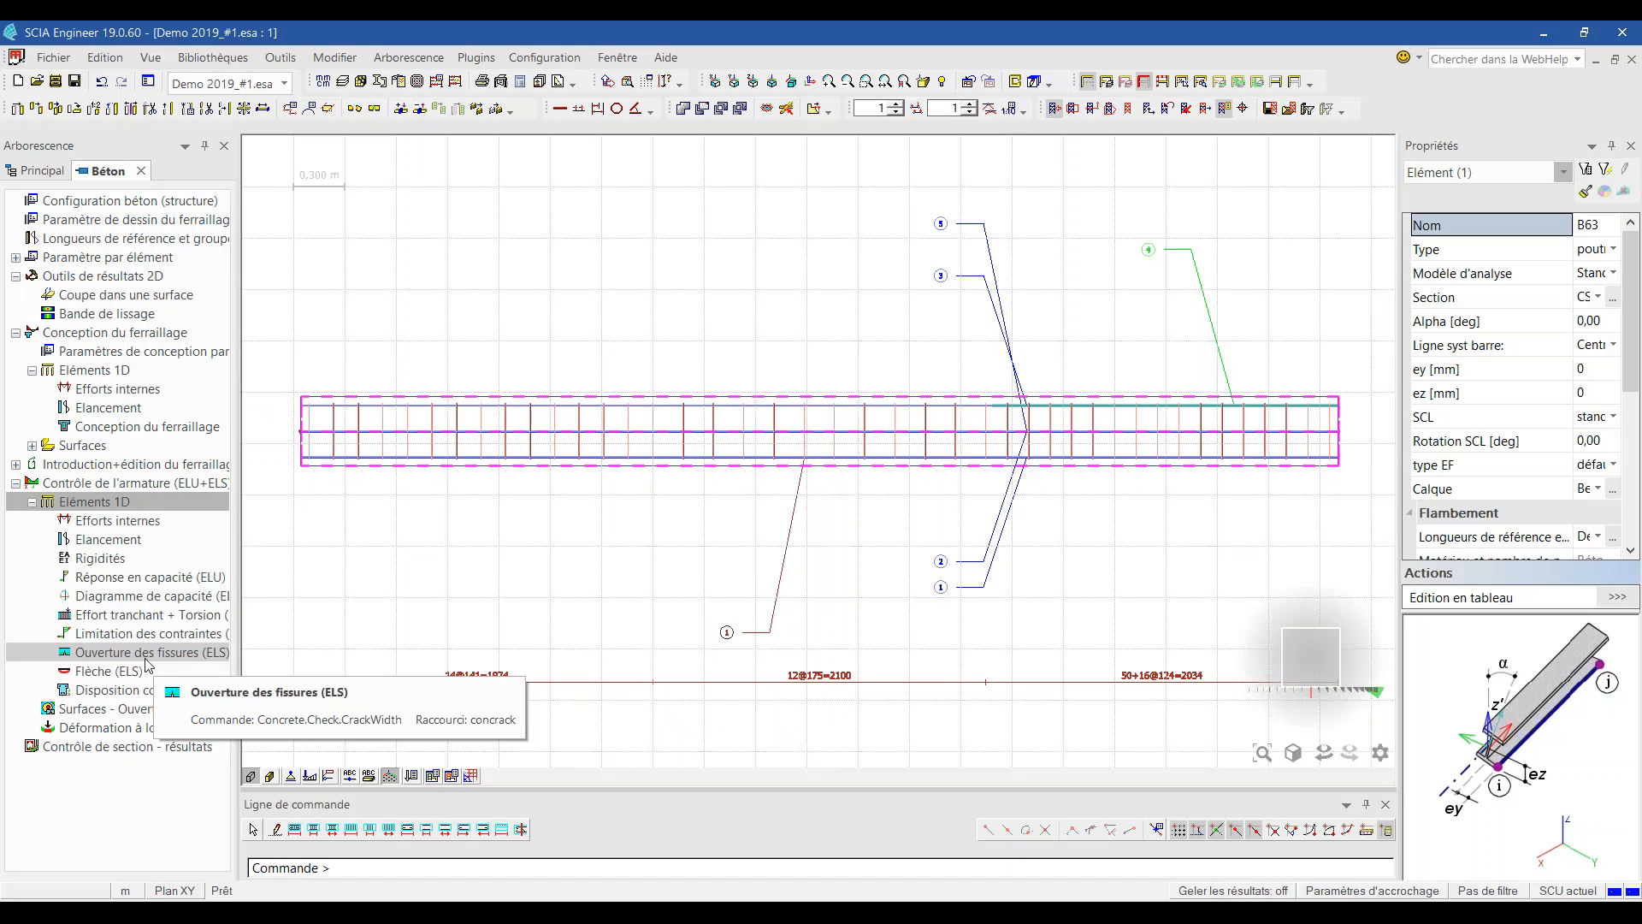
Step: Generate the ULS capacity response (UC) diagram along beam B63 for CO1
click(149, 576)
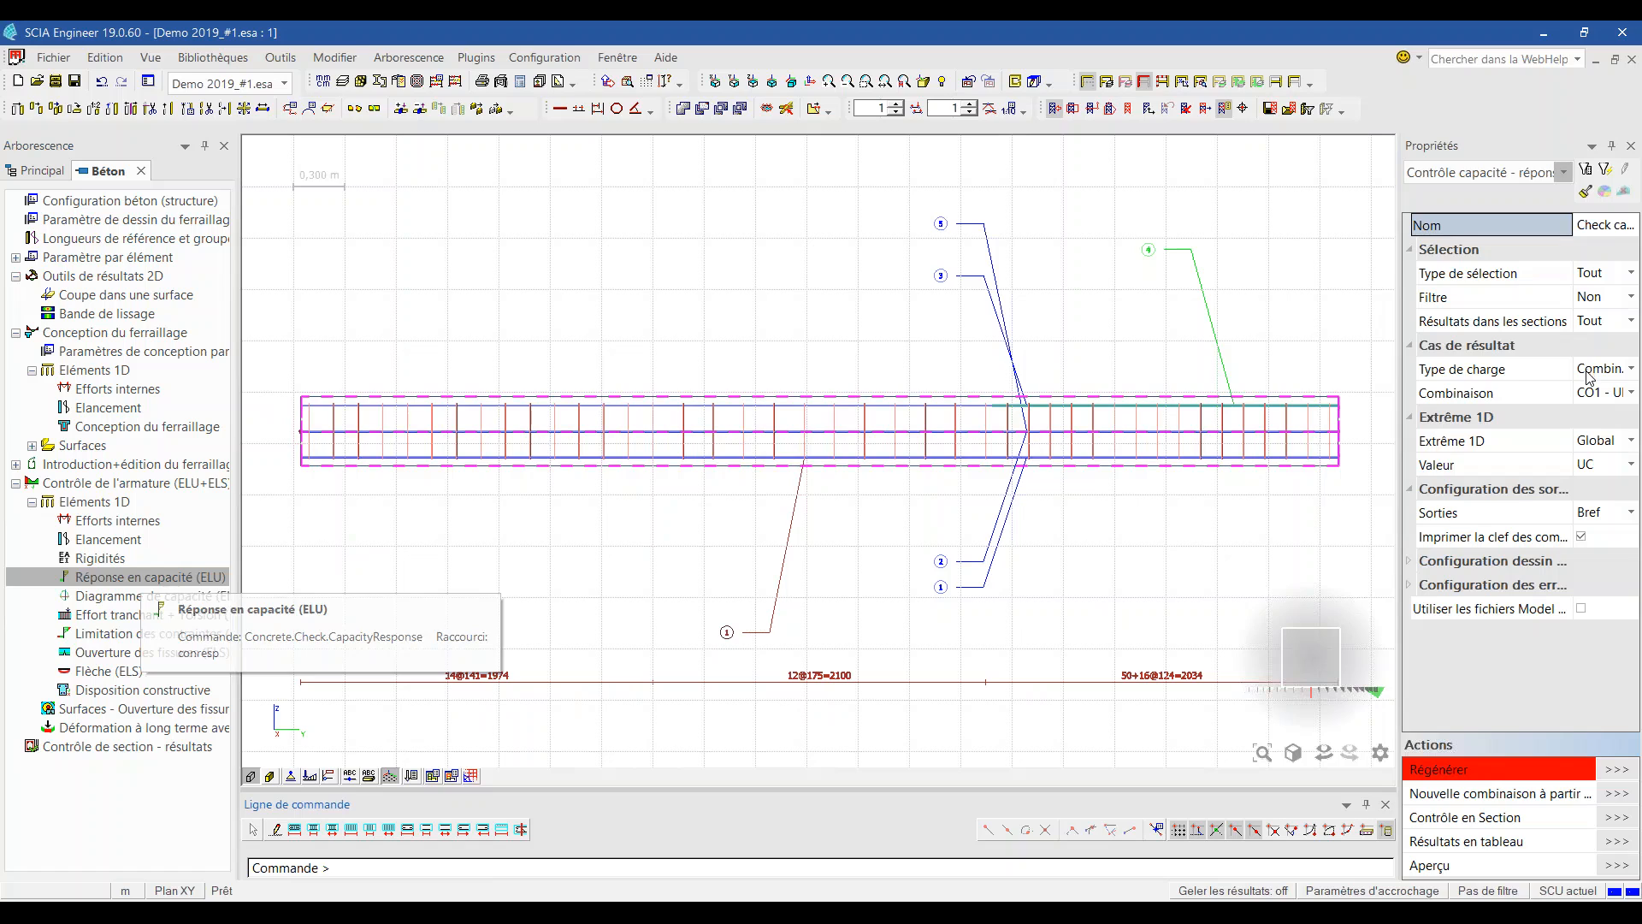
click(1581, 770)
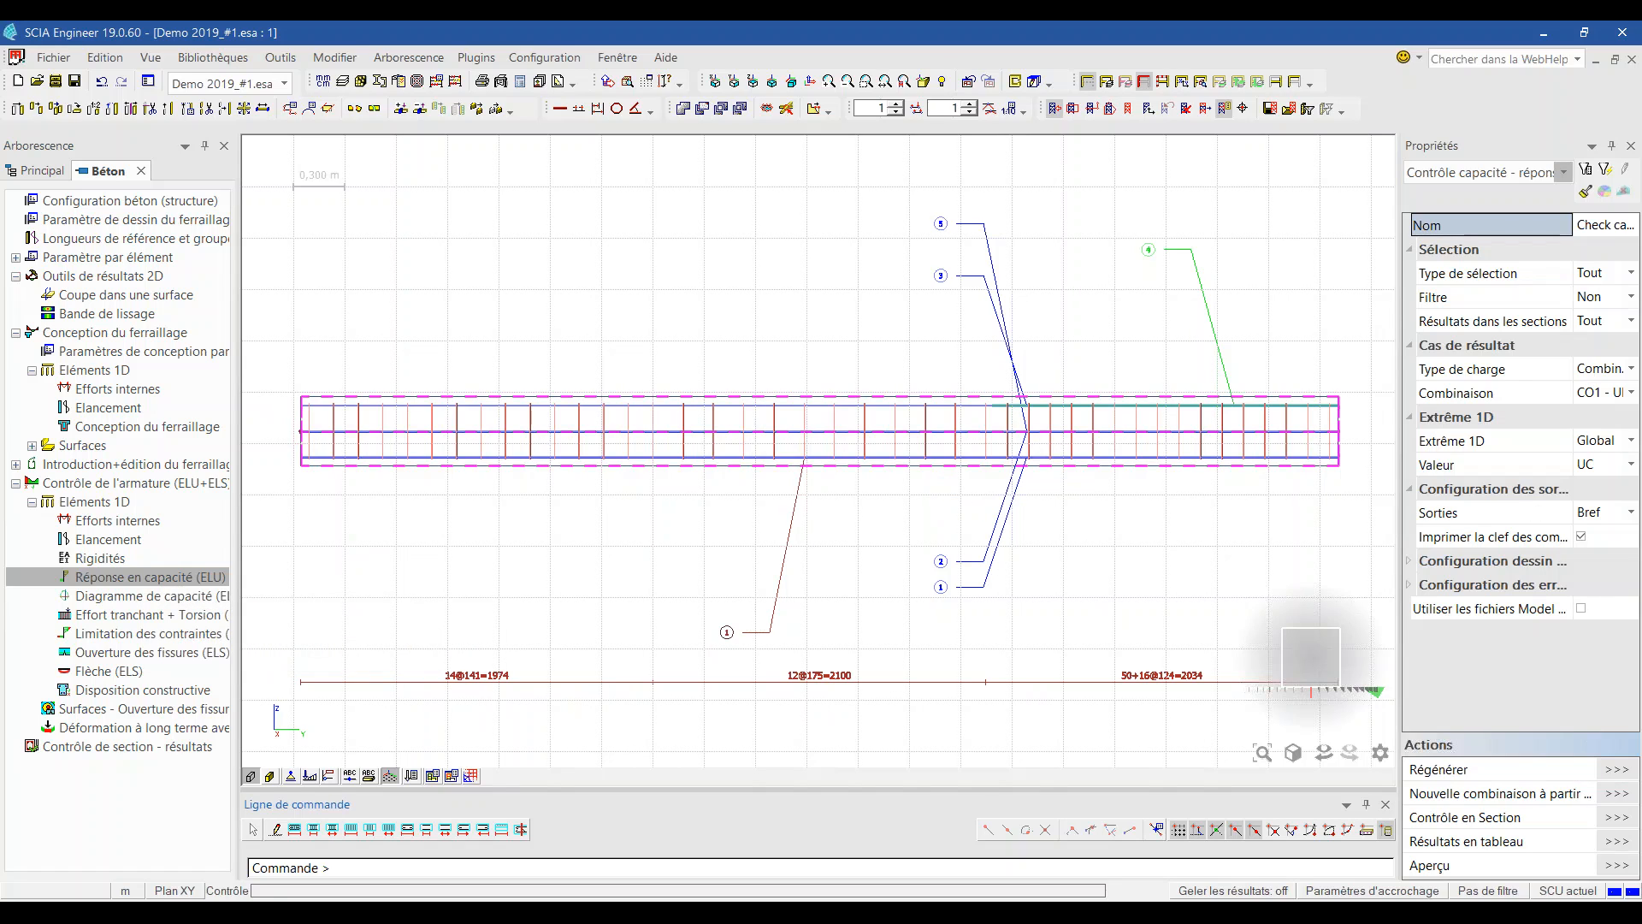
scroll(804, 505, down, 2)
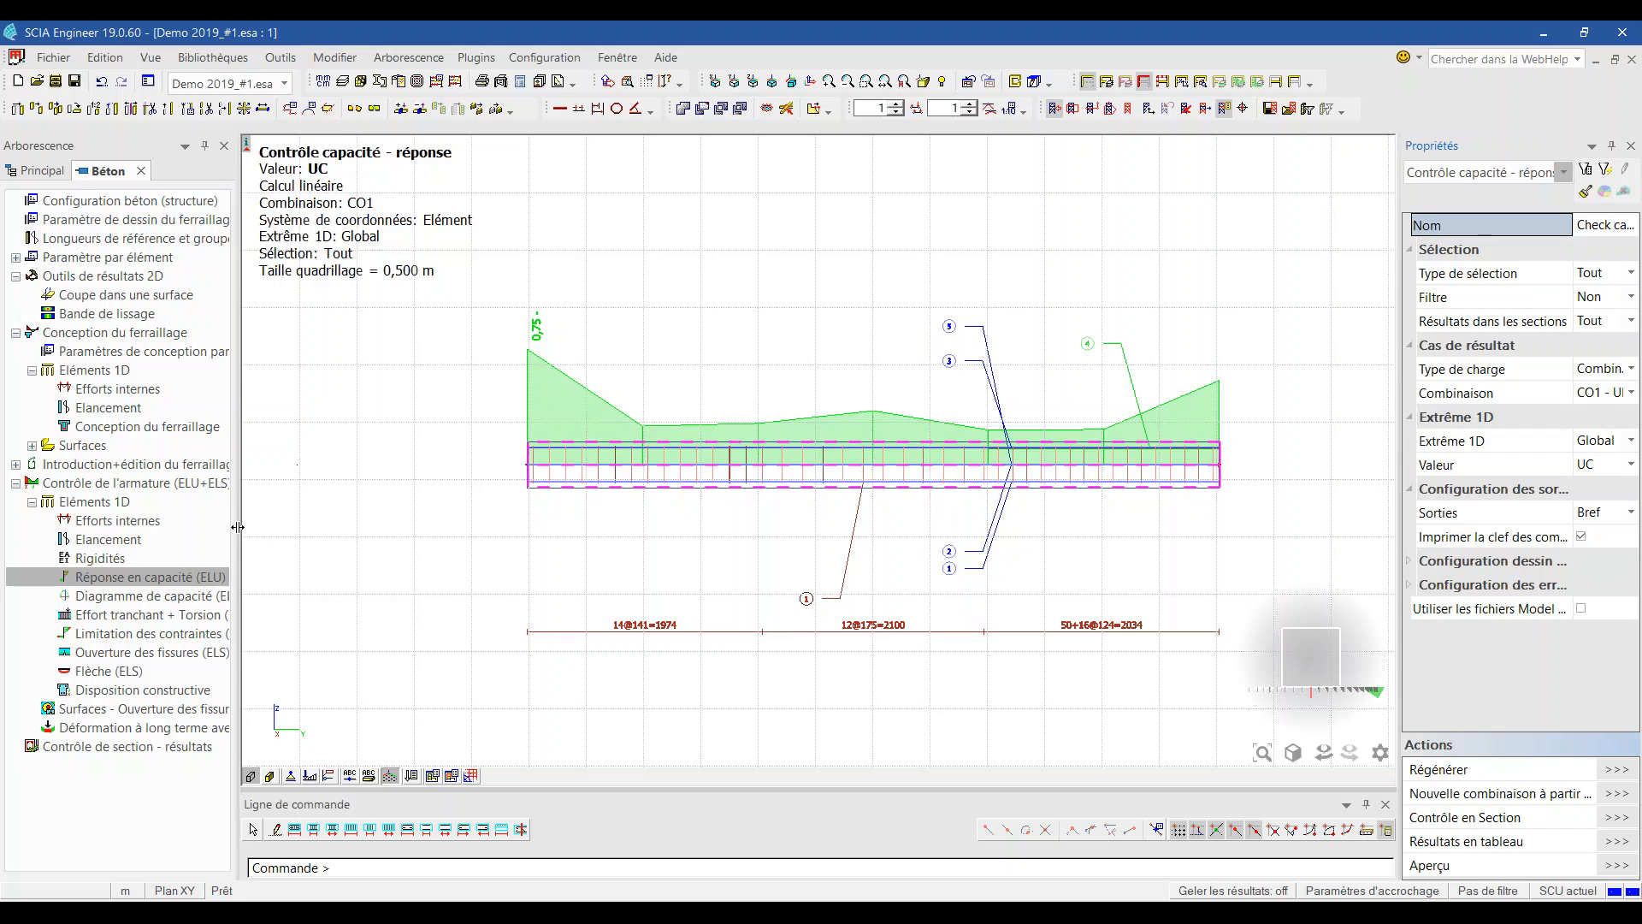
drag(238, 527, 345, 527)
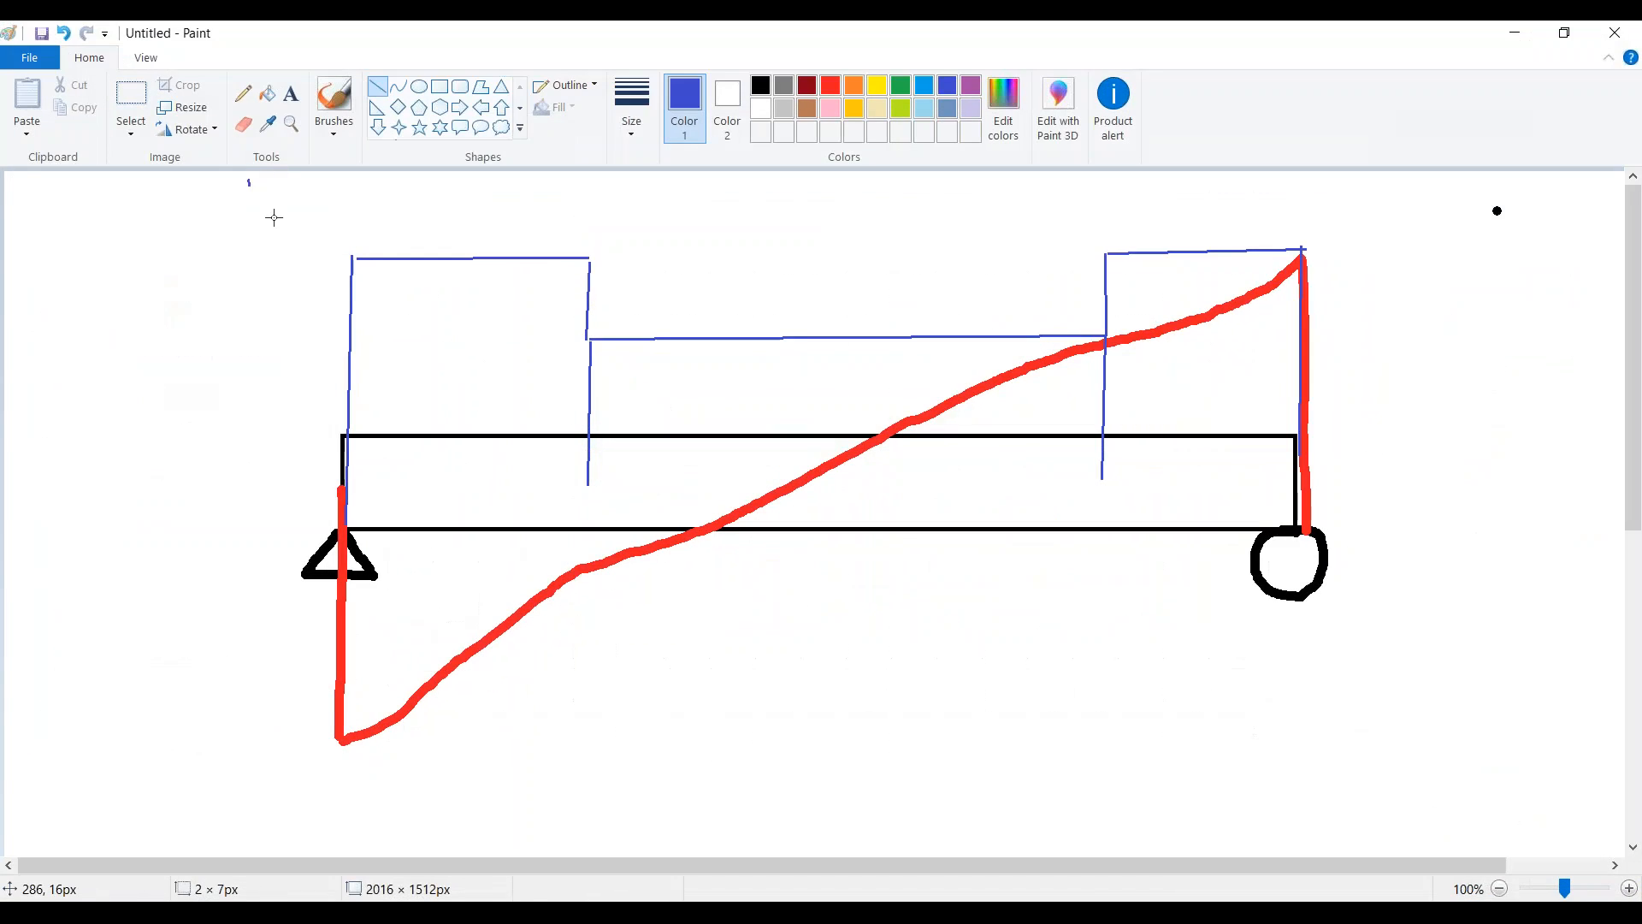
drag(248, 179, 336, 603)
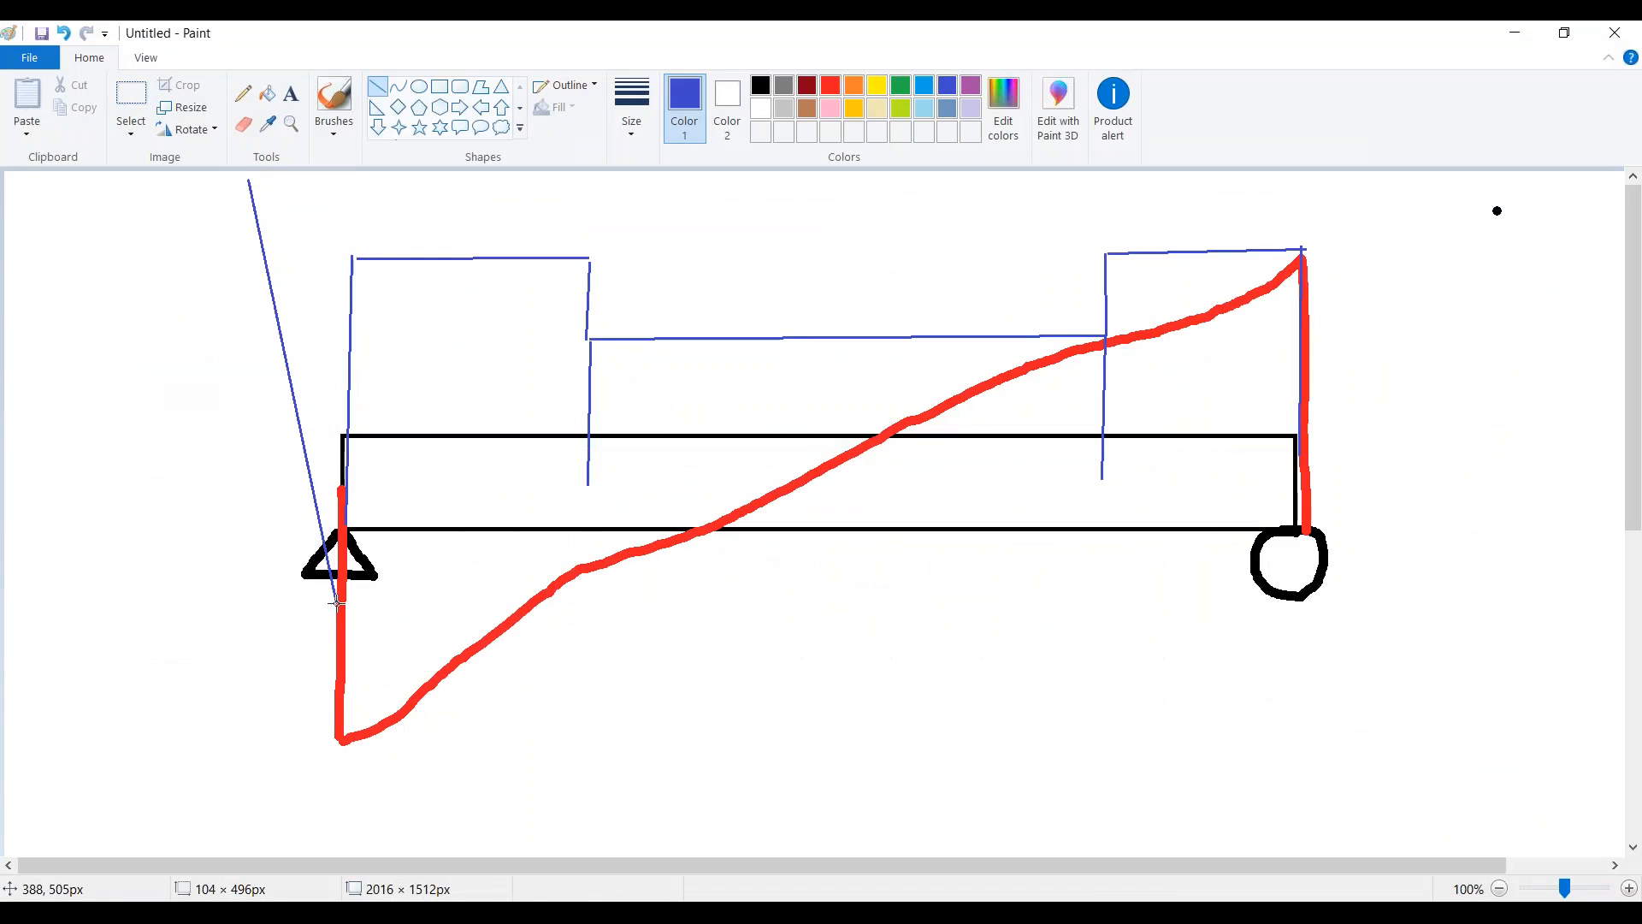
Step: Undo the stray blue line and delete the entire beam sketch from the canvas
key(ctrl+z)
click(131, 103)
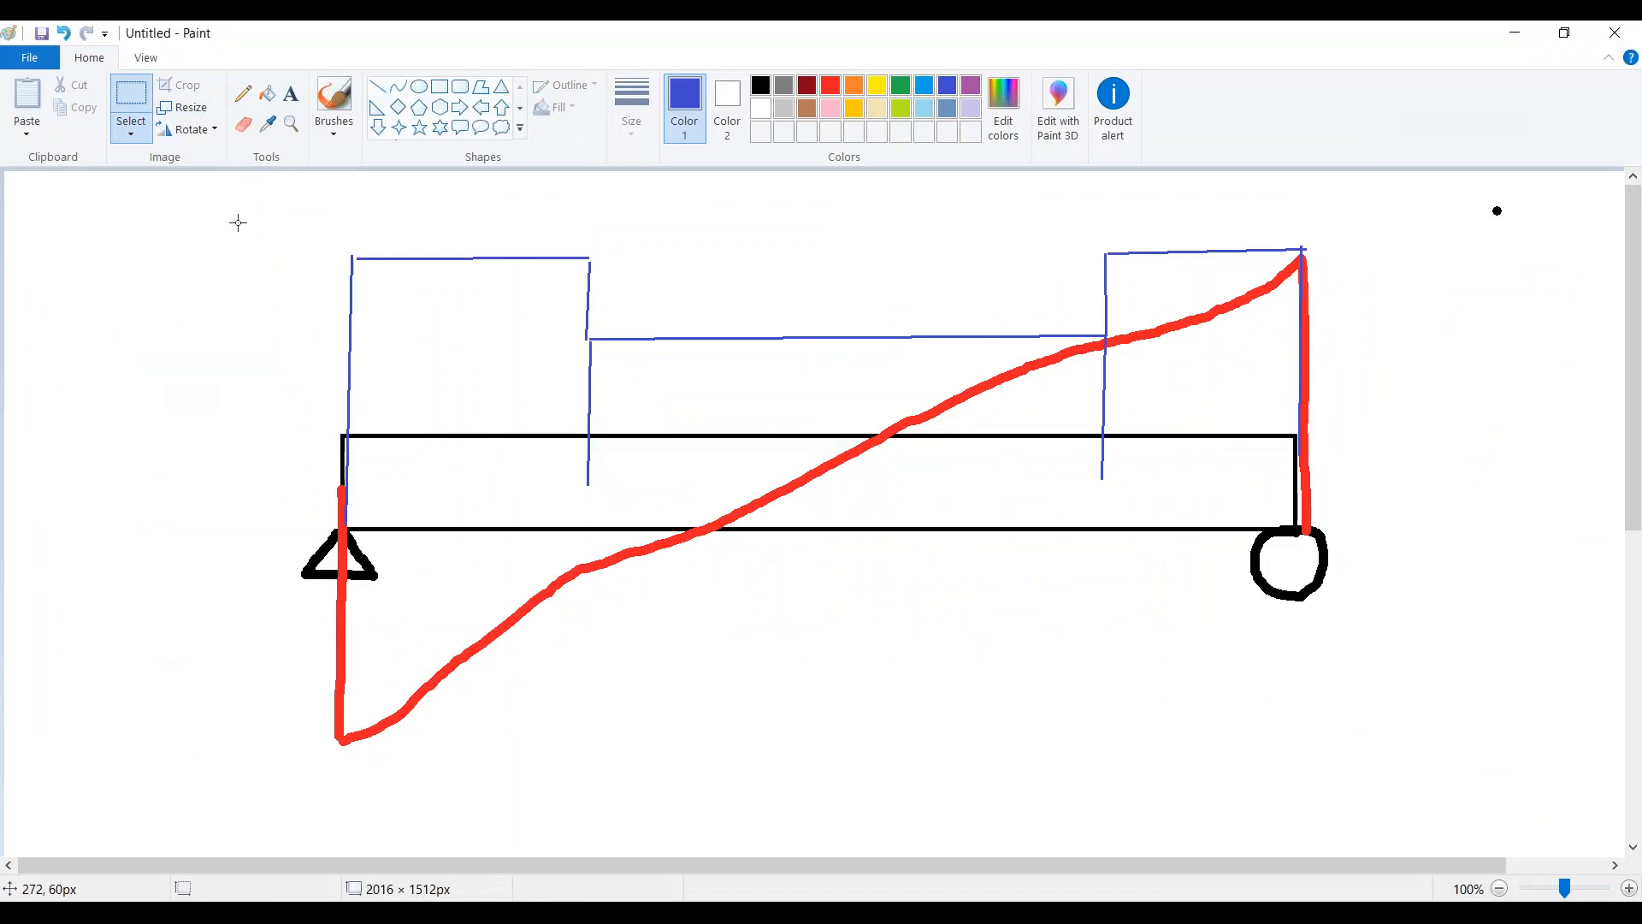
mouse_move(220, 195)
mouse_down()
mouse_move(249, 422)
mouse_move(1012, 842)
mouse_move(1411, 741)
mouse_move(1532, 755)
mouse_up()
key(Delete)
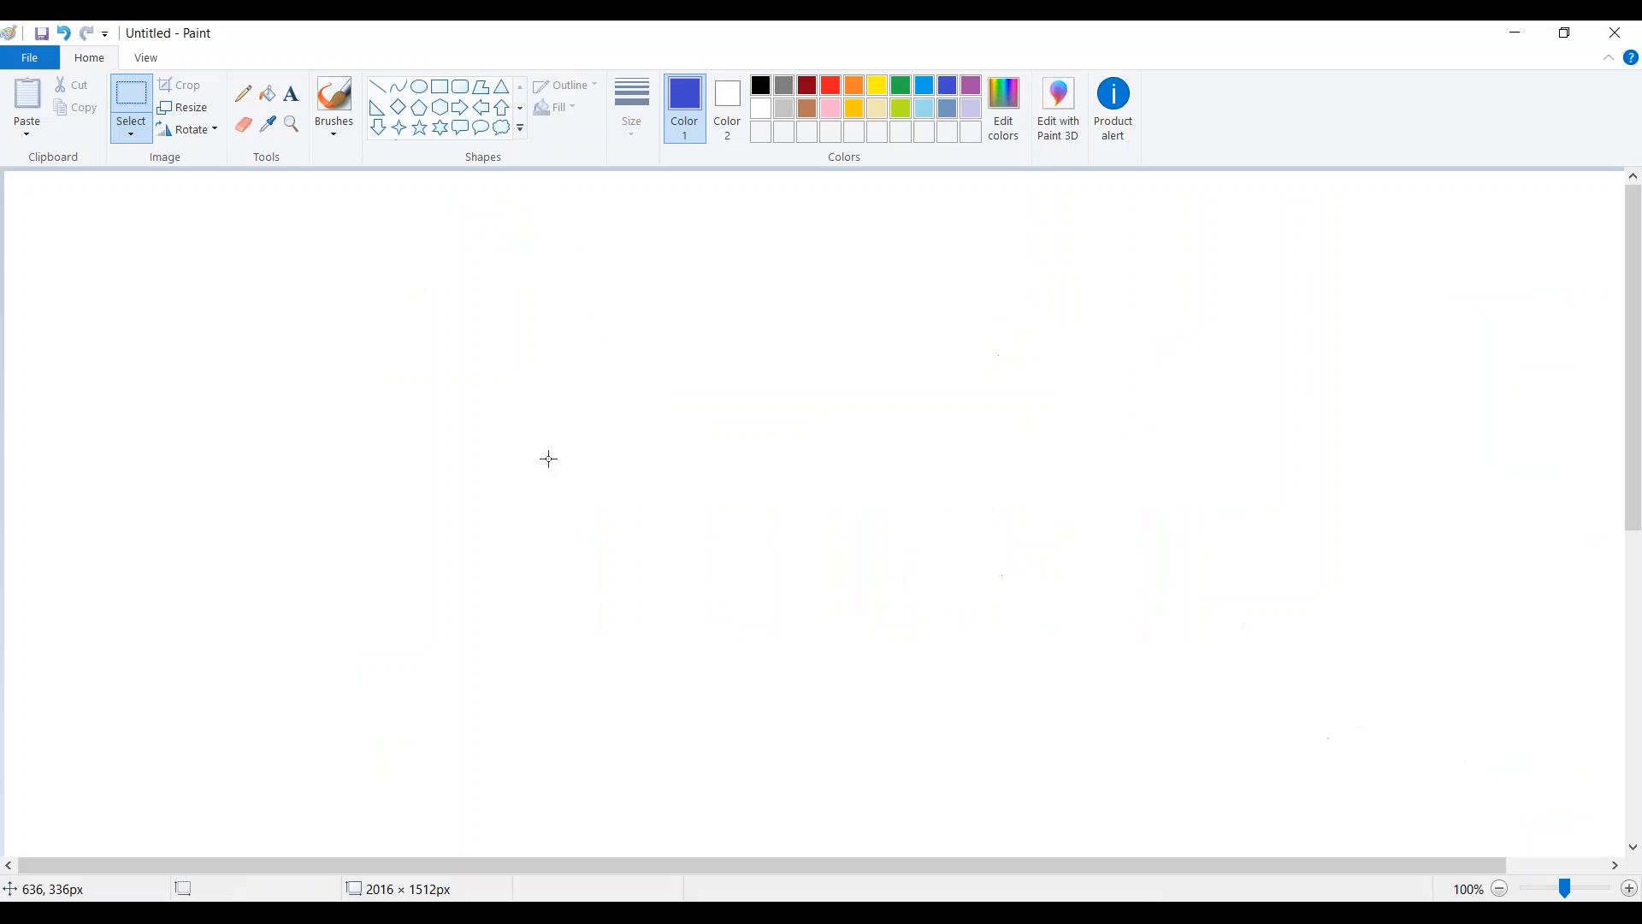
Step: Draw a tall blue rectangle outline for the beam section in Paint
click(441, 89)
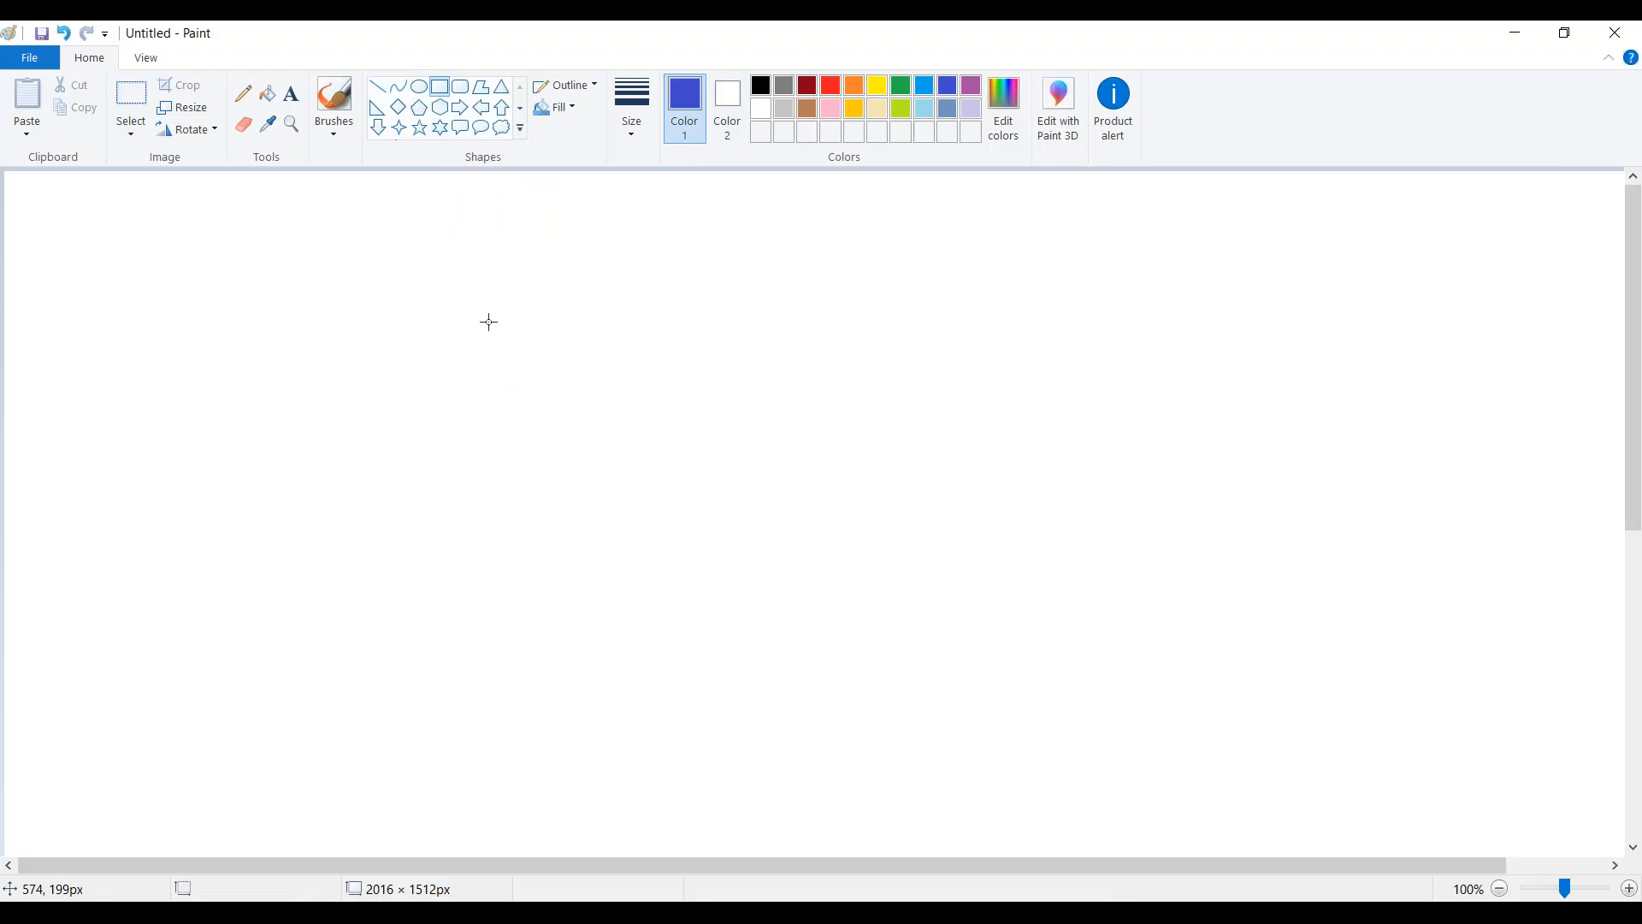
drag(460, 306, 915, 832)
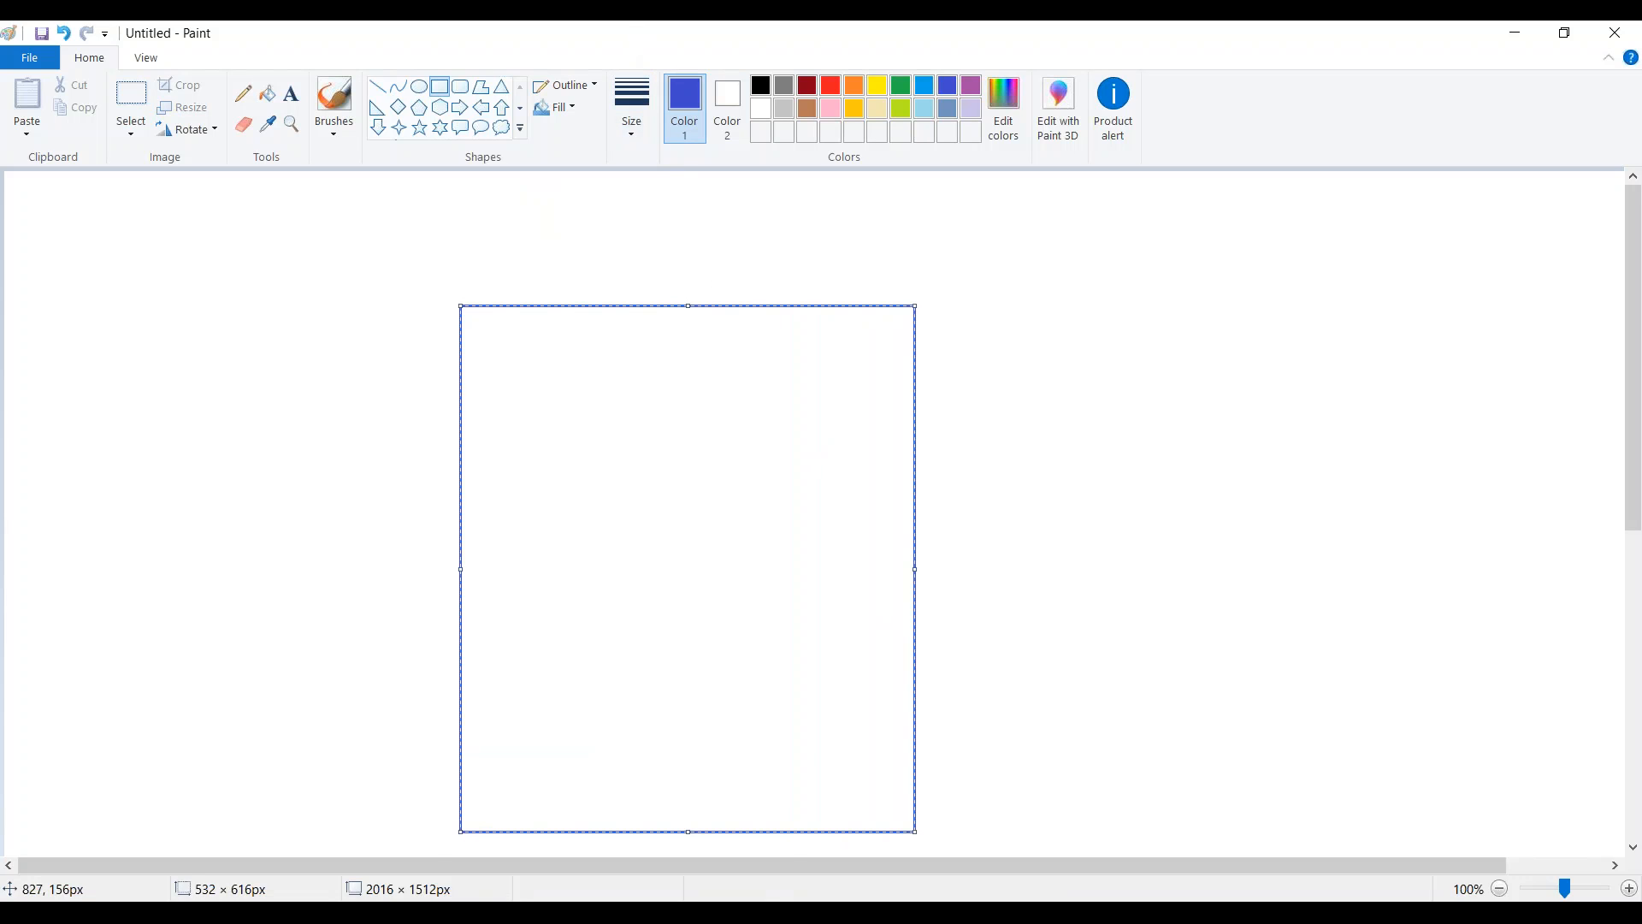
click(1072, 318)
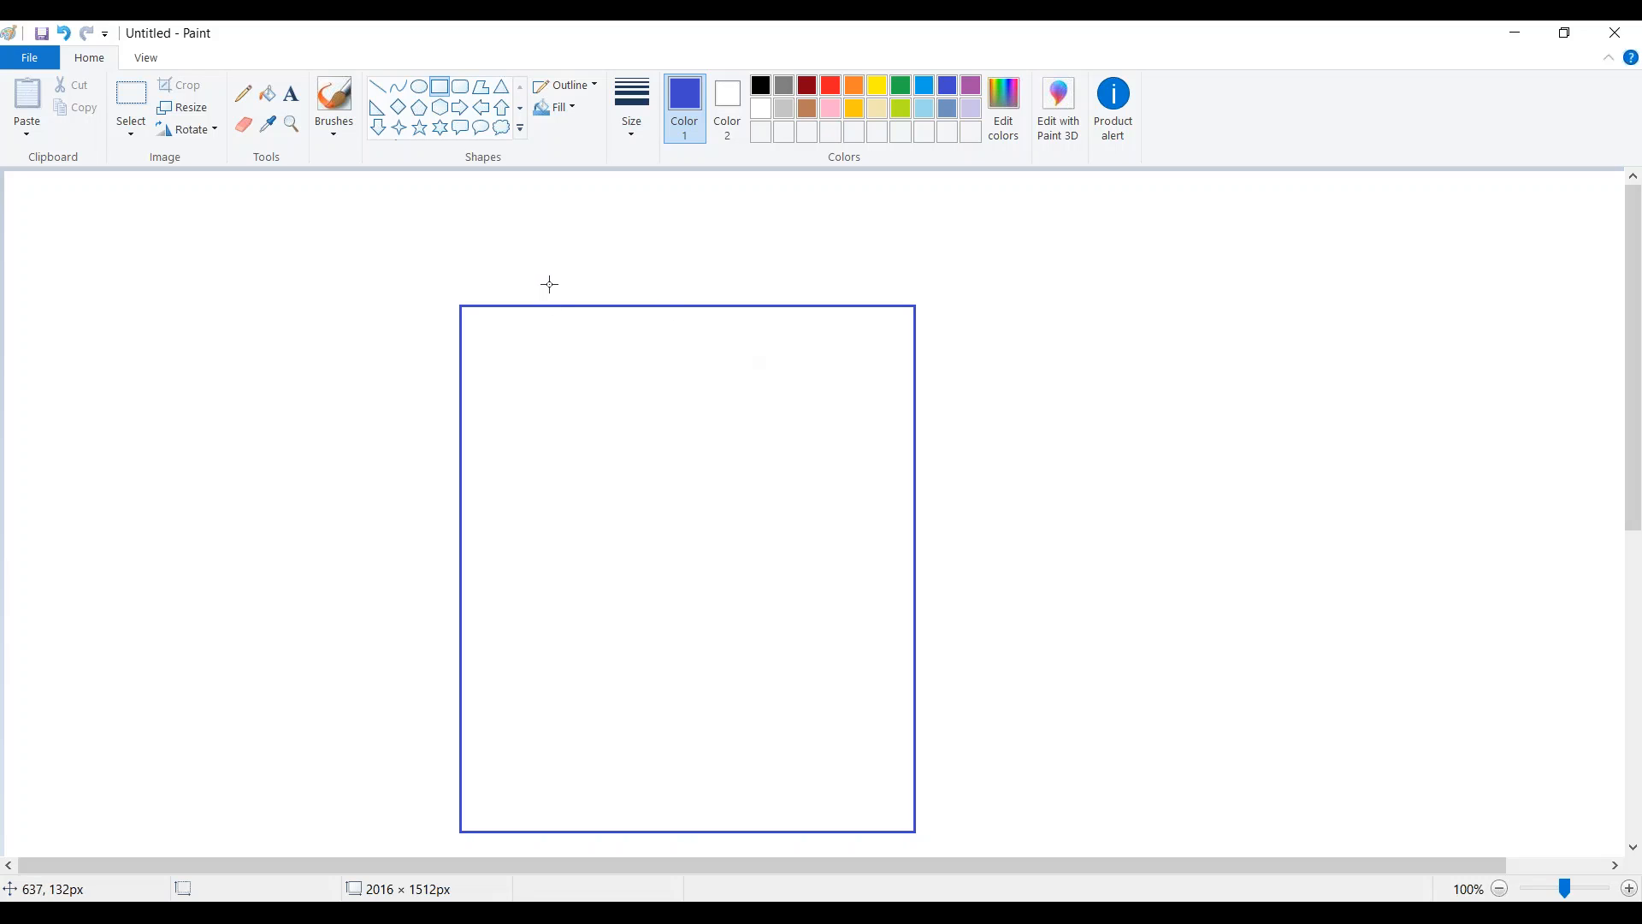
Step: Draw four thick blue bars inside the outline along the top, bottom, left and right sides
click(243, 95)
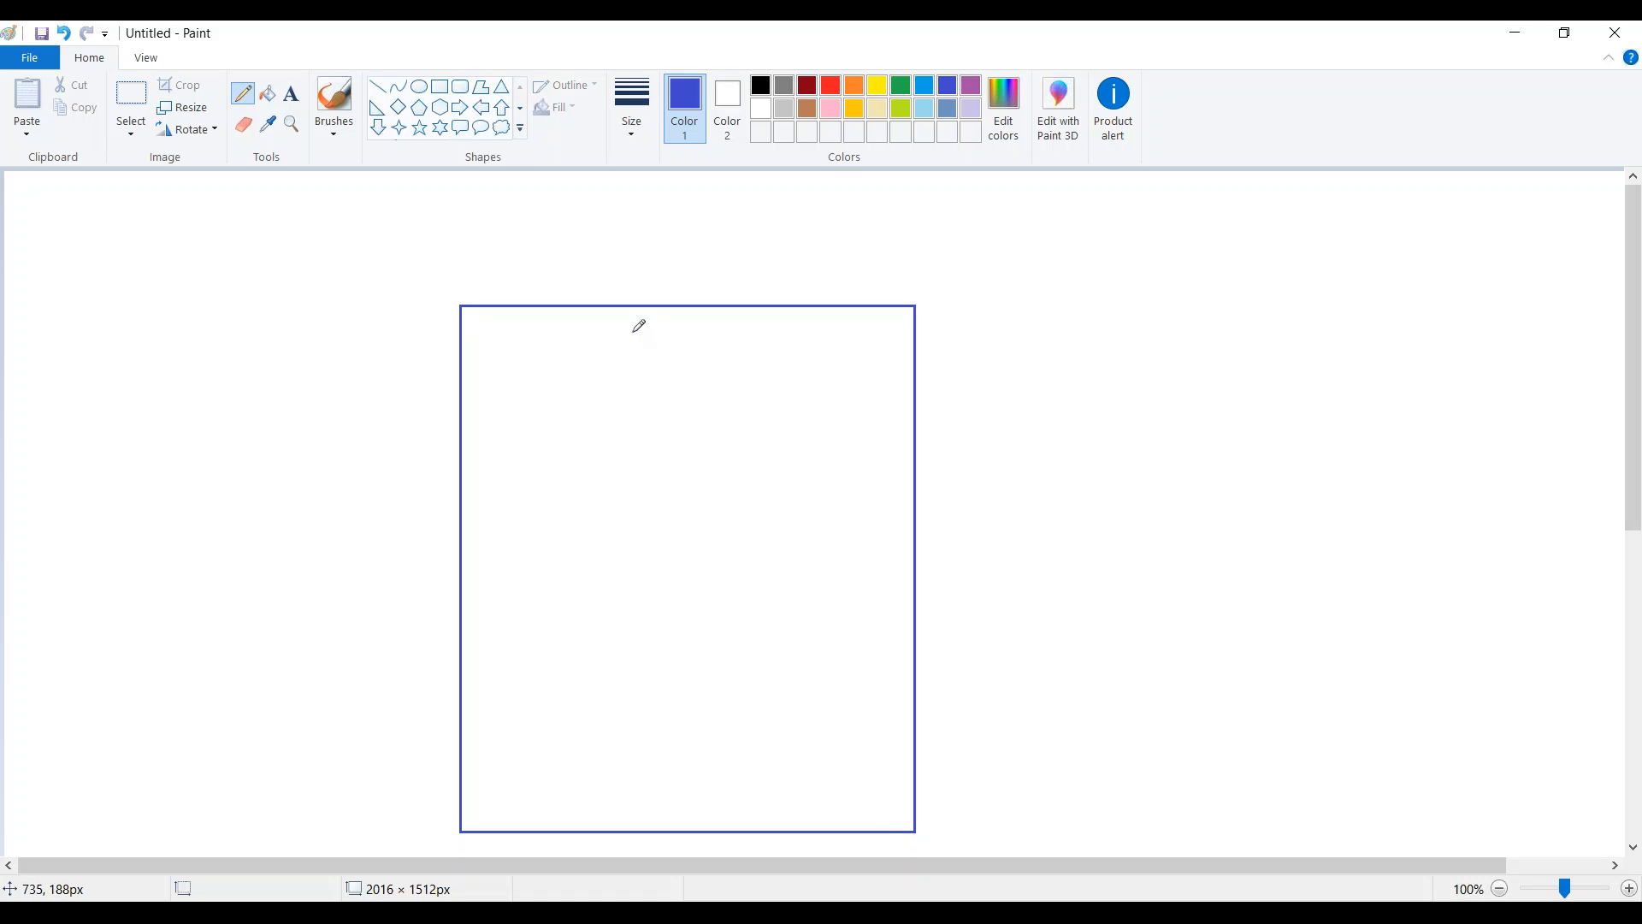
drag(635, 332, 729, 331)
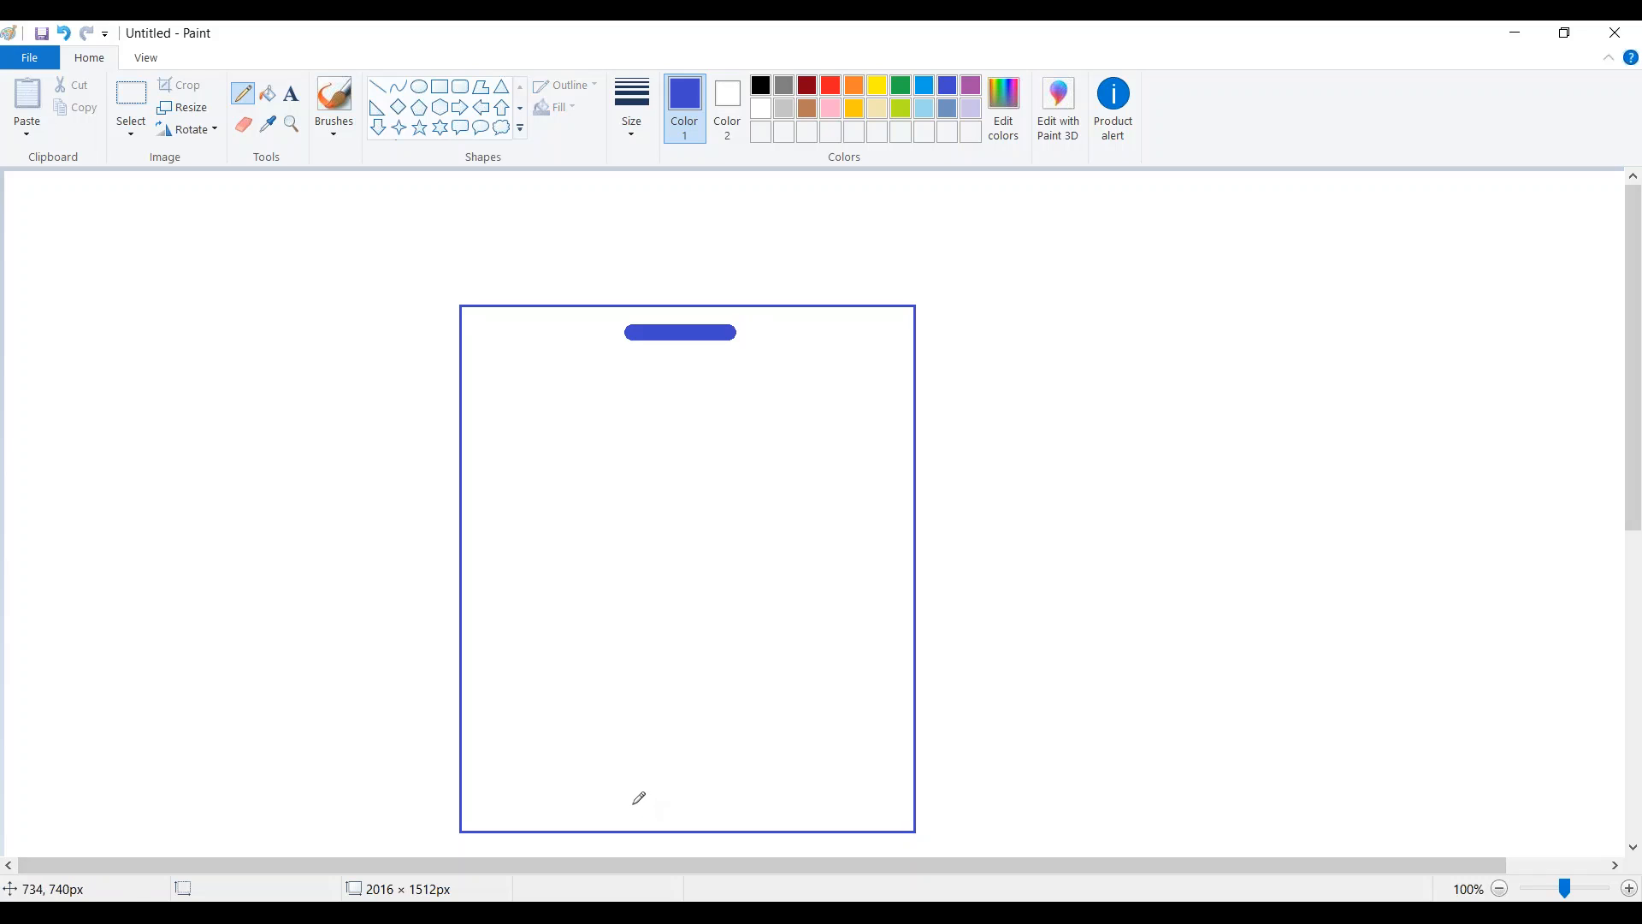
drag(633, 804, 741, 806)
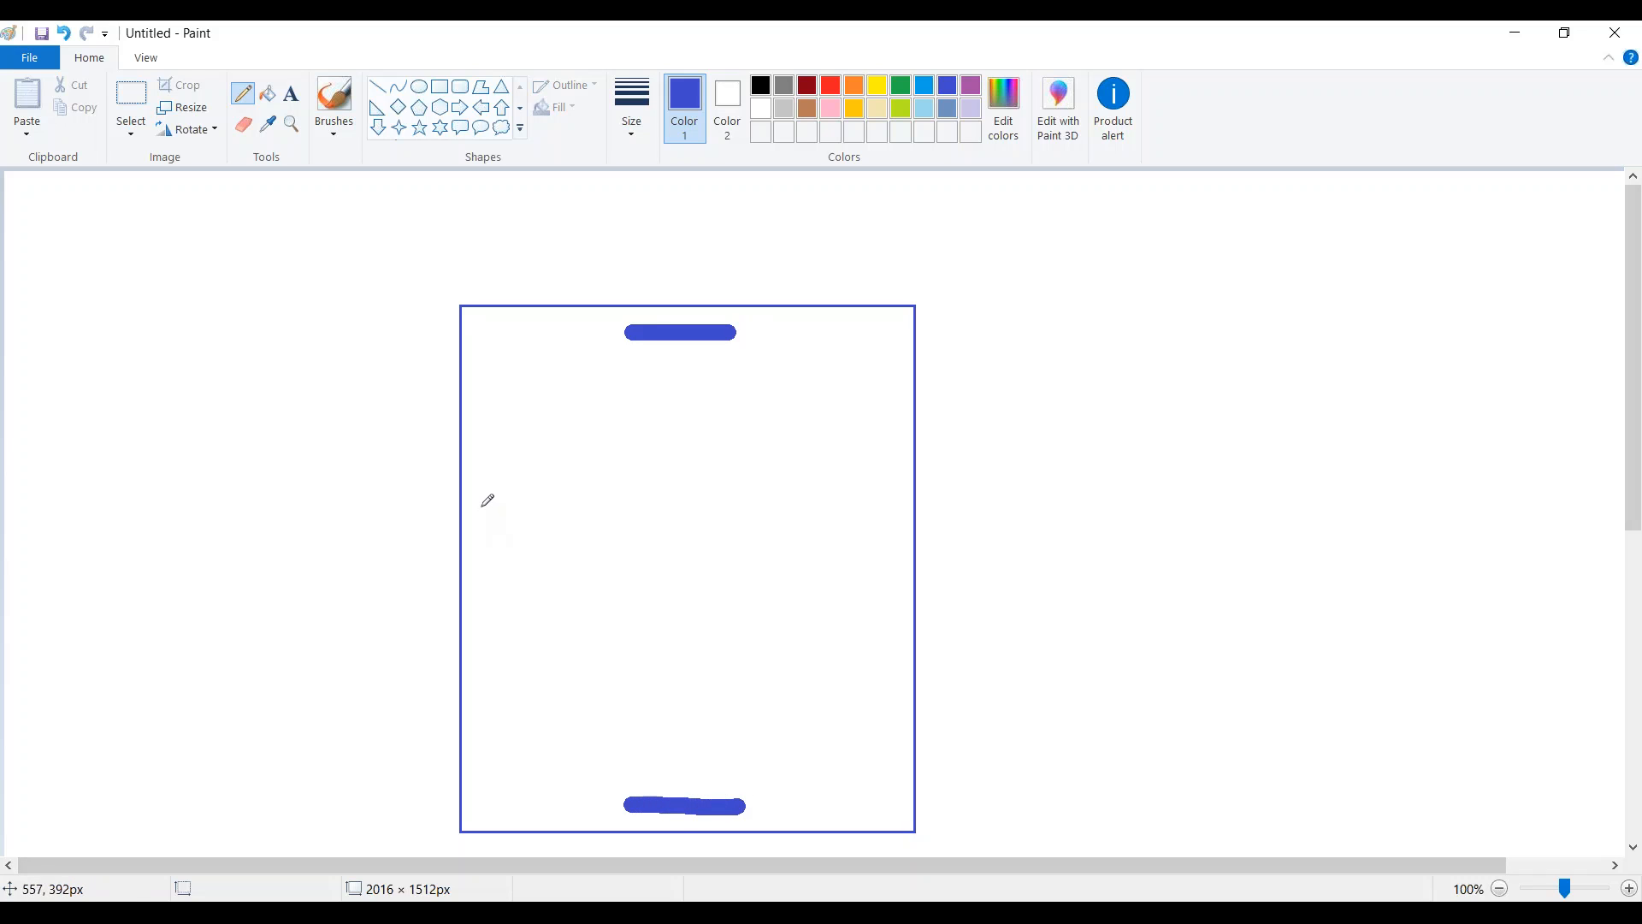
drag(481, 507, 480, 609)
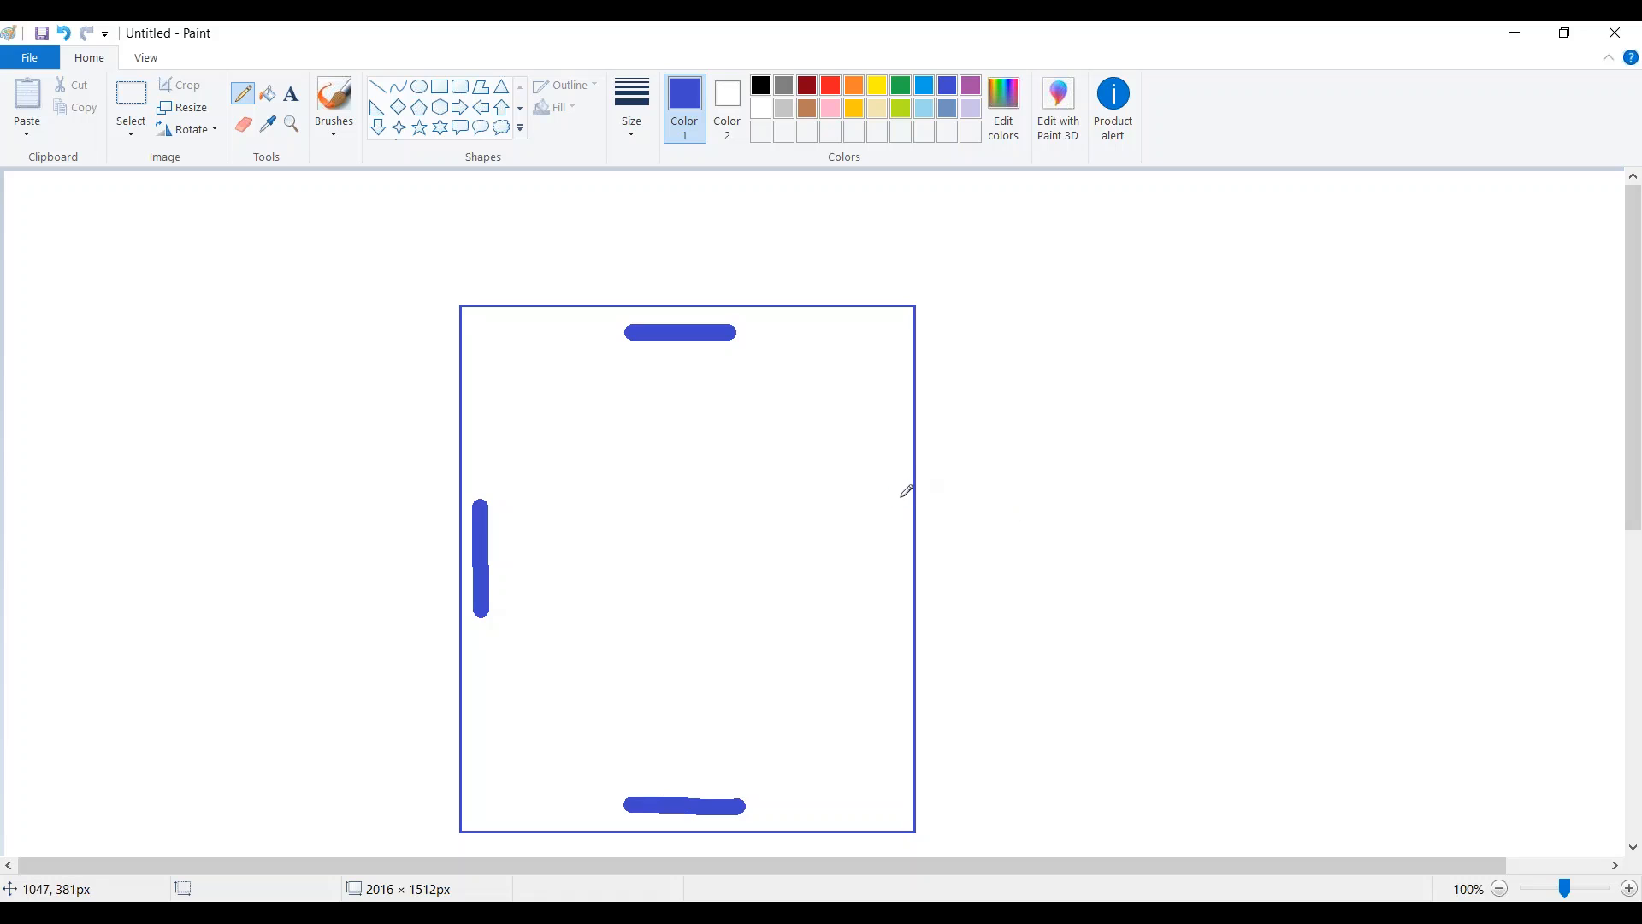
drag(900, 492, 898, 606)
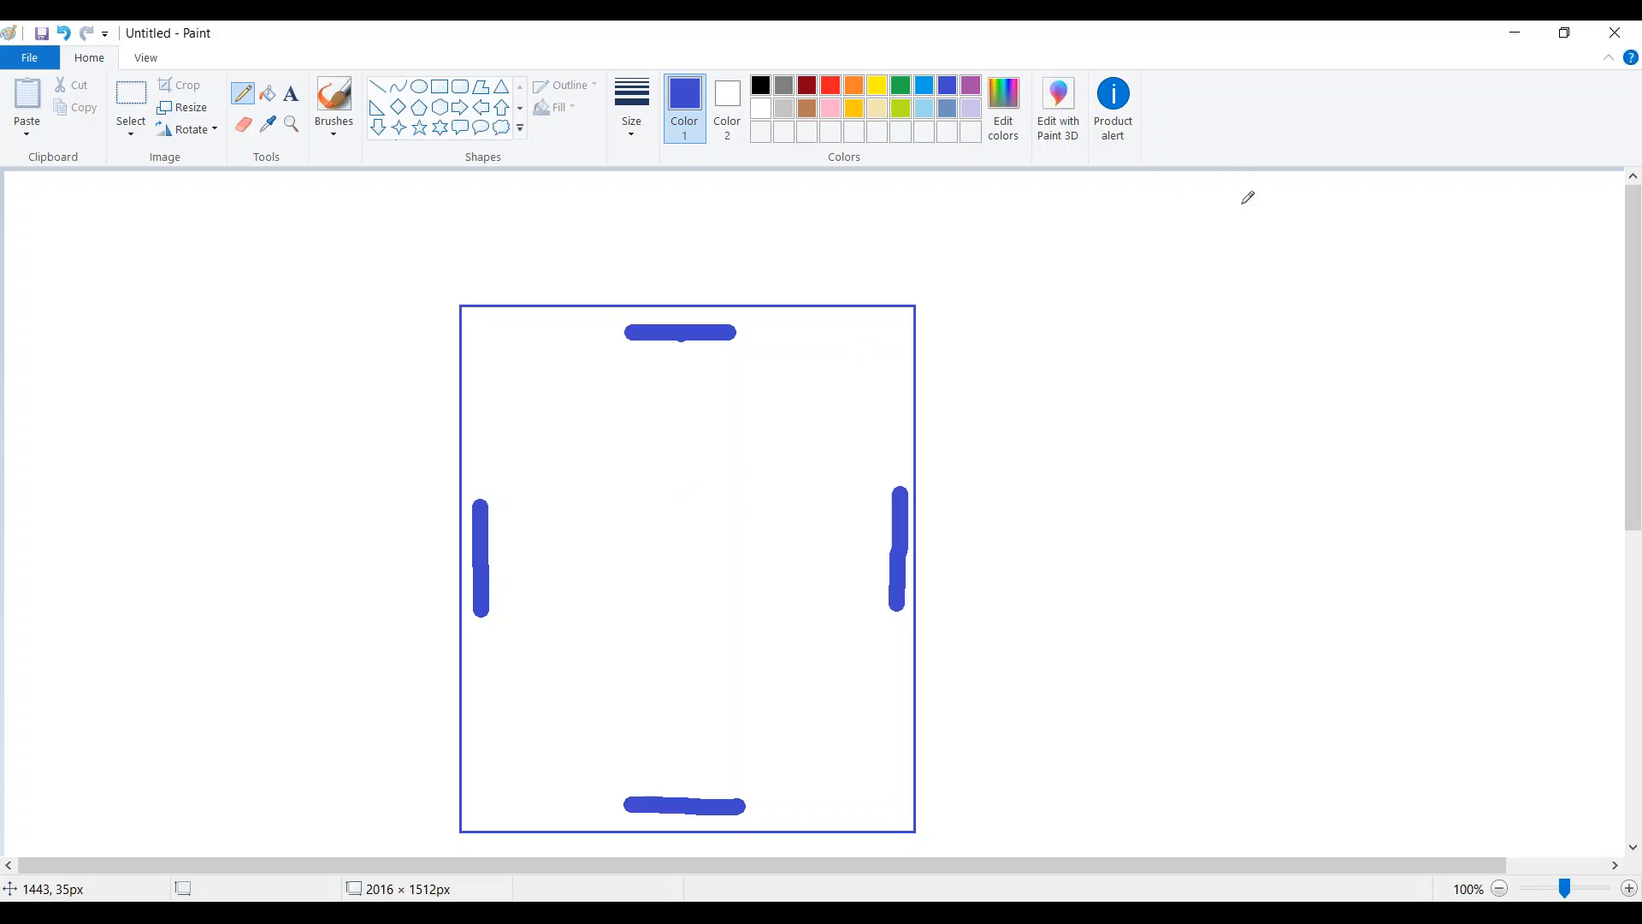
Step: Mark red rebar dots at the four inside corners and mid-bottom, then minimize Paint
click(830, 86)
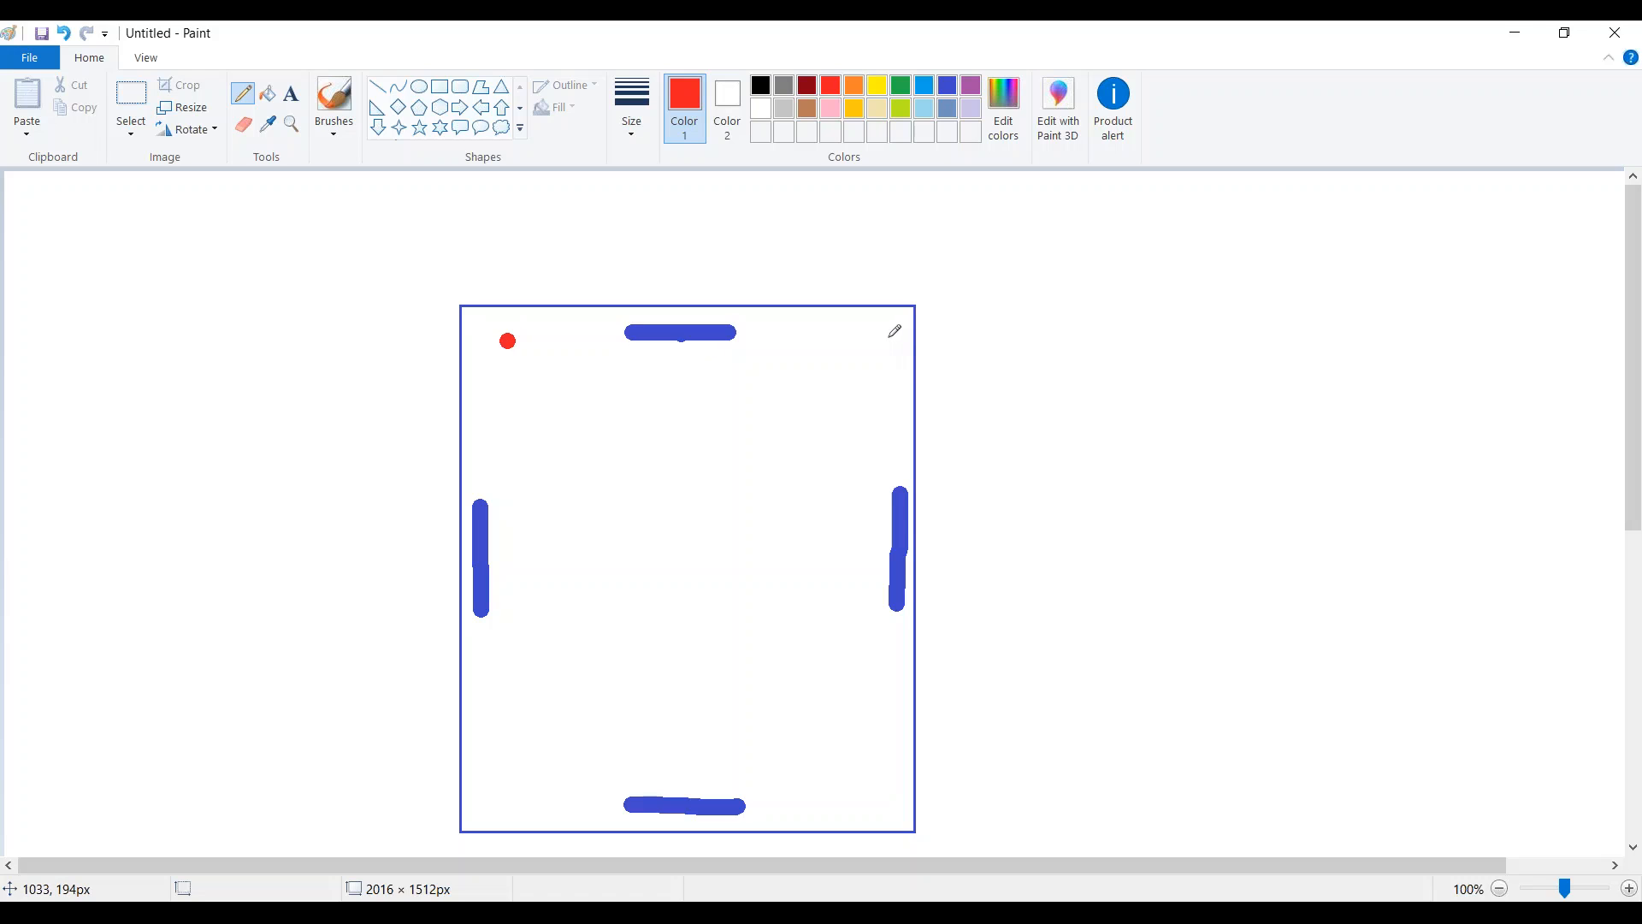
key(ctrl+z)
click(500, 337)
click(870, 337)
click(505, 801)
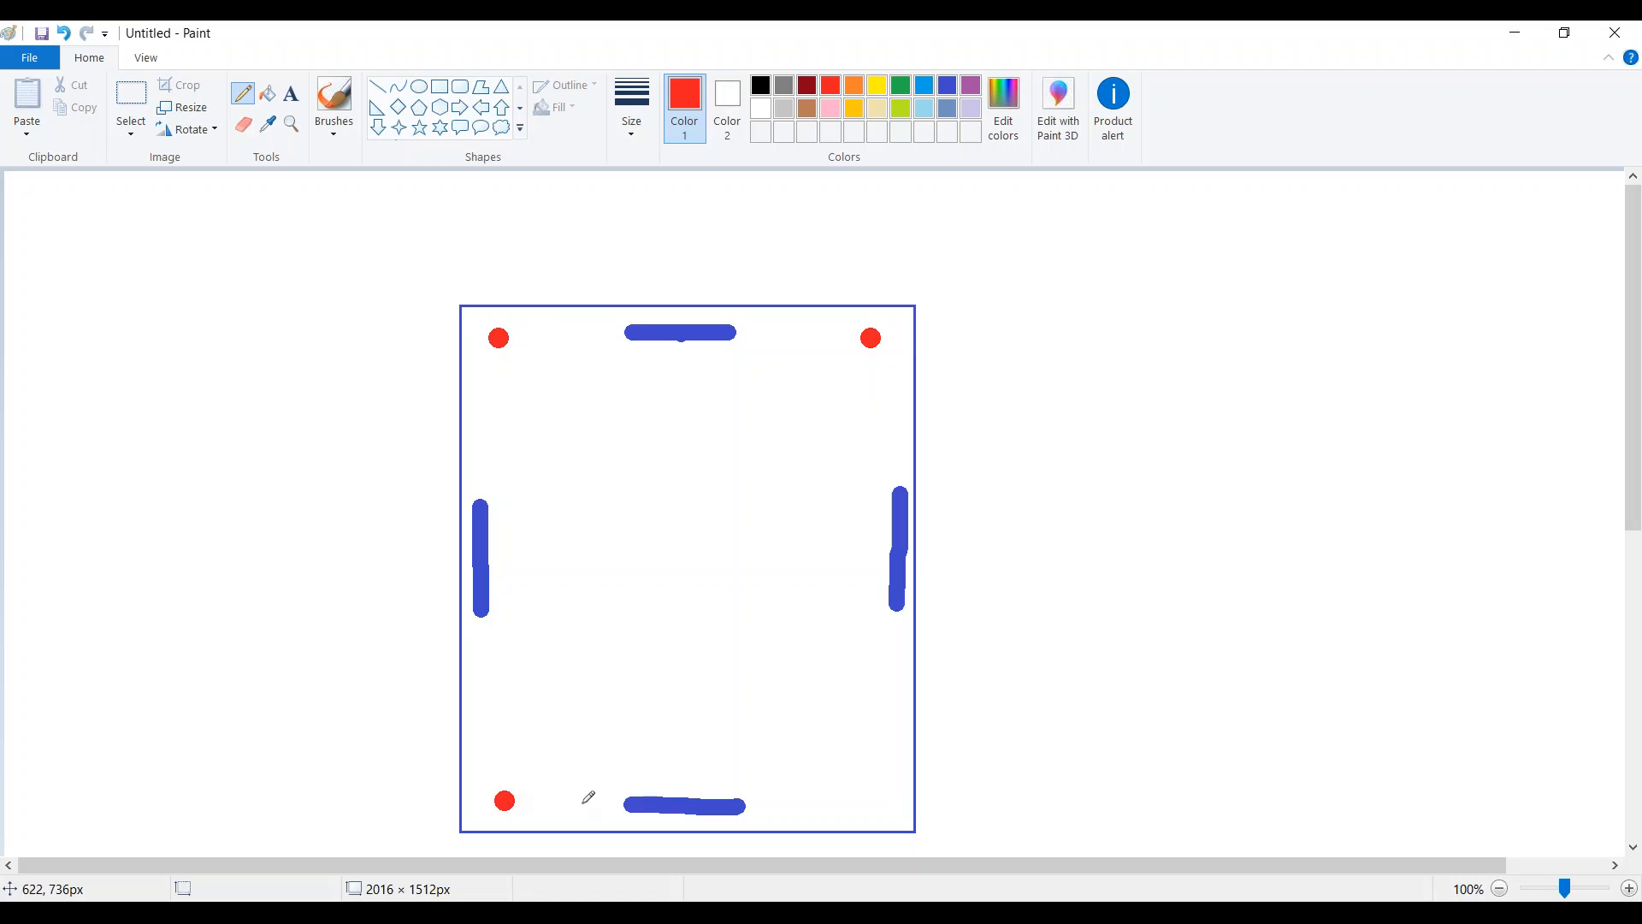
click(686, 806)
click(874, 802)
click(1520, 32)
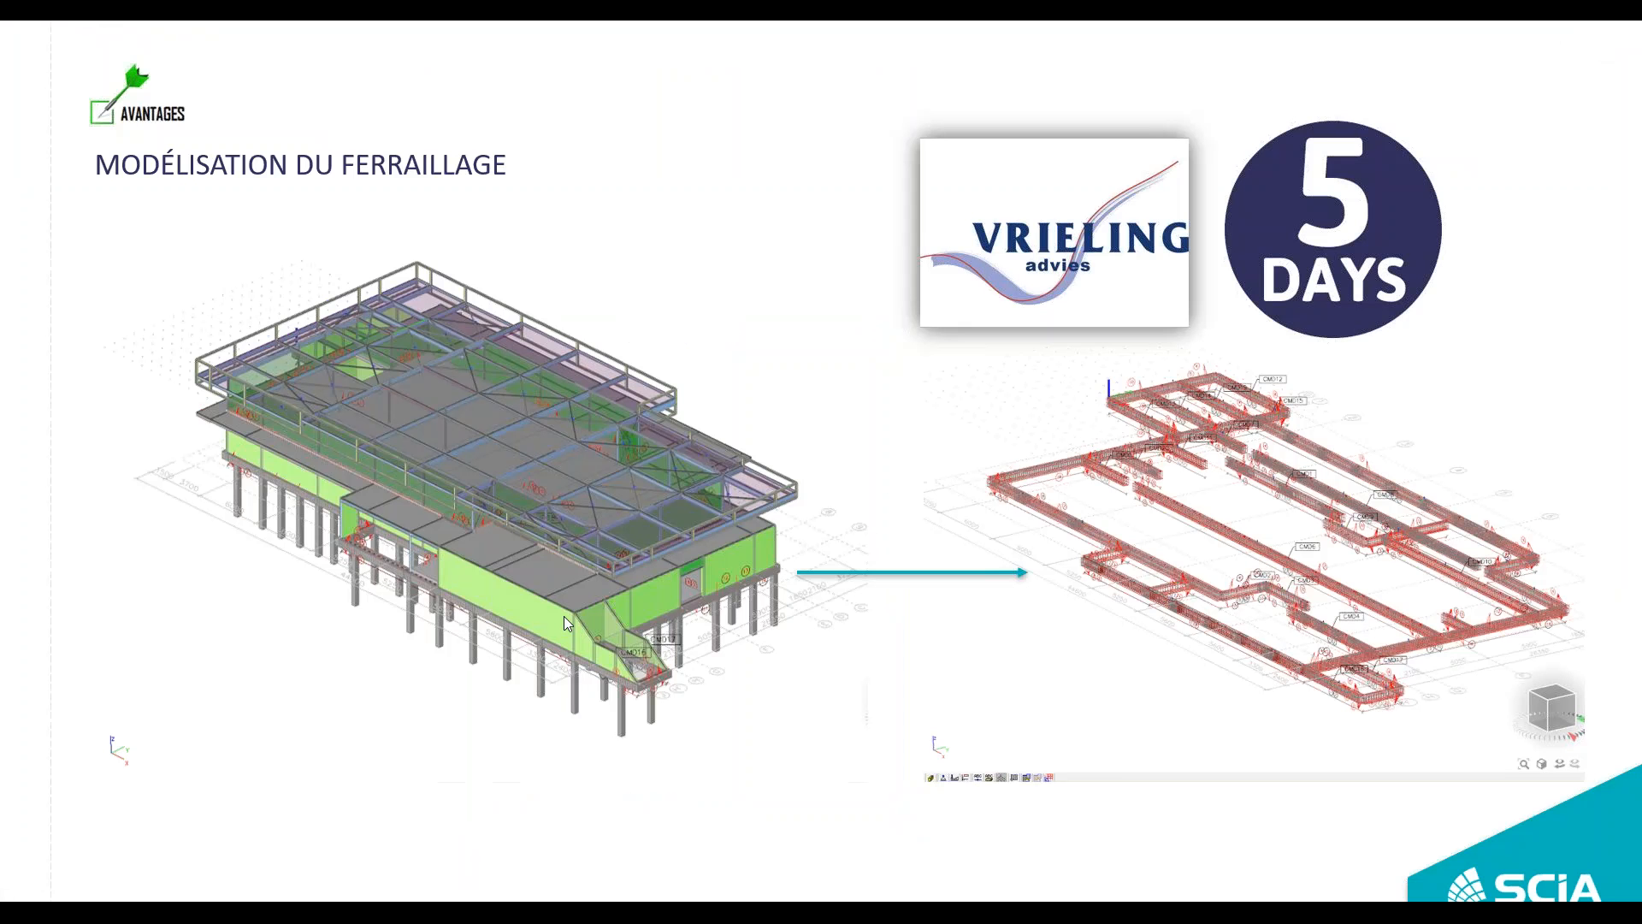
Step: Switch from the slideshow desktop back to the SCIA Engineer window
key(super)
mouse_move(607, 912)
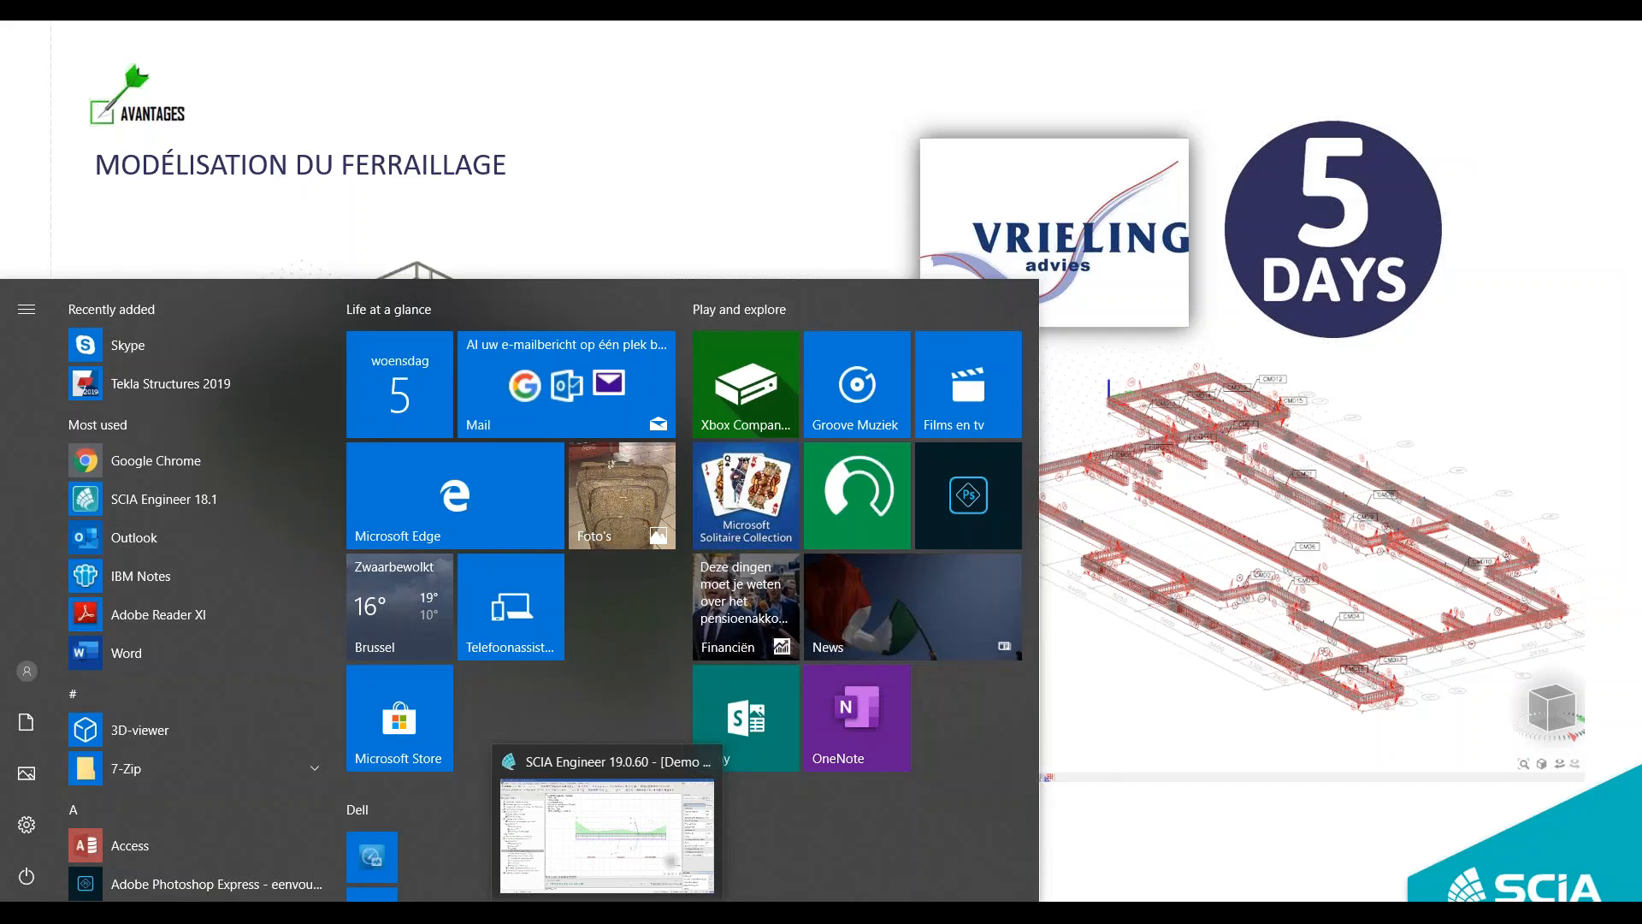
click(603, 842)
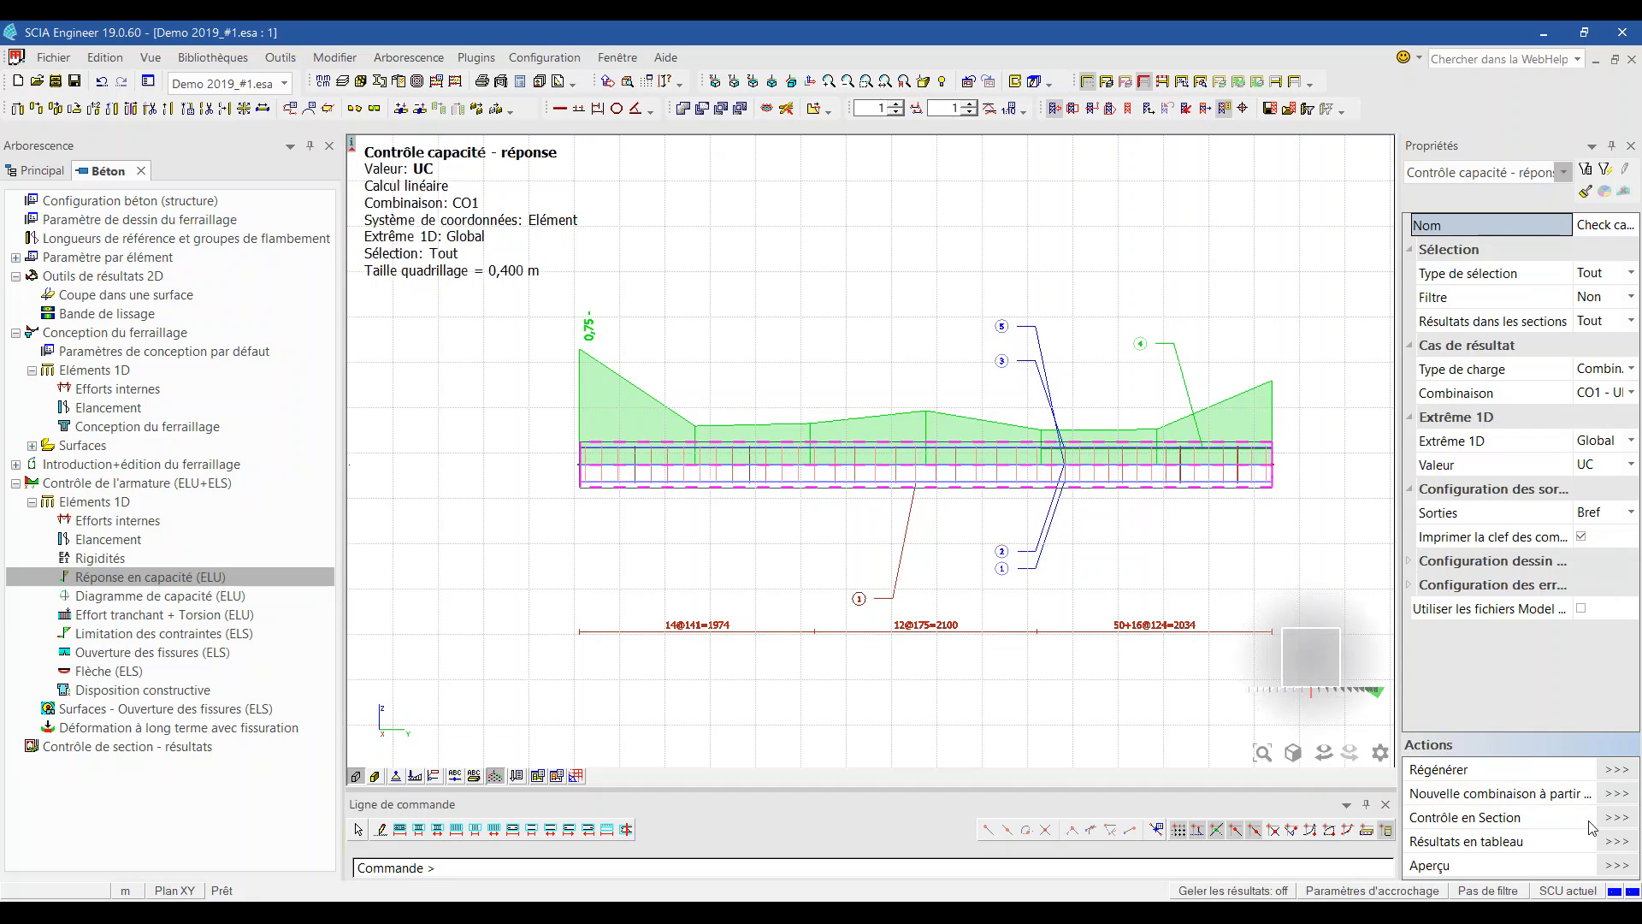
Step: Set the capacity-response Sorties to Détails and preview the calculation note
click(1617, 514)
click(1601, 583)
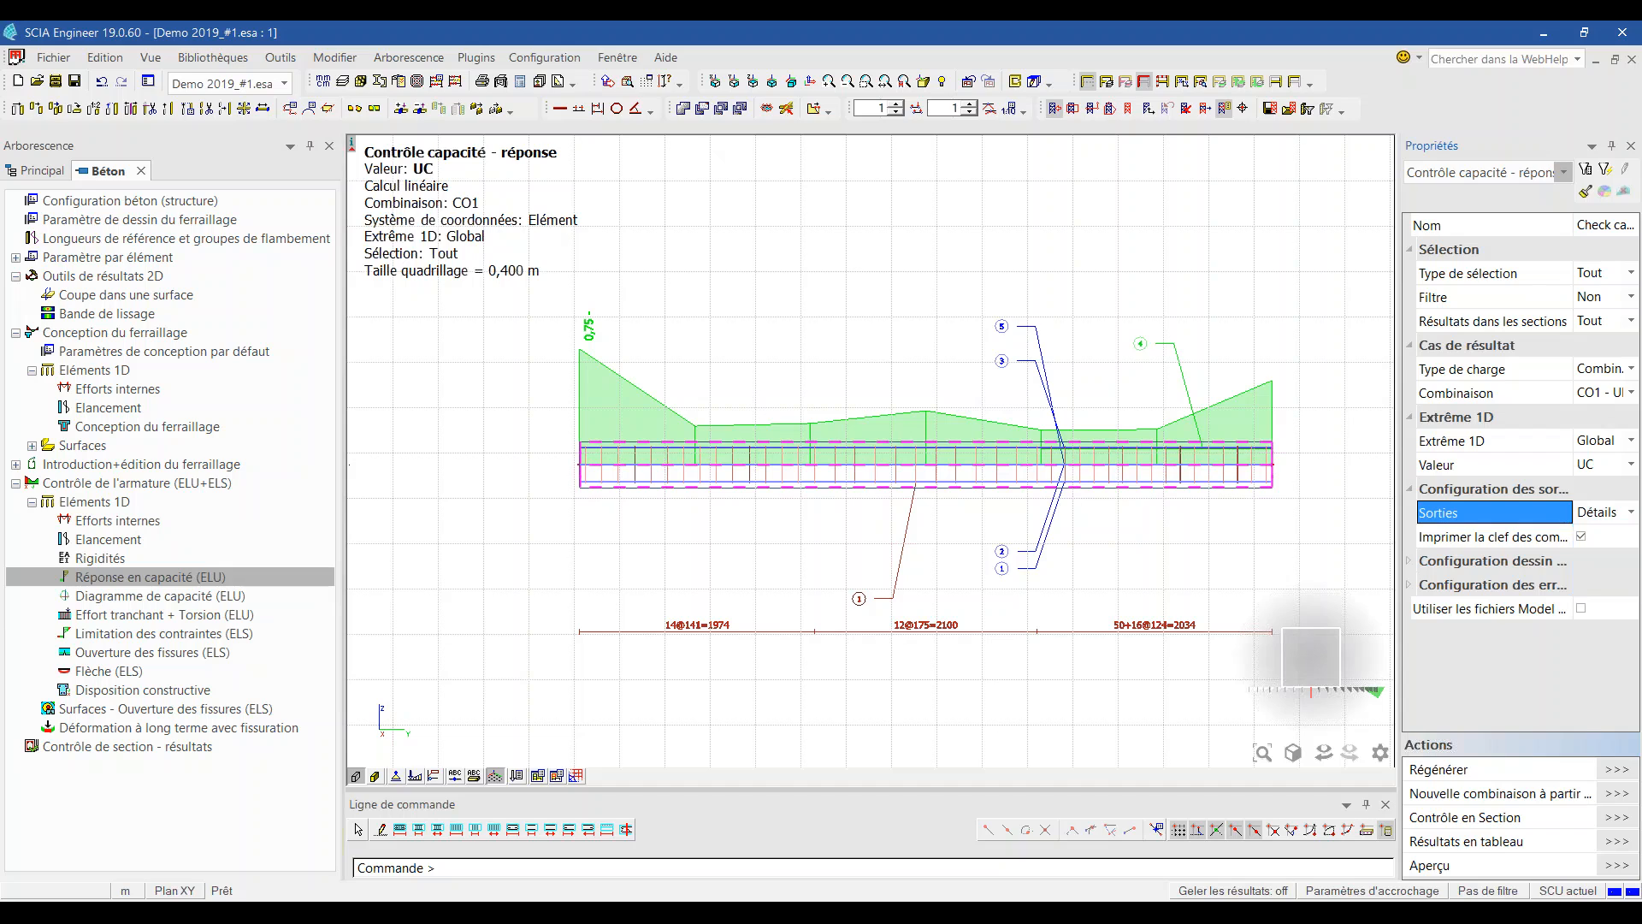
click(1616, 866)
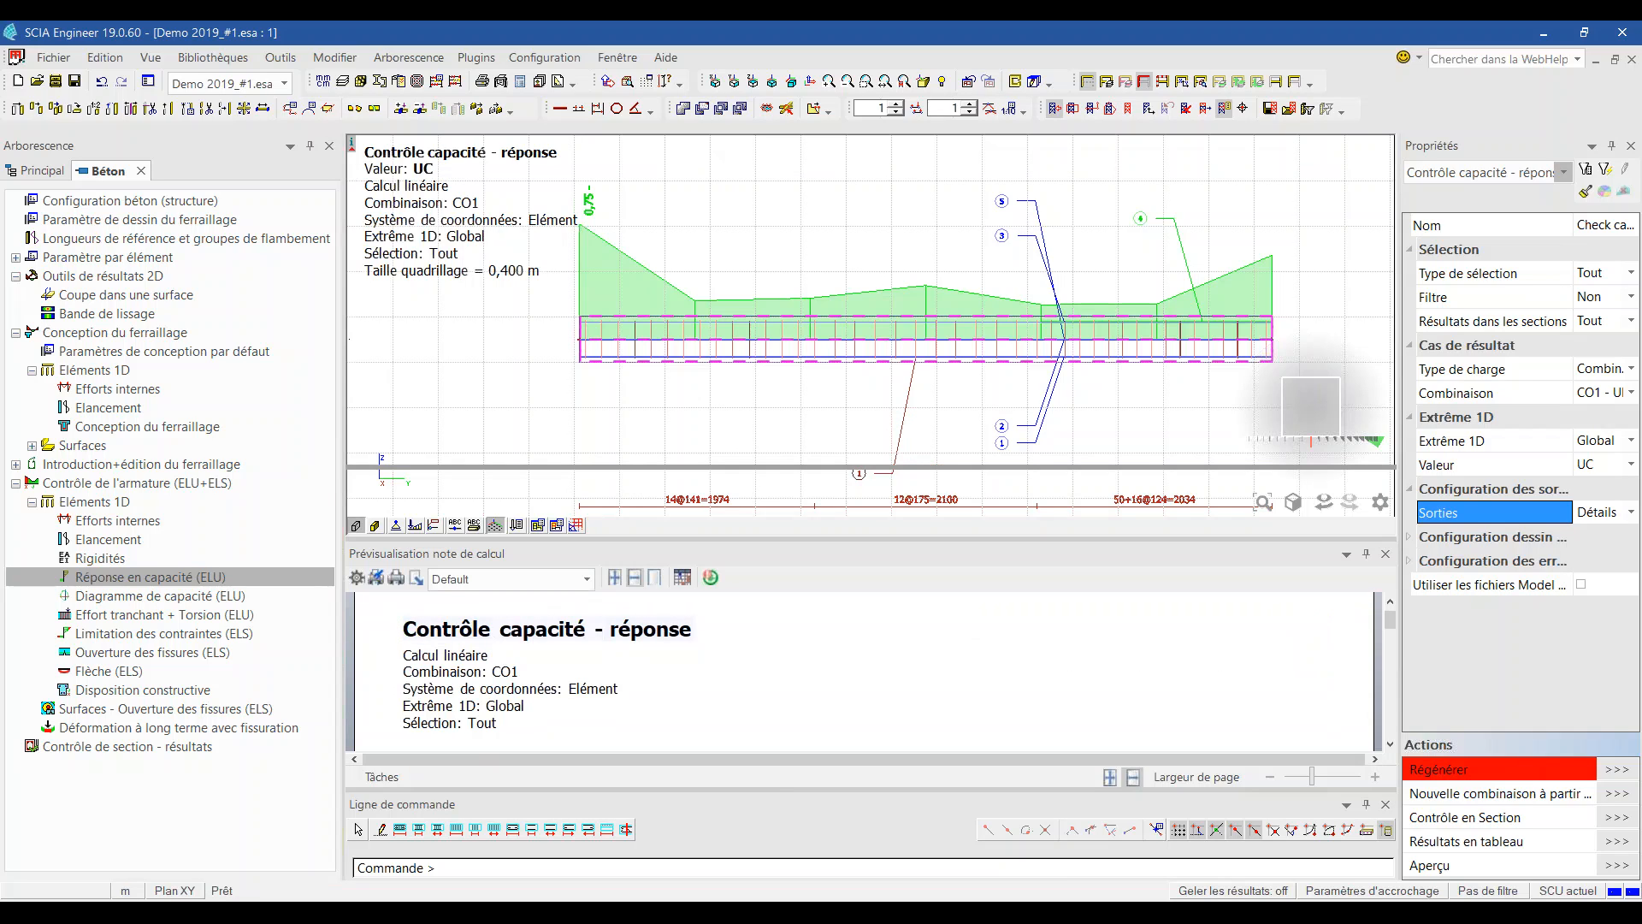
Step: Enlarge and scroll through the detailed ULS calculation note, then close the preview
drag(922, 467, 922, 232)
scroll(922, 552, down, 10)
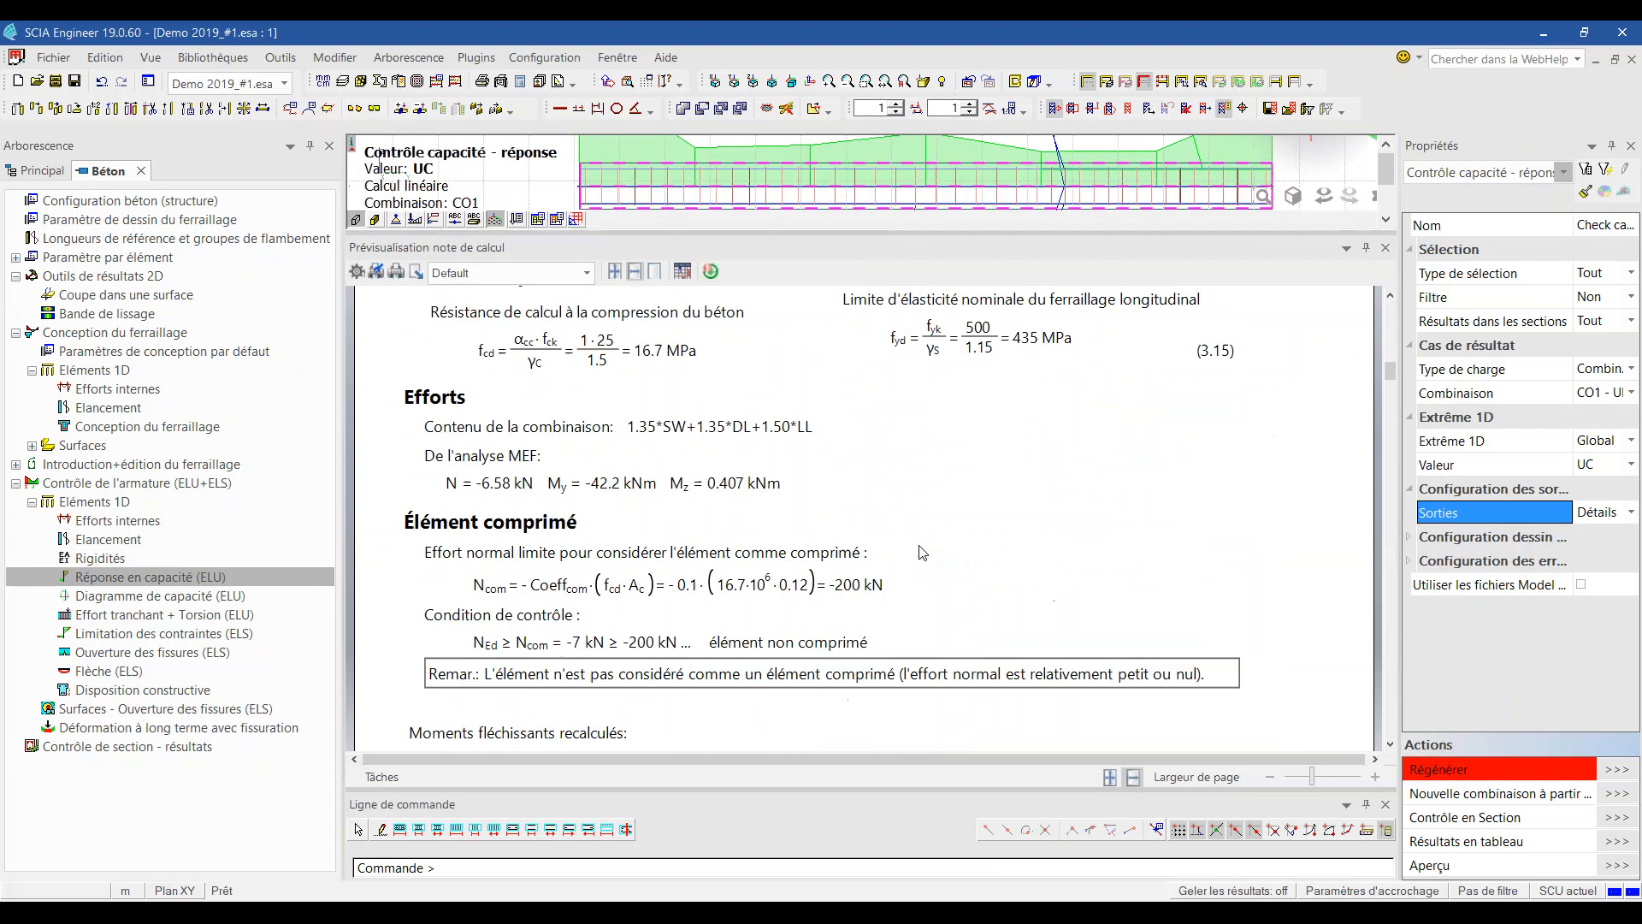
scroll(922, 553, up, 8)
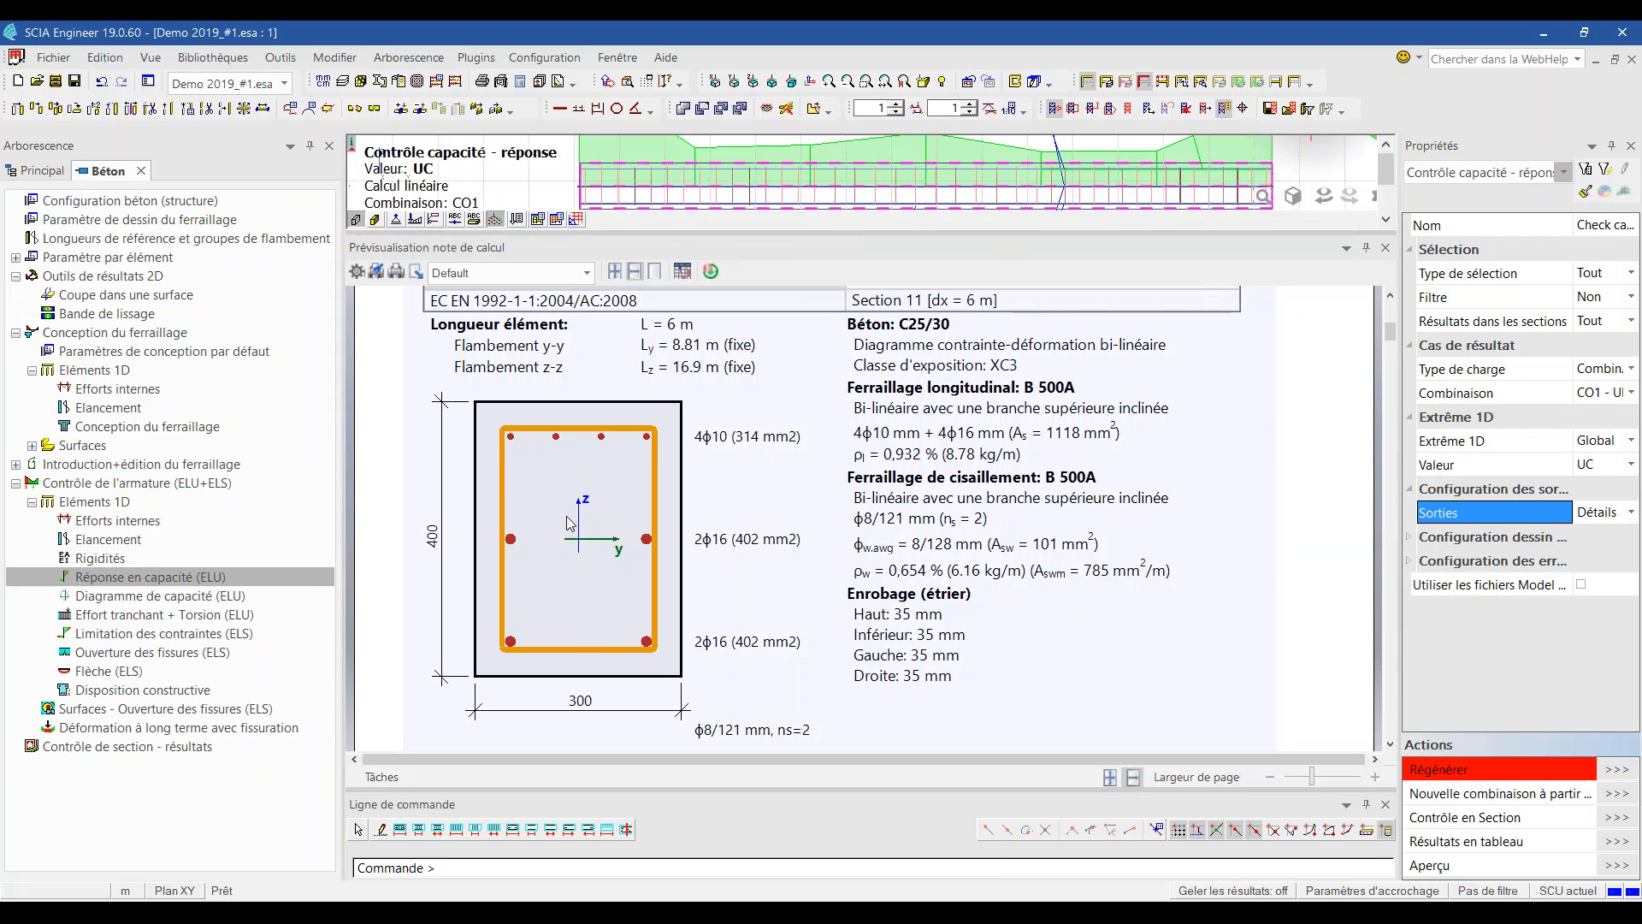
scroll(593, 565, down, 15)
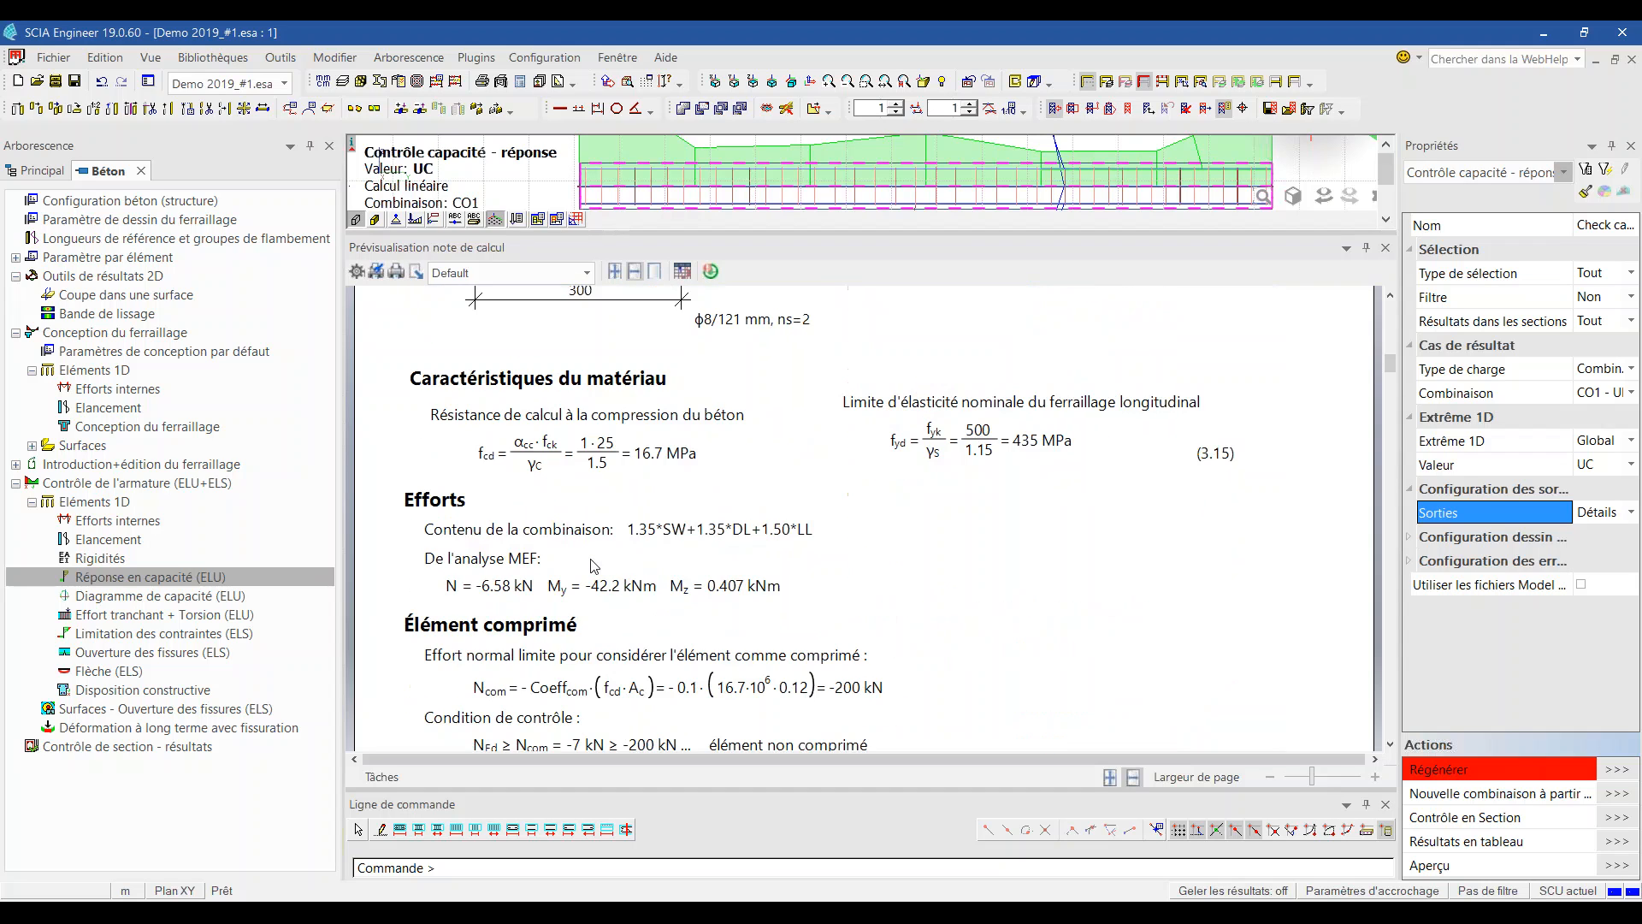
scroll(591, 559, down, 12)
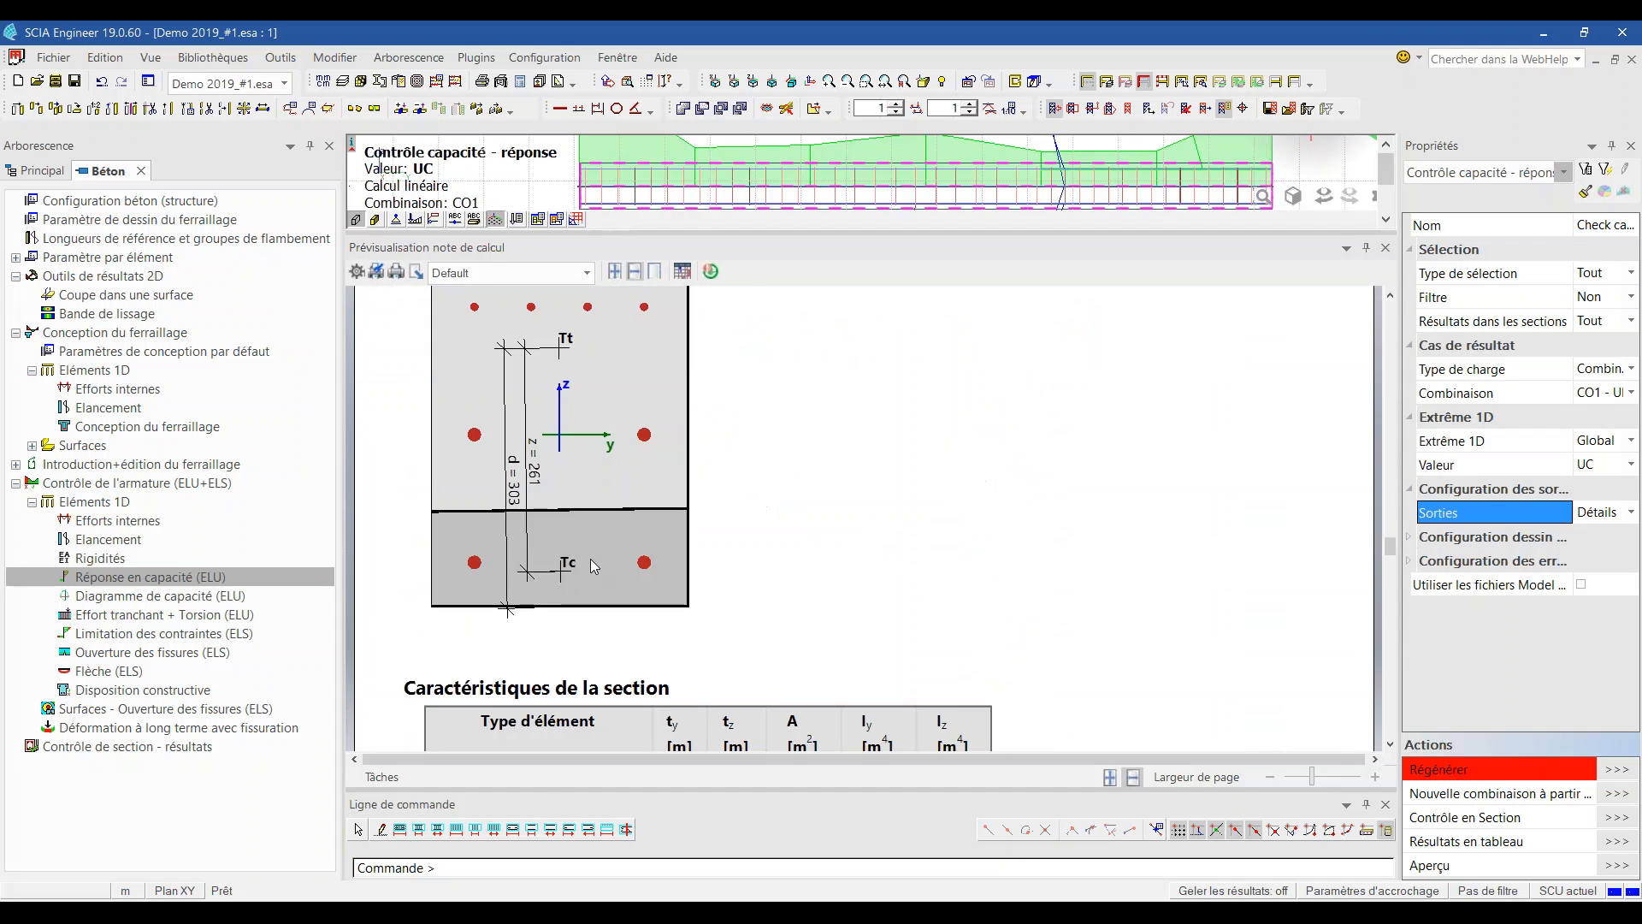
scroll(592, 559, up, 7)
scroll(590, 557, down, 20)
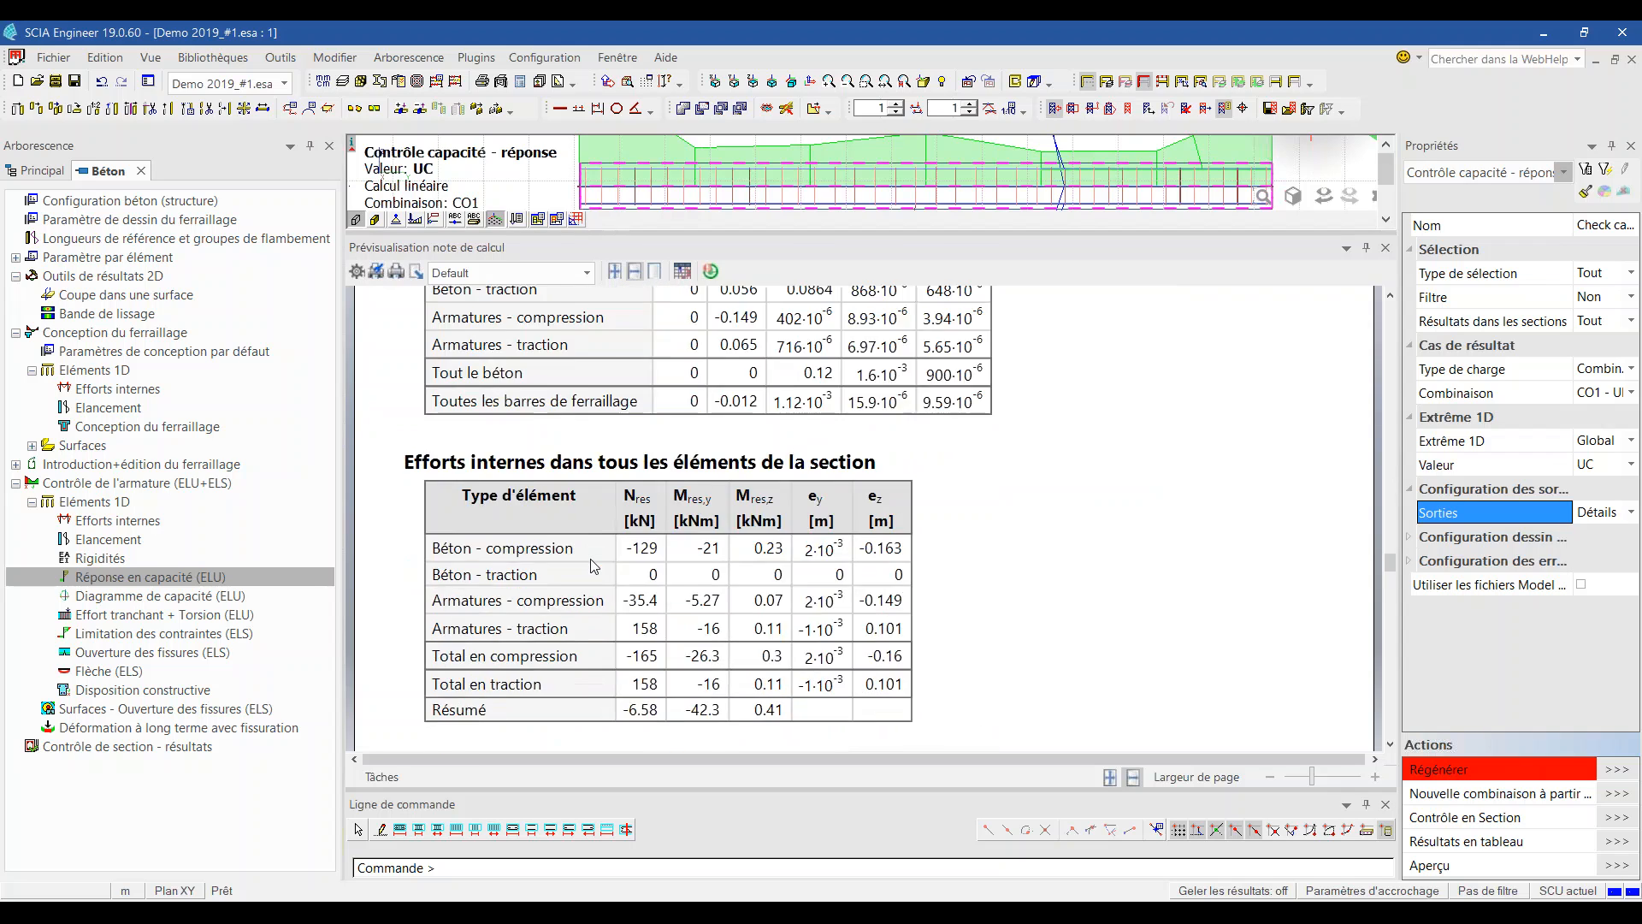
click(1386, 248)
Step: Run Contrôle en Section on beam B63 at Section : 1, giving unity check 0,23
ctrl+right_drag(888, 372, 898, 407)
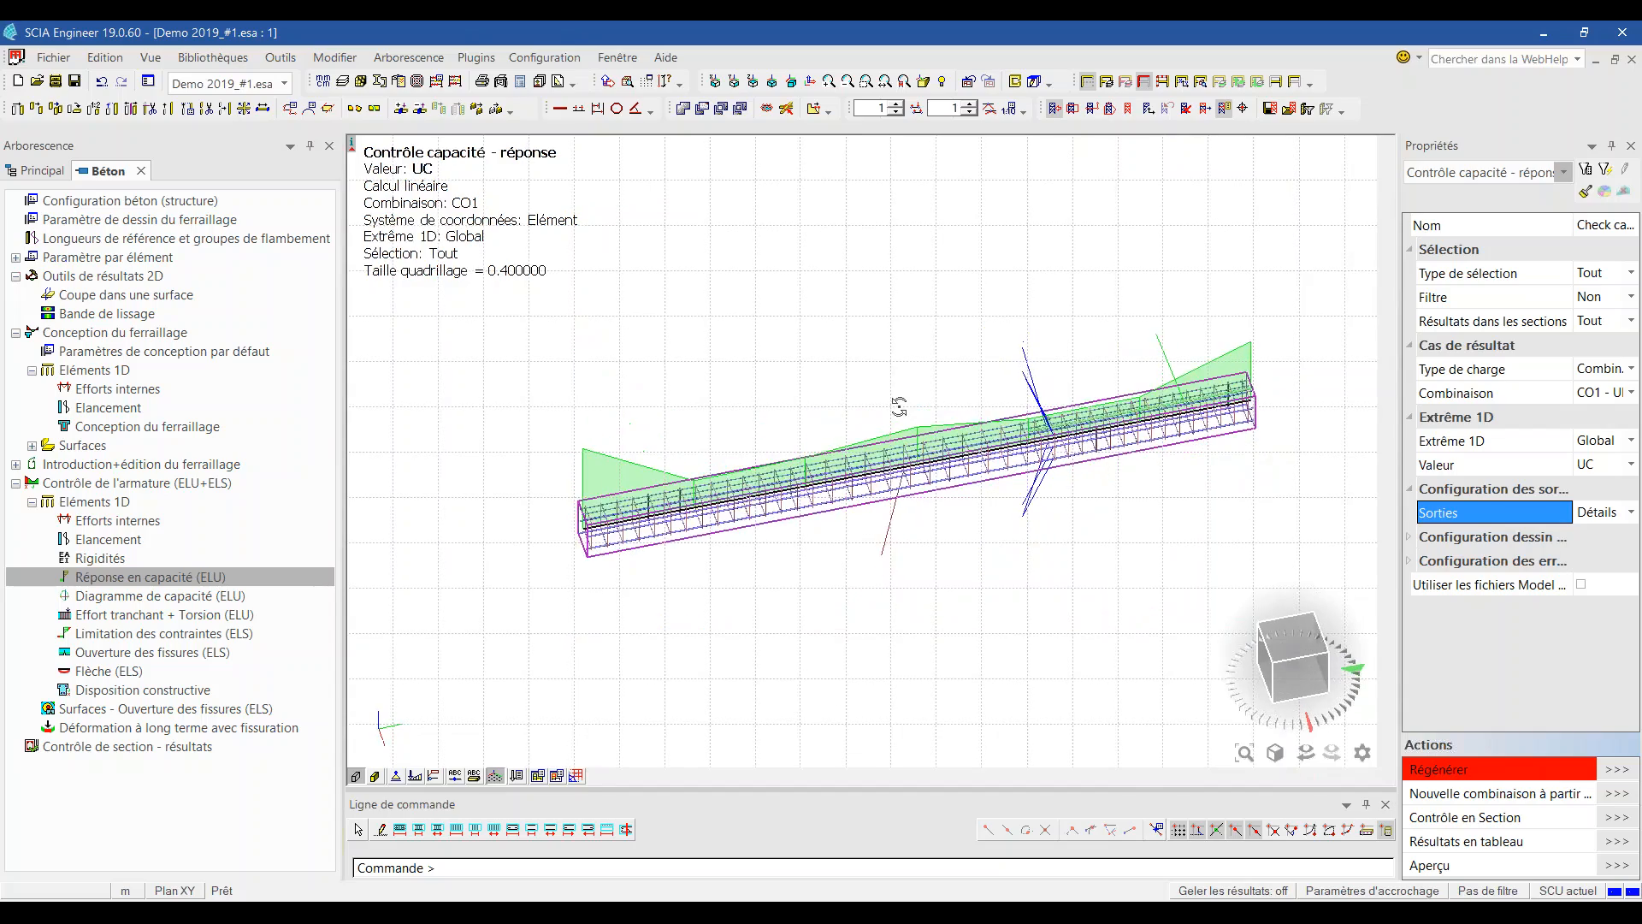
scroll(913, 324, down, 2)
scroll(1107, 366, up, 5)
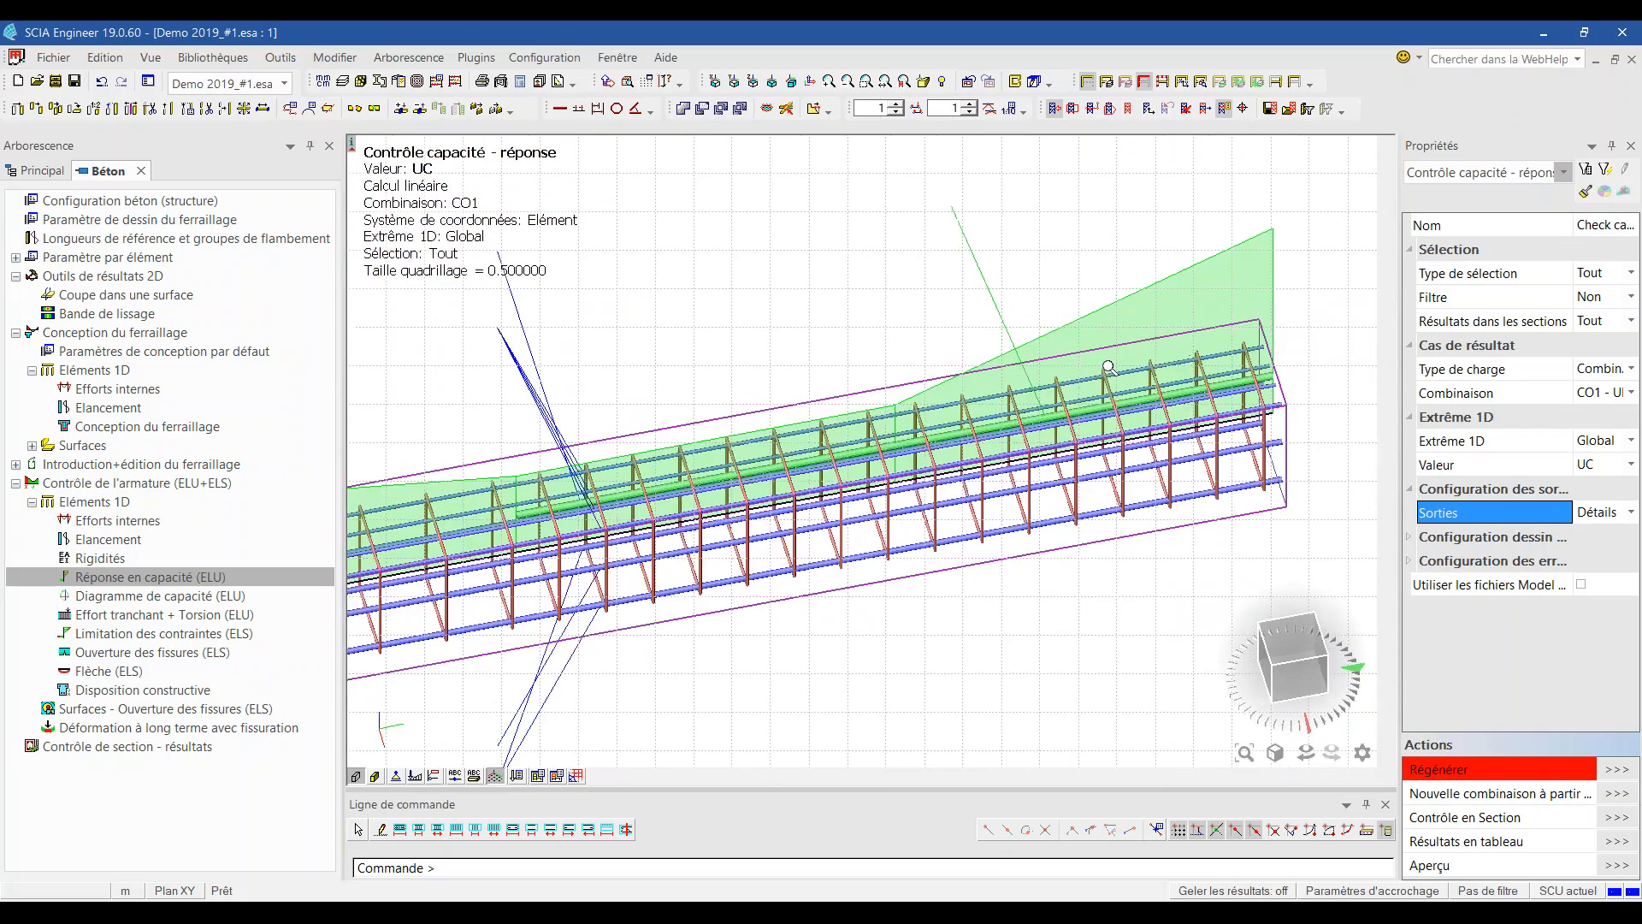
key(Escape)
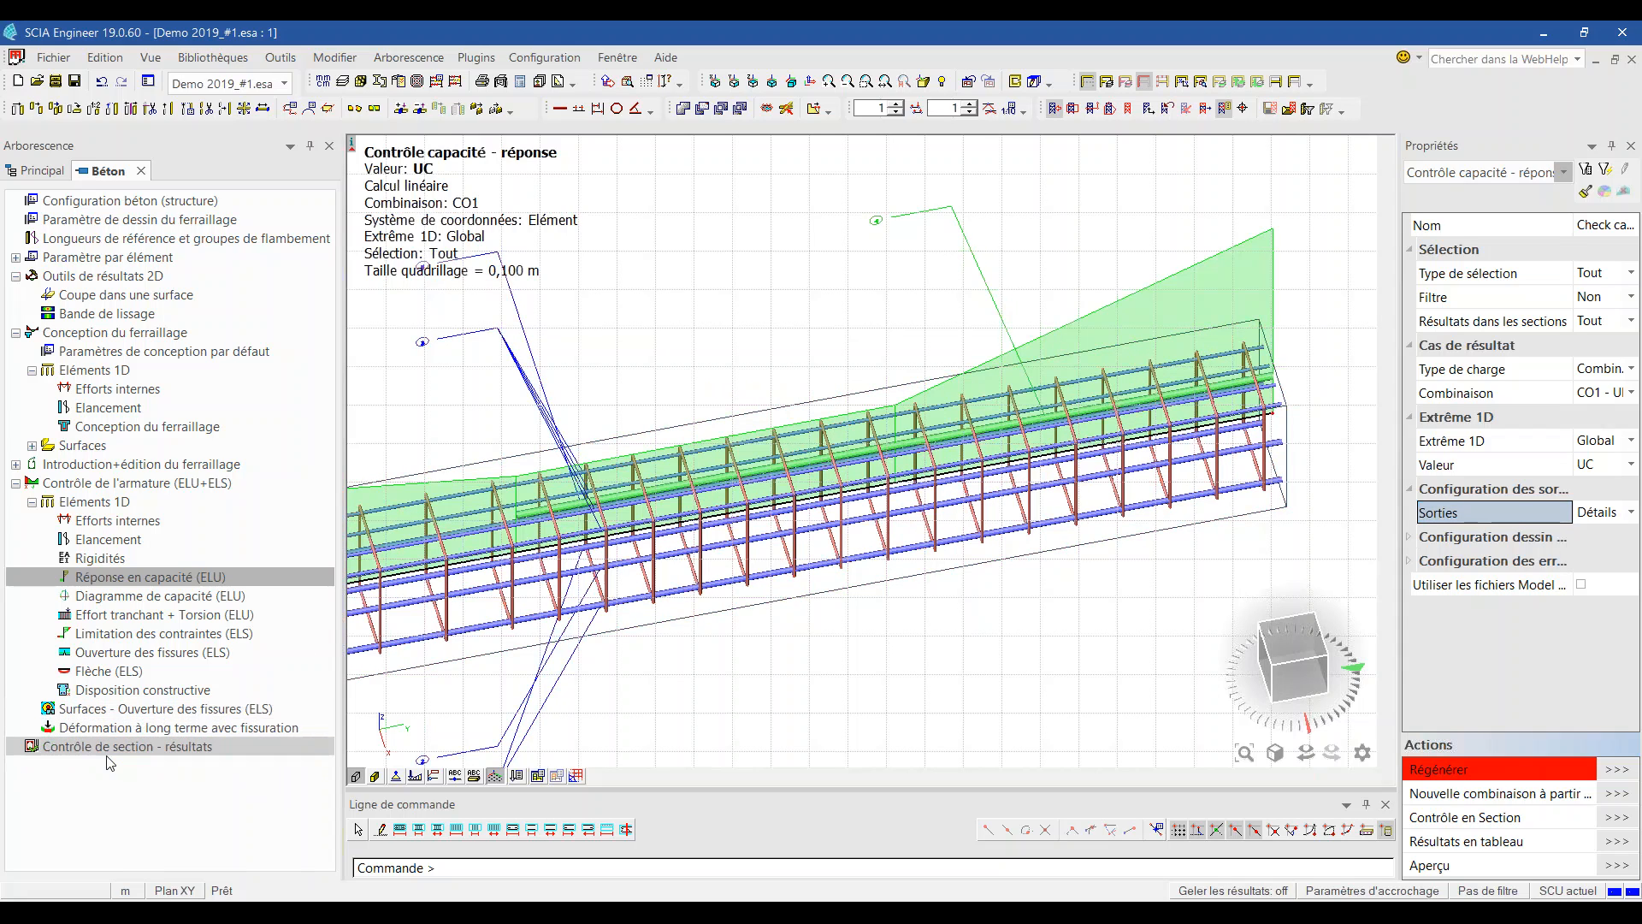
click(1622, 819)
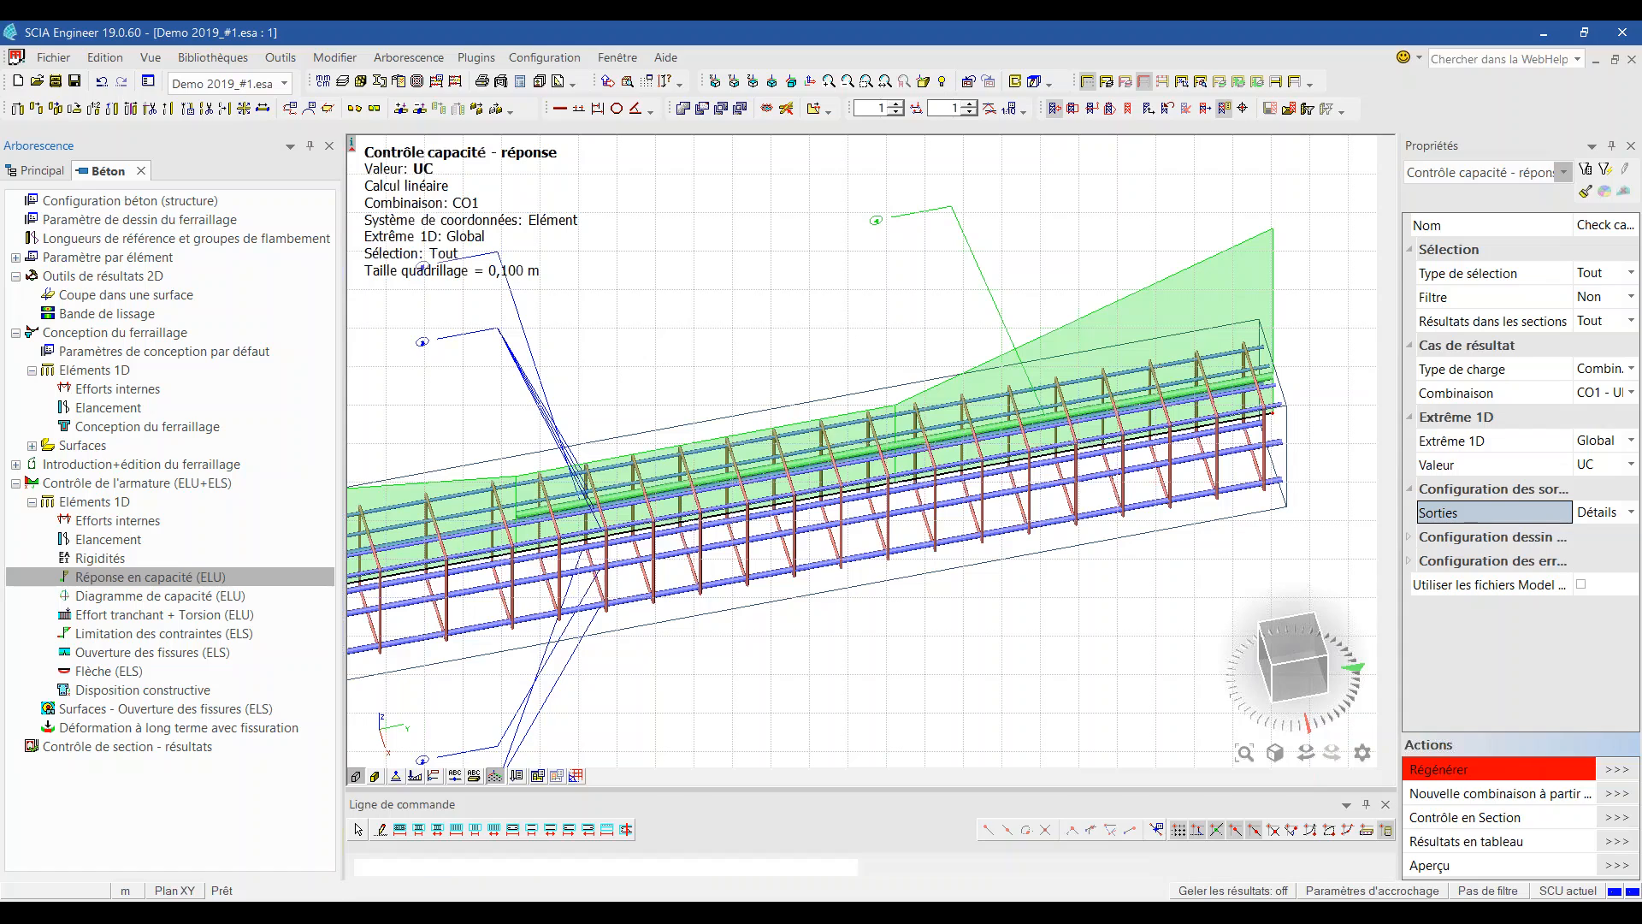
click(1054, 467)
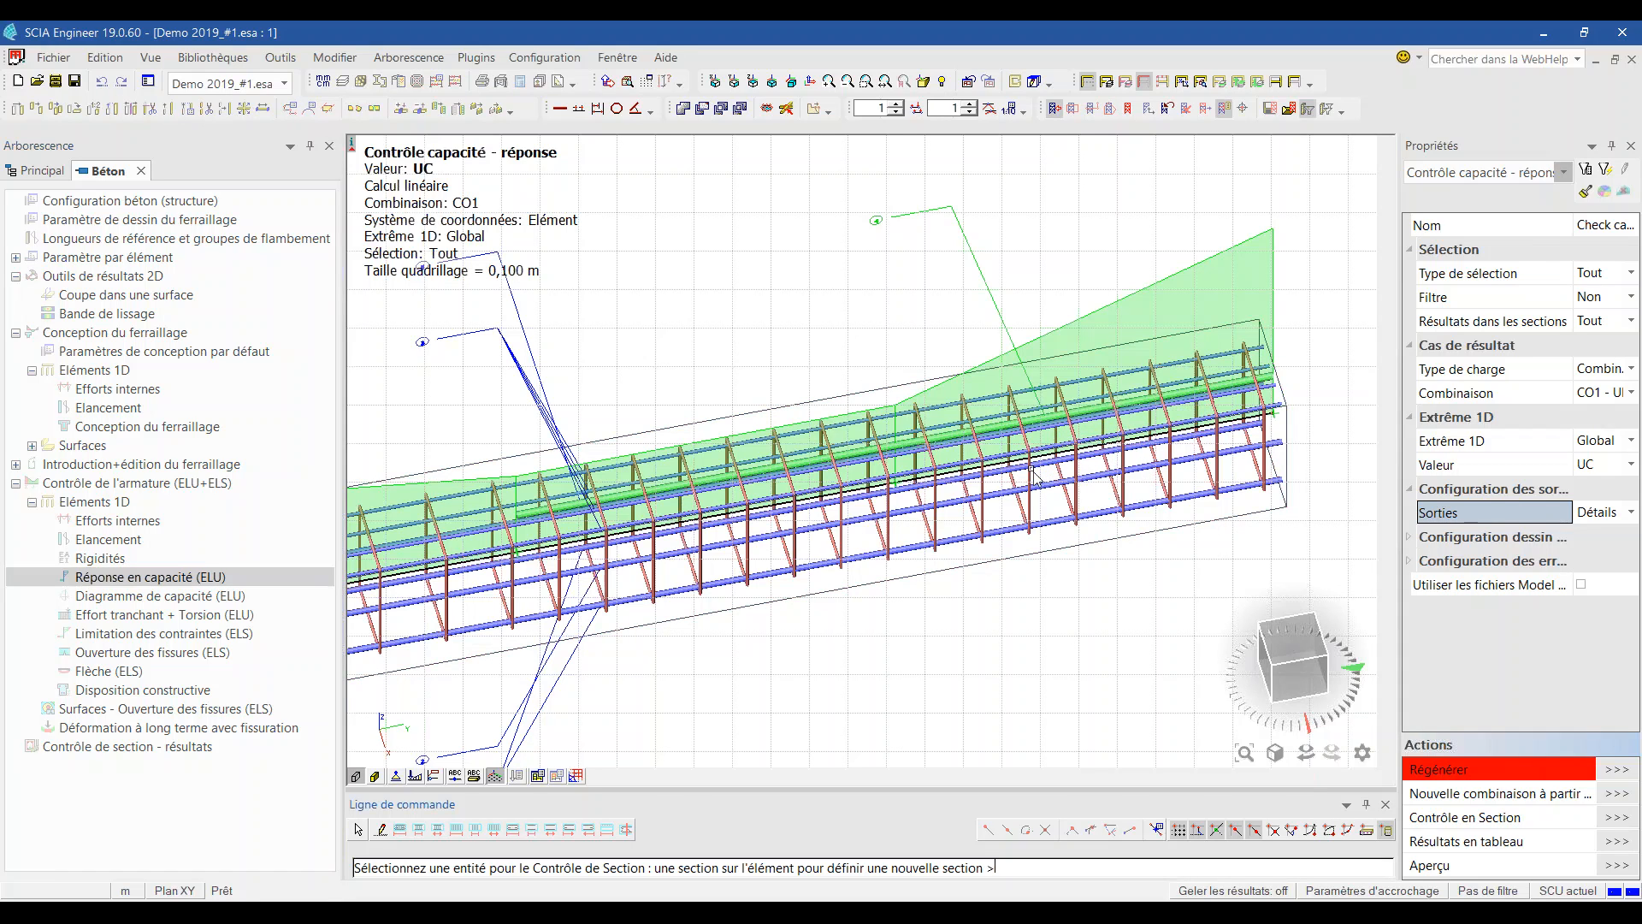
click(893, 484)
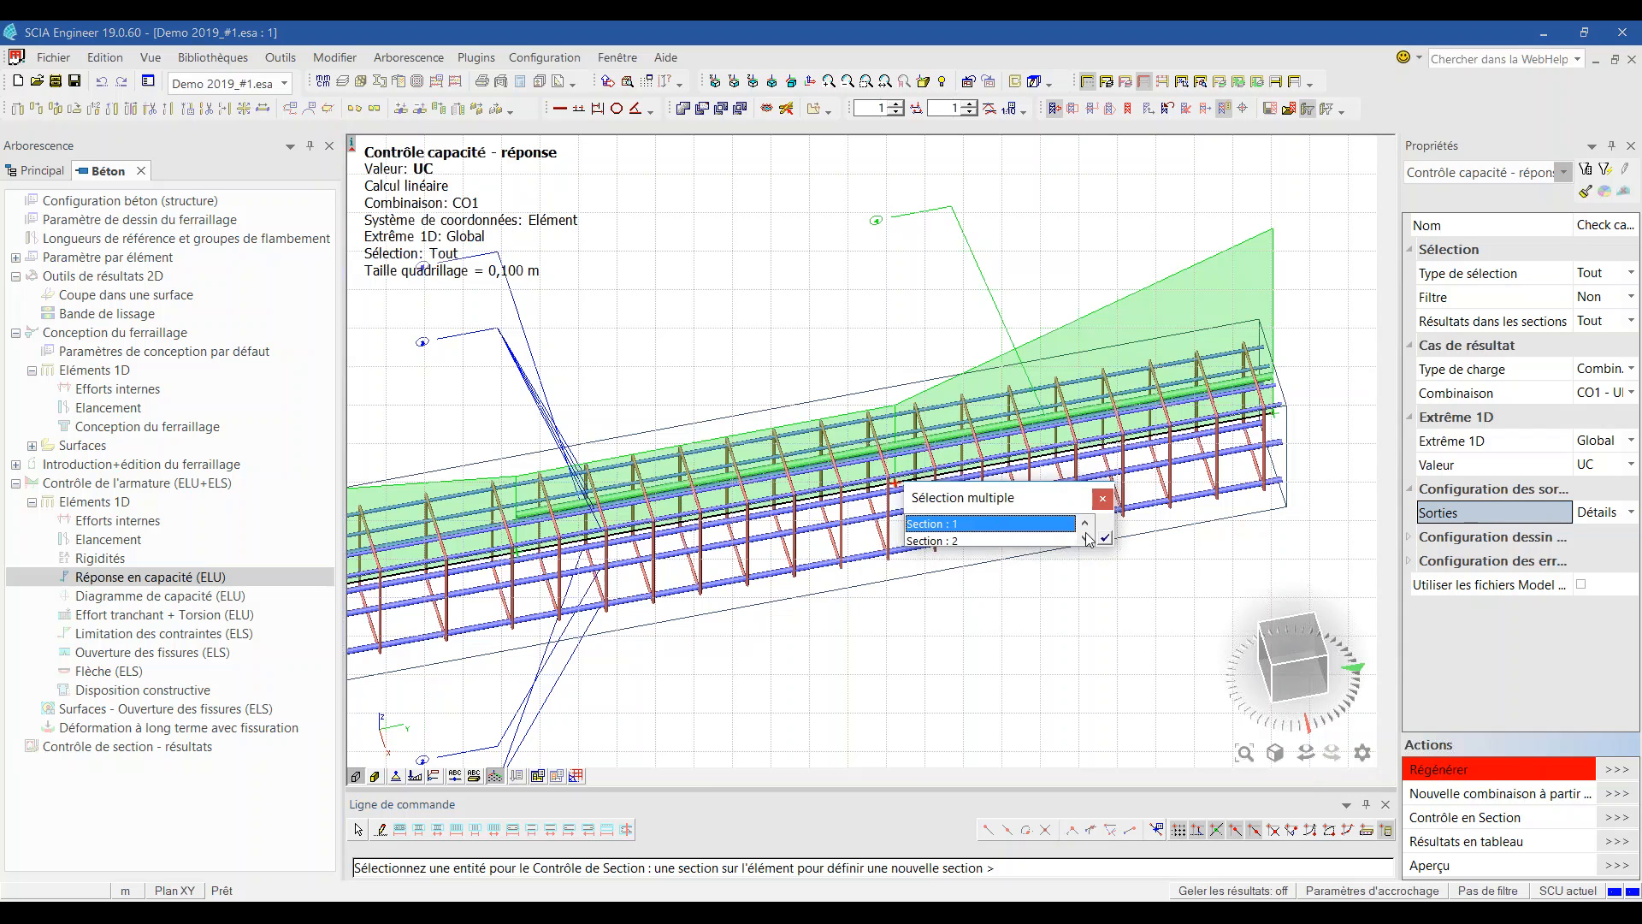
click(1105, 537)
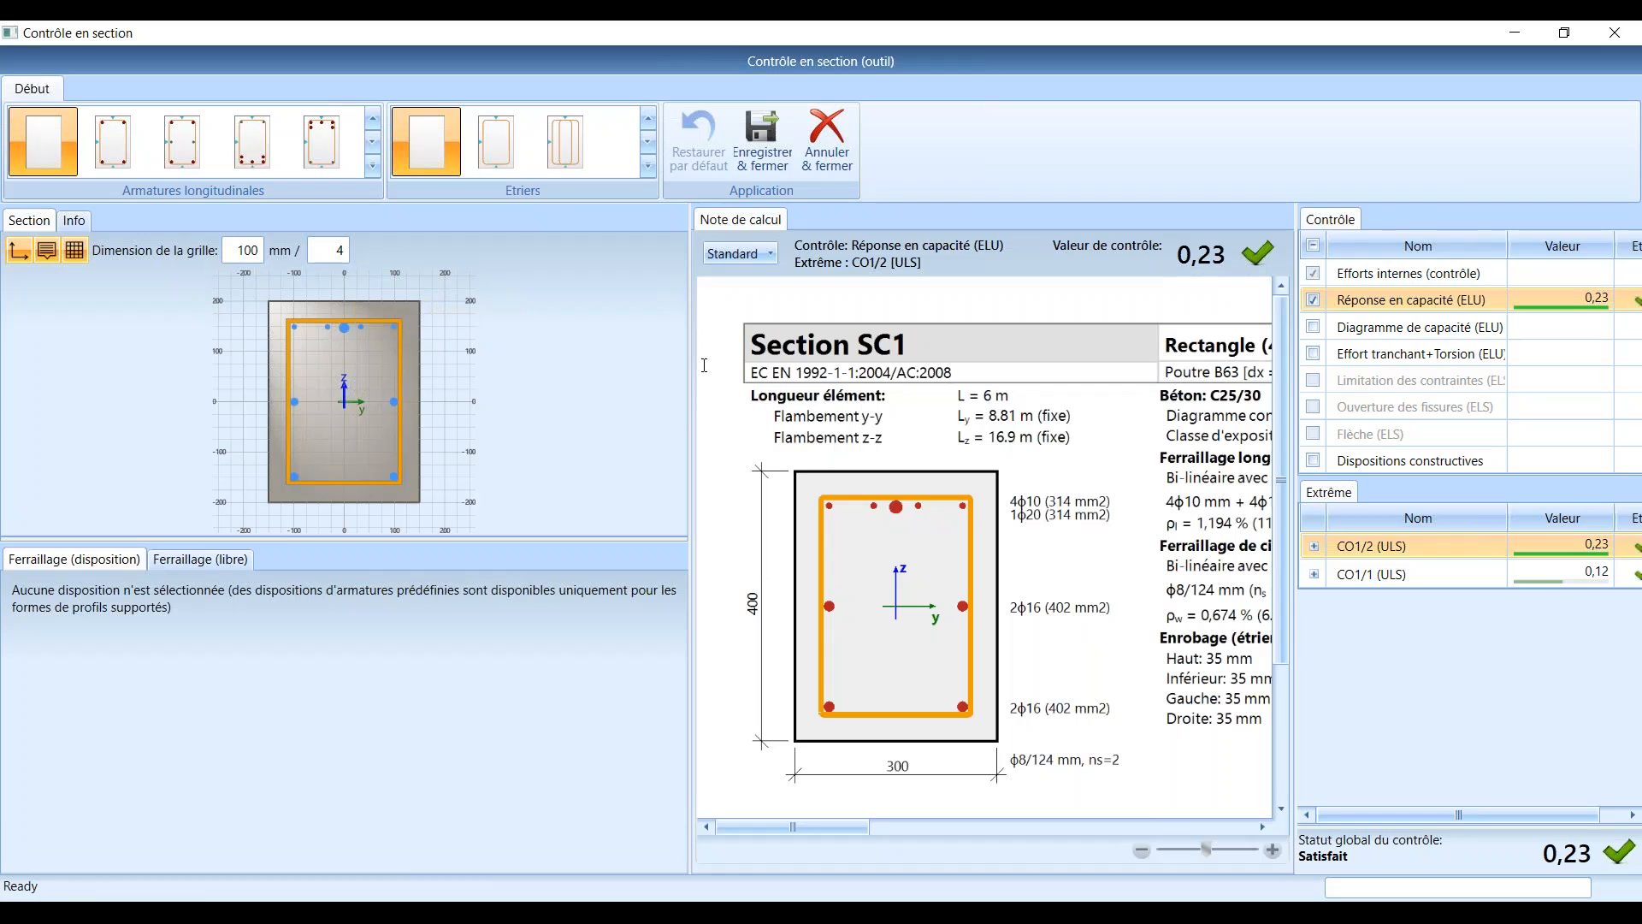
Step: Widen the note panel, set Note de calcul to Détails, then minimize the section check
drag(689, 372, 434, 375)
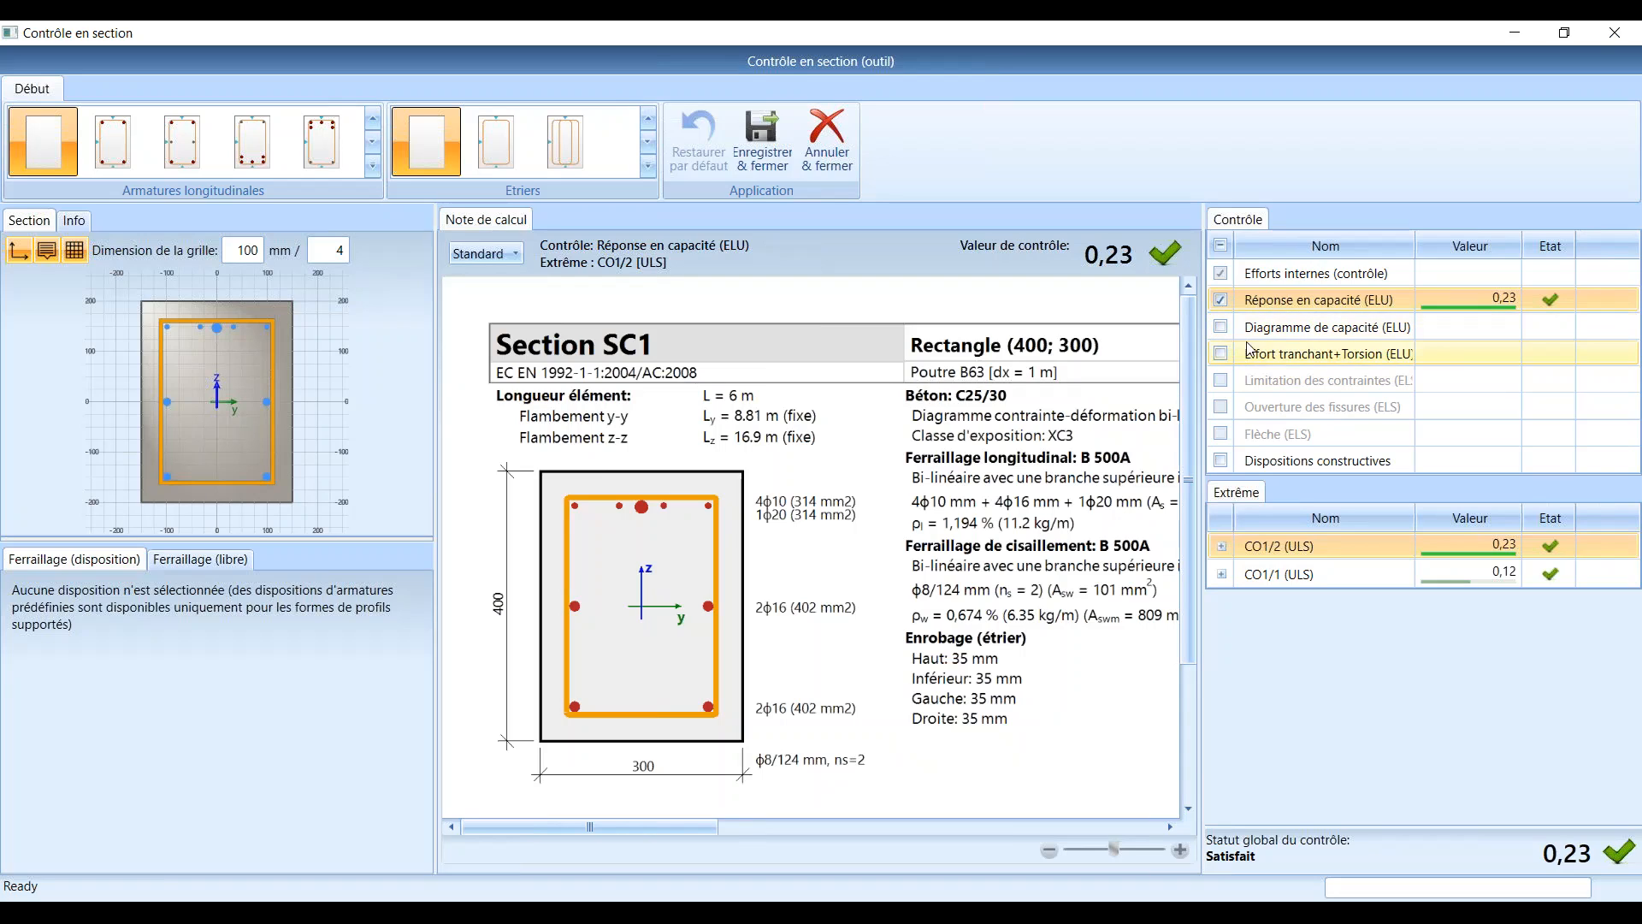
click(485, 254)
click(504, 307)
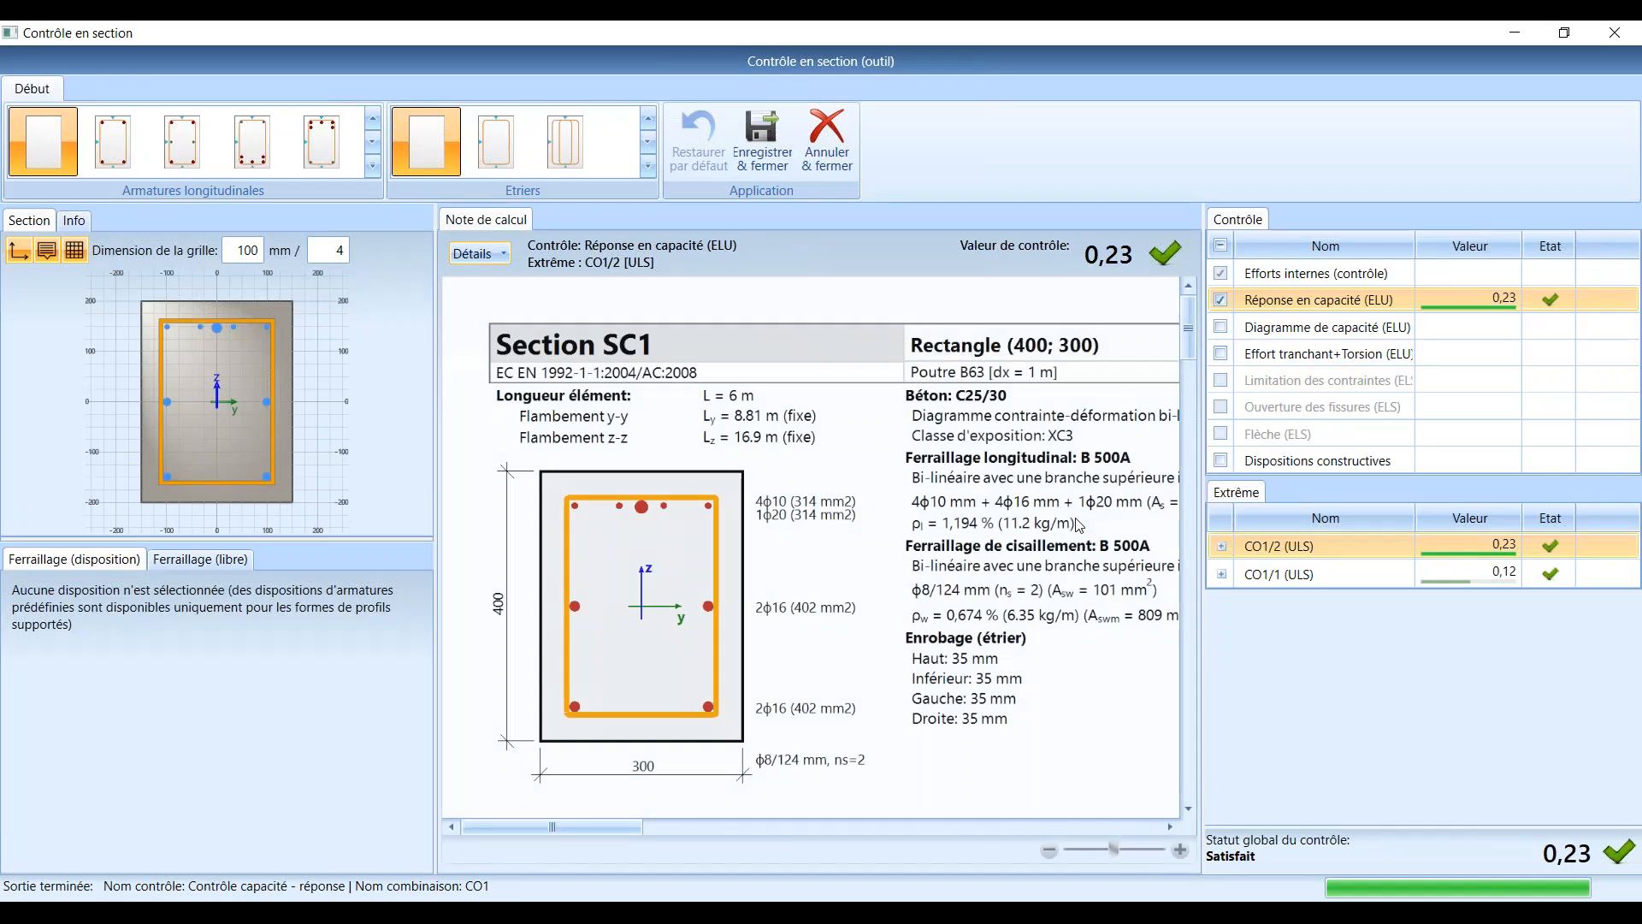
drag(1188, 331, 1217, 306)
click(1517, 32)
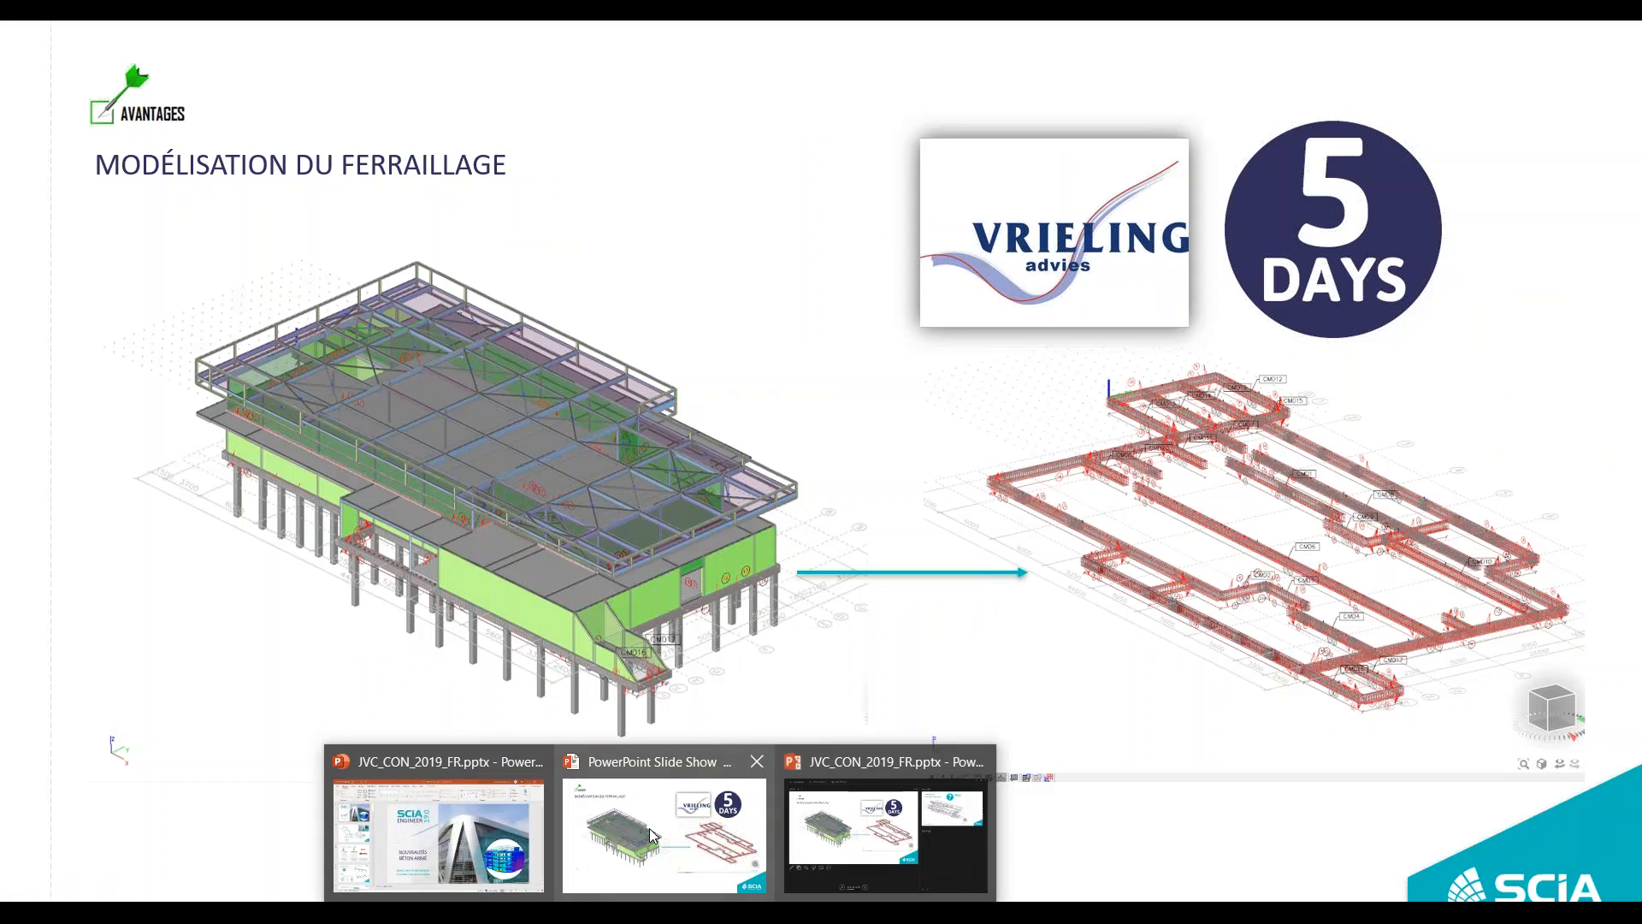
Step: Return to the PowerPoint slideshow on the 'MODÉLISATION DU FERRAILLAGE' slide
click(663, 821)
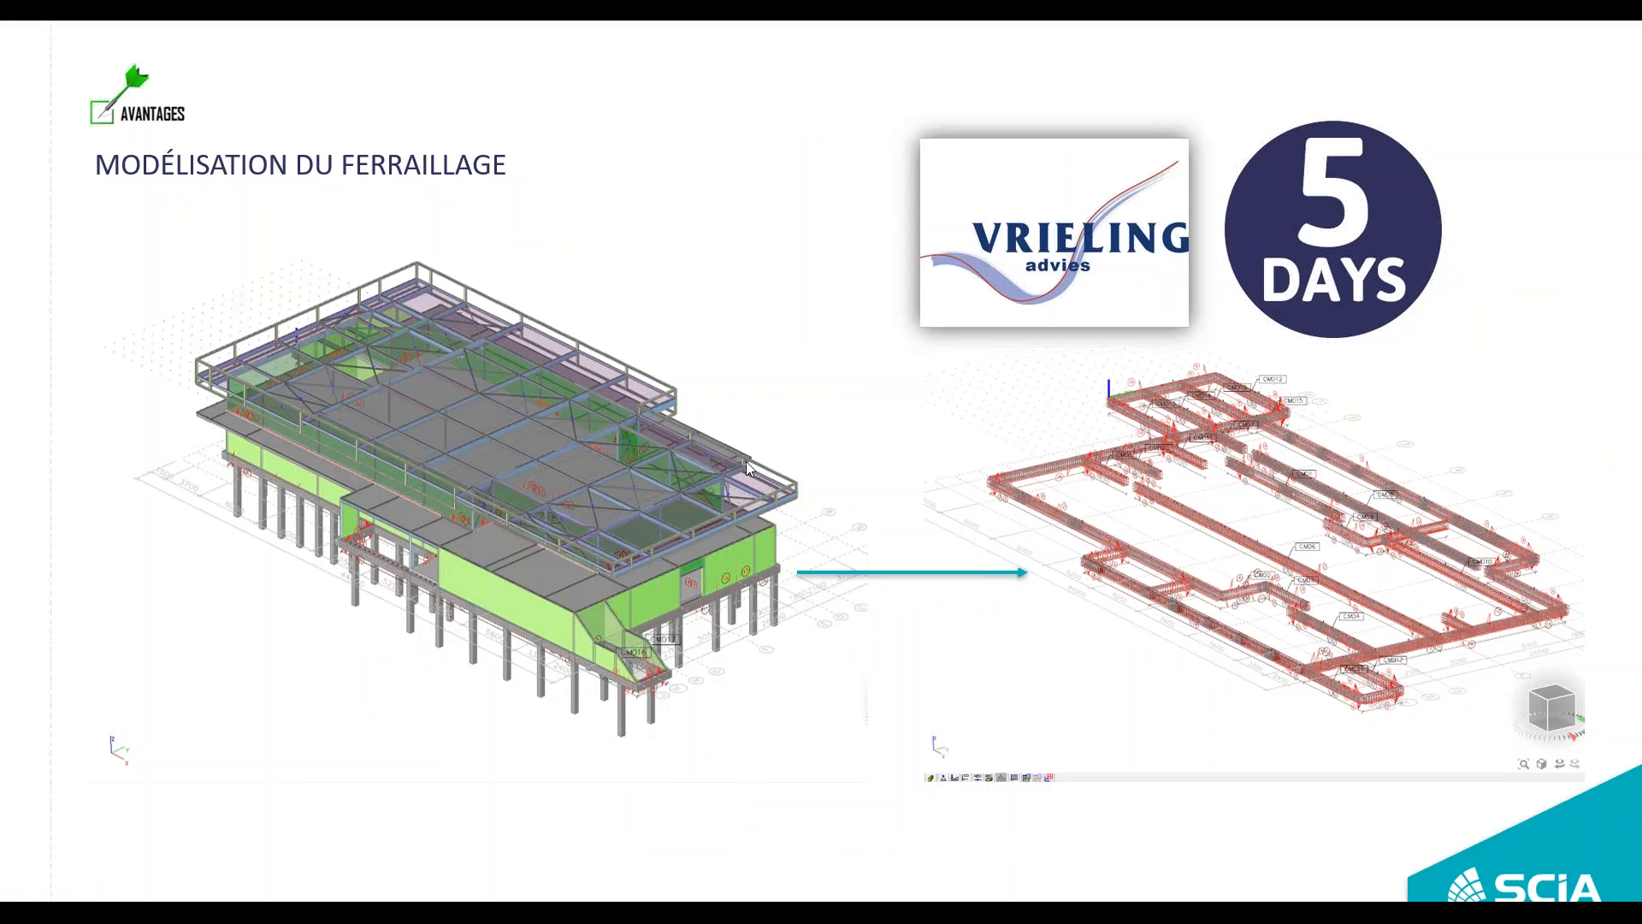
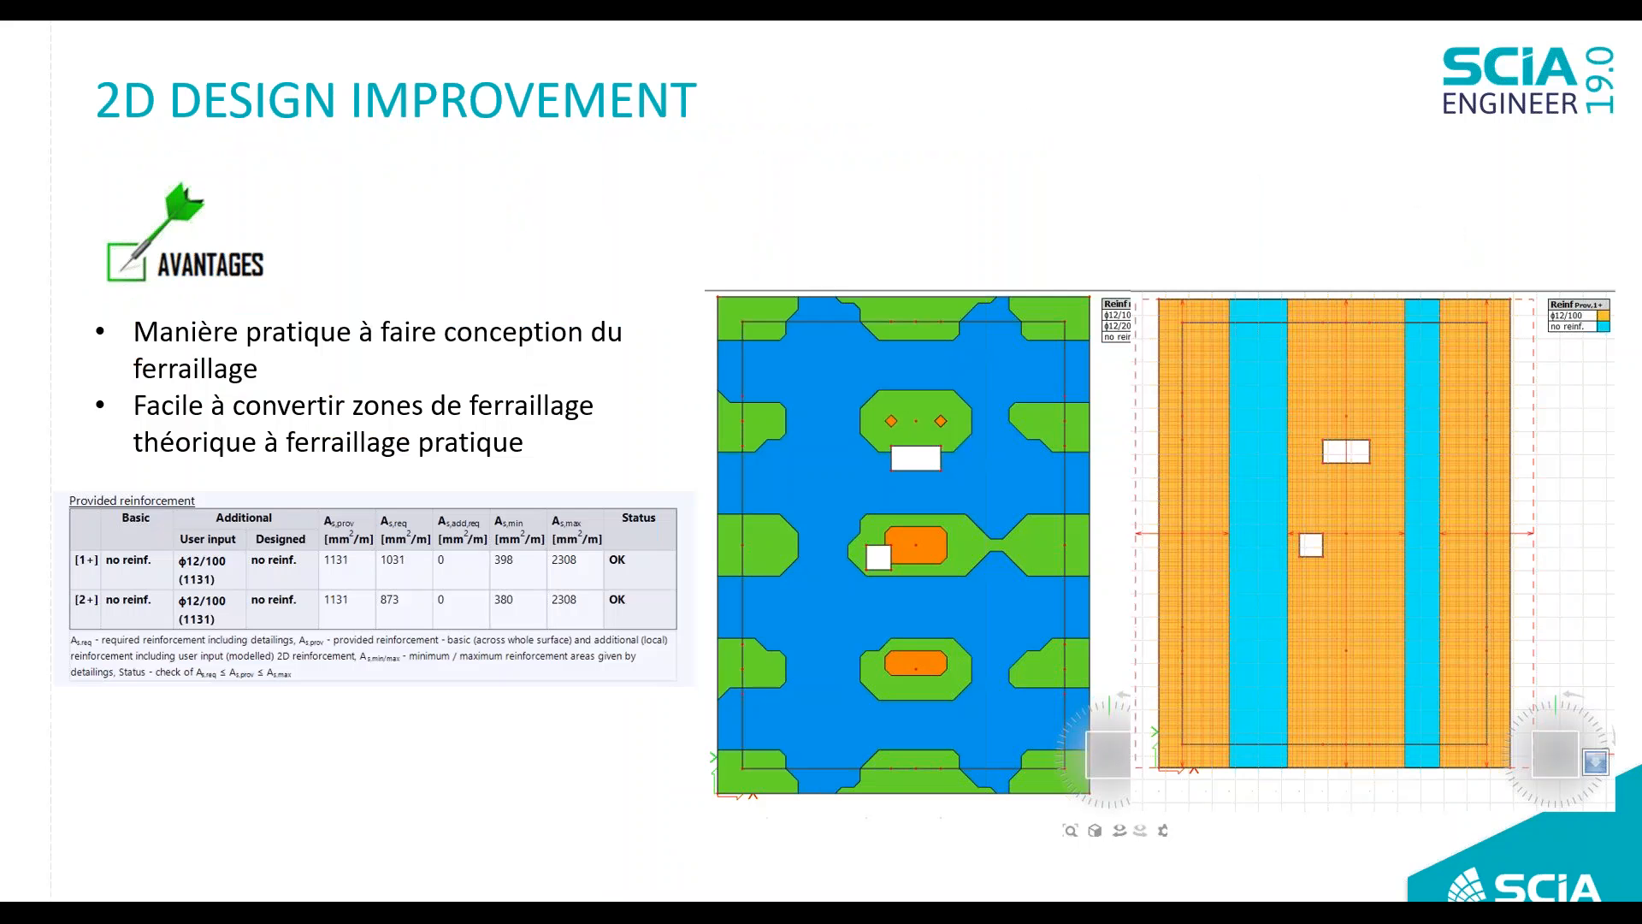
Step: Close the Contrôle en section tool and return to the 2D_user_rein.esa slab on 16 columns
key(super)
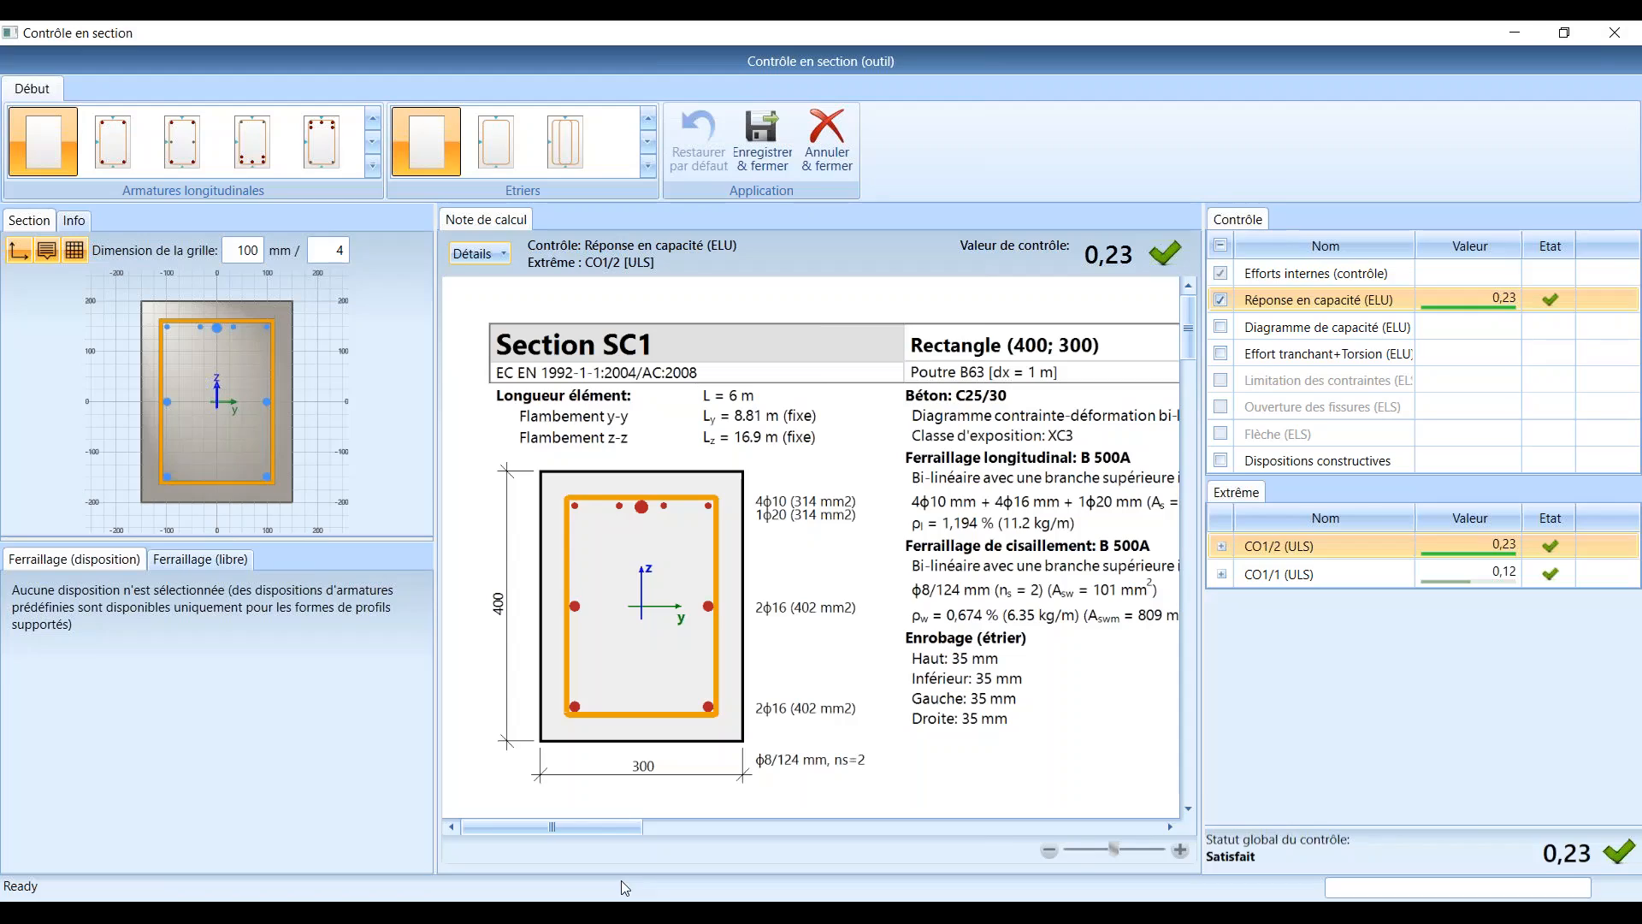
click(1615, 33)
scroll(761, 411, down, 2)
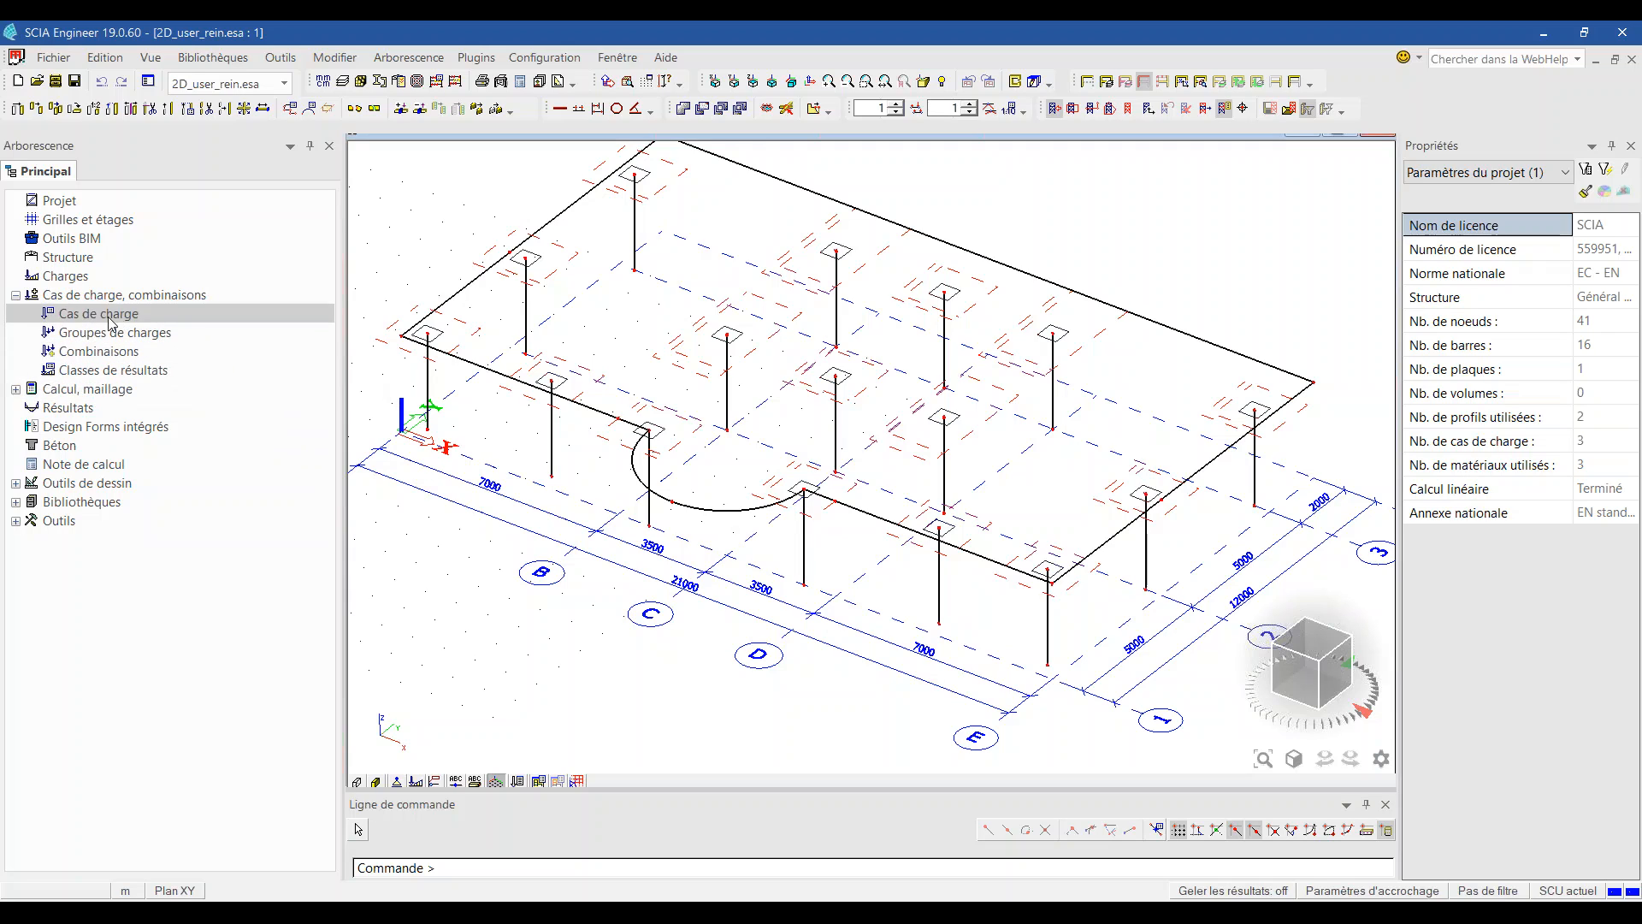
Step: Review the plate settings in Béton's Paramètres de conception par défaut and cancel without changes
click(111, 446)
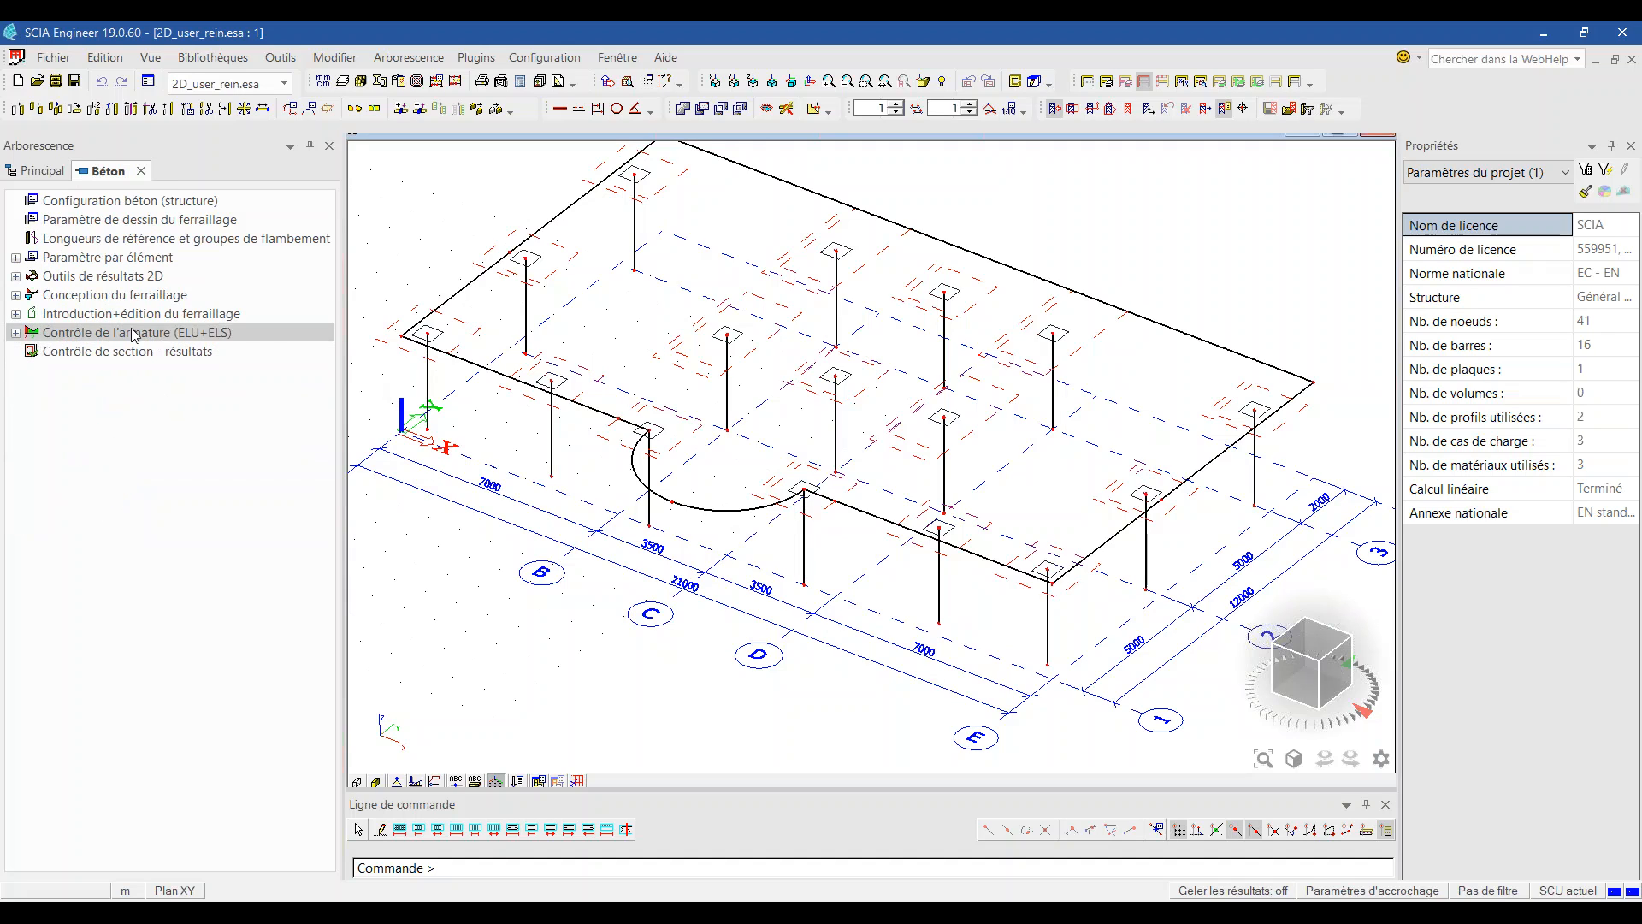
double_click(129, 295)
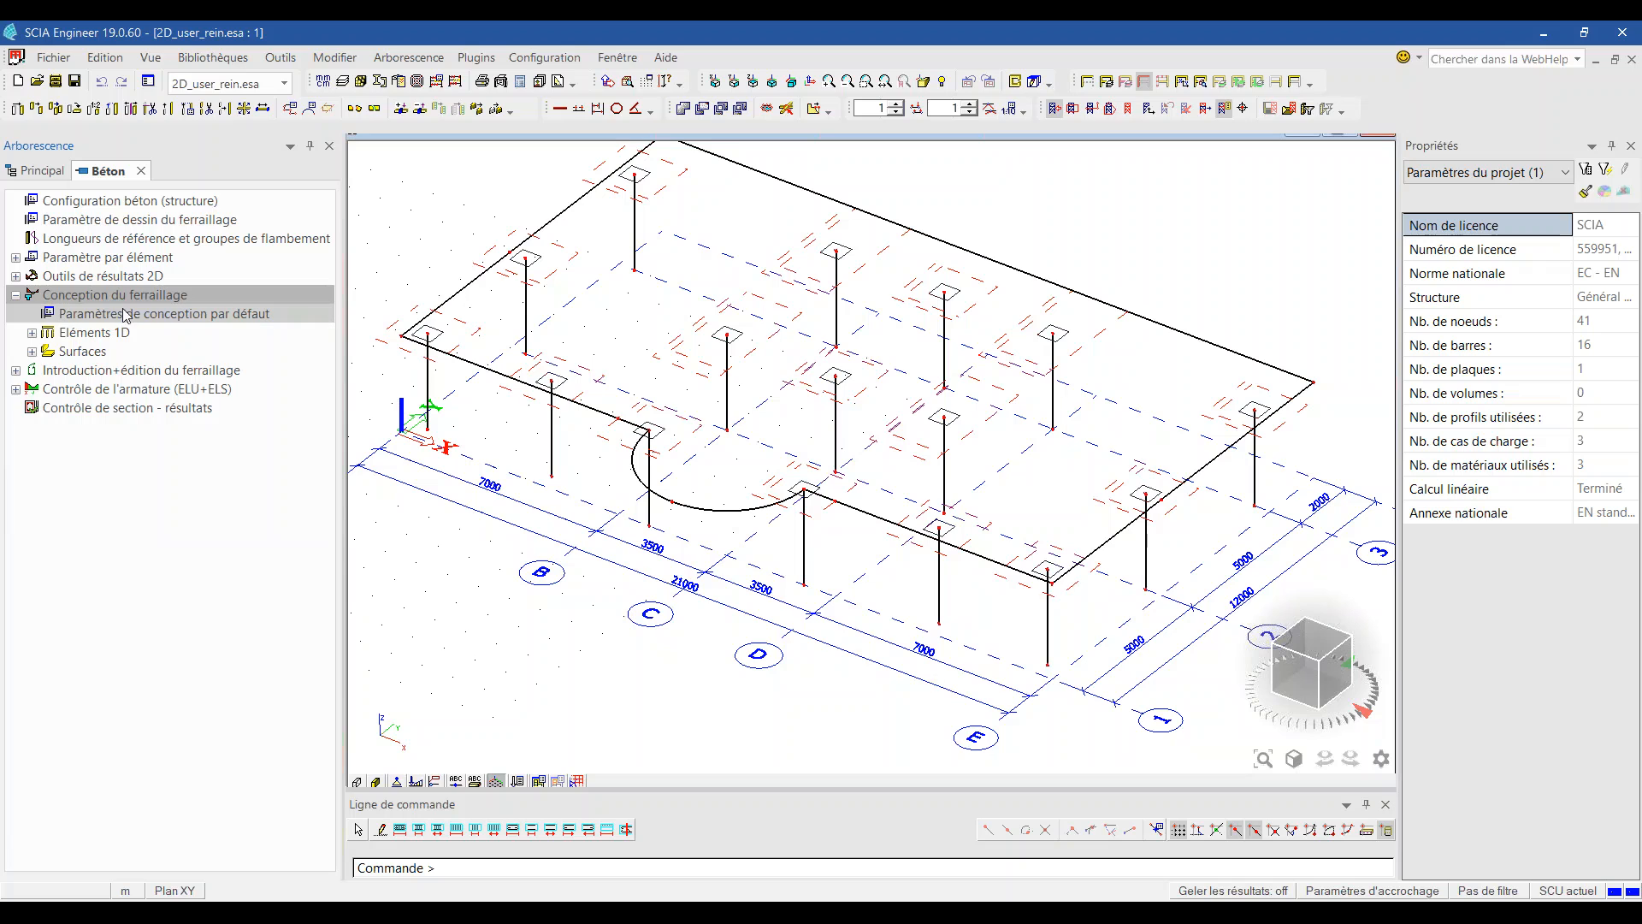
double_click(168, 315)
scroll(855, 385, down, 5)
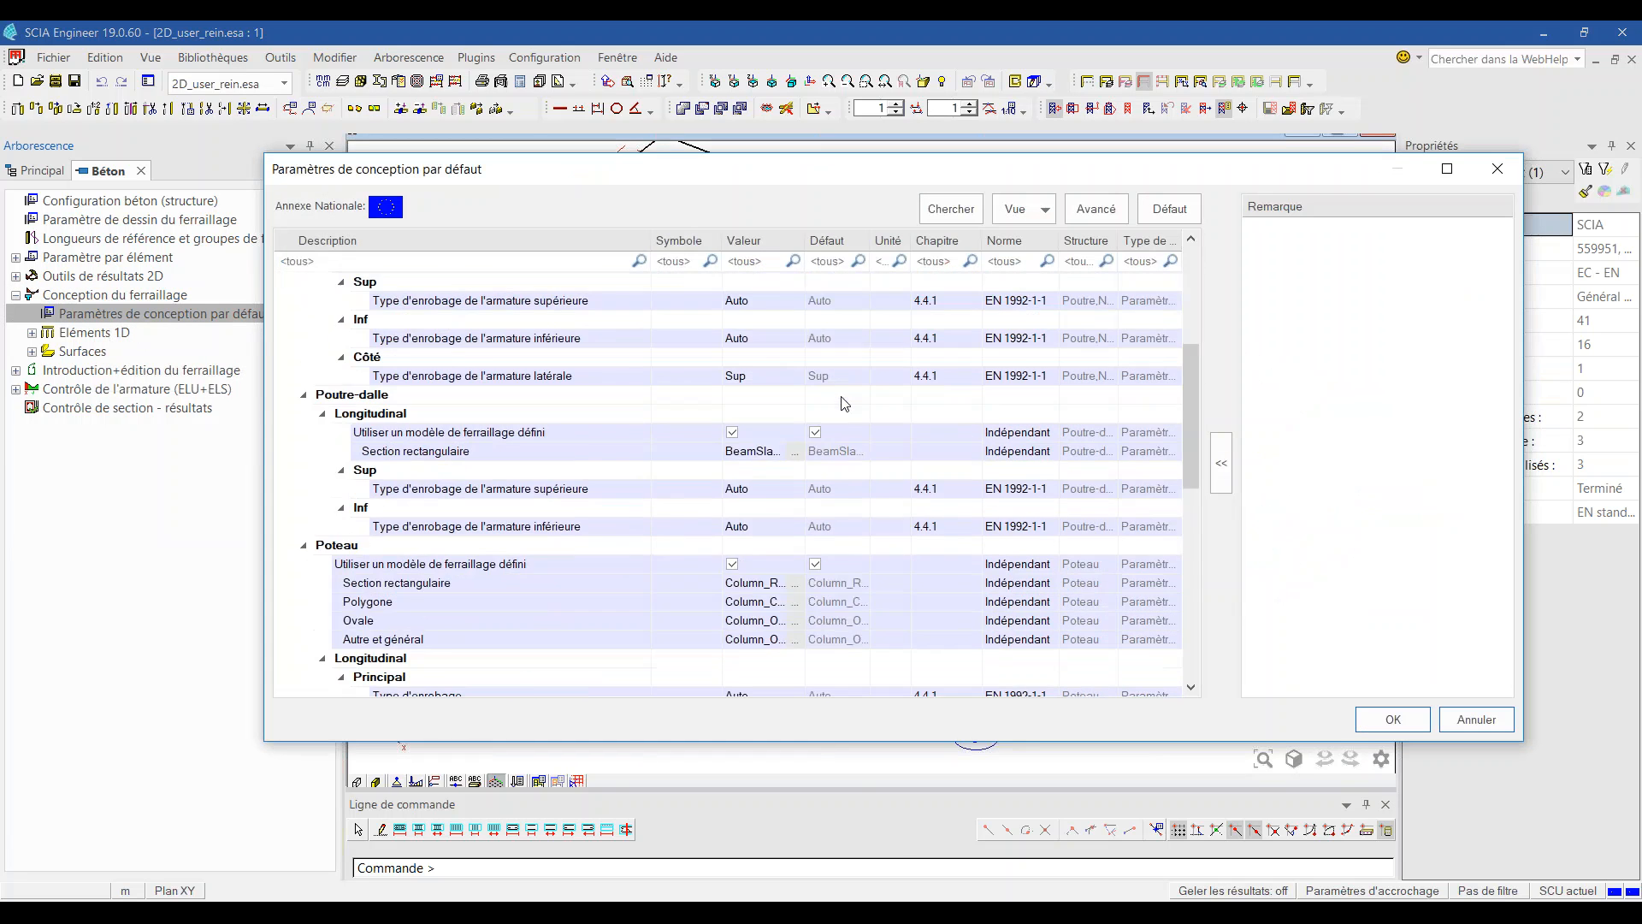
scroll(845, 403, down, 7)
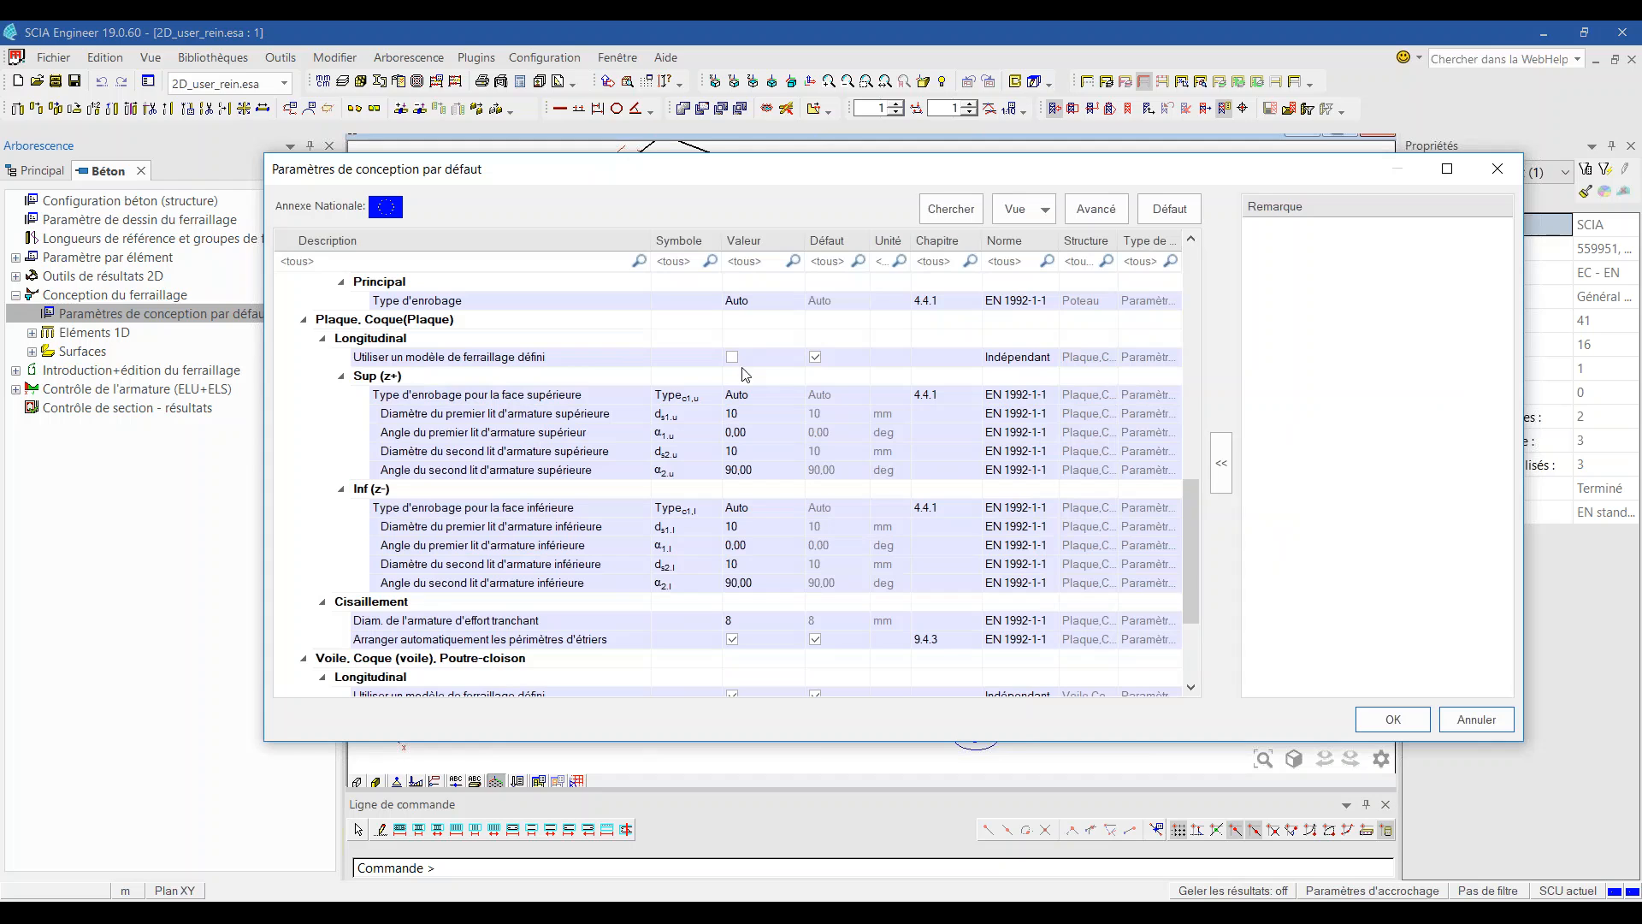
drag(809, 171, 782, 349)
drag(781, 464, 740, 193)
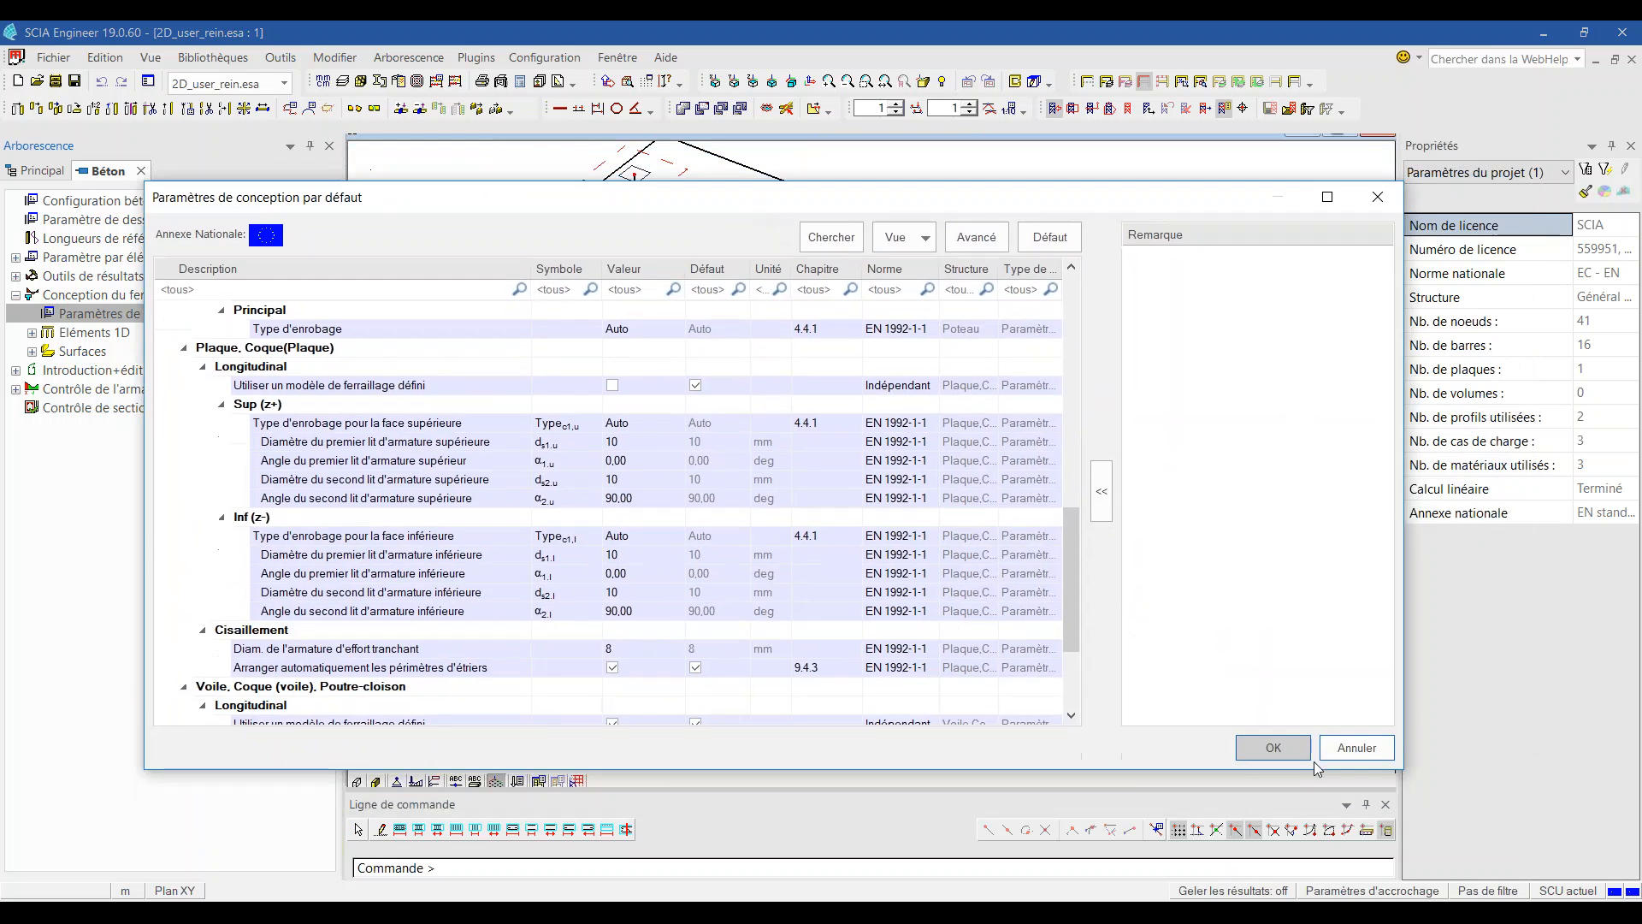
click(1358, 748)
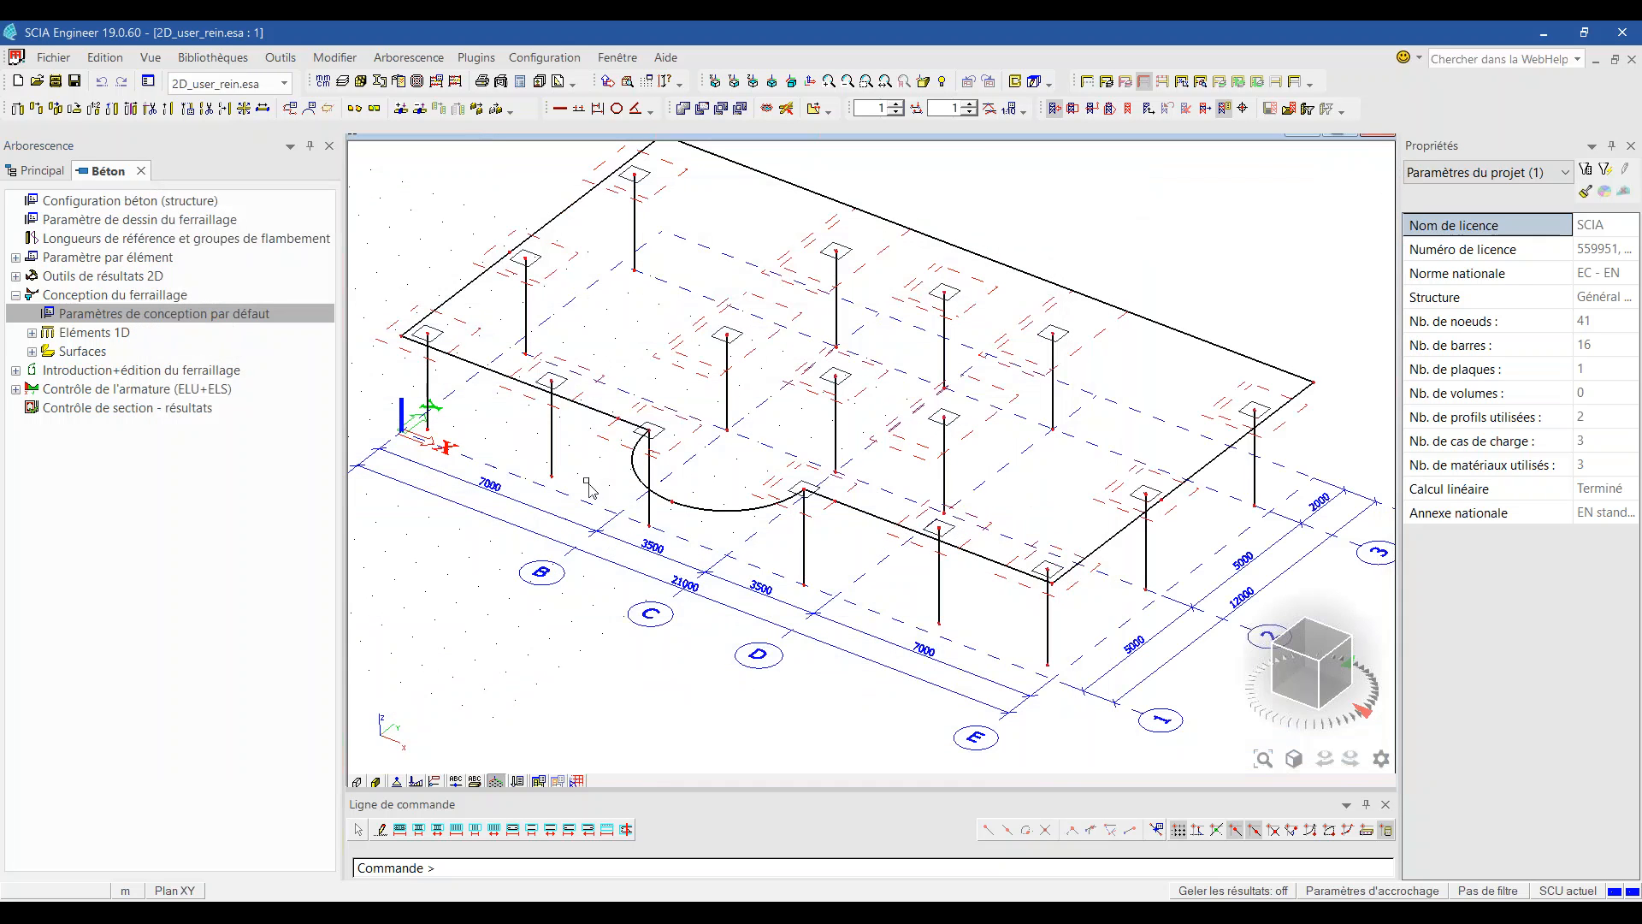
click(31, 352)
Step: Map required reinforcement As,req,1+ (Requis) over the slab, peaking at 1647 mm²/m above columns
click(111, 389)
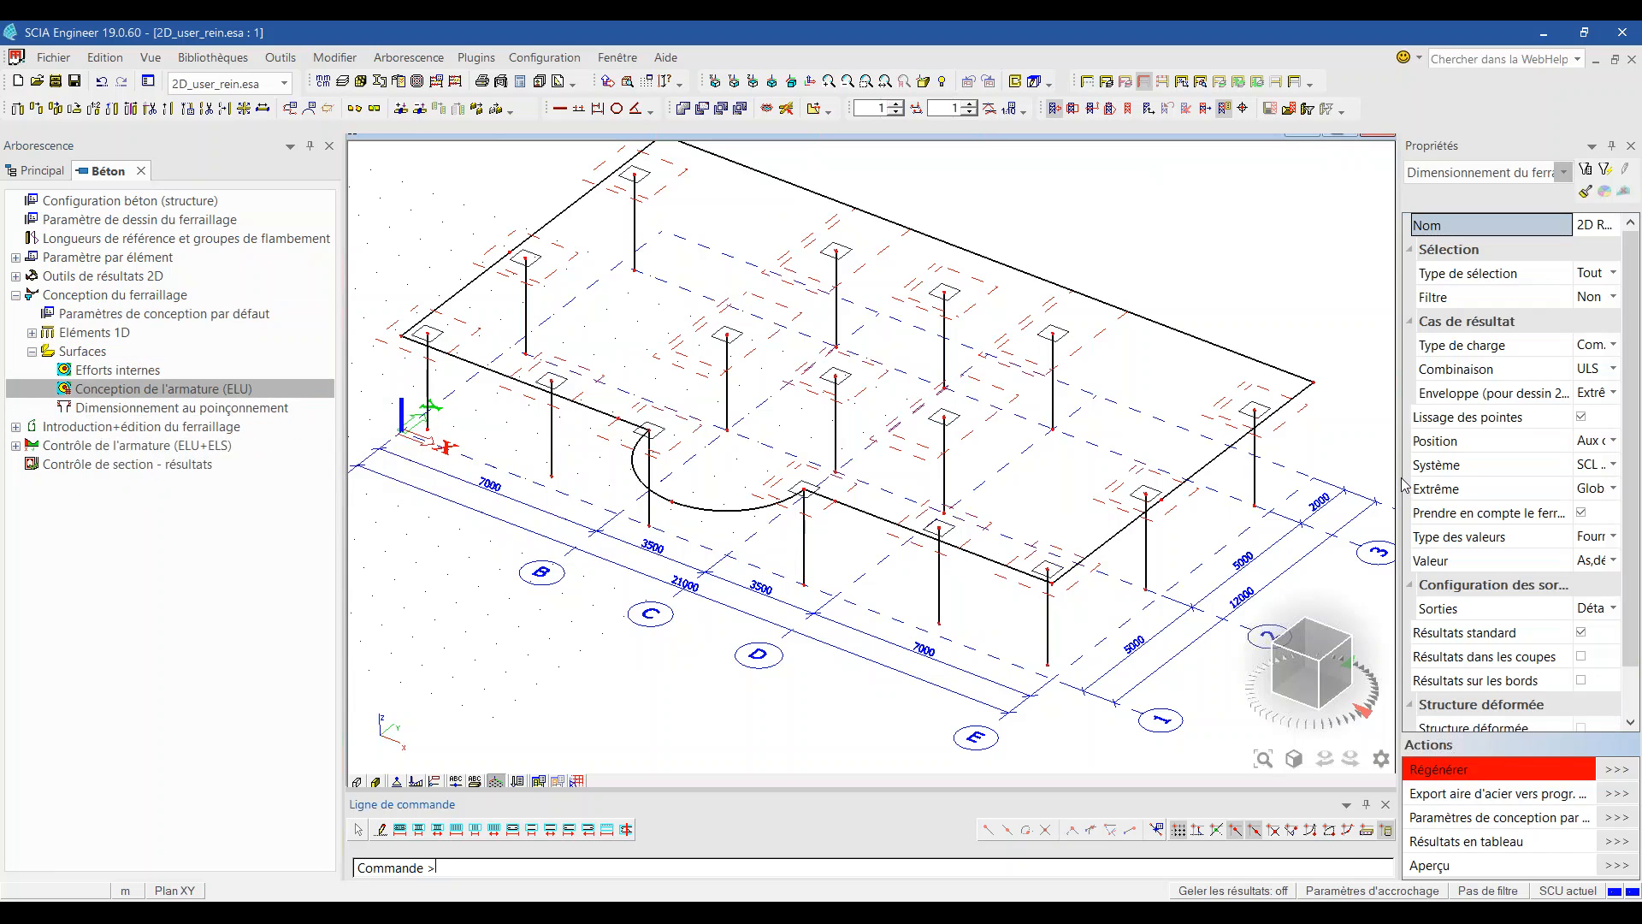
drag(1403, 485, 1171, 470)
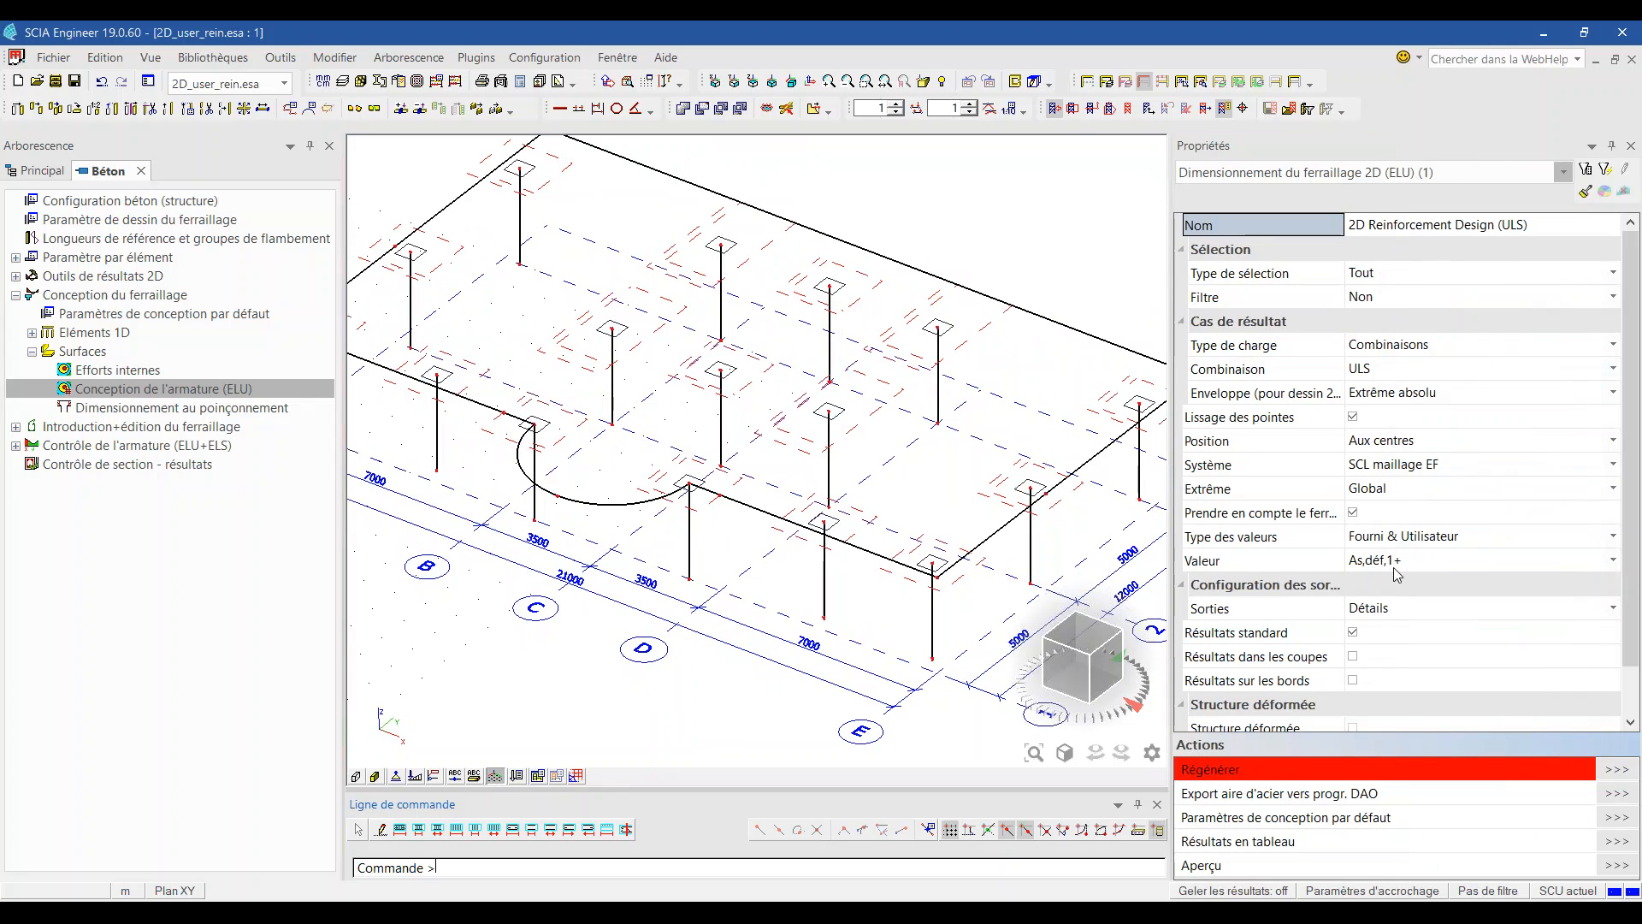
click(1409, 541)
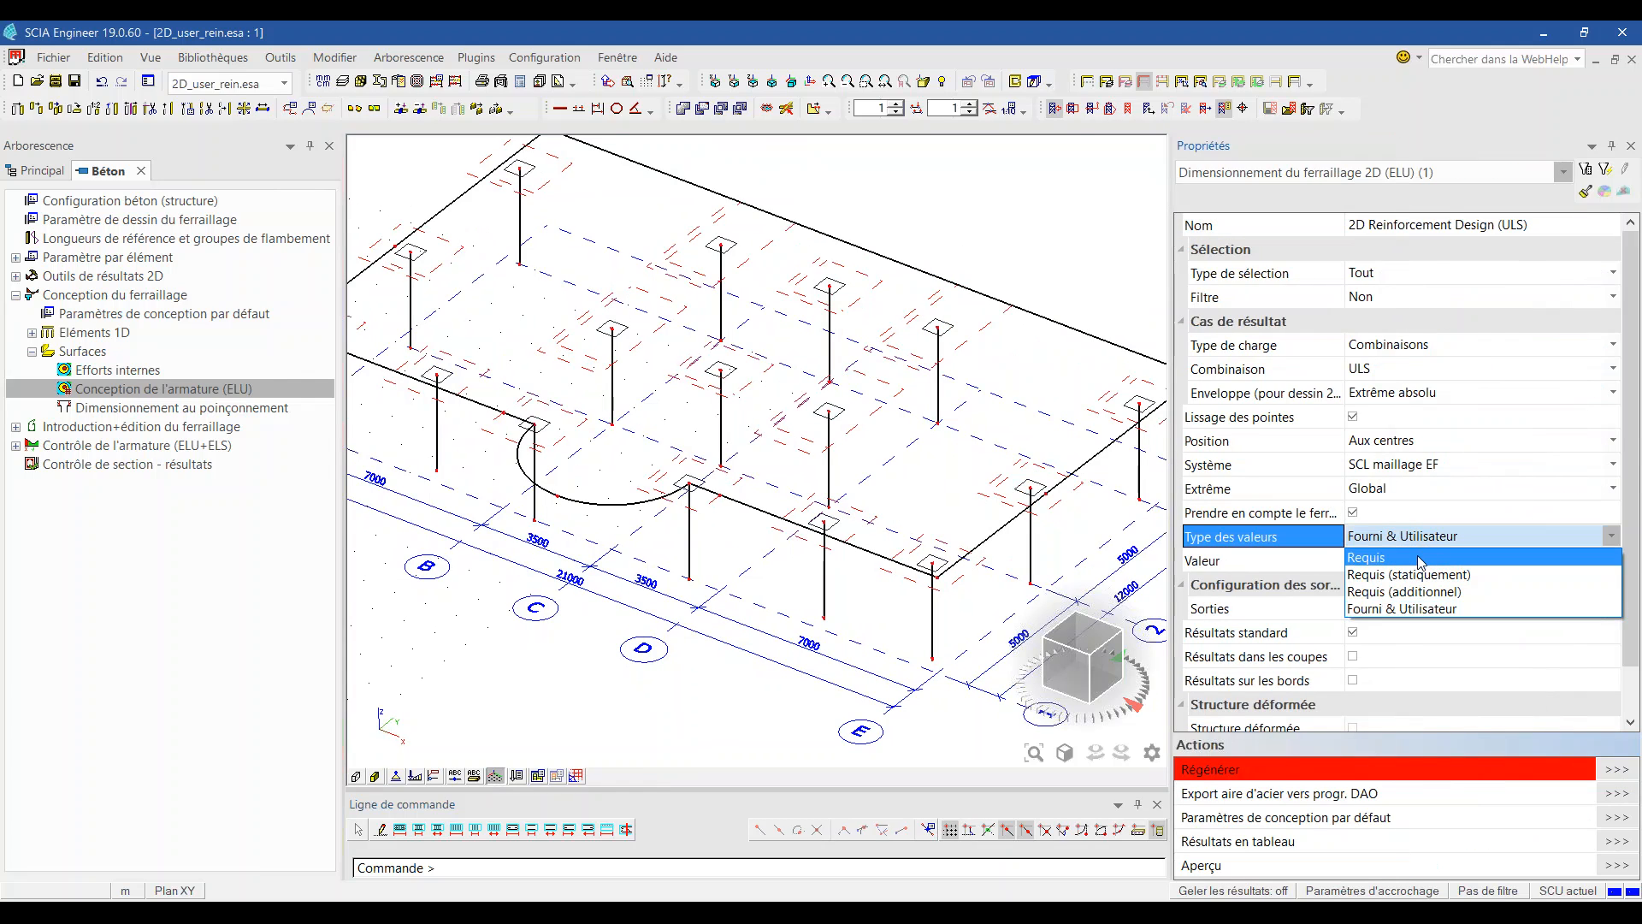
click(1420, 558)
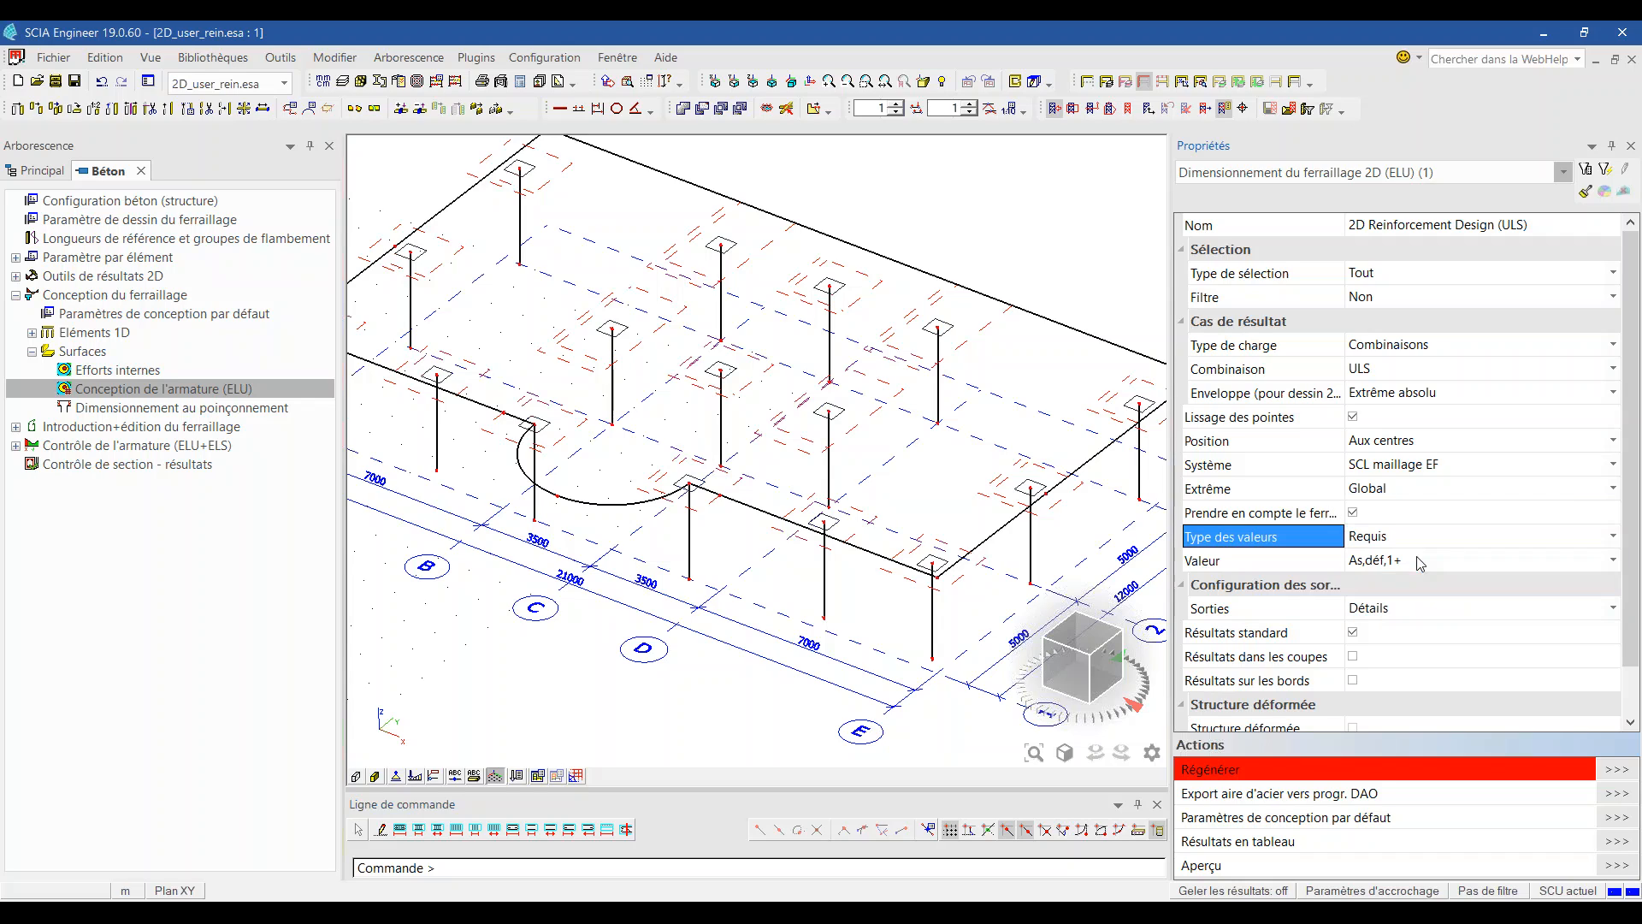
click(1424, 565)
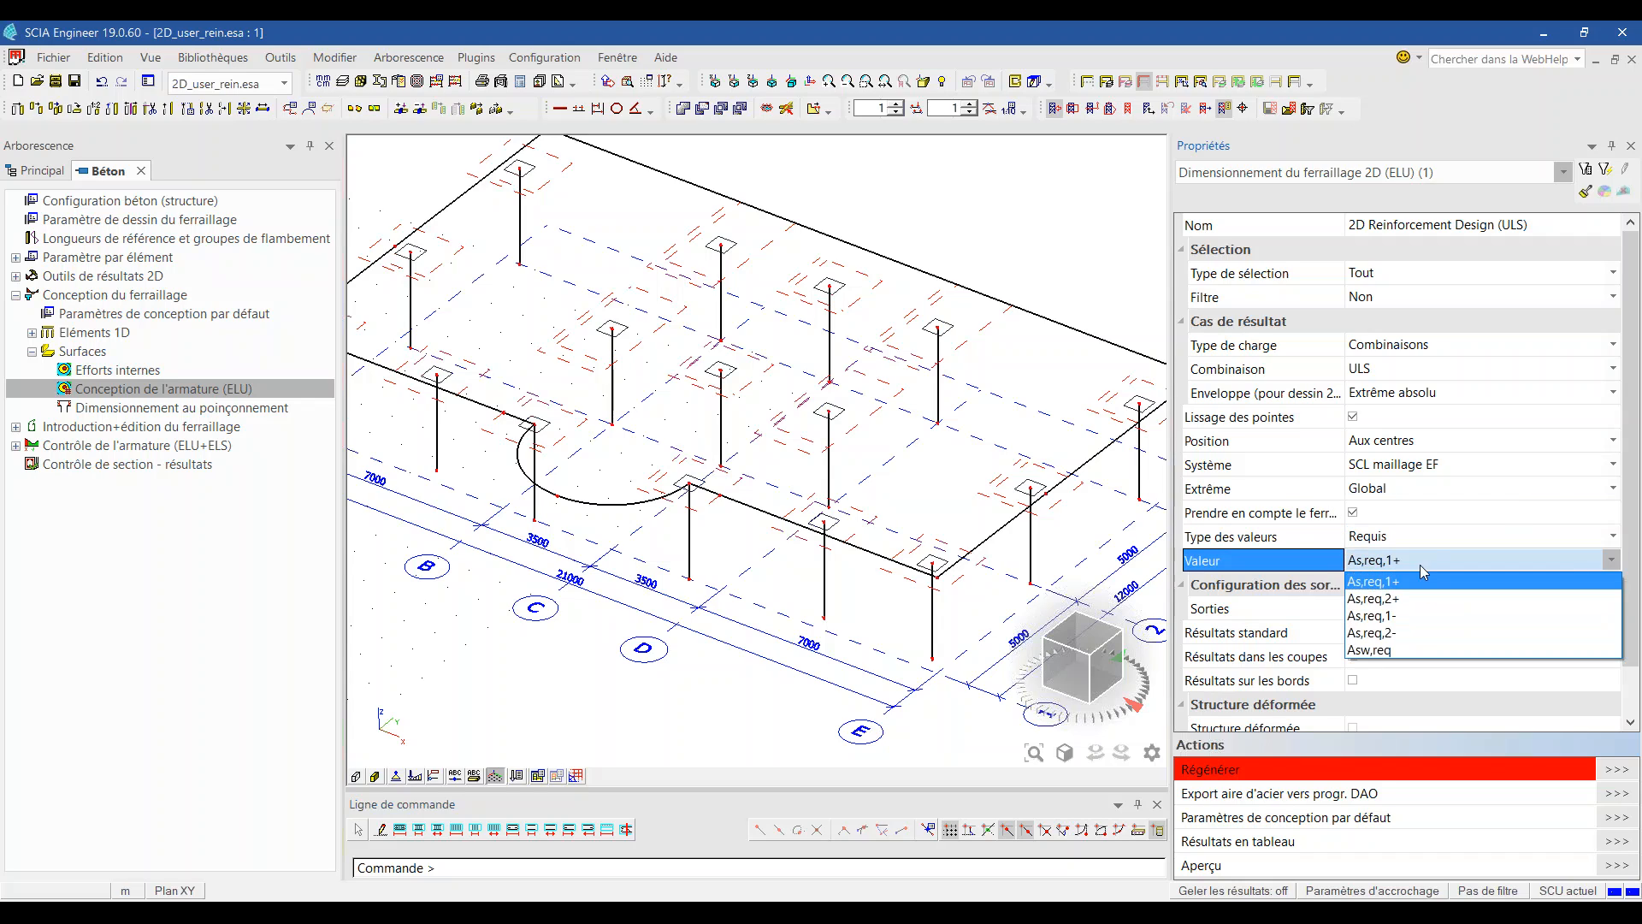
click(1402, 582)
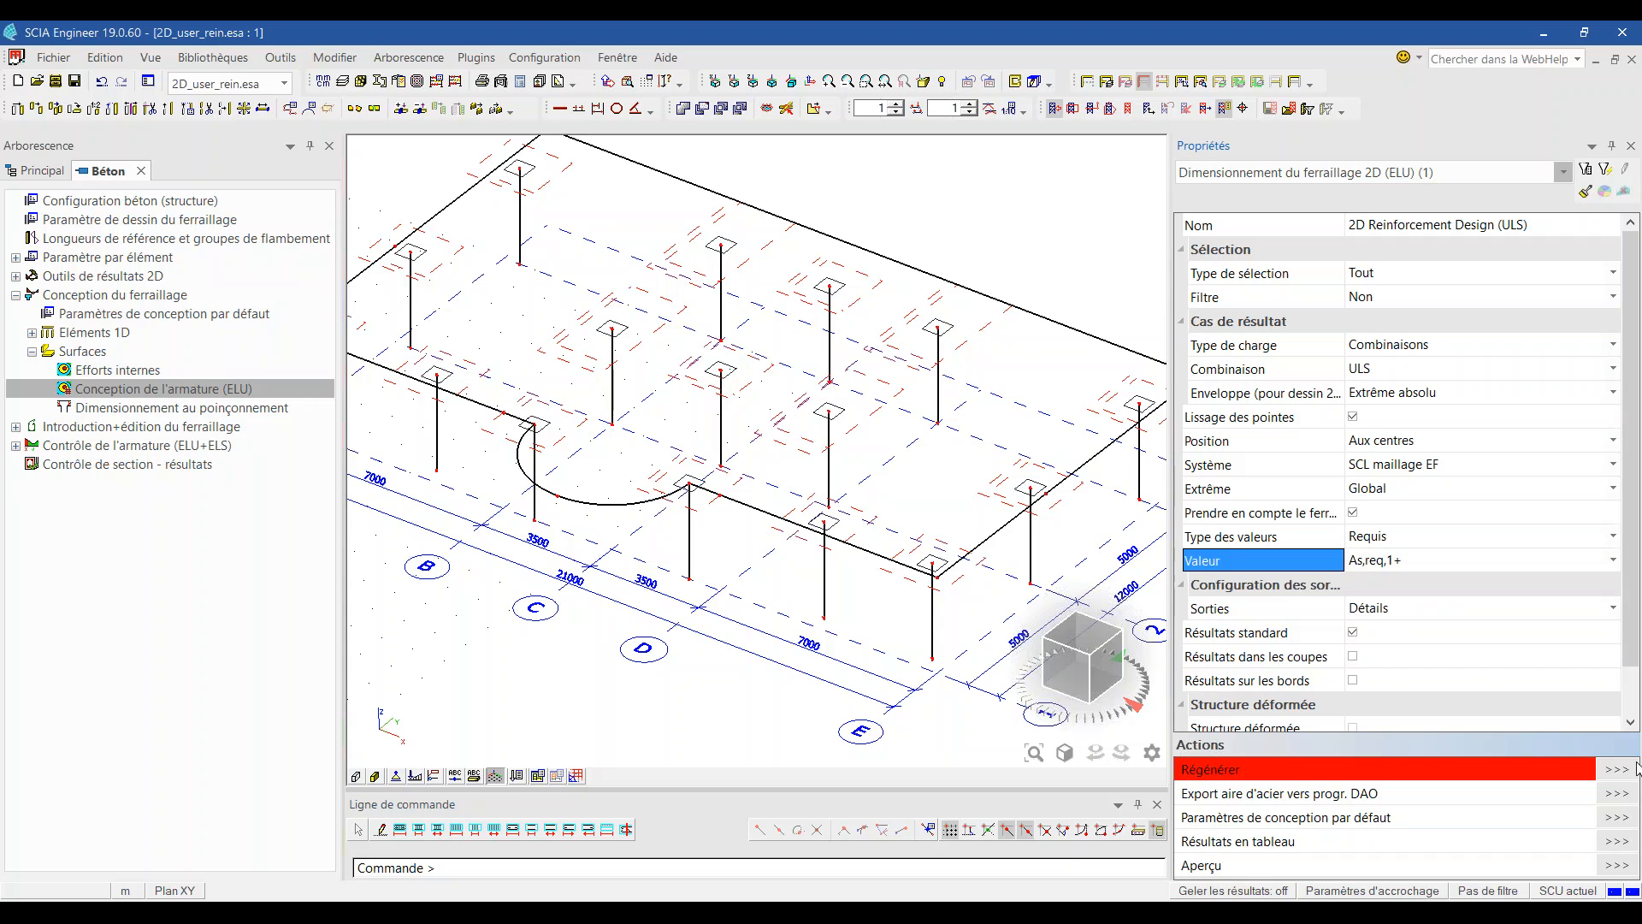
click(1615, 769)
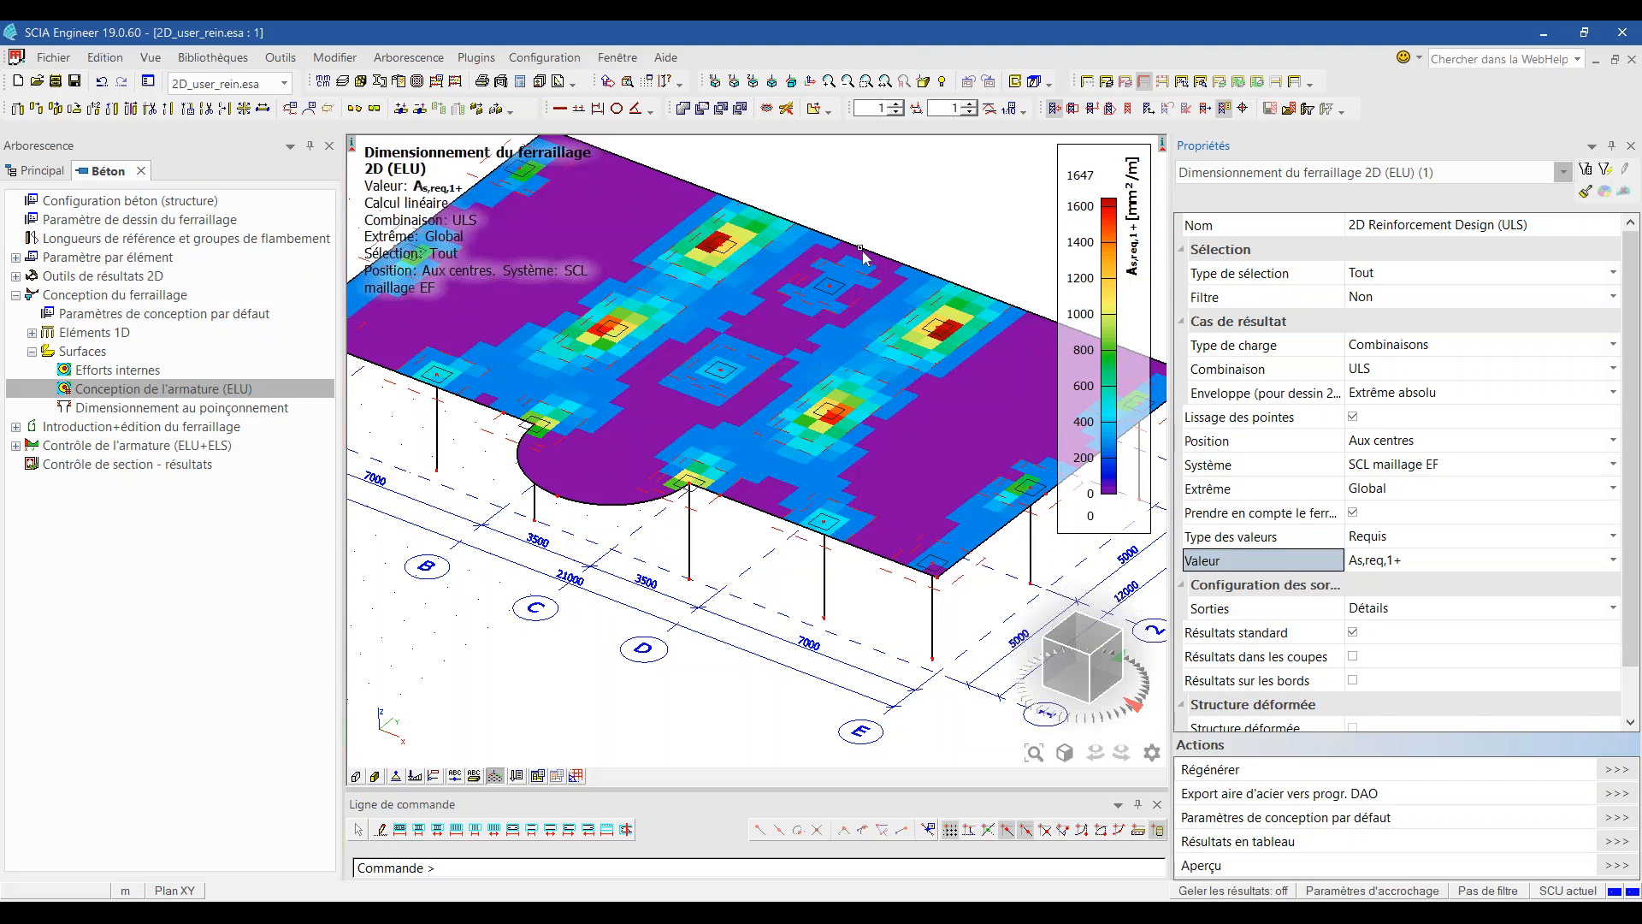
Step: Show Fourni & Utilisateur As,déf,1+ without modelled reinforcement, giving a constant 0 mm²/m
click(1397, 539)
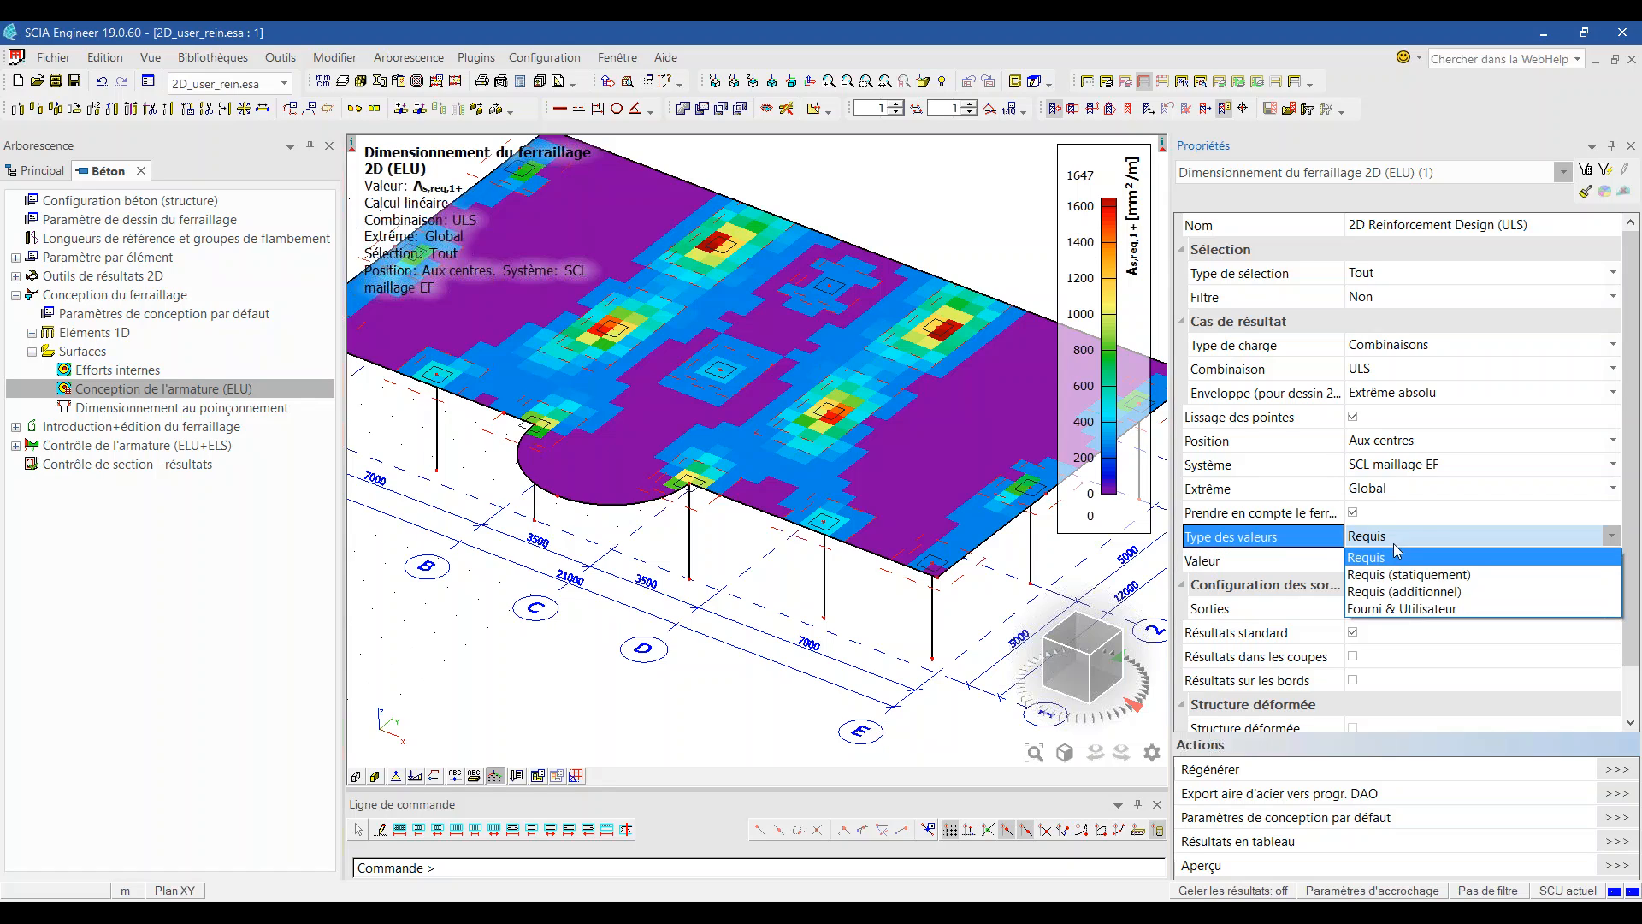
click(1416, 609)
click(1353, 513)
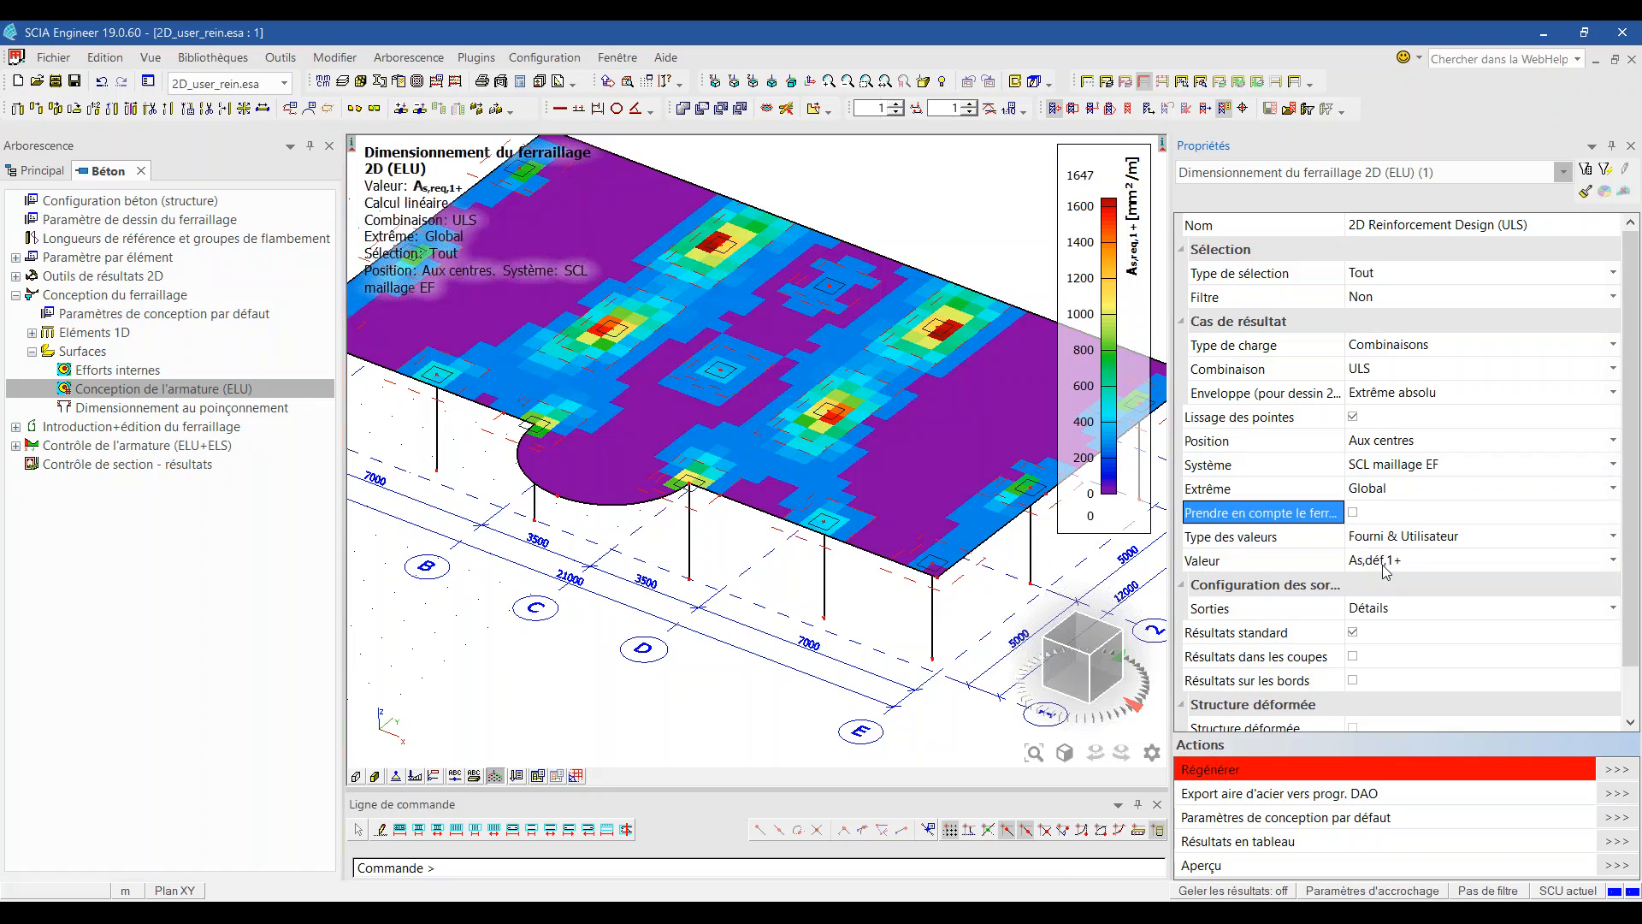
click(1385, 565)
click(1385, 565)
click(1374, 590)
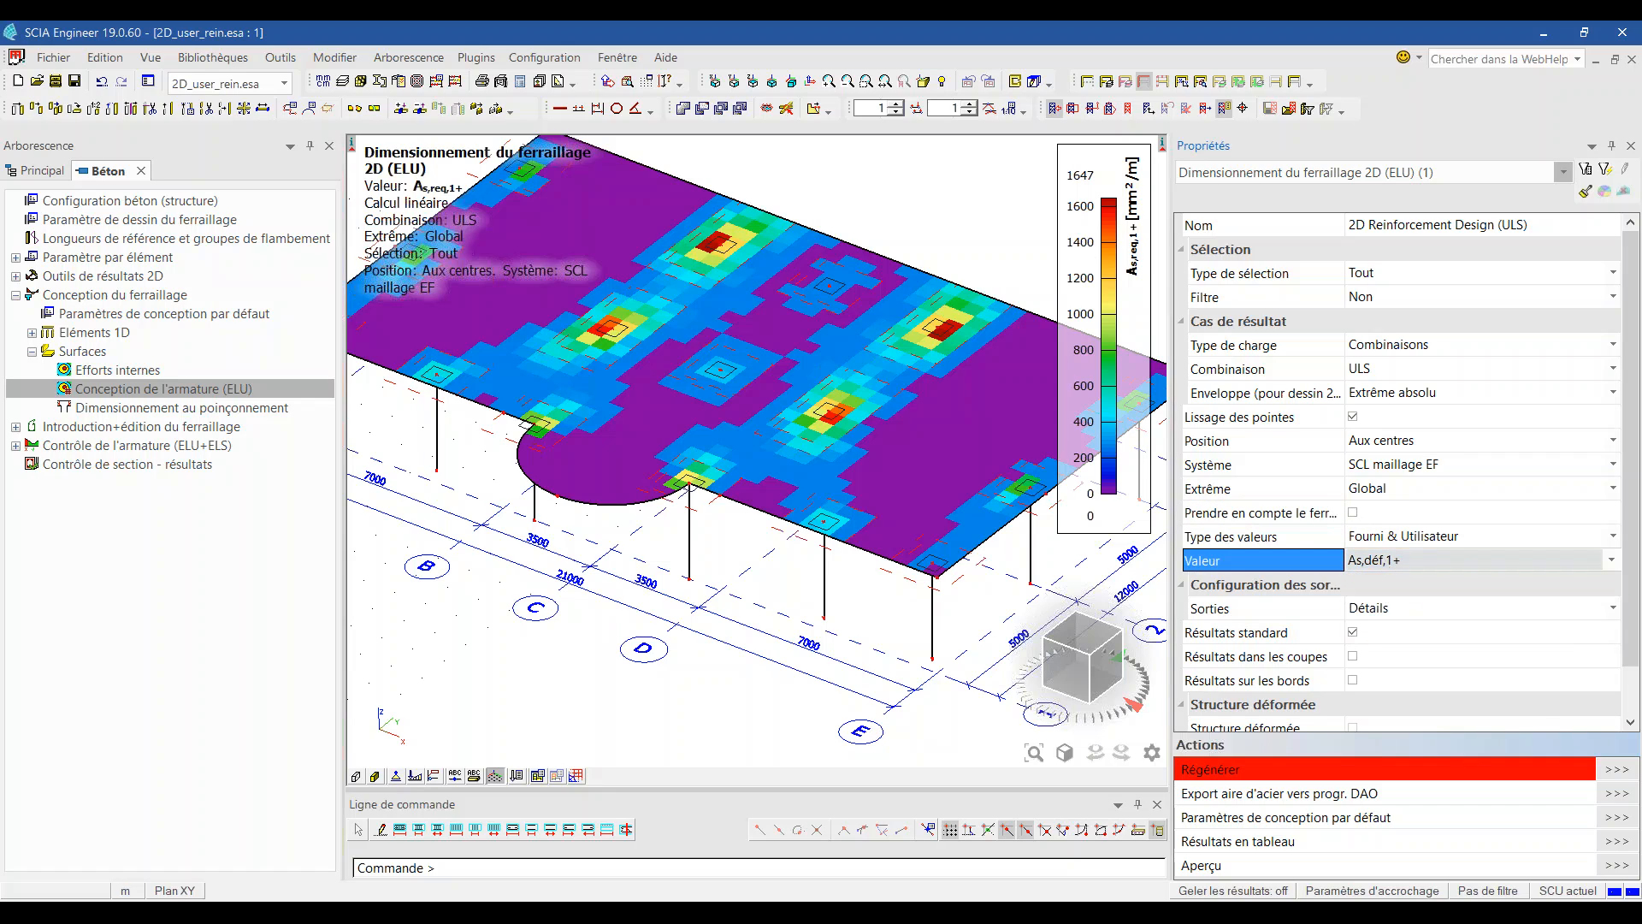
click(1617, 769)
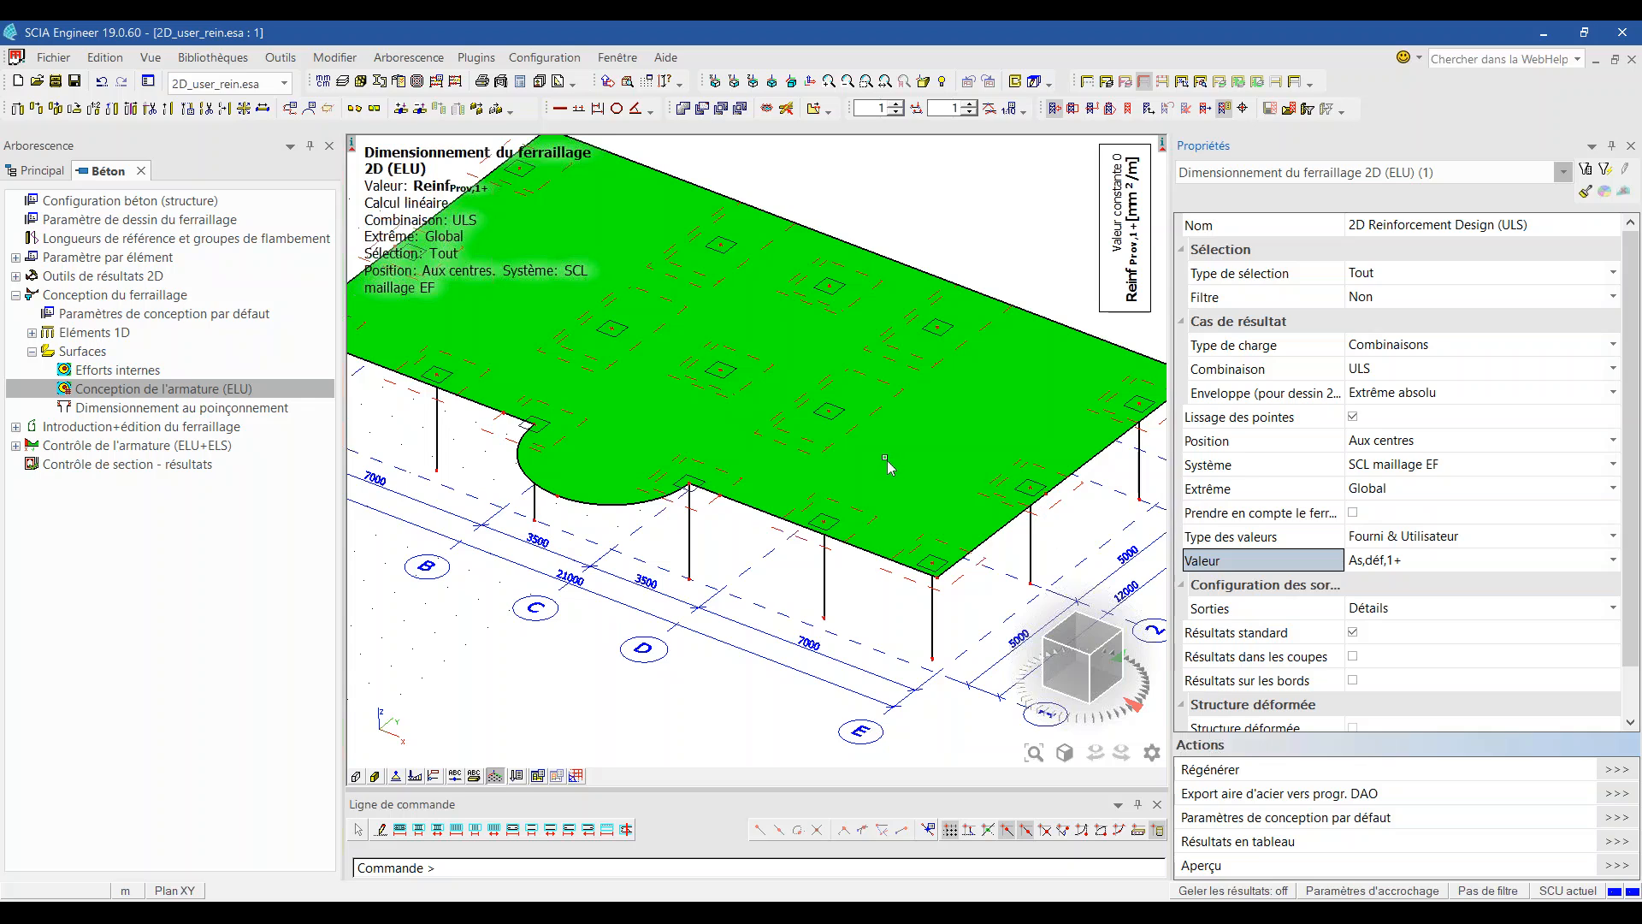
scroll(973, 471, down, 5)
Step: Inspect the properties of the 2D reinforcement region RR8 around a column
scroll(973, 471, up, 5)
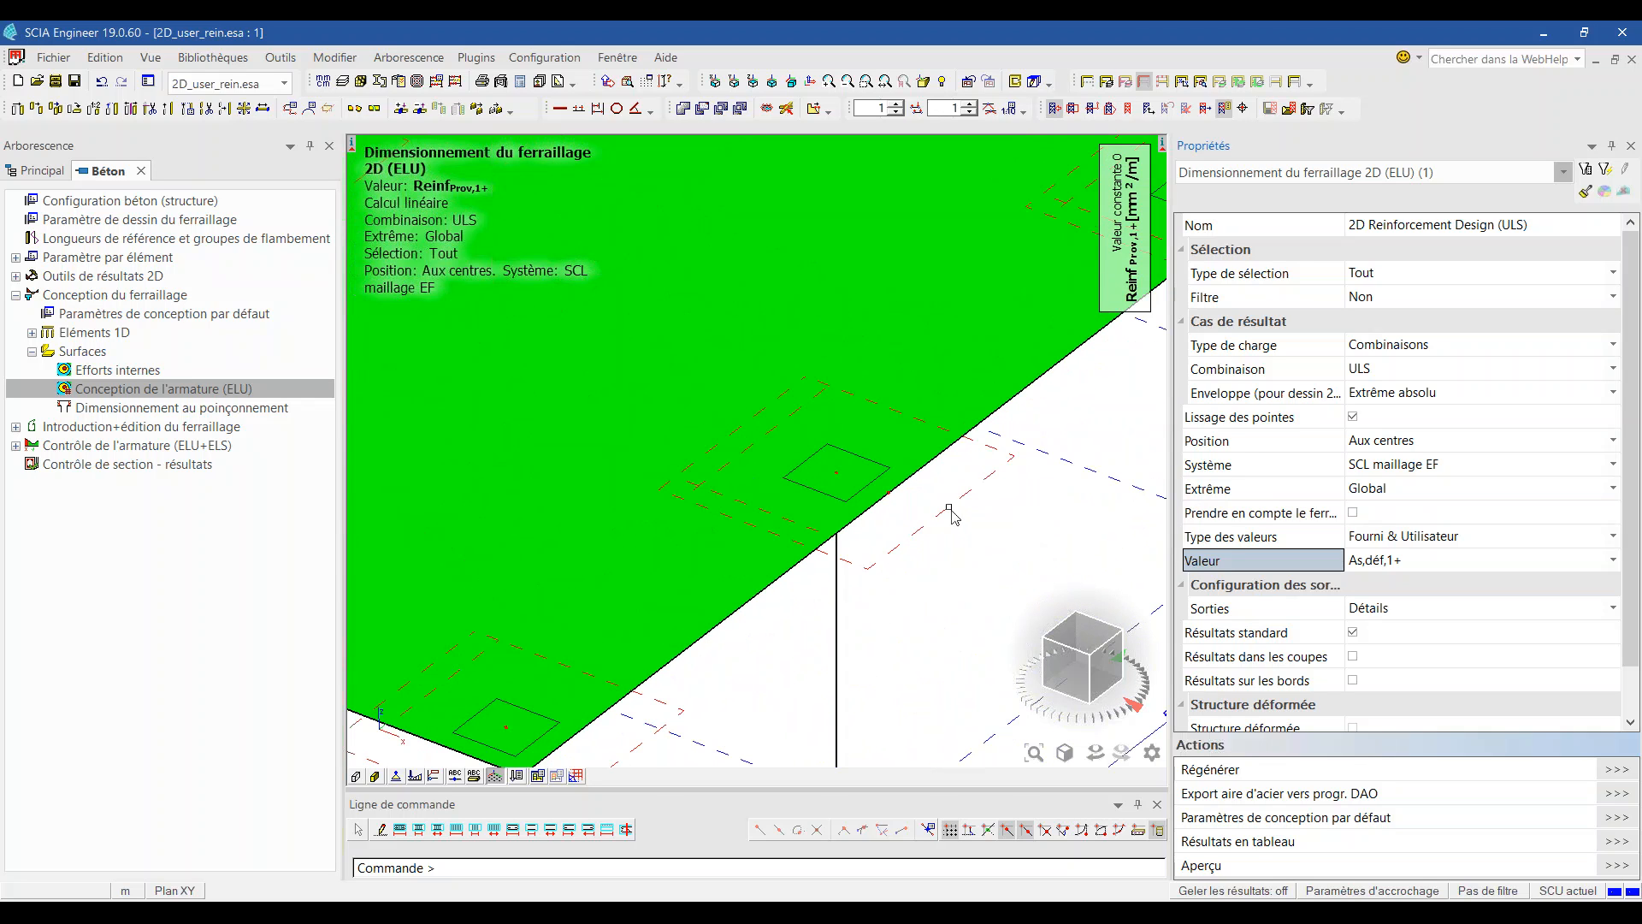
click(768, 443)
click(1301, 171)
click(1300, 212)
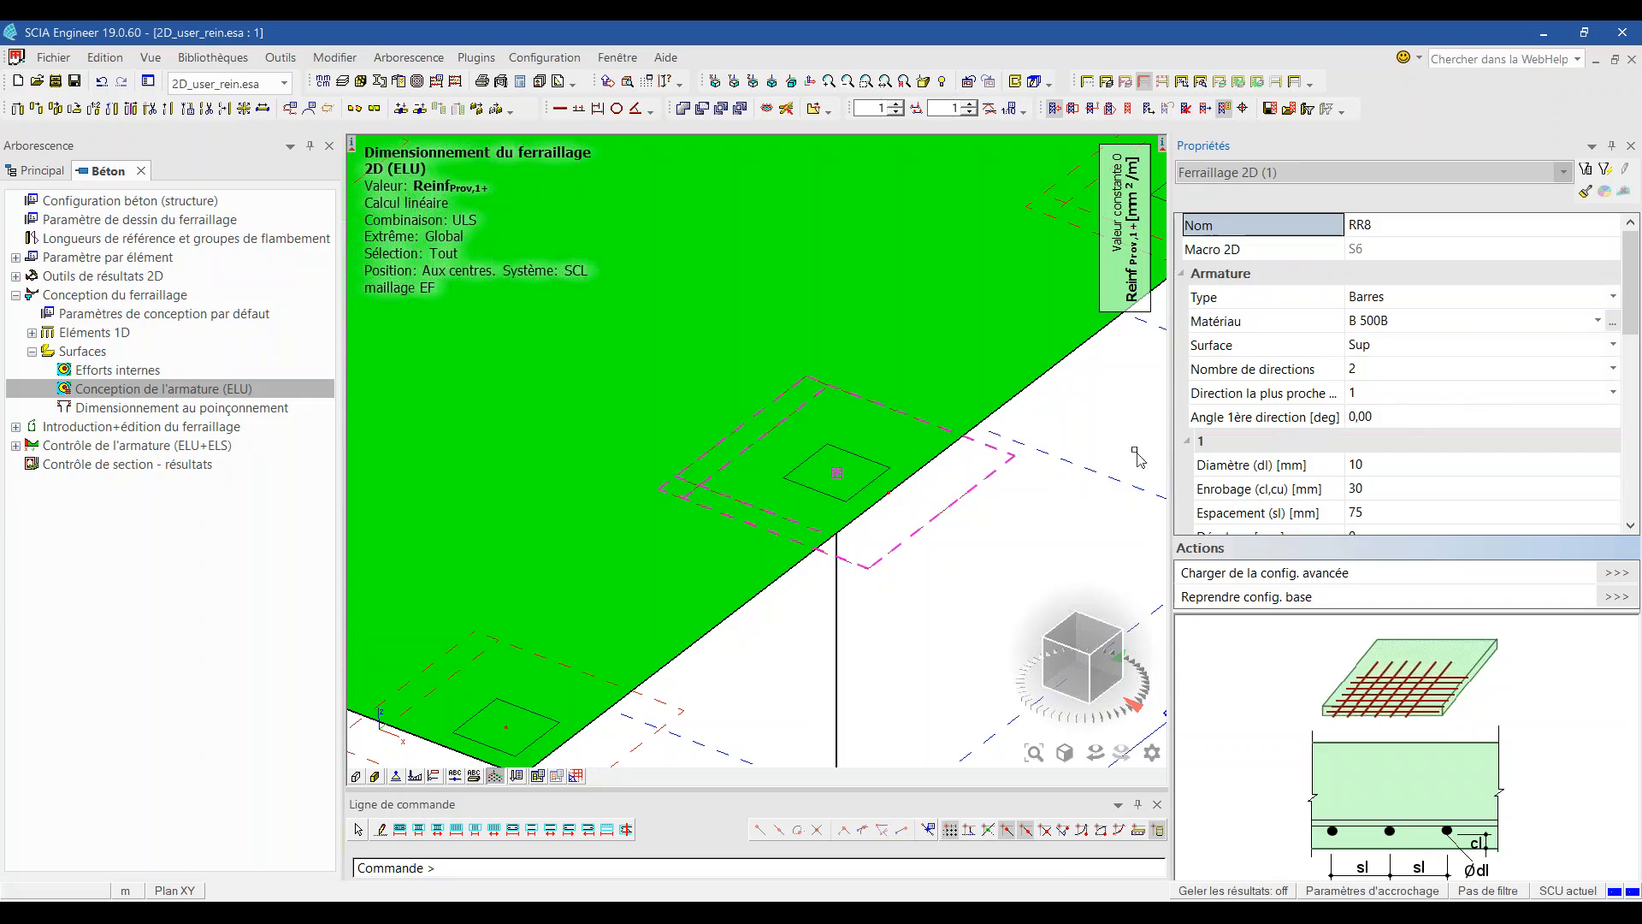
key(Escape)
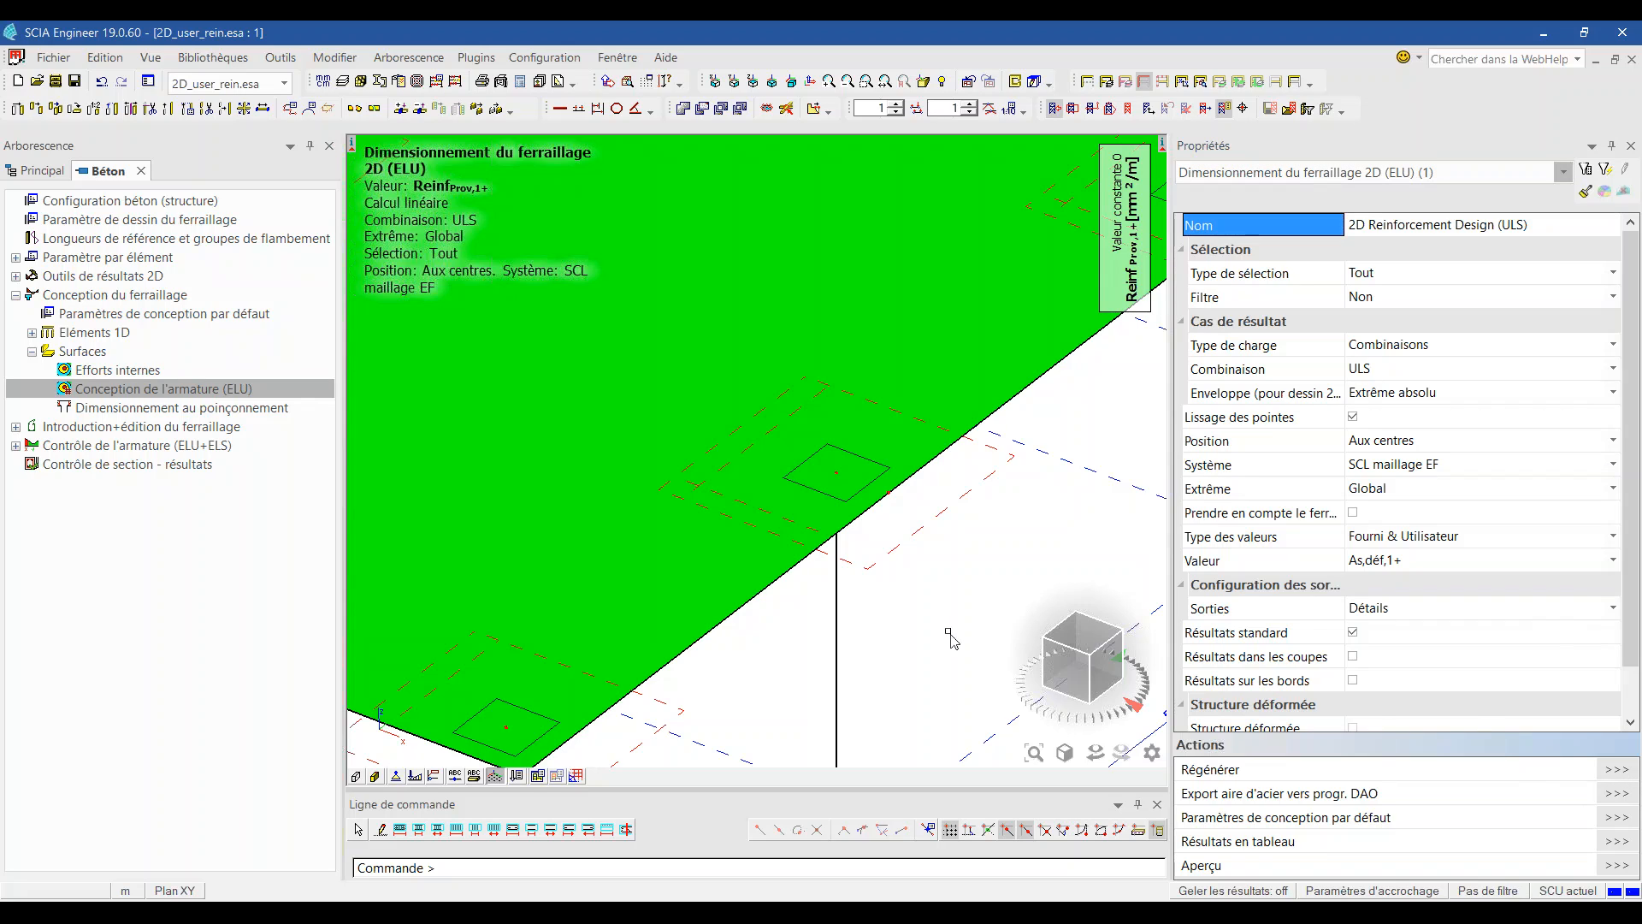
Step: Tick 'Prendre en compte le ferraillage' and regenerate, showing provided As,déf,1+ up to 1123 mm²/m
scroll(1322, 539, down, 1)
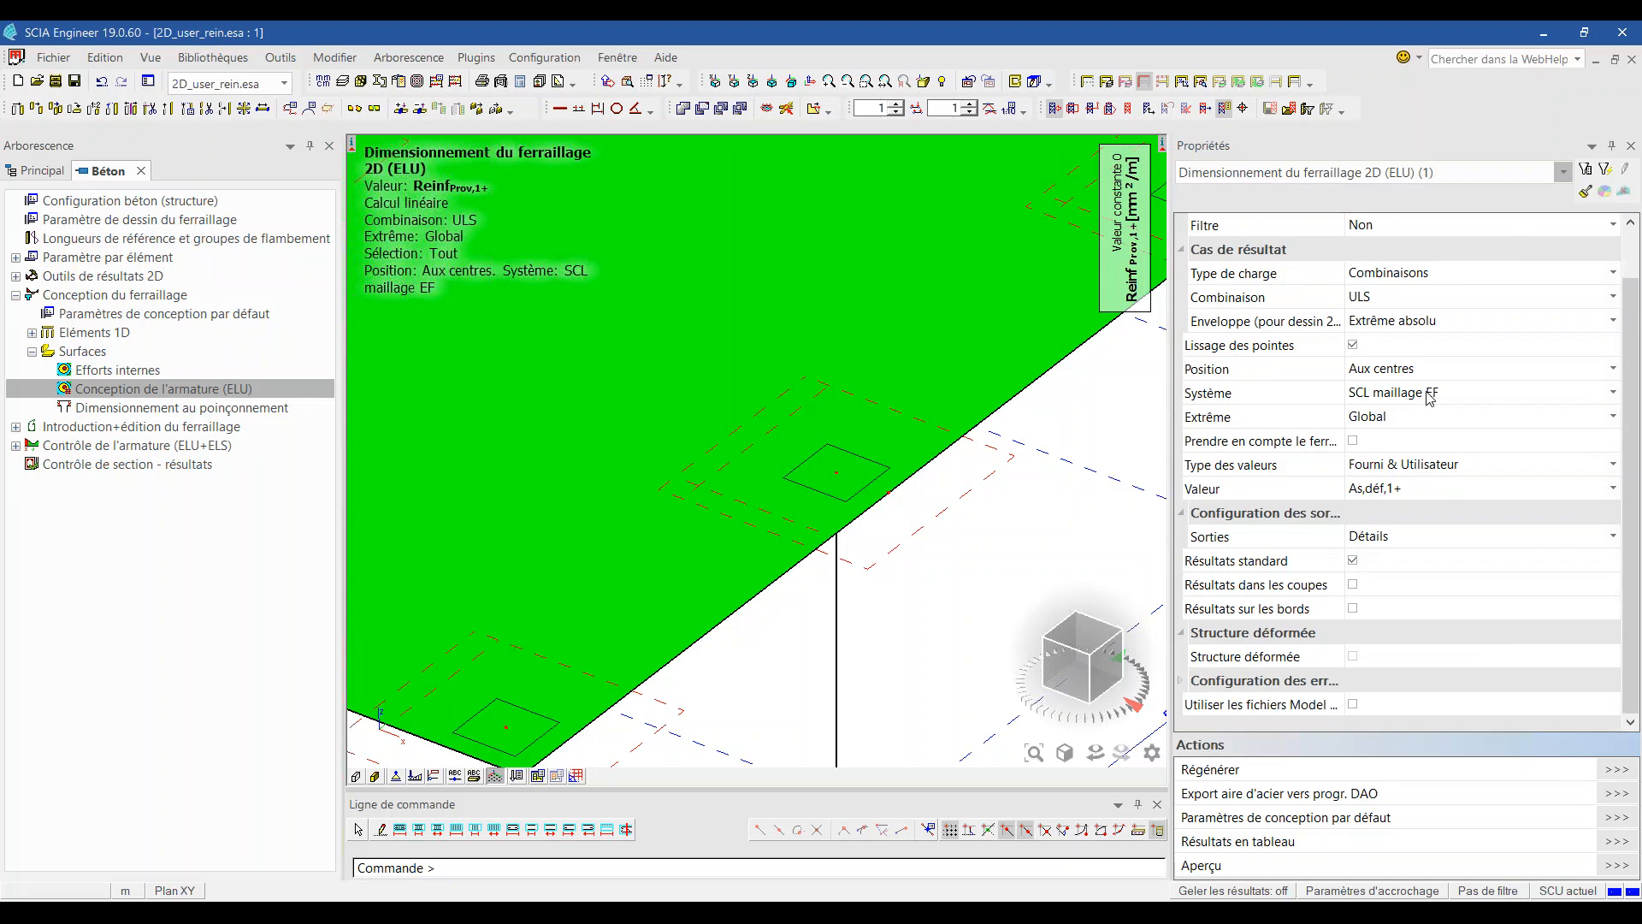
click(1437, 466)
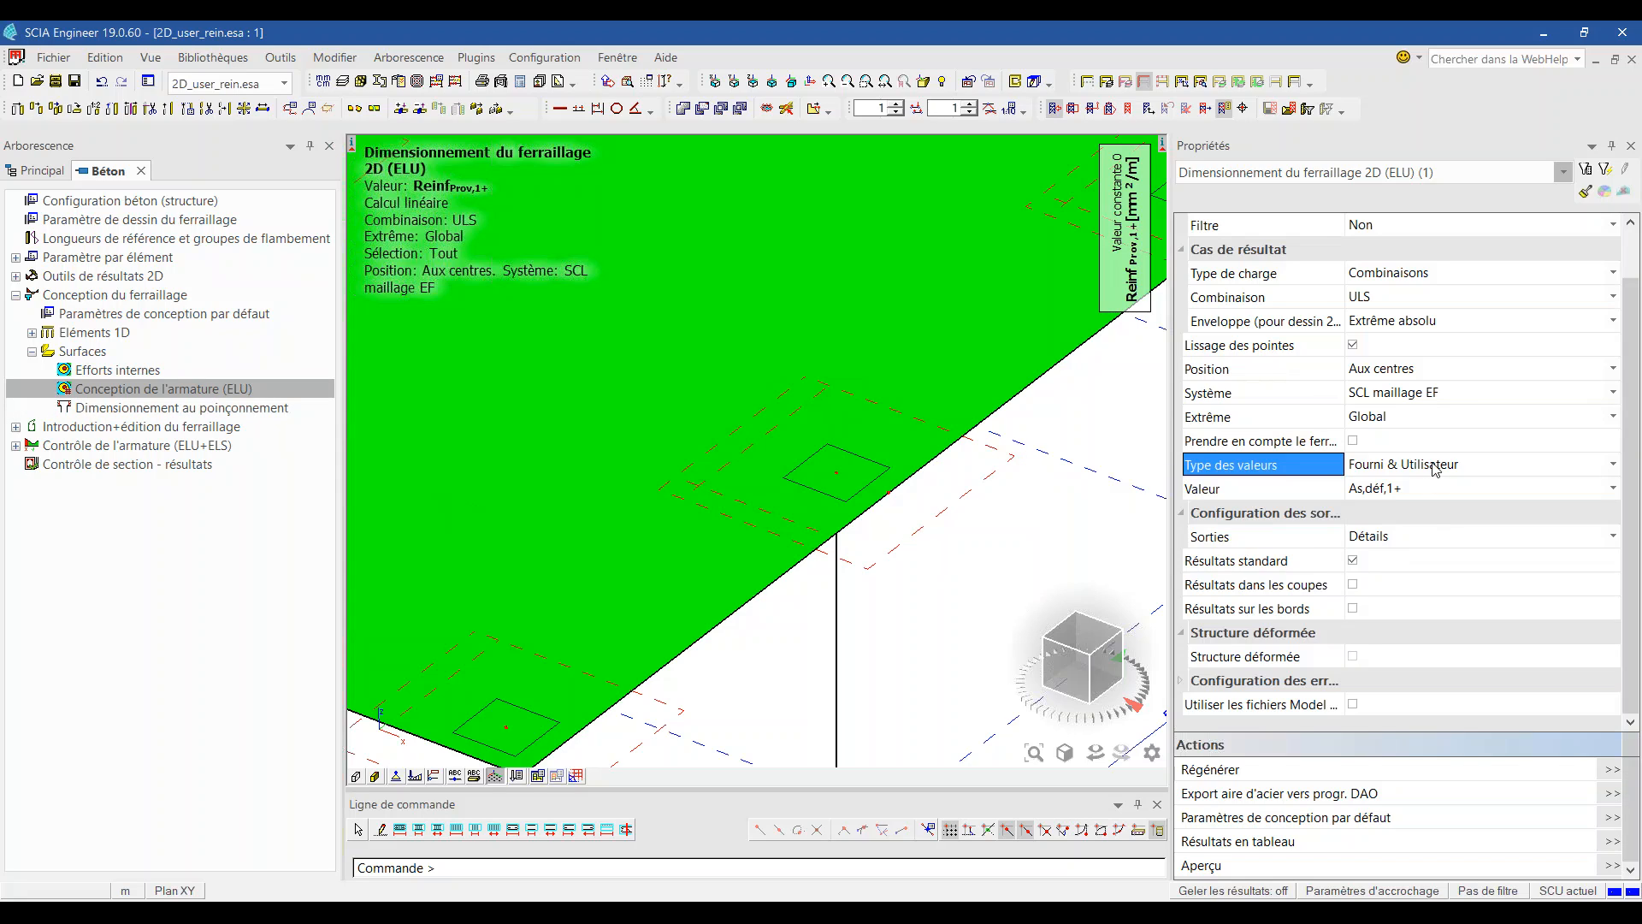
click(1353, 440)
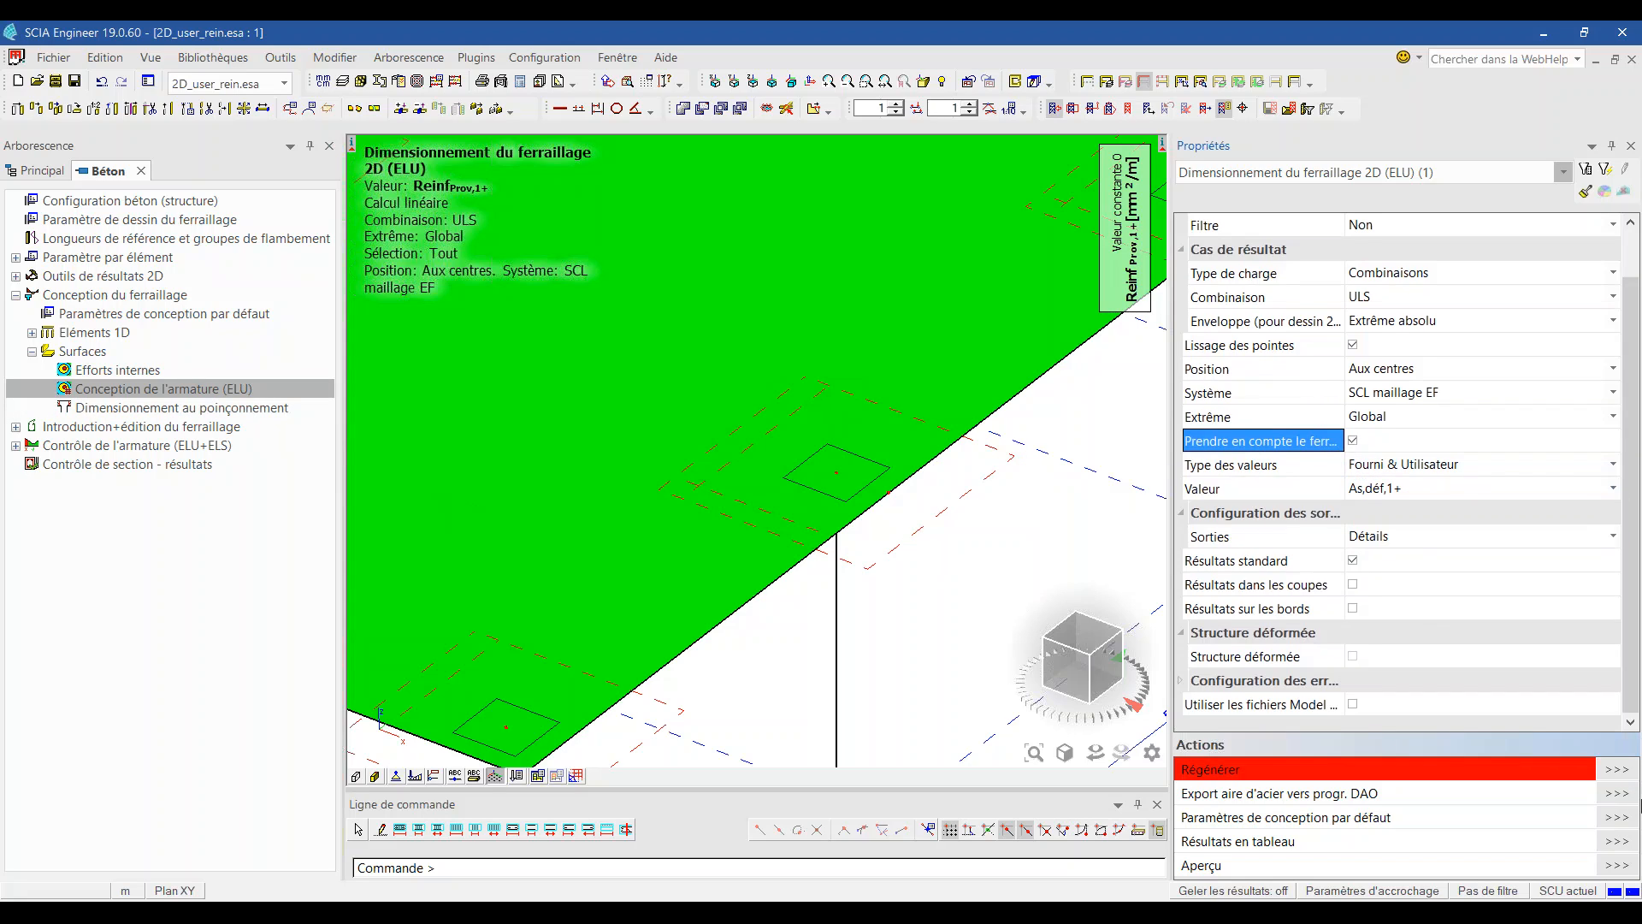
click(1618, 776)
scroll(878, 517, down, 3)
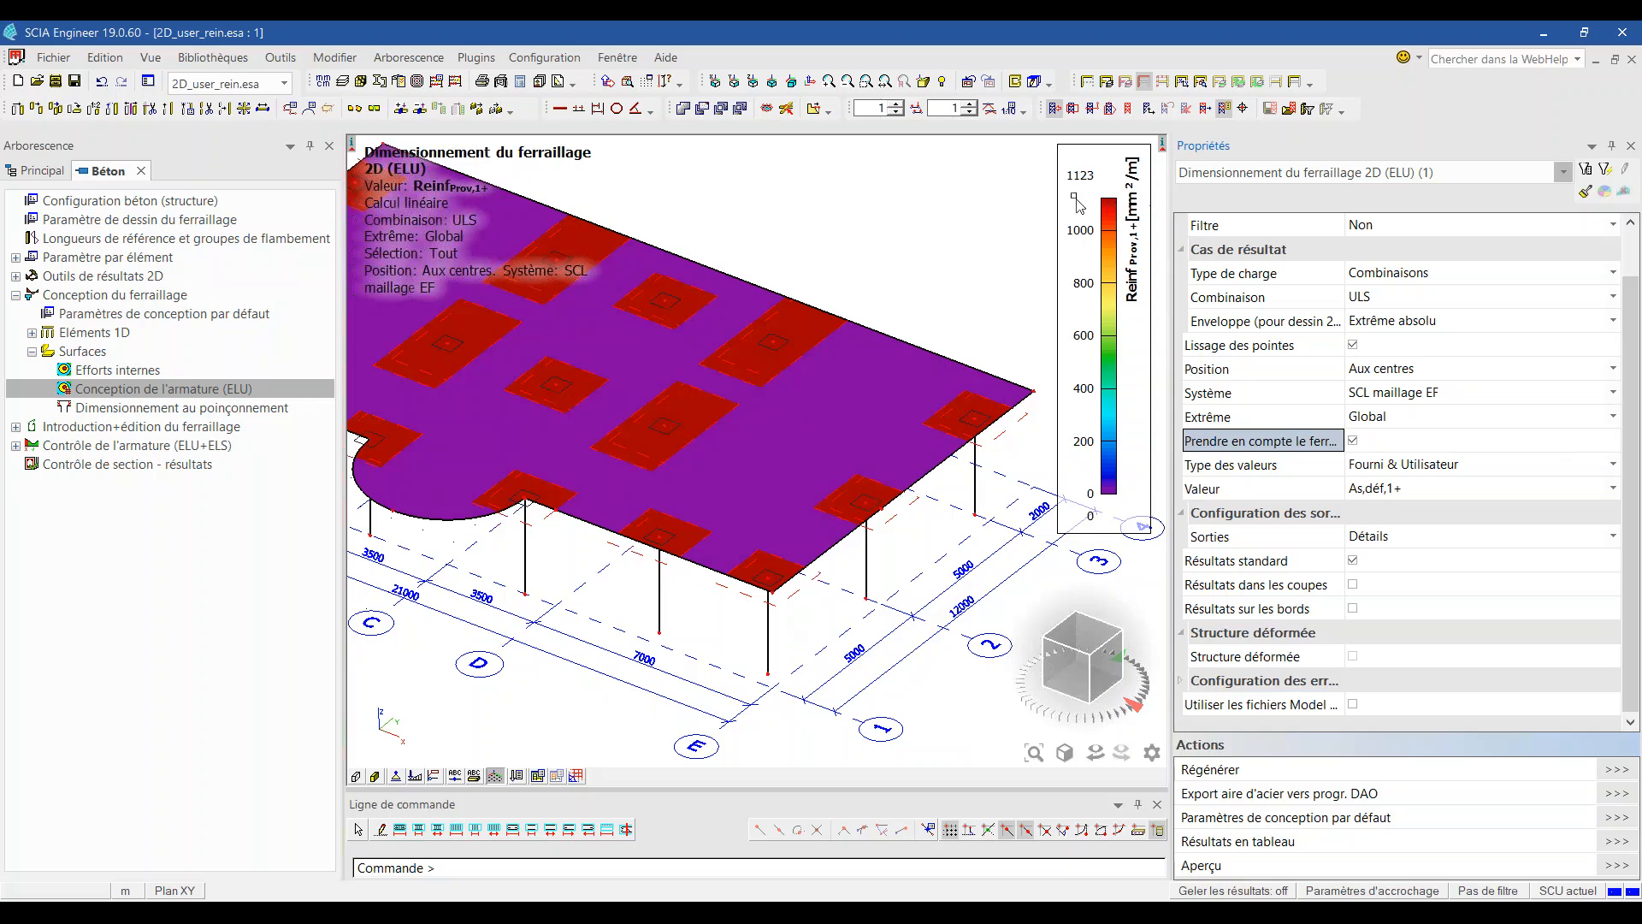
Step: Switch the slab map to additional required reinforcement As,add,req,1+, peaking at 525 mm²/m
click(1404, 470)
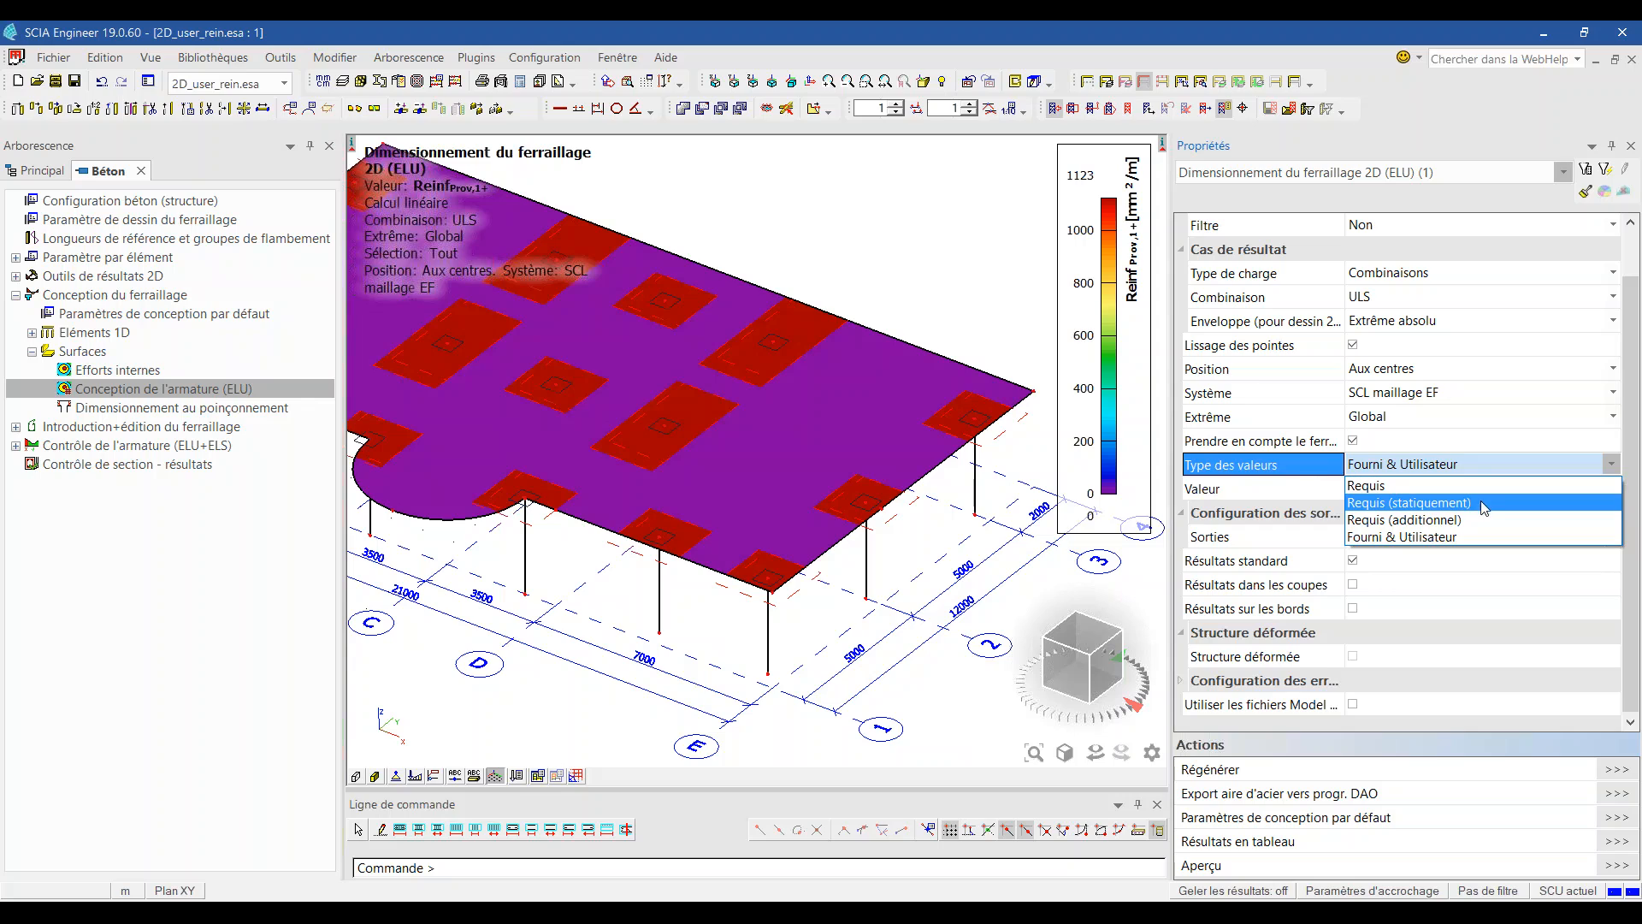
click(1444, 466)
click(1444, 467)
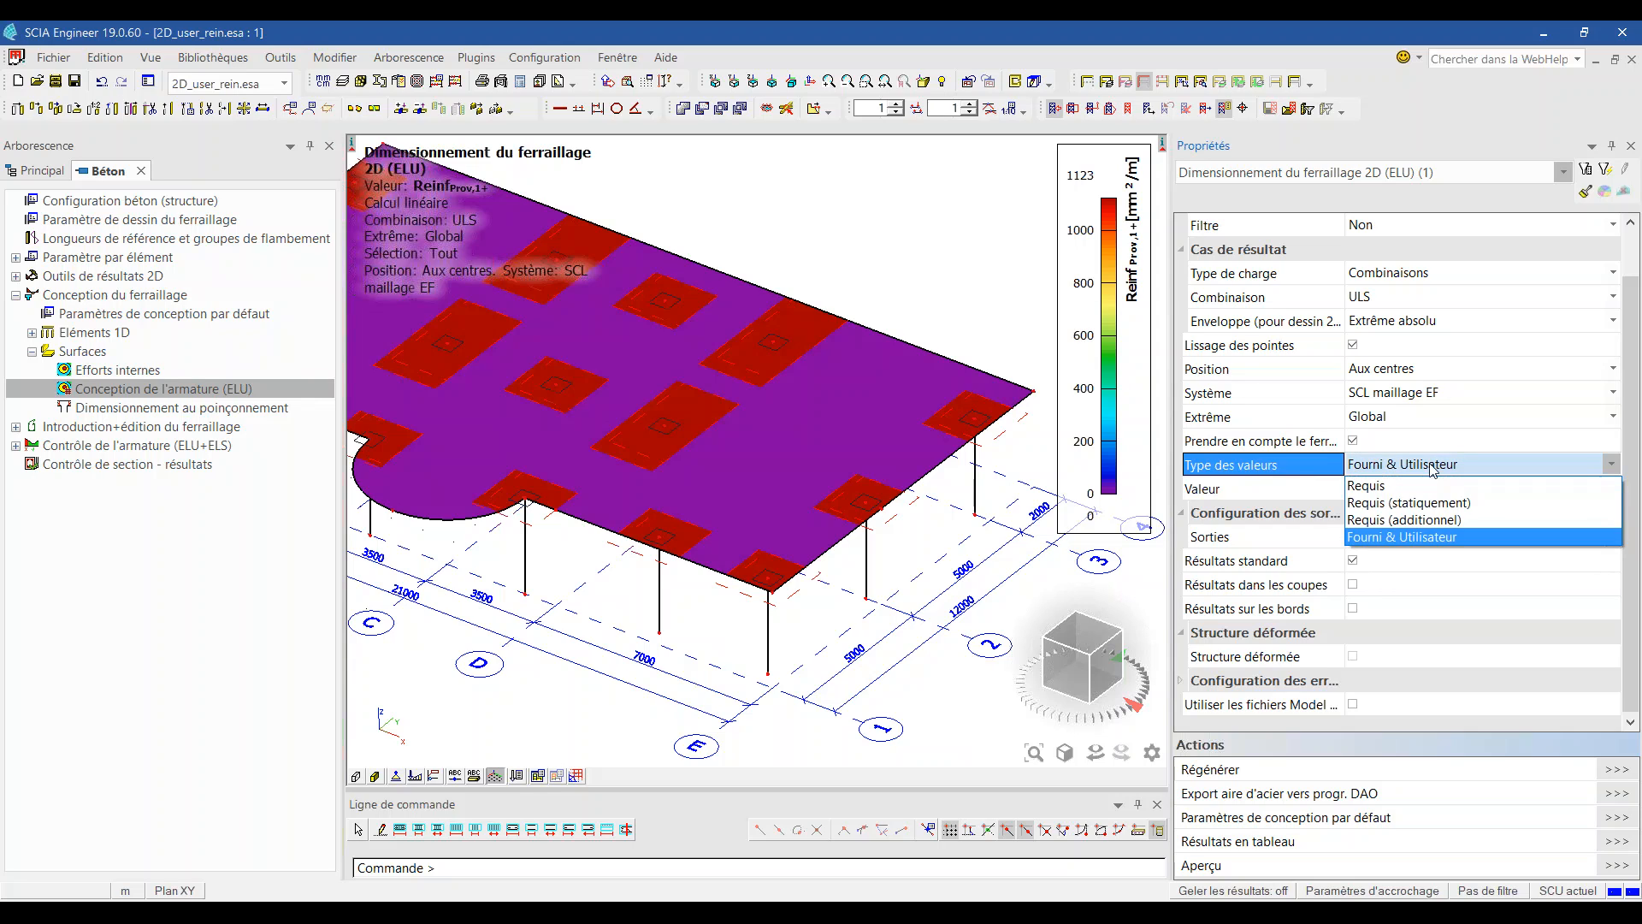
click(1415, 523)
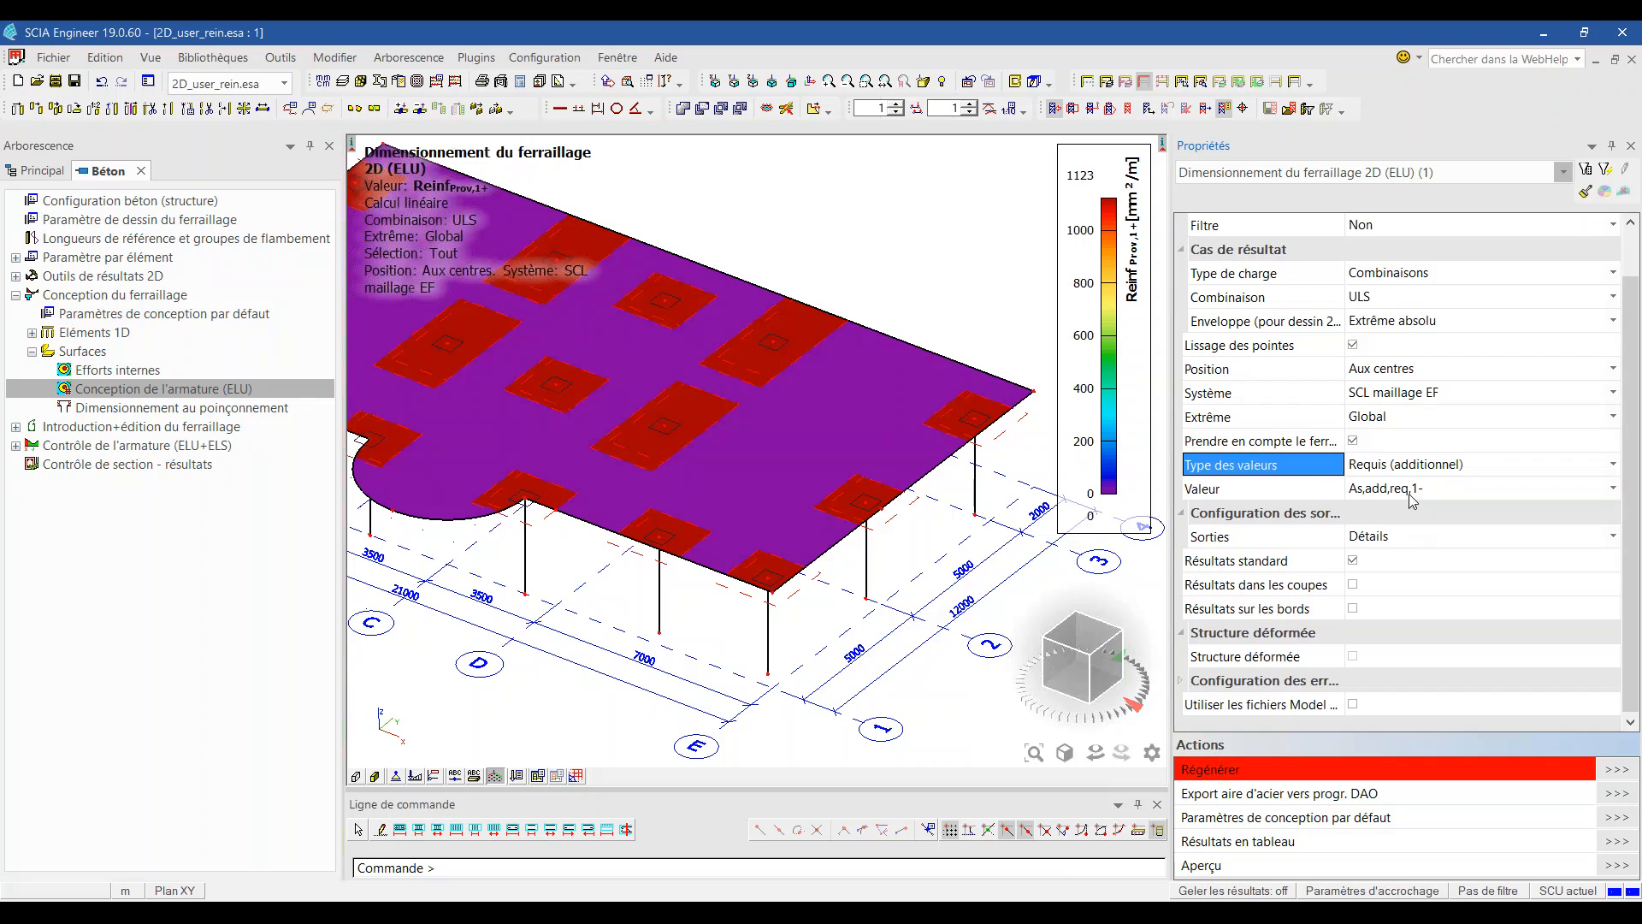
click(1414, 495)
click(1414, 494)
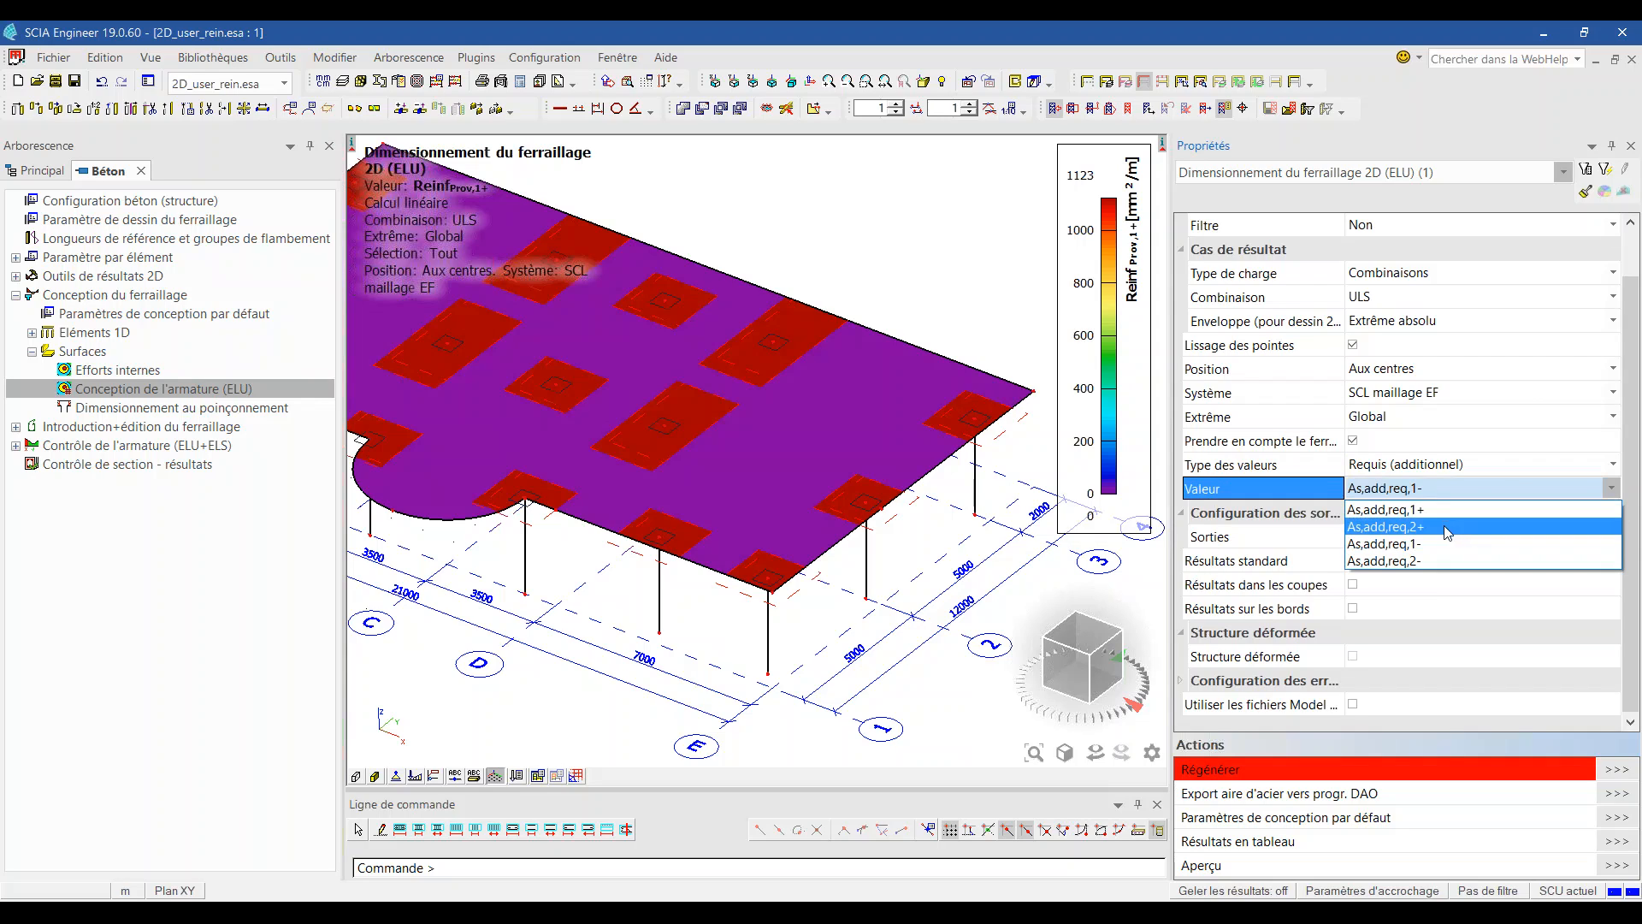
click(1403, 510)
click(1617, 769)
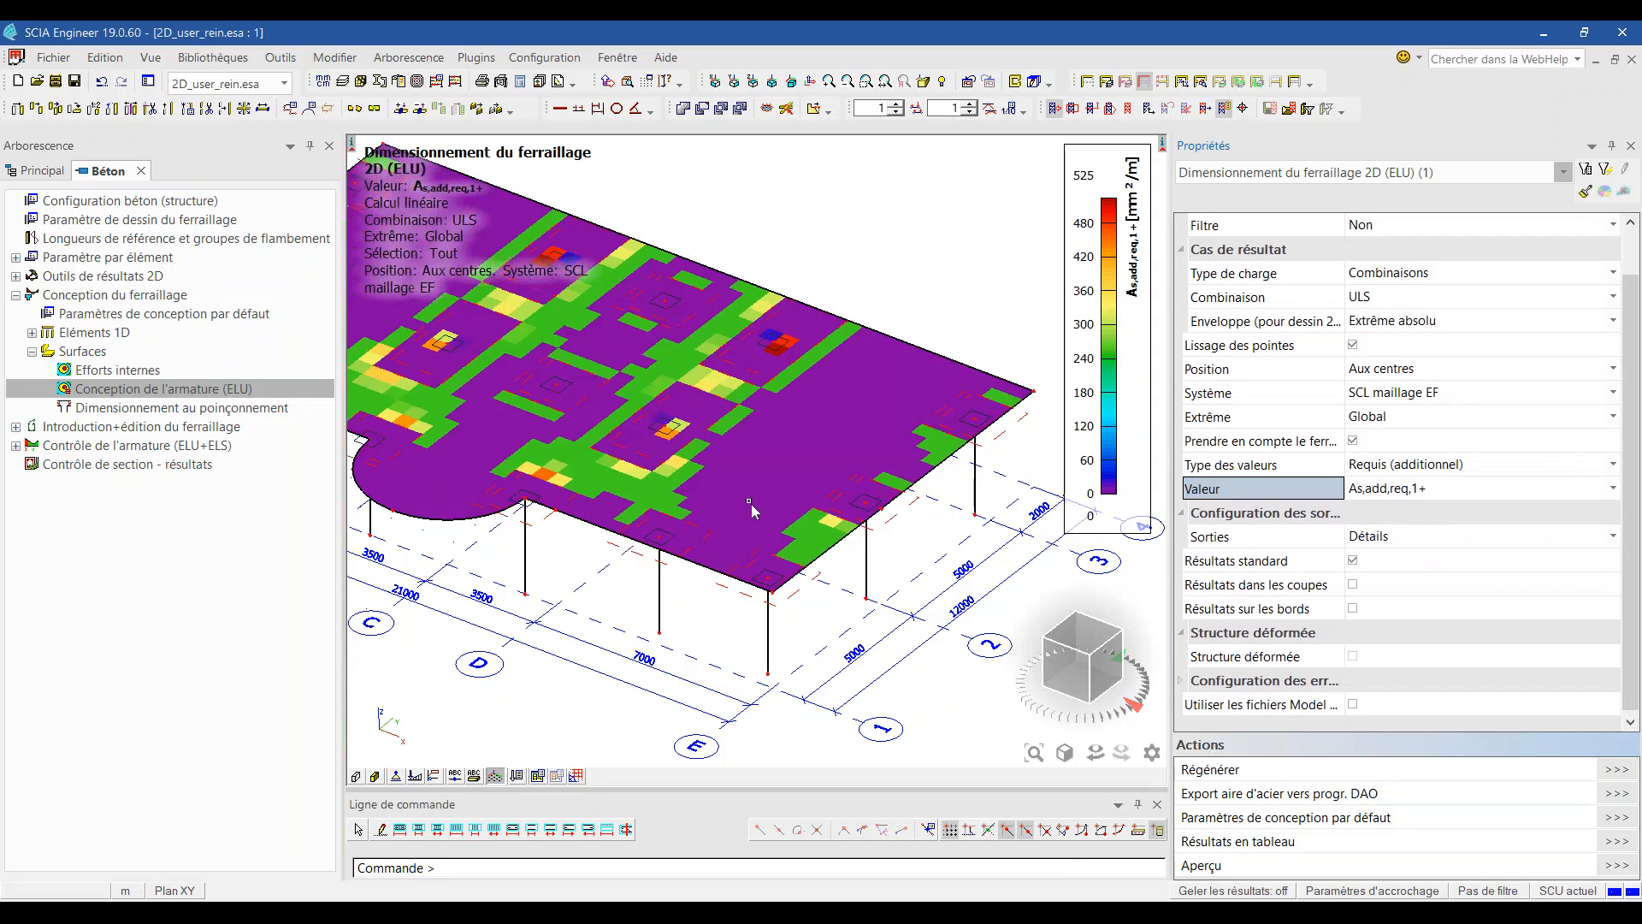
scroll(613, 429, up, 5)
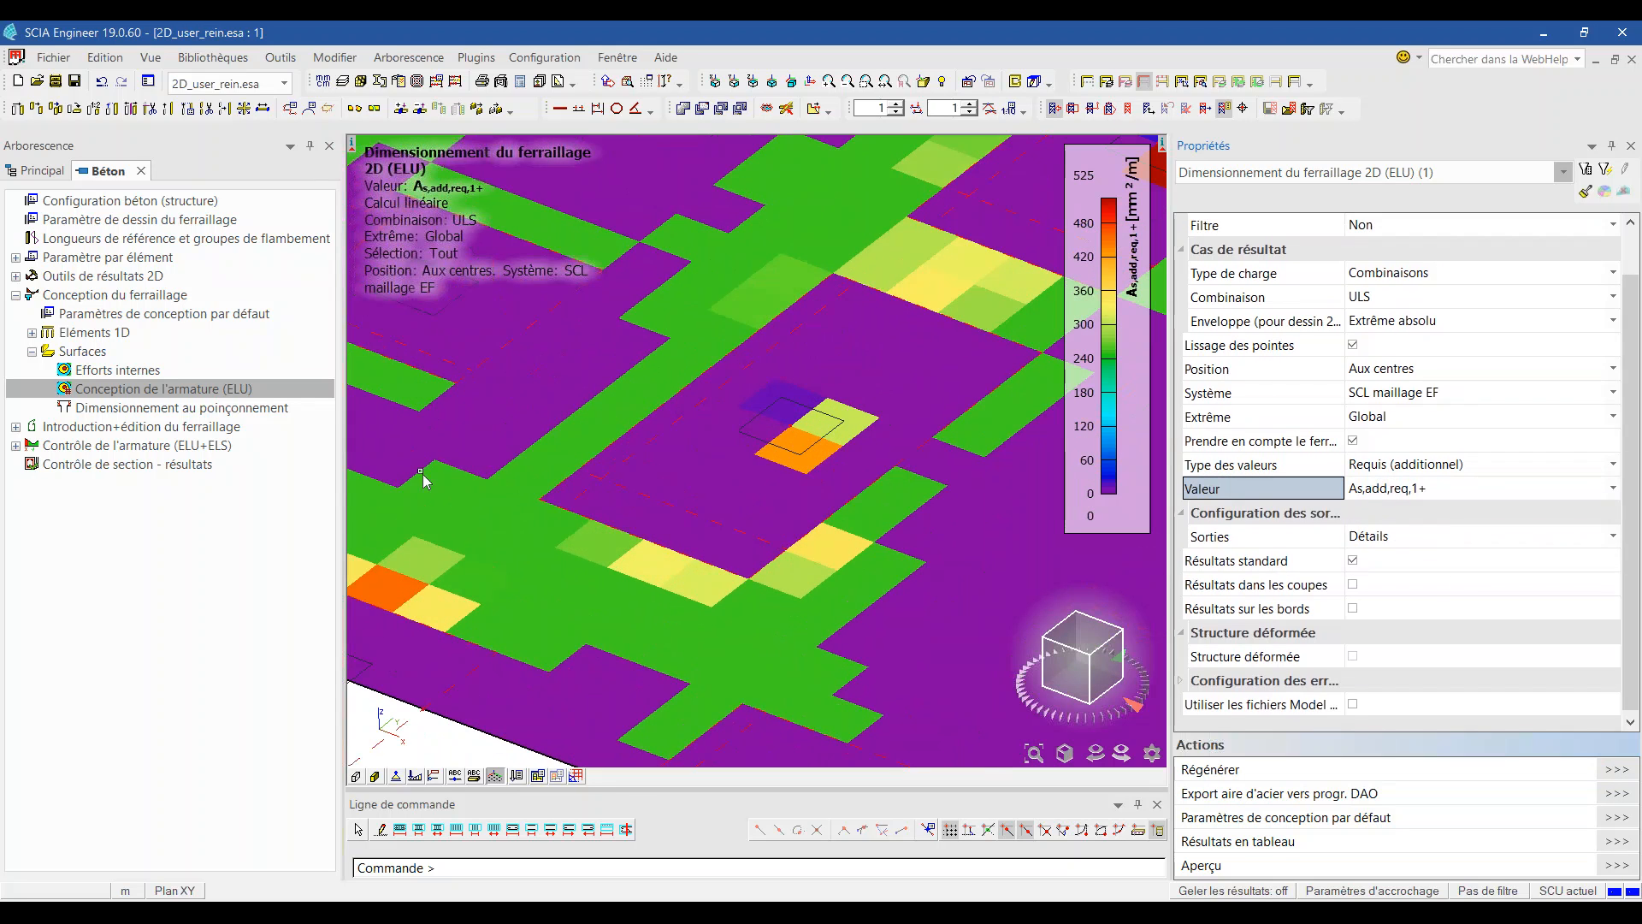
scroll(679, 600, down, 5)
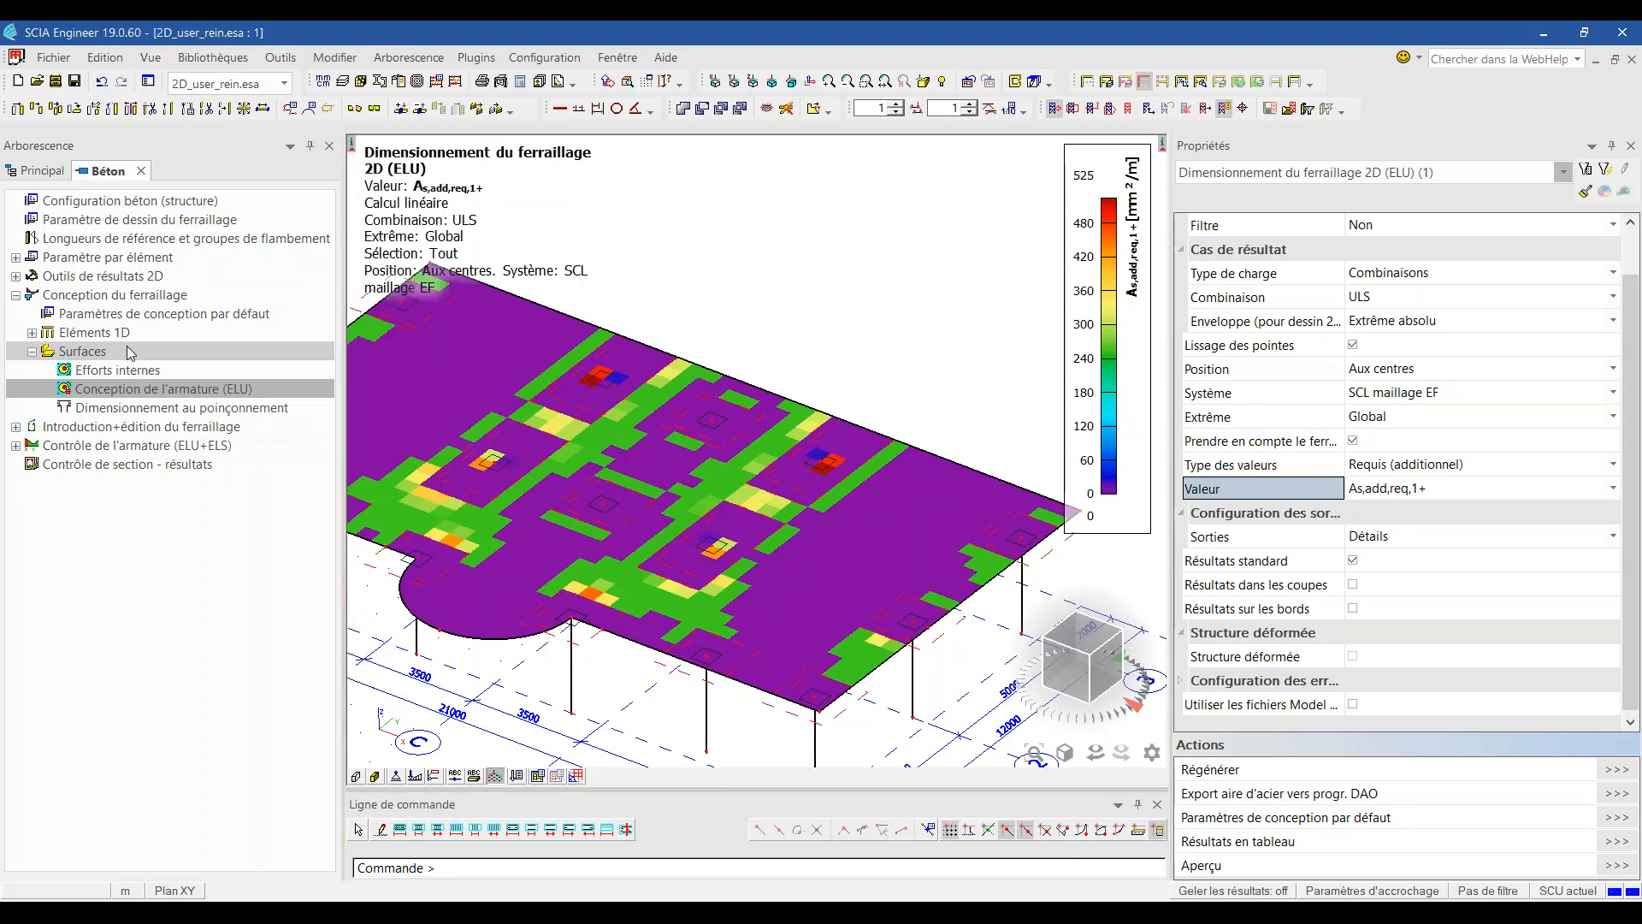
click(162, 313)
Step: Set plates to use the Plate_Basic_Both reinforcement model (Ø10 at 150 mm, 524 mm²/m)
scroll(675, 480, down, 8)
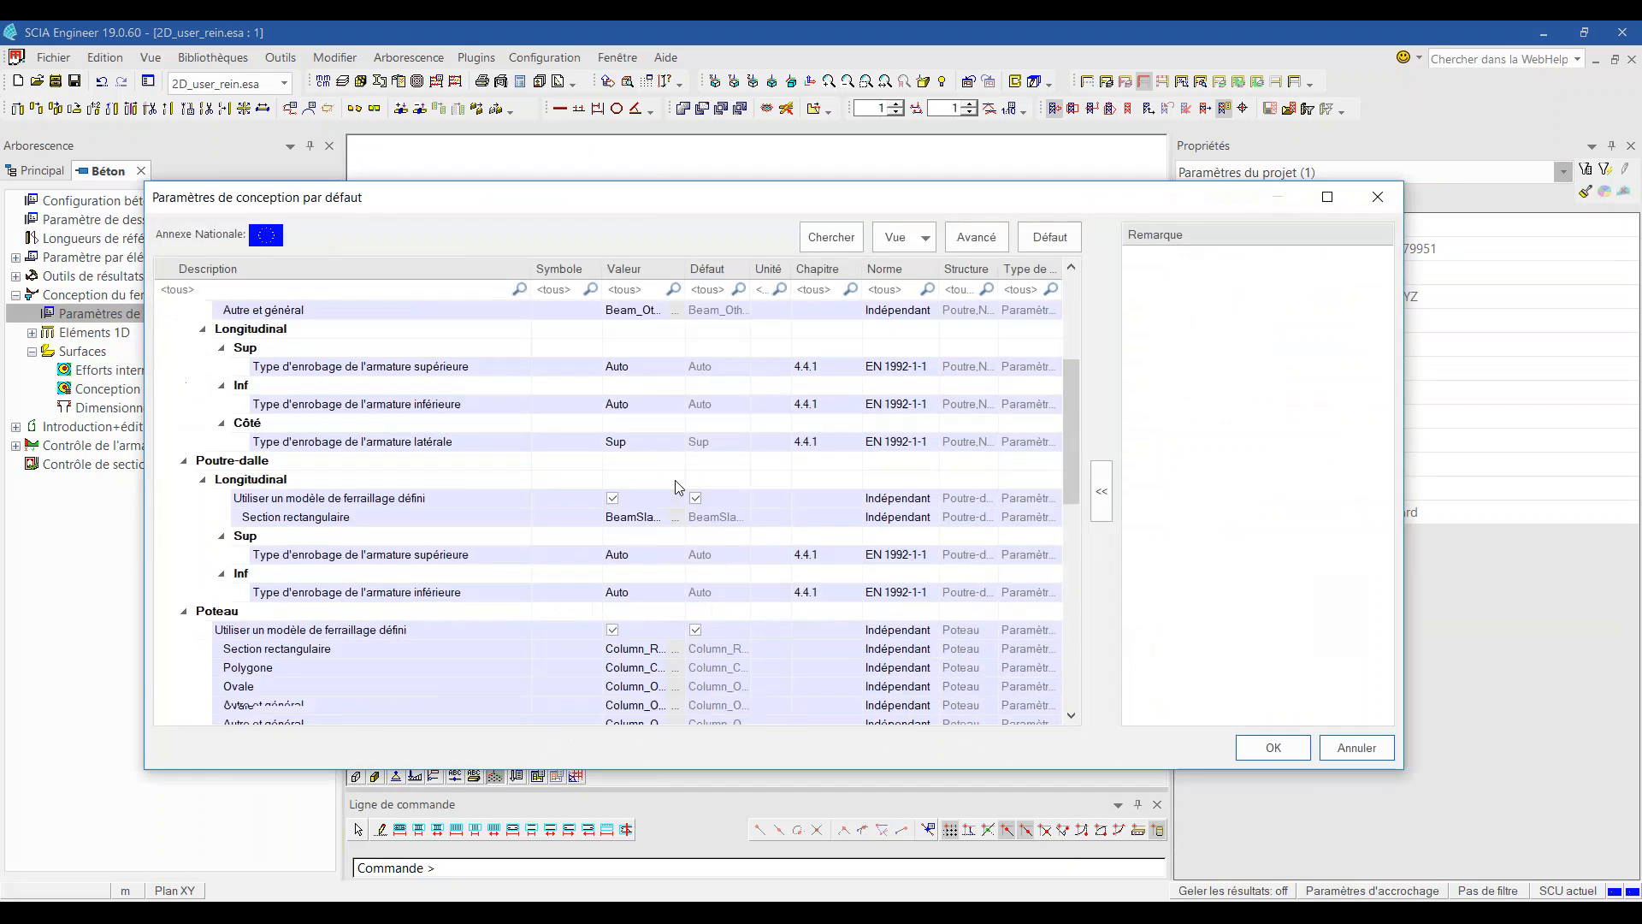
click(613, 441)
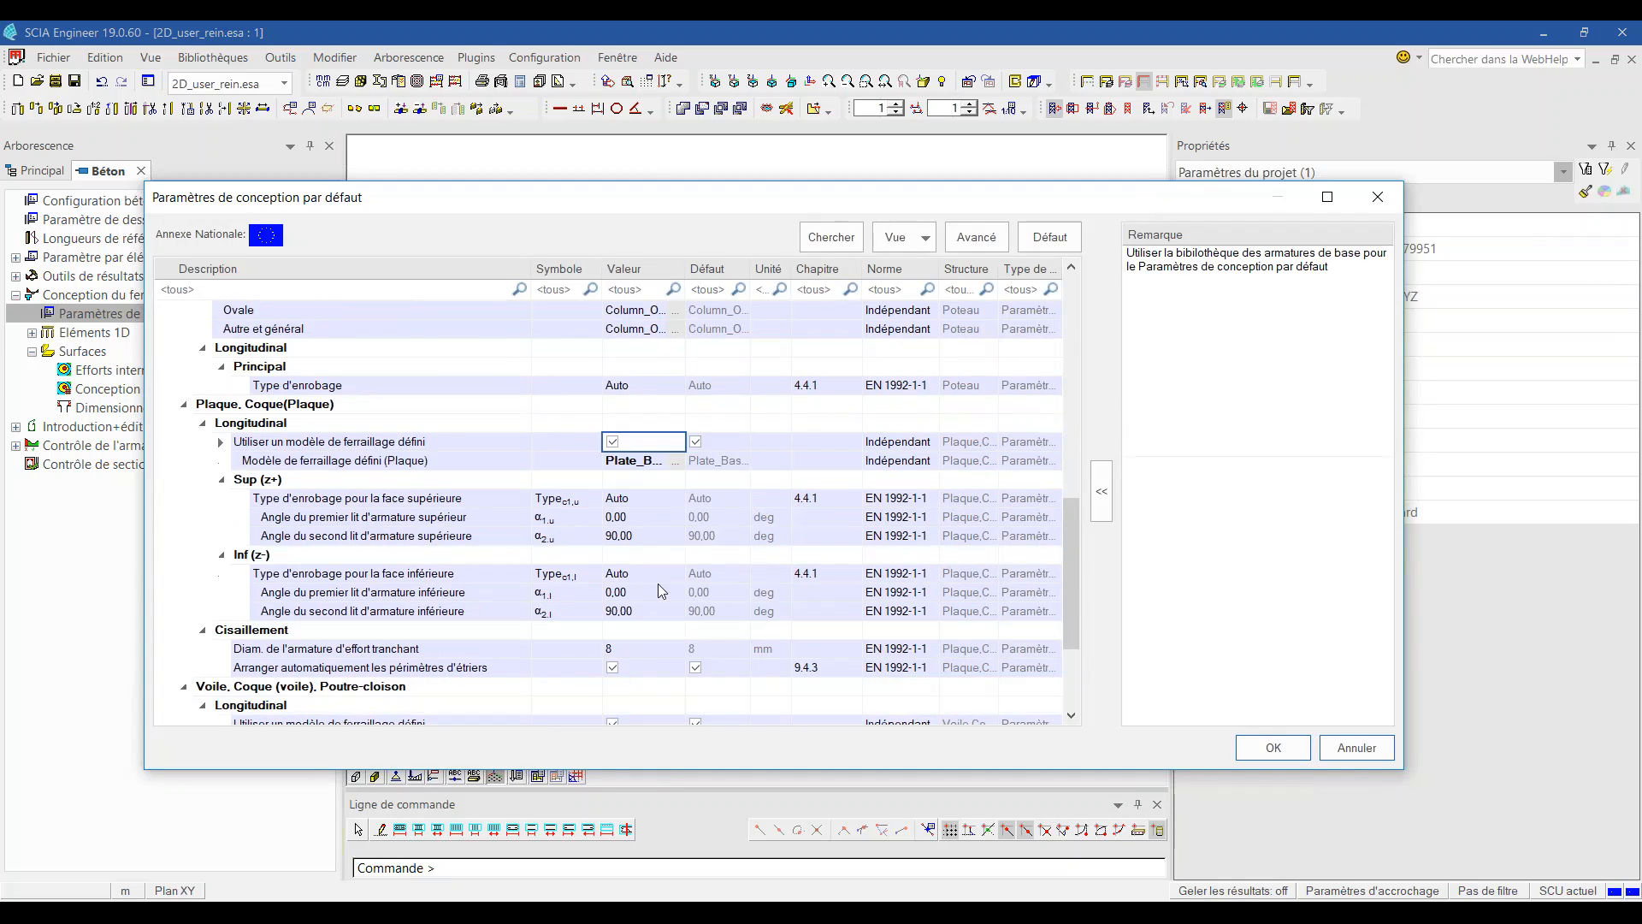
click(632, 460)
click(675, 460)
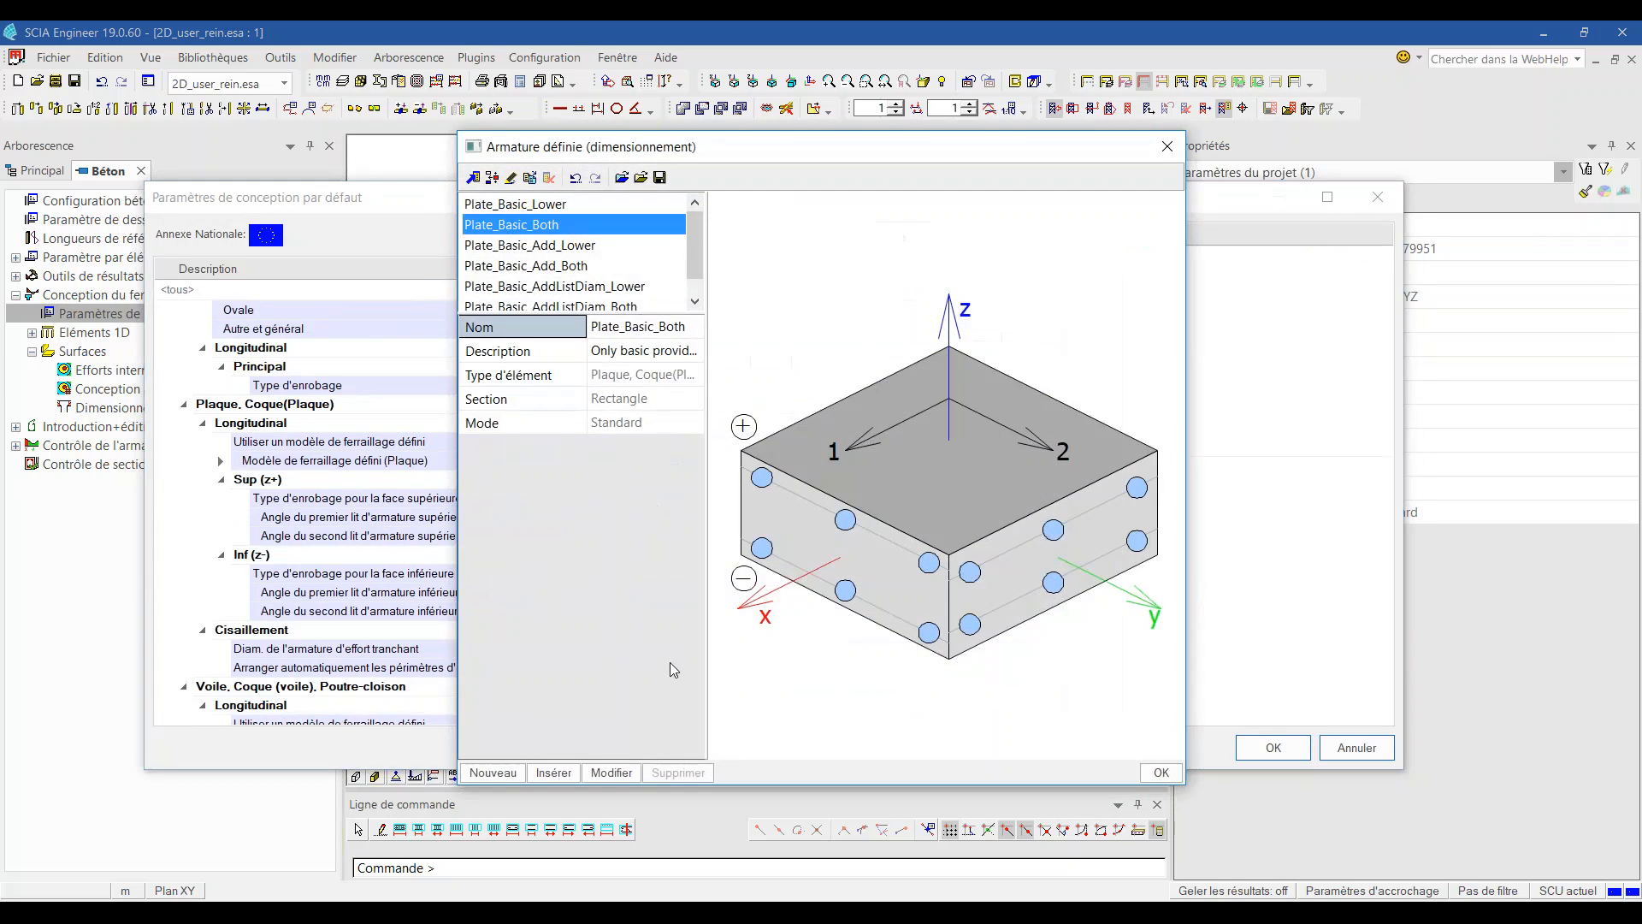
click(598, 774)
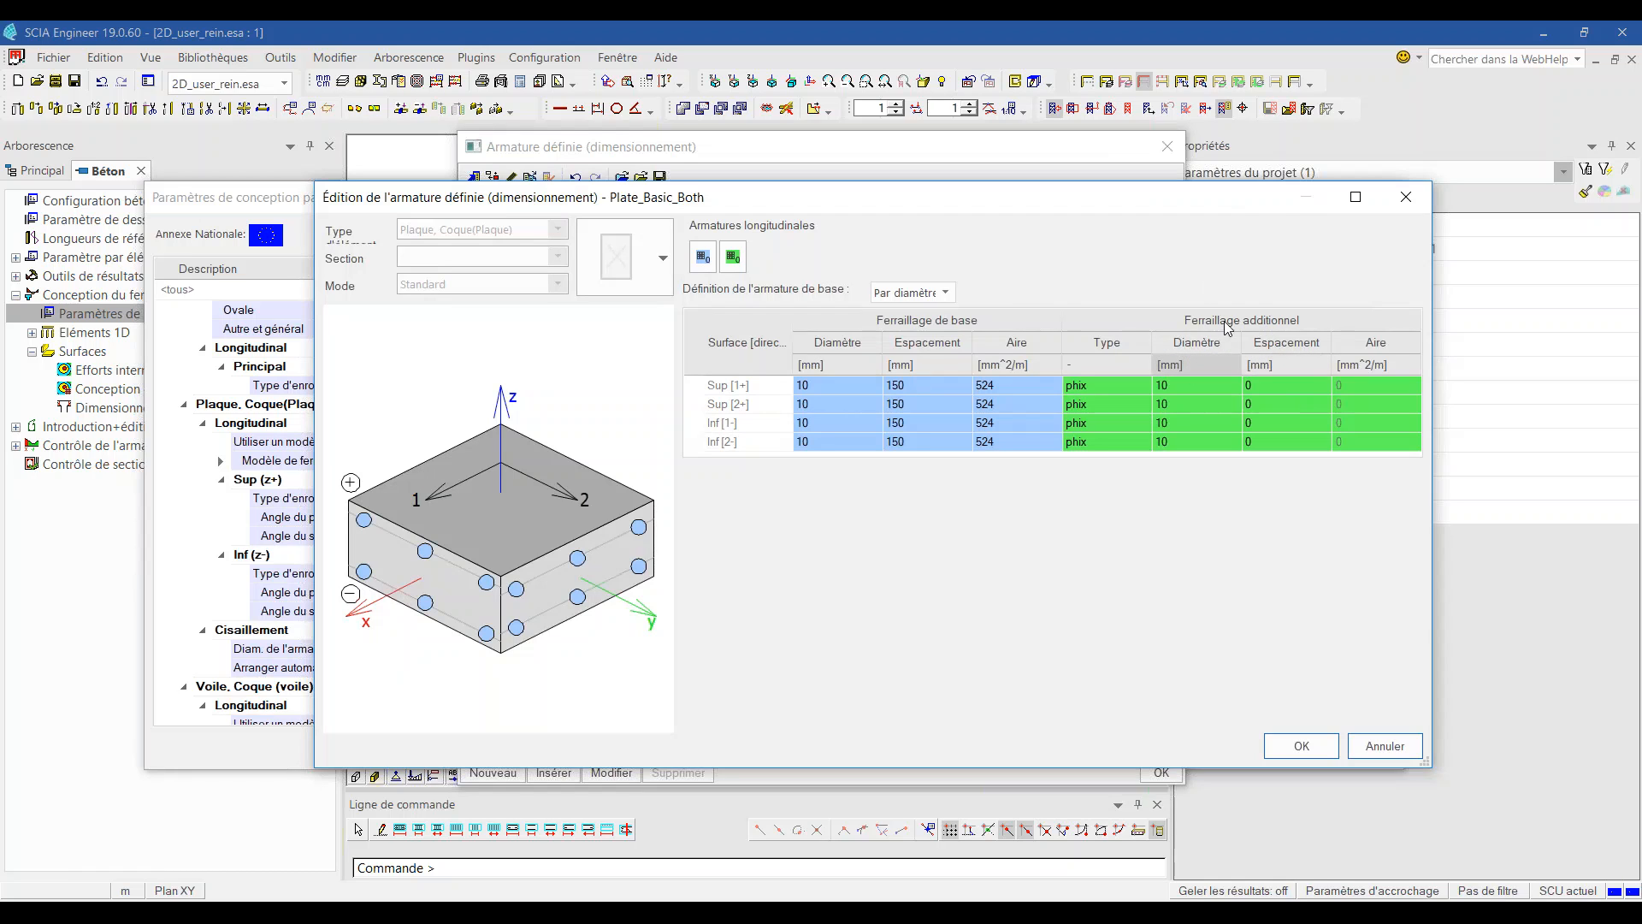
click(1301, 746)
click(1162, 772)
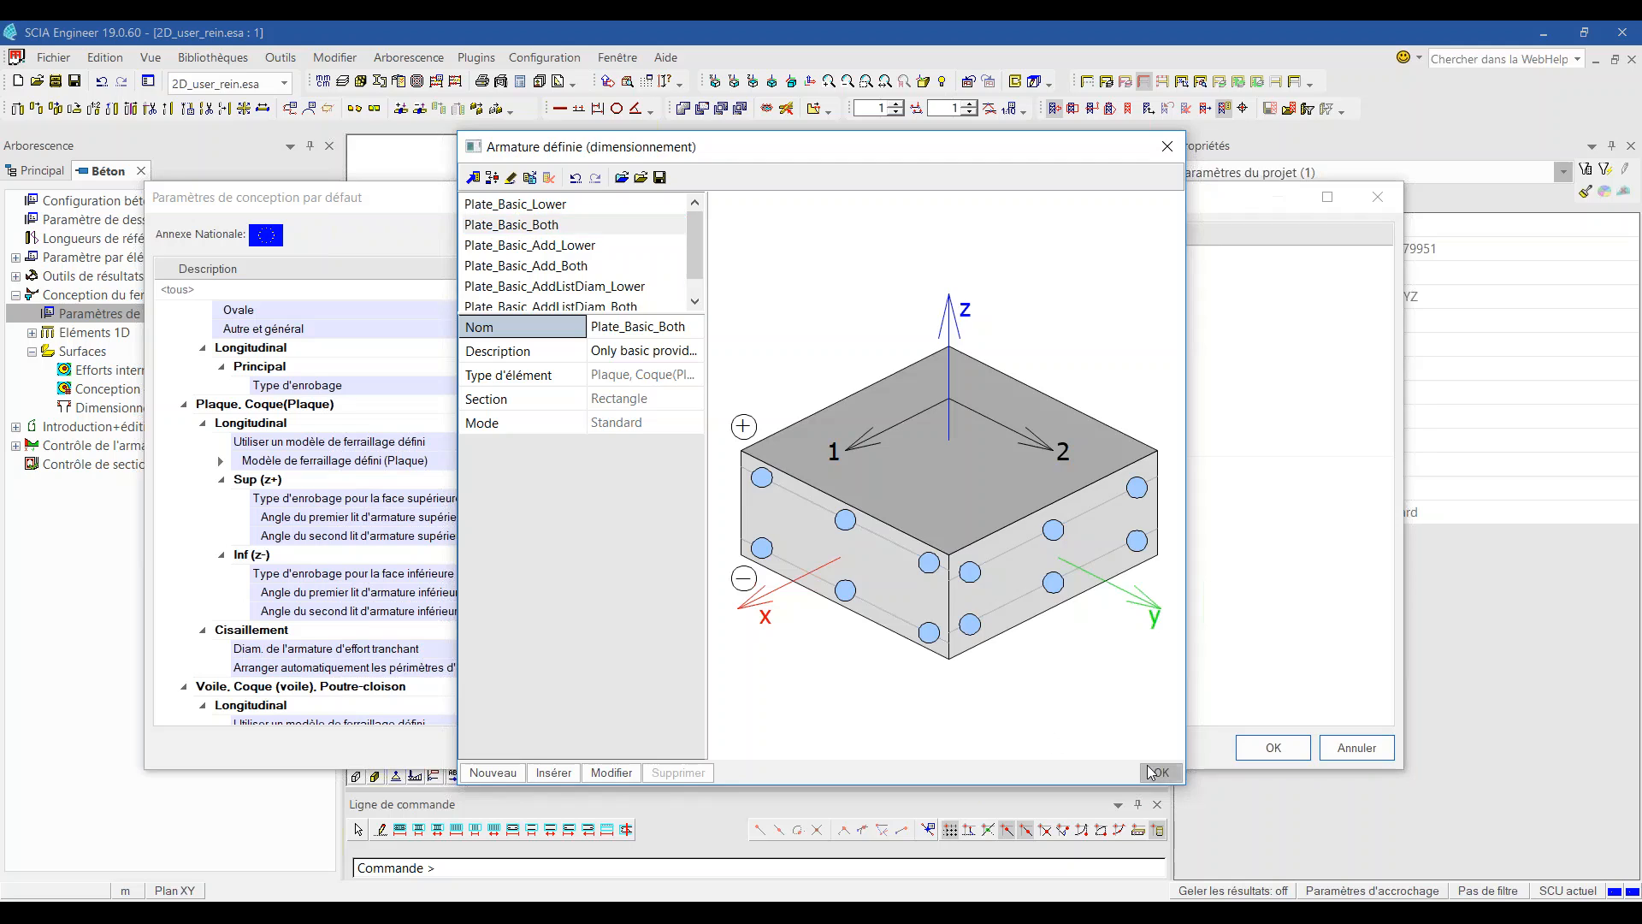
click(1264, 750)
Step: Regenerate the Fourni & Utilisateur As,déf,1+ map, now ranging from 524 to 1647 mm²/m
click(192, 409)
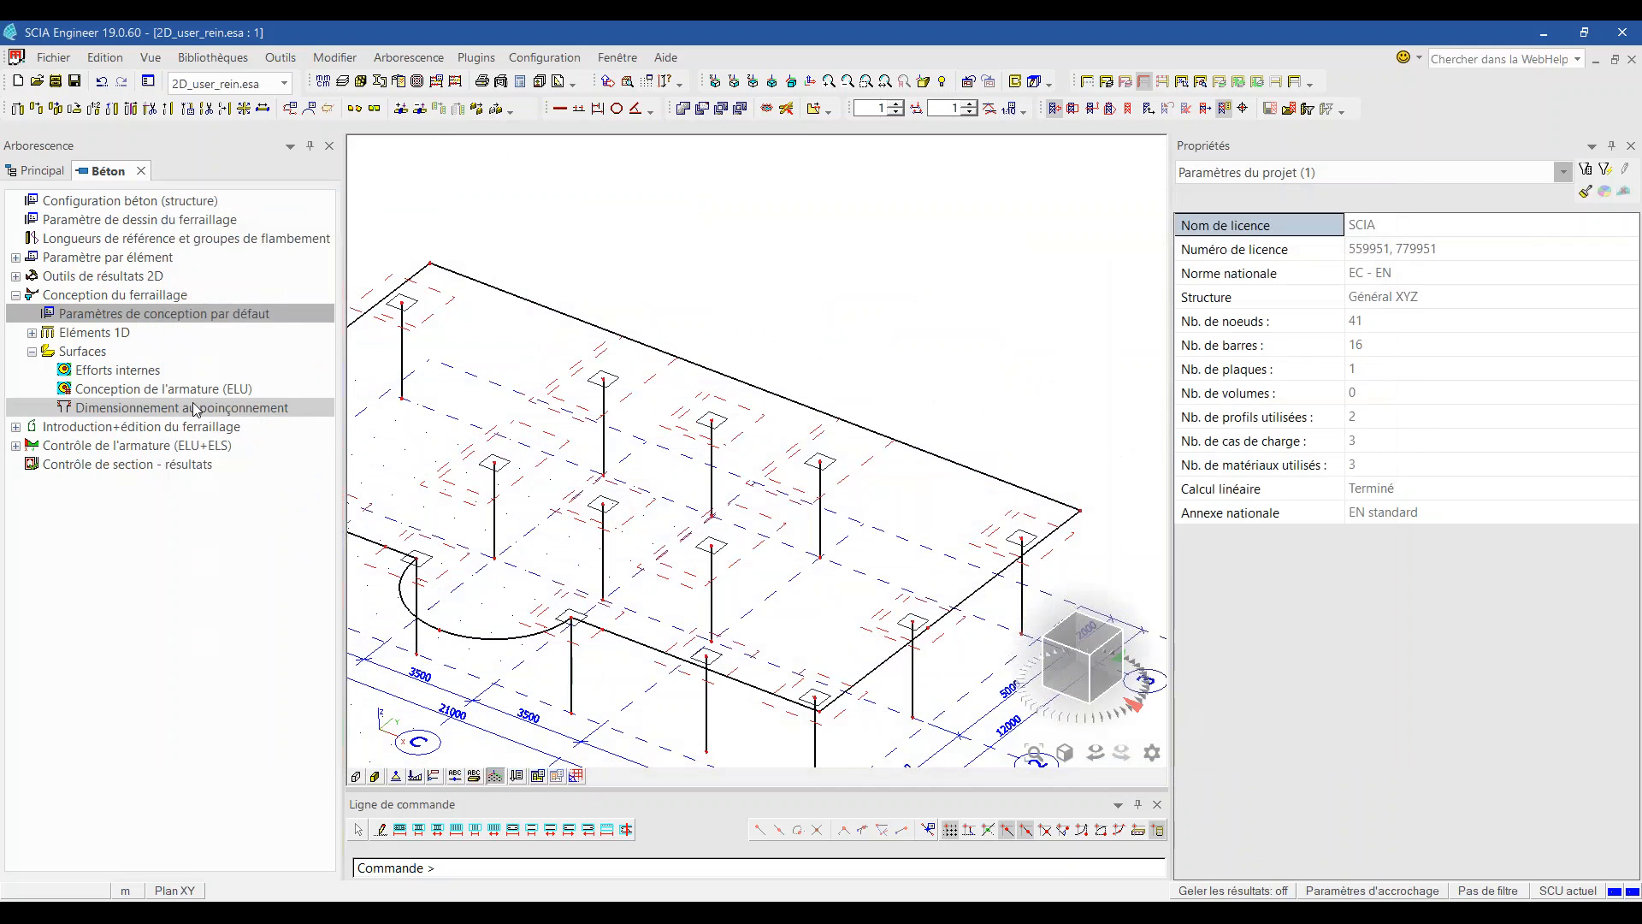
click(206, 390)
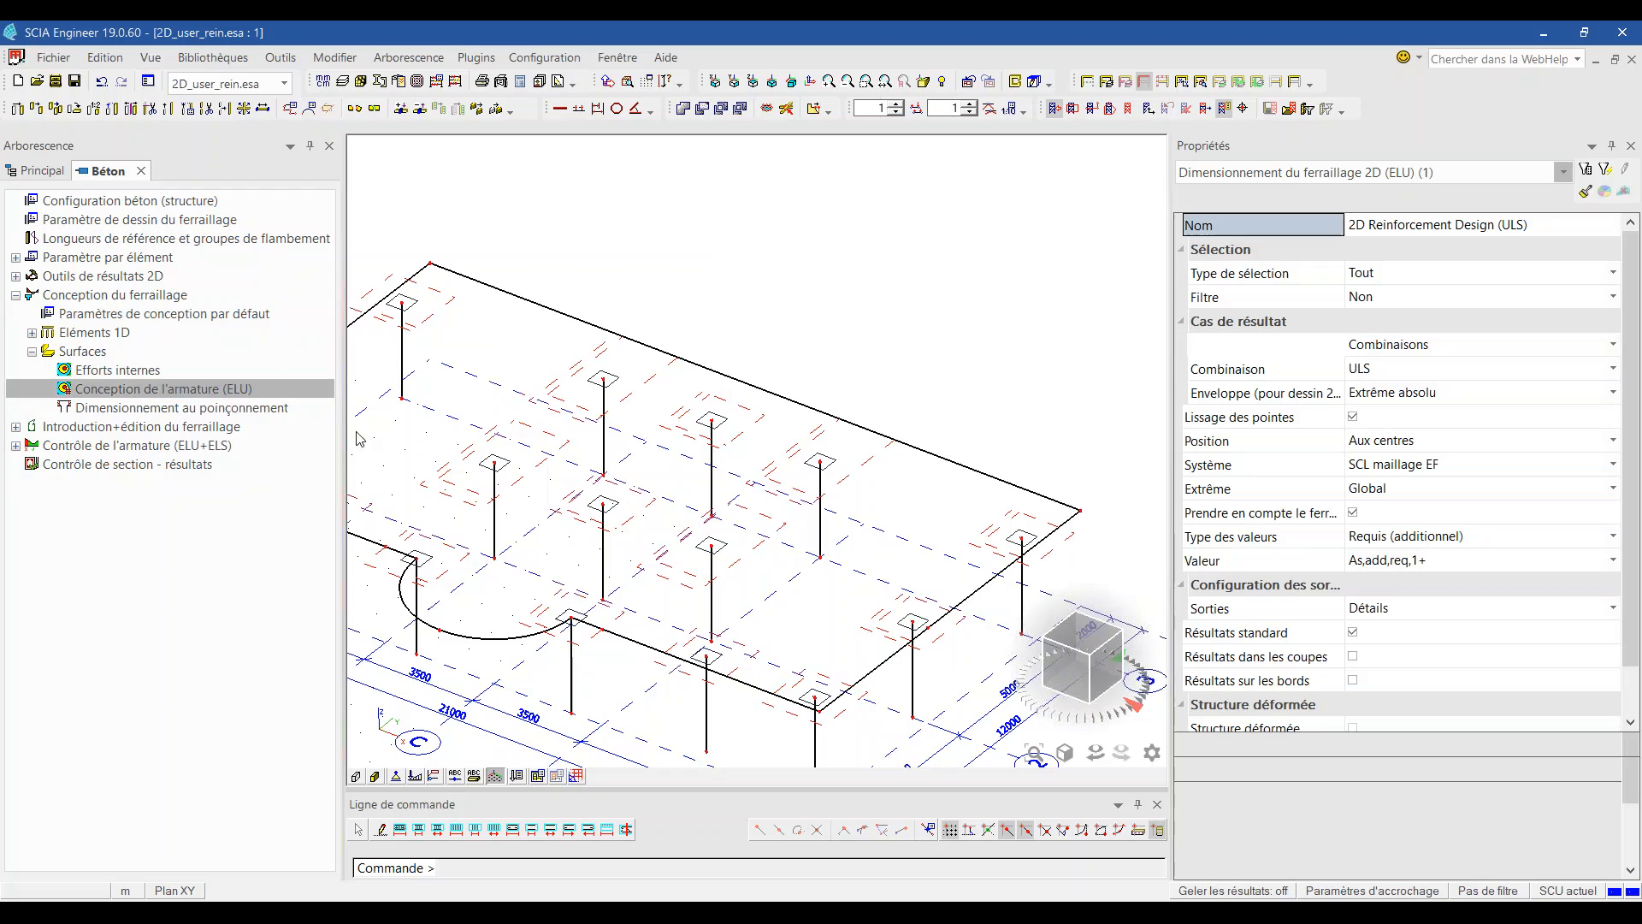
click(1437, 537)
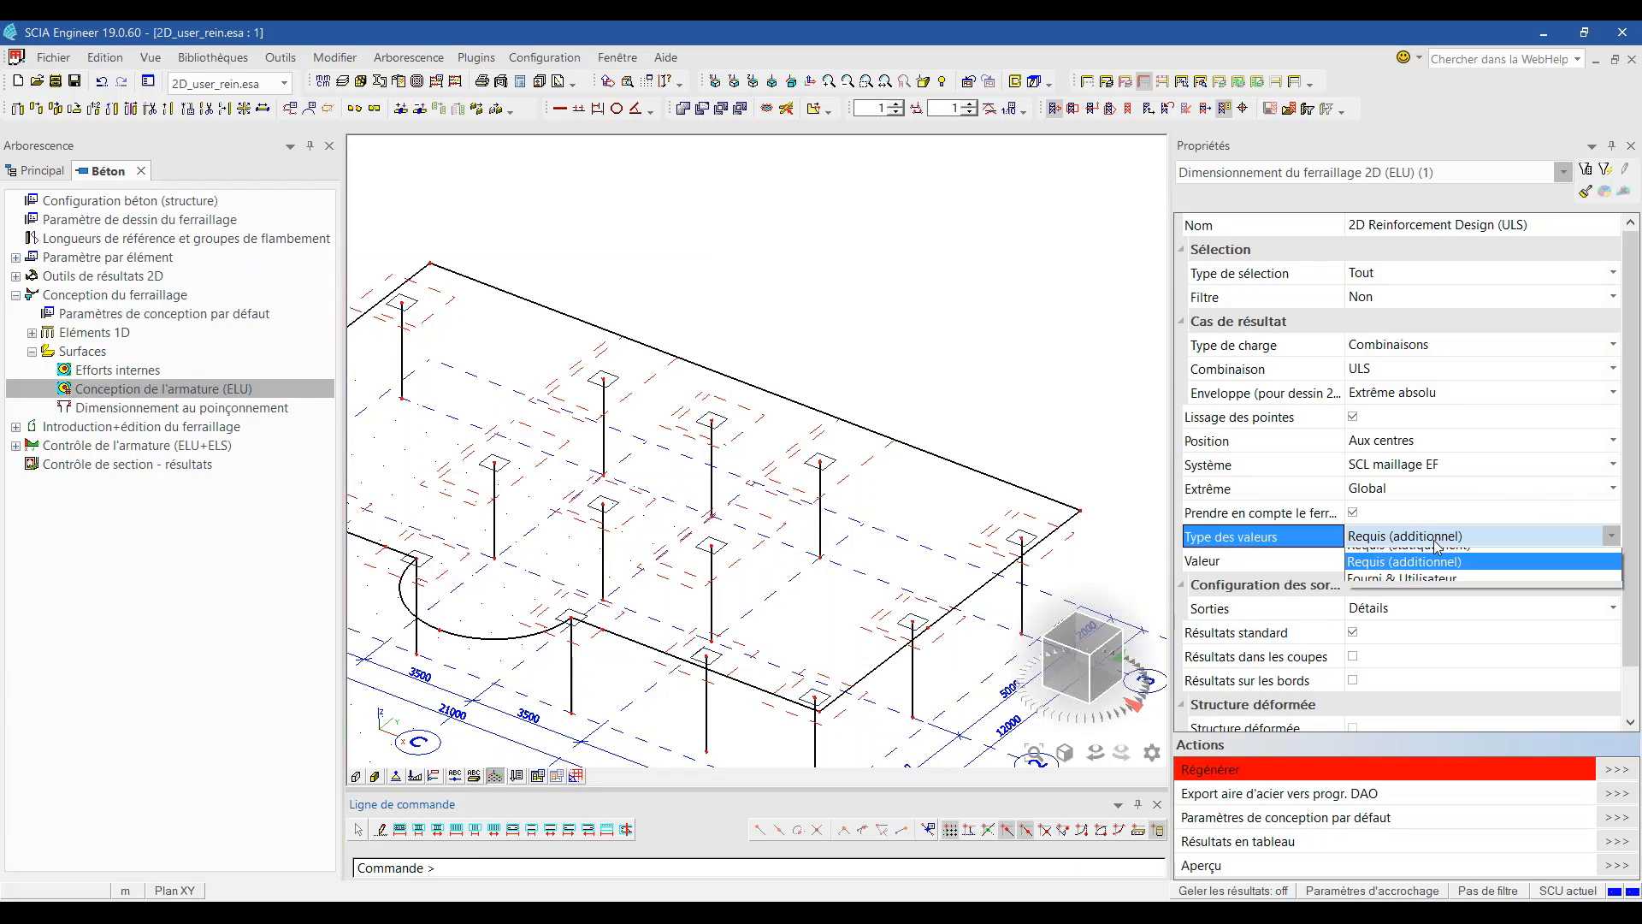
click(1402, 609)
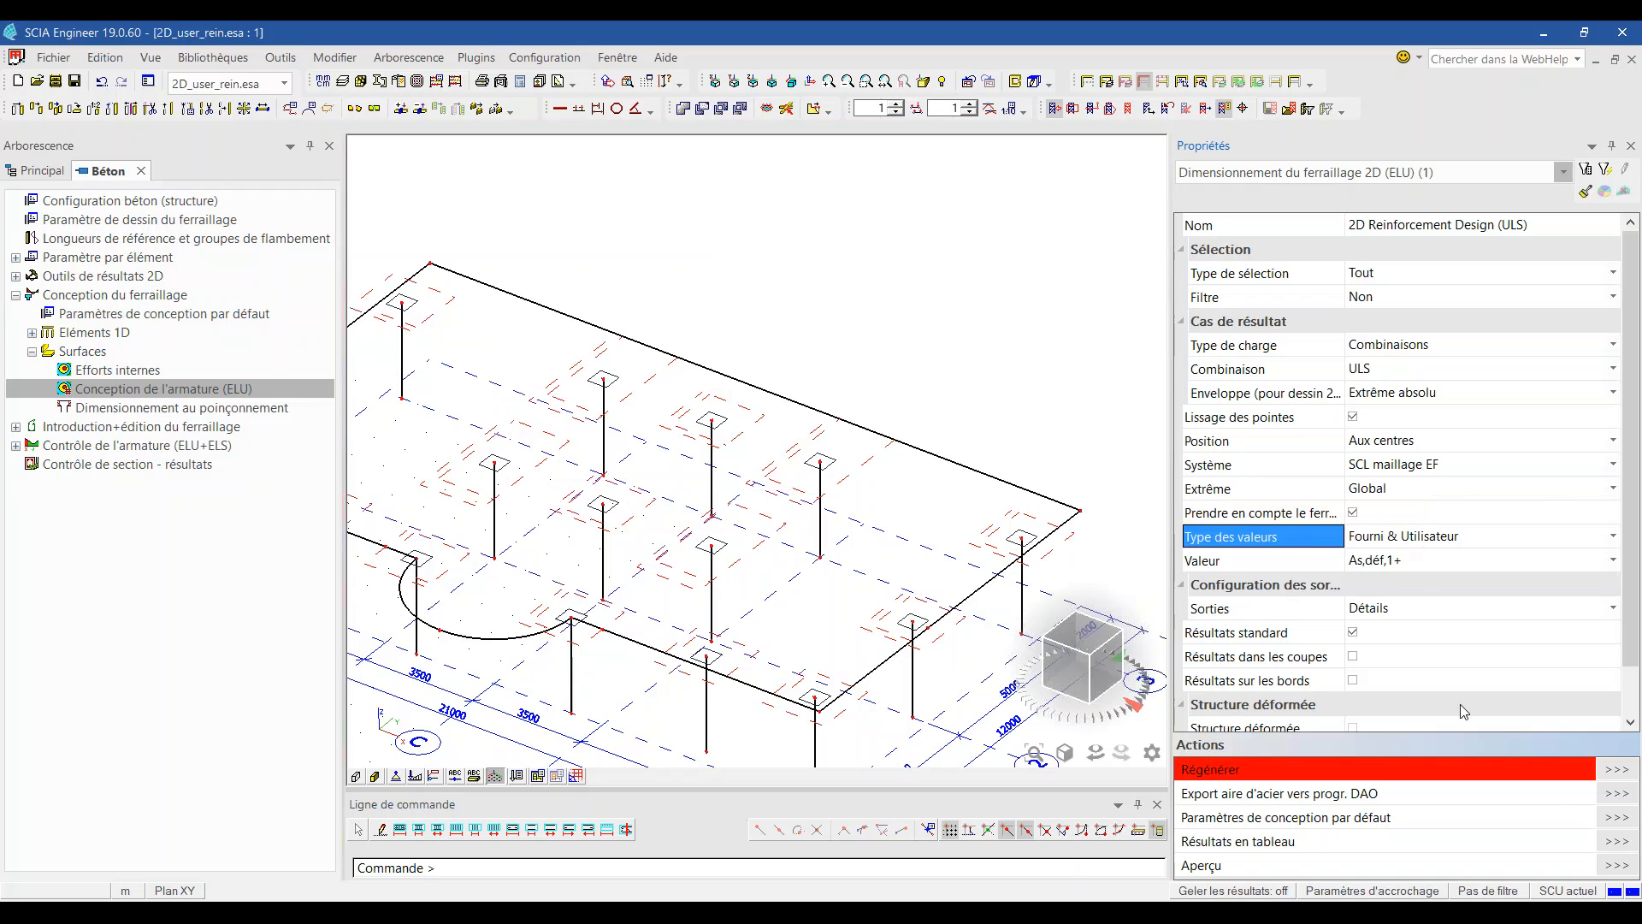
click(1617, 770)
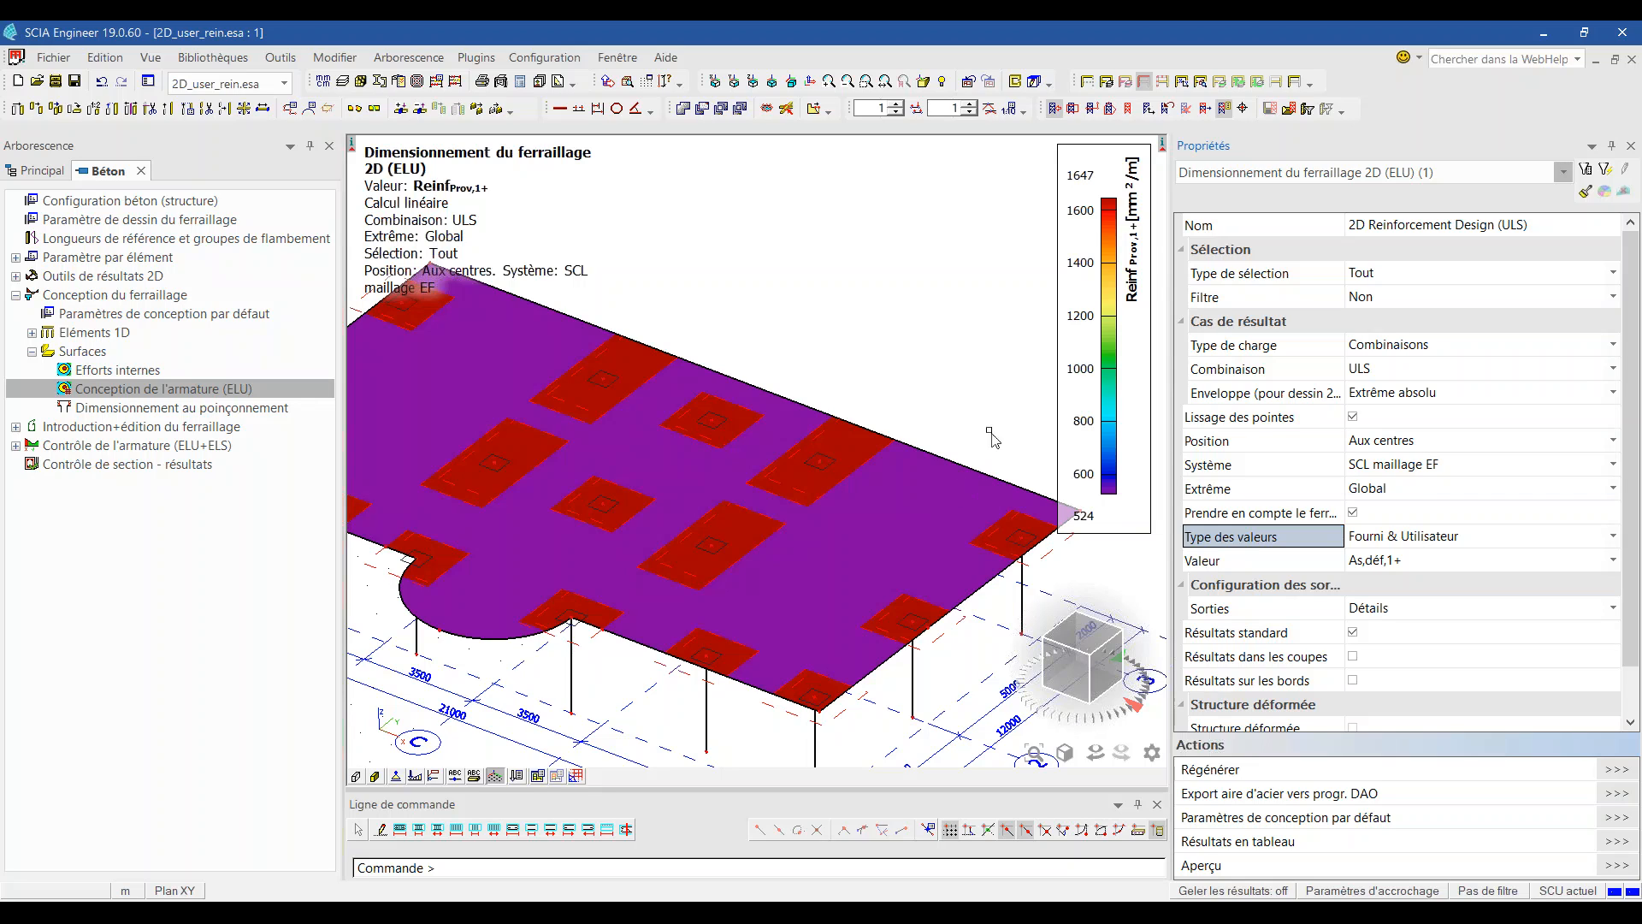
scroll(990, 452, down, 3)
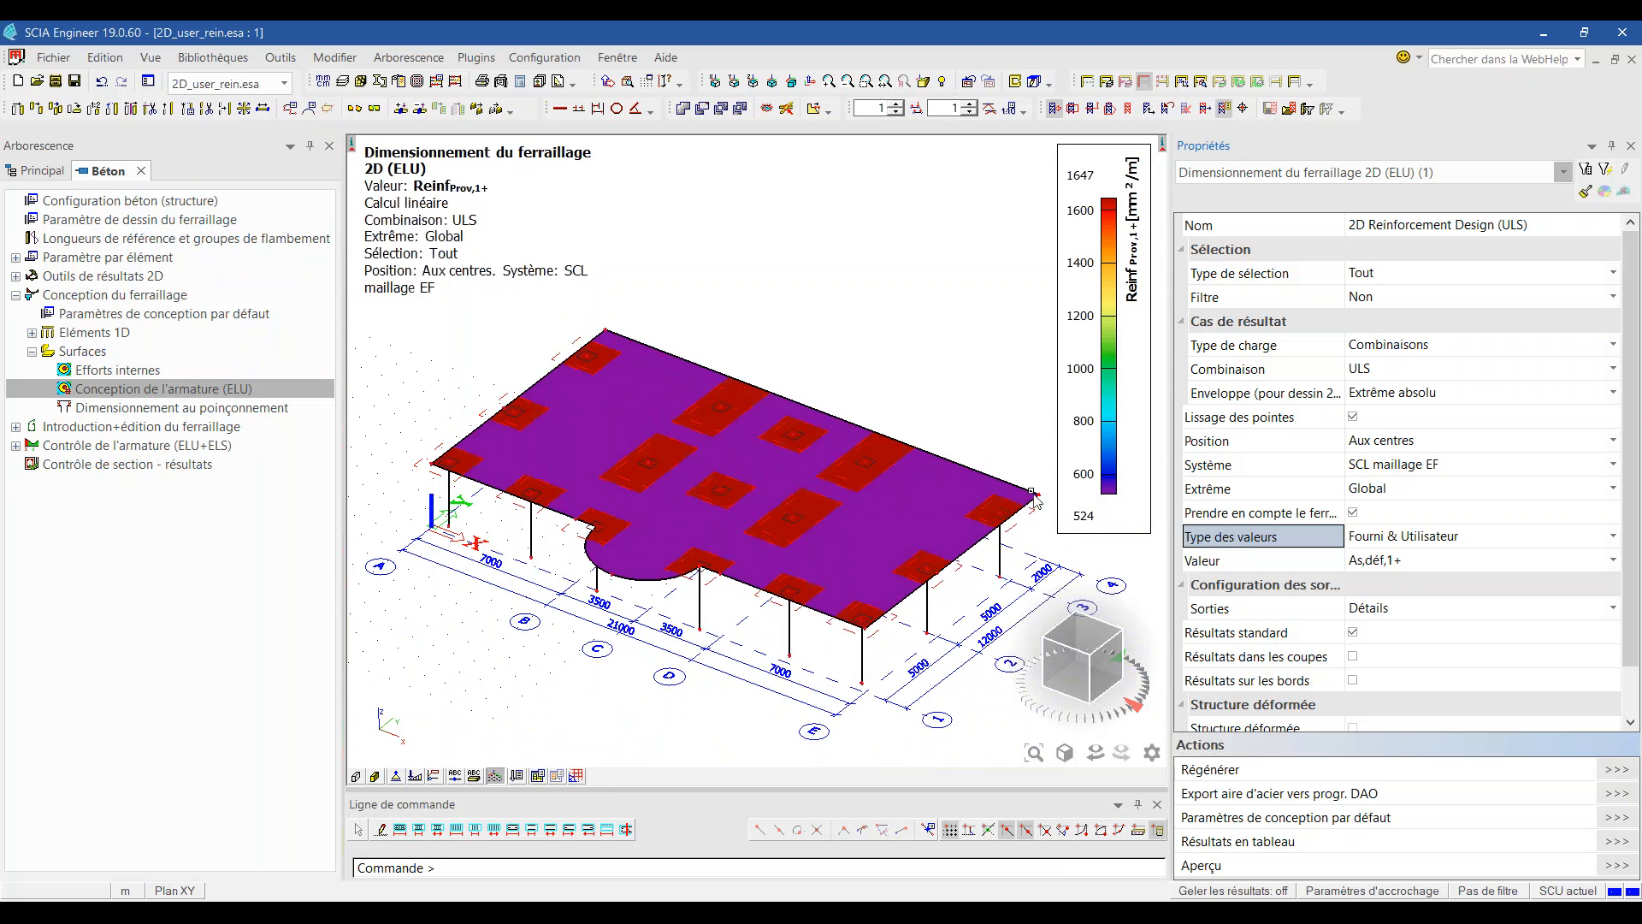
scroll(1099, 500, up, 2)
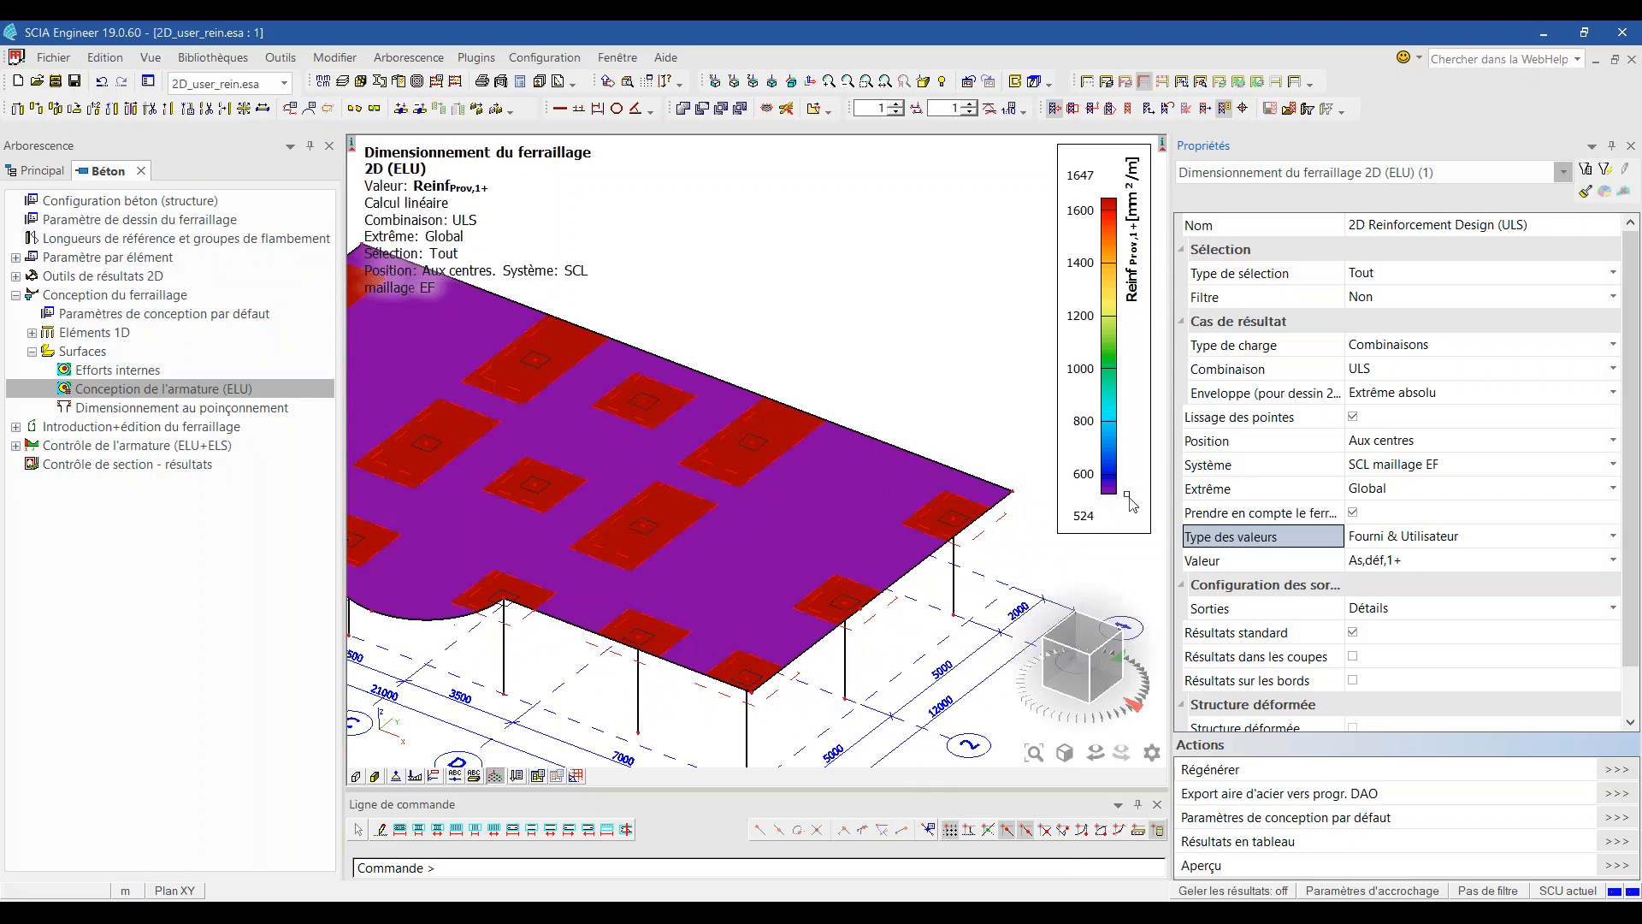
scroll(1570, 567, down, 1)
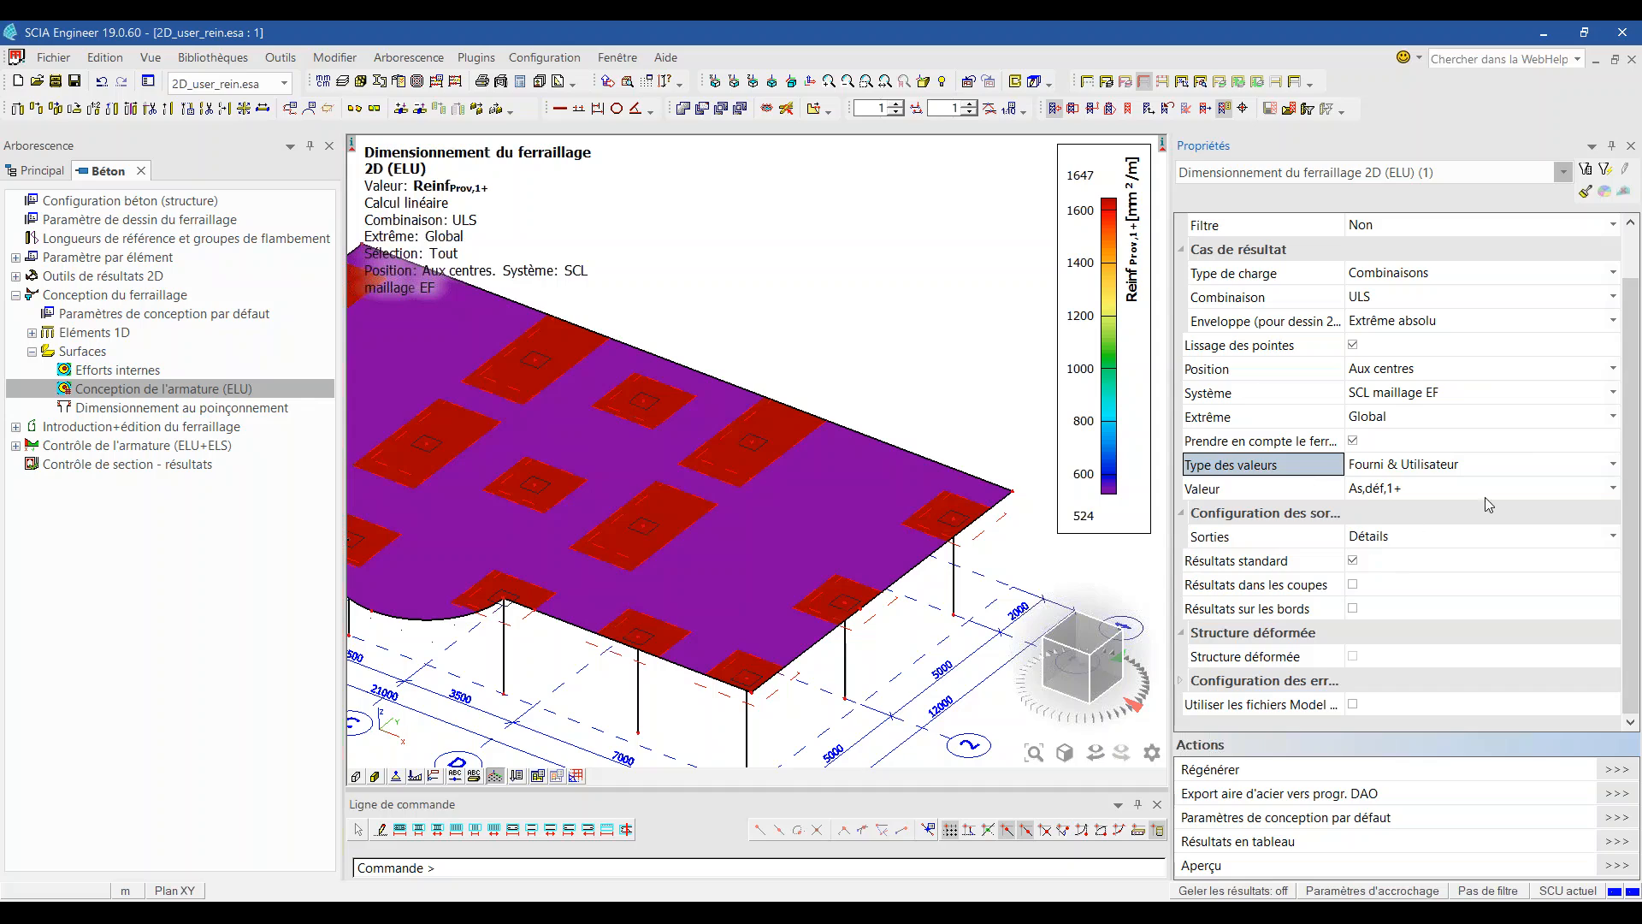
Step: Preview plate S6's calculation note through Ferraillage longitudinal - Résumé, comparing provided and required reinforcement
click(1617, 865)
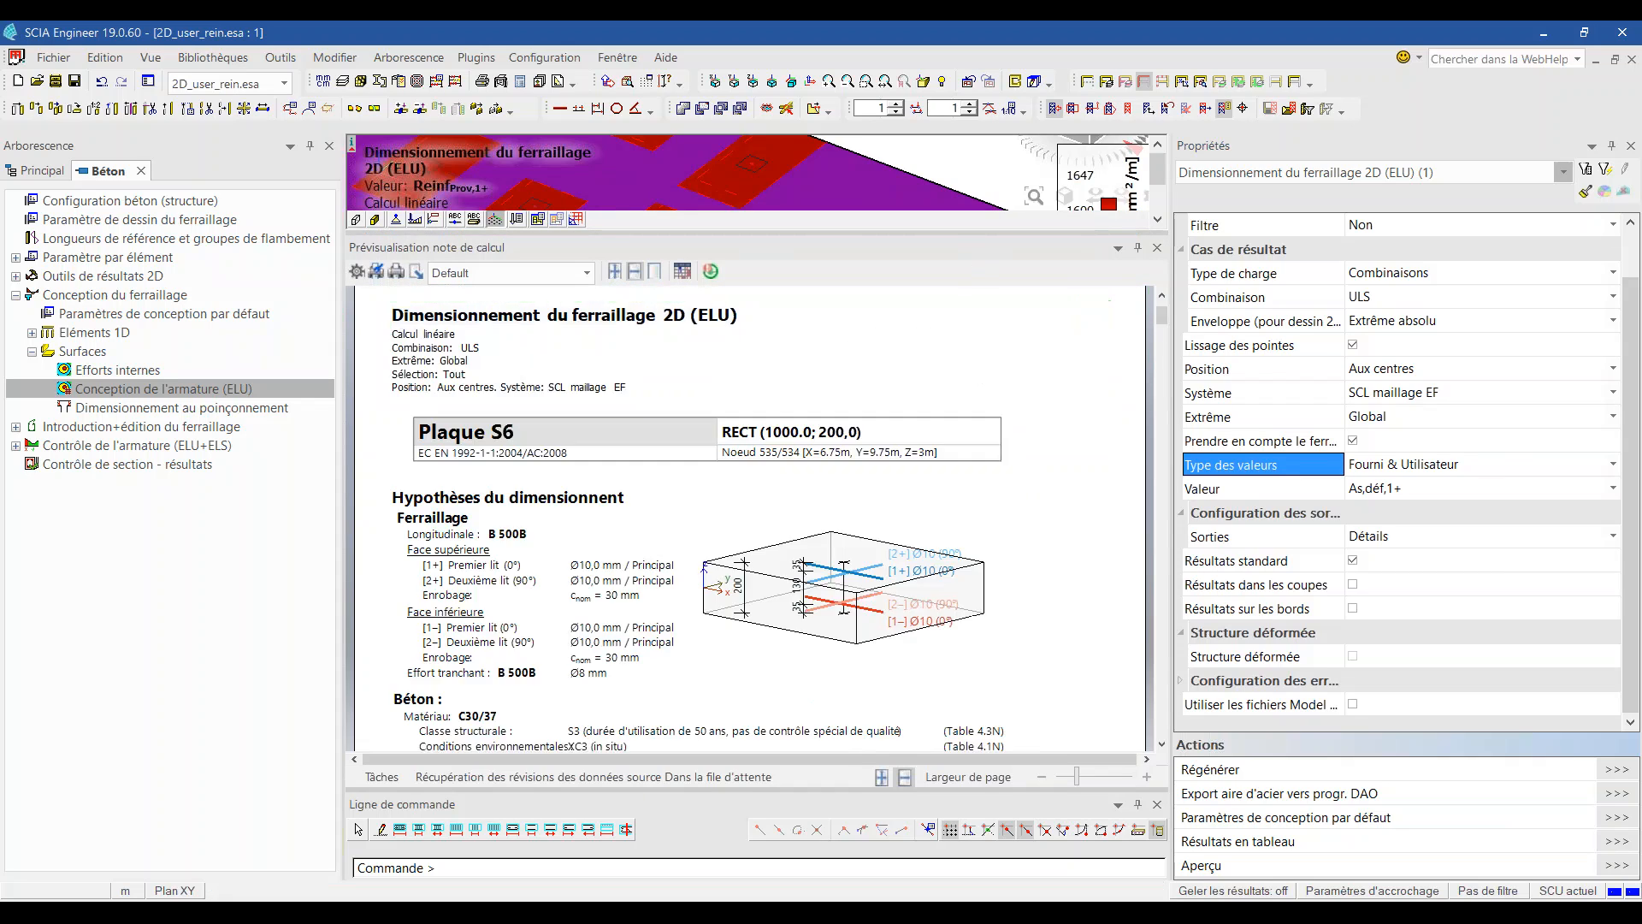
drag(992, 233, 993, 154)
scroll(907, 498, down, 10)
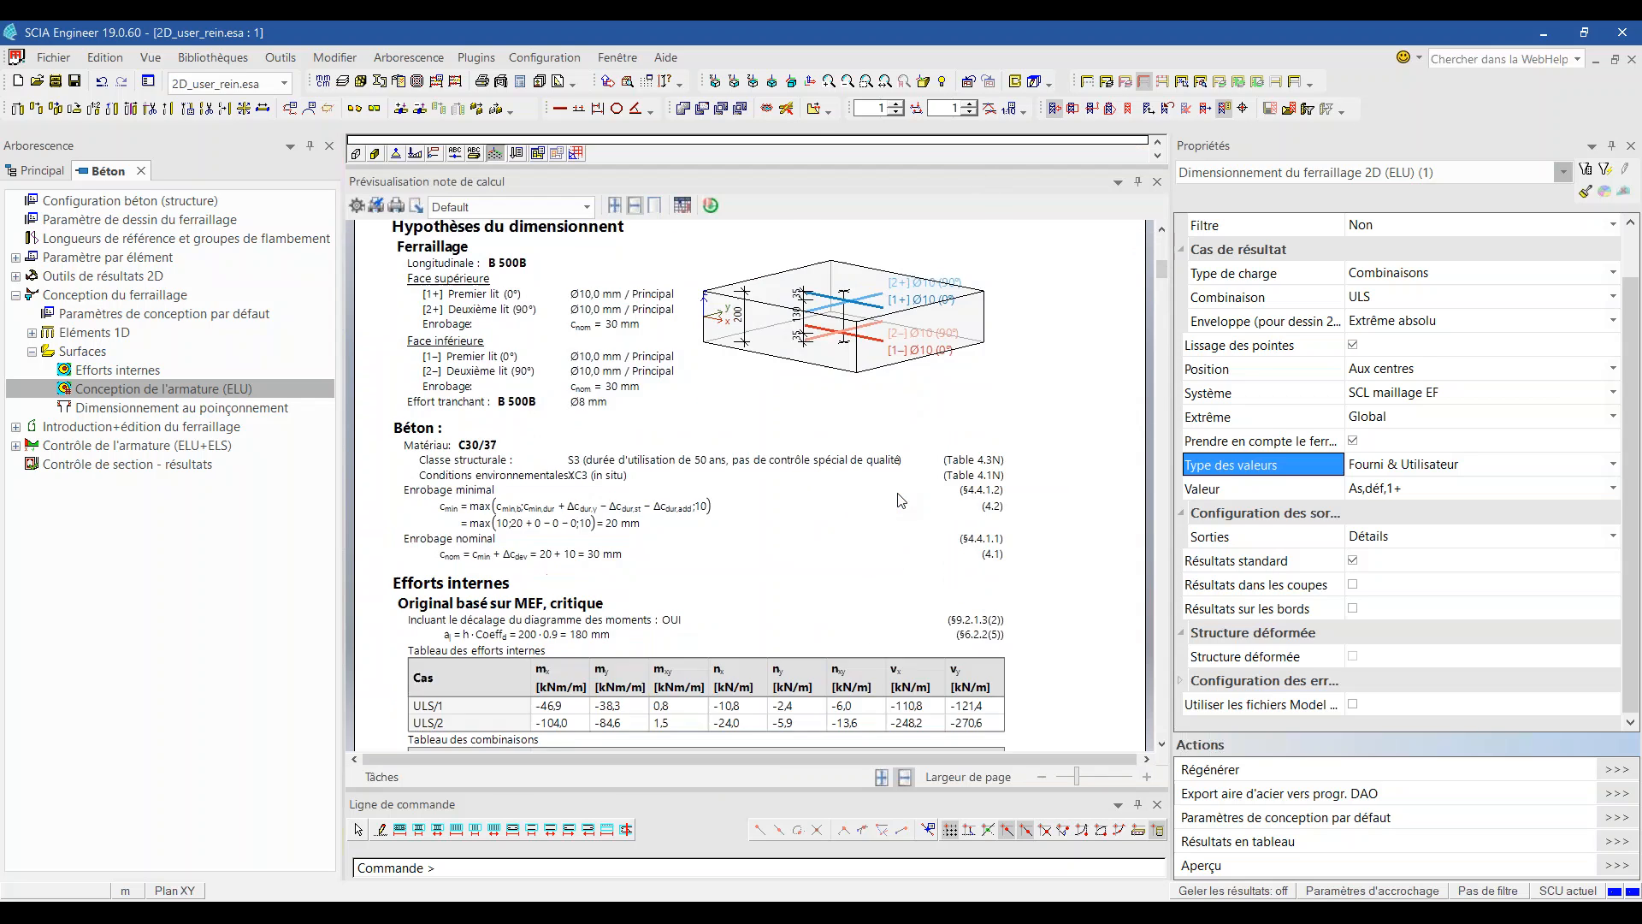
scroll(907, 497, down, 15)
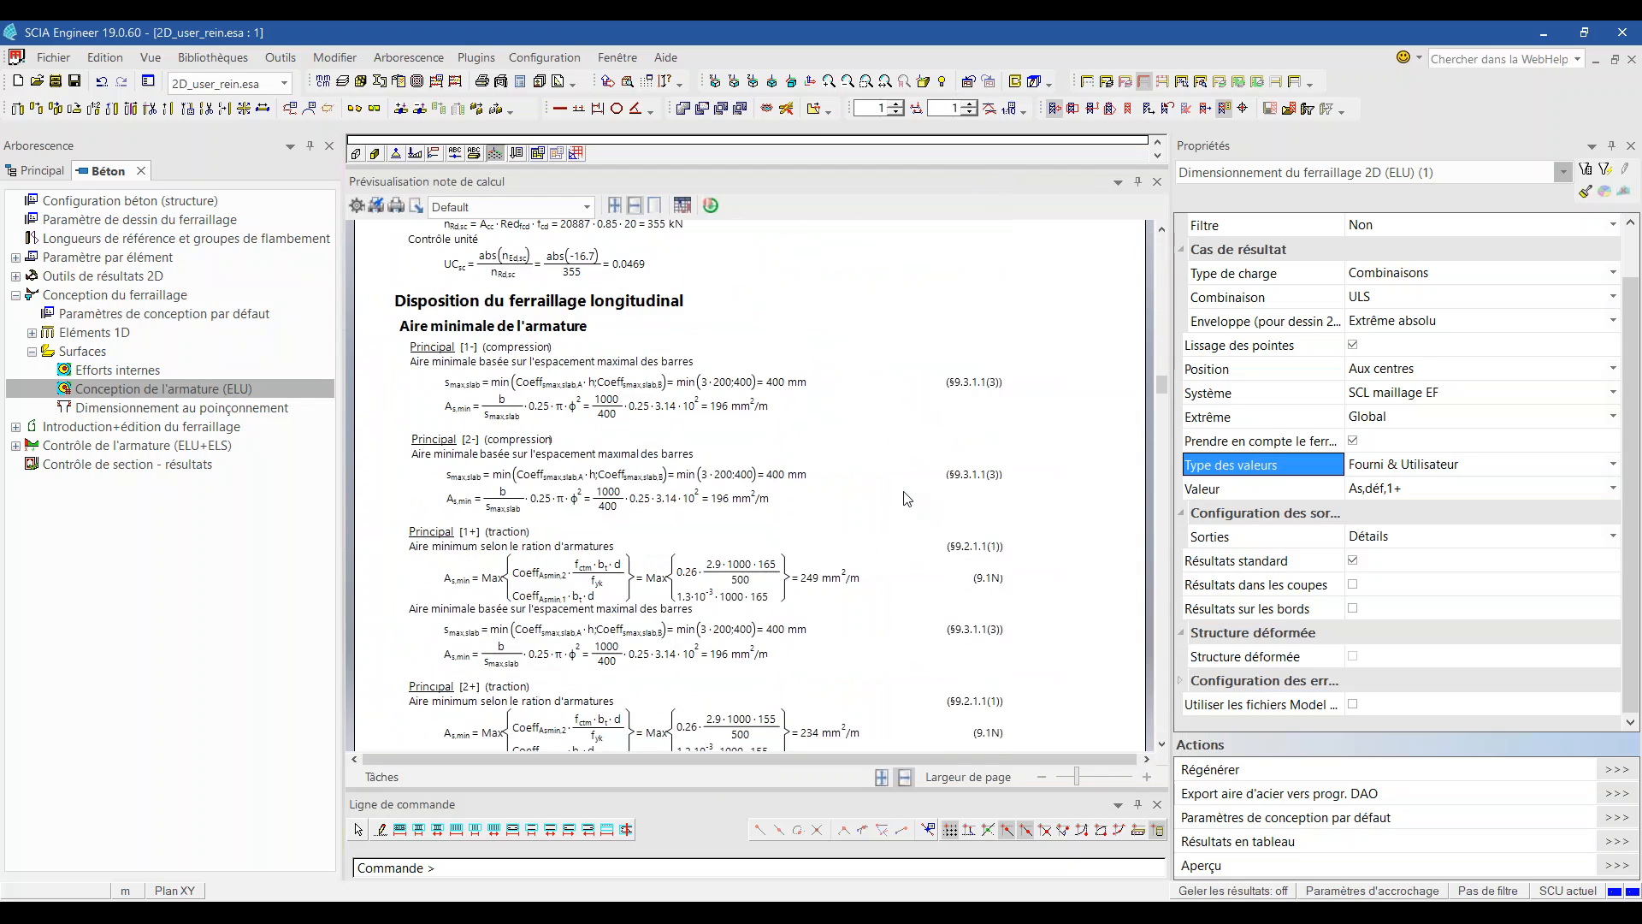
scroll(907, 497, down, 5)
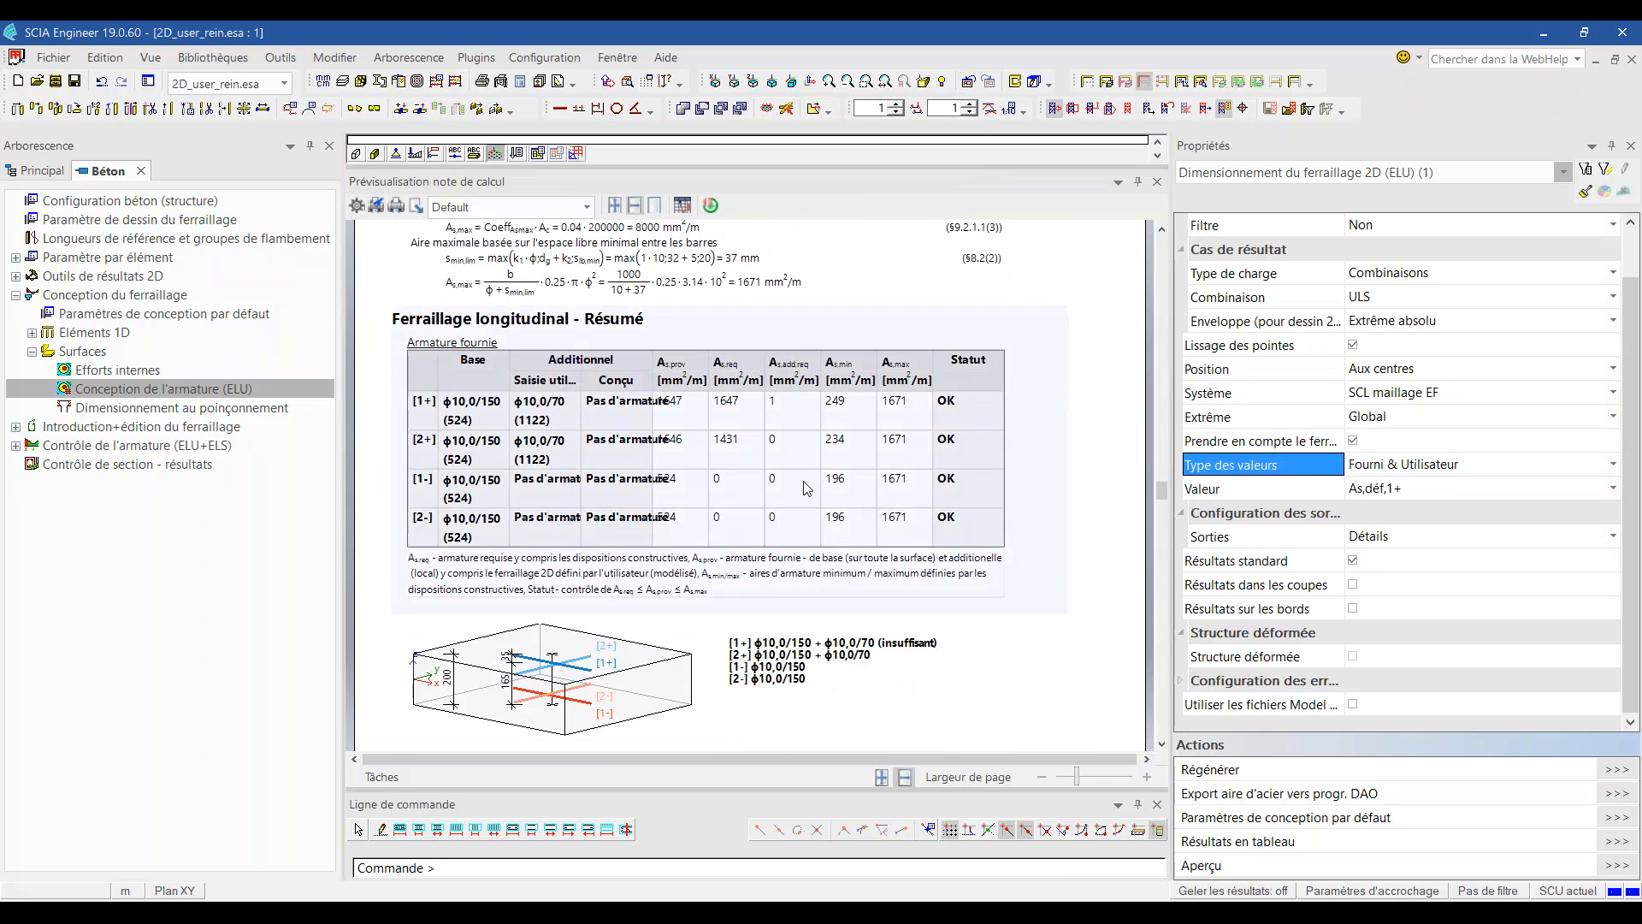
scroll(734, 474, down, 5)
scroll(734, 474, down, 15)
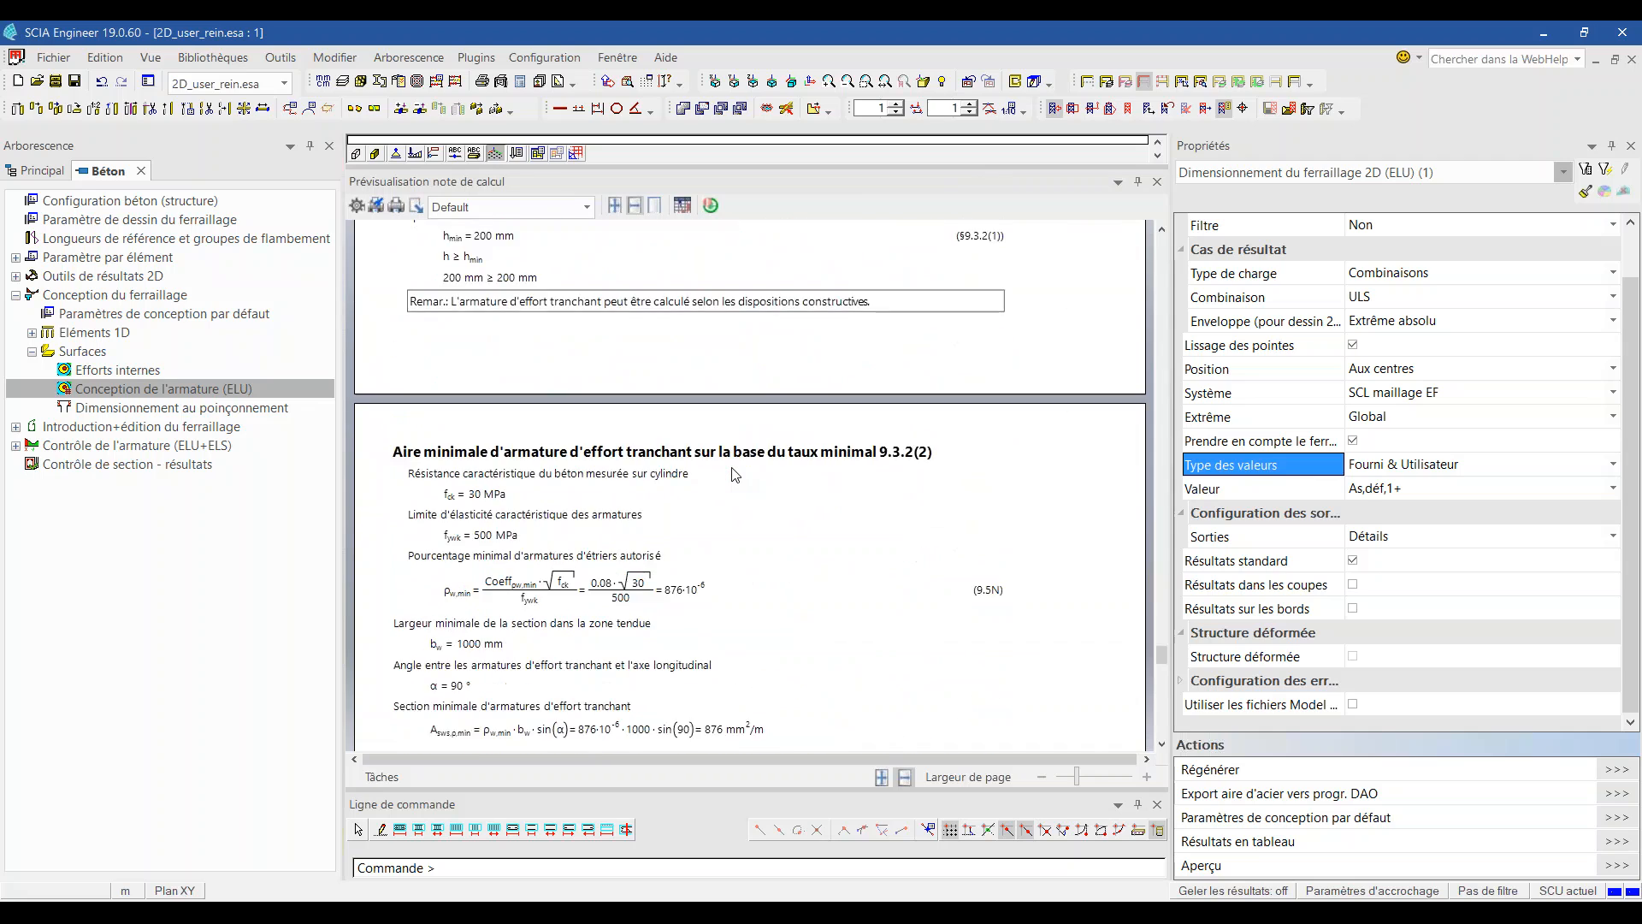
scroll(734, 474, up, 20)
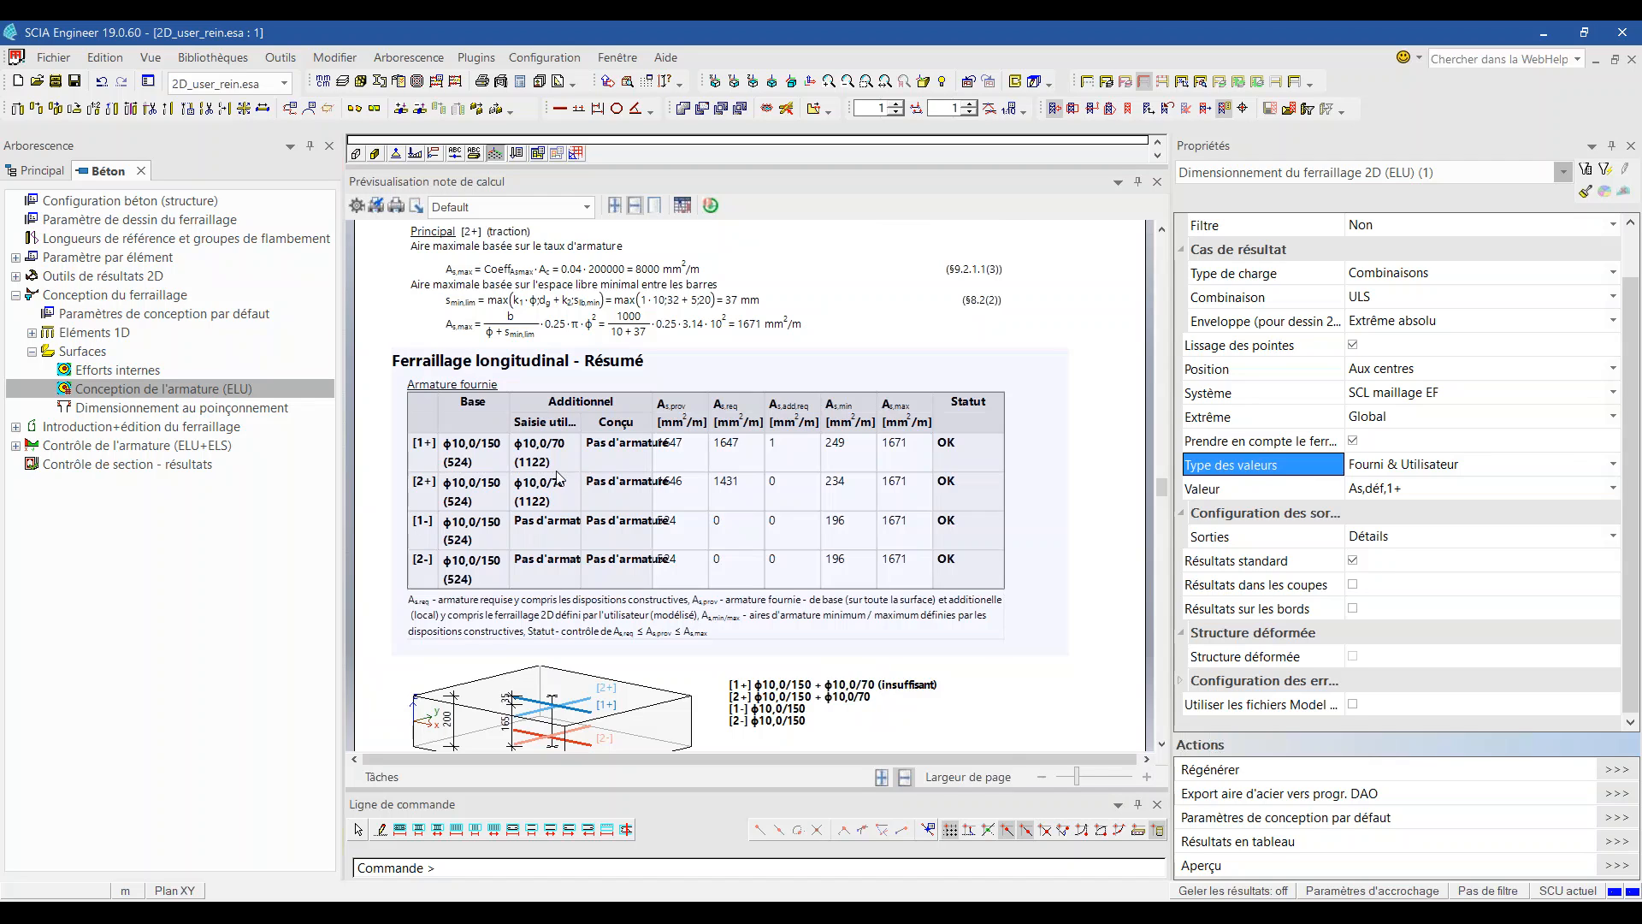
ctrl+scroll(577, 471, up, 2)
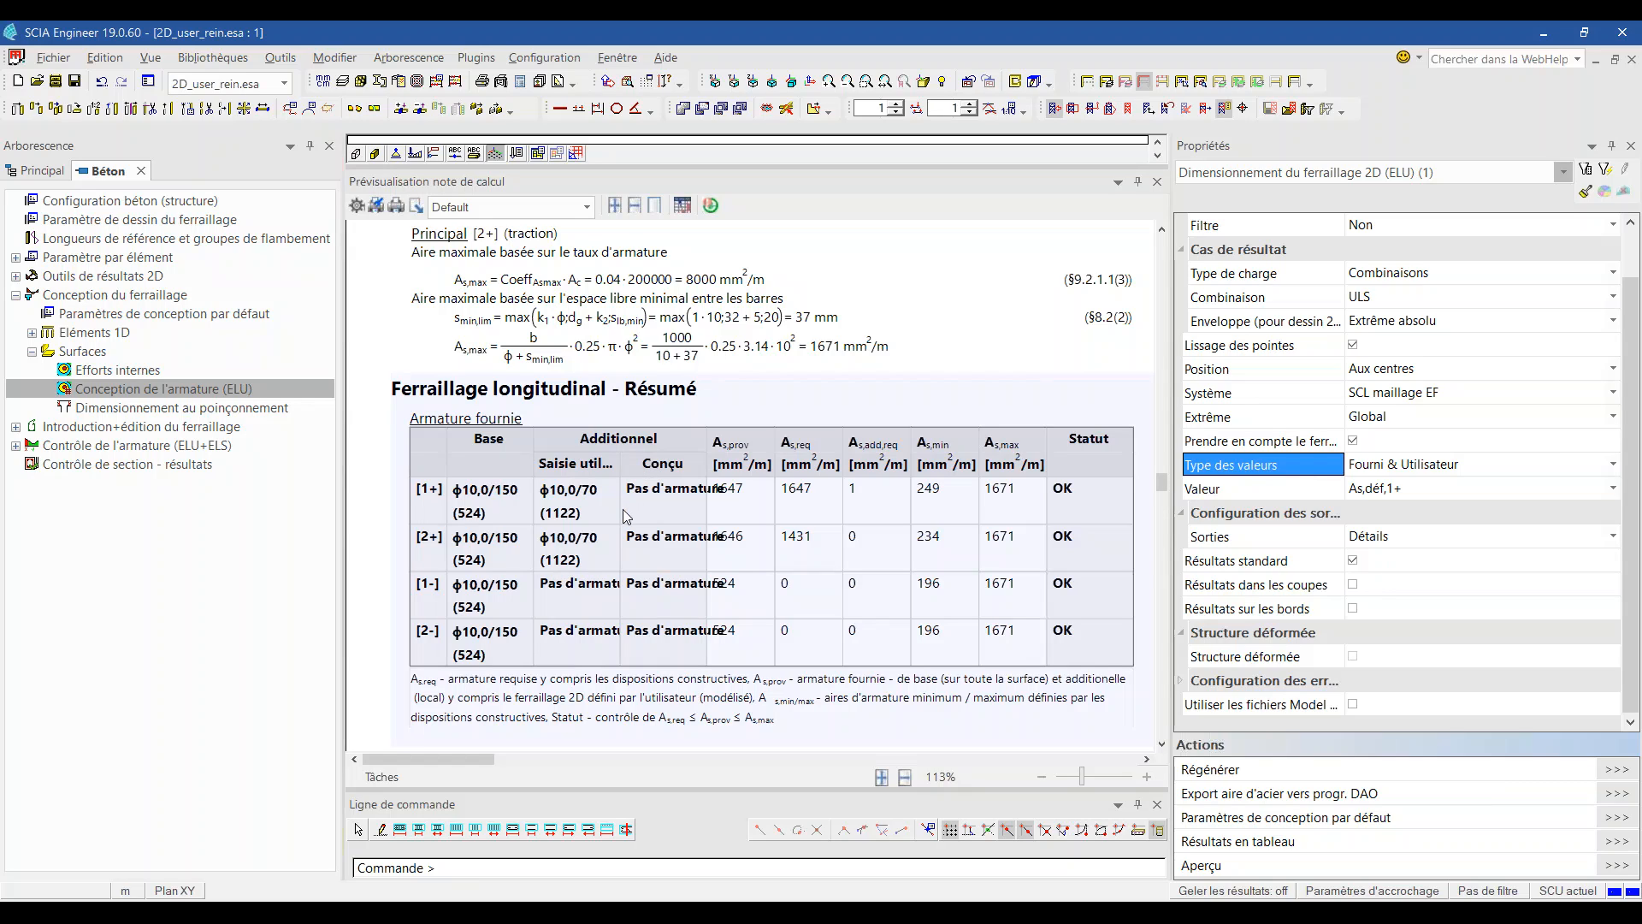
ctrl+scroll(623, 510, down, 2)
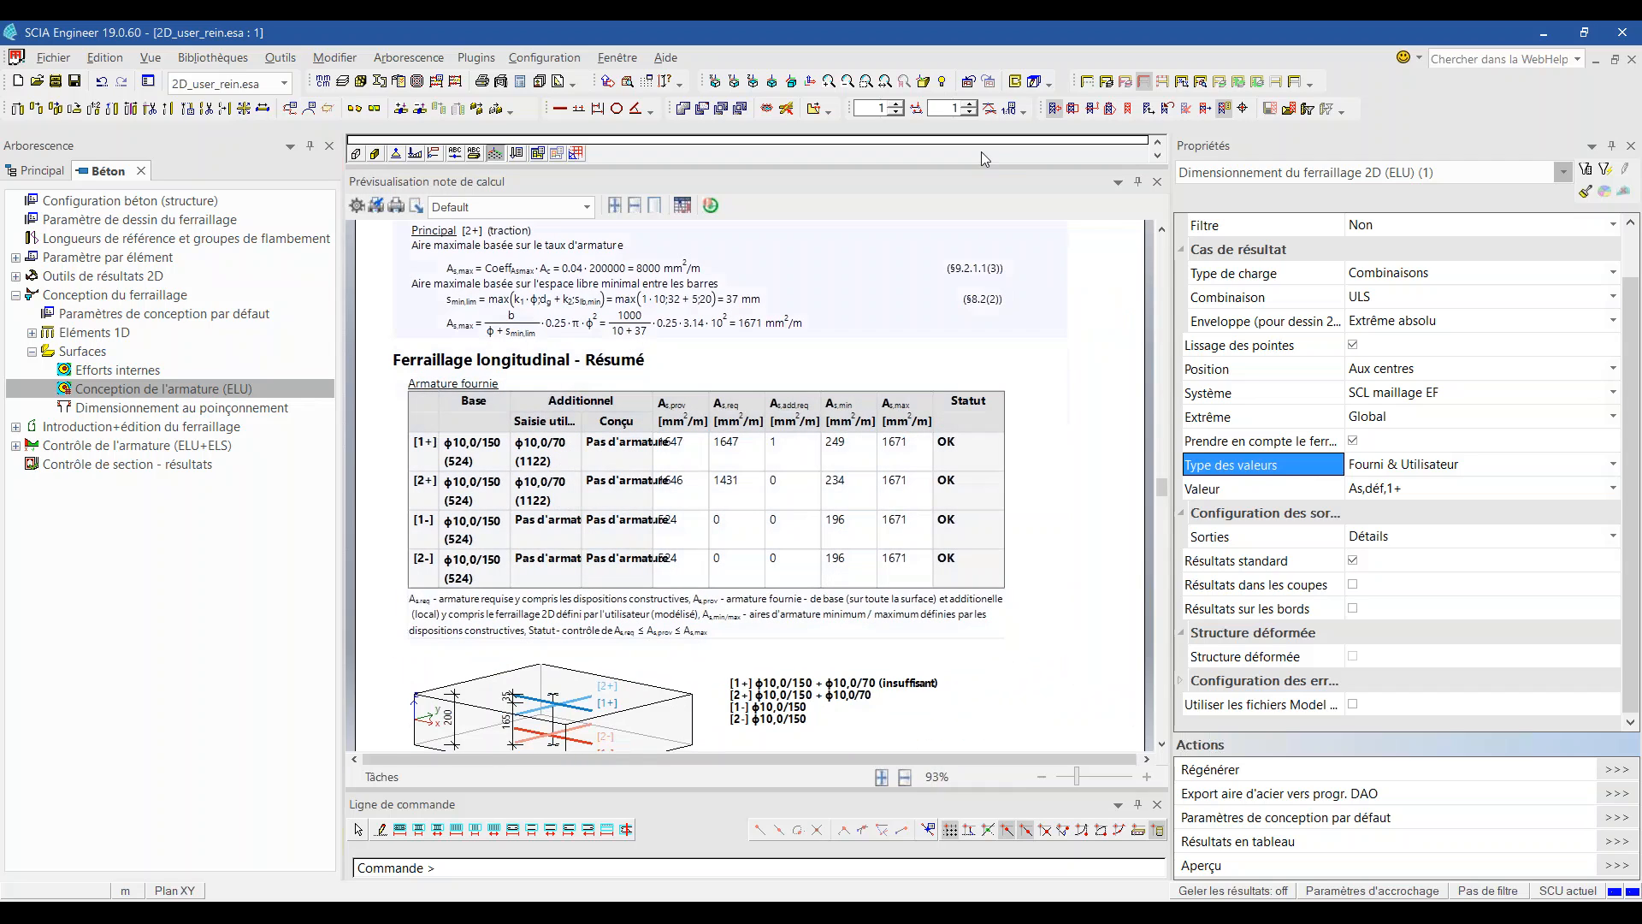
click(1157, 181)
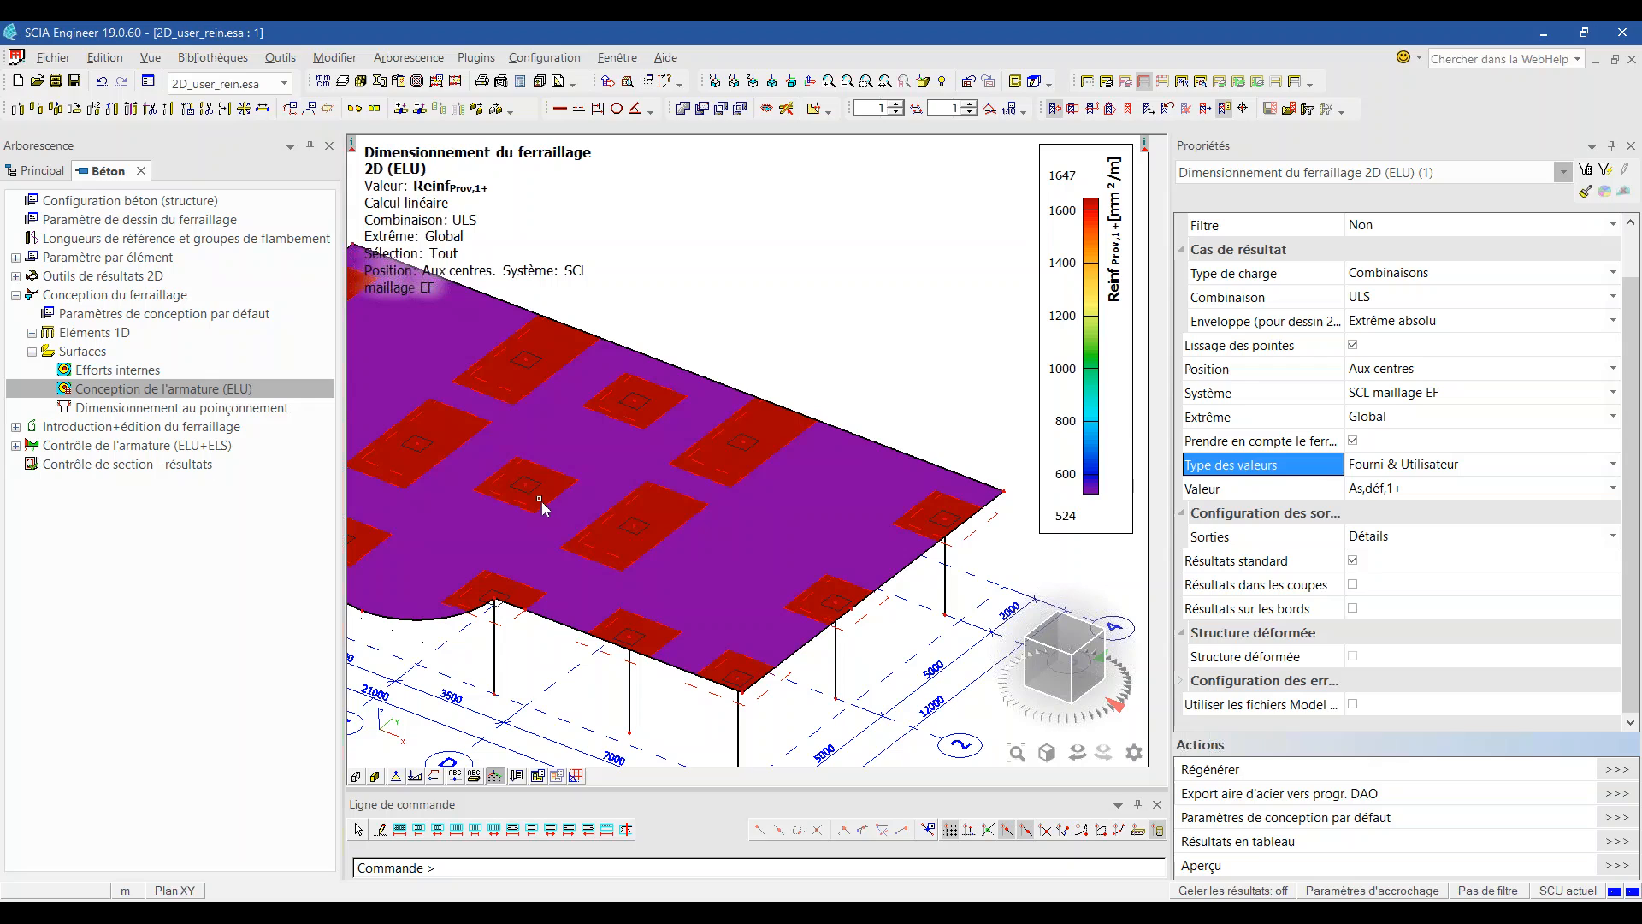
Step: Return to the slide show and advance to the '2D DESIGN IMPROVEMENT' slide
mouse_move(660, 914)
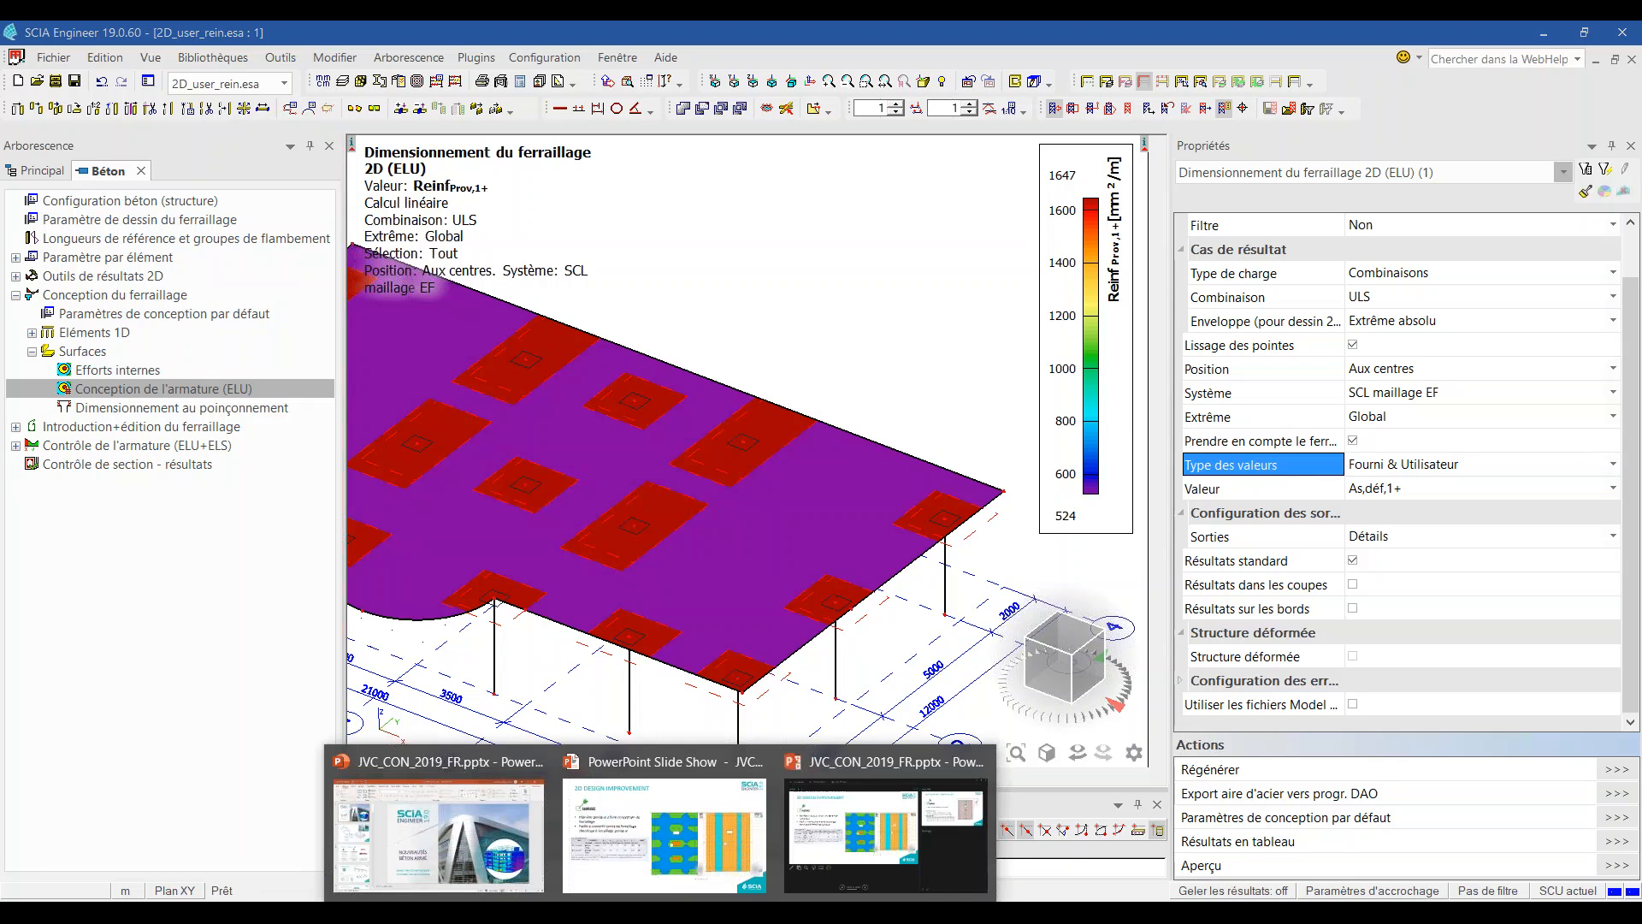
click(756, 838)
click(686, 485)
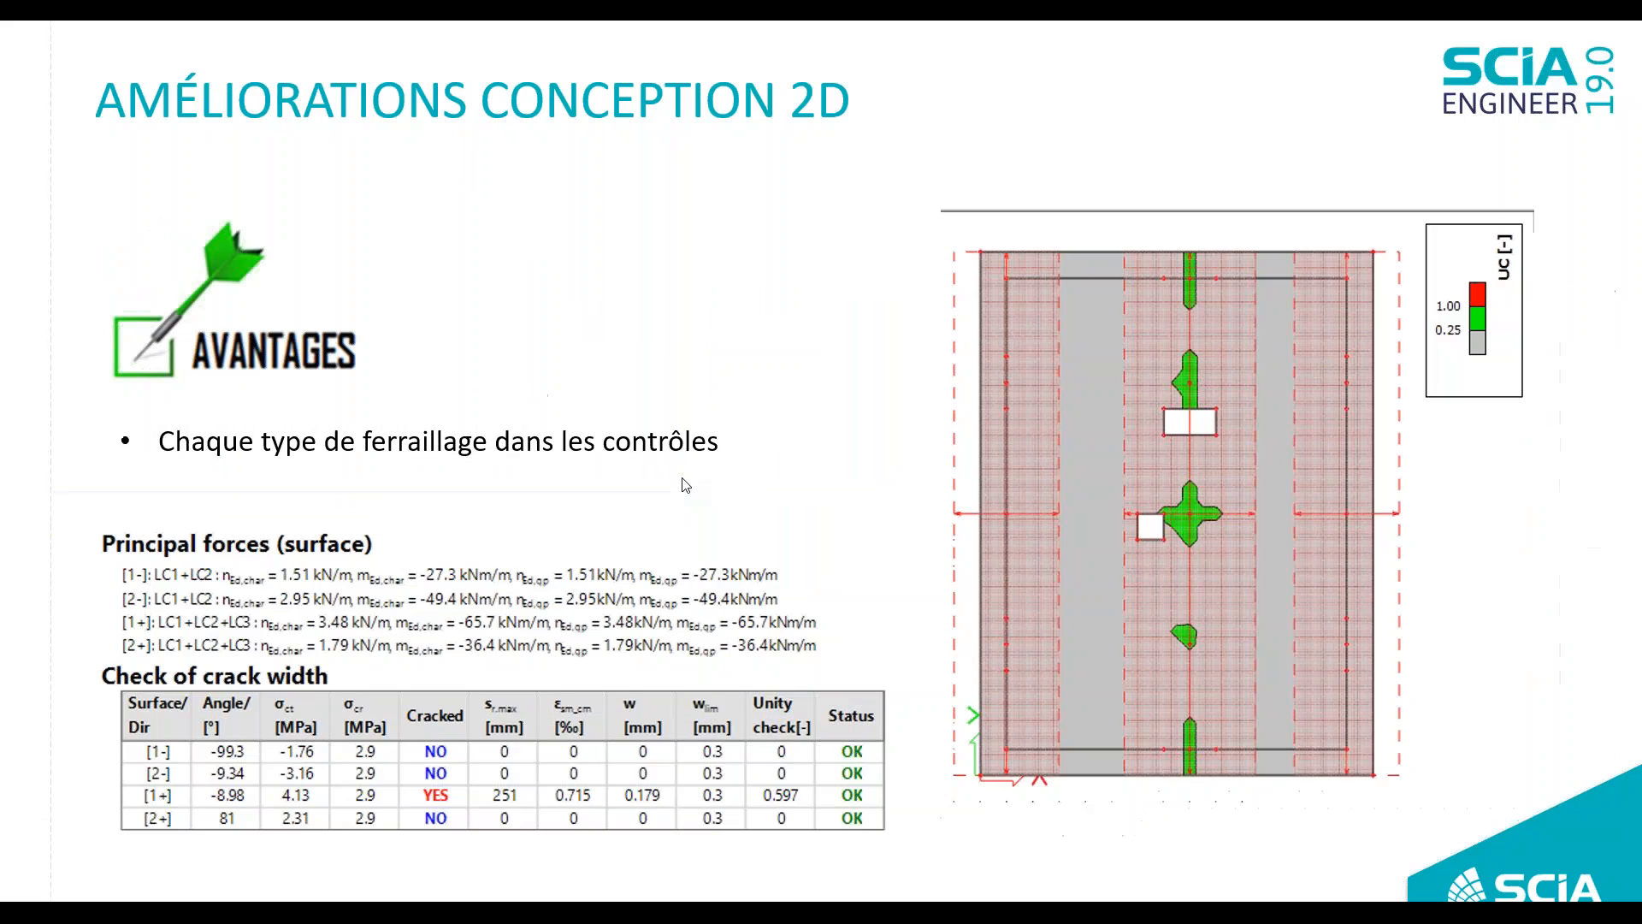
click(686, 485)
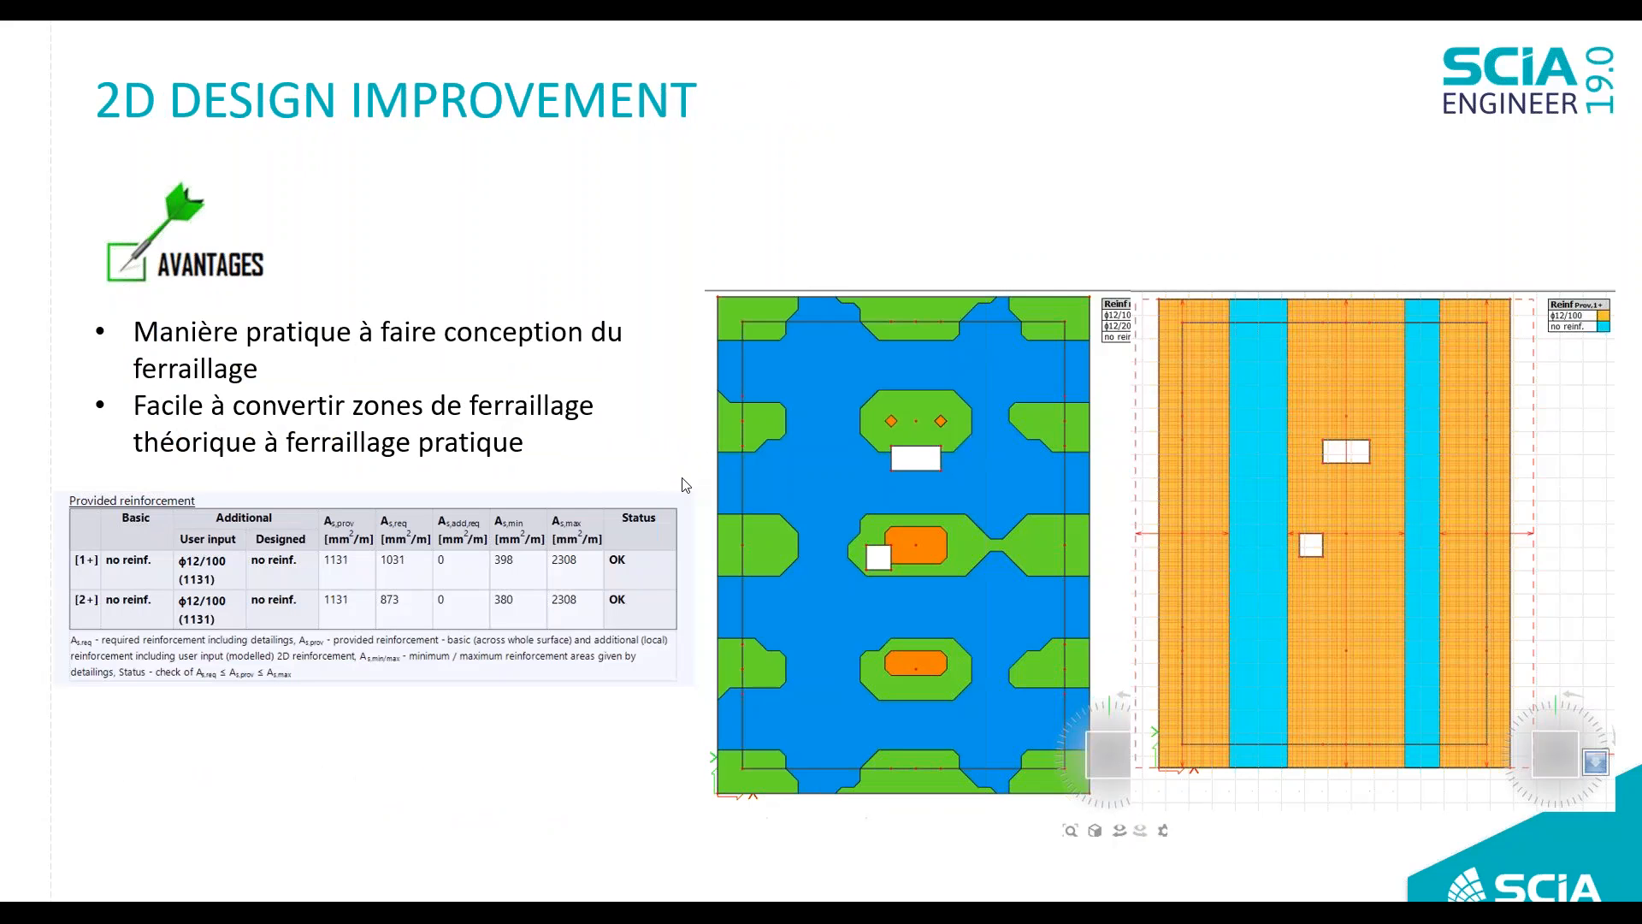
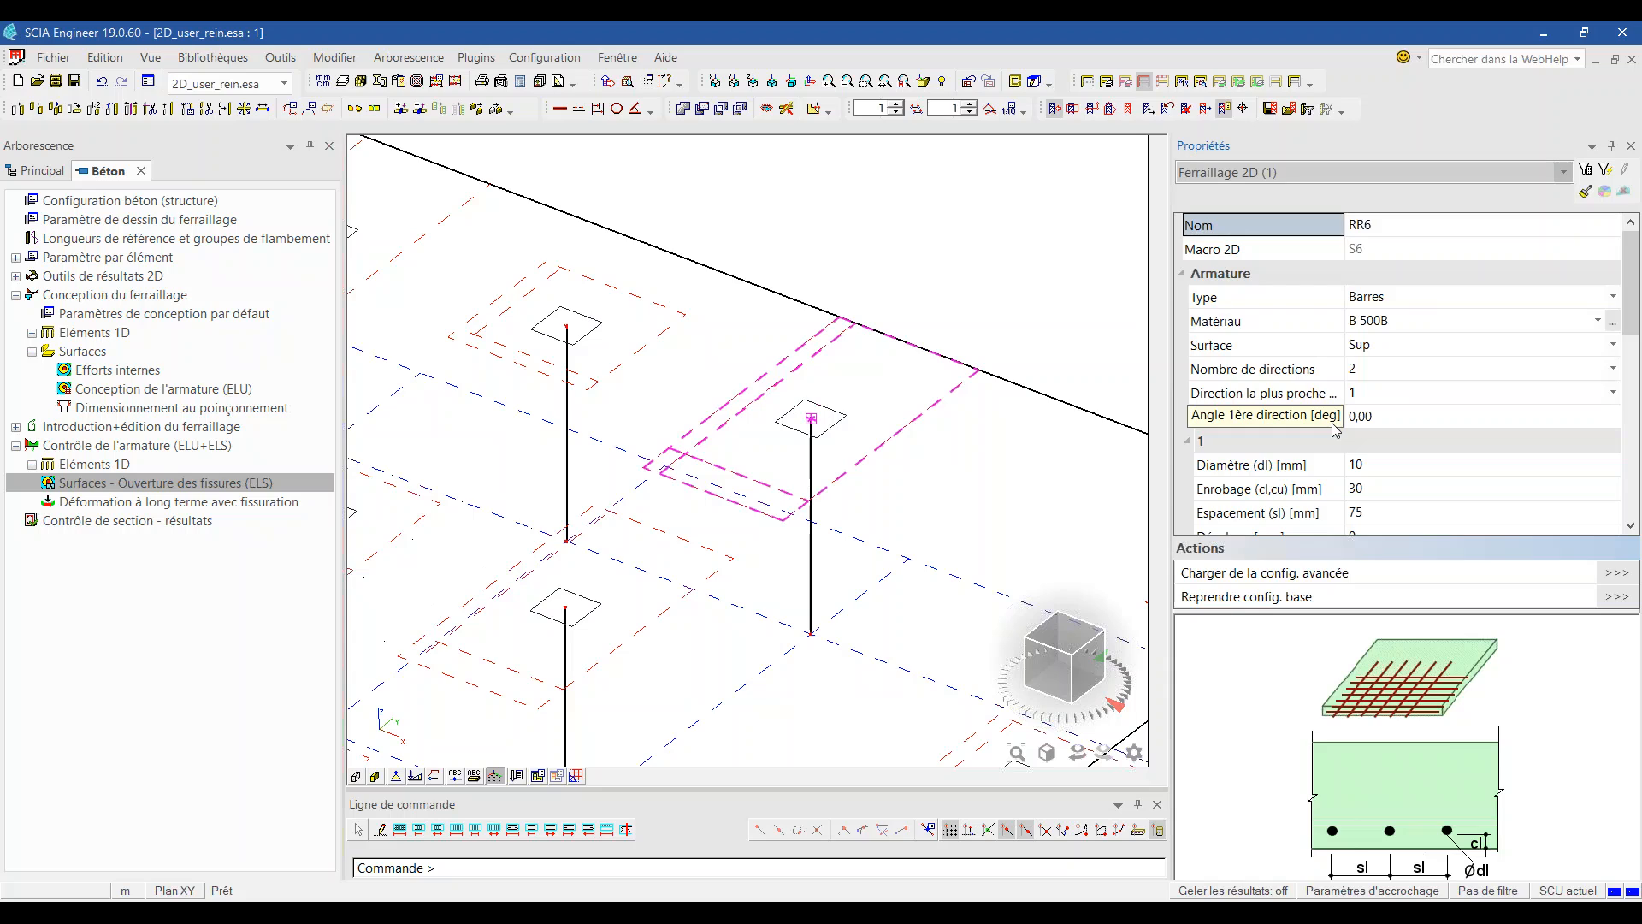
Step: Zoom and orbit the slab to inspect zone RR6's 10 mm B 500B top bars
scroll(1335, 429, down, 2)
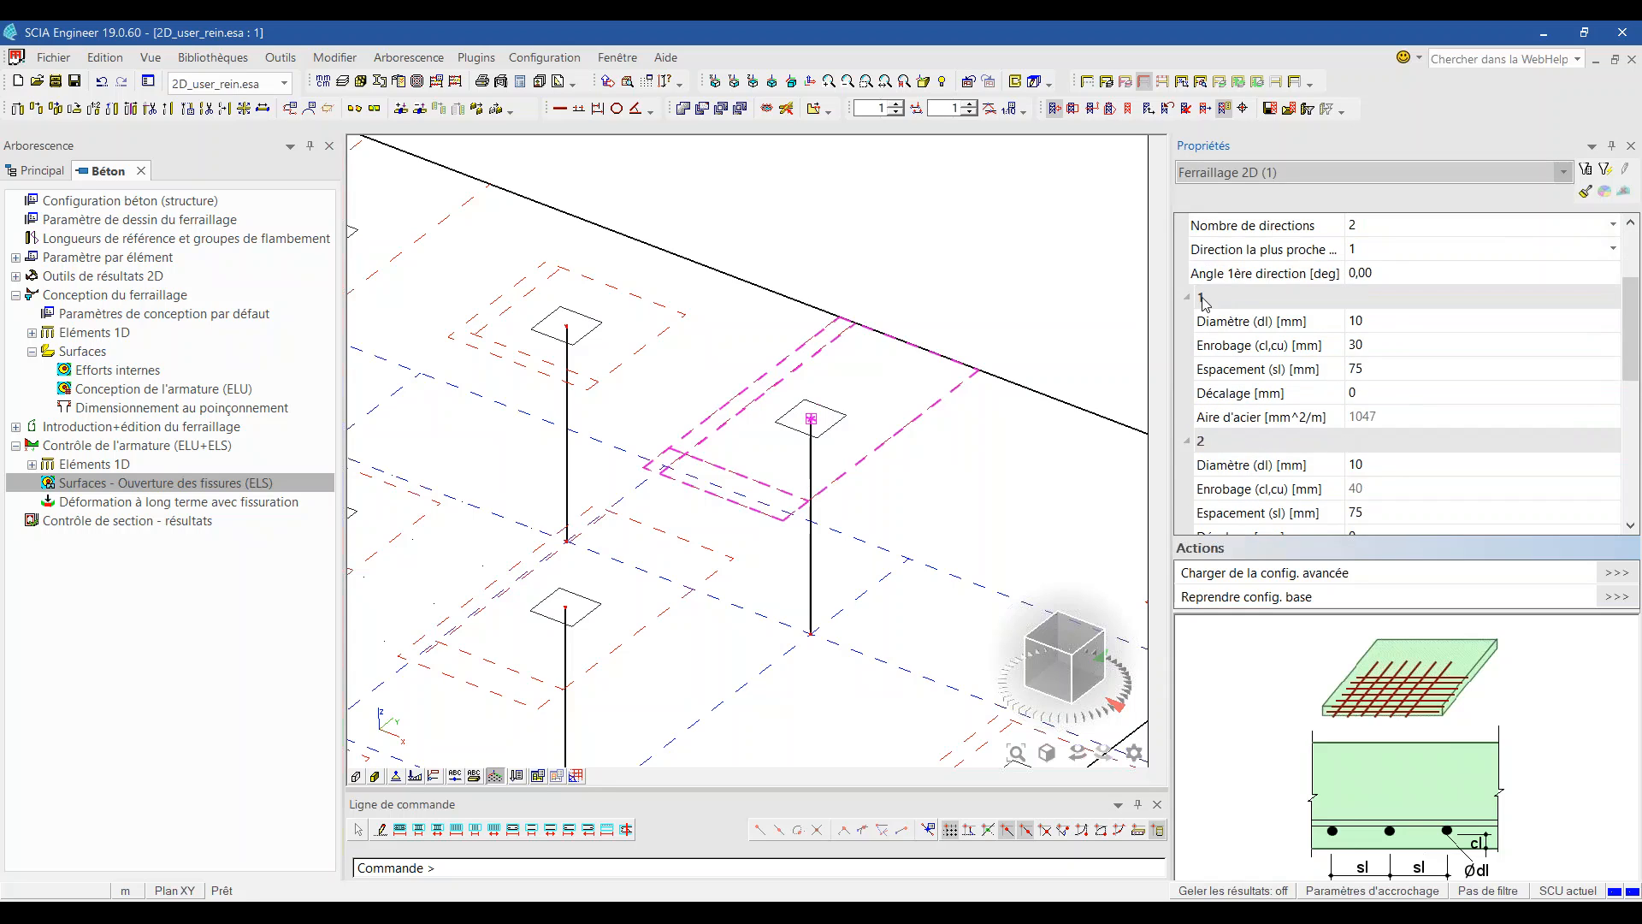
scroll(1304, 332, up, 2)
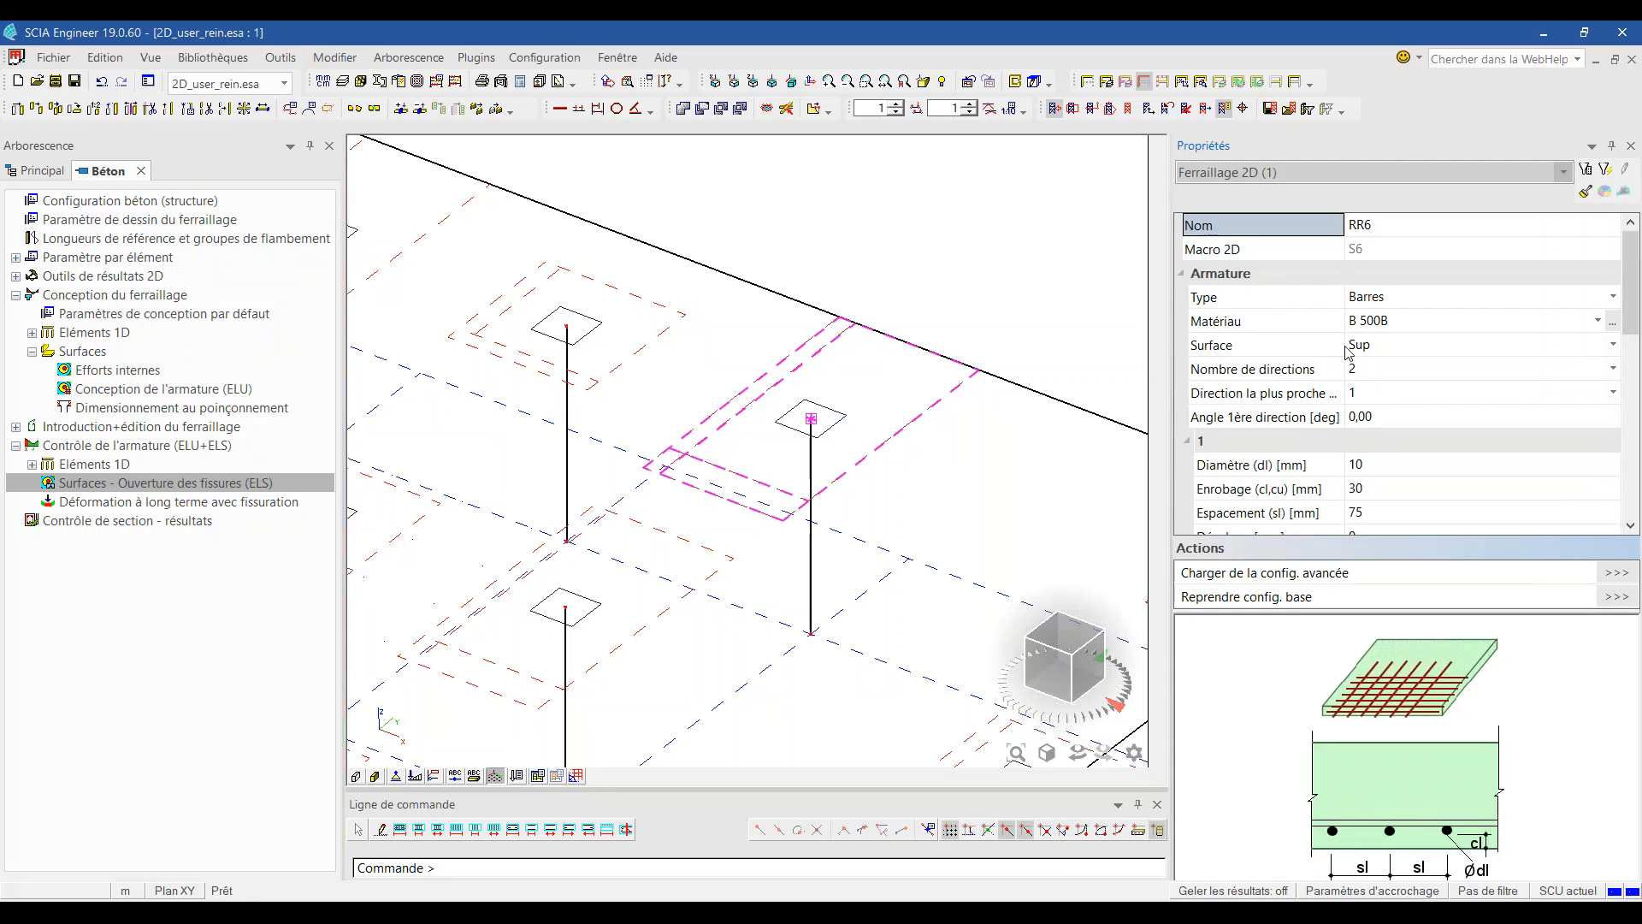
scroll(1348, 352, down, 1)
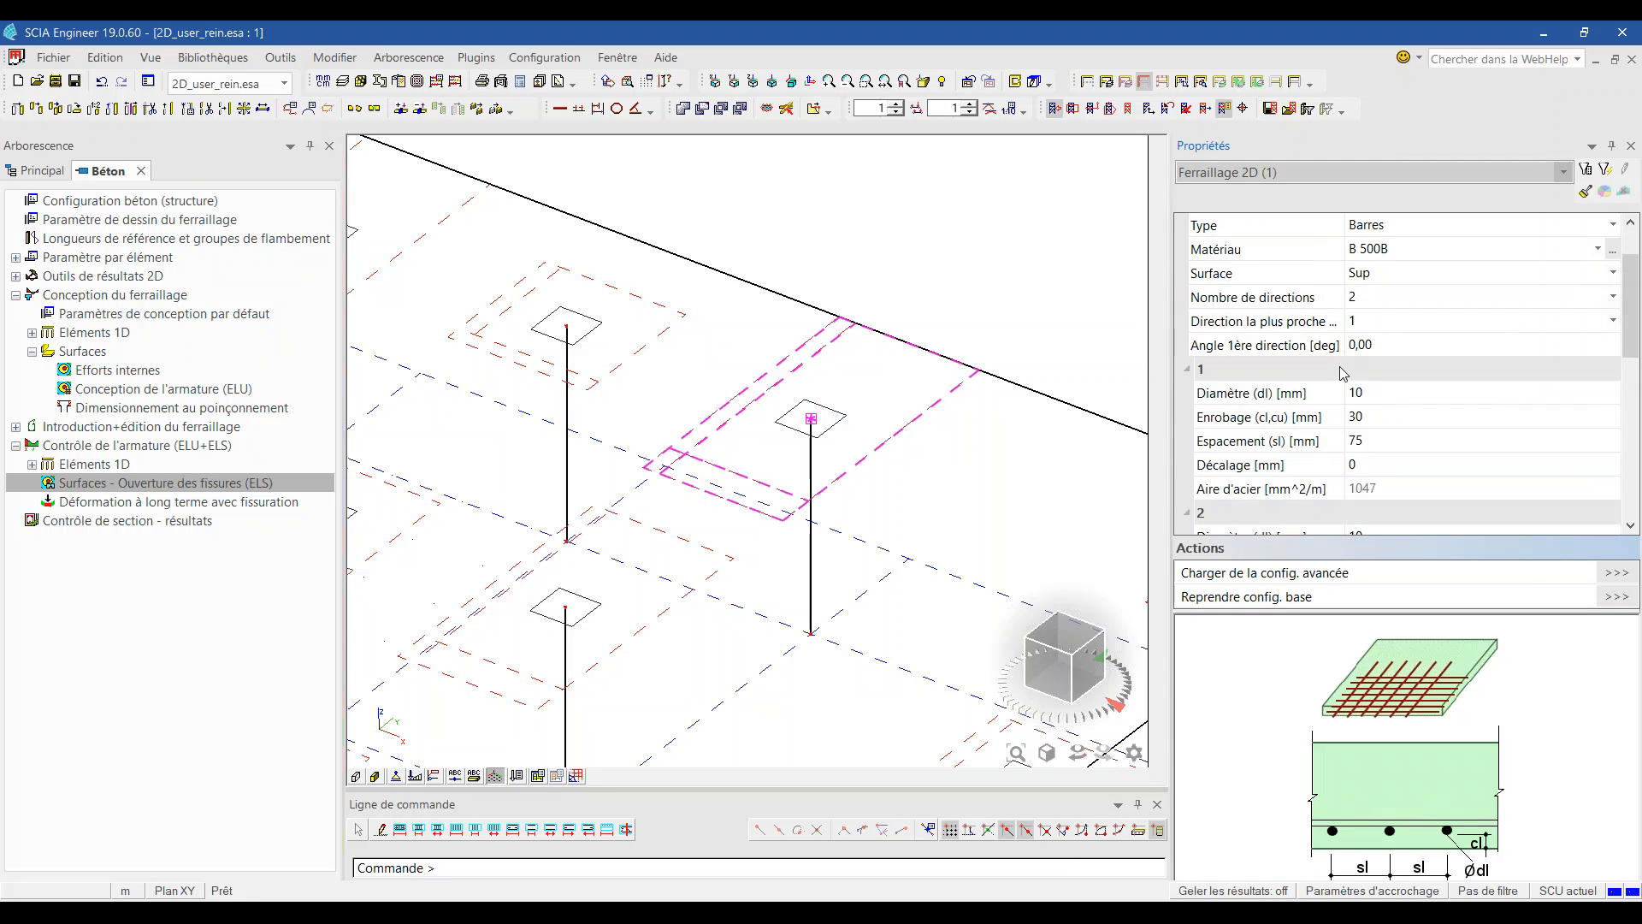
scroll(1349, 376, down, 2)
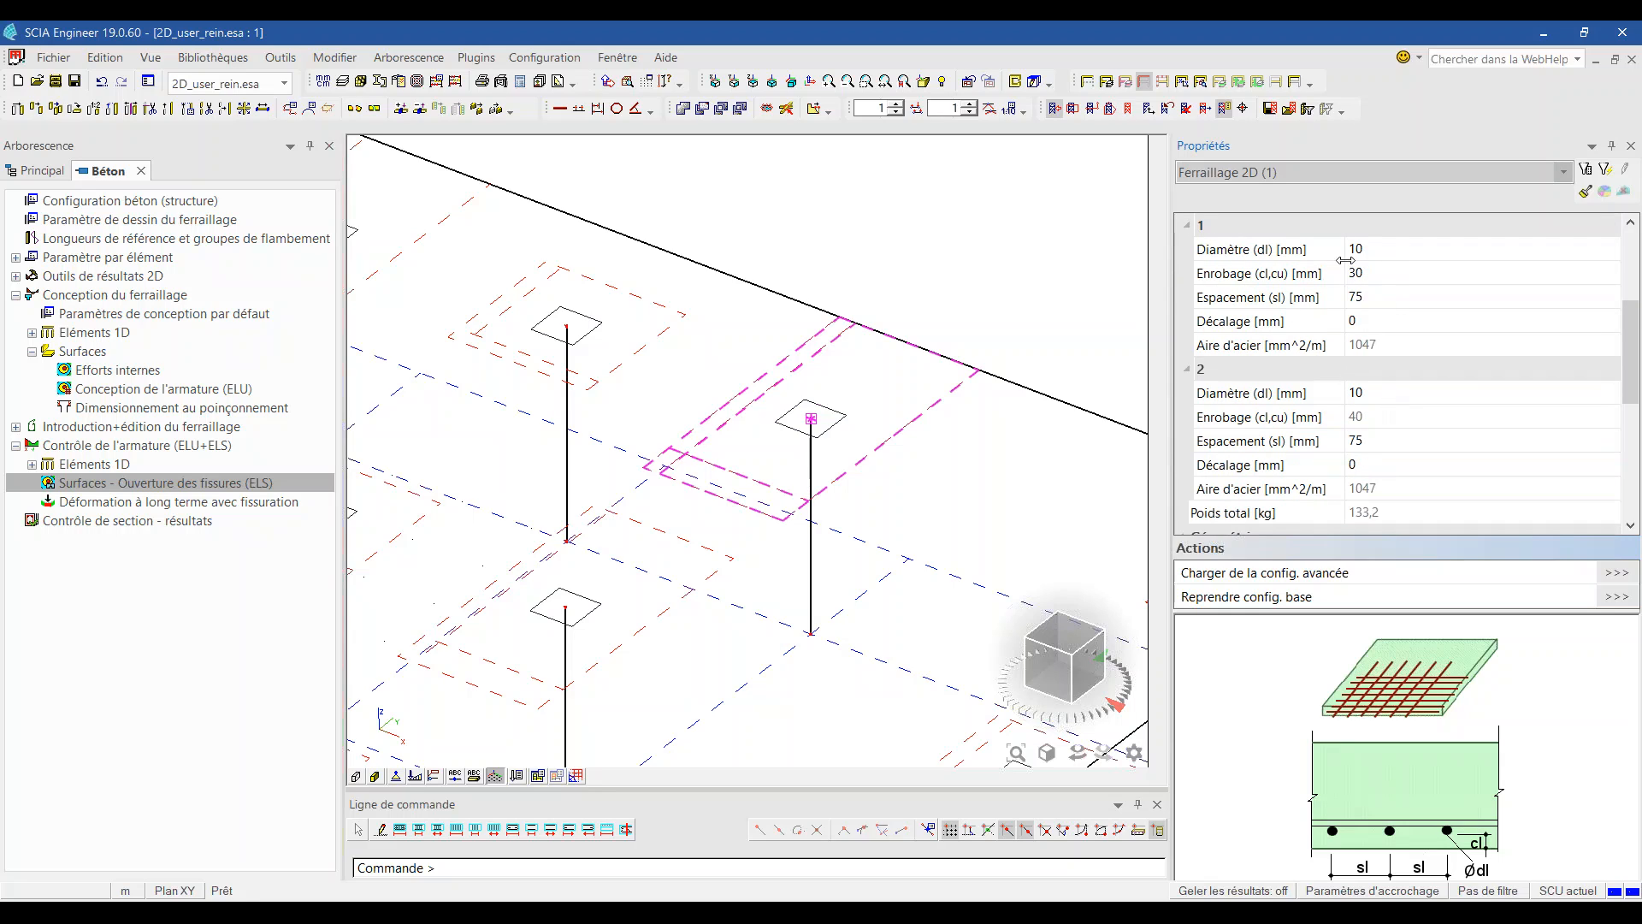
scroll(1336, 297, up, 1)
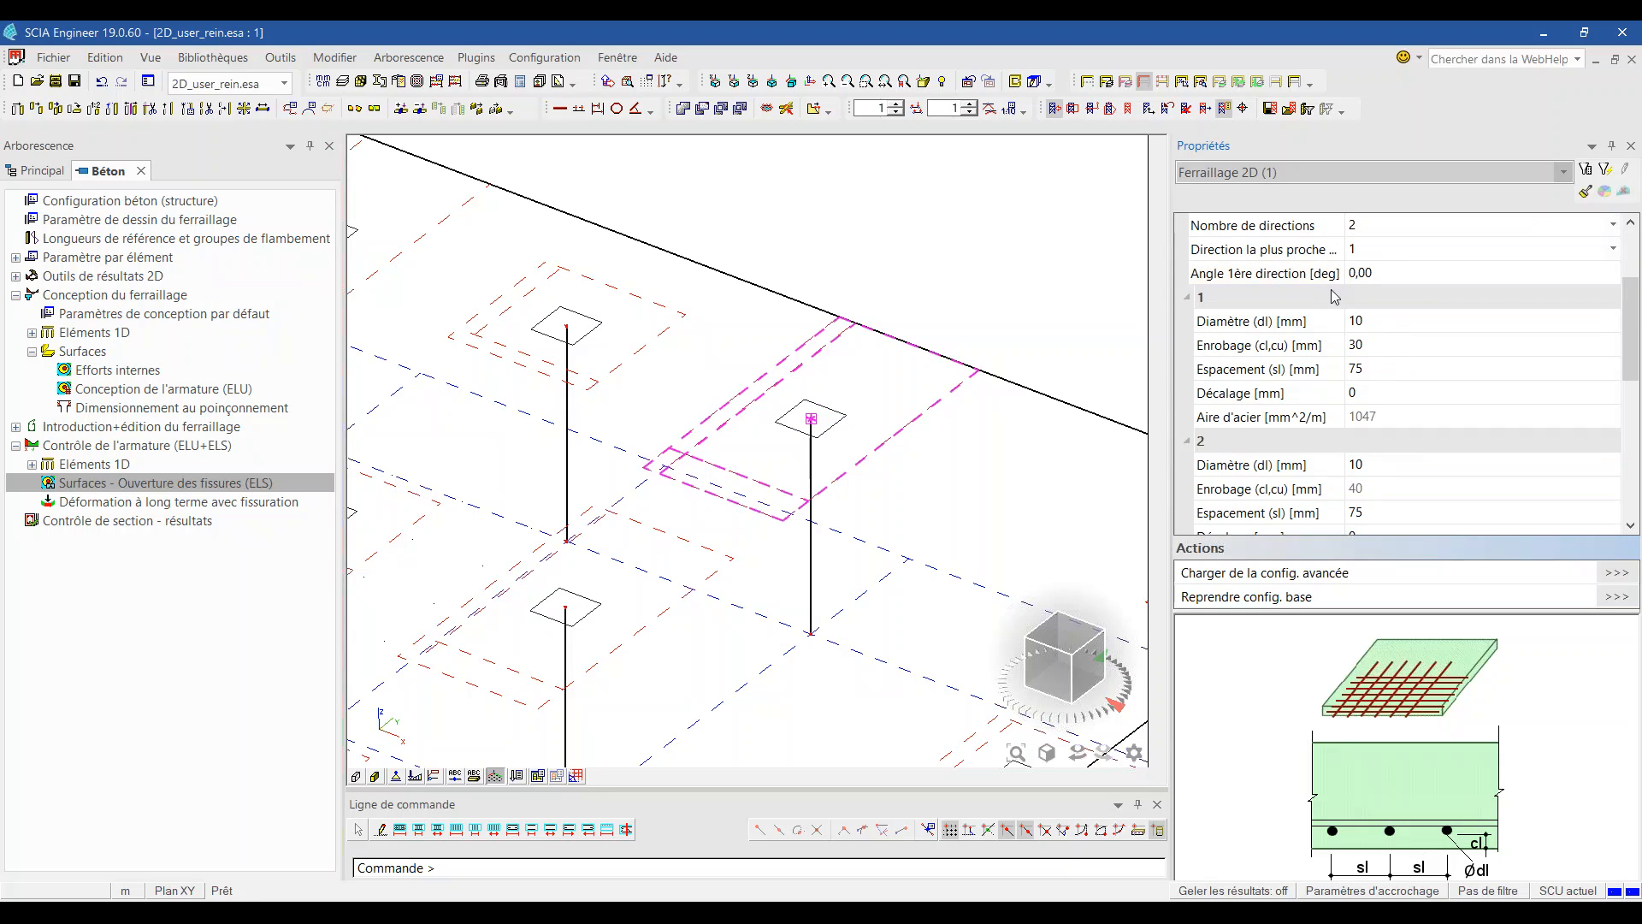
ctrl+right_drag(907, 441, 892, 429)
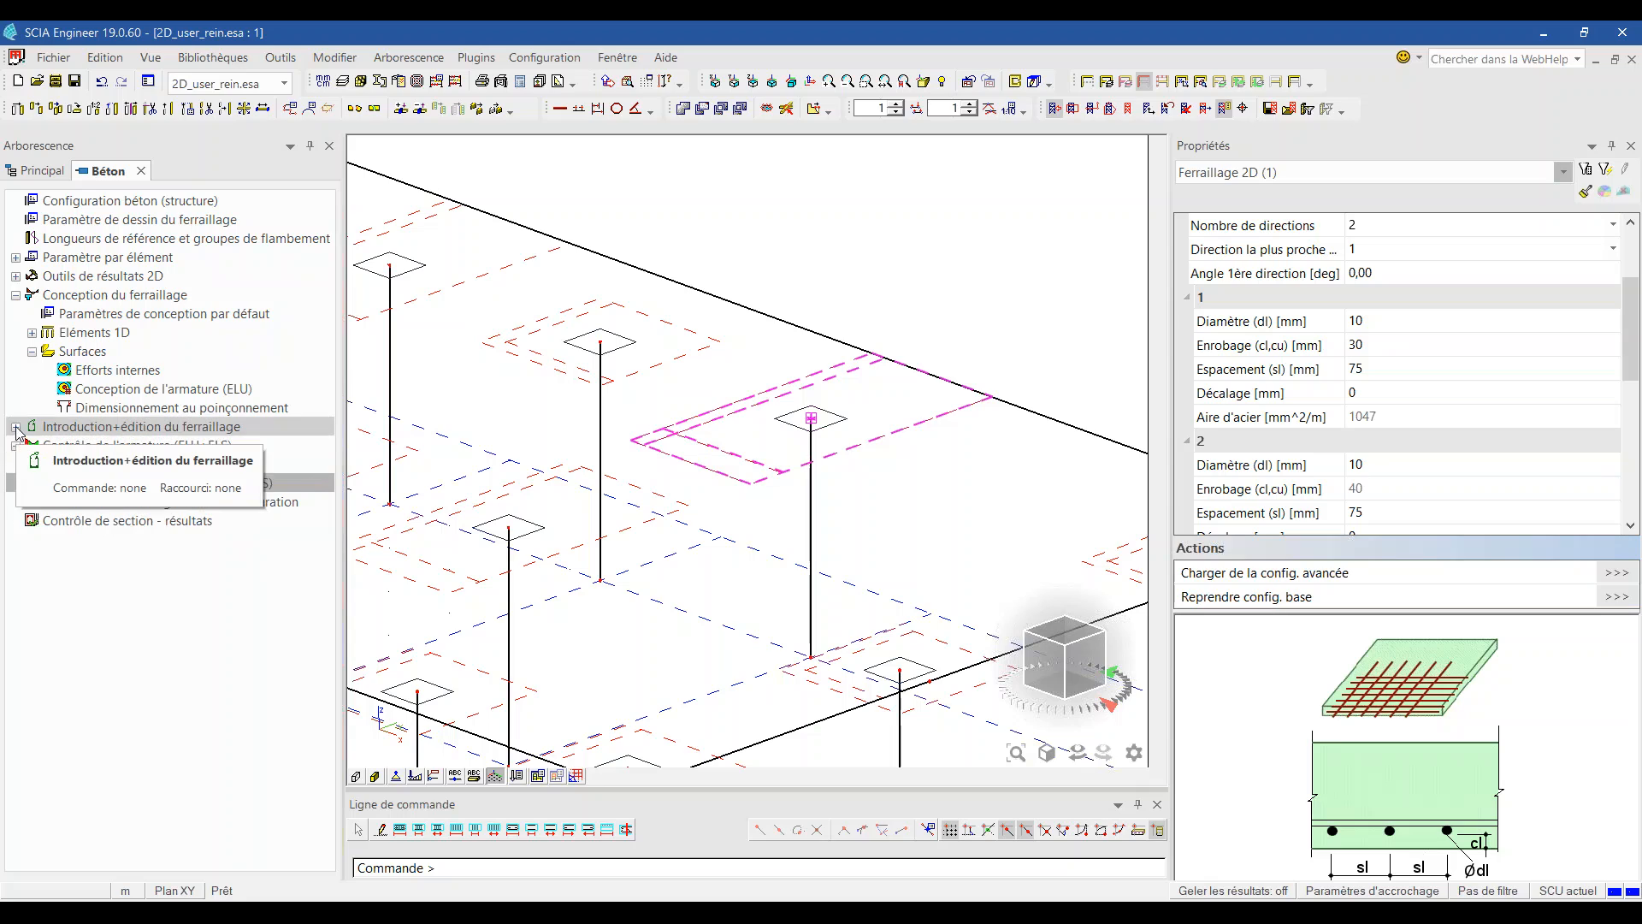
click(15, 426)
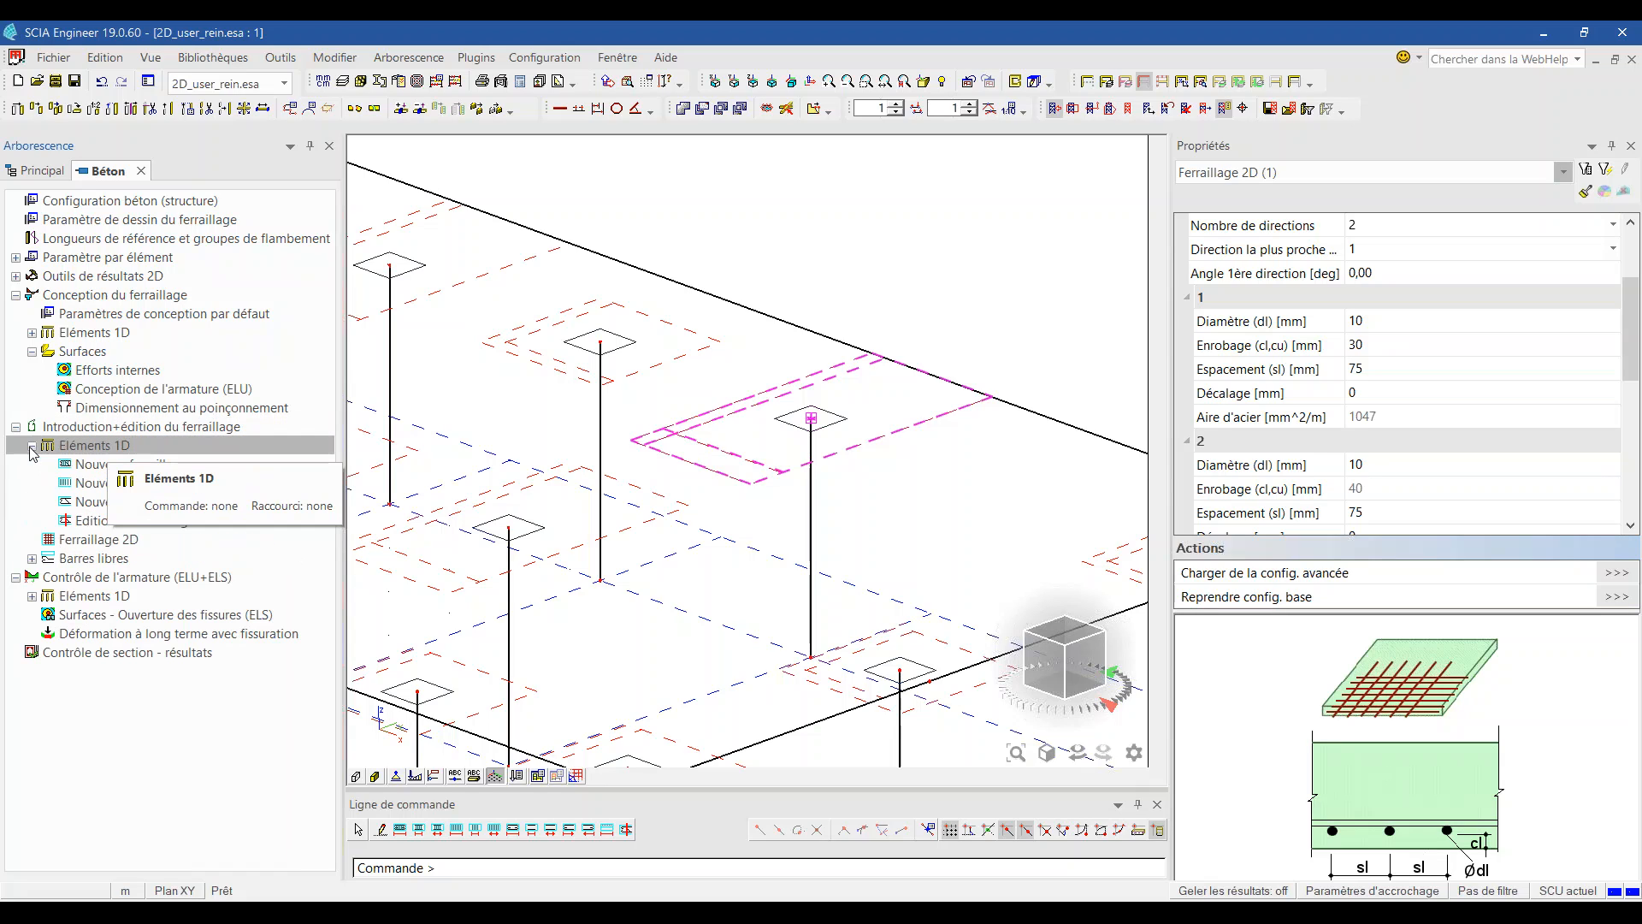
click(32, 446)
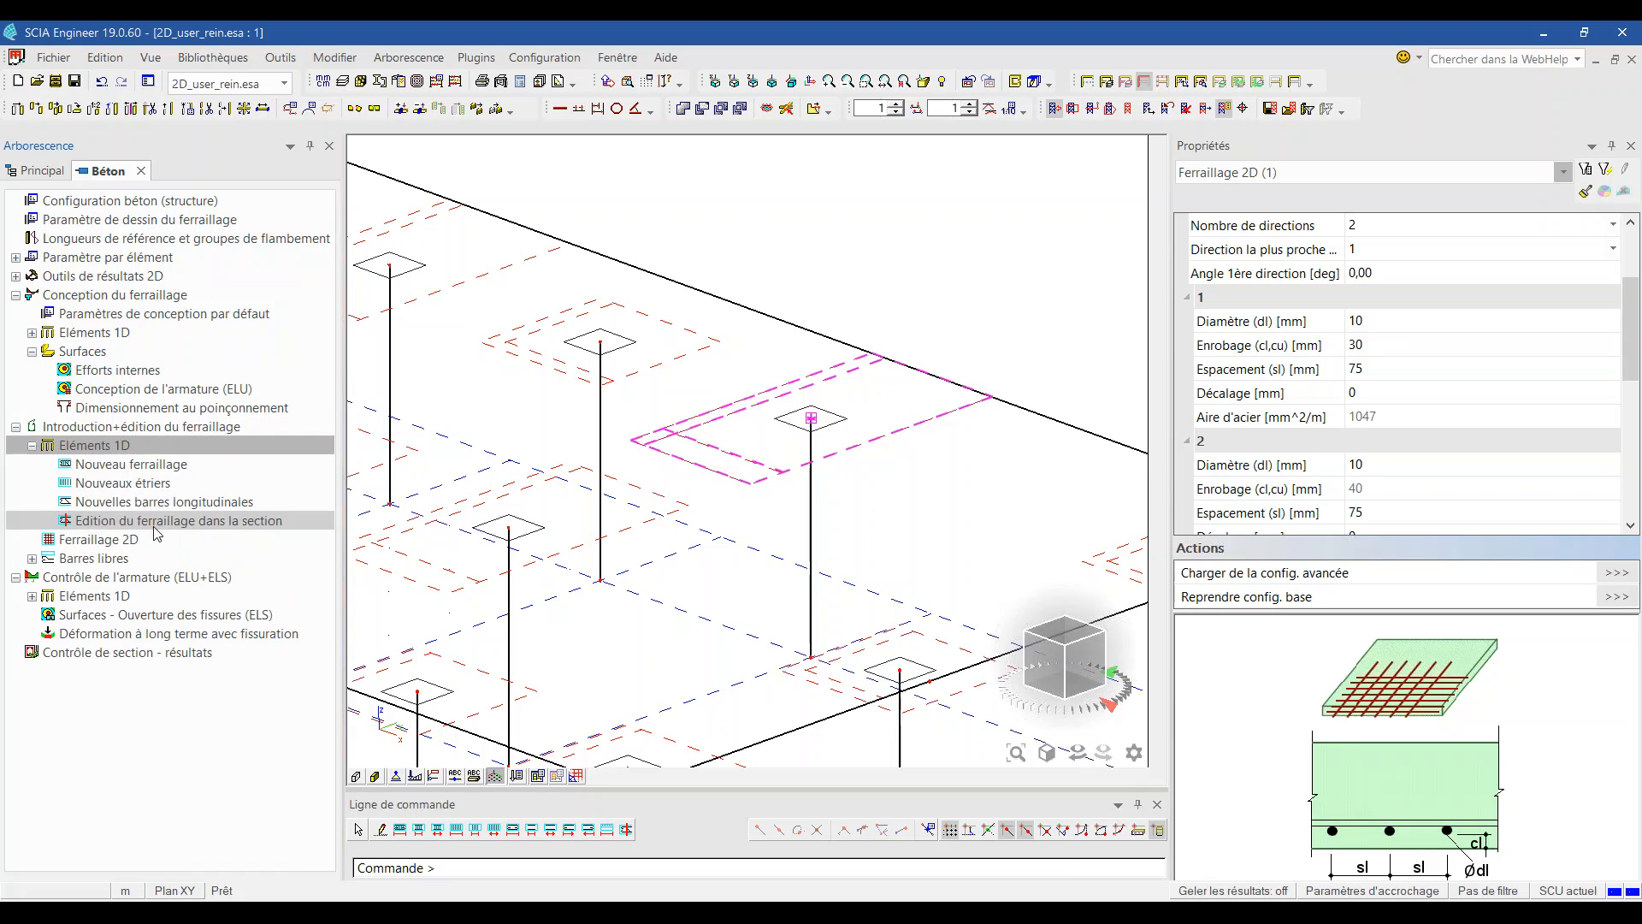
click(93, 544)
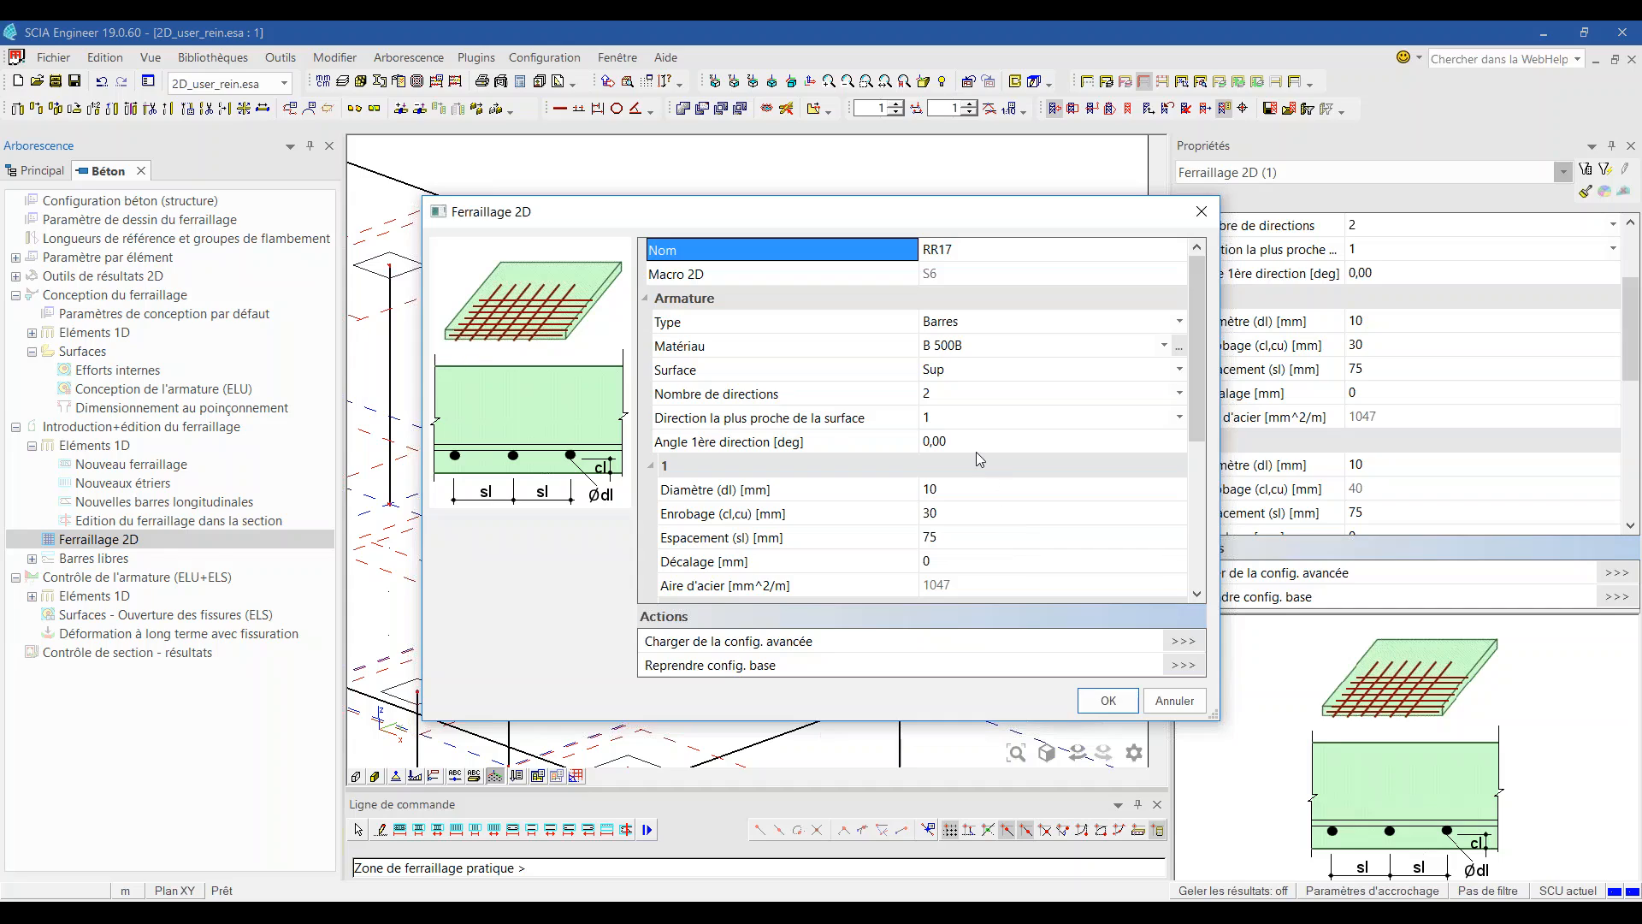
click(940, 514)
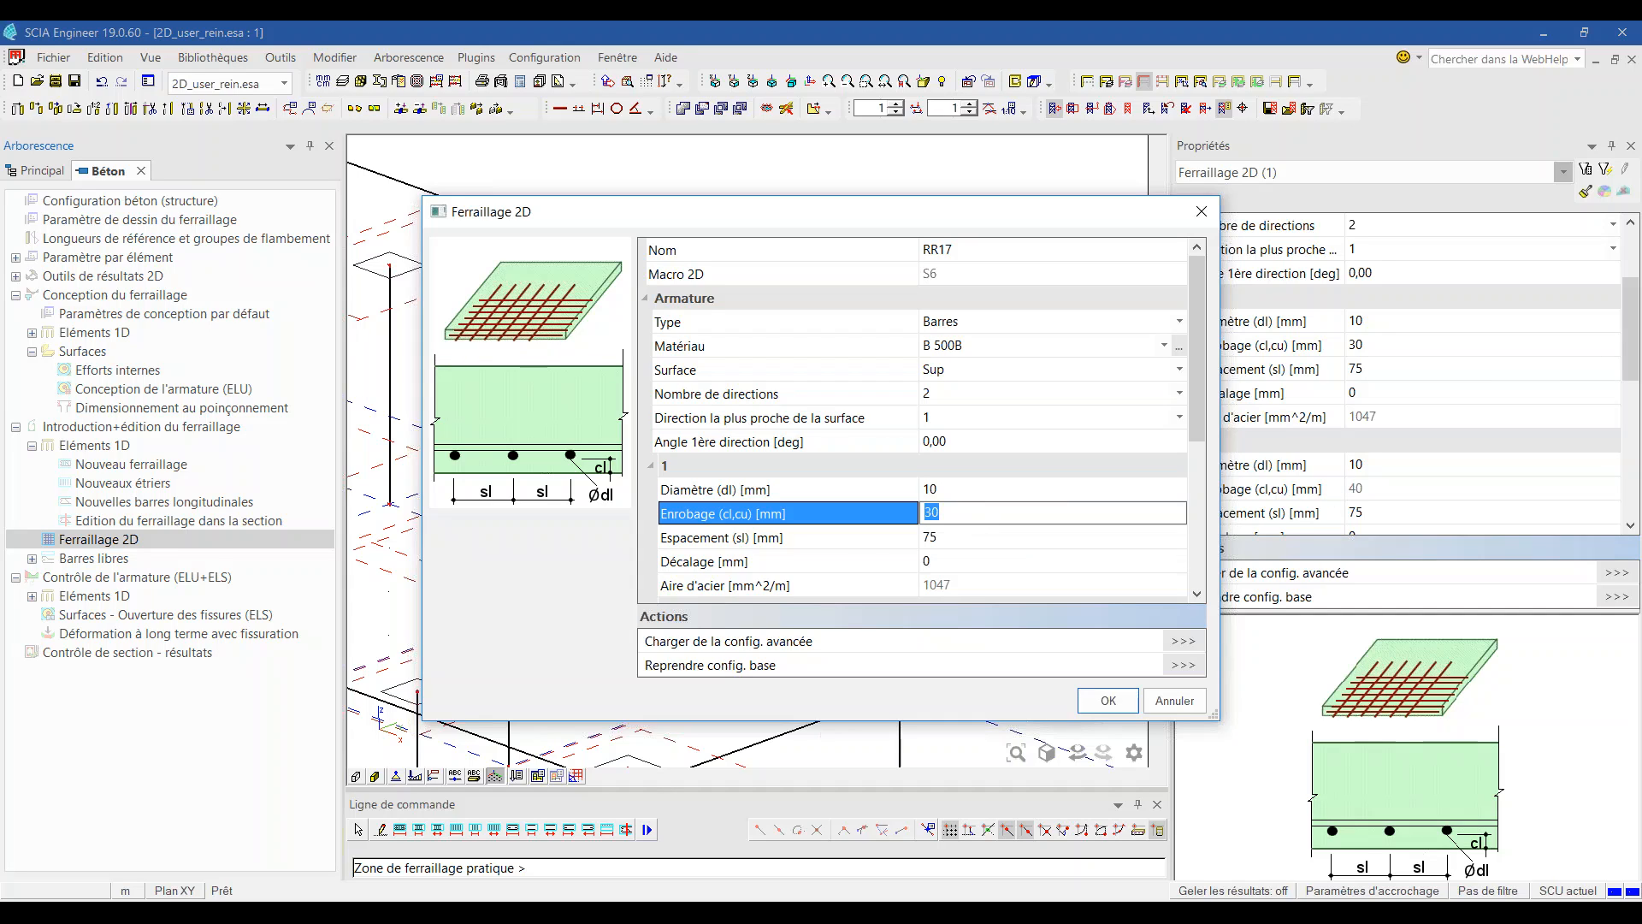
text(70)
key(Return)
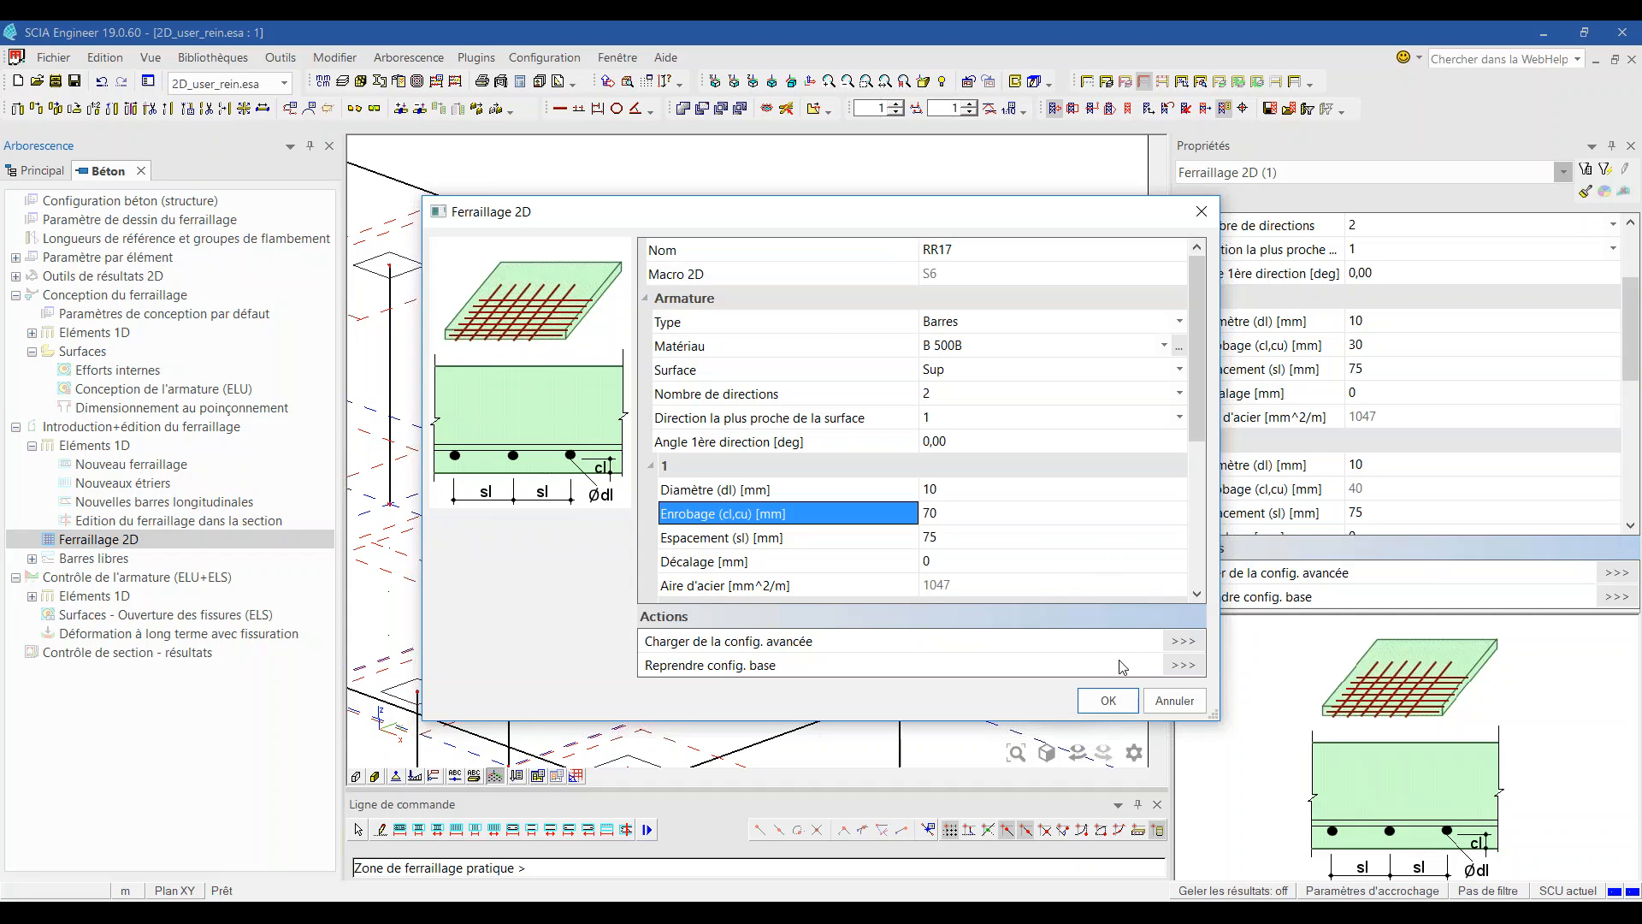
click(1108, 702)
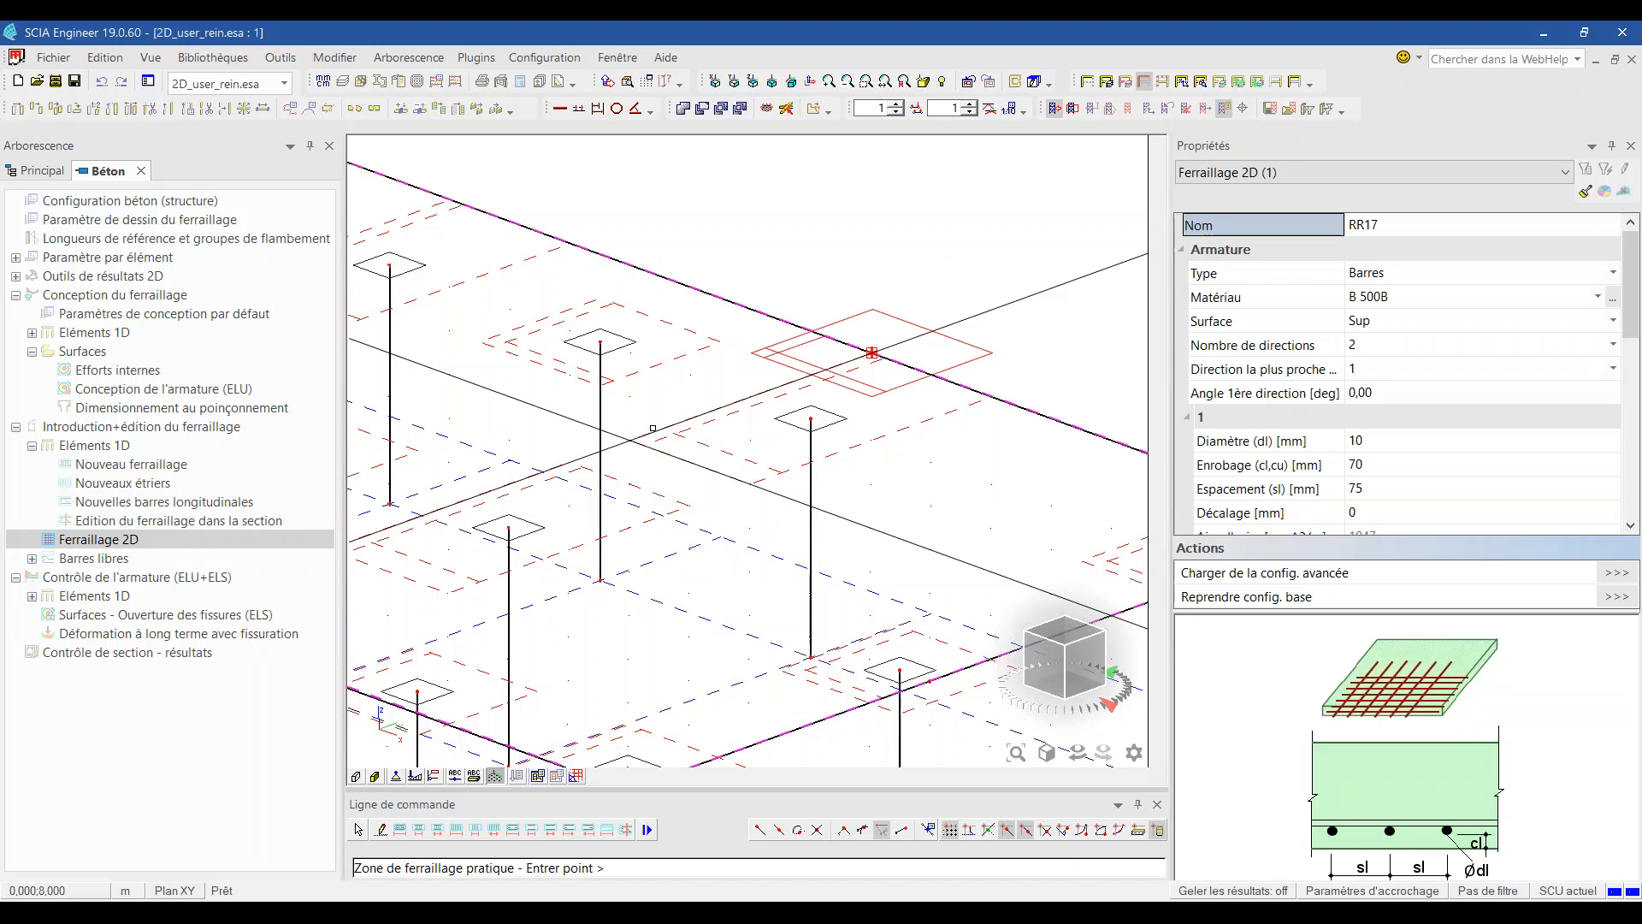
key(Escape)
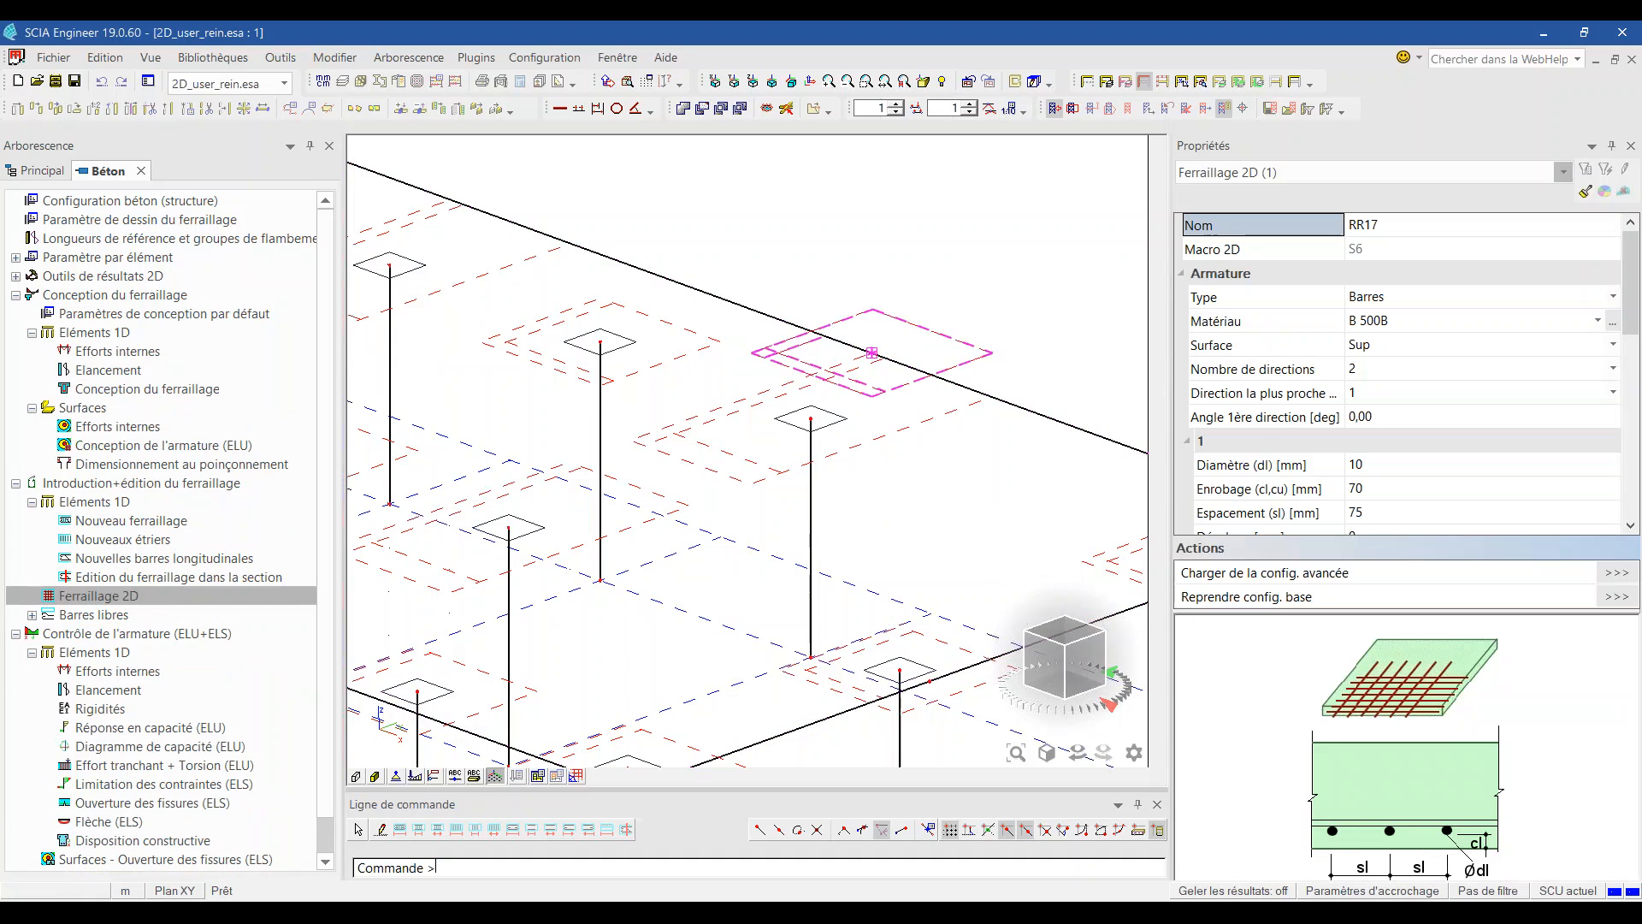
key(Delete)
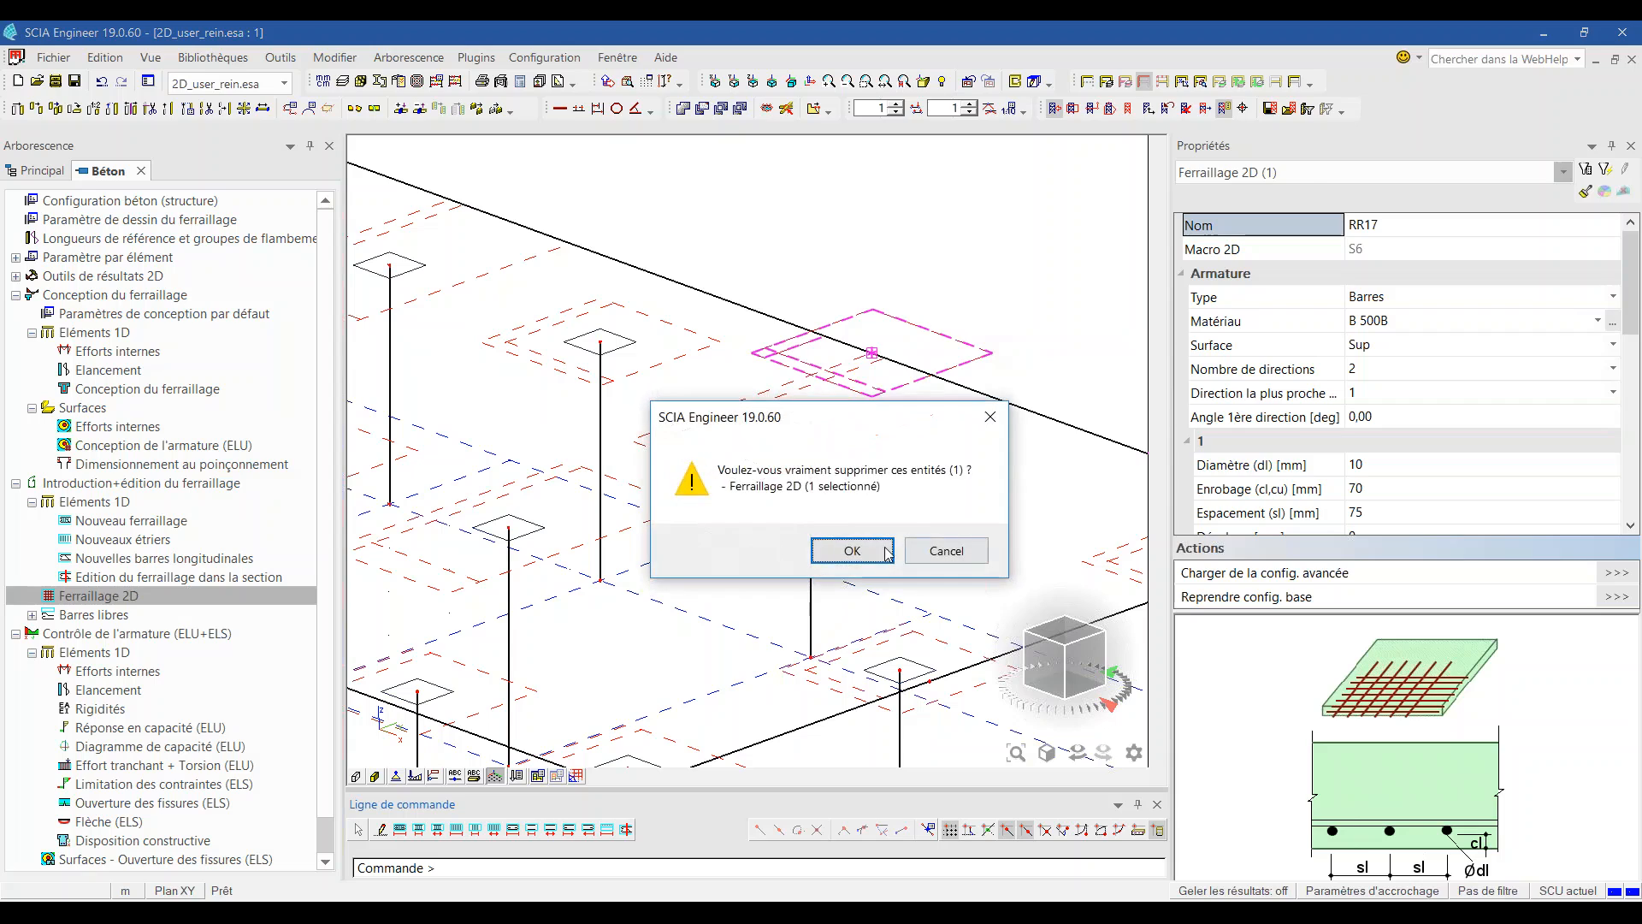
key(Return)
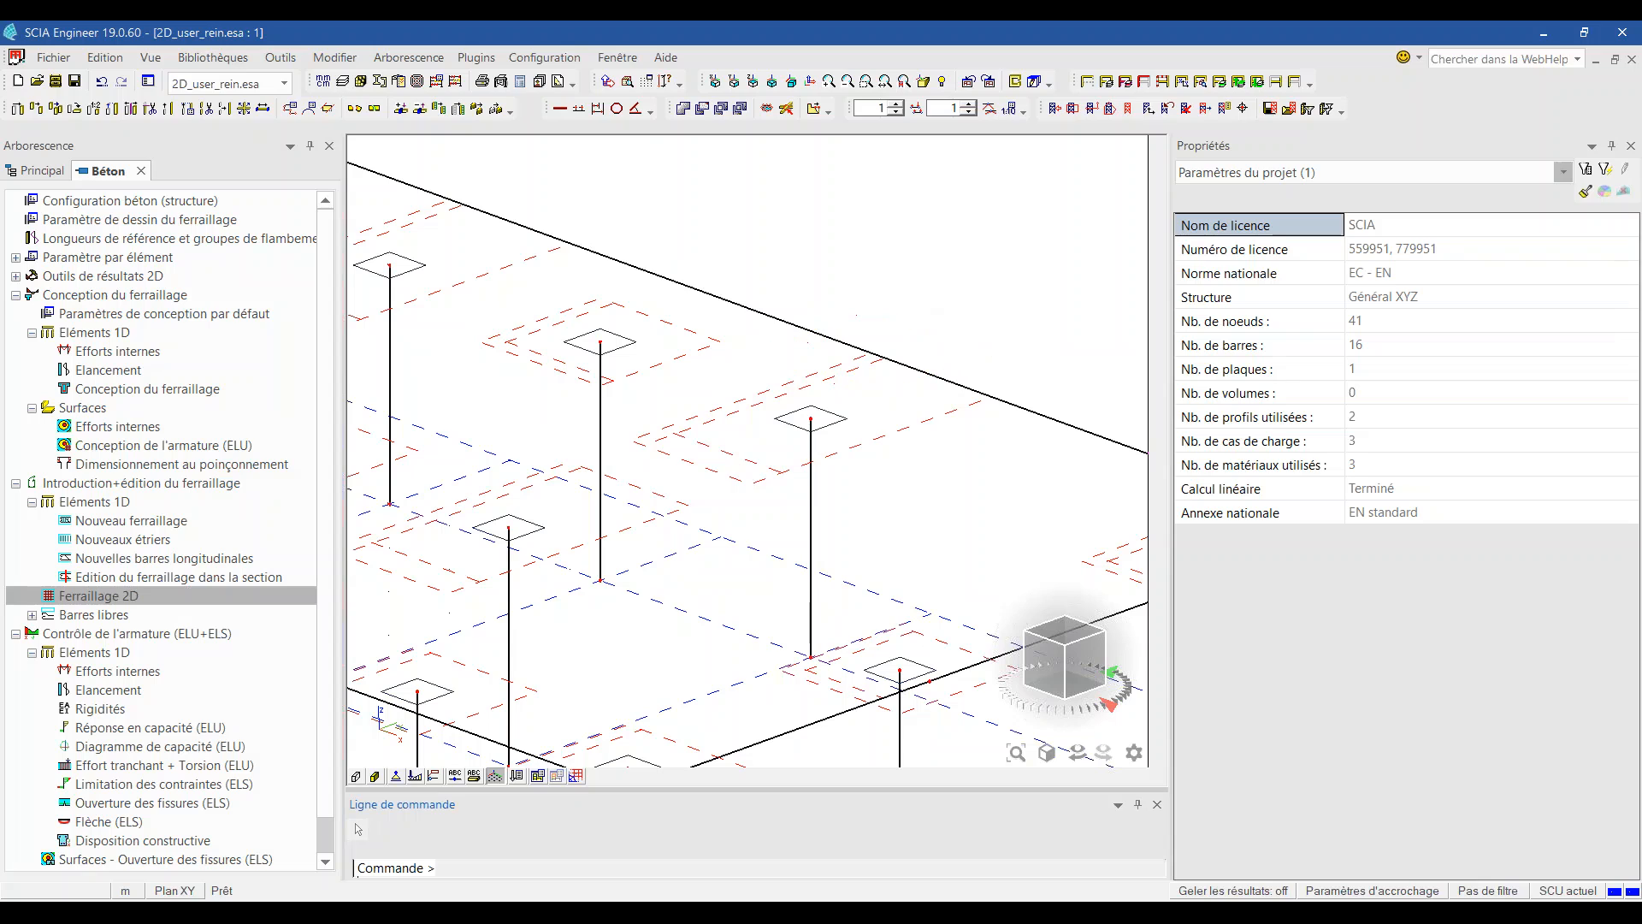
Step: Start a new 2D reinforcement zone with Géométrie définie par set to Polygone
double_click(112, 596)
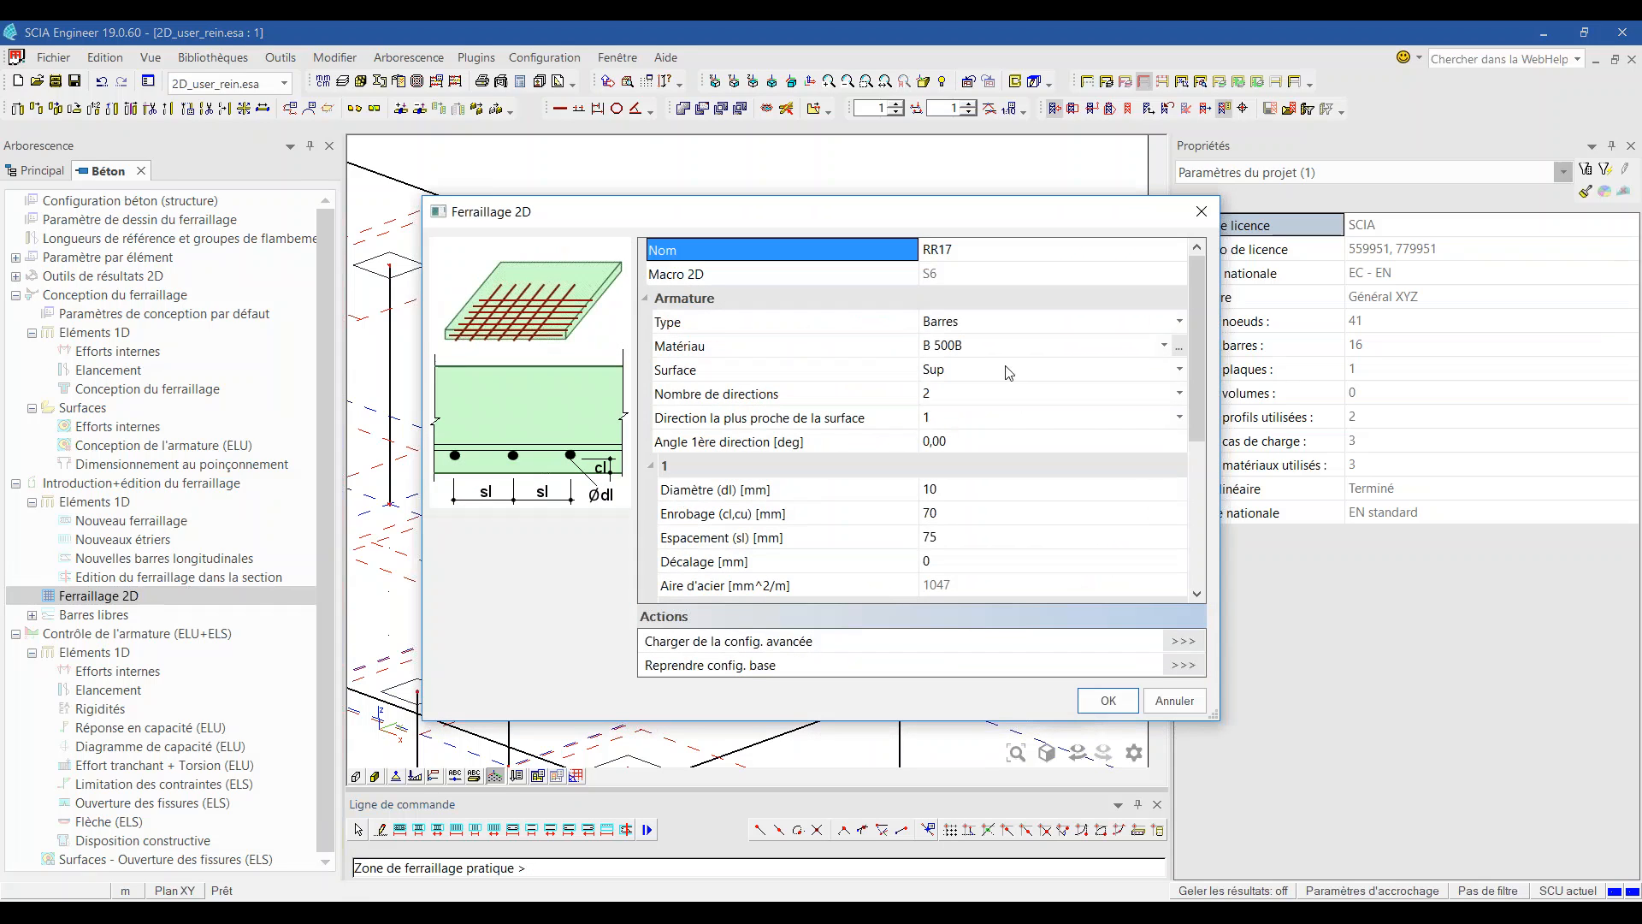
scroll(1018, 376, down, 4)
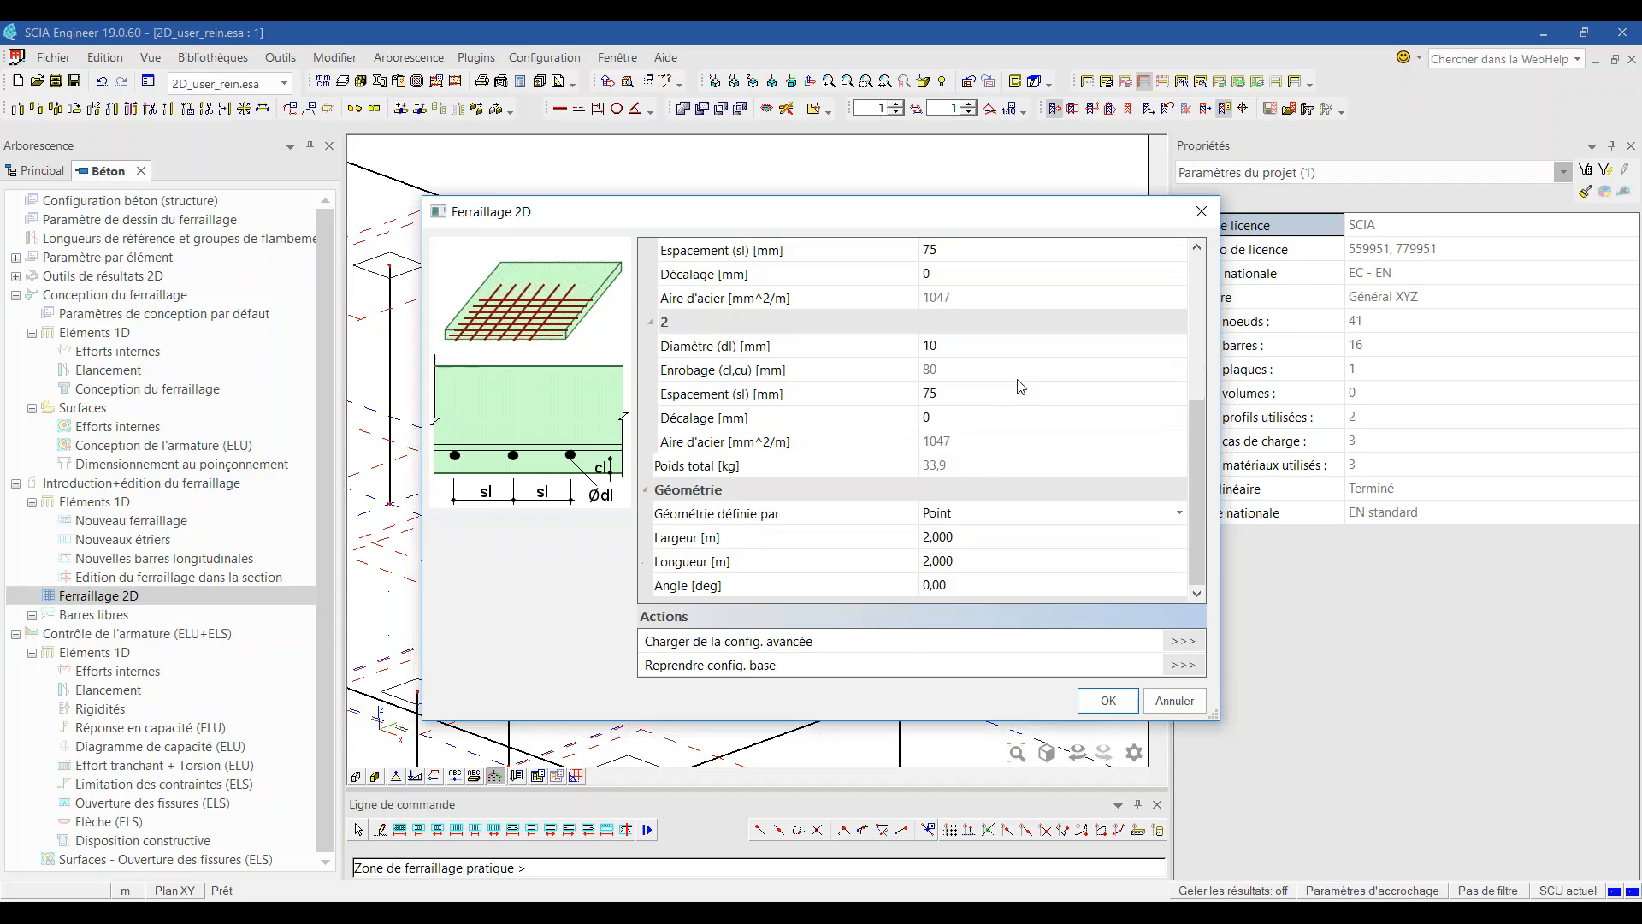
click(980, 512)
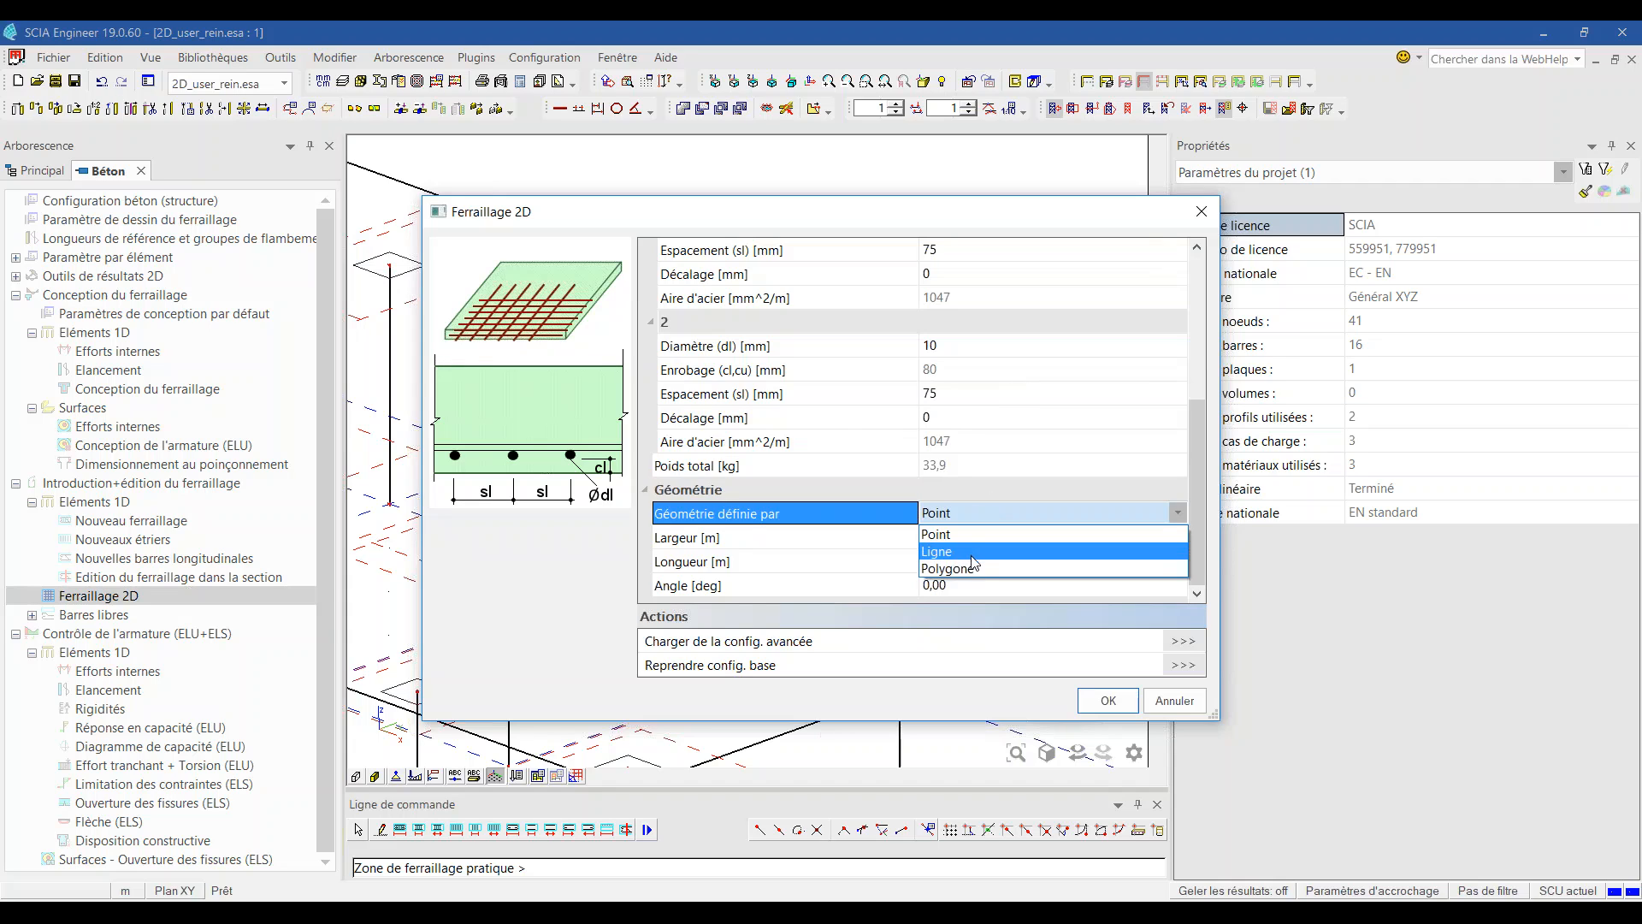
click(949, 567)
scroll(859, 385, up, 5)
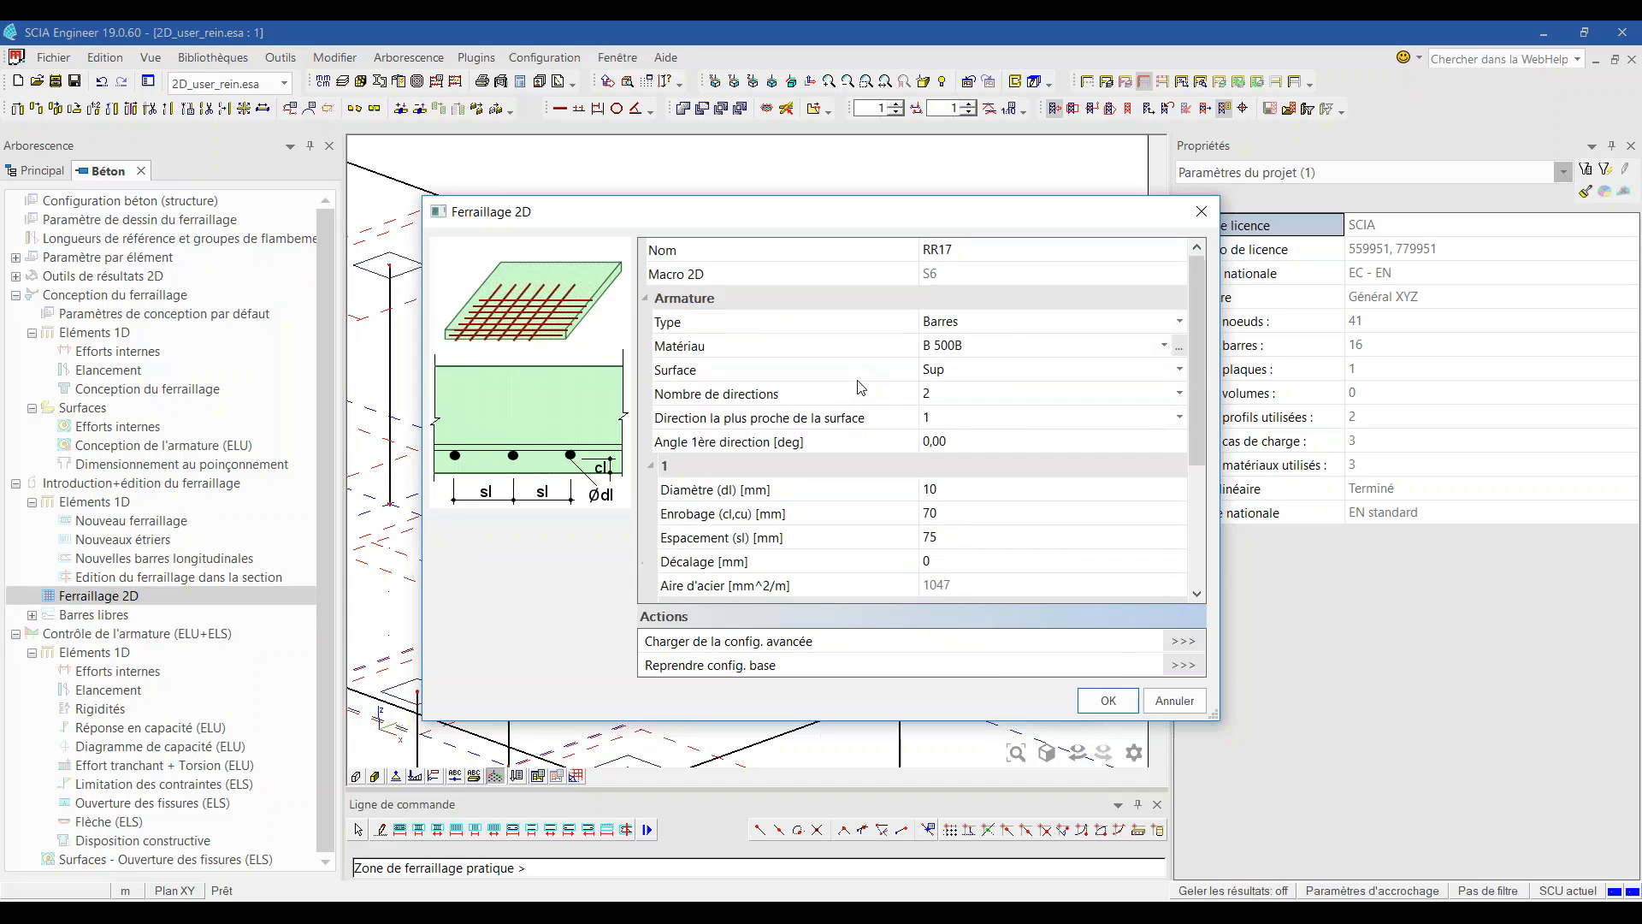
click(1109, 701)
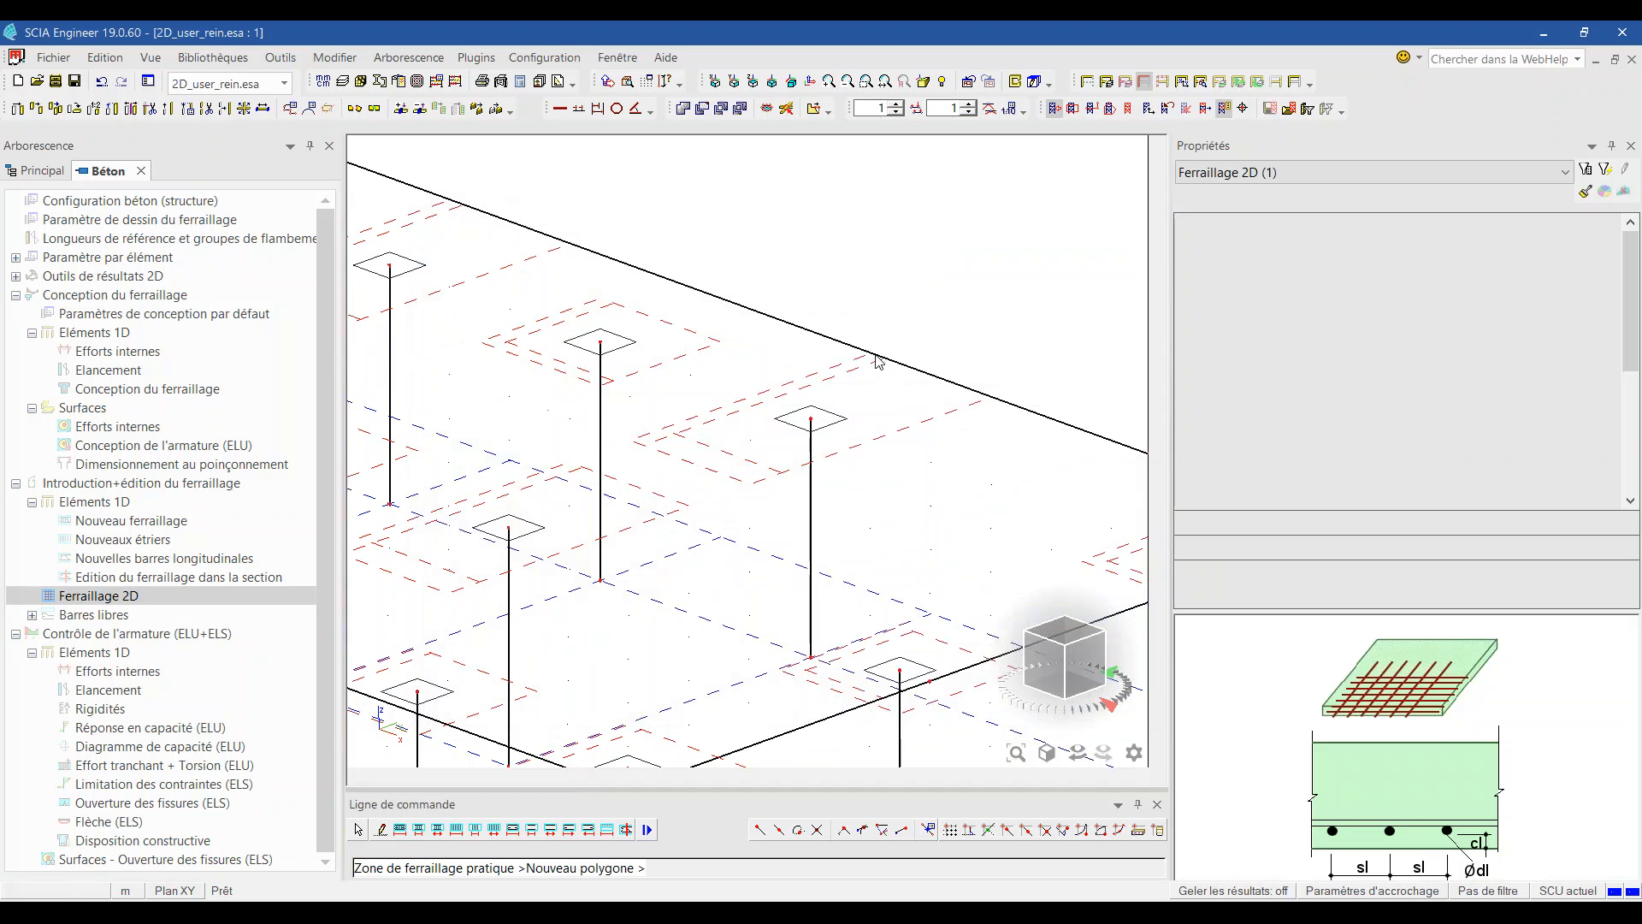
Step: Draw the RR17 zone polygon around the column head at the slab edge
click(870, 351)
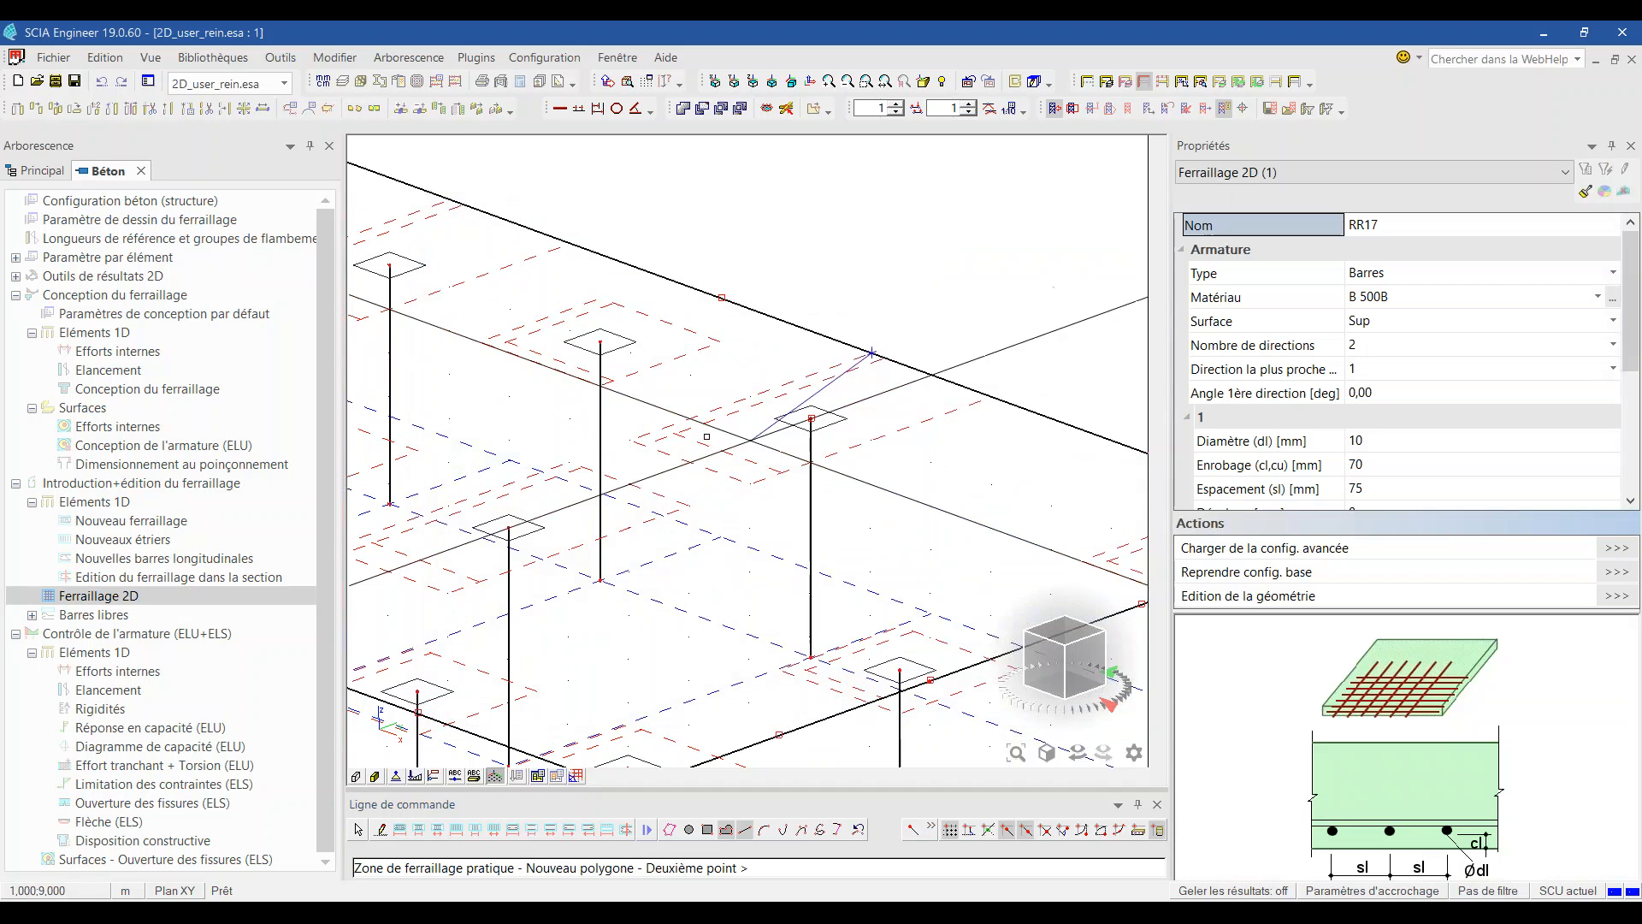
click(630, 439)
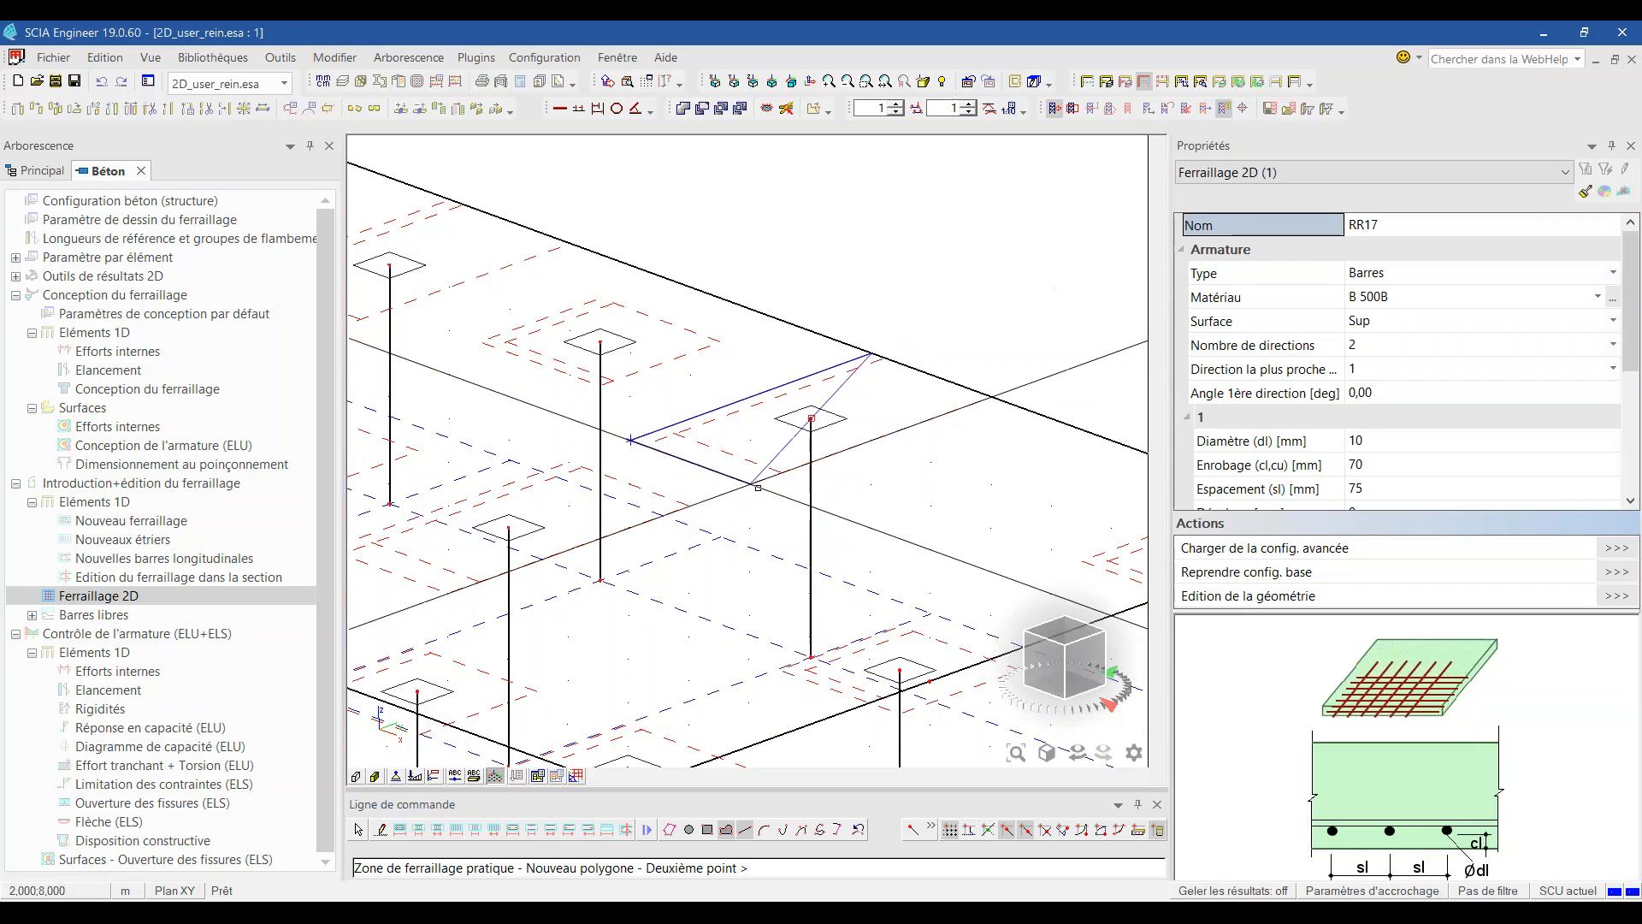
click(993, 397)
key(Escape)
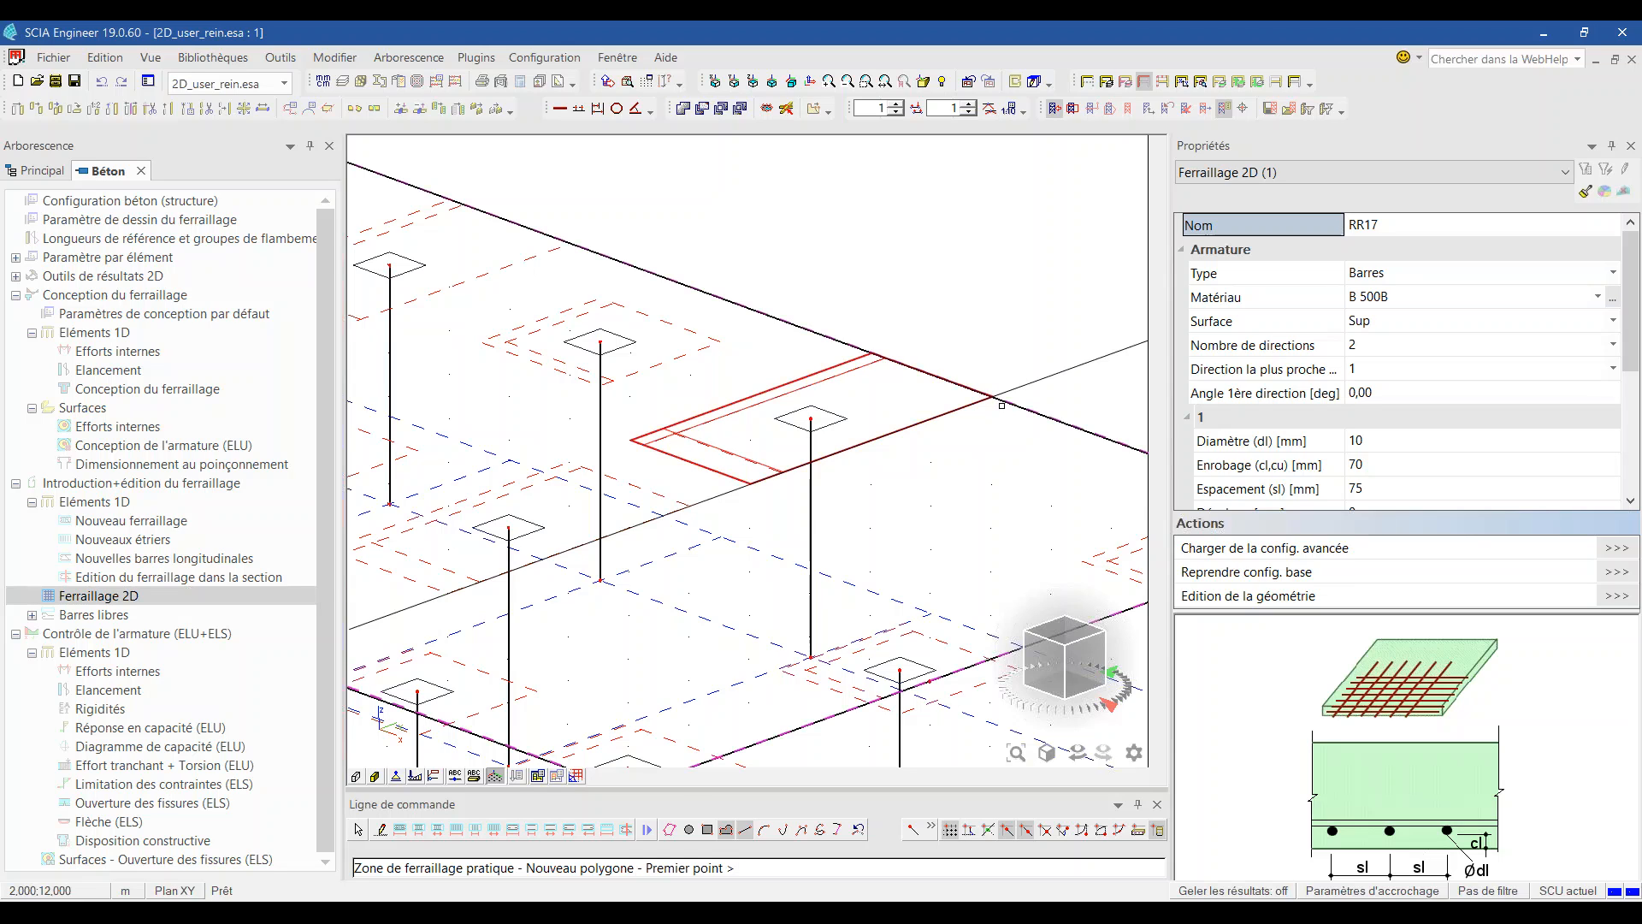
key(Escape)
key(Escape)
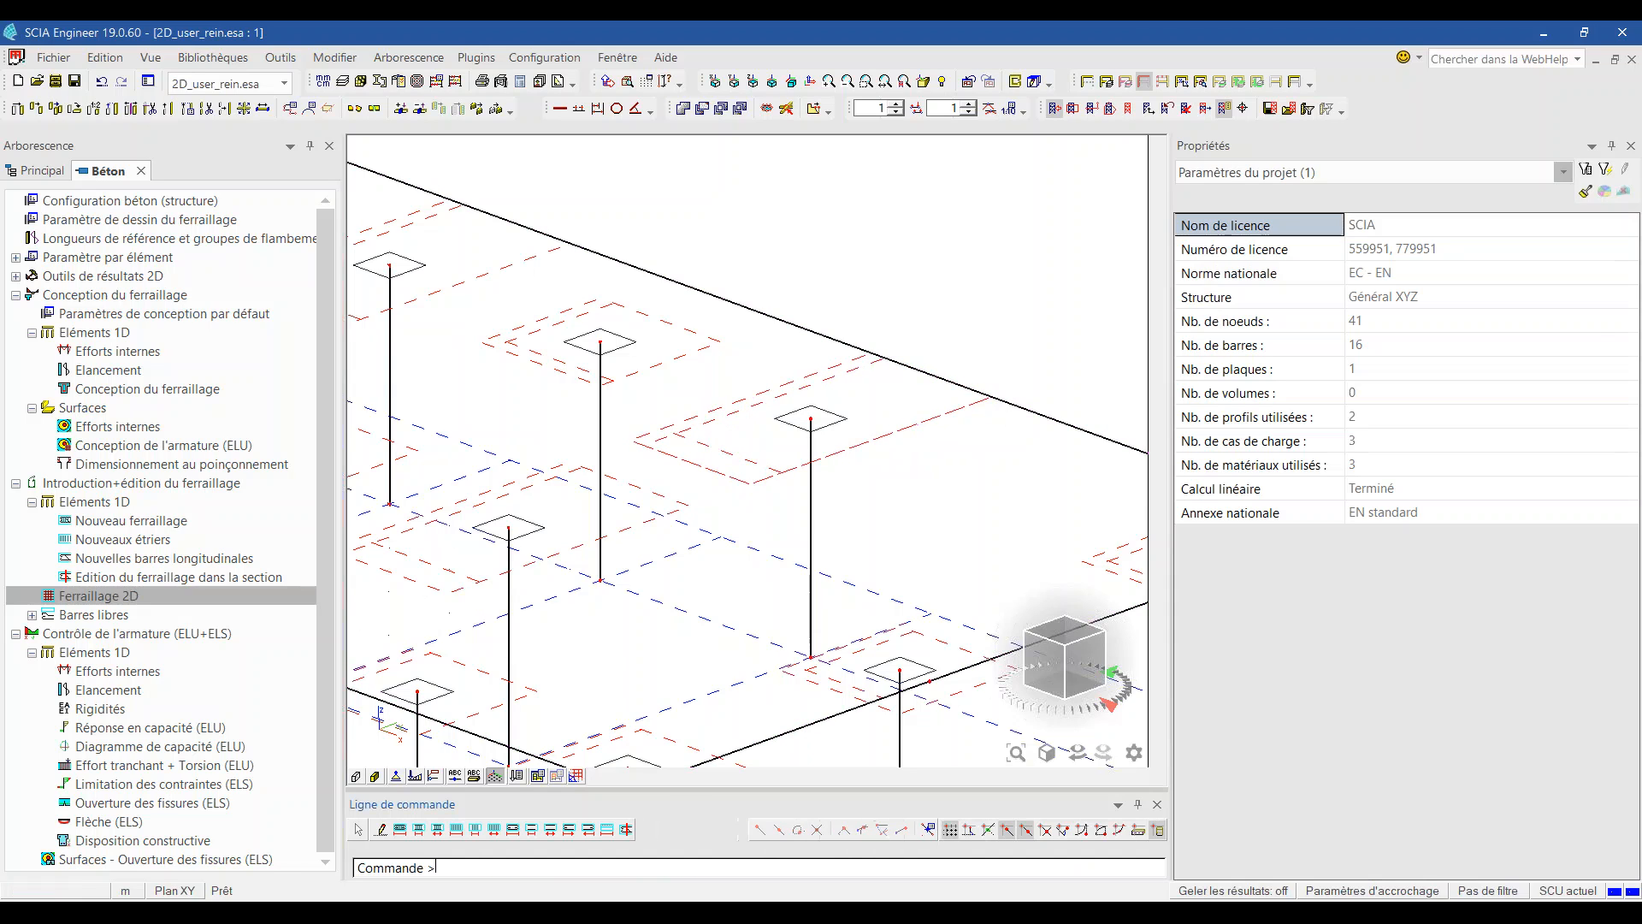
Step: Set the reinforcement zones' Style de dessin to Positions réelles in the general display settings
scroll(817, 394, down, 1)
scroll(868, 415, up, 3)
scroll(874, 417, down, 2)
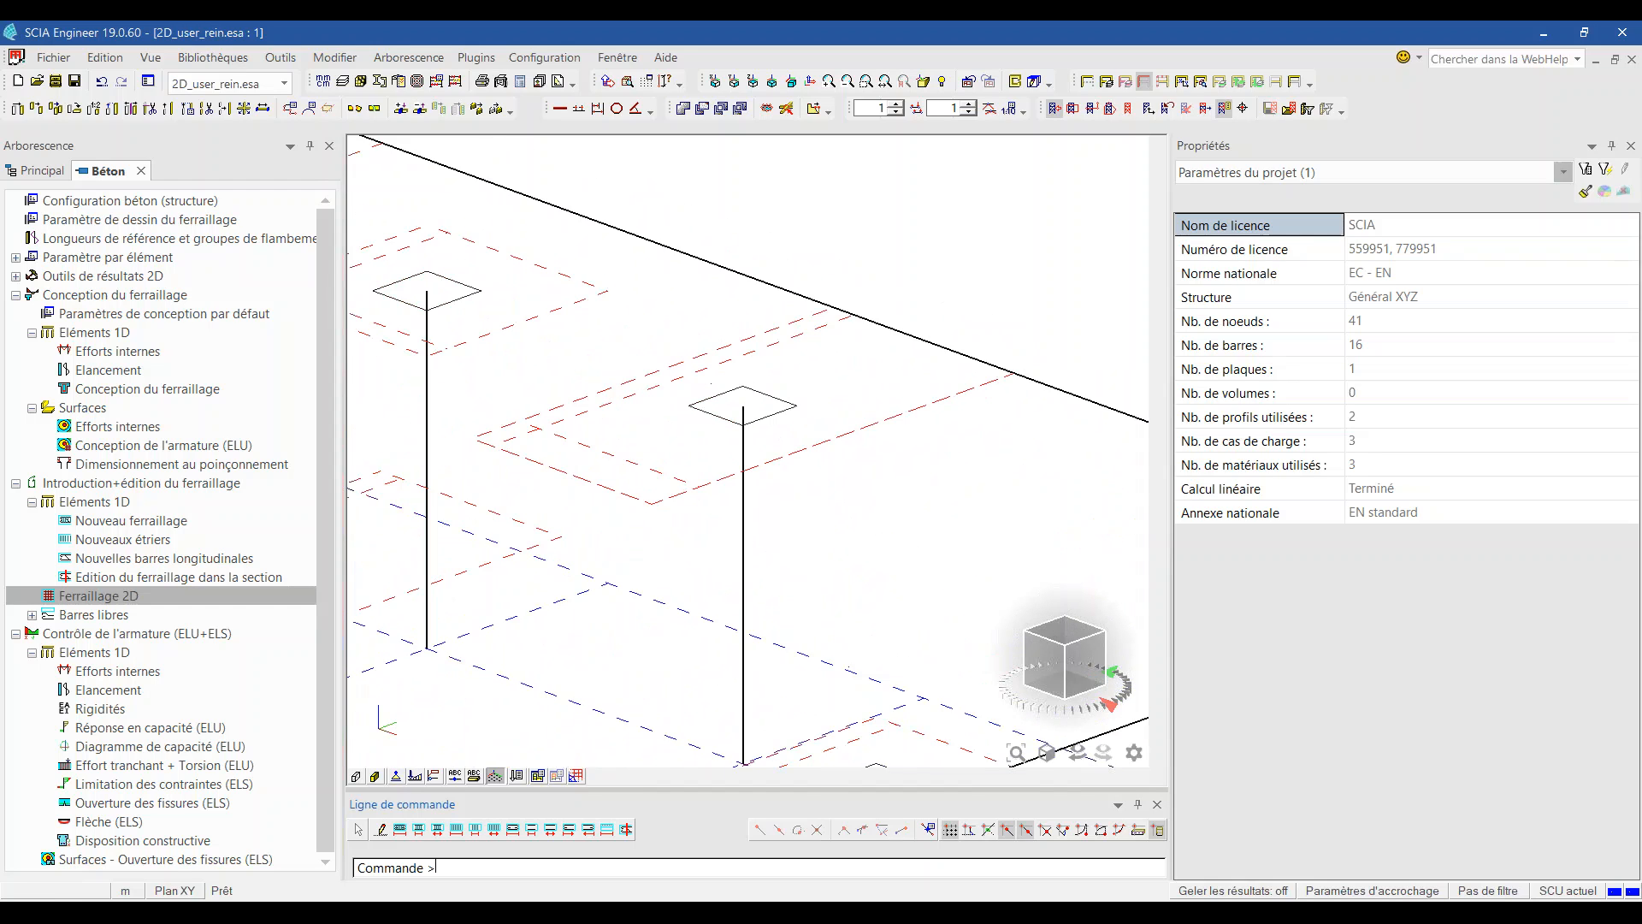
right_click(879, 232)
click(933, 296)
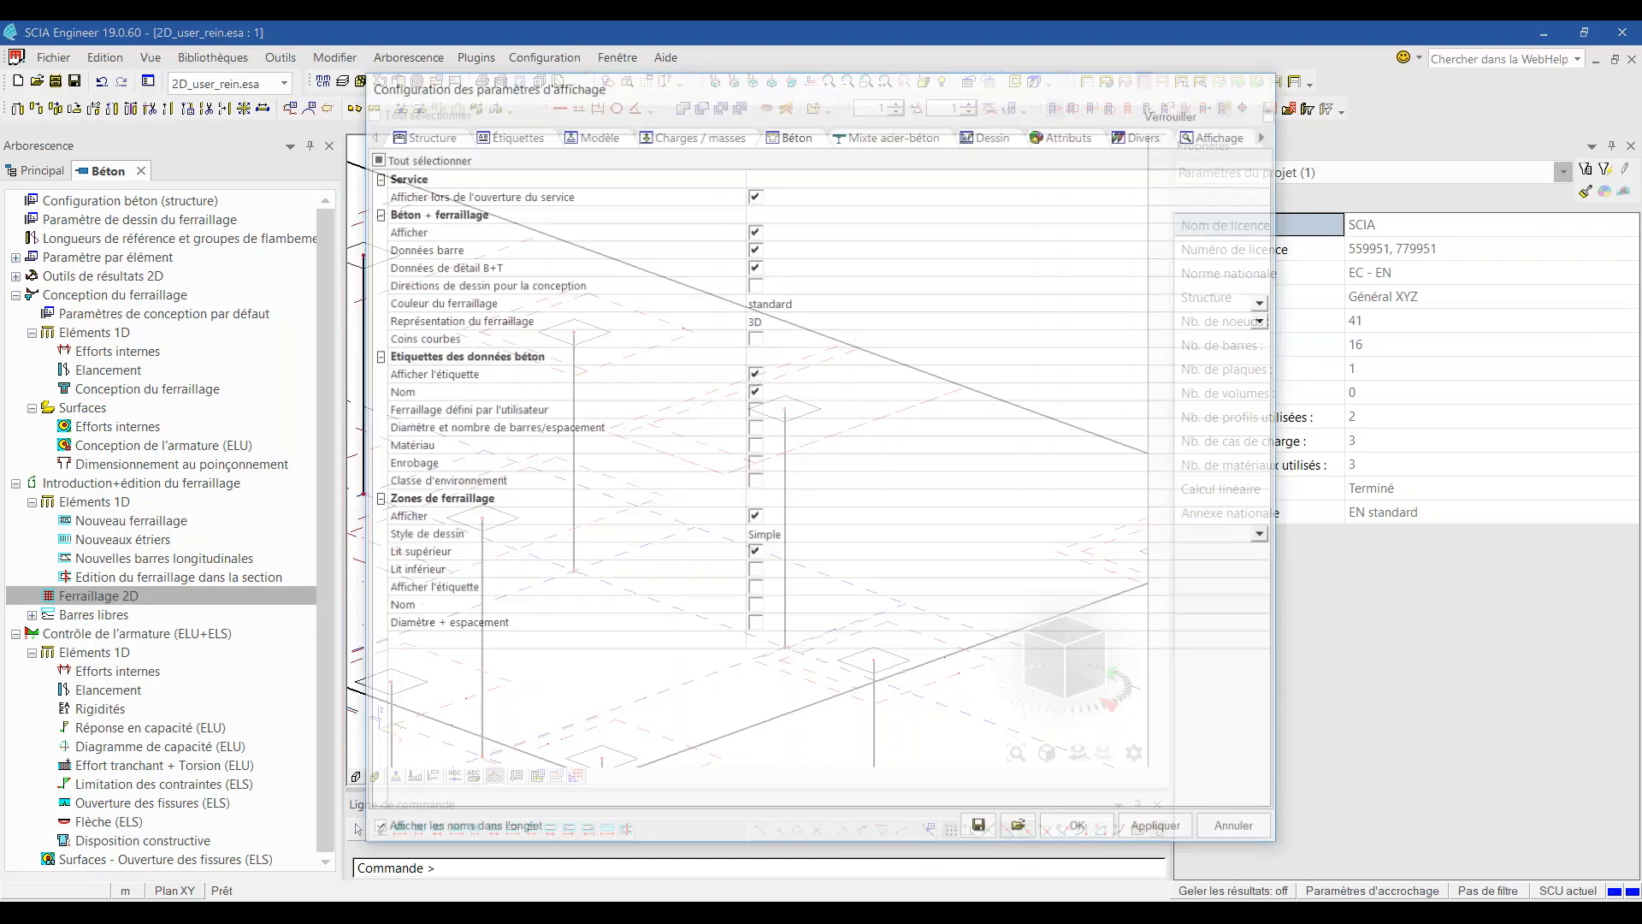
click(812, 535)
click(812, 535)
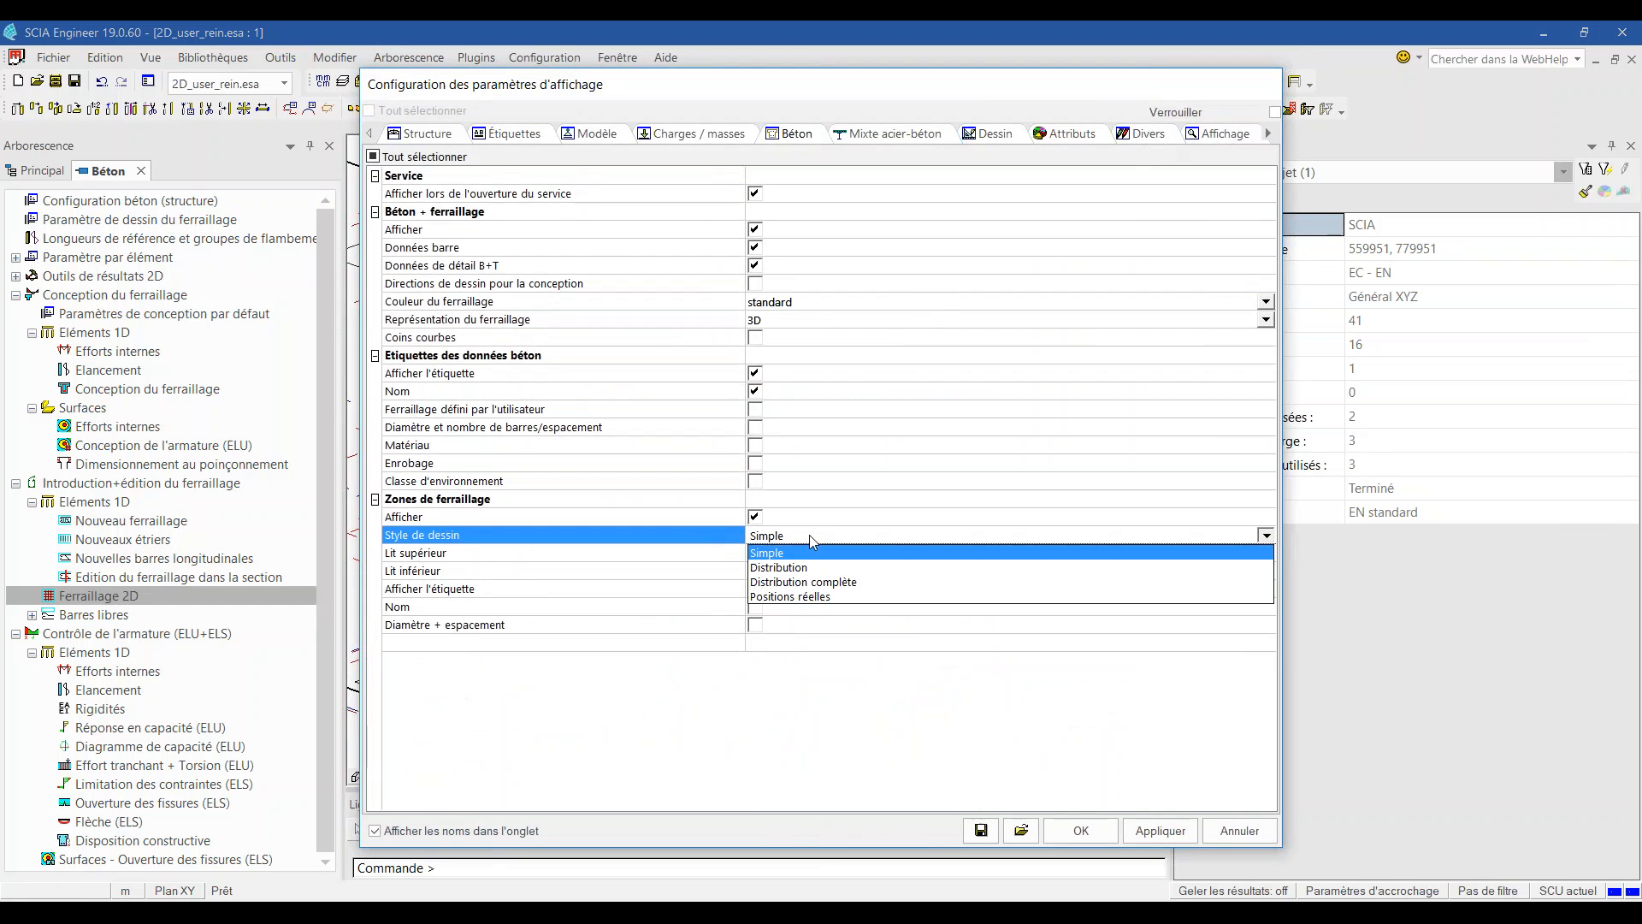
click(812, 596)
click(1160, 830)
click(1081, 831)
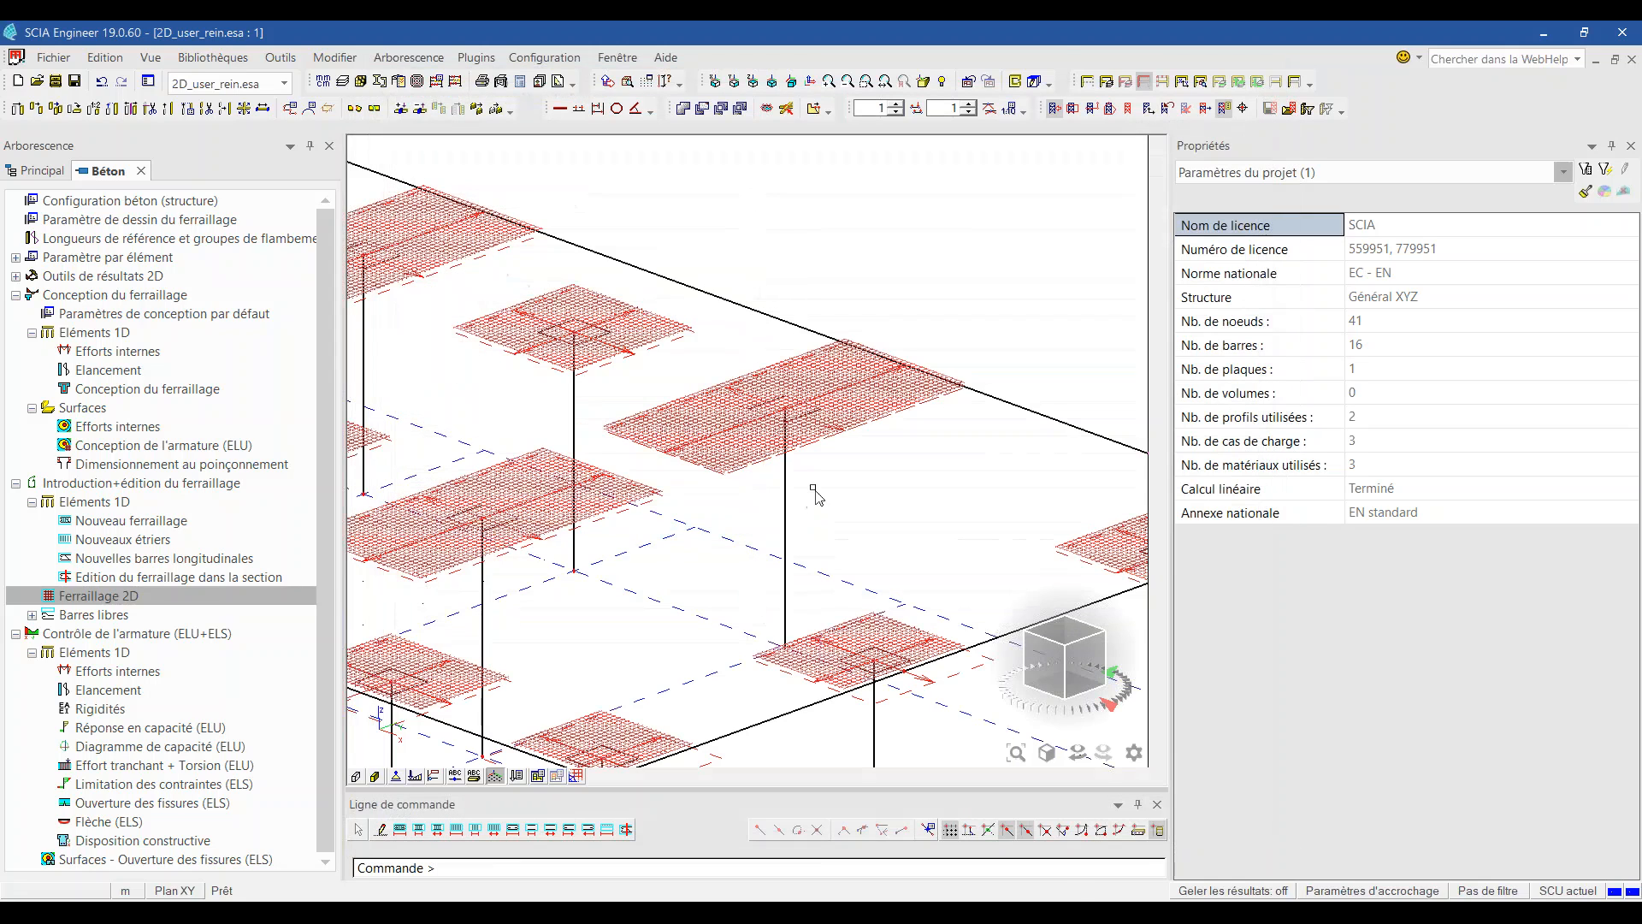
scroll(945, 392, up, 5)
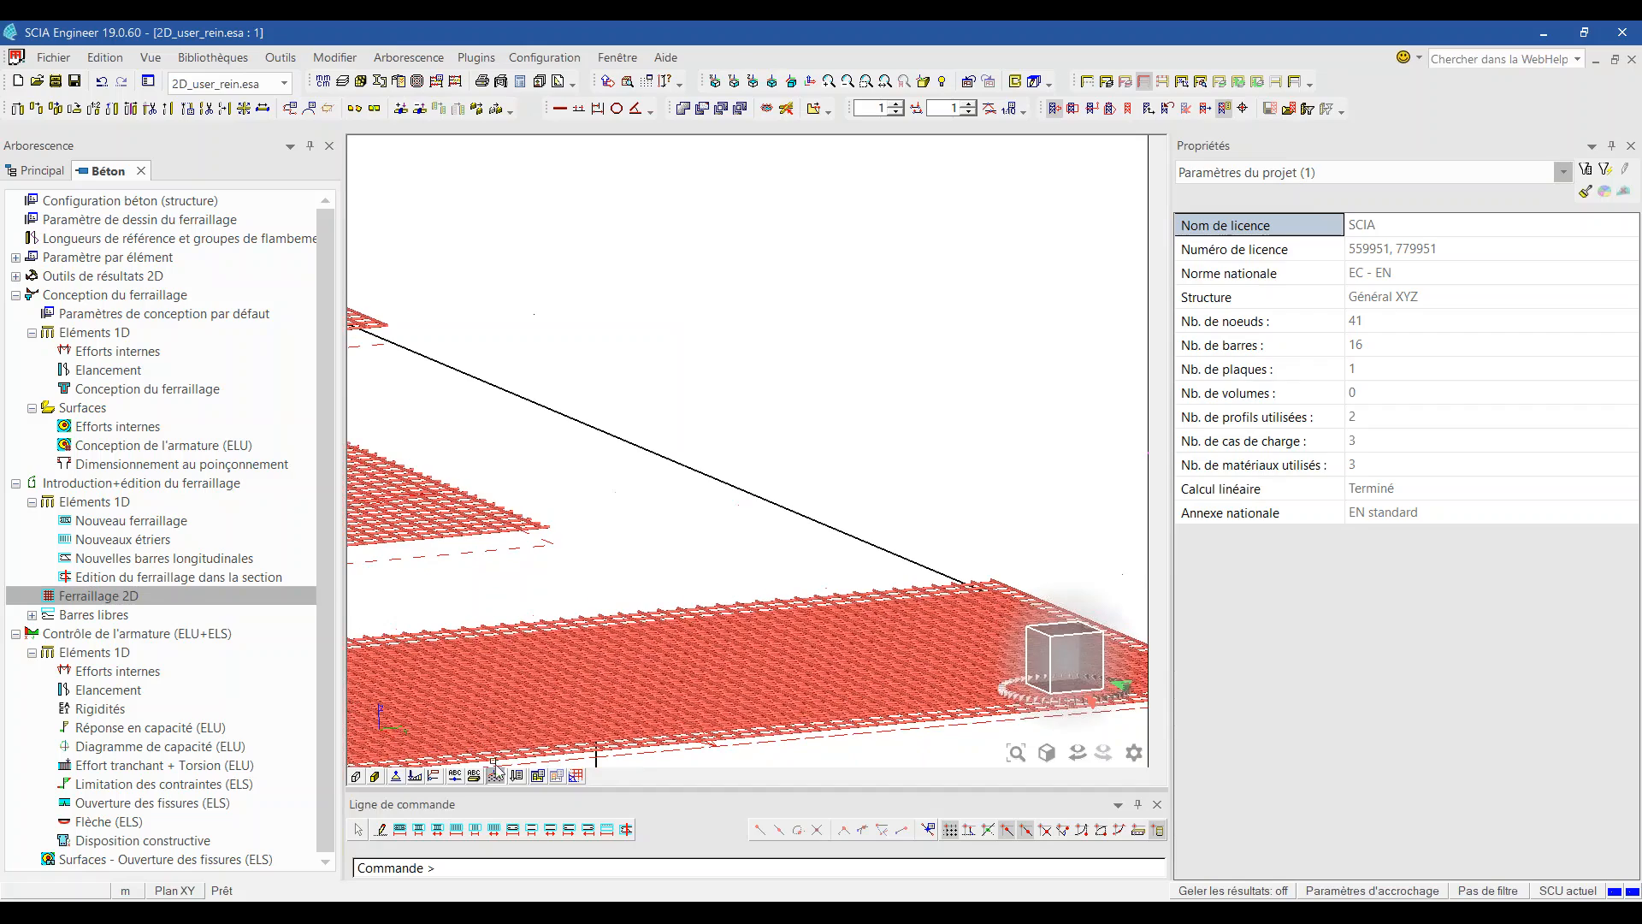
Step: Orbit the model and switch to the front elevation view
scroll(616, 466, down, 3)
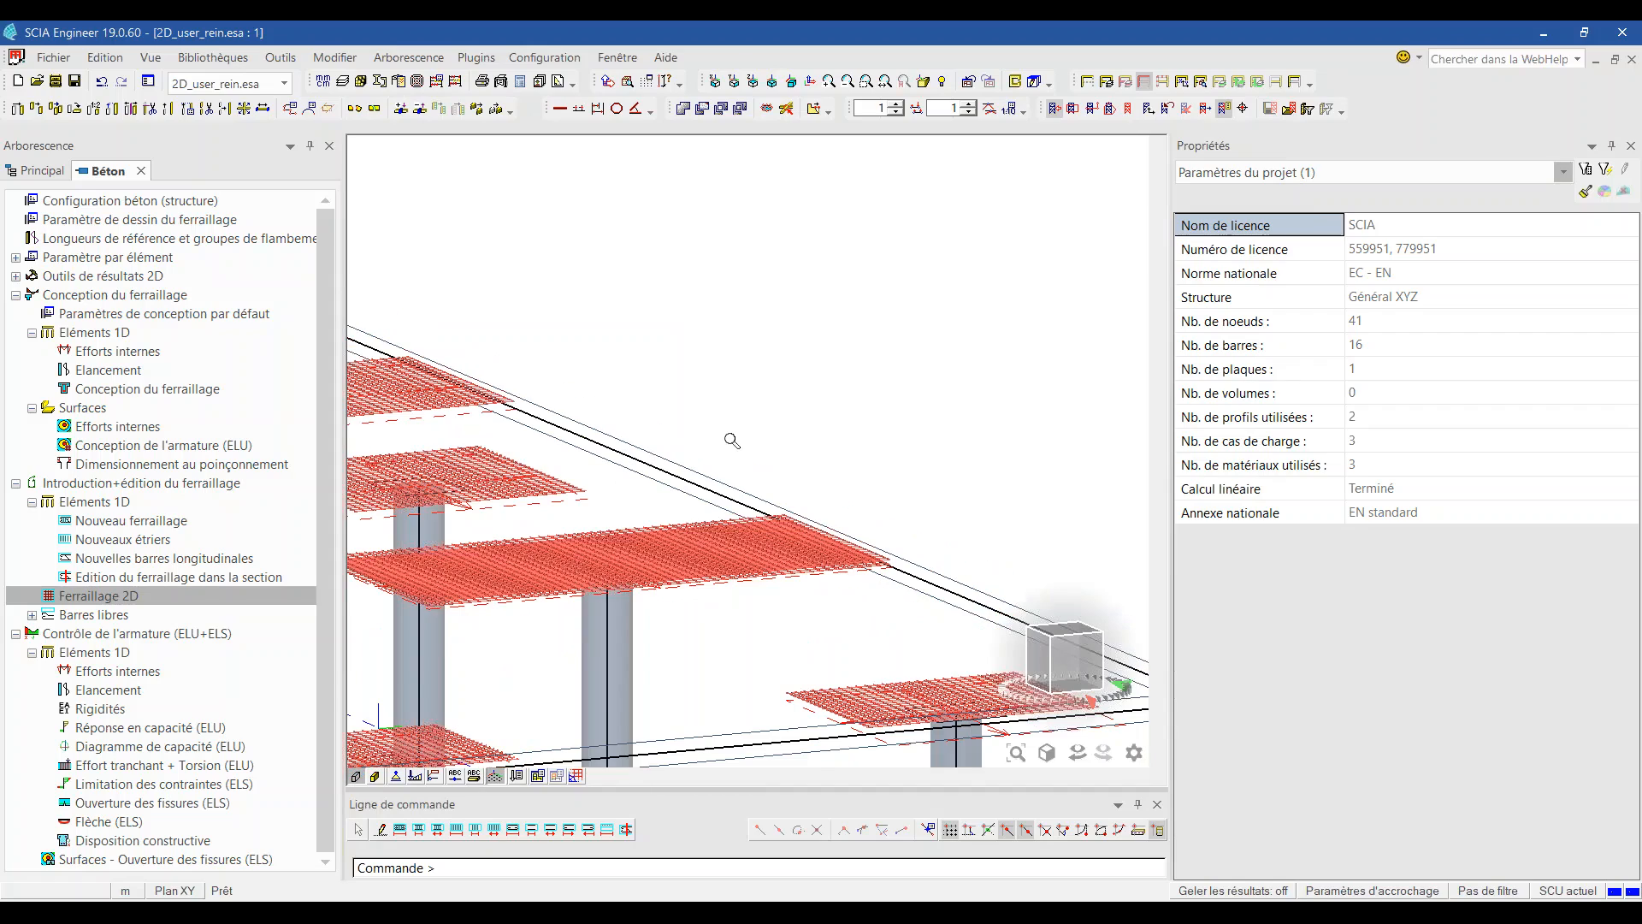
scroll(731, 441, down, 2)
ctrl+right_drag(803, 554, 705, 545)
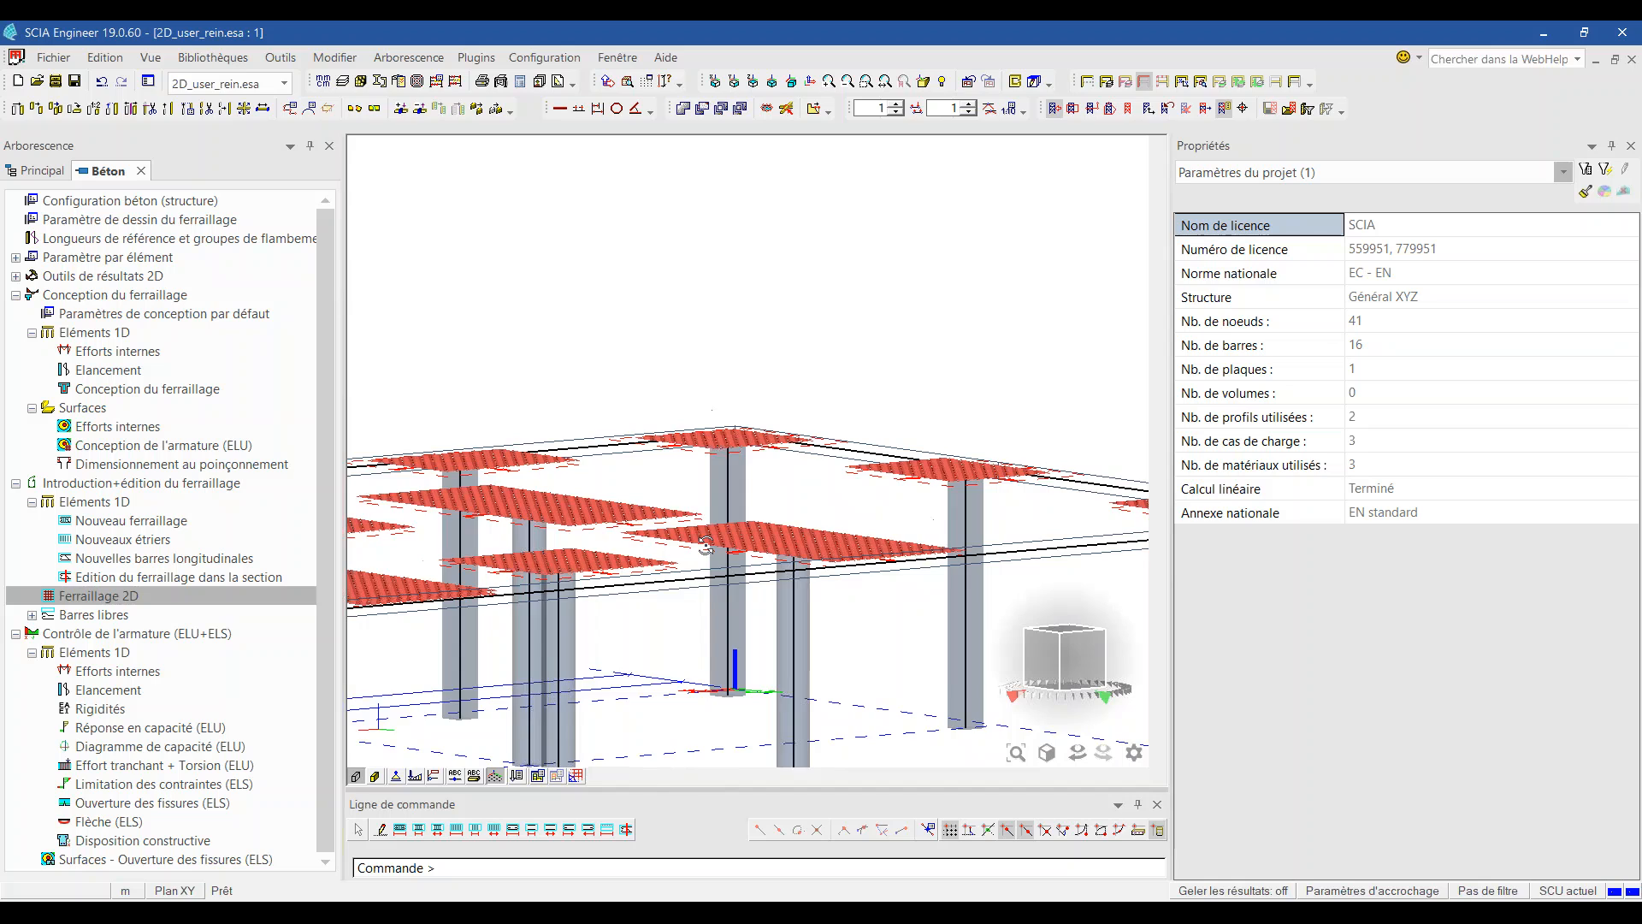
scroll(705, 545, down, 2)
scroll(567, 563, up, 7)
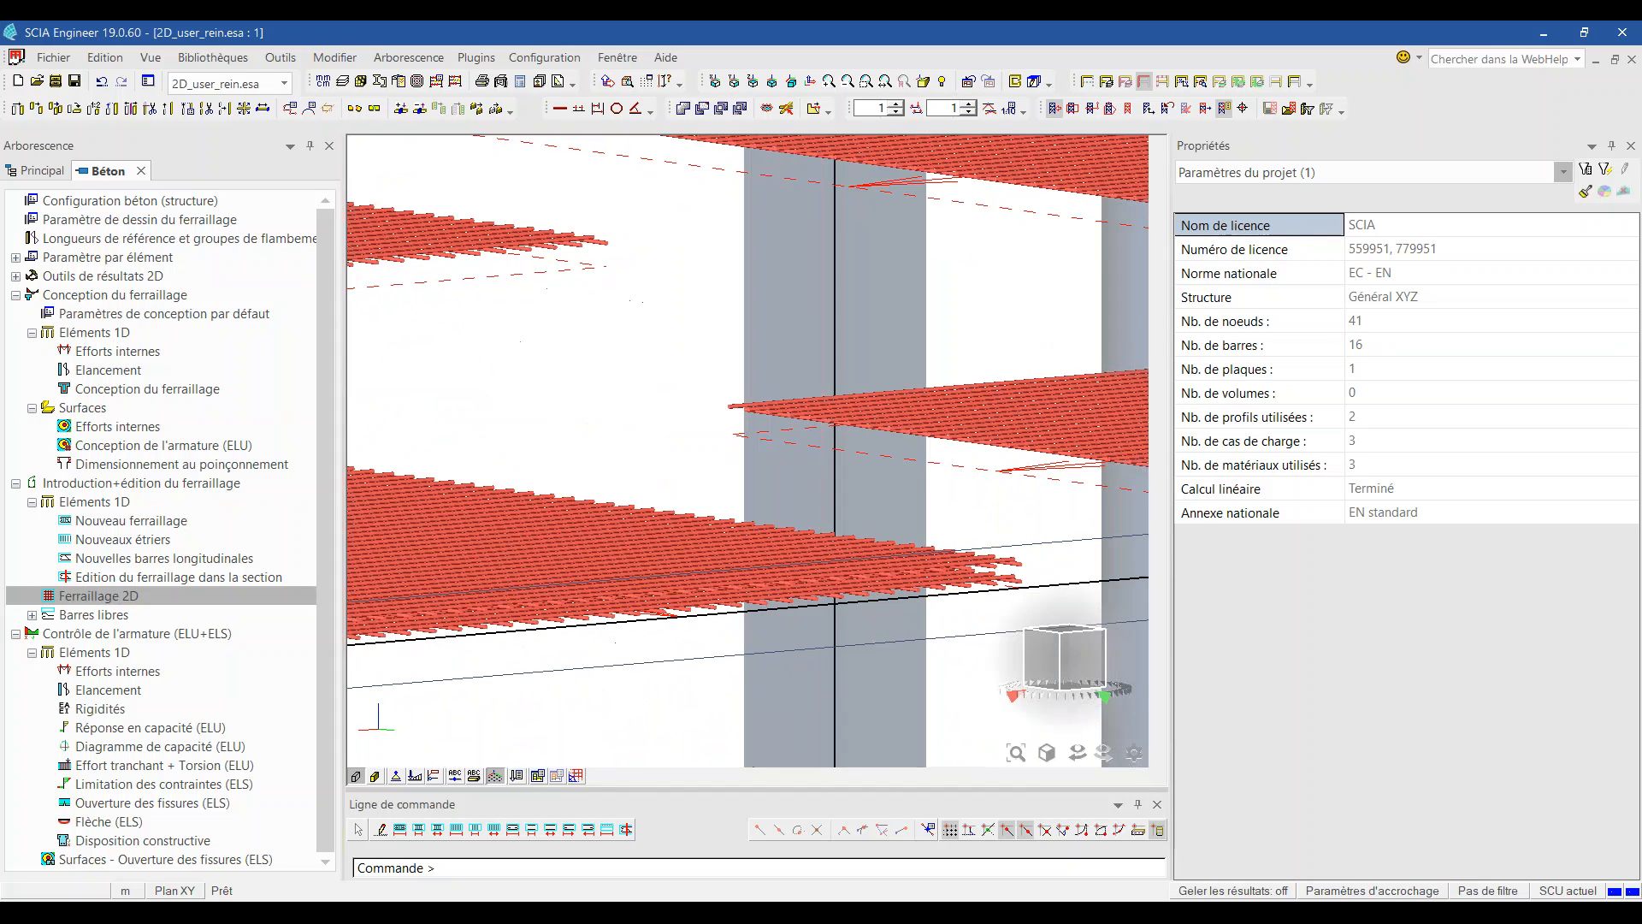
click(1086, 668)
Step: Zoom into the slab to inspect the overlapping RR1 and RR6 top bar layers
scroll(678, 403, up, 3)
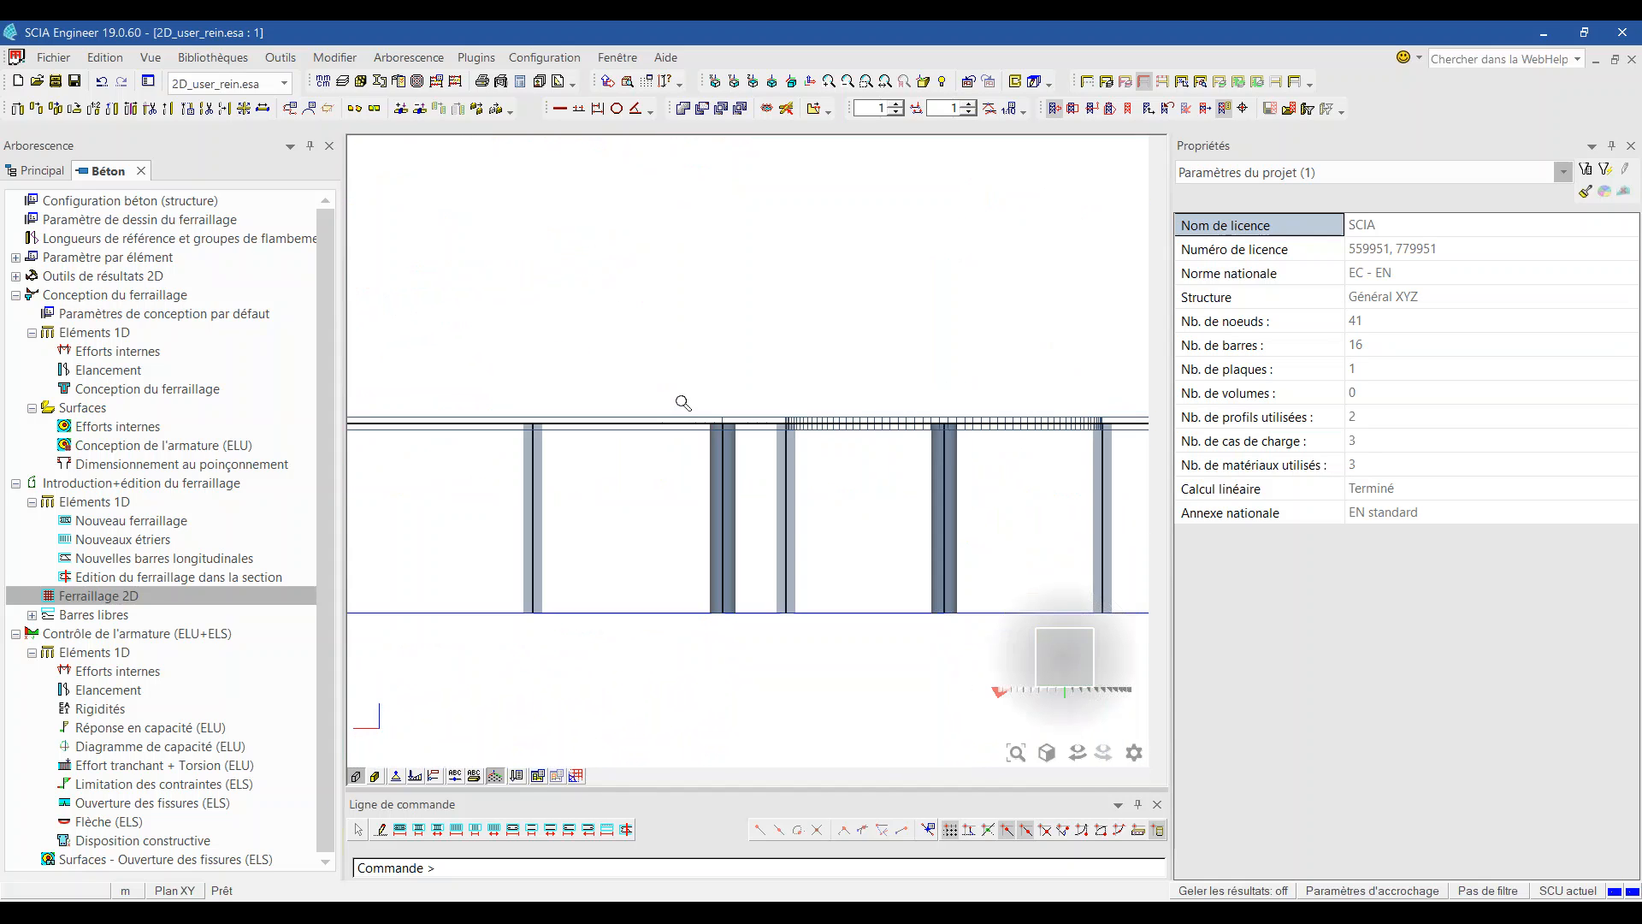
scroll(628, 330, up, 2)
scroll(733, 335, up, 2)
scroll(890, 409, up, 4)
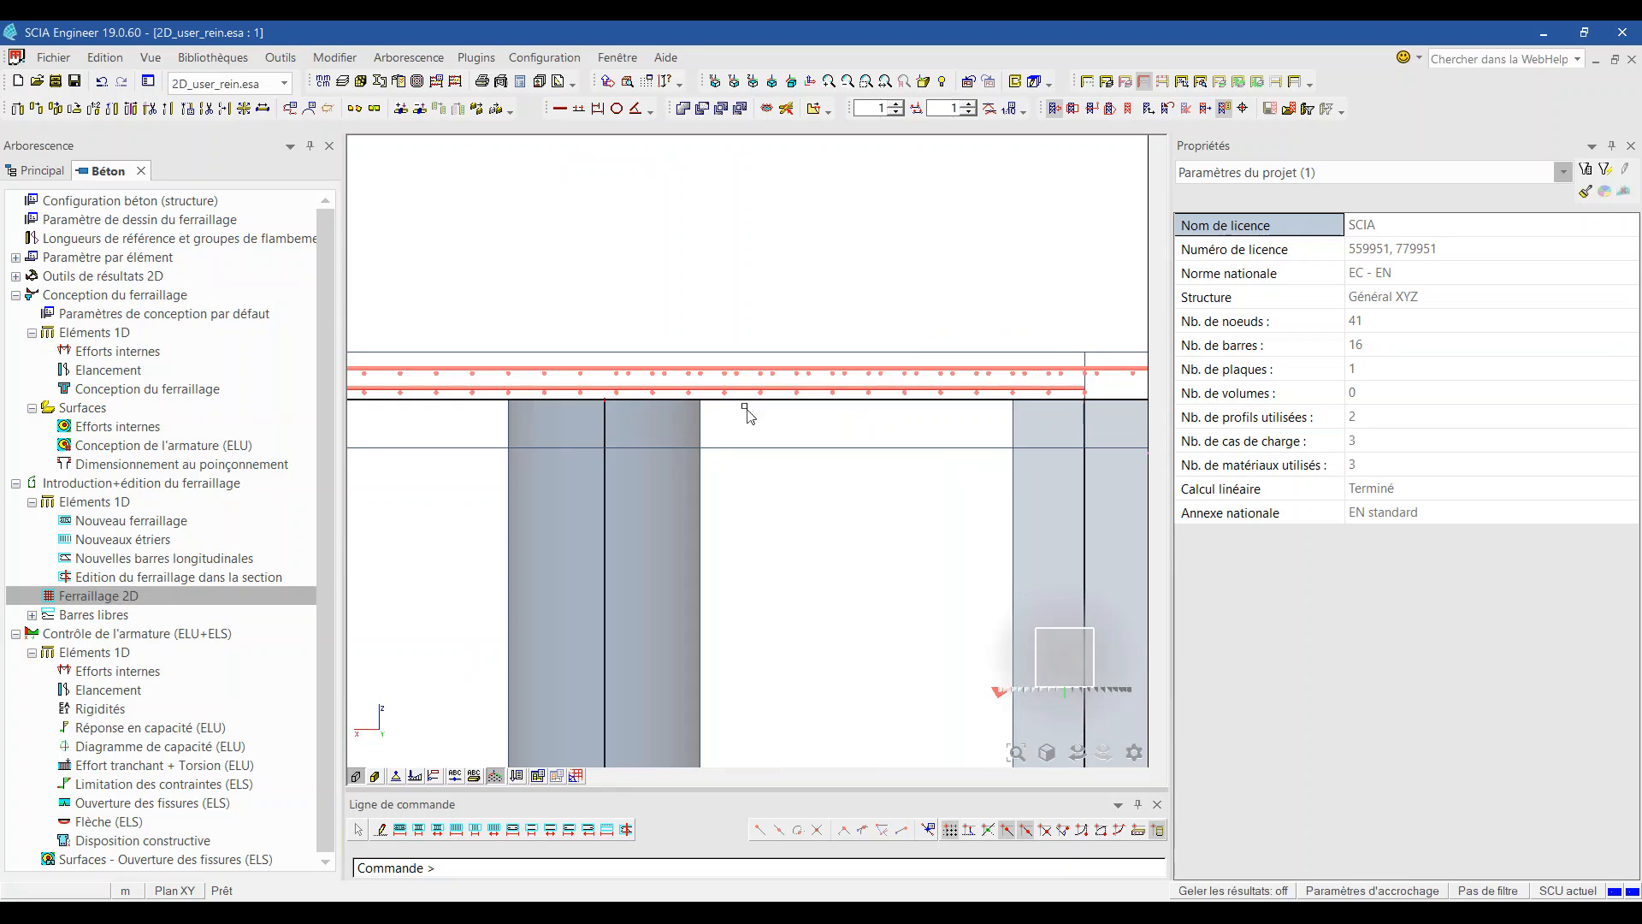
scroll(589, 381, up, 4)
scroll(616, 378, up, 2)
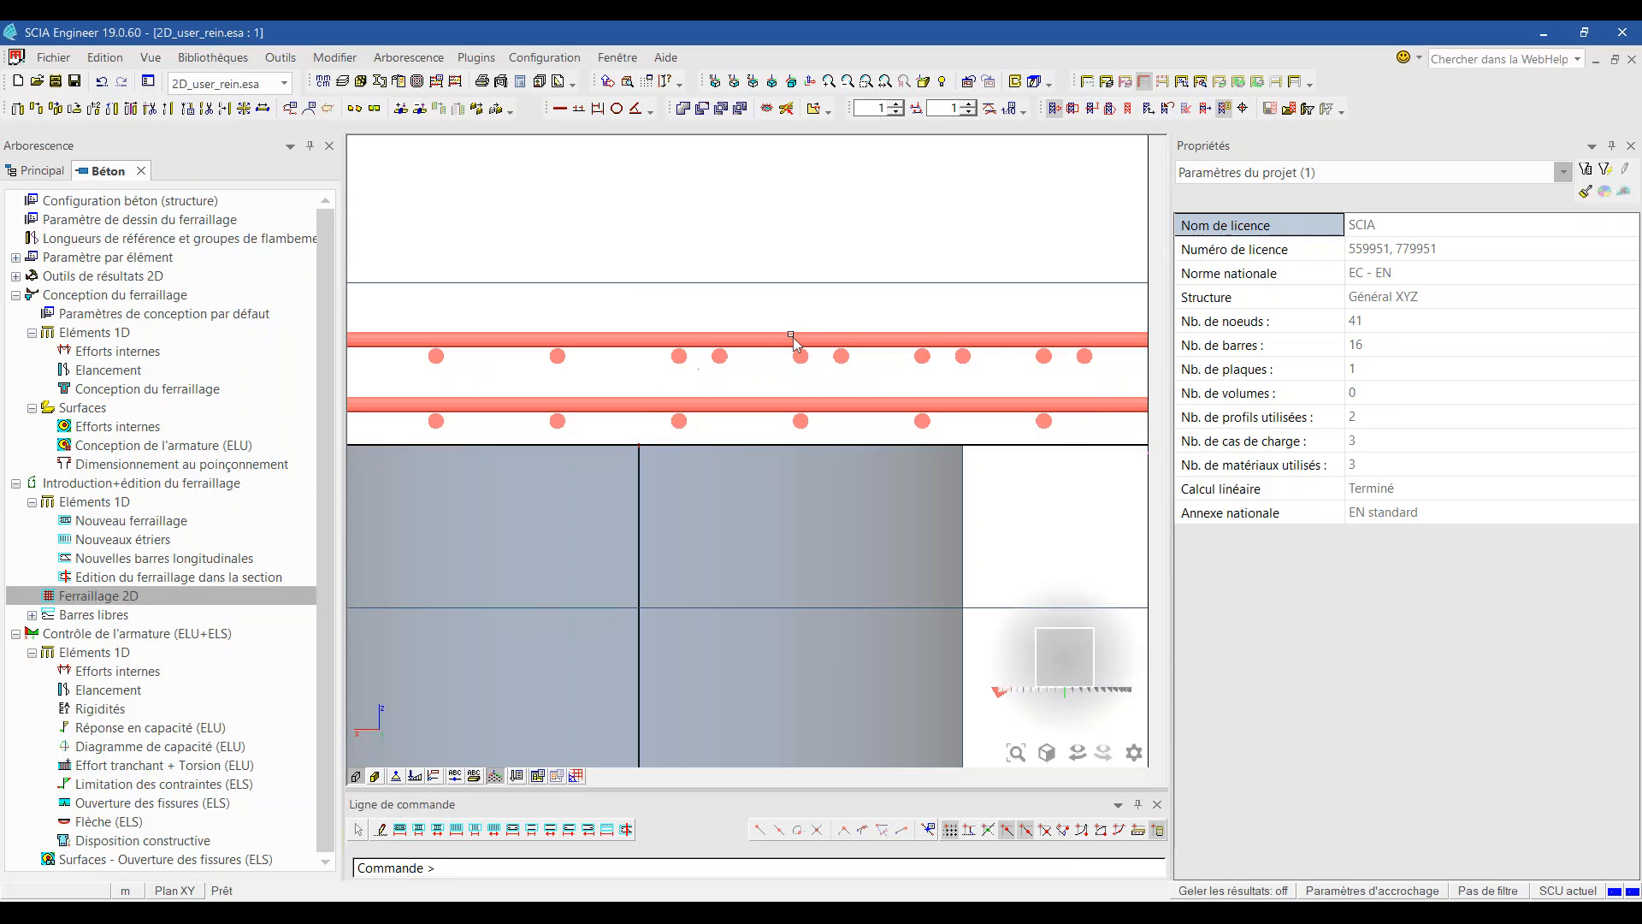
scroll(791, 339, down, 4)
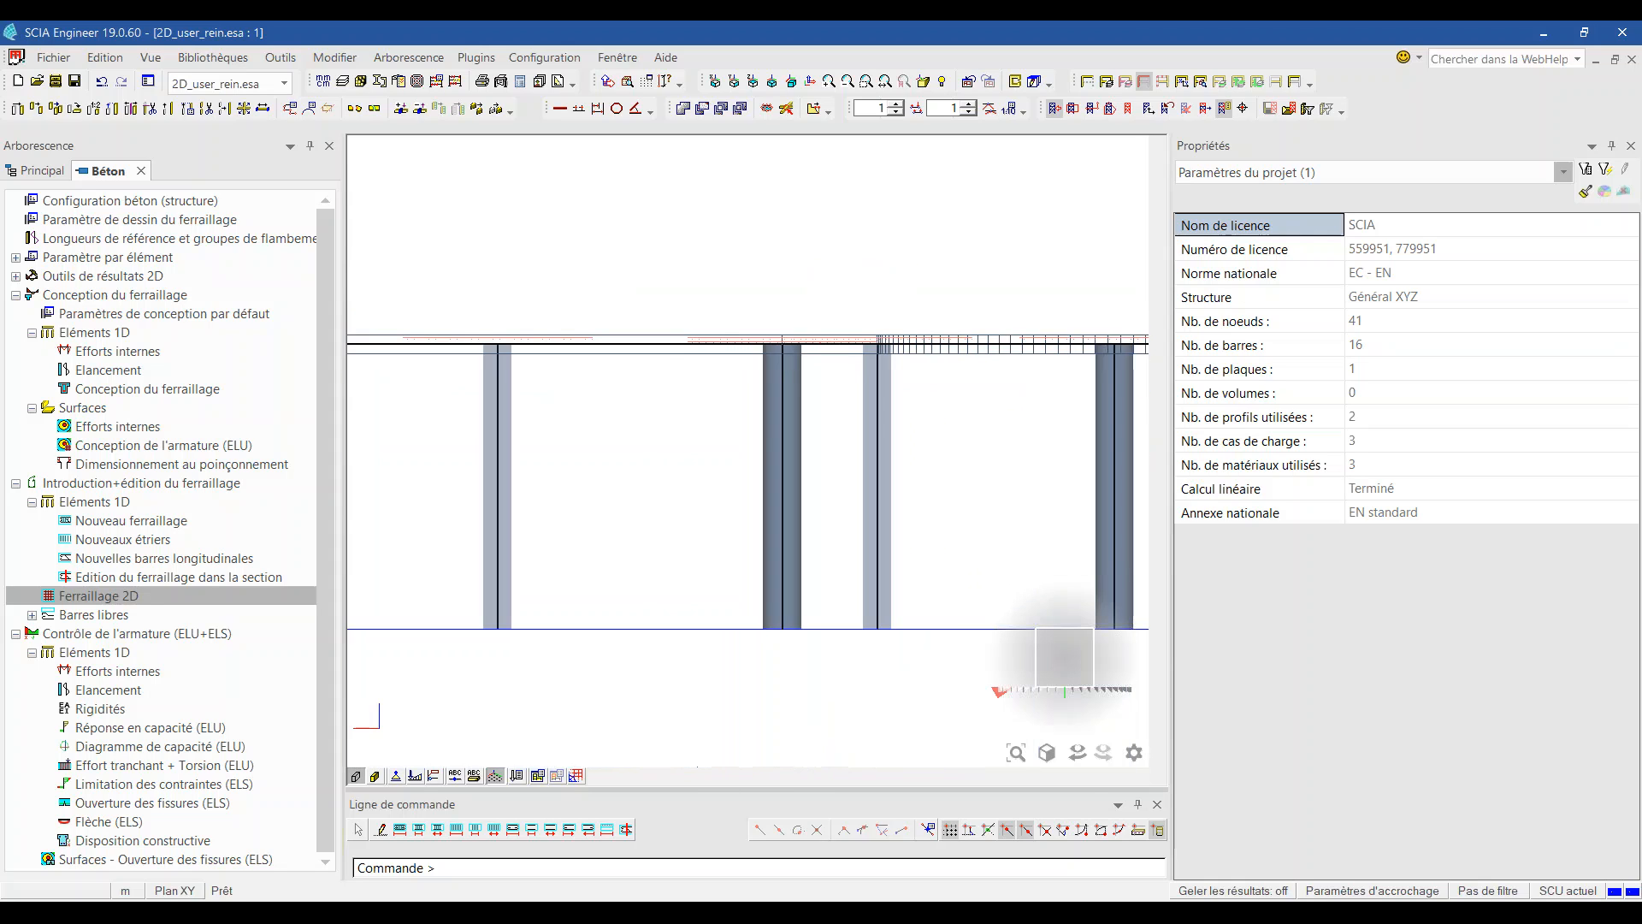
scroll(749, 329, up, 5)
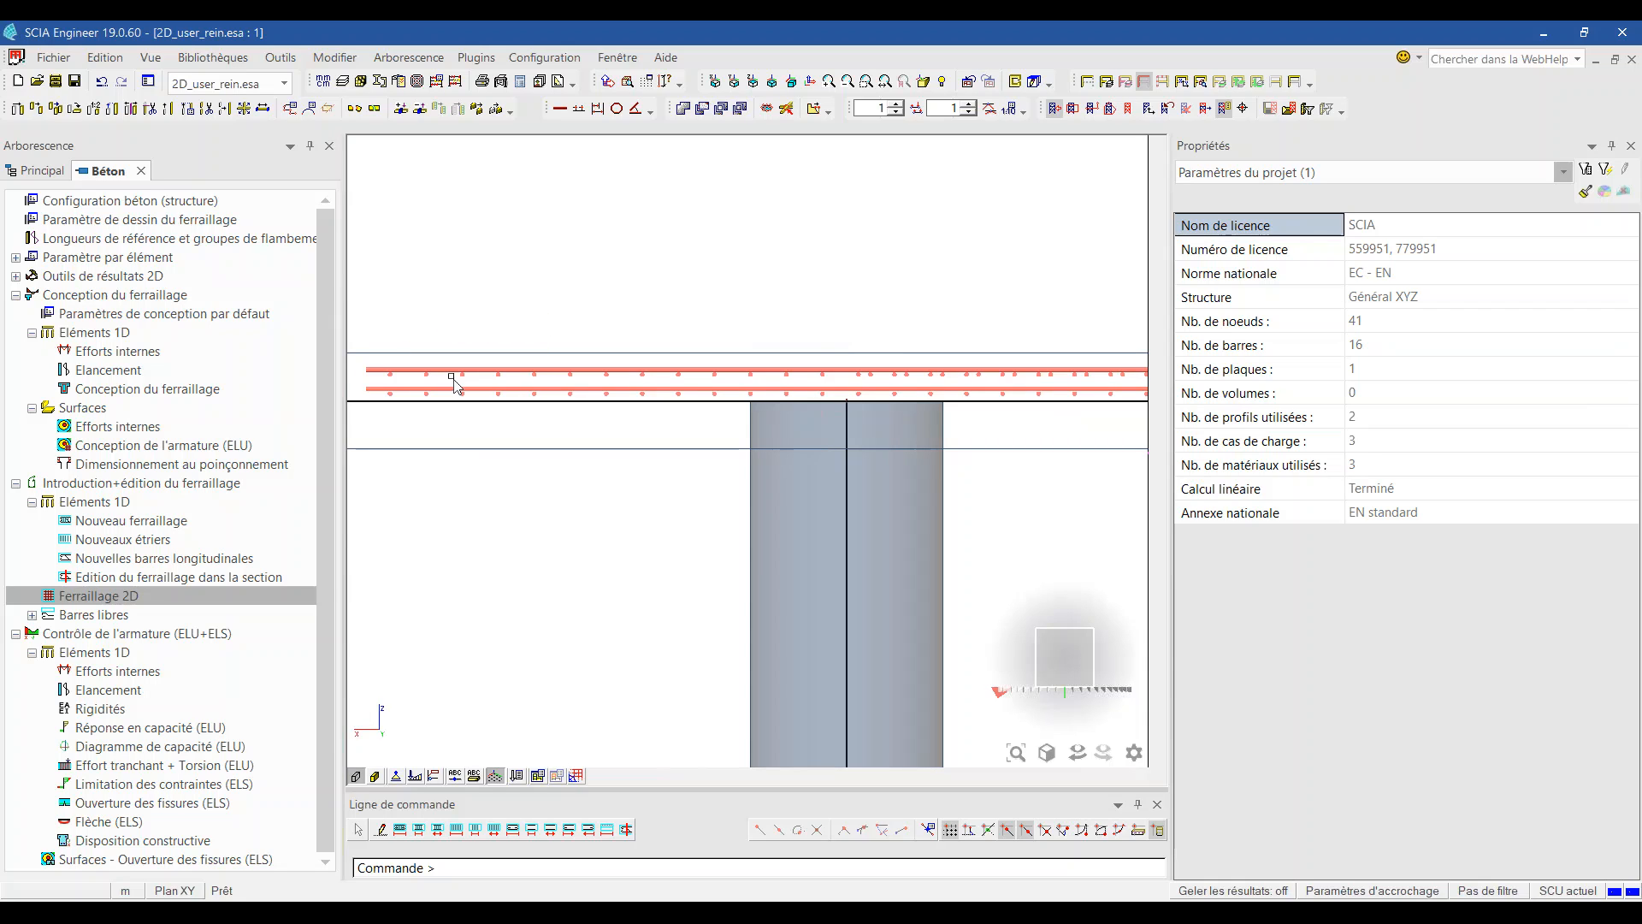
scroll(557, 311, down, 3)
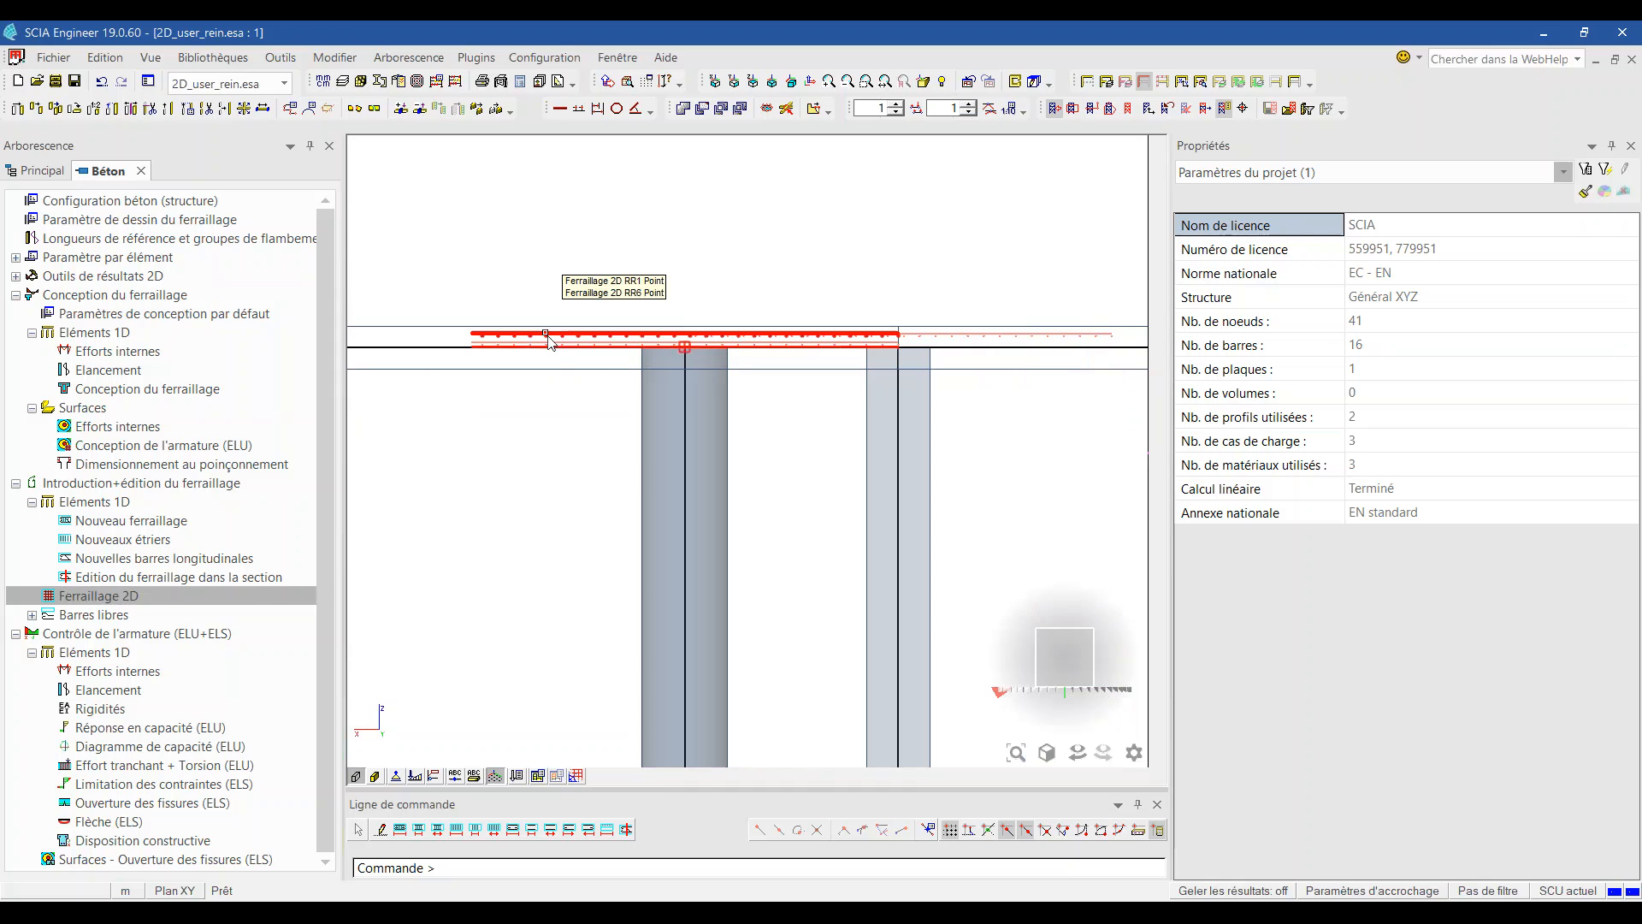
Step: Rotate back to a 3D perspective and zoom out to see every column-head bar mesh
ctrl+right_drag(492, 432, 519, 453)
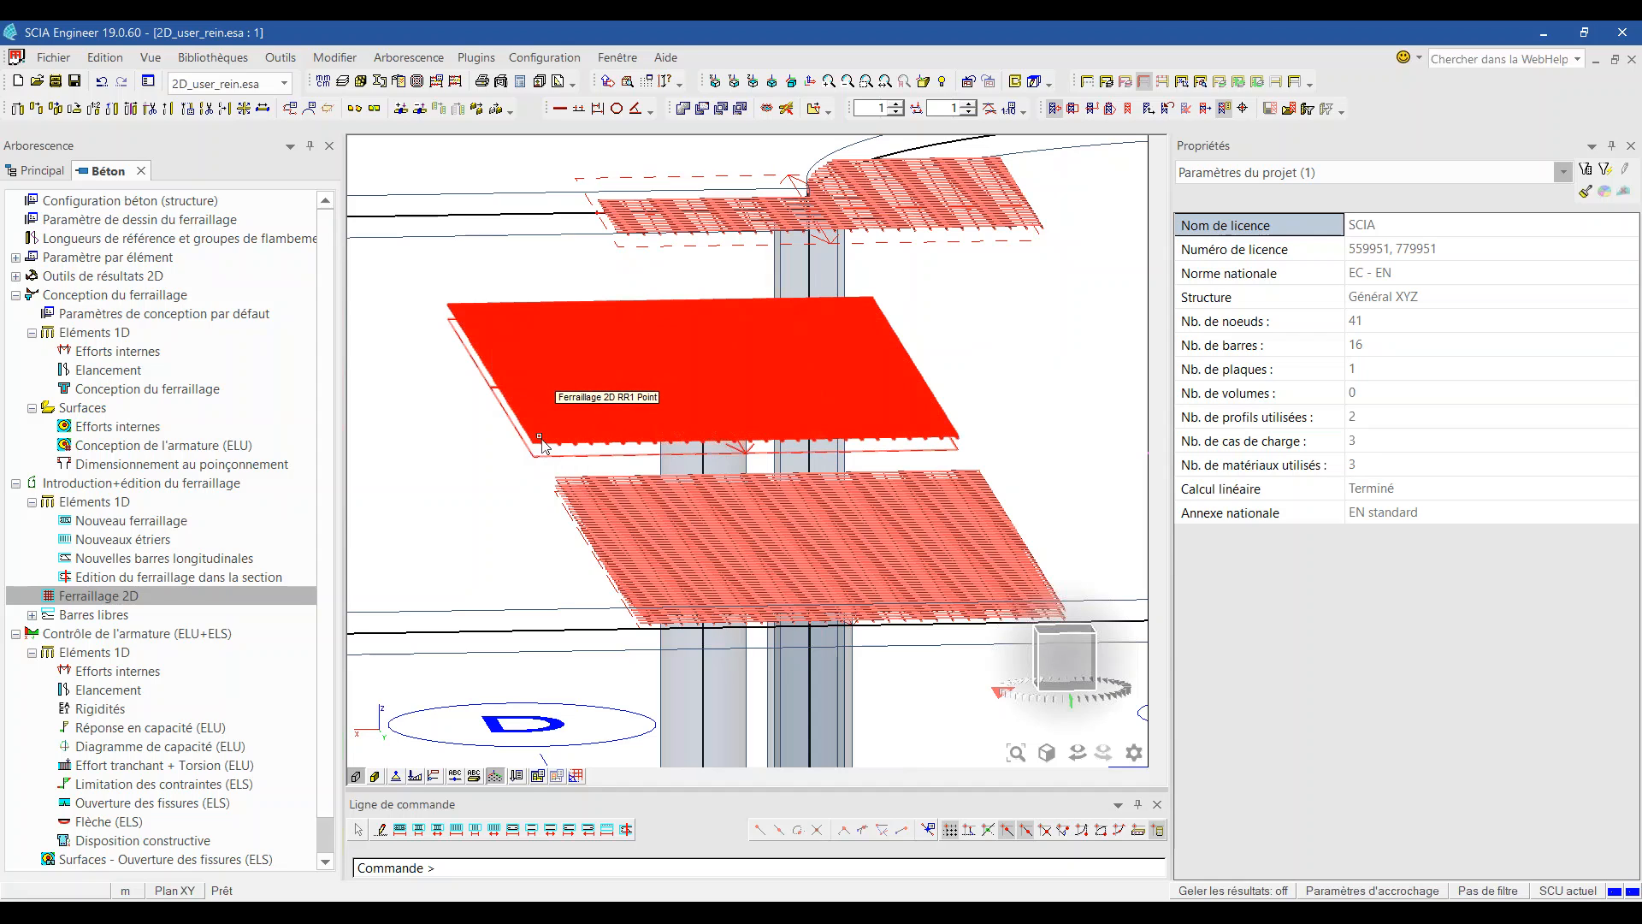
scroll(542, 443, down, 6)
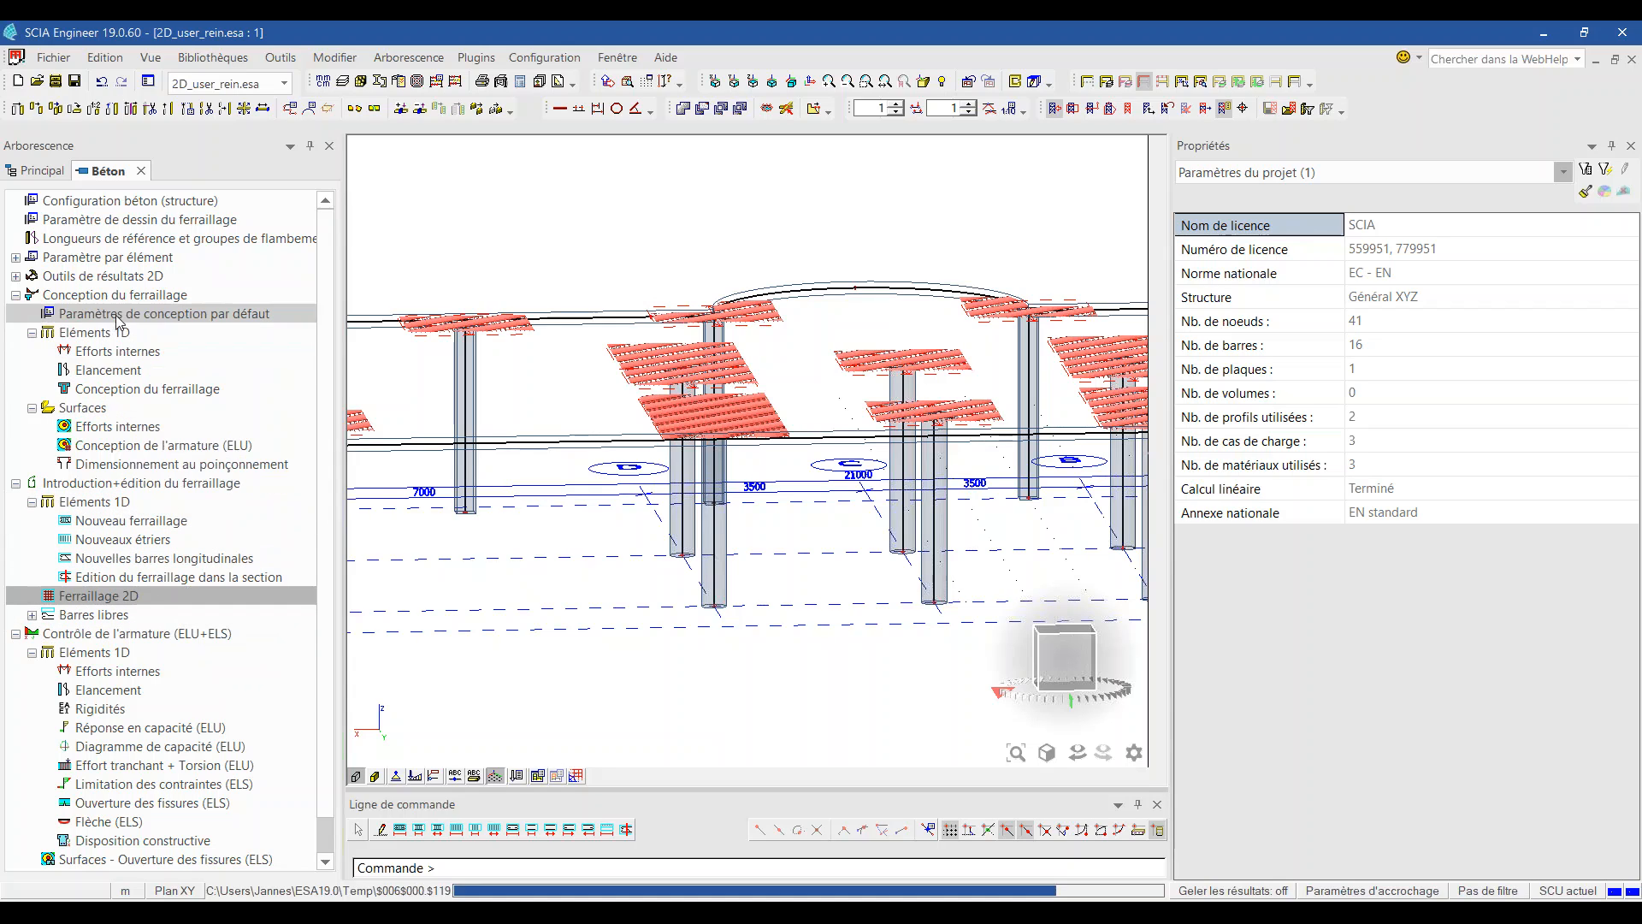
double_click(190, 318)
drag(512, 212, 687, 161)
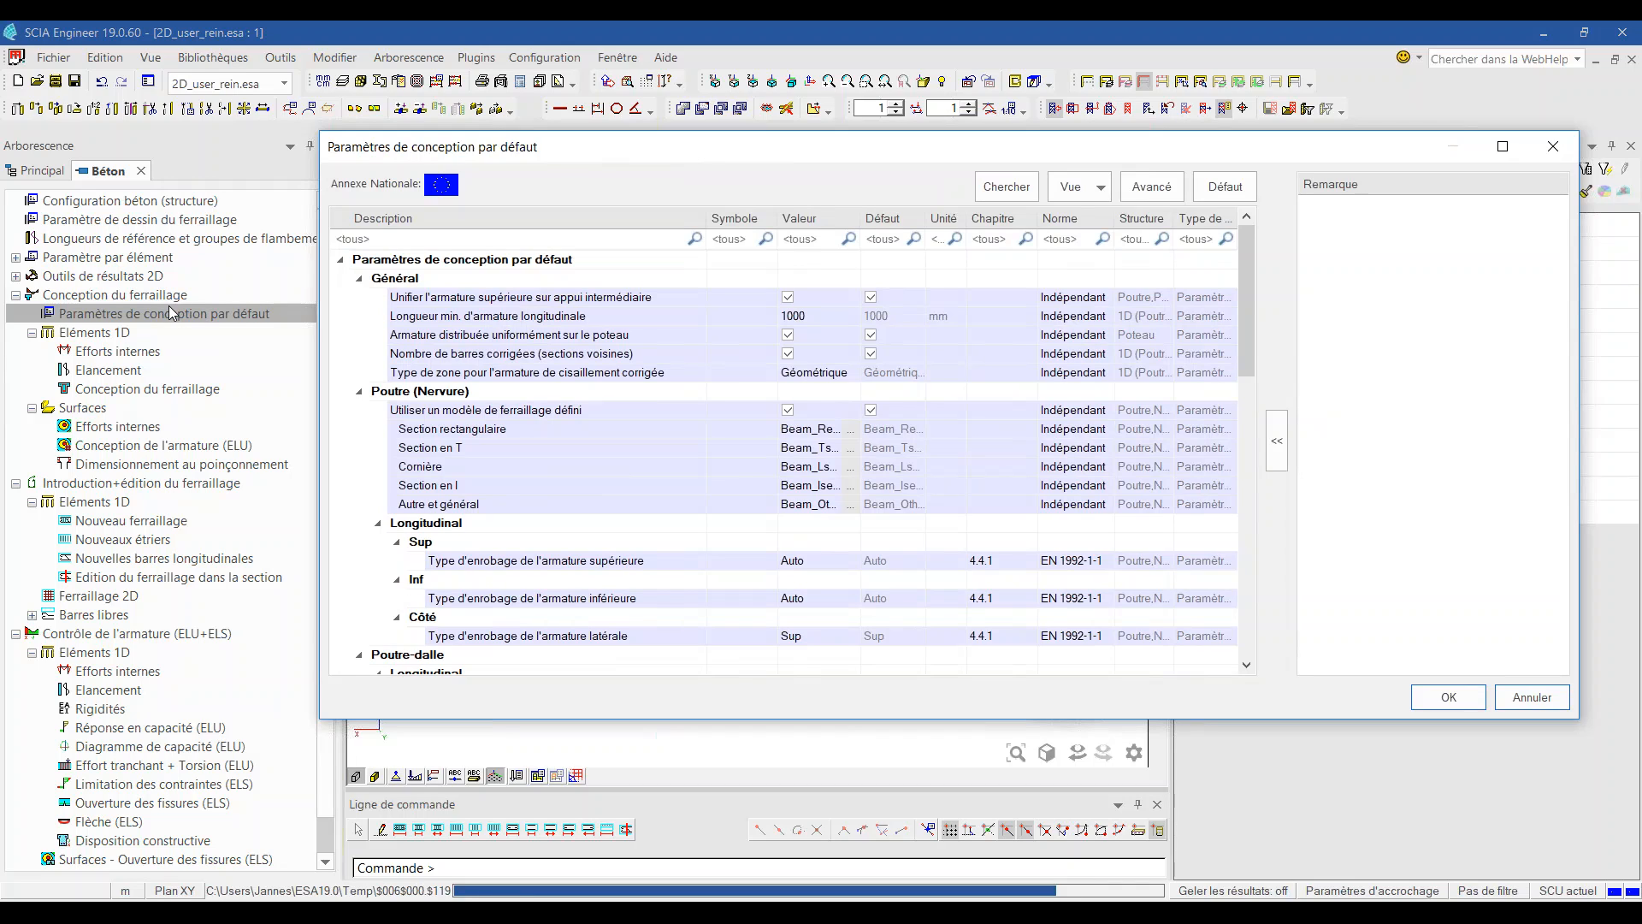
drag(756, 152, 710, 154)
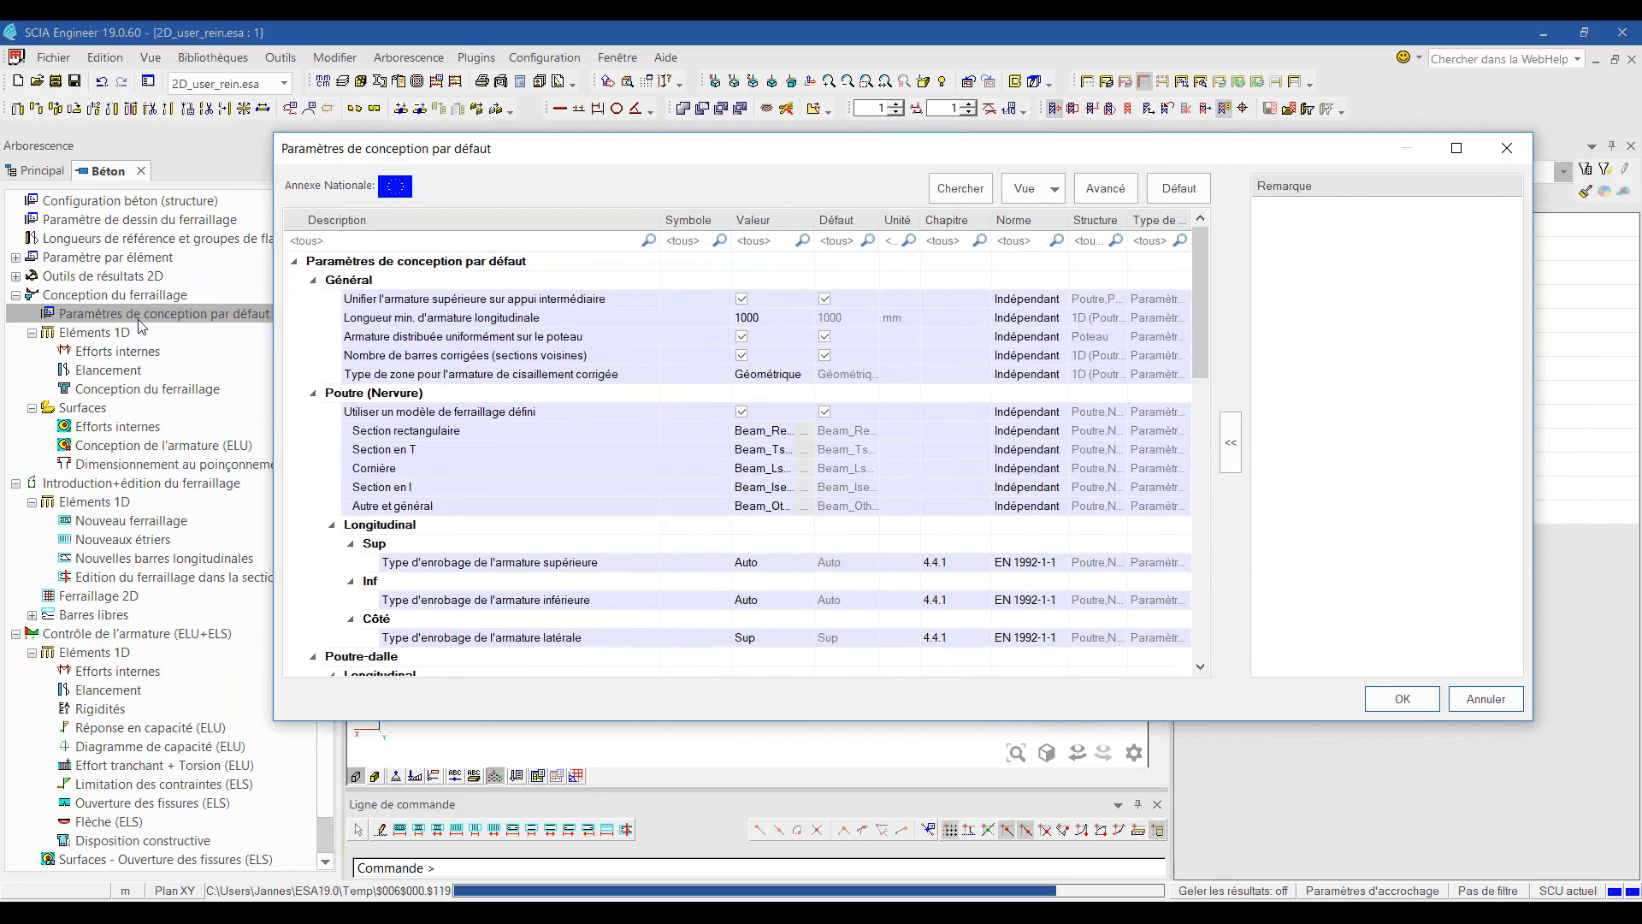
click(1507, 153)
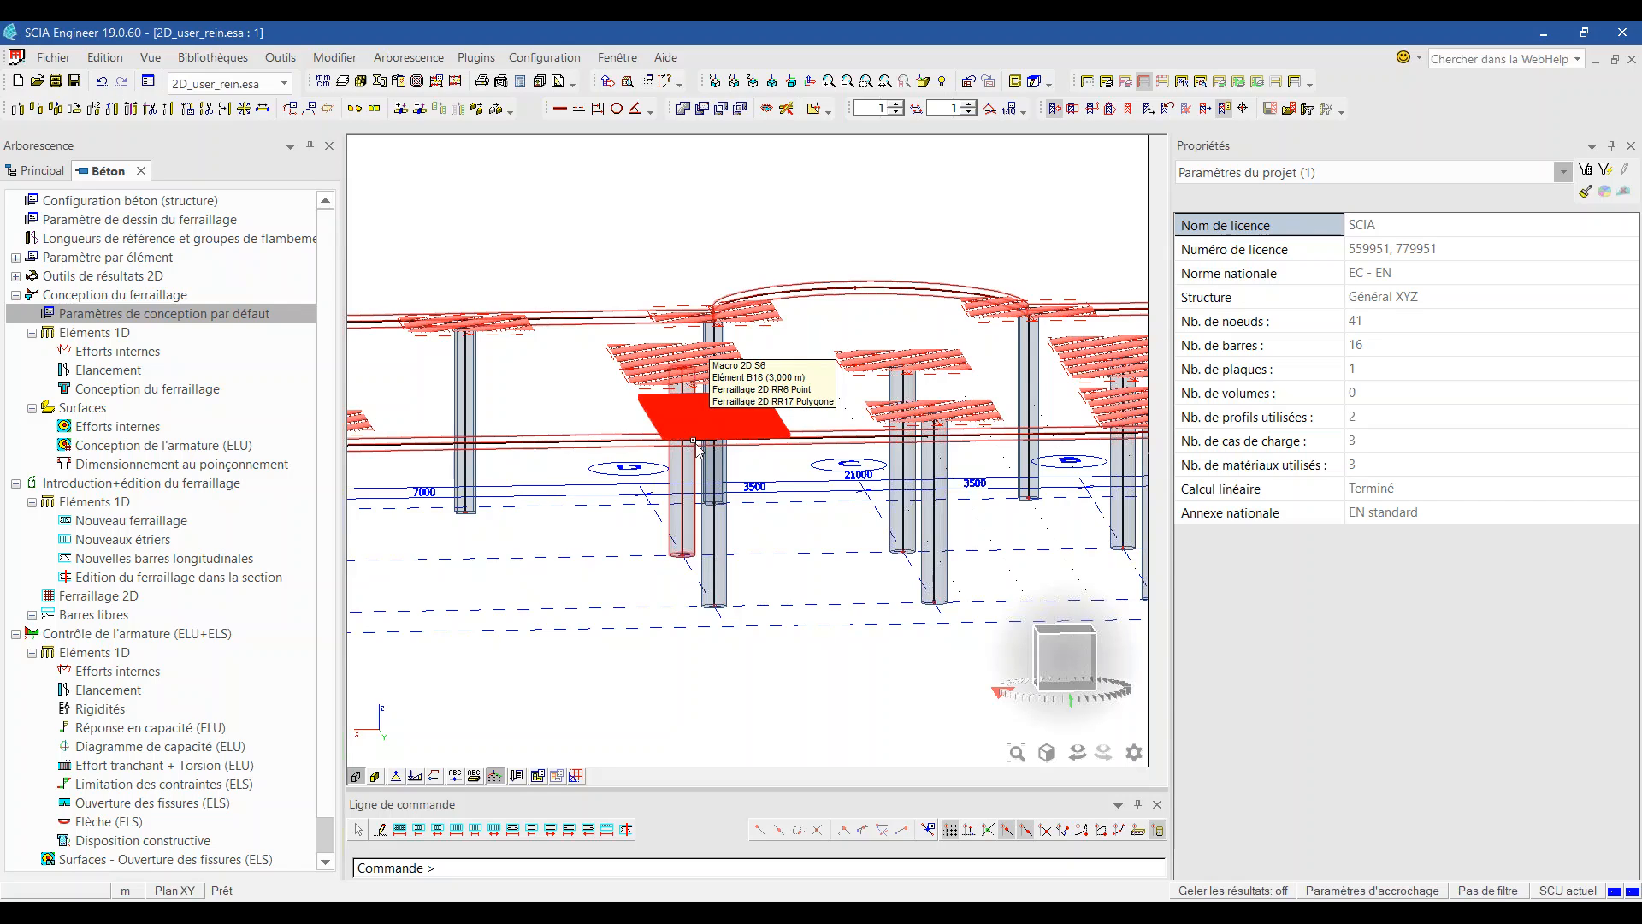
Step: Select zone RR6 over the column head to check its 10 mm B 500B bars at 75 mm
key(Escape)
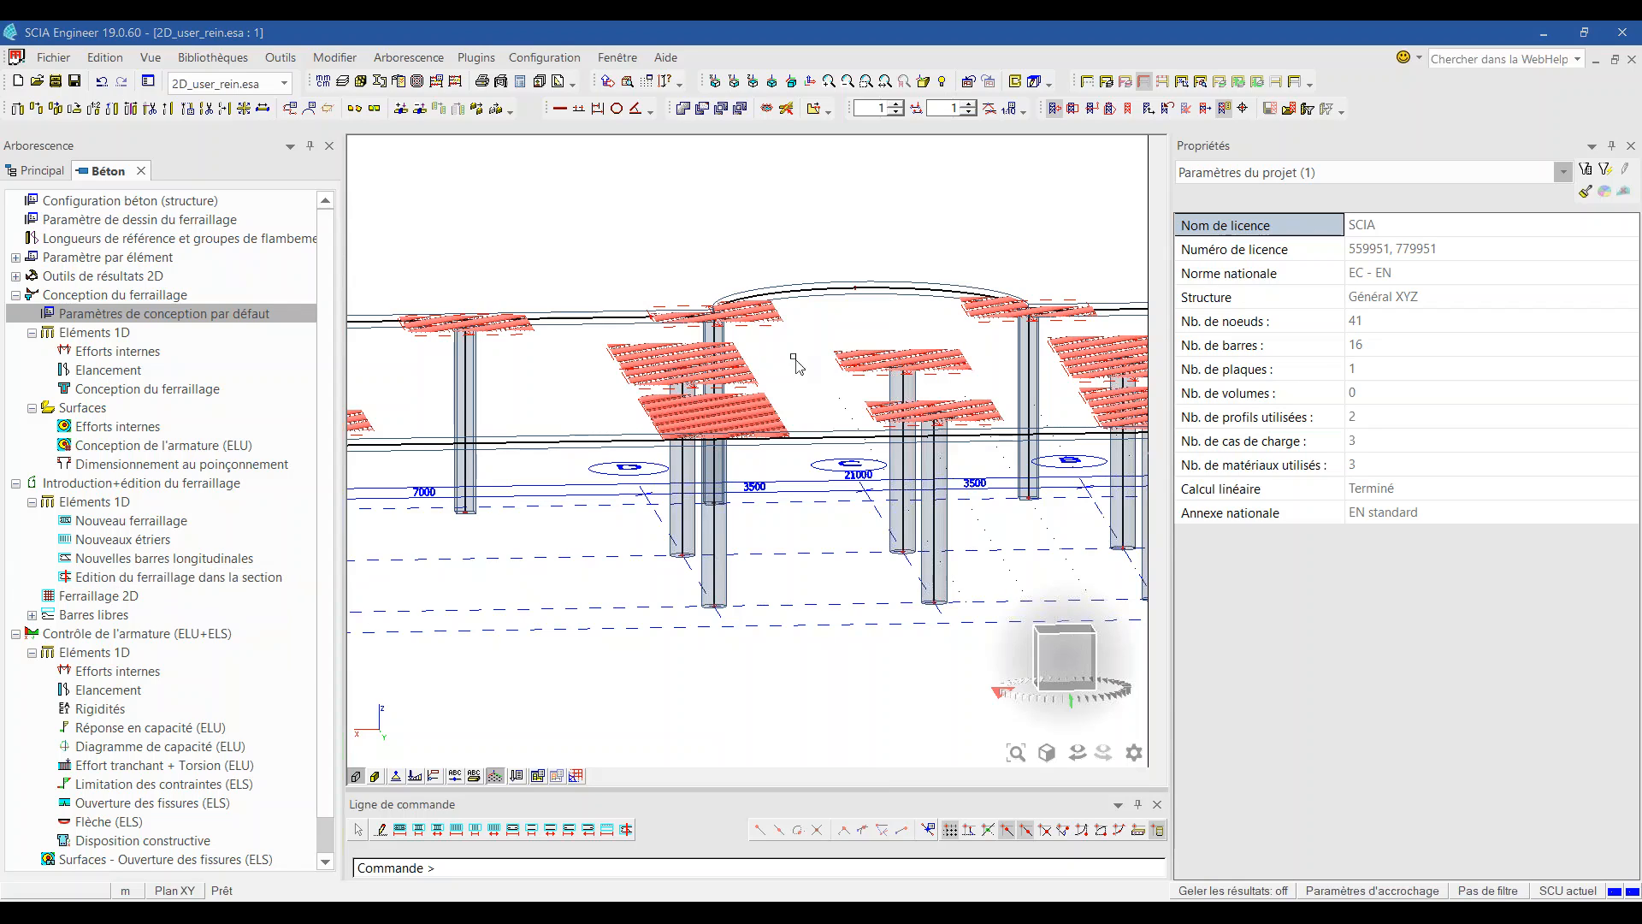
scroll(716, 428, up, 3)
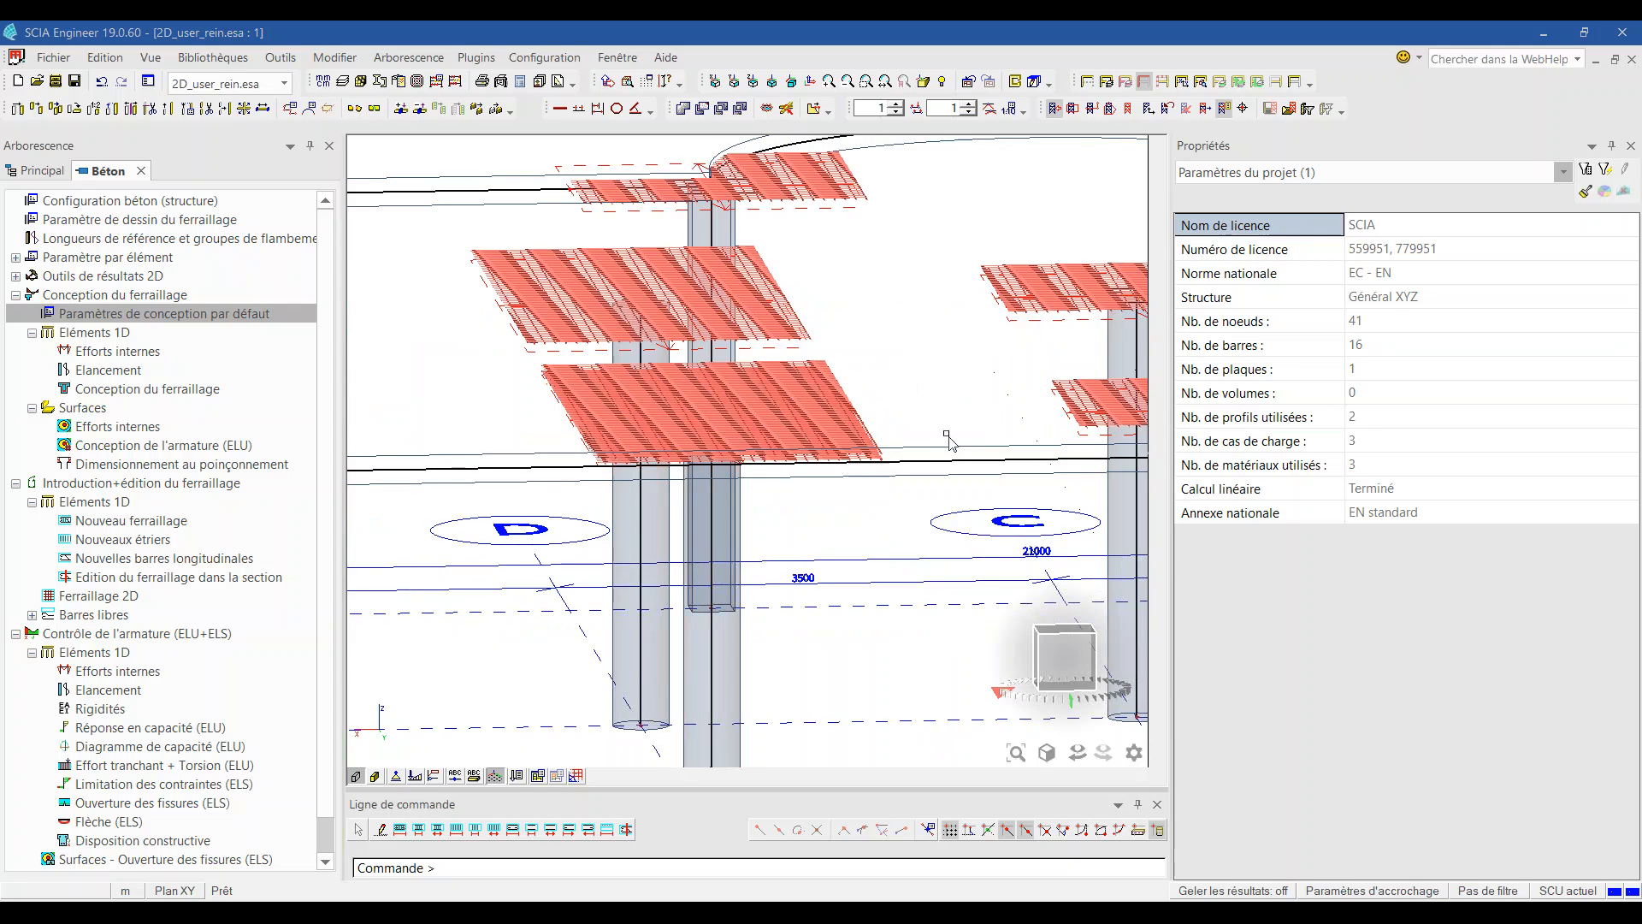
click(866, 428)
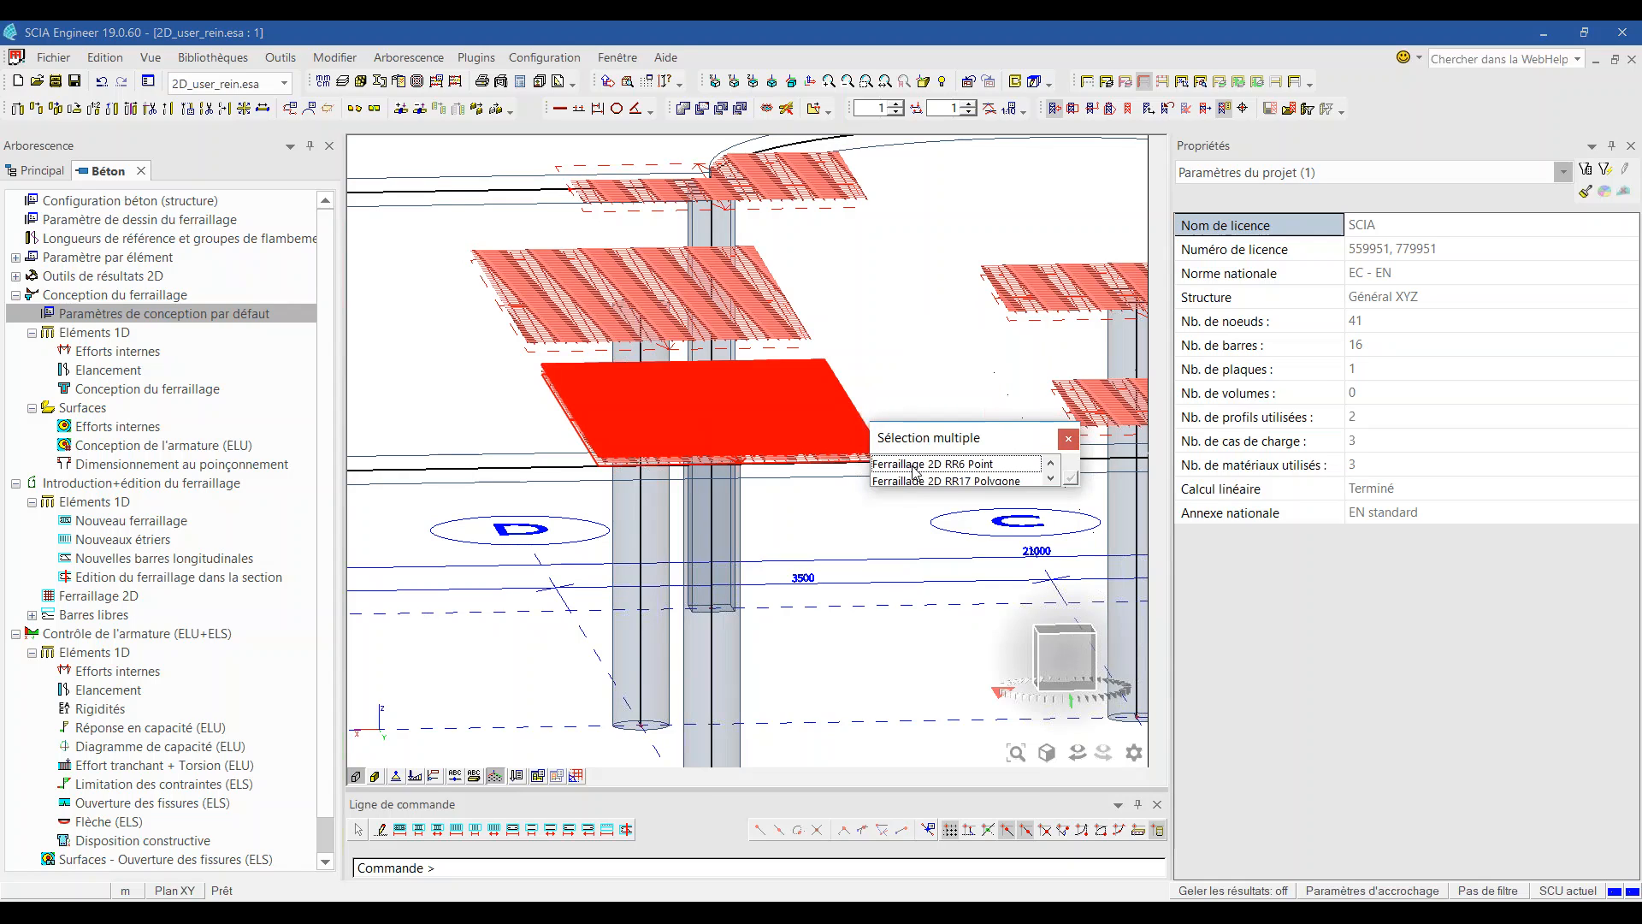
click(1008, 464)
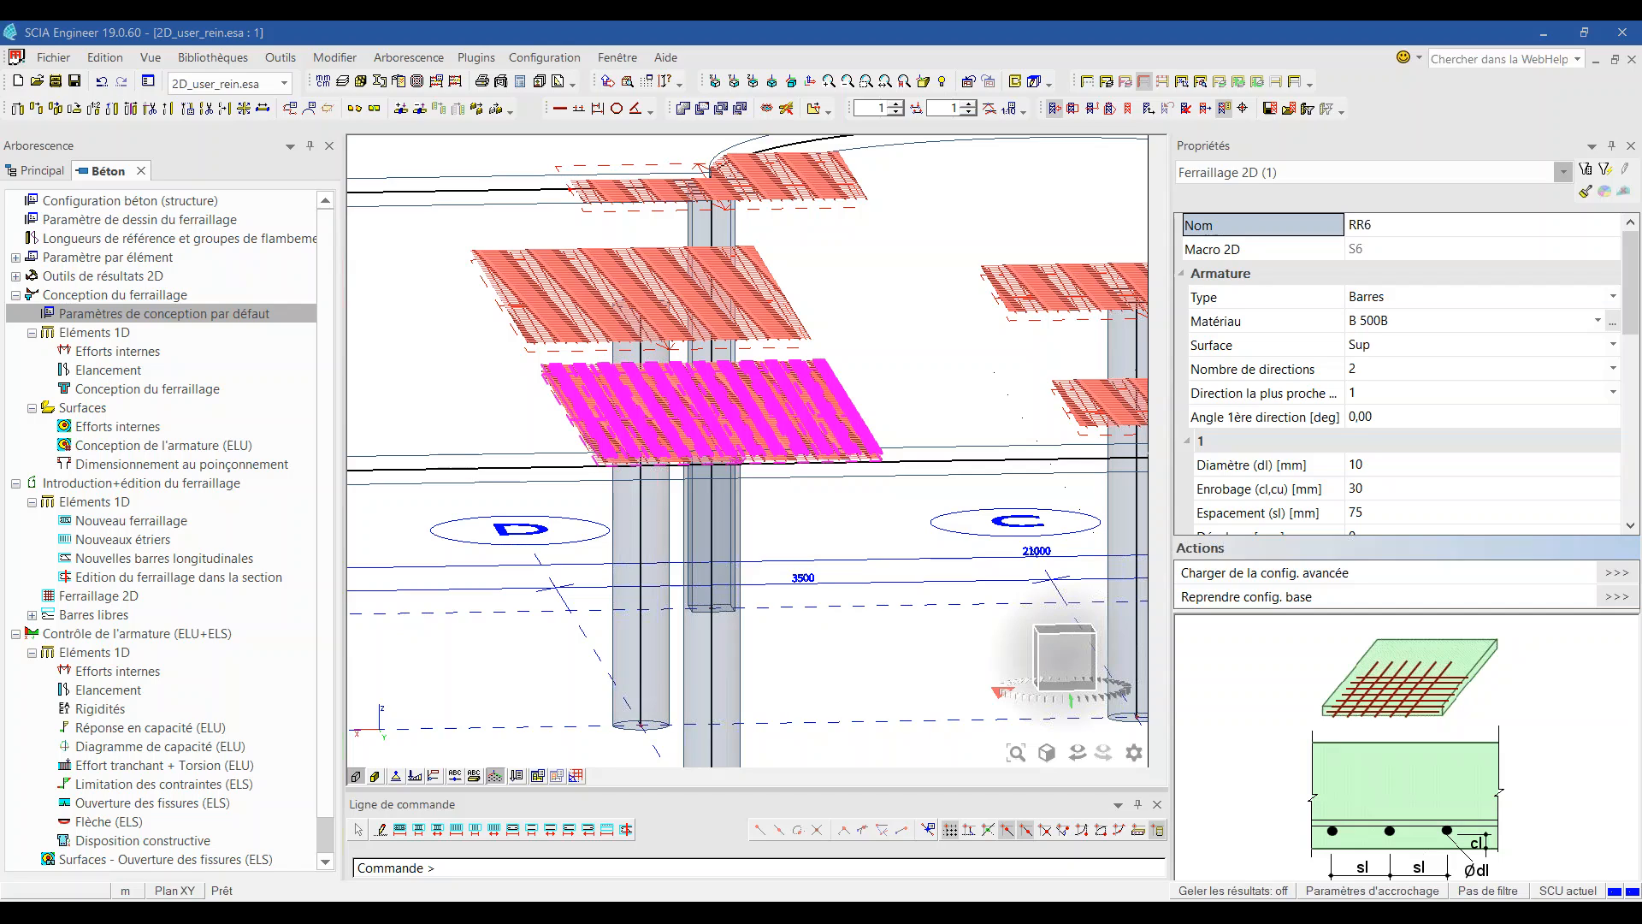
Step: Close the Béton concrete service tab
click(142, 171)
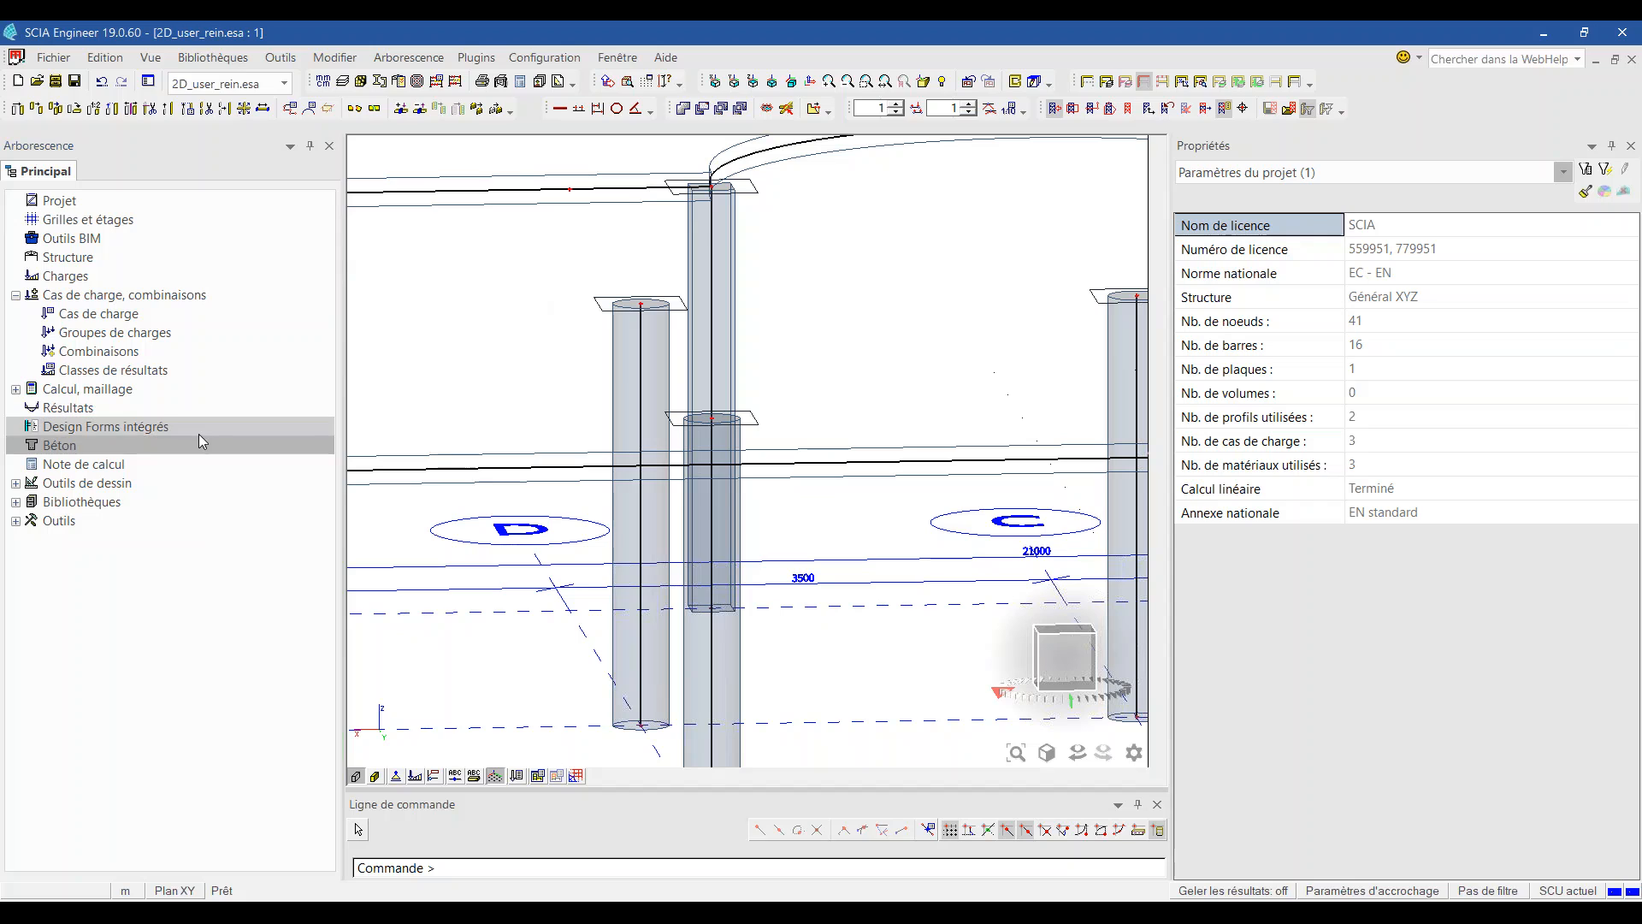
Step: Reopen Béton and open Paramètres de conception par défaut under Conception du ferraillage
double_click(60, 445)
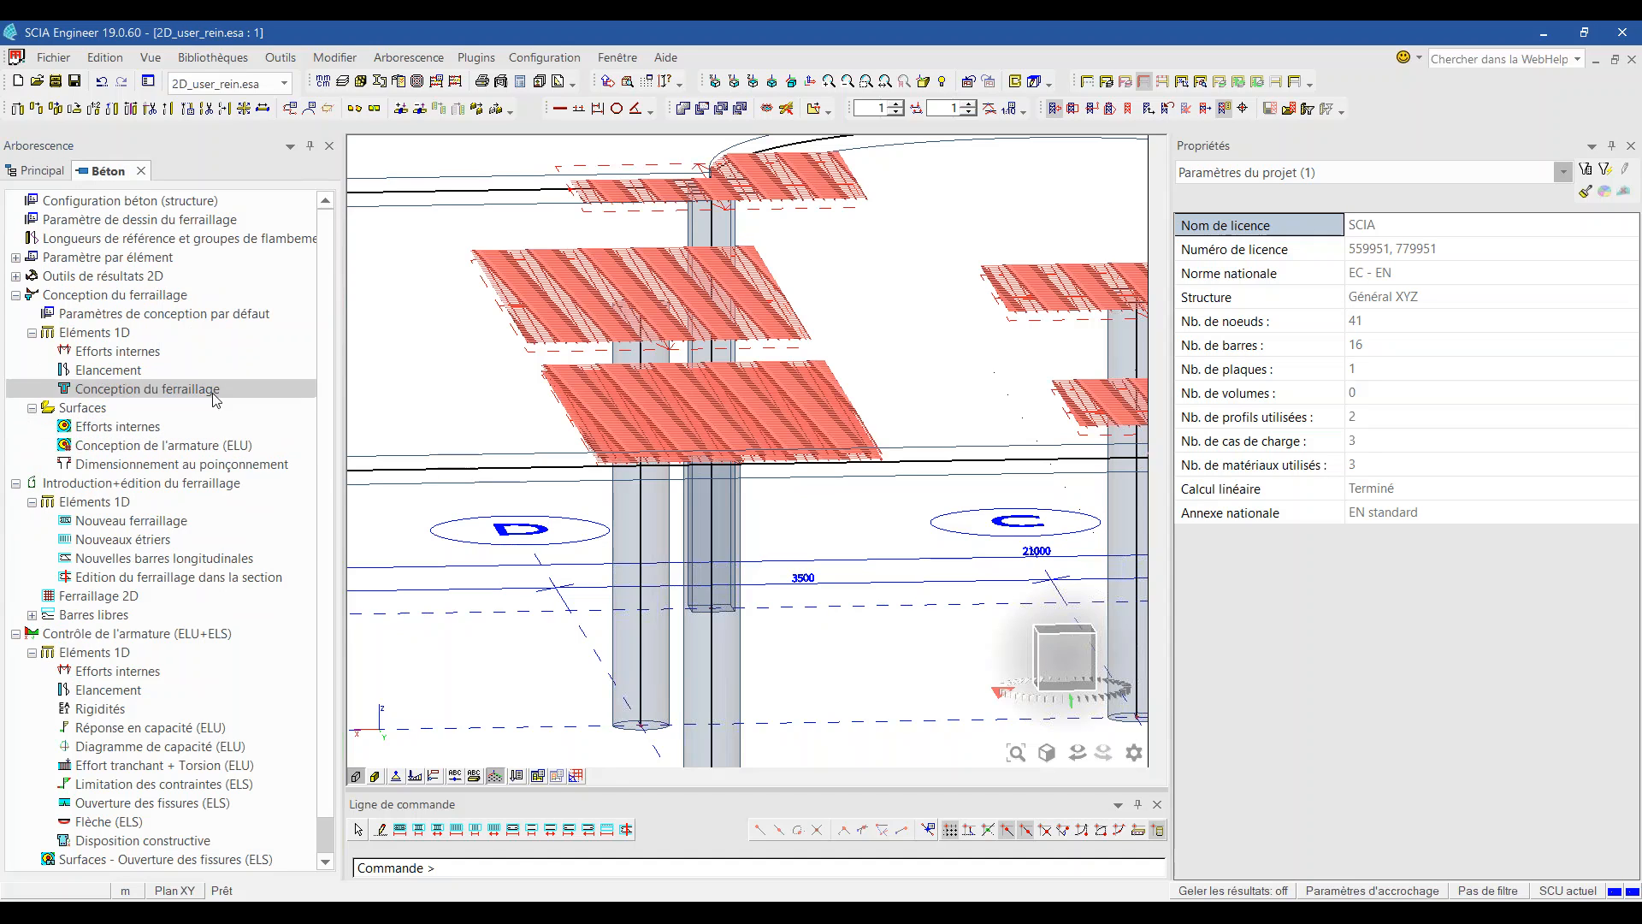
scroll(136, 546, down, 1)
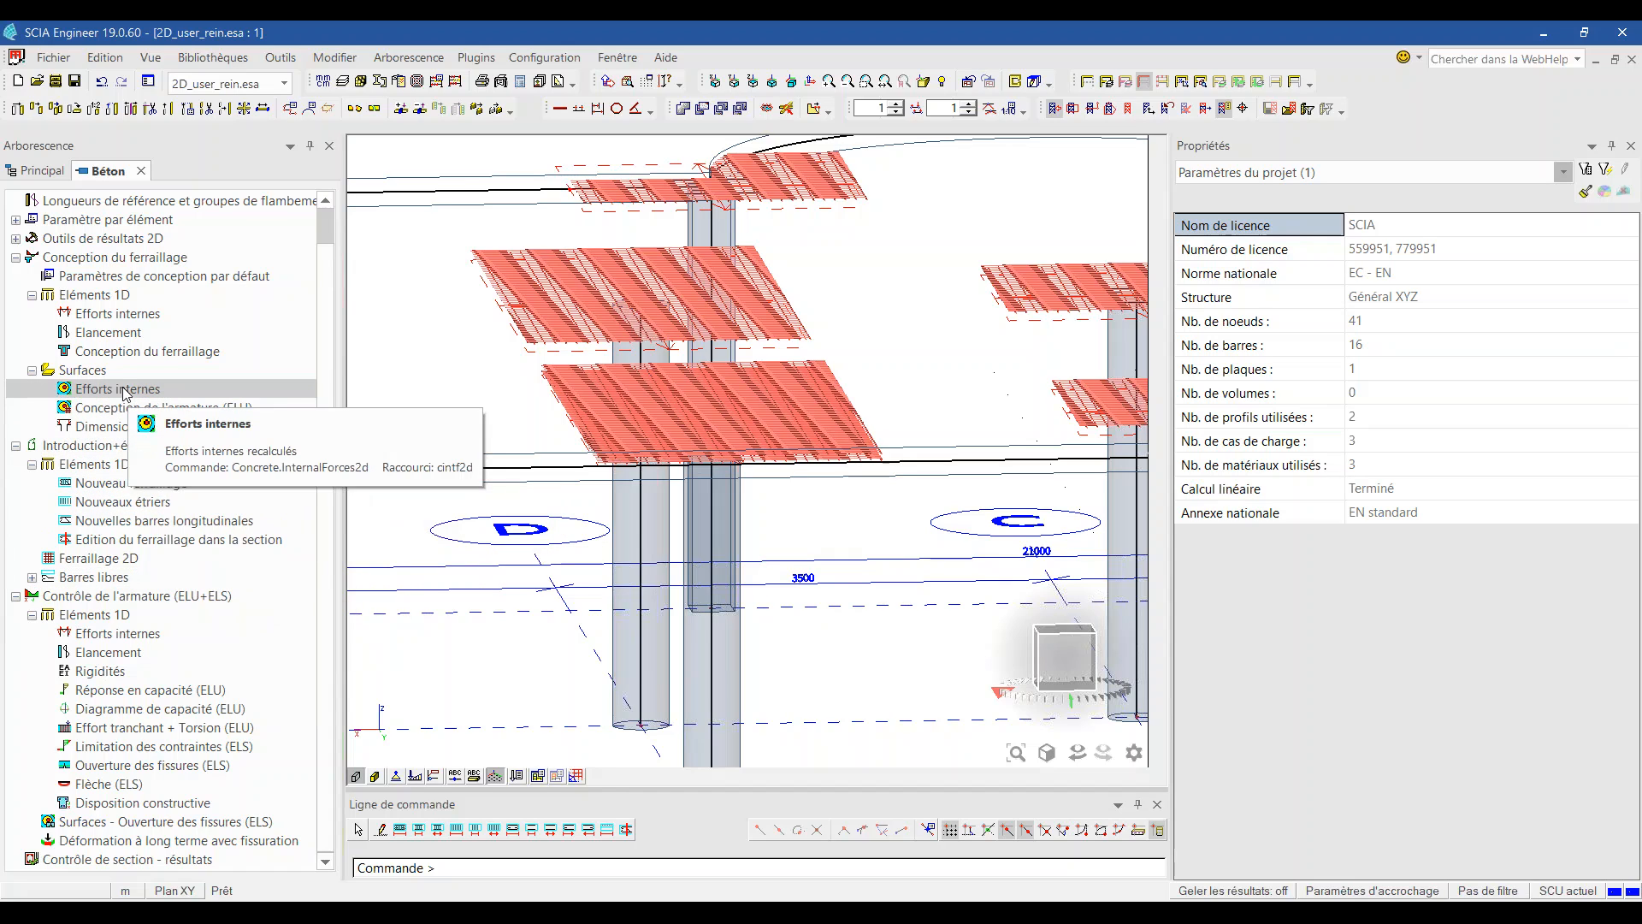
double_click(120, 297)
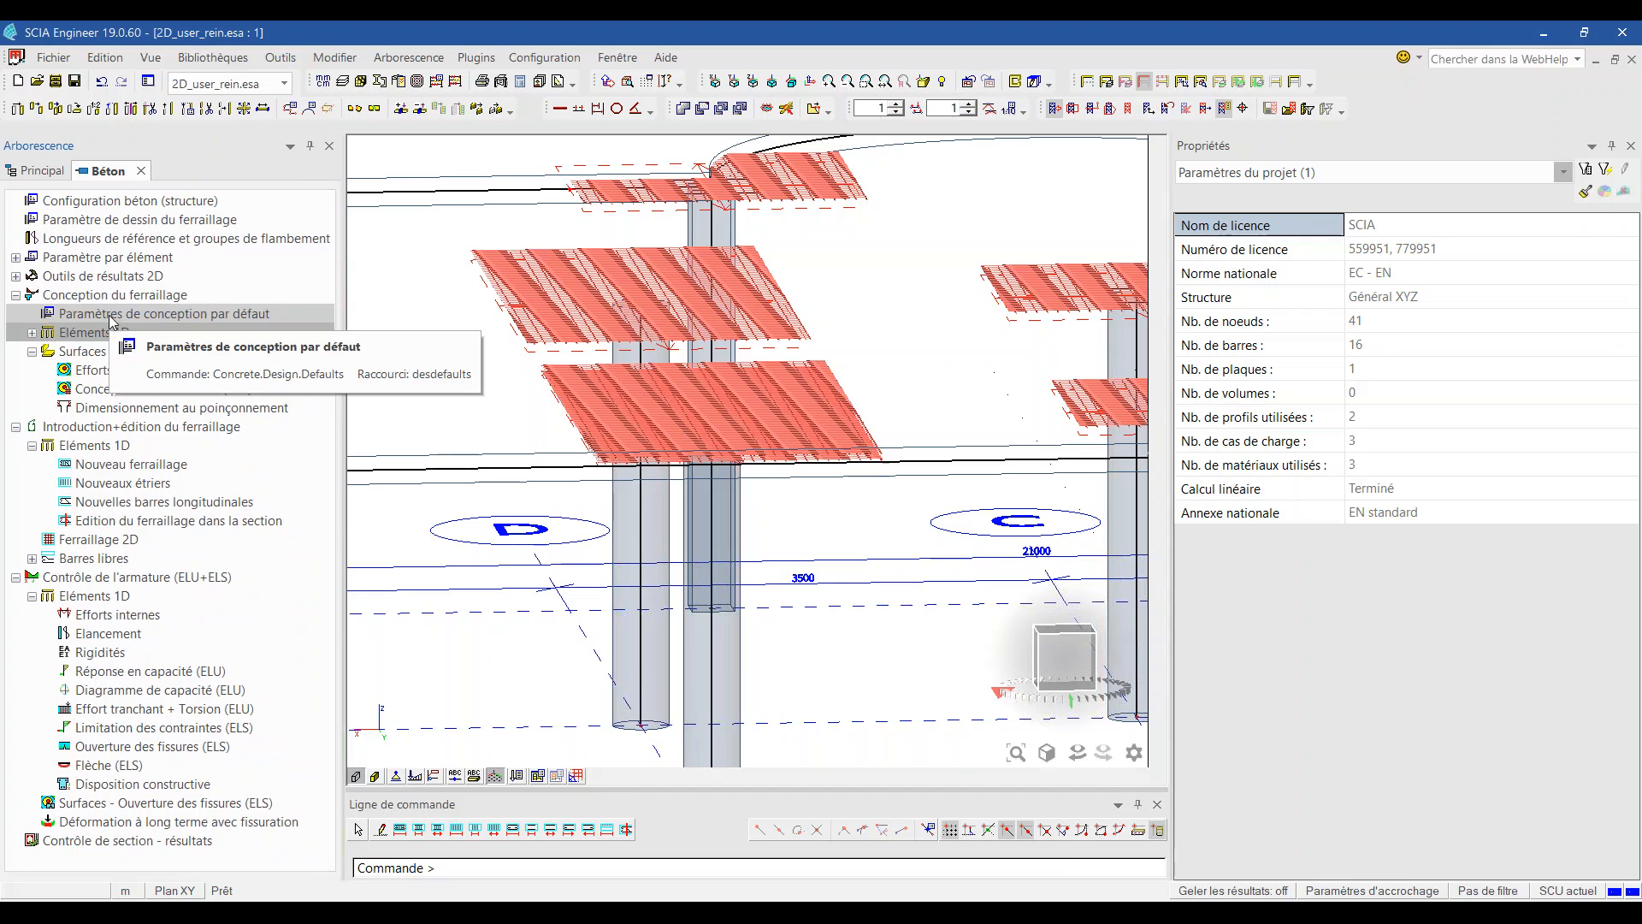
double_click(128, 313)
Step: Turn off the predefined plate reinforcement template, then show the SCIA logo slide full-screen
scroll(667, 431, down, 5)
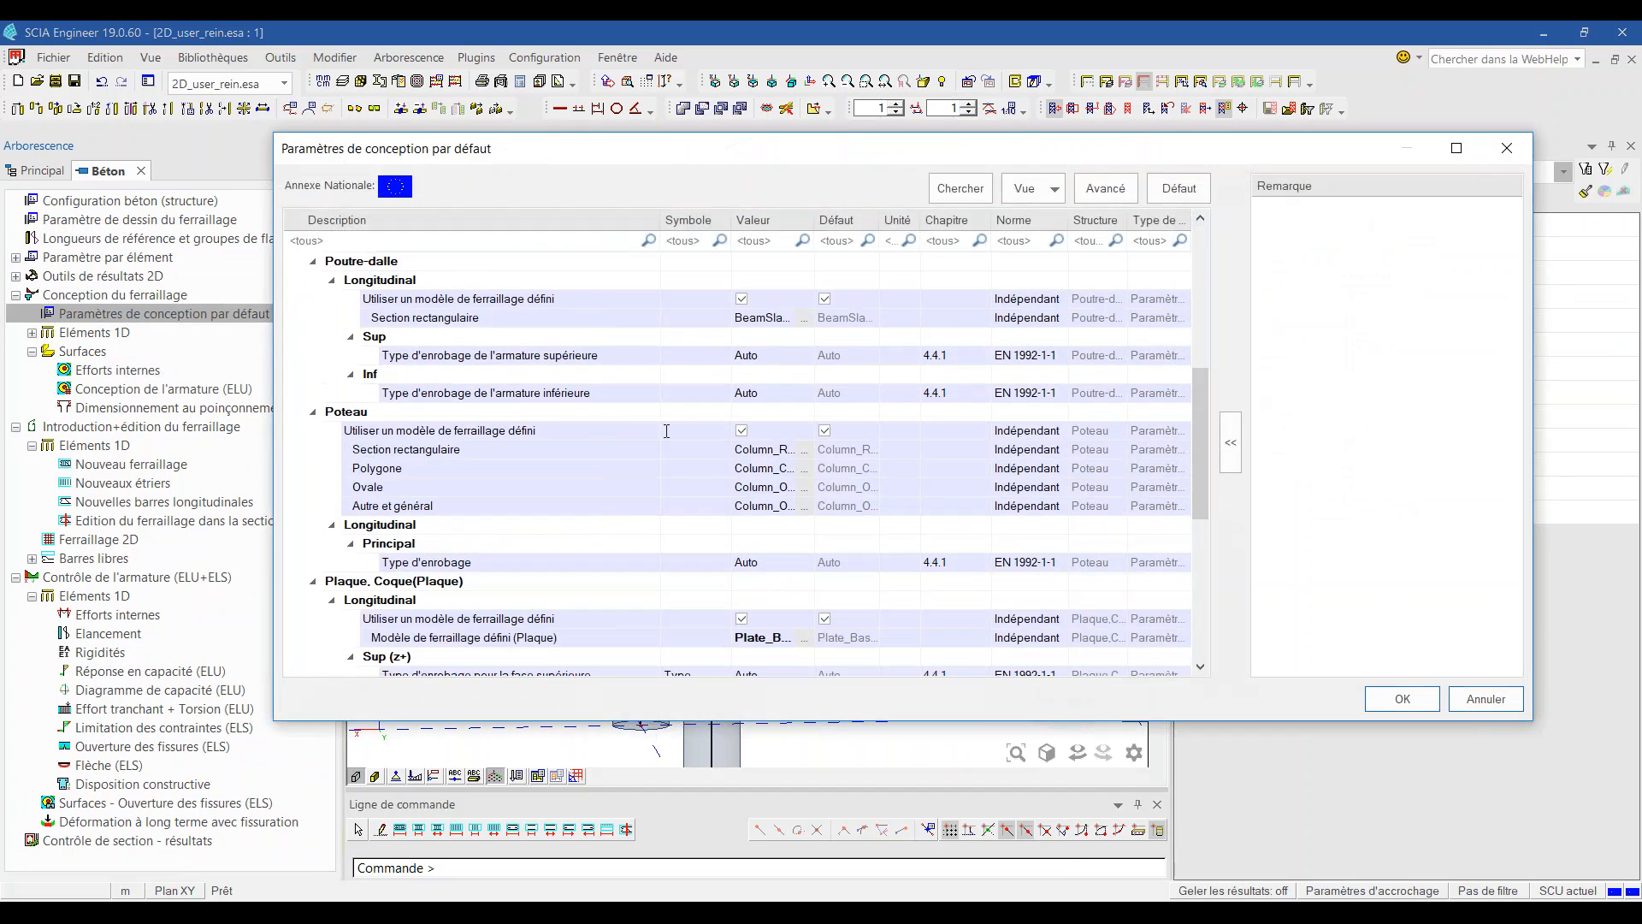
scroll(802, 435, down, 7)
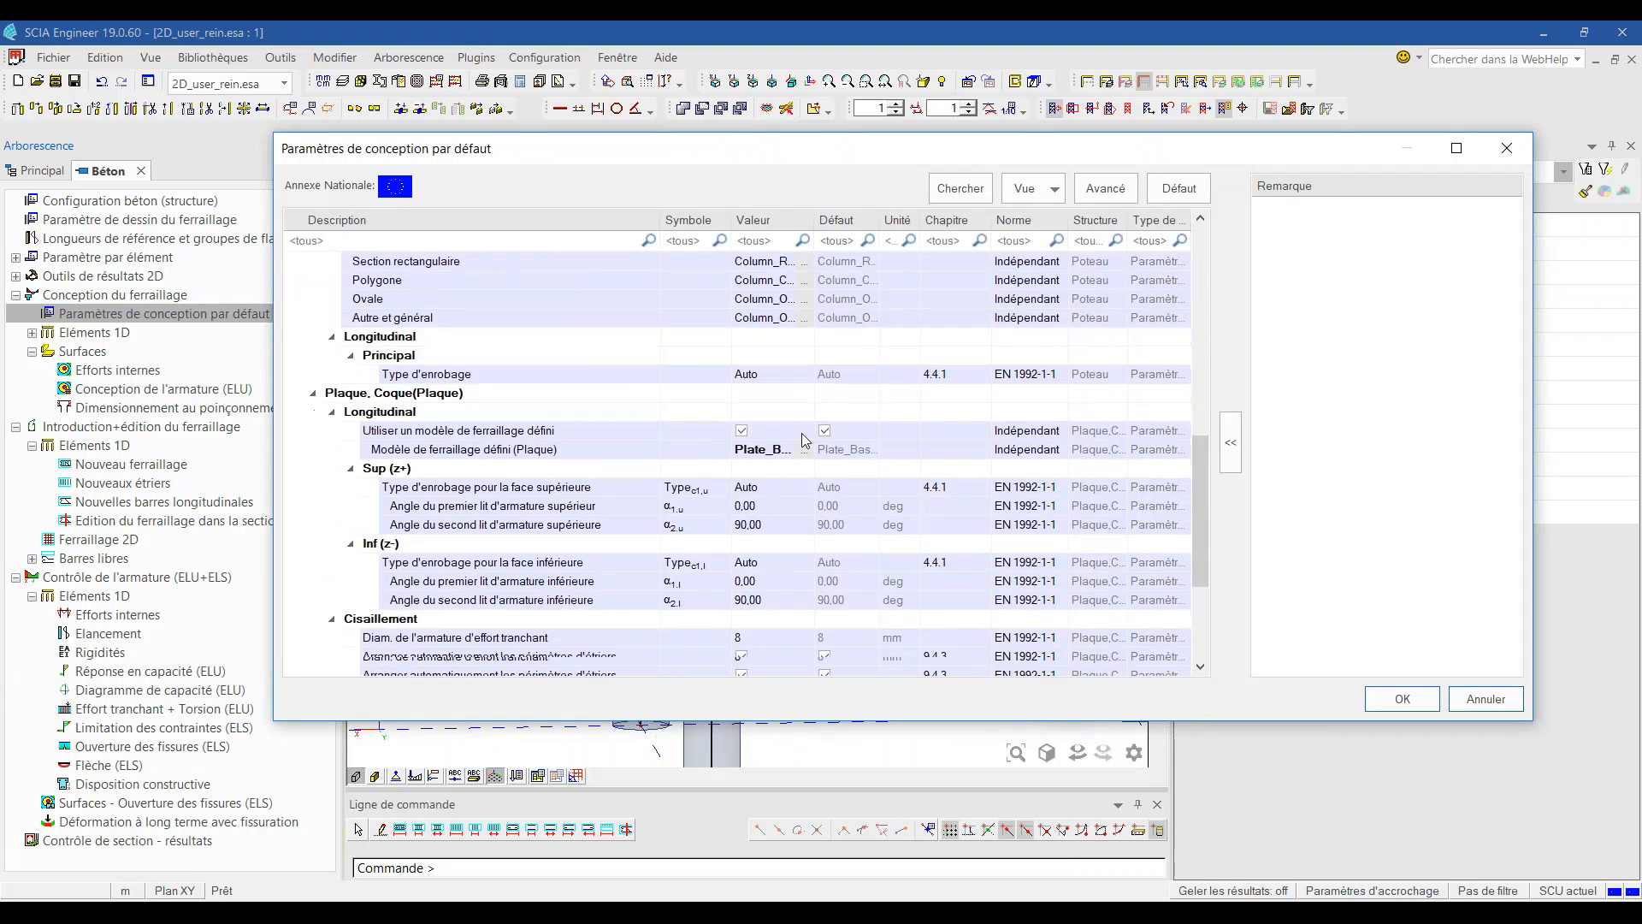
scroll(804, 440, up, 2)
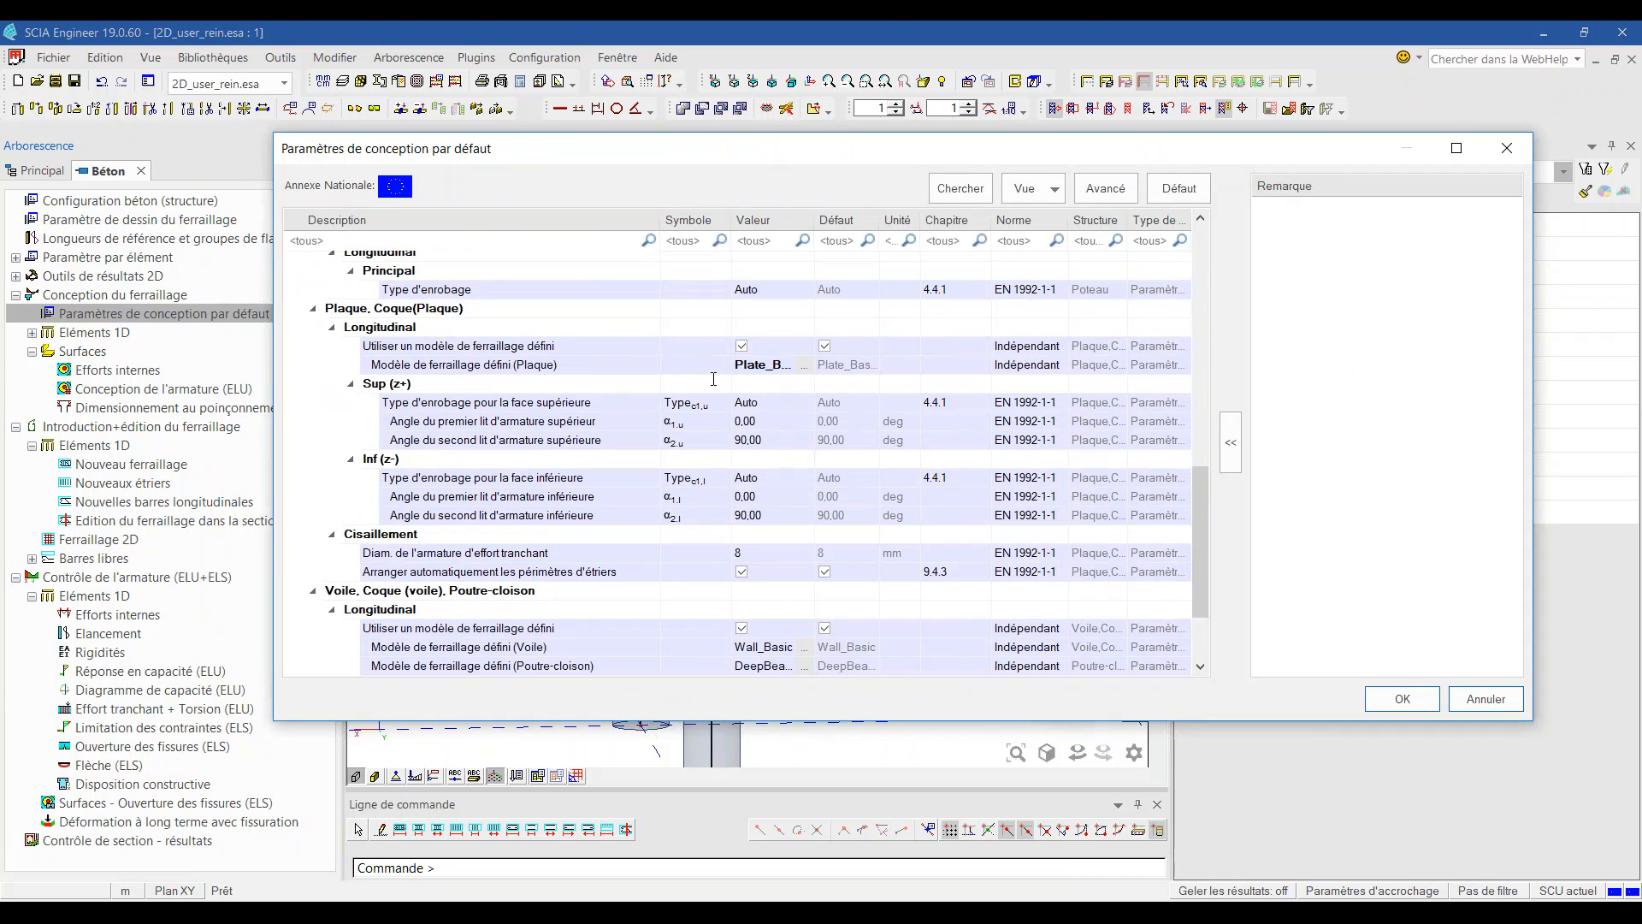
click(742, 345)
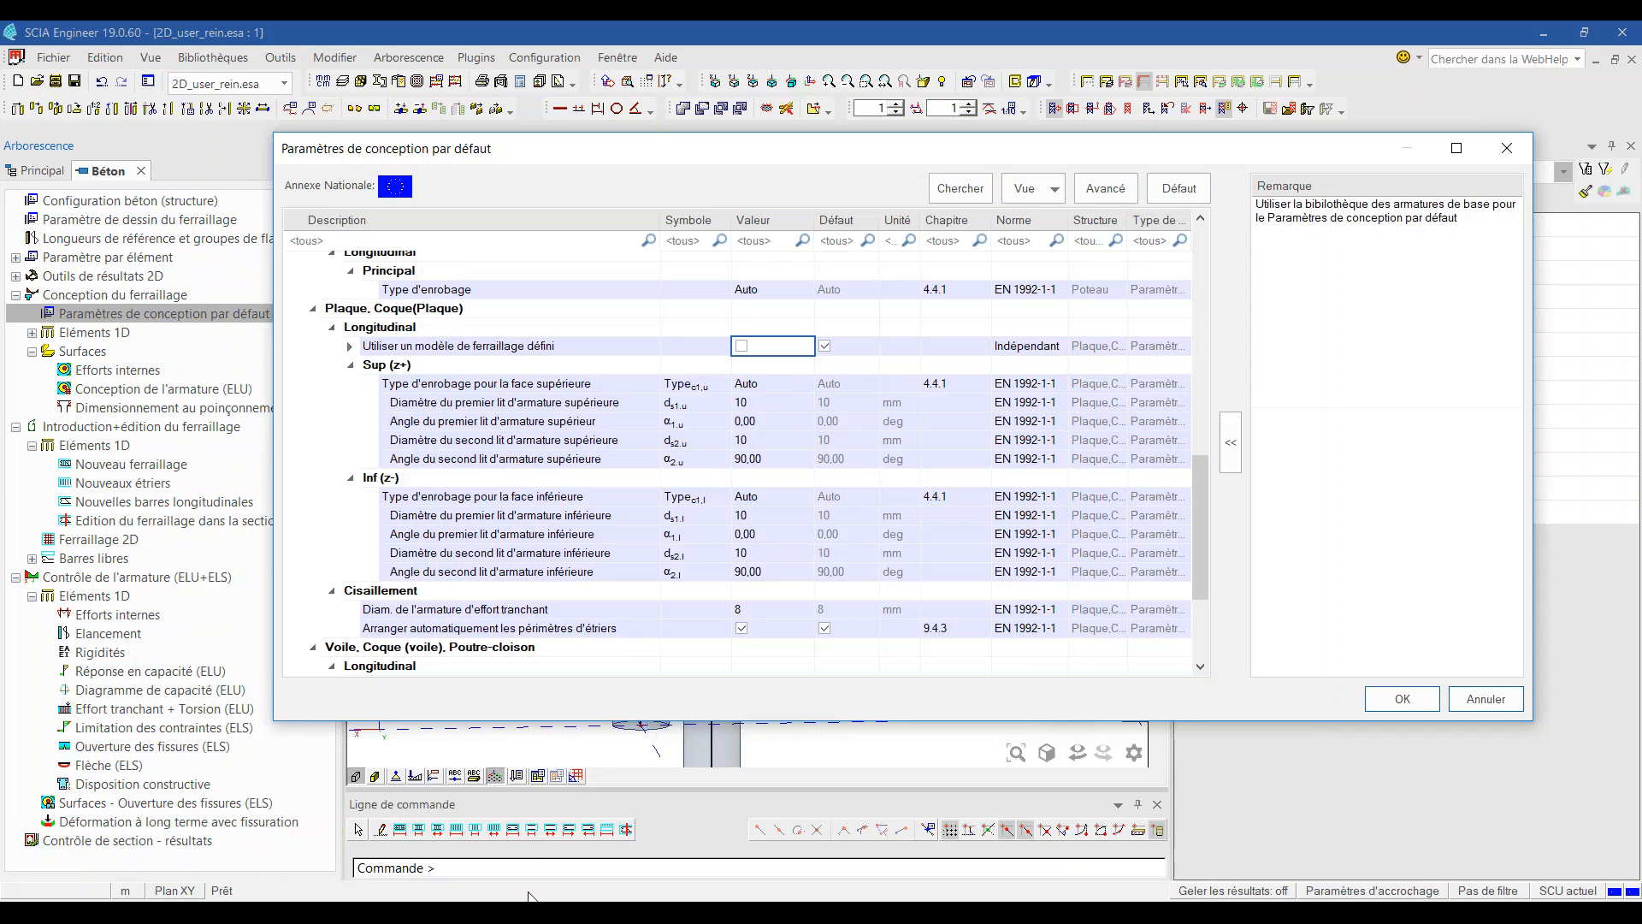
click(661, 911)
click(691, 865)
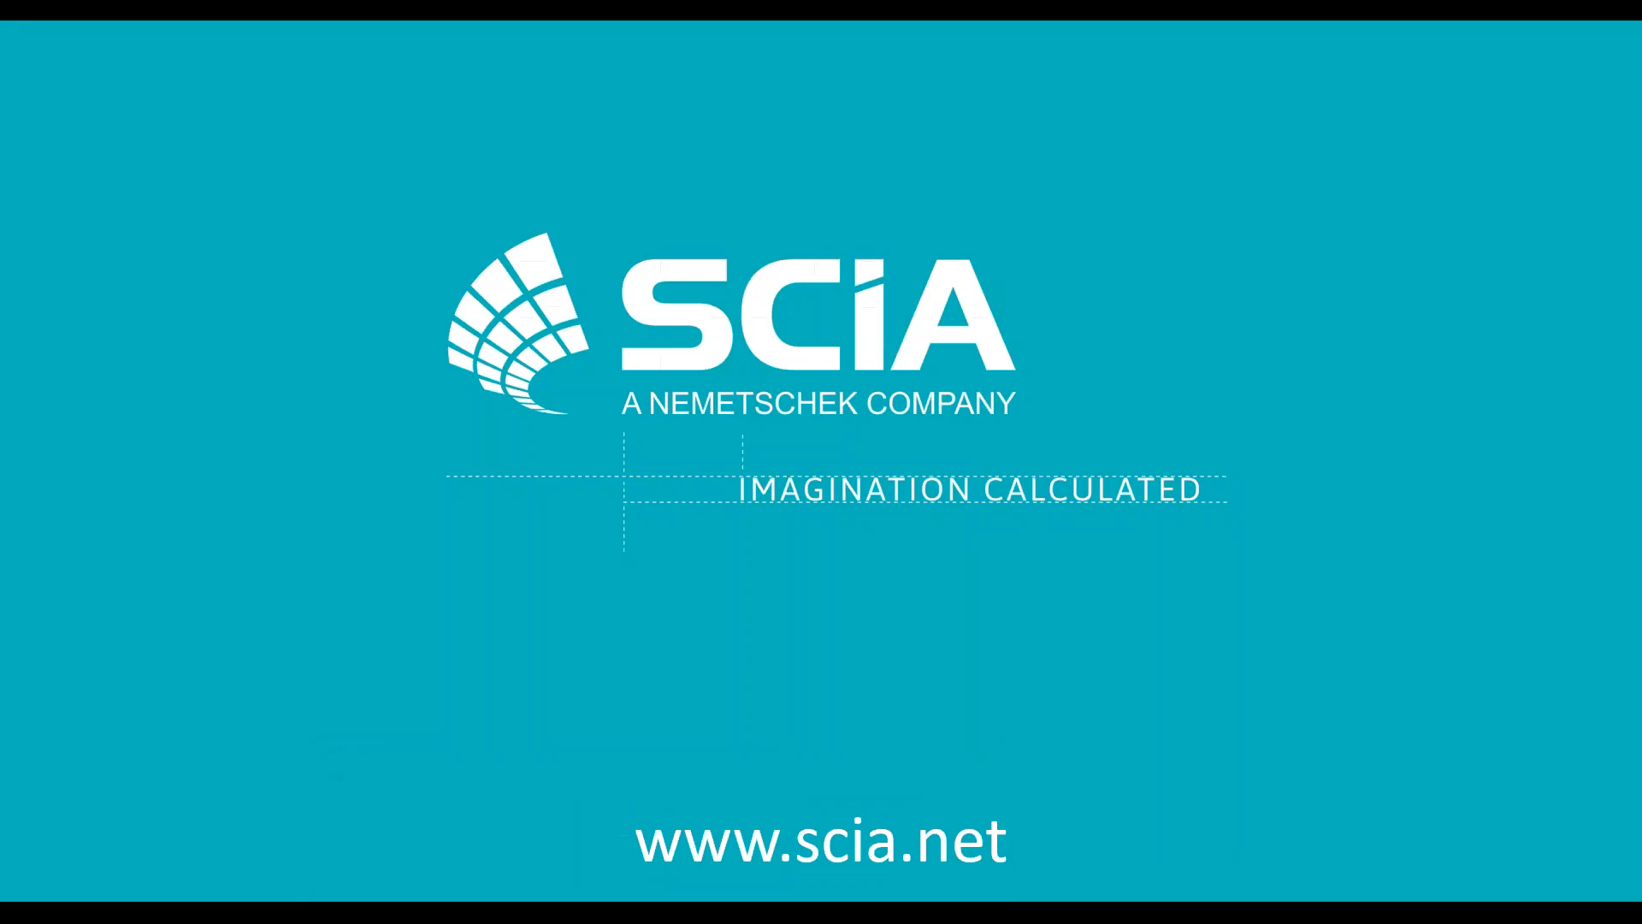
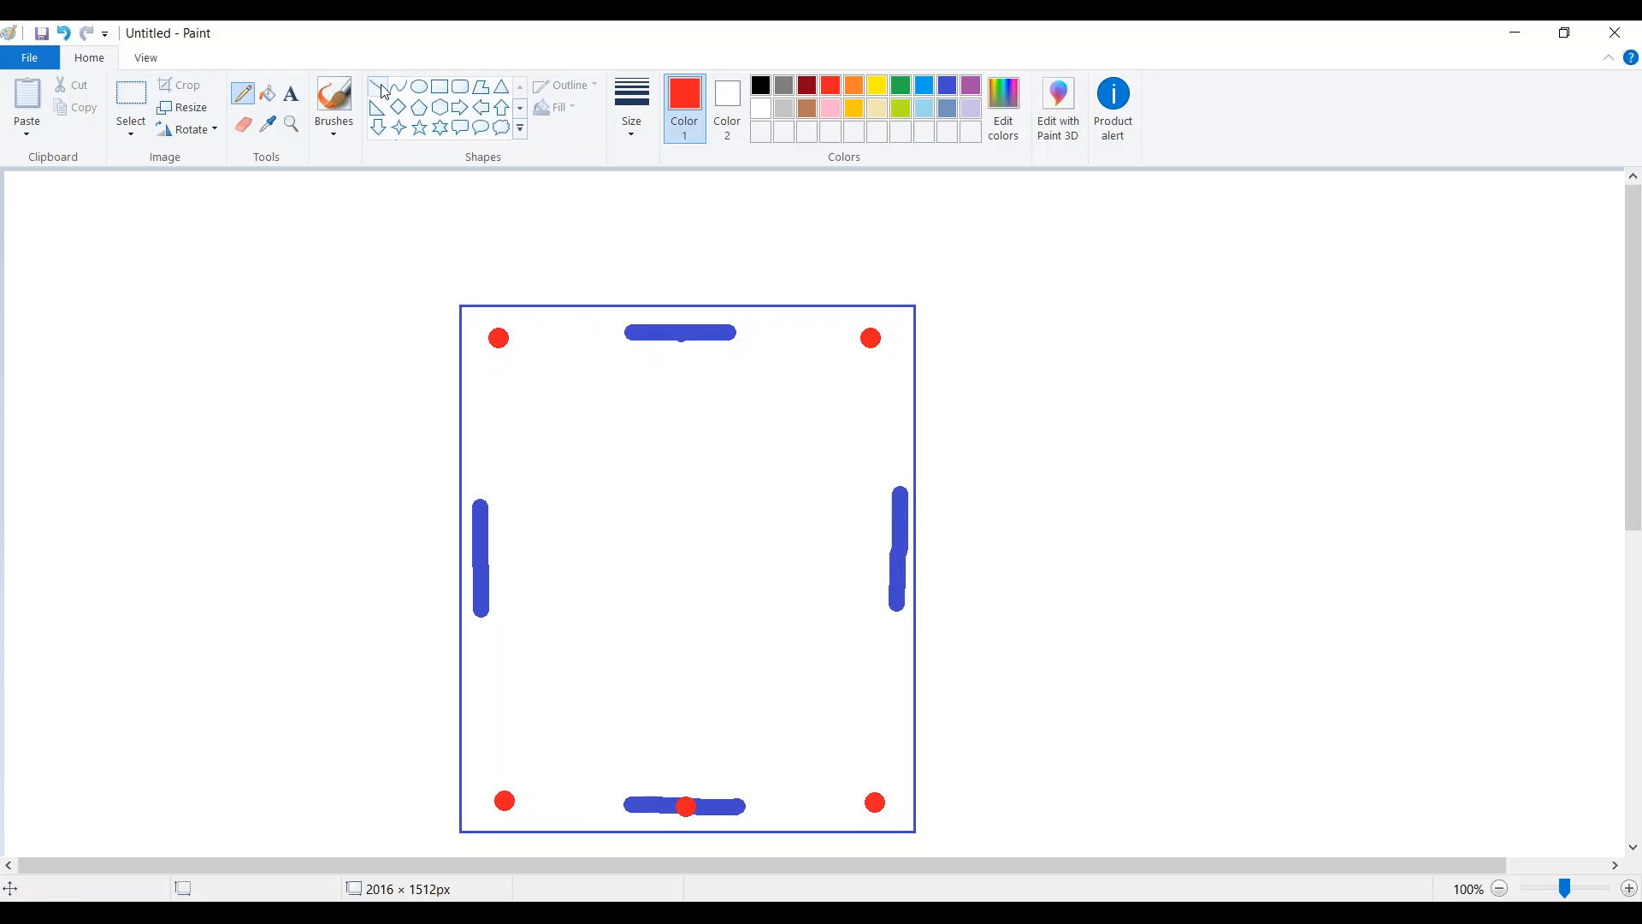
Step: Place a text label with the support e-mail address to the right of the slab outline
click(291, 93)
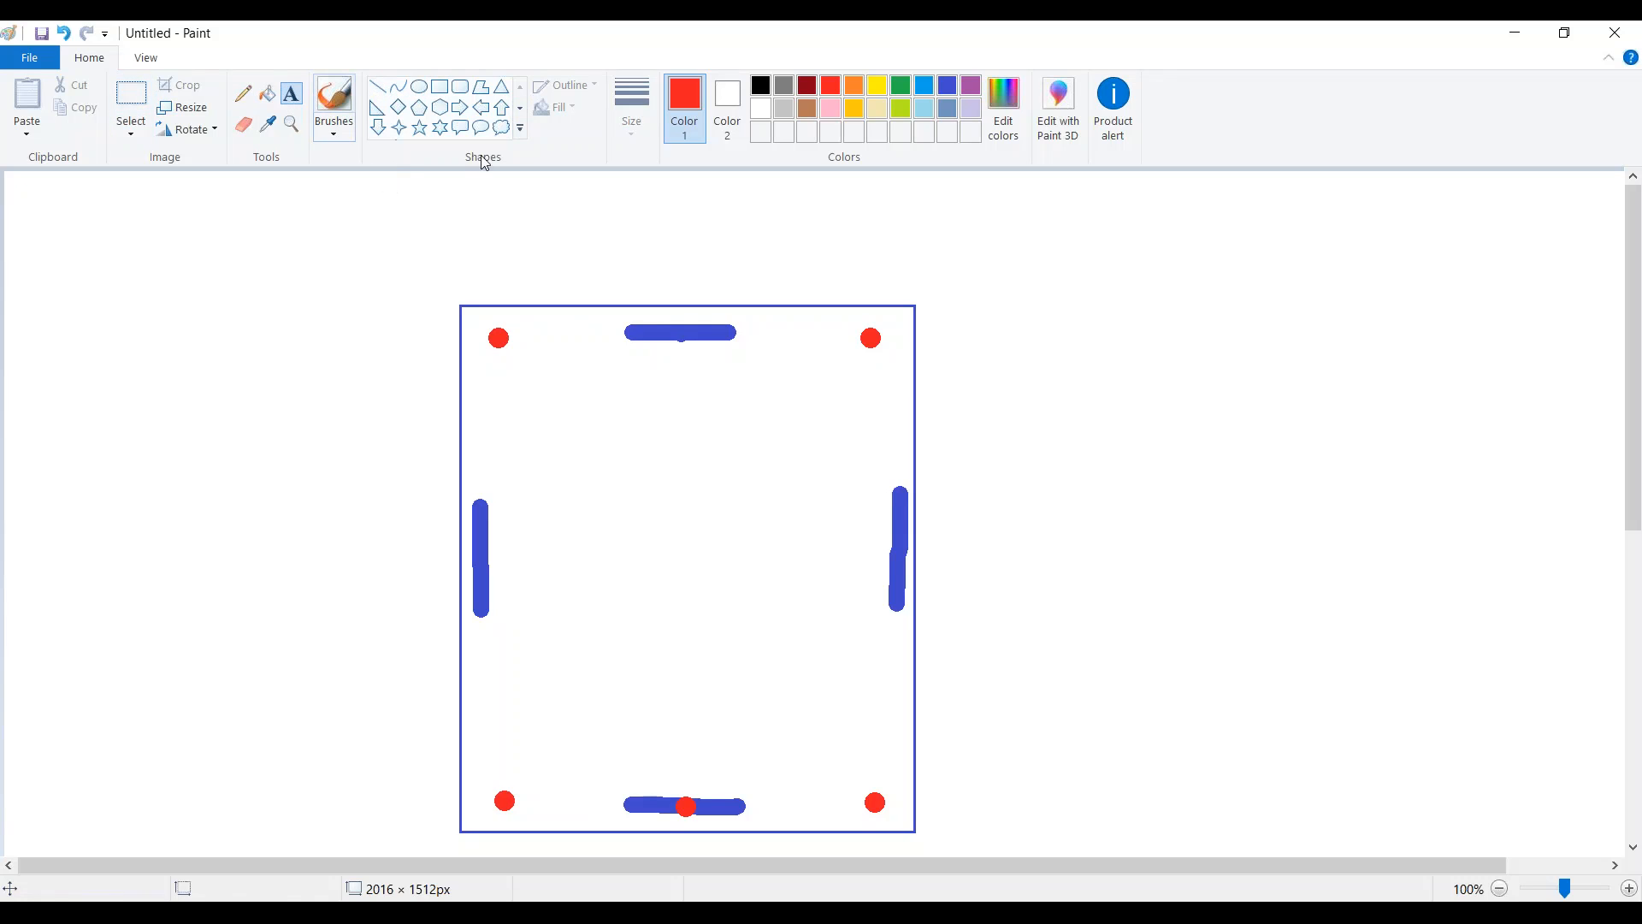
click(1109, 306)
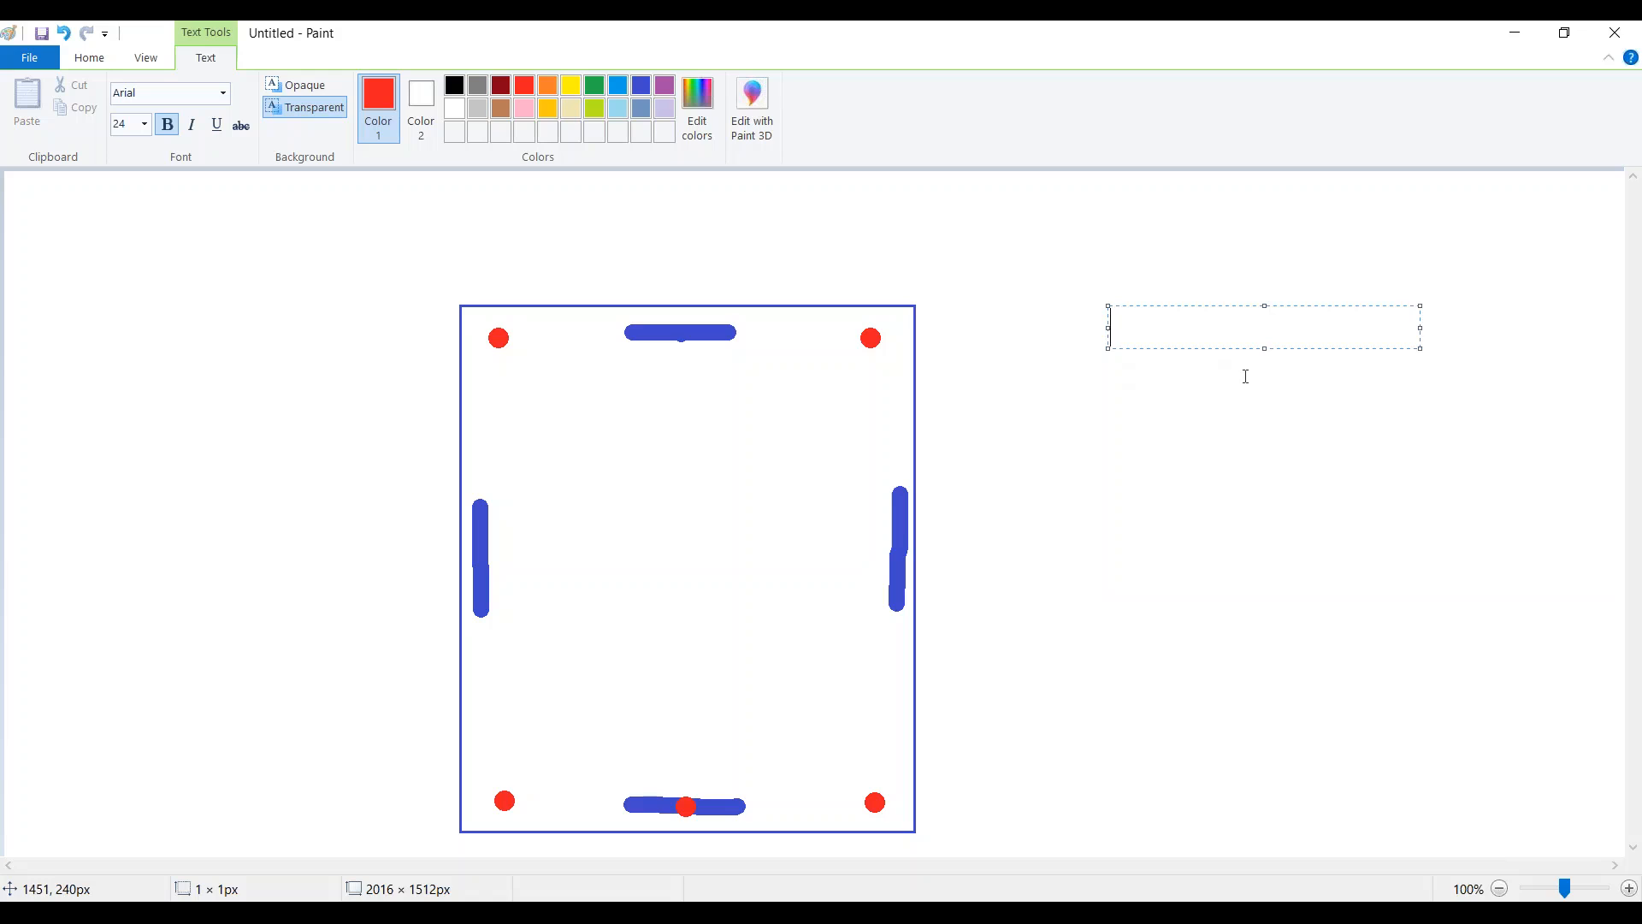
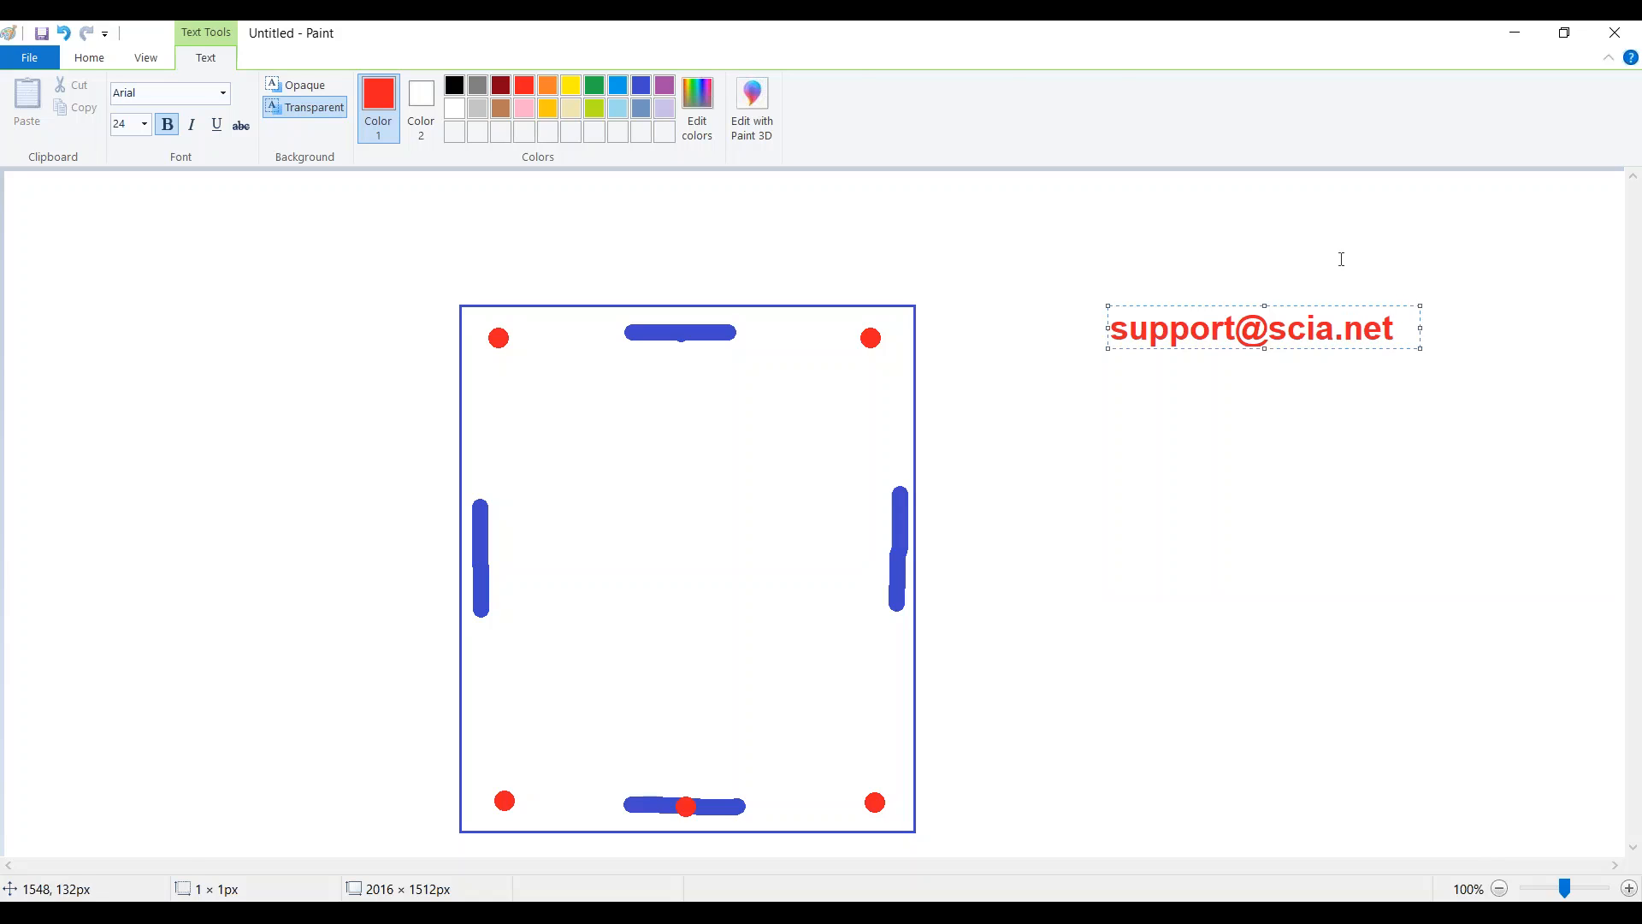
click(1379, 202)
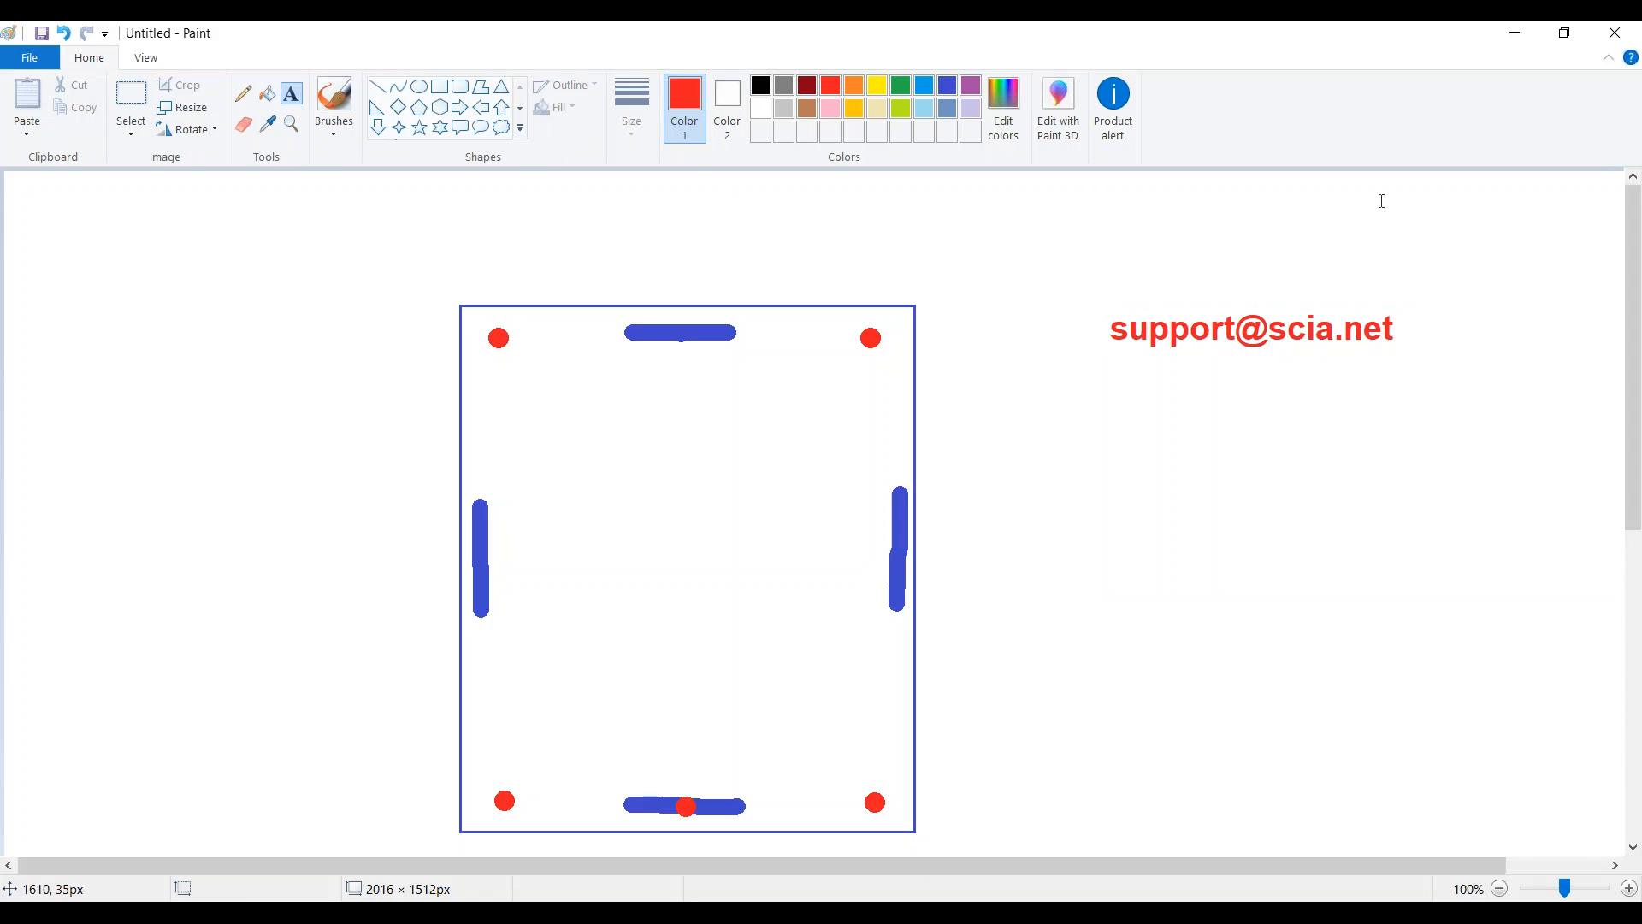